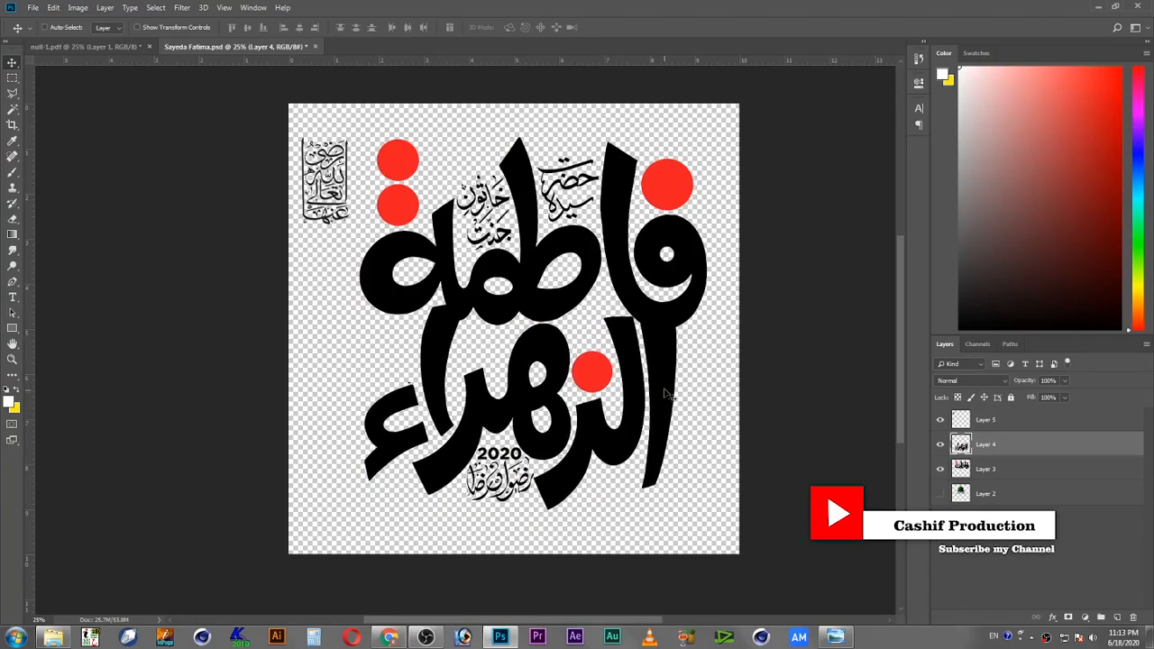
# Step: Select the main calligraphy layers, nudge them slightly downward, and align them to each other
pyautogui.rightClick(690, 313)
pyautogui.keyDown('shift'); pyautogui.click(709, 315); pyautogui.keyUp('shift')
pyautogui.moveTo(679, 307); pyautogui.dragTo(679, 319)
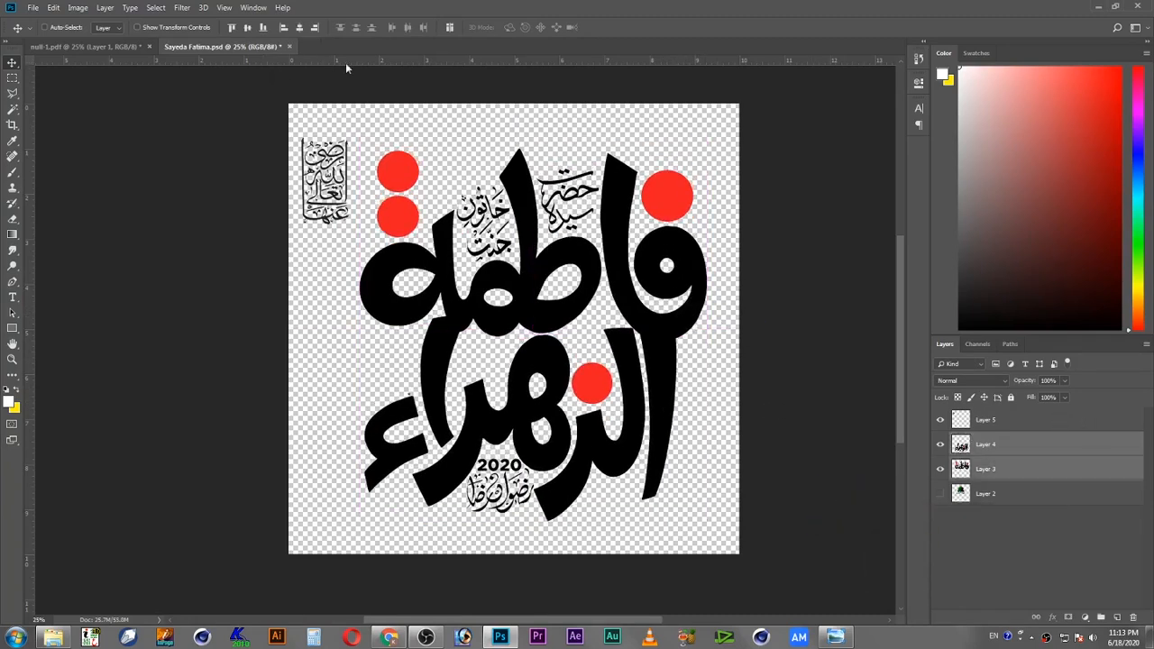
pyautogui.click(300, 28)
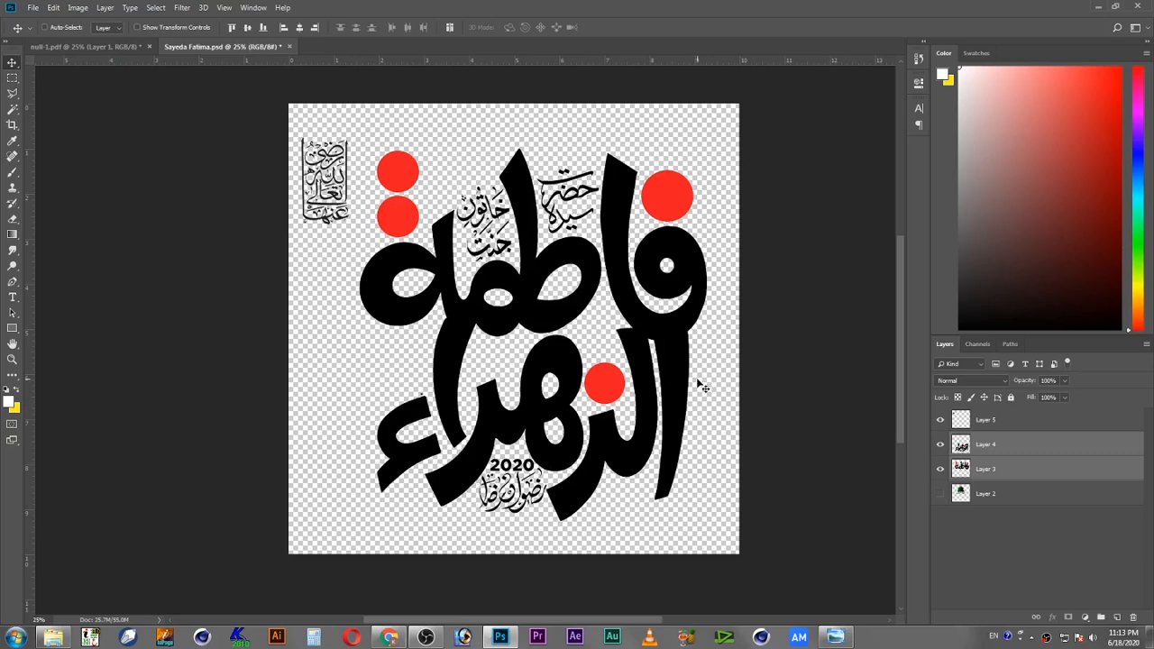
# Step: Select Layer 3 on the canvas and bring it one level forward above Layer 4
pyautogui.rightClick(707, 326)
pyautogui.click(712, 328)
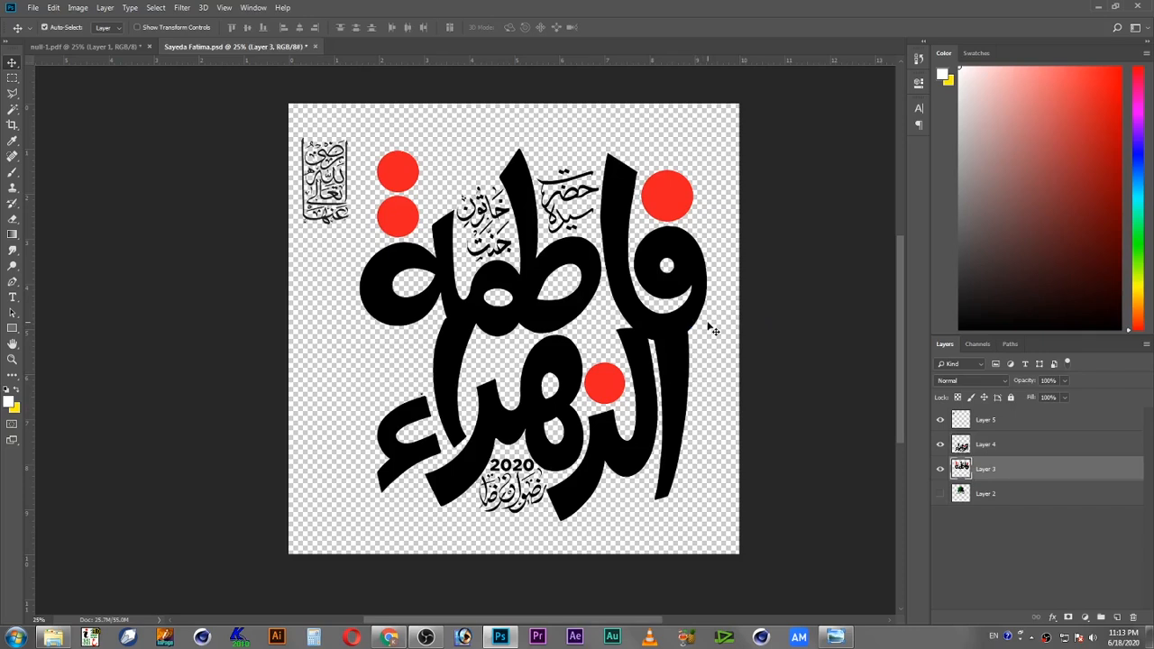
pyautogui.hotkey('ctrl', ']')
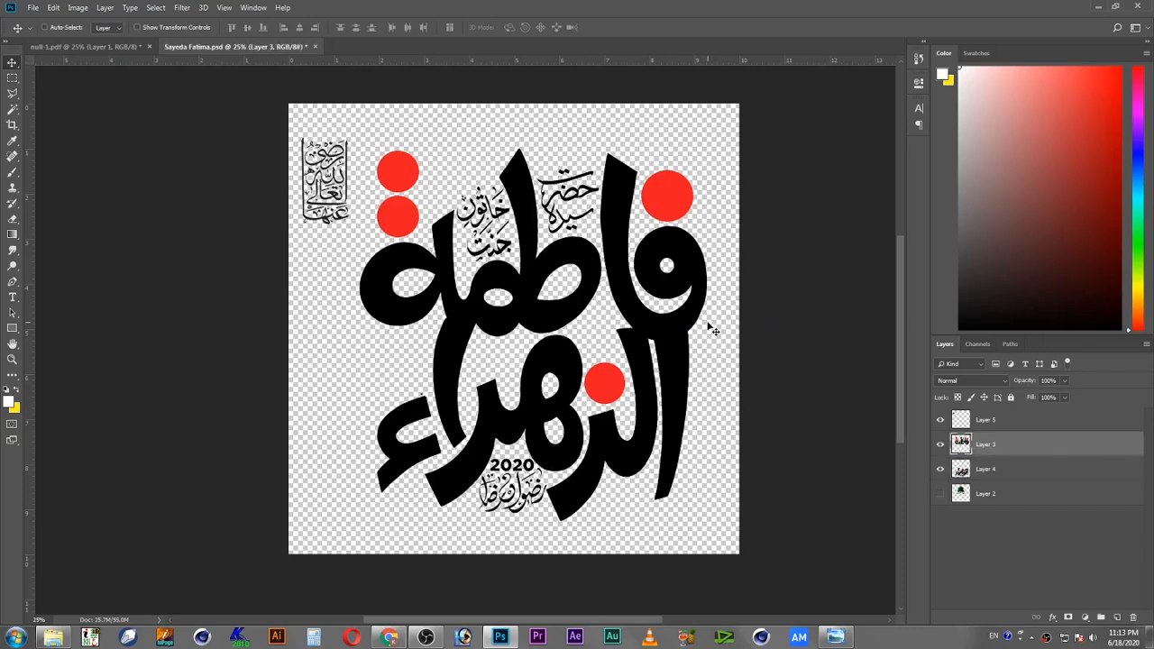
# Step: Load Layer 3's pixels as a selection and expand the selection
pyautogui.keyDown('ctrl'); pyautogui.click(963, 443); pyautogui.keyUp('ctrl')
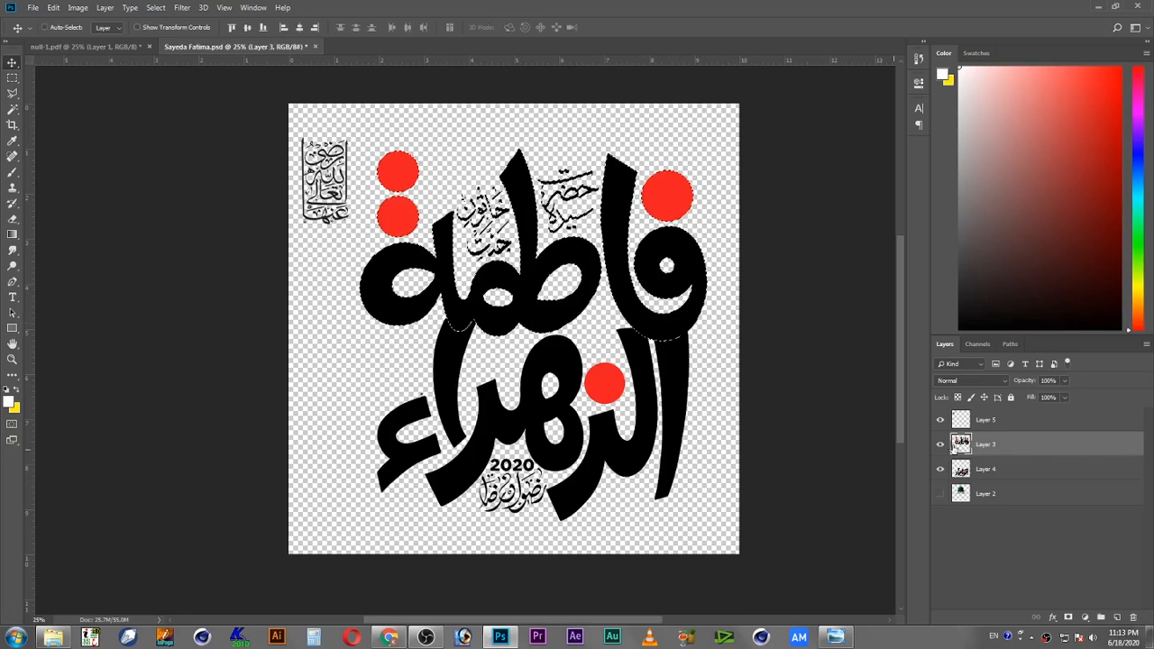
pyautogui.click(185, 9)
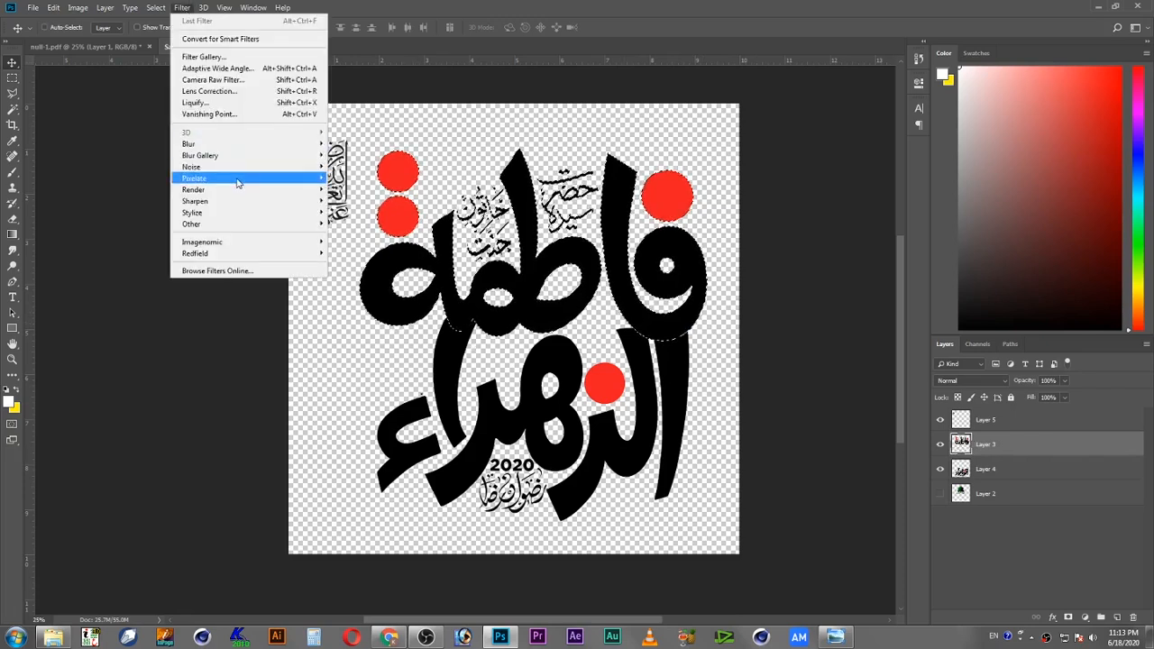
pyautogui.moveTo(250, 169)
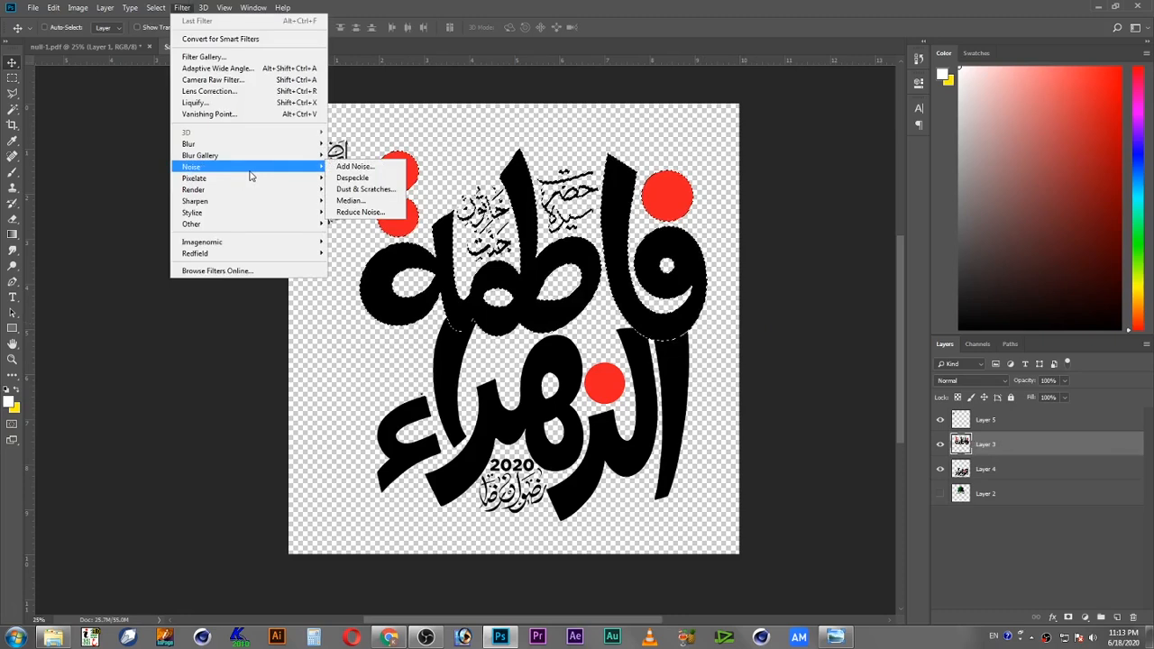
pyautogui.moveTo(156, 8)
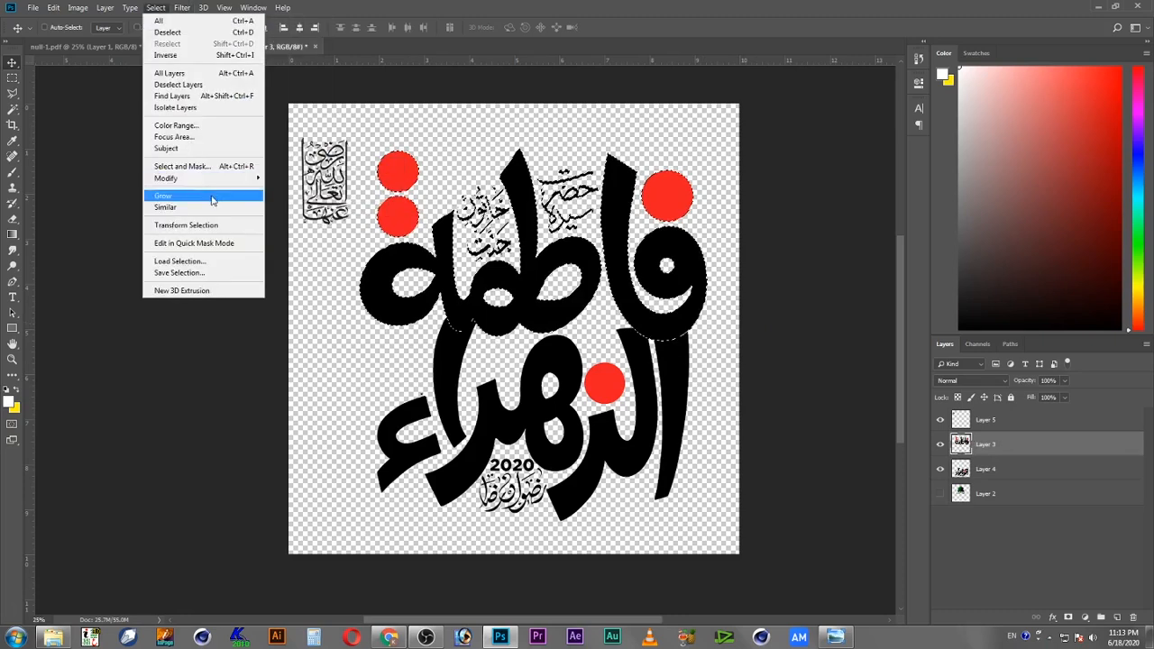
pyautogui.moveTo(217, 181)
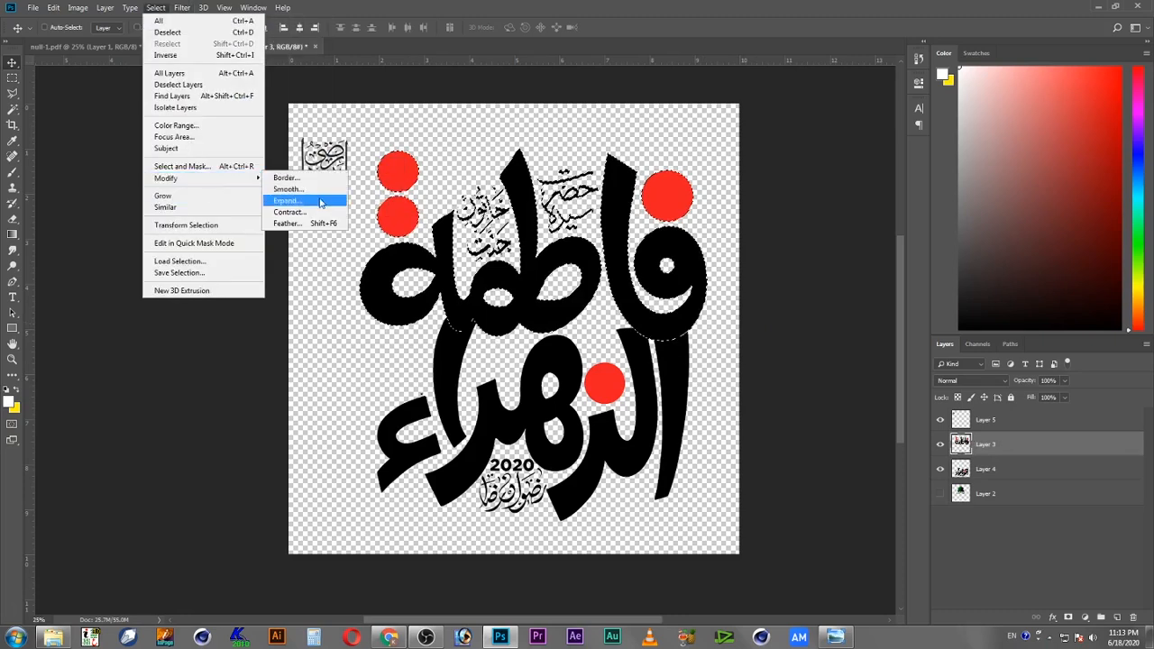
pyautogui.click(324, 200)
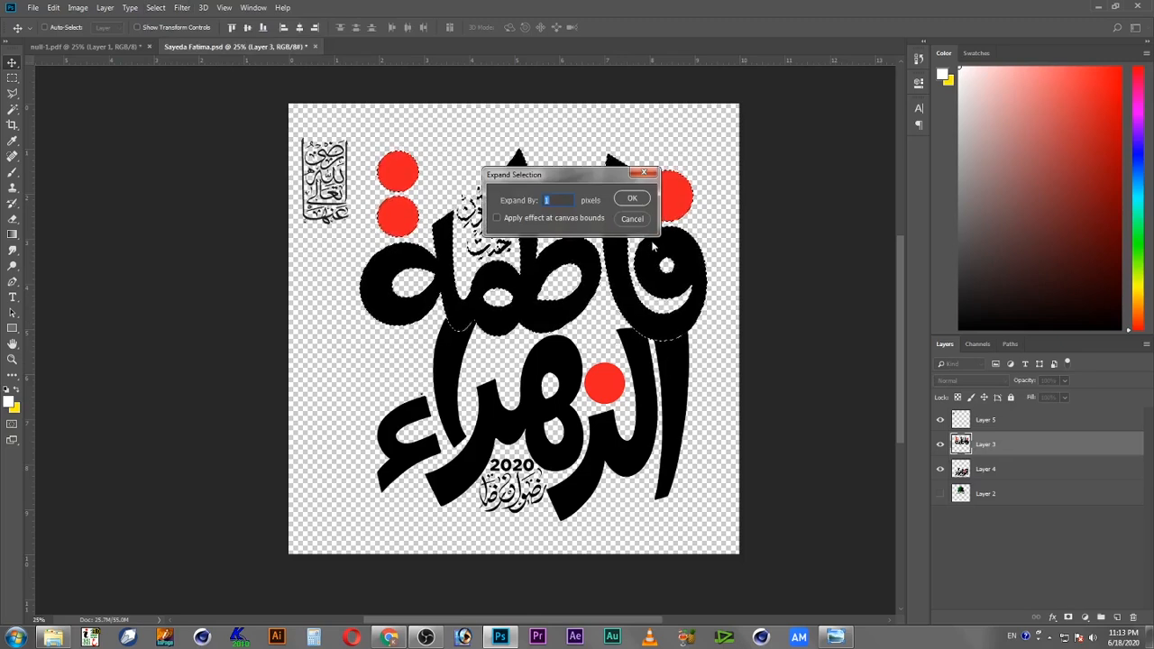
pyautogui.click(632, 199)
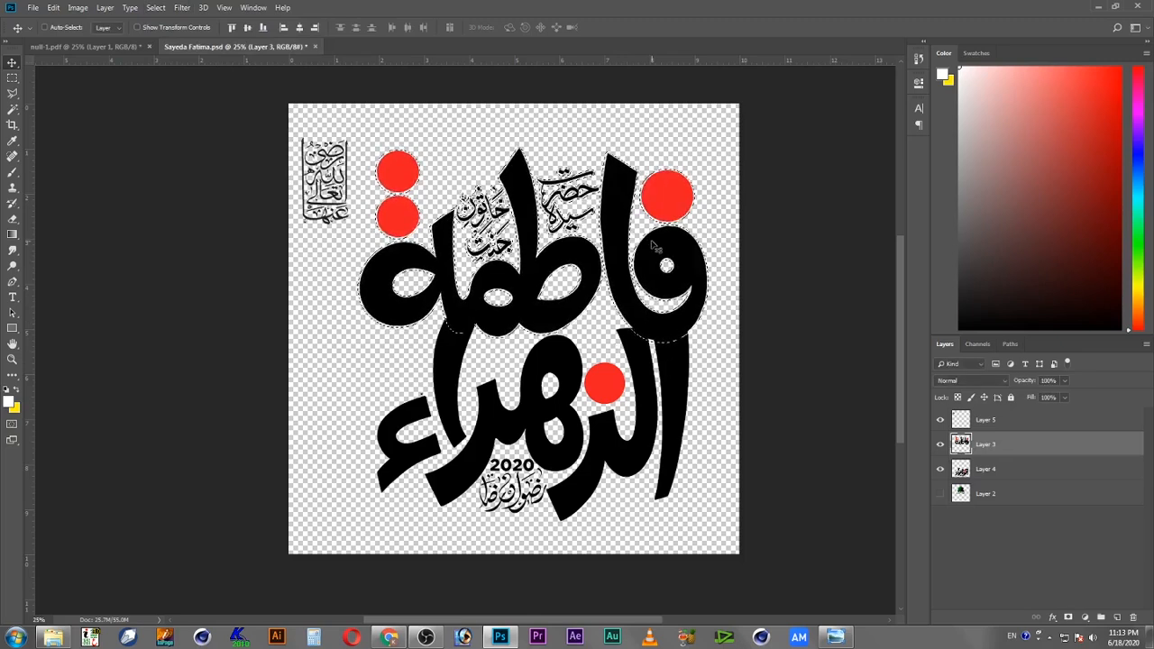
# Step: Expand the selection again by 10 pixels
pyautogui.click(184, 7)
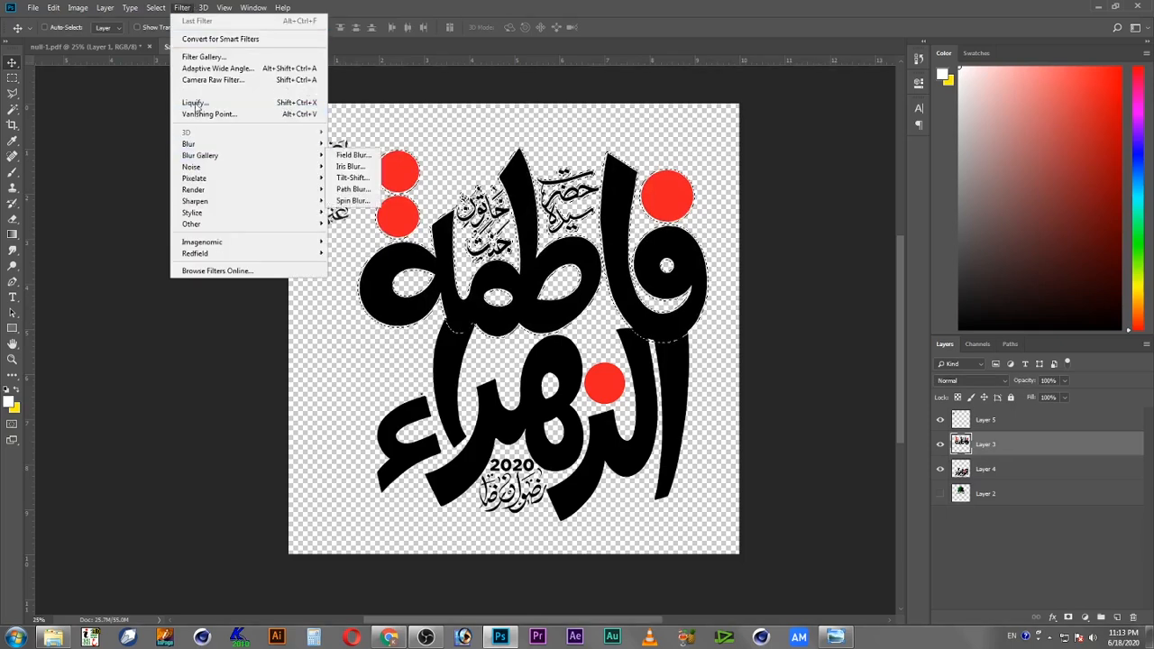
pyautogui.moveTo(155, 7)
pyautogui.moveTo(207, 178)
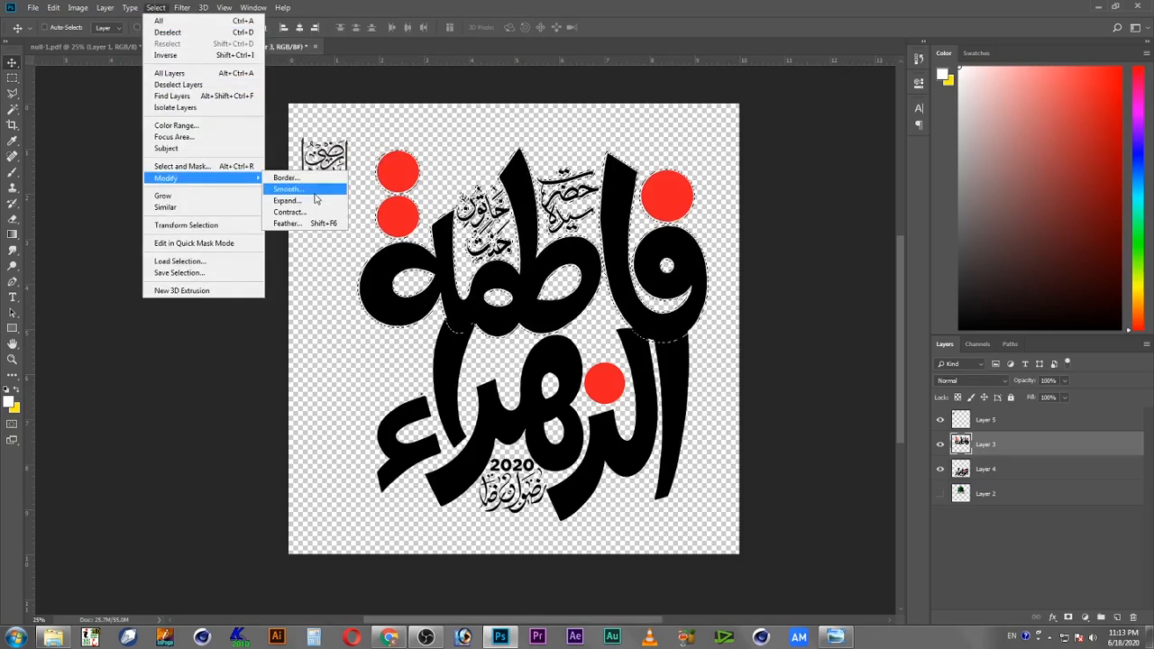
pyautogui.click(316, 201)
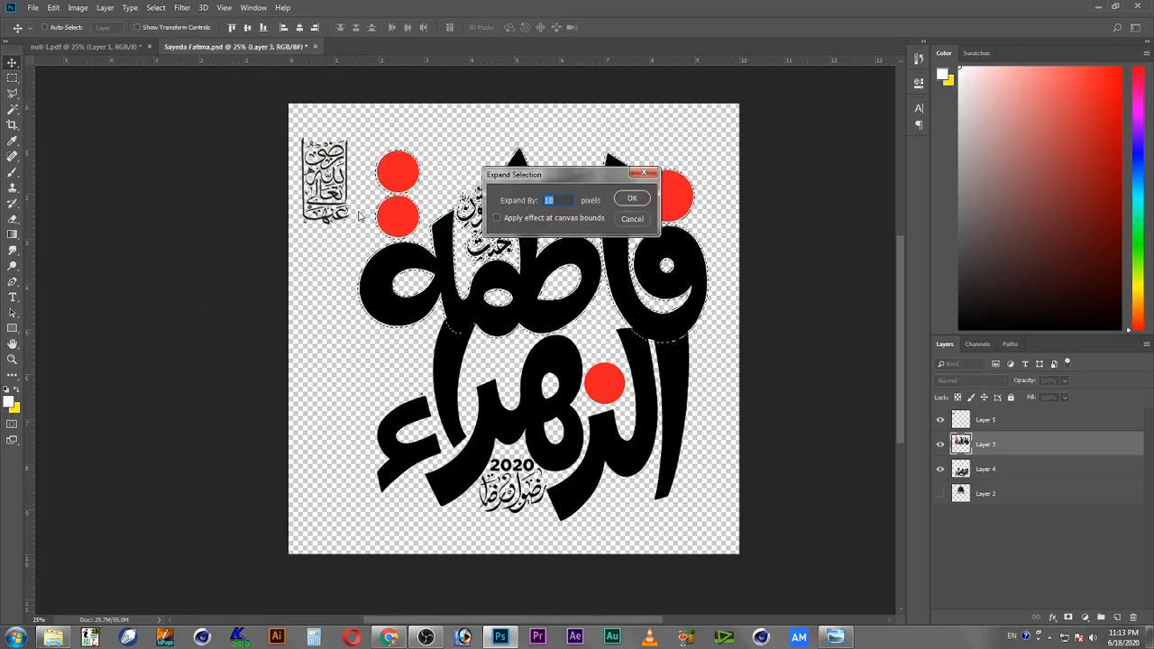
pyautogui.press('Return')
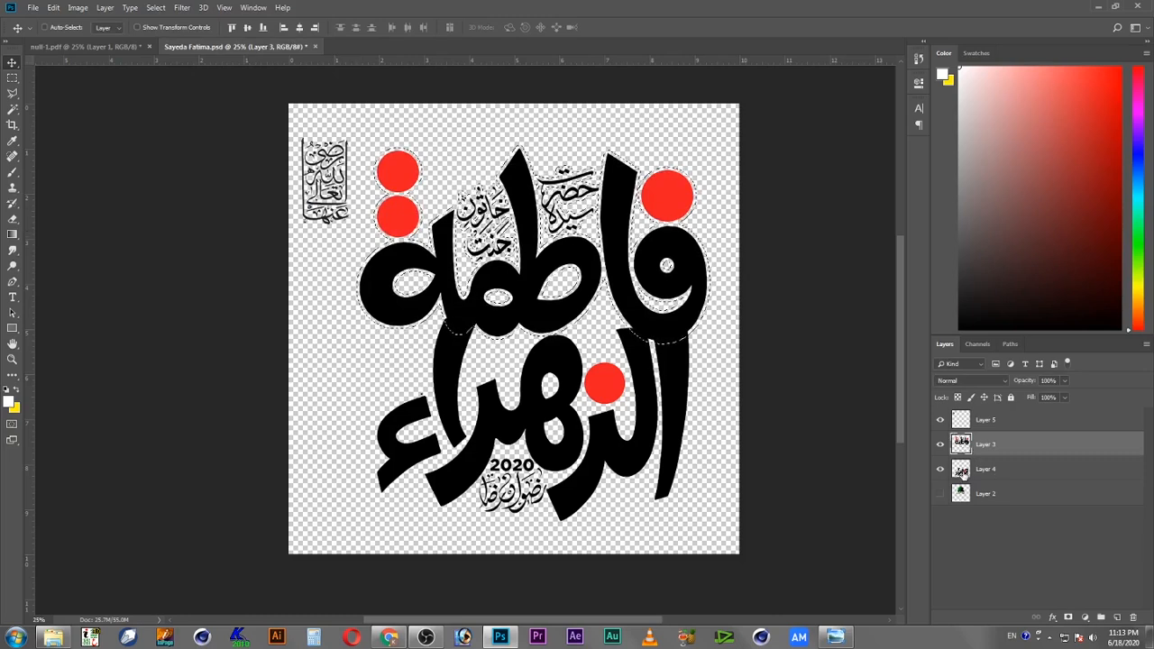
# Step: Make Layer 4 the active layer and deselect
pyautogui.click(964, 471)
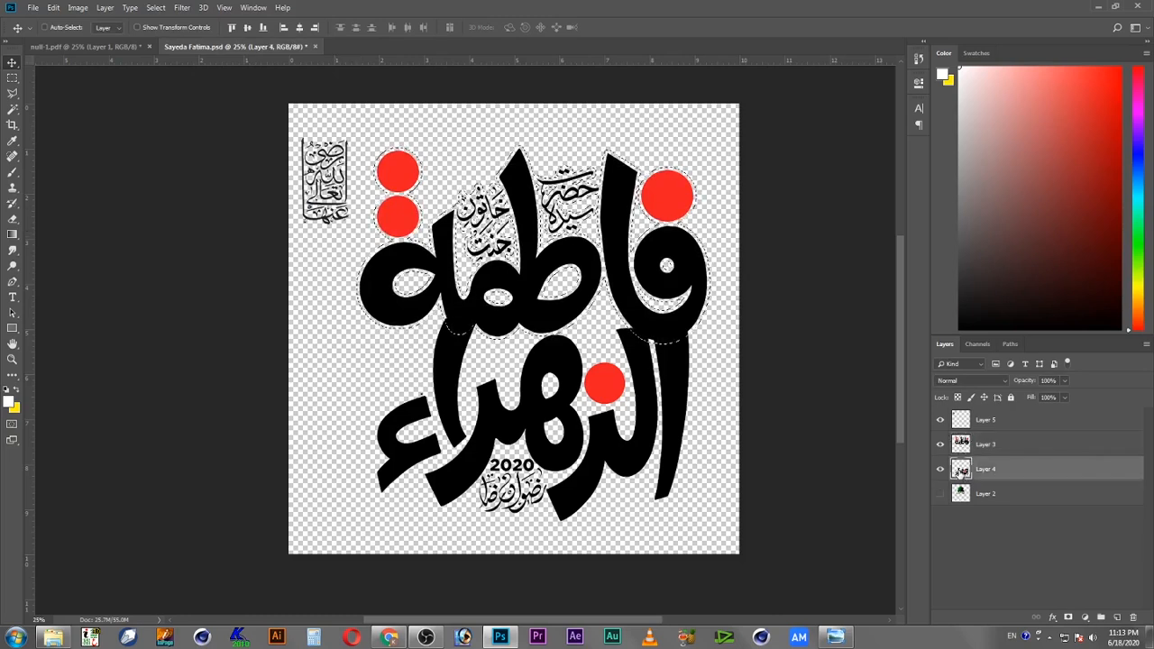
pyautogui.hotkey('ctrl', 'd')
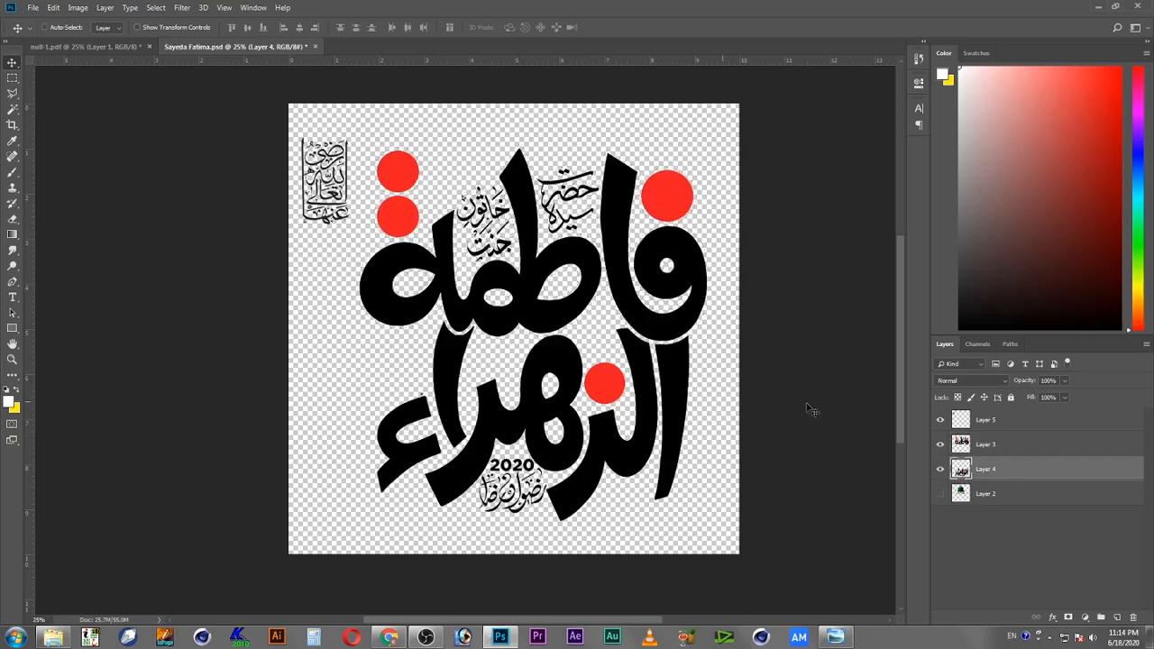
pyautogui.press('c')
pyautogui.press('v')
# Step: Select the main calligraphy layers on the canvas and move them slightly up and to the left
pyautogui.rightClick(652, 323)
pyautogui.click(679, 330)
pyautogui.rightClick(670, 348)
pyautogui.keyDown('shift'); pyautogui.click(681, 355); pyautogui.keyUp('shift')
pyautogui.moveTo(683, 368); pyautogui.dragTo(659, 361)
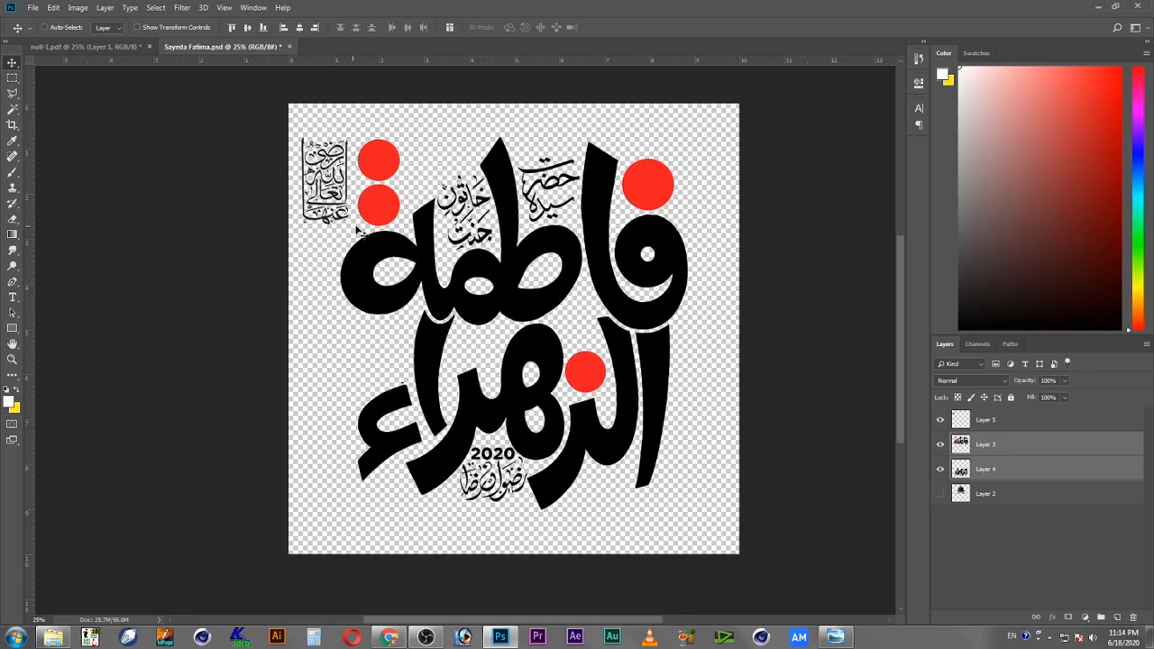
# Step: Move the small calligraphy block from the top-left corner beside the lower letters and scale it to about 75%
pyautogui.moveTo(332, 198); pyautogui.dragTo(399, 348)
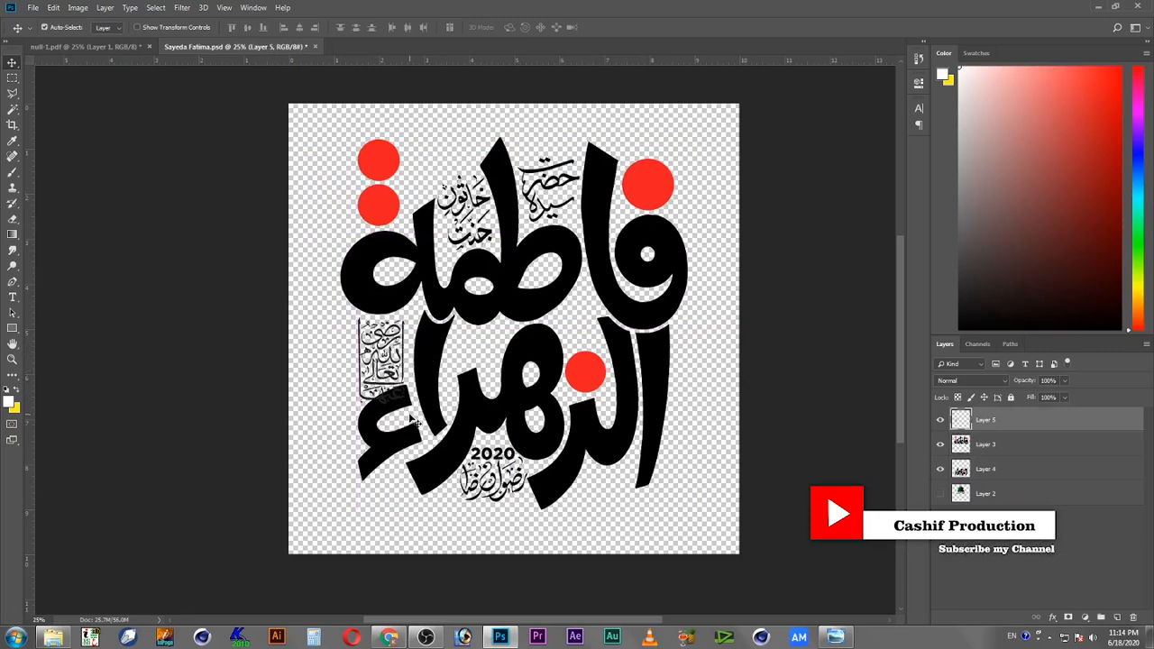
pyautogui.hotkey('ctrl', 't')
pyautogui.moveTo(408, 404); pyautogui.dragTo(396, 383)
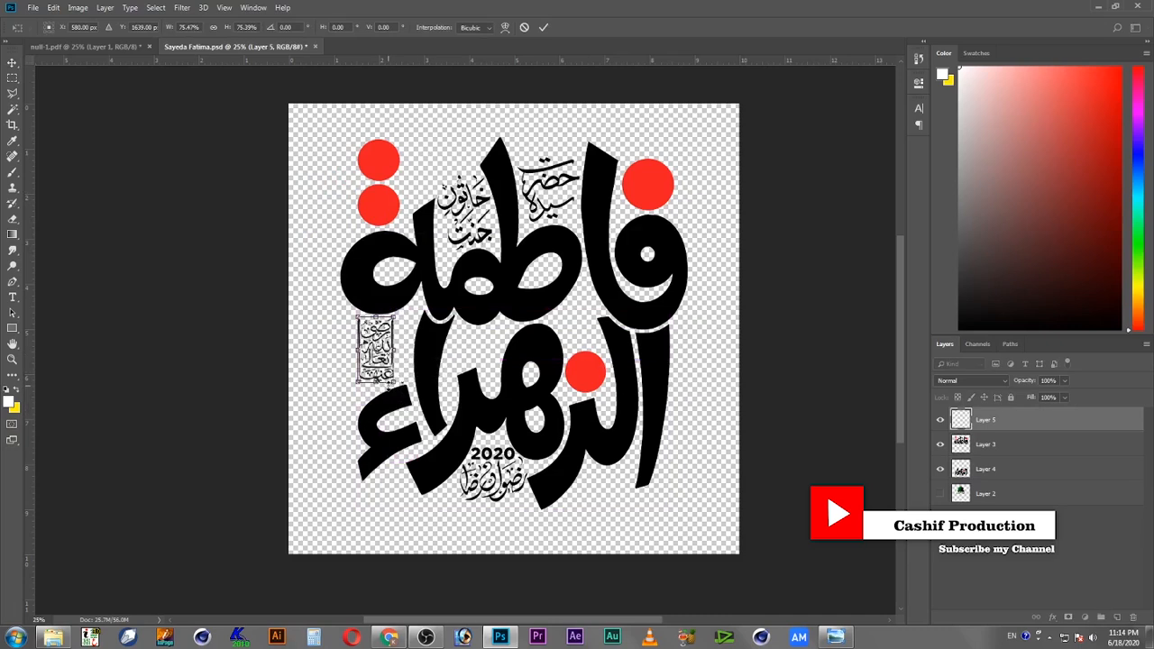
pyautogui.press('Return')
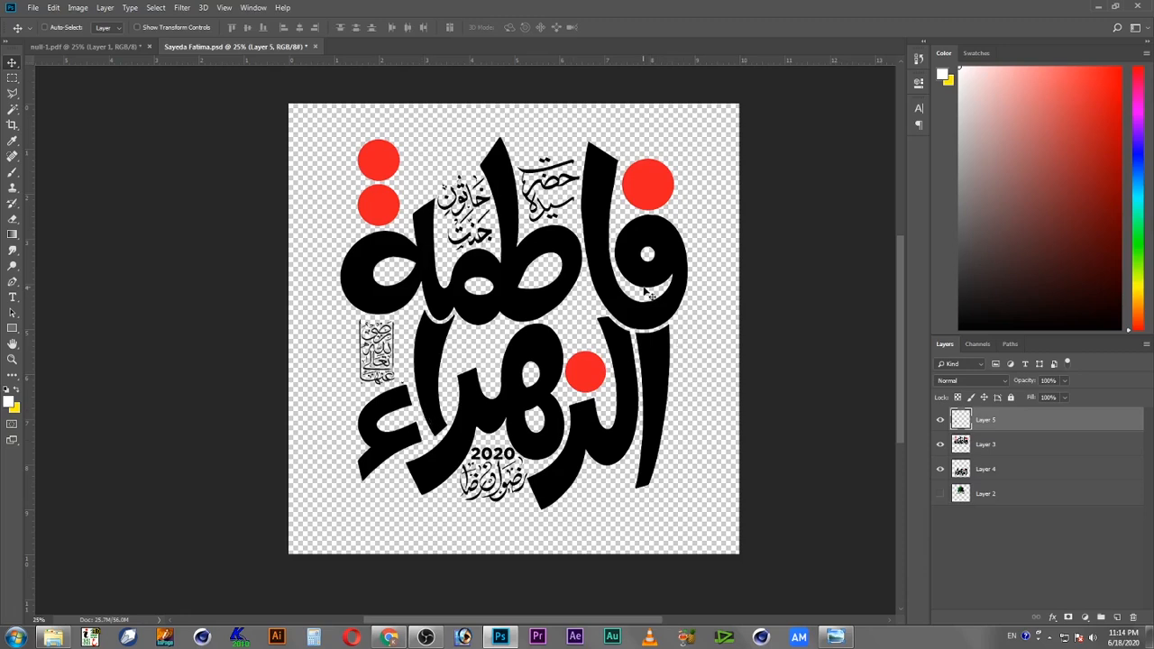
pyautogui.click(32, 8)
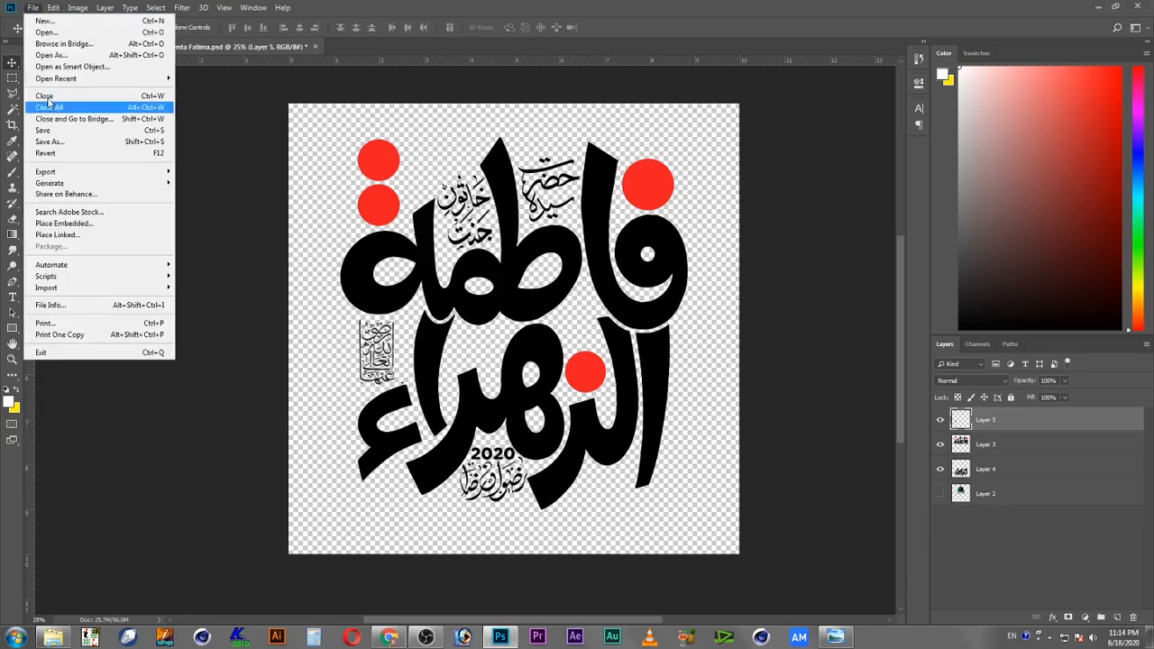
pyautogui.click(66, 142)
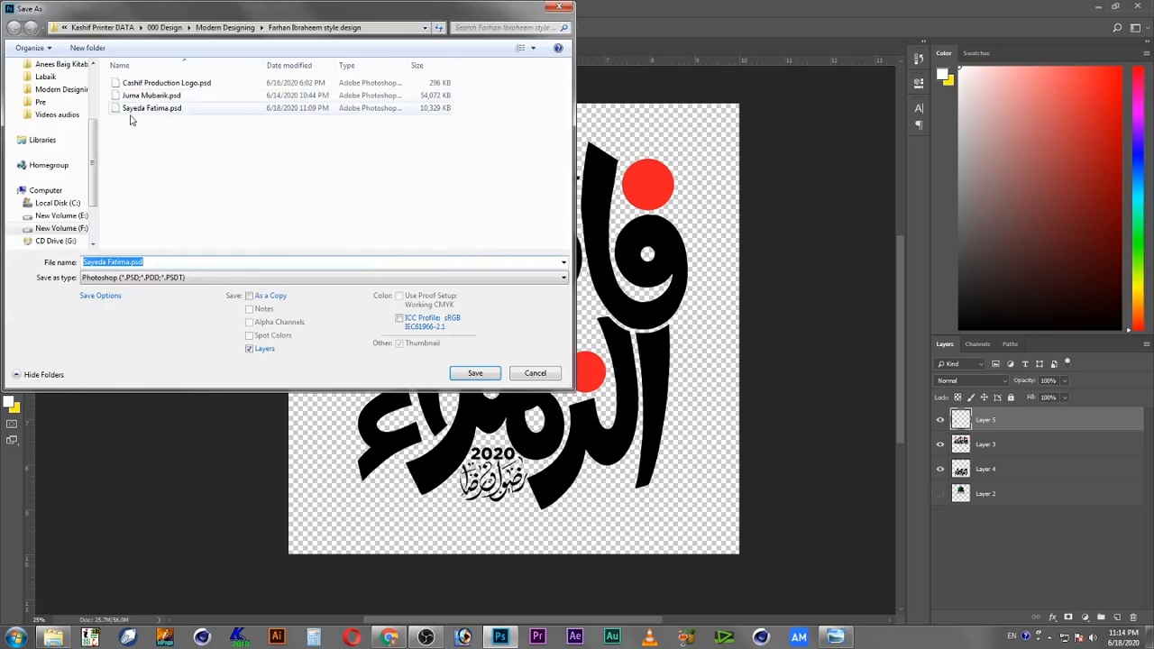
pyautogui.click(129, 264)
pyautogui.write('a')
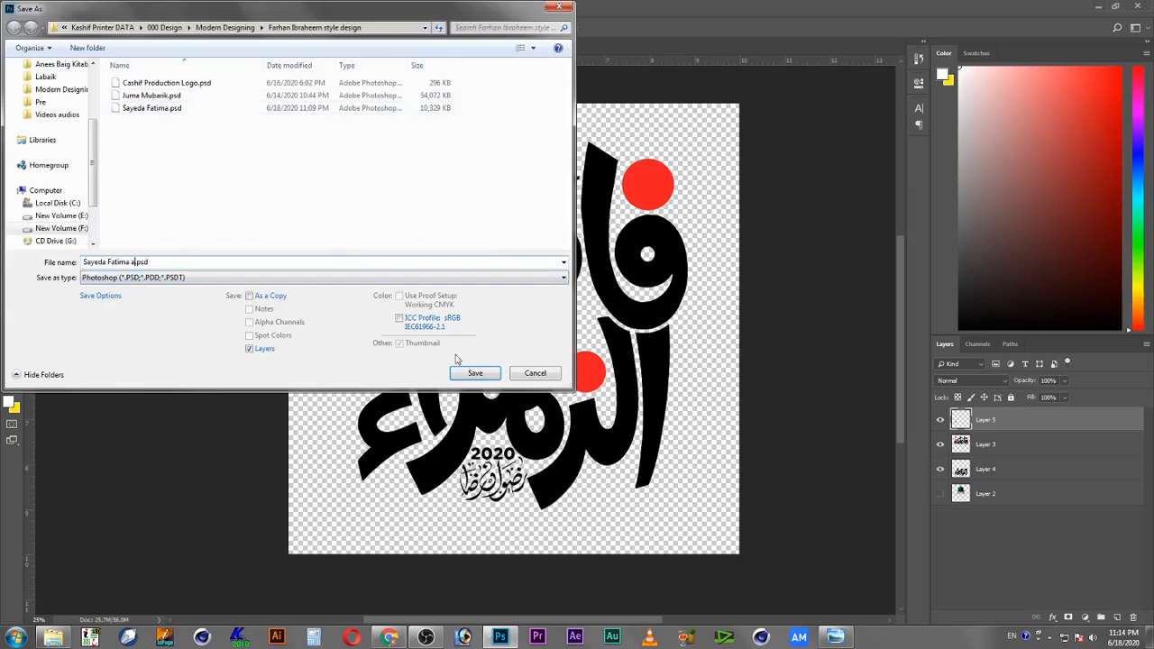
pyautogui.click(472, 376)
pyautogui.click(705, 183)
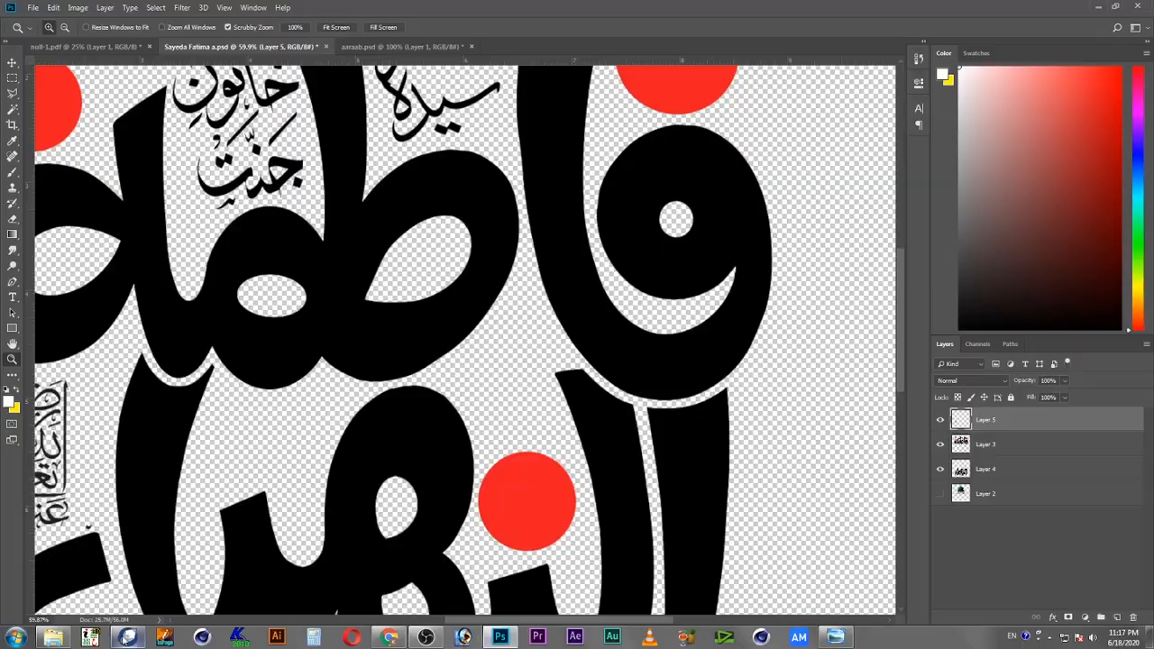
# Step: Switch to CorelDRAW, break apart the selected calligraphy curve, and apply a black outline
pyautogui.click(127, 637)
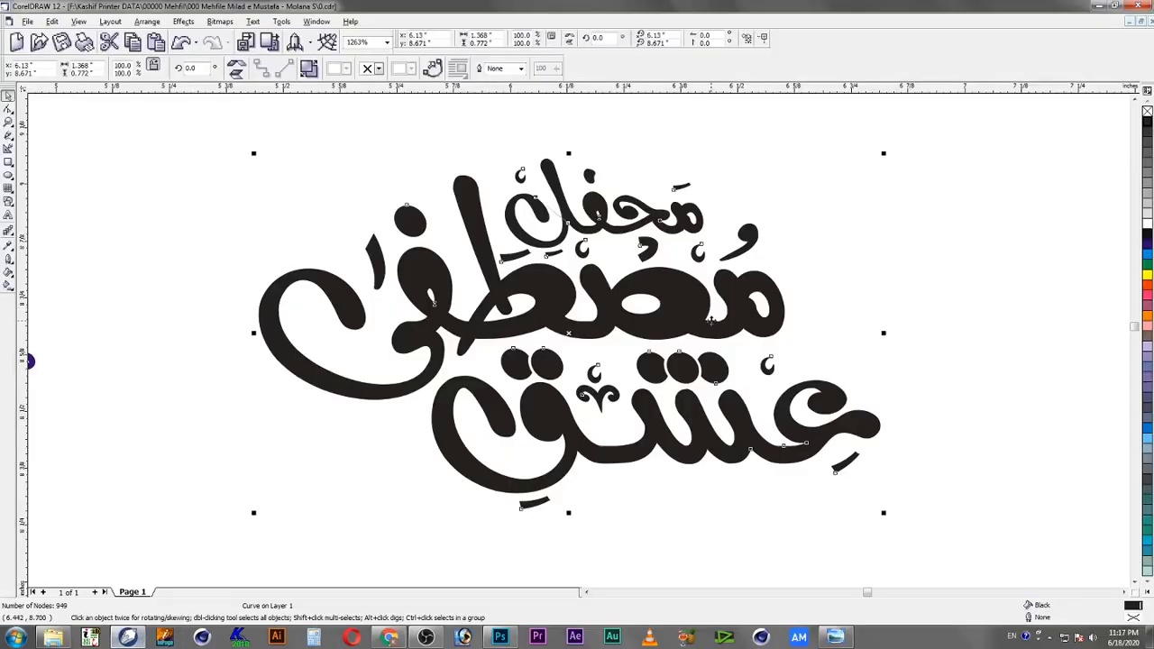
pyautogui.click(308, 68)
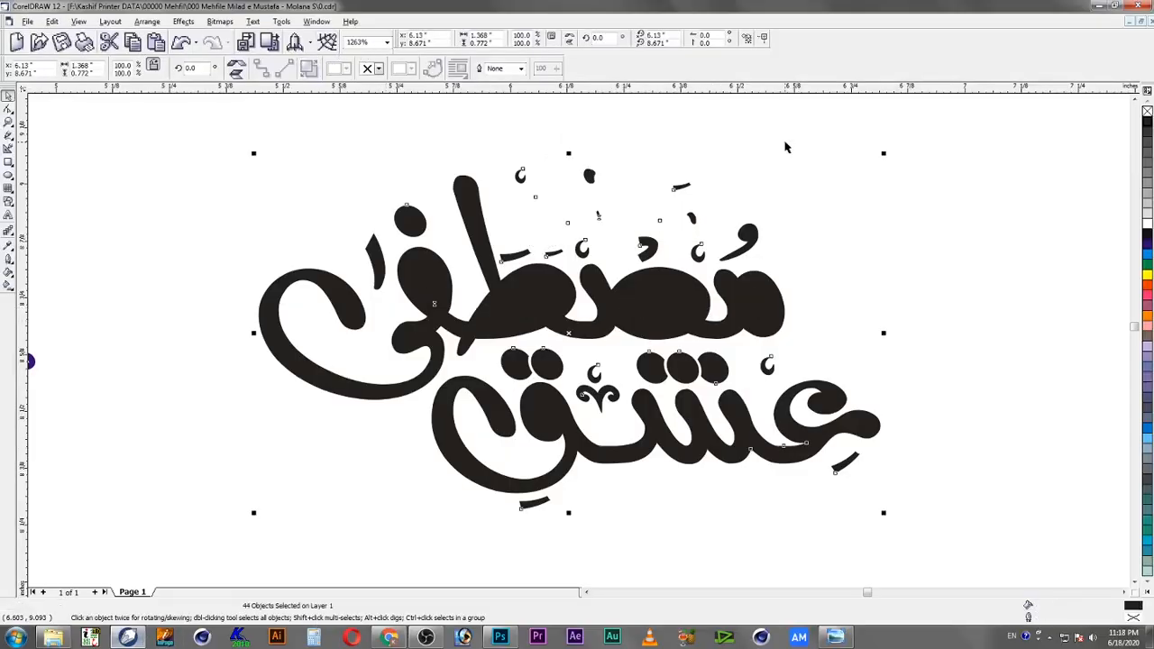
pyautogui.rightClick(1148, 124)
pyautogui.click(1015, 143)
# Step: Select the loose diacritic marks above and between the words and move them to the right of the artwork
pyautogui.click(702, 255)
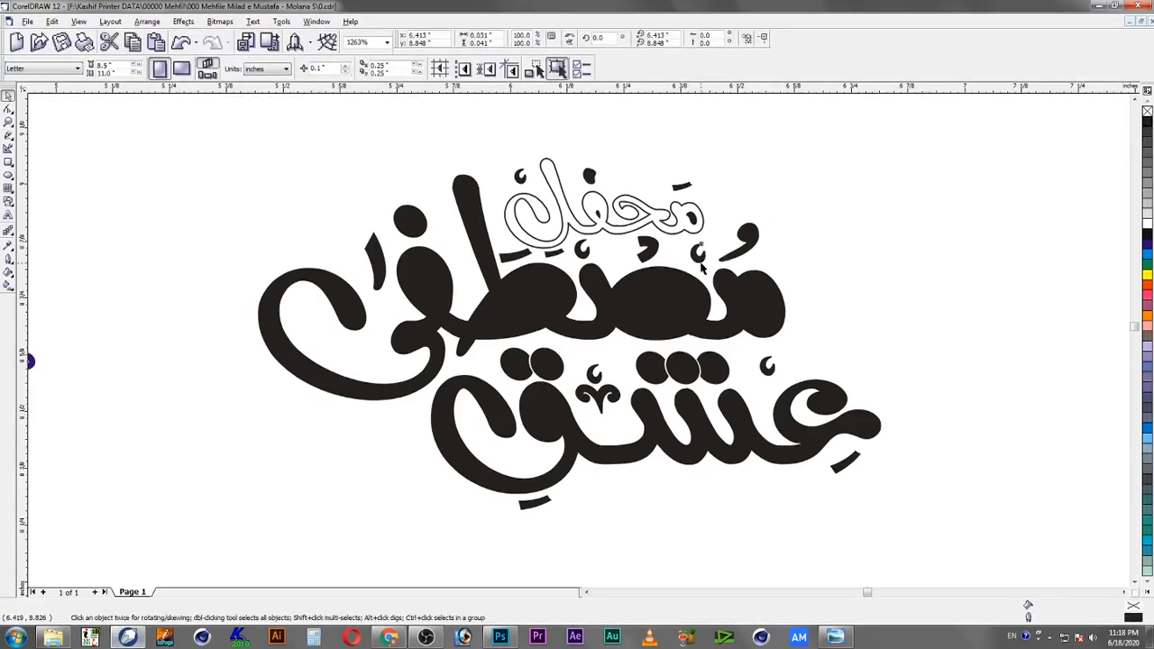
pyautogui.keyDown('shift'); pyautogui.click(651, 254); pyautogui.keyUp('shift')
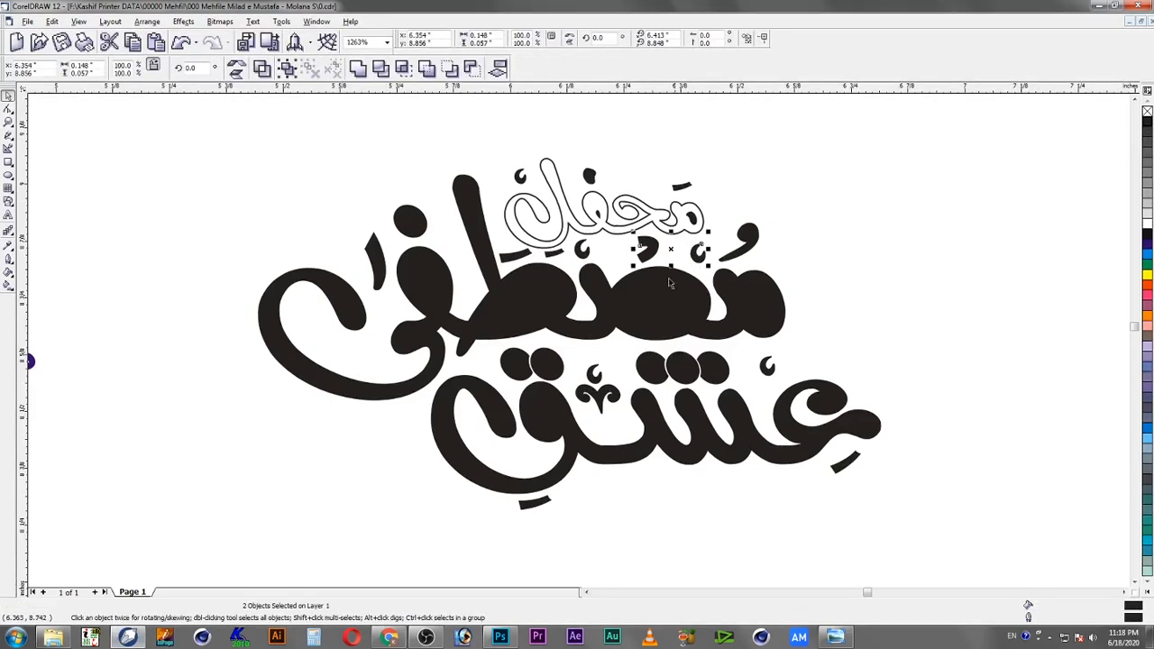
pyautogui.keyDown('shift'); pyautogui.click(599, 393); pyautogui.keyUp('shift')
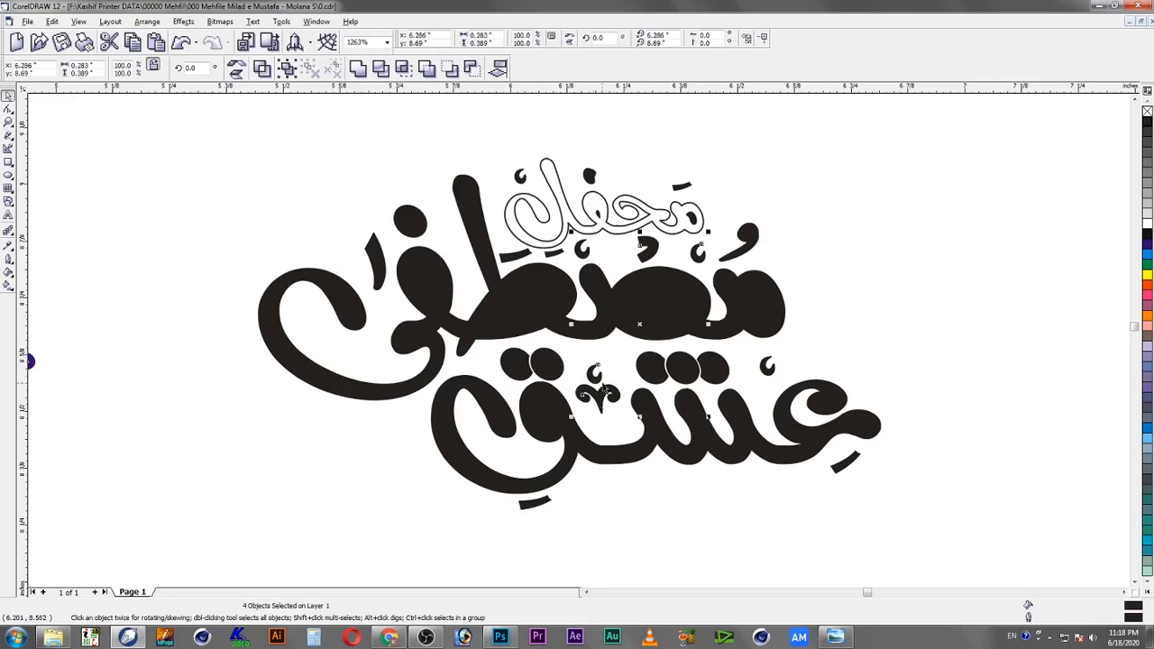
pyautogui.moveTo(587, 376); pyautogui.dragTo(938, 296)
pyautogui.moveTo(541, 253); pyautogui.dragTo(915, 213)
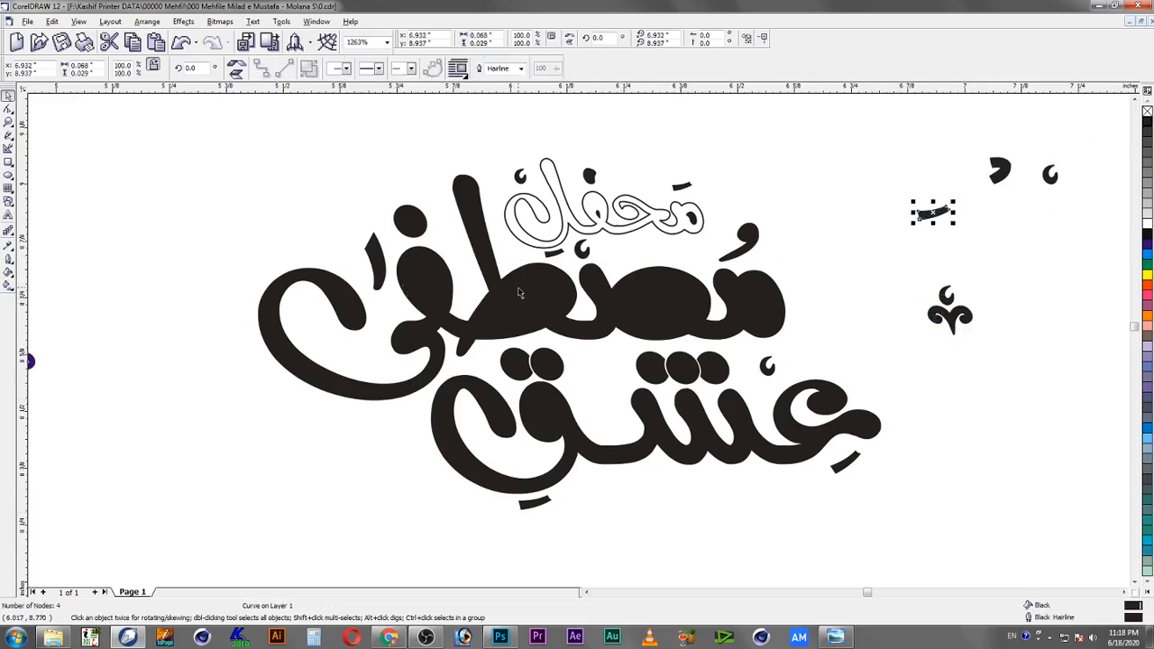
# Step: Gather the detached marks into a compact cluster to the right of the calligraphy
pyautogui.click(899, 142)
pyautogui.moveTo(845, 133); pyautogui.dragTo(947, 166)
pyautogui.moveTo(899, 272); pyautogui.dragTo(1011, 377)
pyautogui.moveTo(967, 319); pyautogui.dragTo(1023, 248)
# Step: Select the five clustered marks and enlarge them
pyautogui.moveTo(846, 128); pyautogui.dragTo(1099, 304)
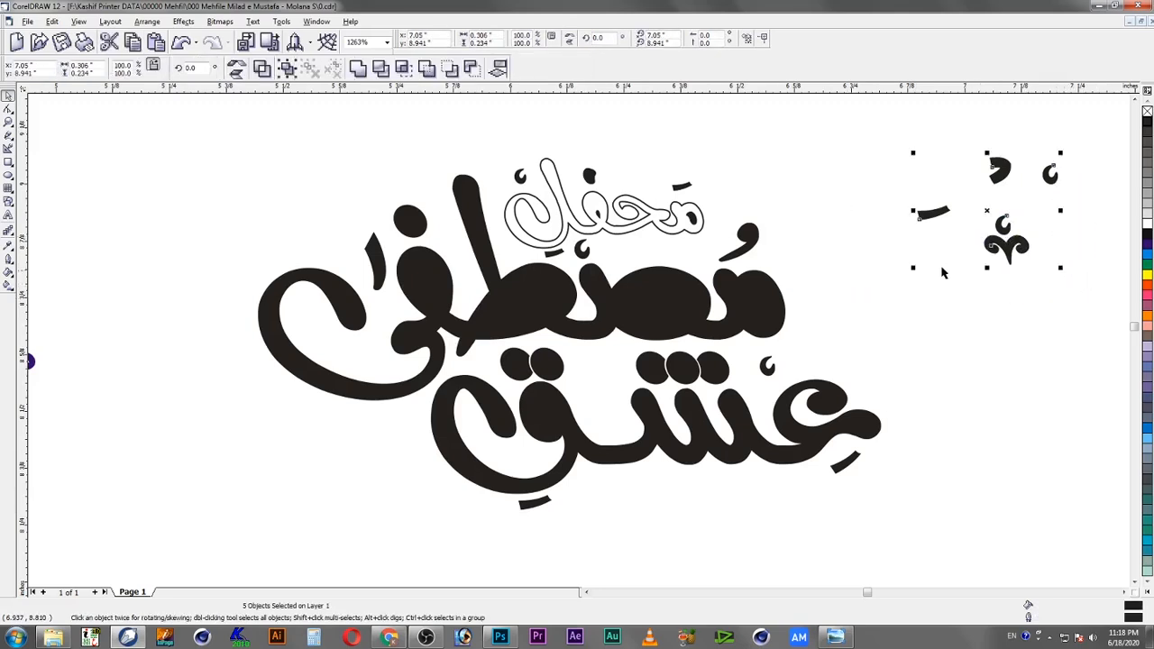
pyautogui.moveTo(913, 267); pyautogui.dragTo(686, 464)
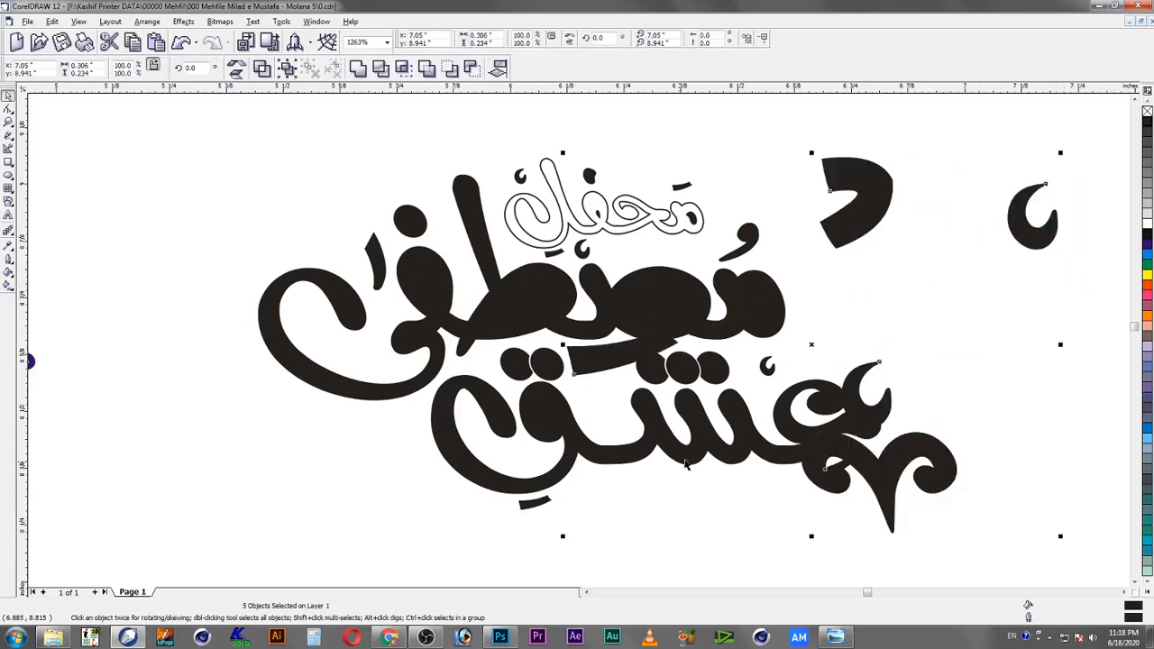
# Step: Select the clustered marks and export them to the desktop as a Photoshop PSD named aaraab.psd
pyautogui.hotkey('shift', 'F4')
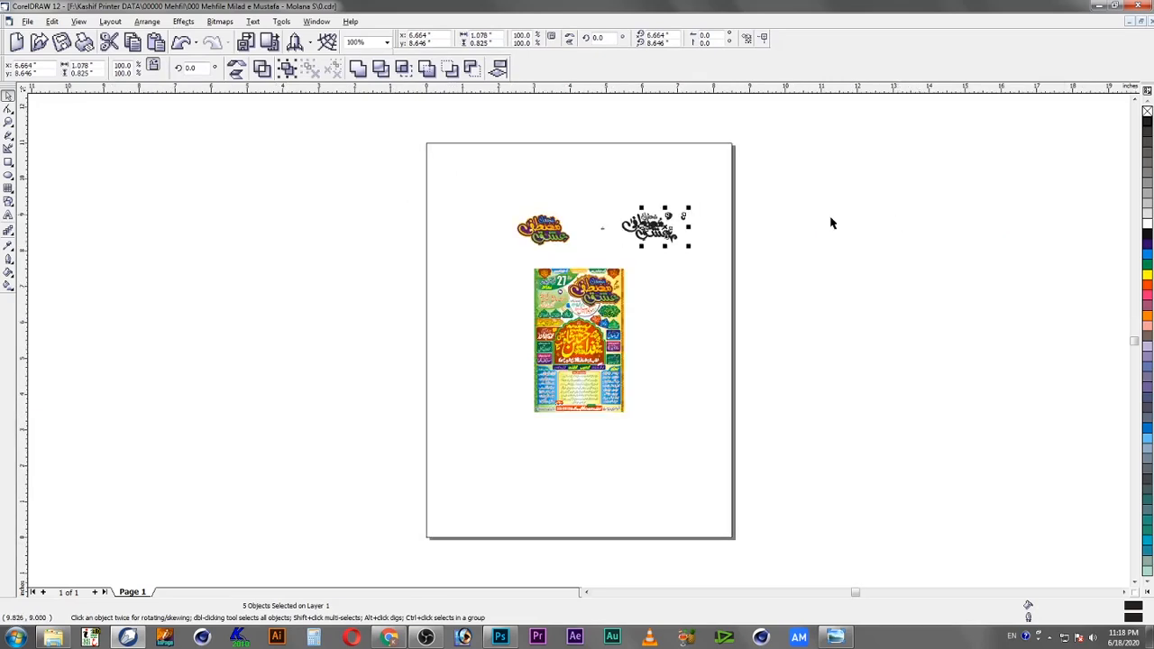
pyautogui.moveTo(685, 228); pyautogui.dragTo(980, 368)
pyautogui.hotkey('ctrl', 'e')
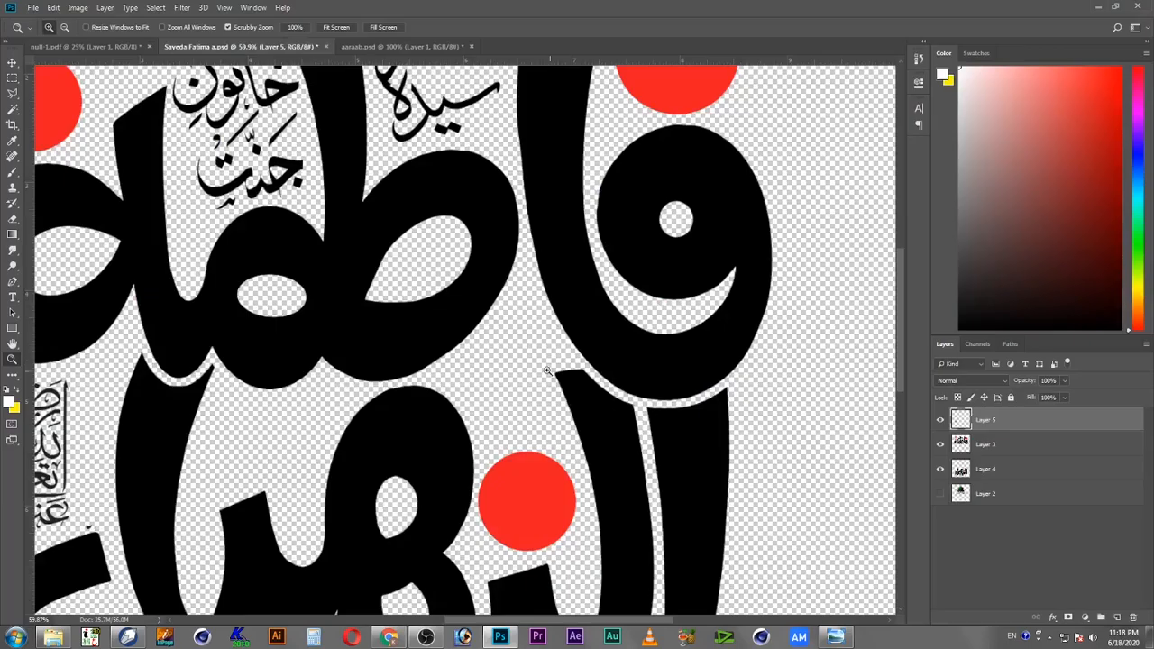
pyautogui.click(1150, 638)
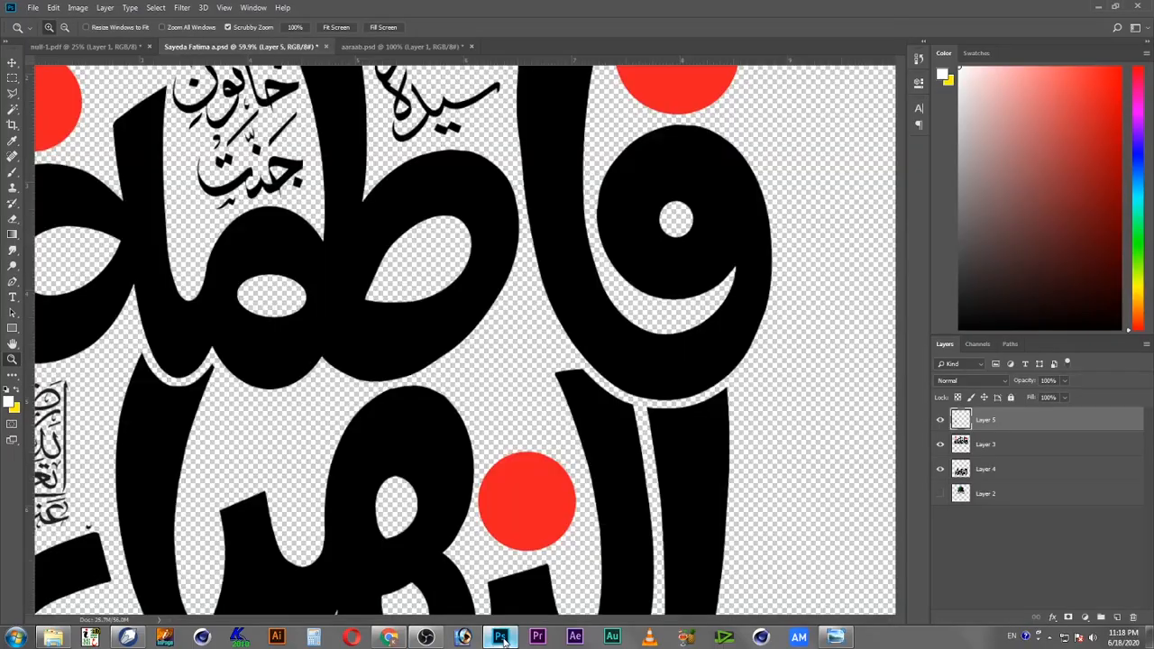
pyautogui.click(500, 638)
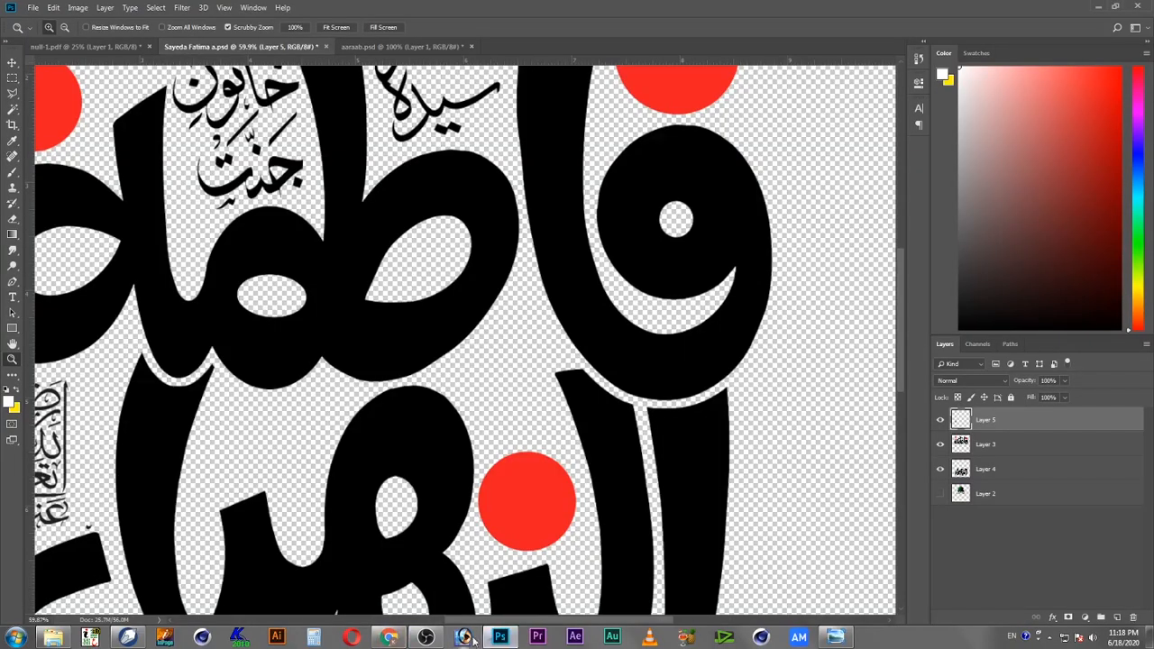
pyautogui.click(165, 638)
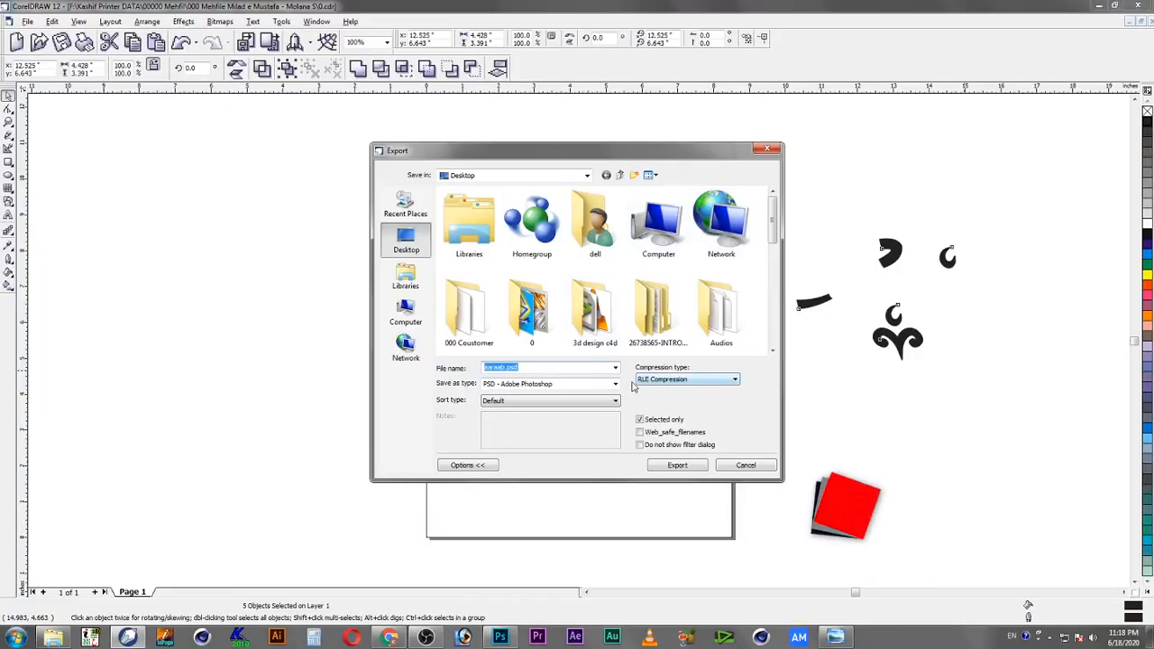
pyautogui.click(679, 466)
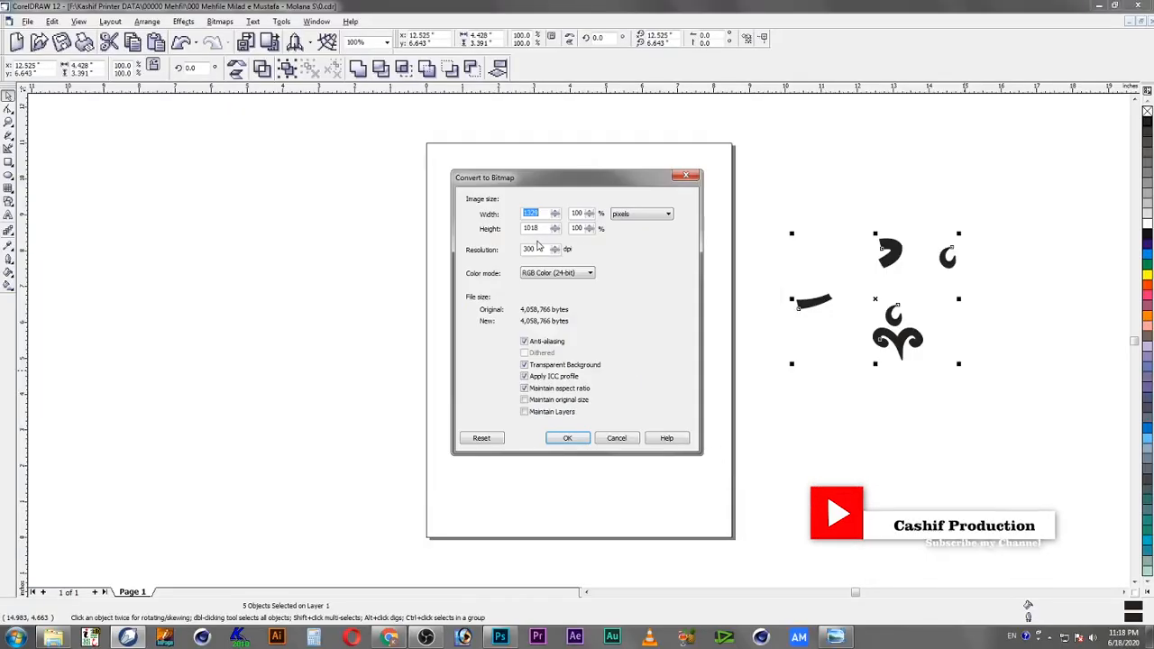
# Step: Set the bitmap conversion size to 10 inches wide and confirm the export
pyautogui.click(642, 214)
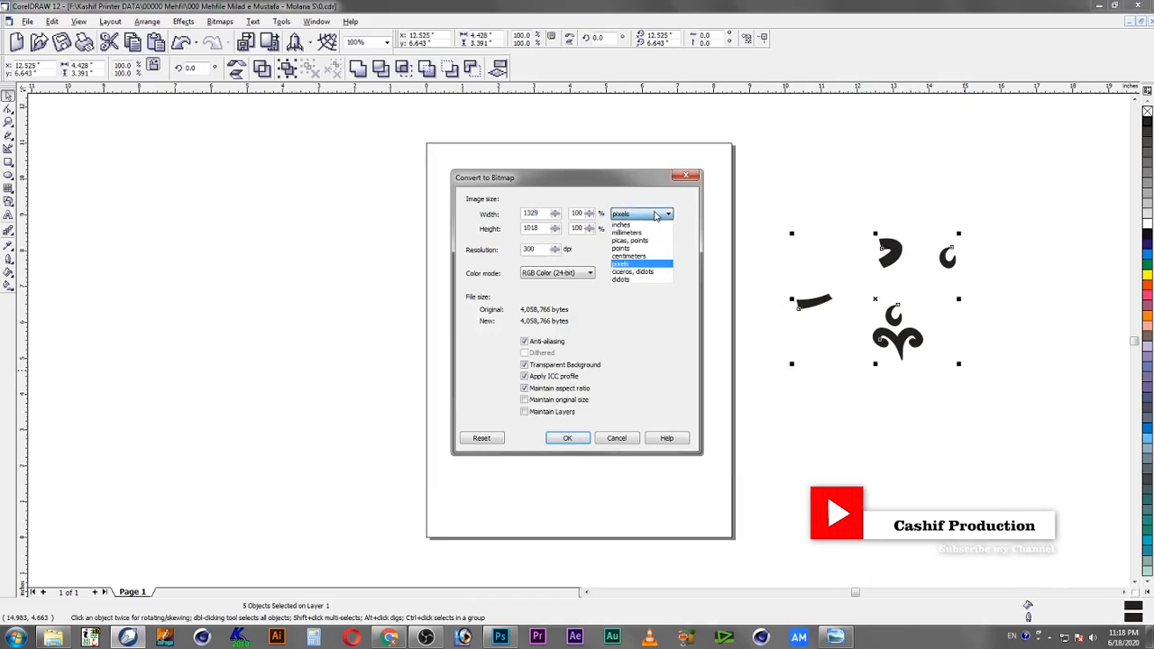
pyautogui.click(644, 228)
pyautogui.doubleClick(544, 213)
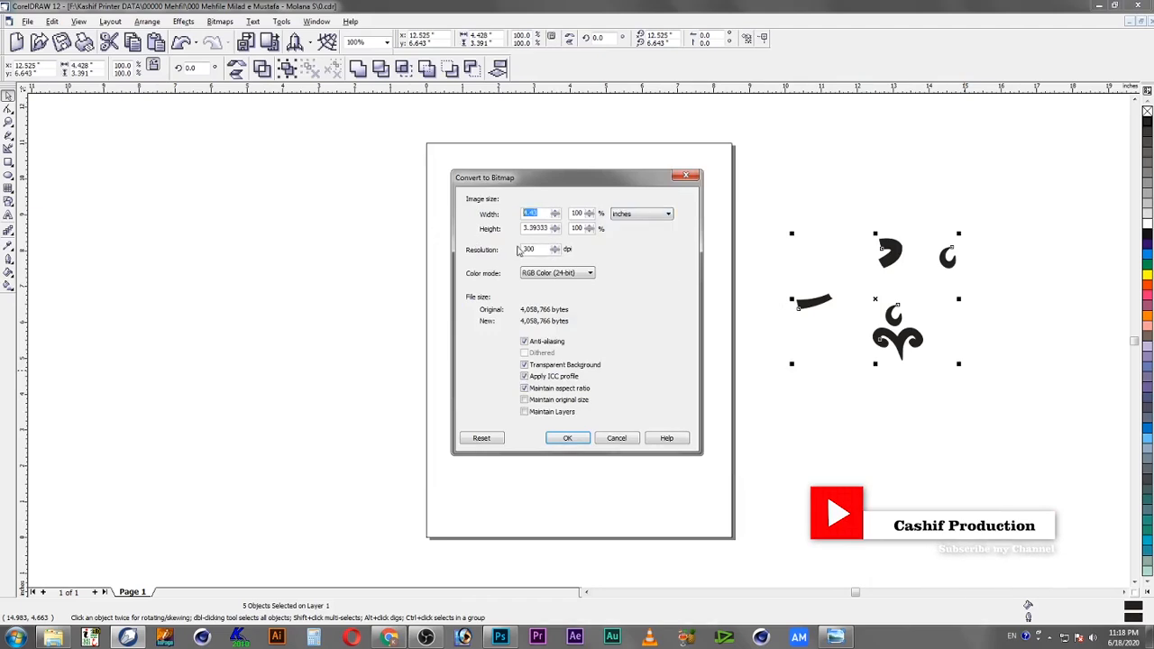
pyautogui.write('10')
pyautogui.press('Tab')
pyautogui.press('Tab')
pyautogui.press('Return')
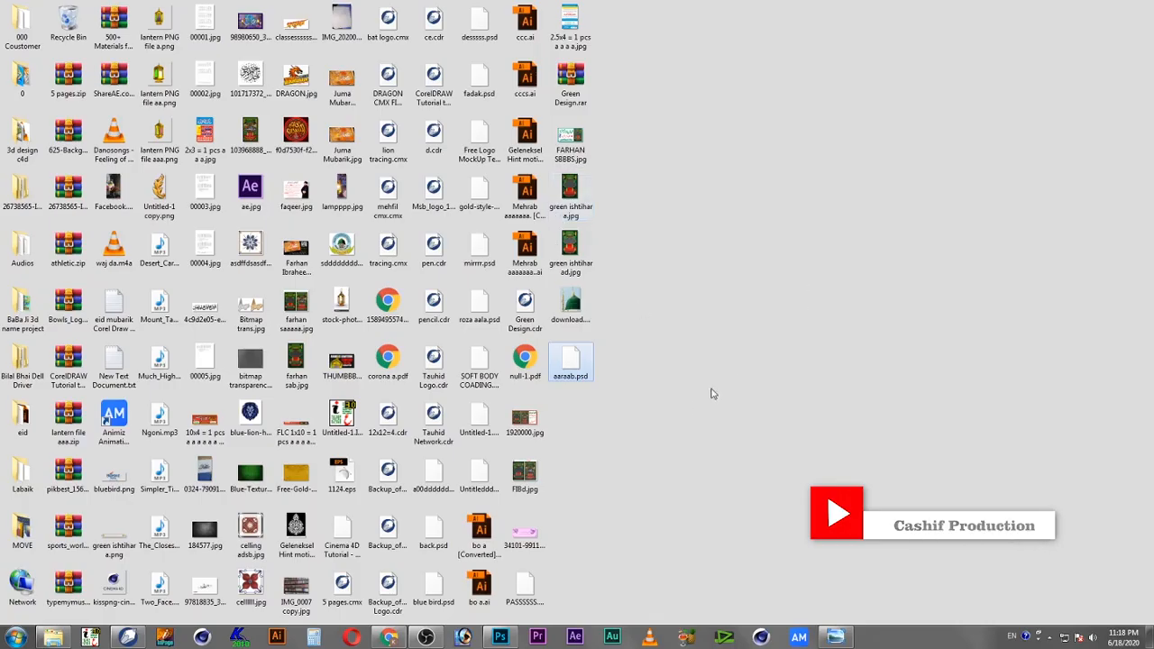
# Step: Open the exported aaraab.psd file in Photoshop alongside the Sayeda Fatima composition
pyautogui.doubleClick(572, 370)
pyautogui.click(405, 46)
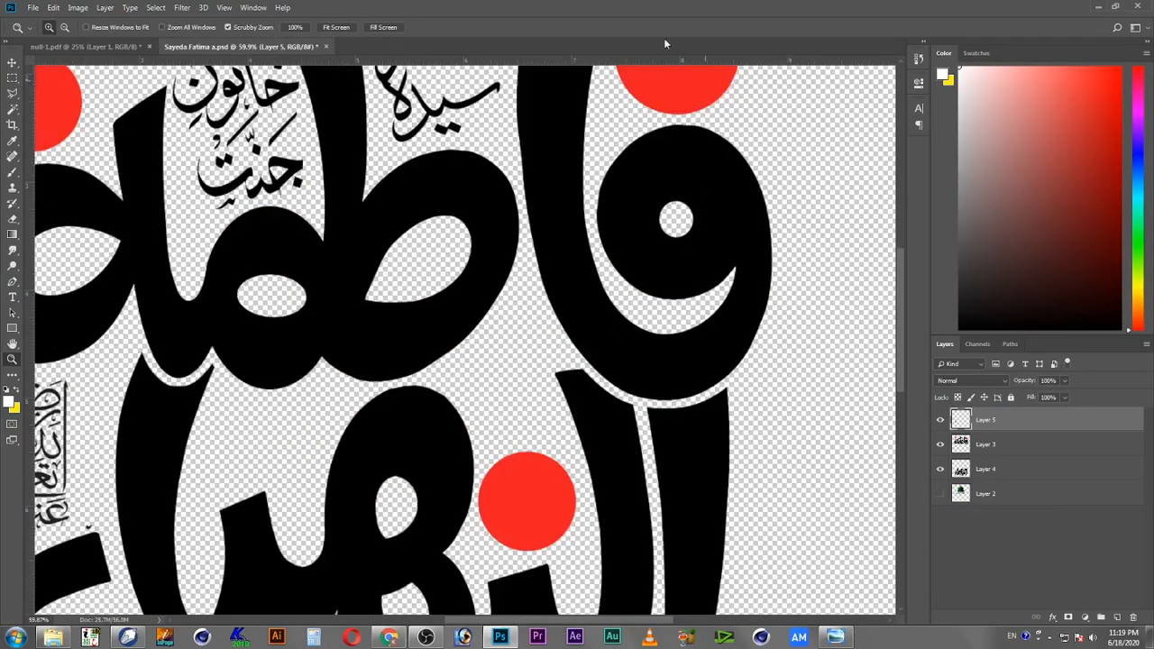
pyautogui.moveTo(665, 39); pyautogui.dragTo(588, 41)
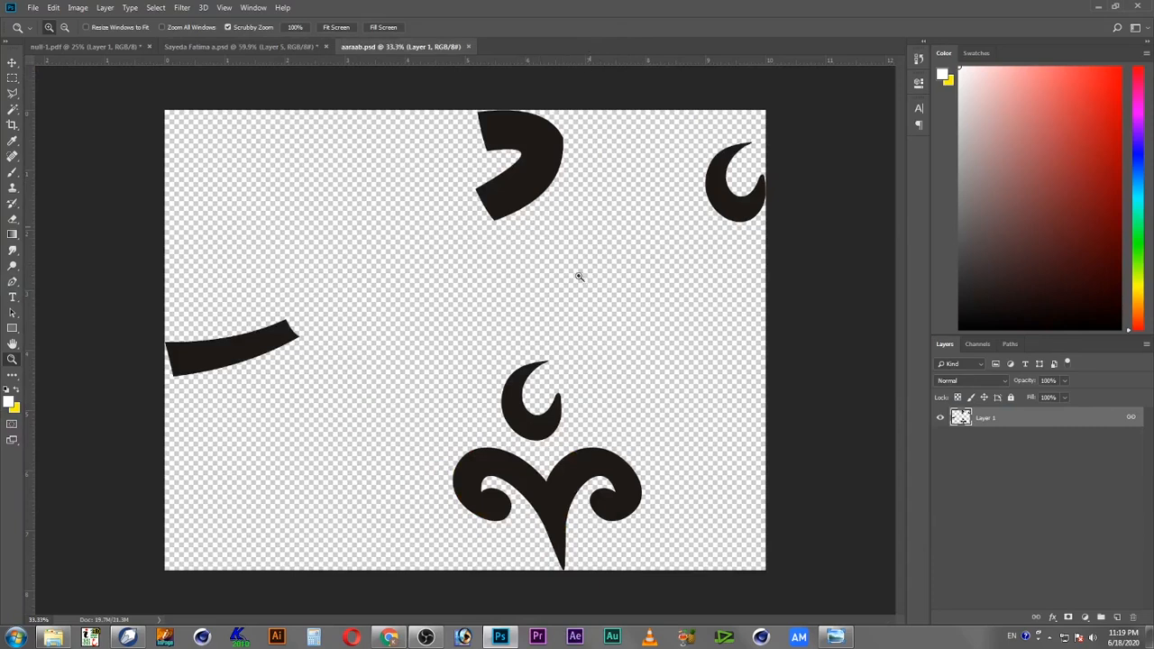
# Step: Marquee-select the small crescent mark and drag it into the Sayeda Fatima composition
pyautogui.click(13, 77)
pyautogui.moveTo(574, 250); pyautogui.dragTo(793, 108)
pyautogui.hotkey('ctrl', 'x')
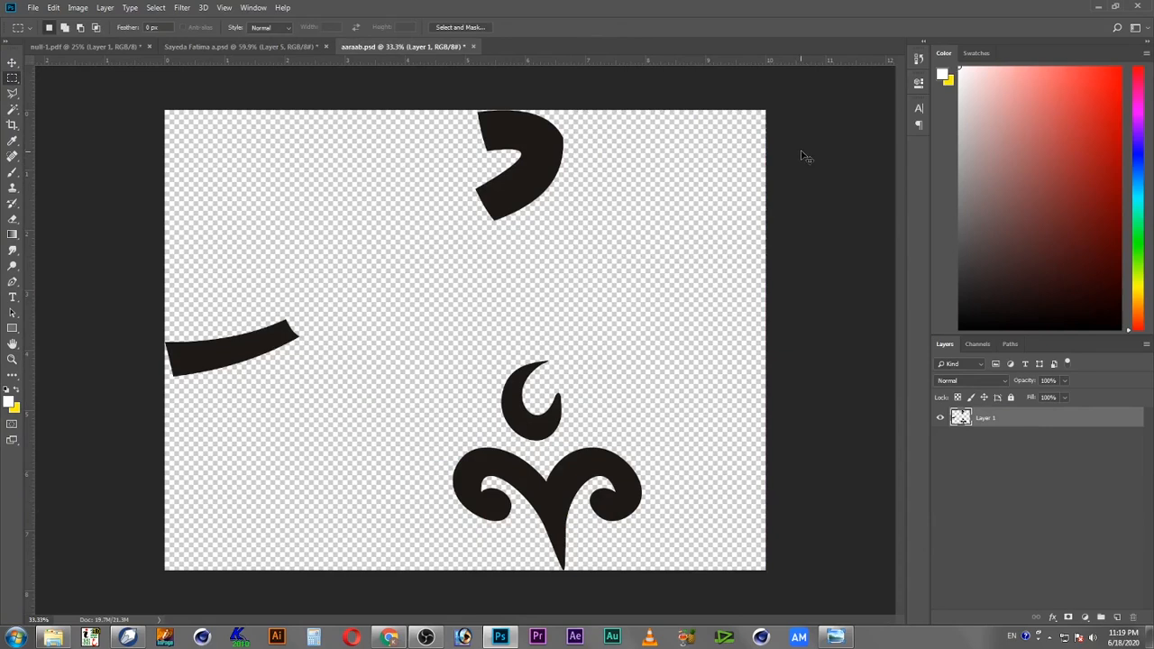
pyautogui.hotkey('ctrl', 'z')
pyautogui.press('v')
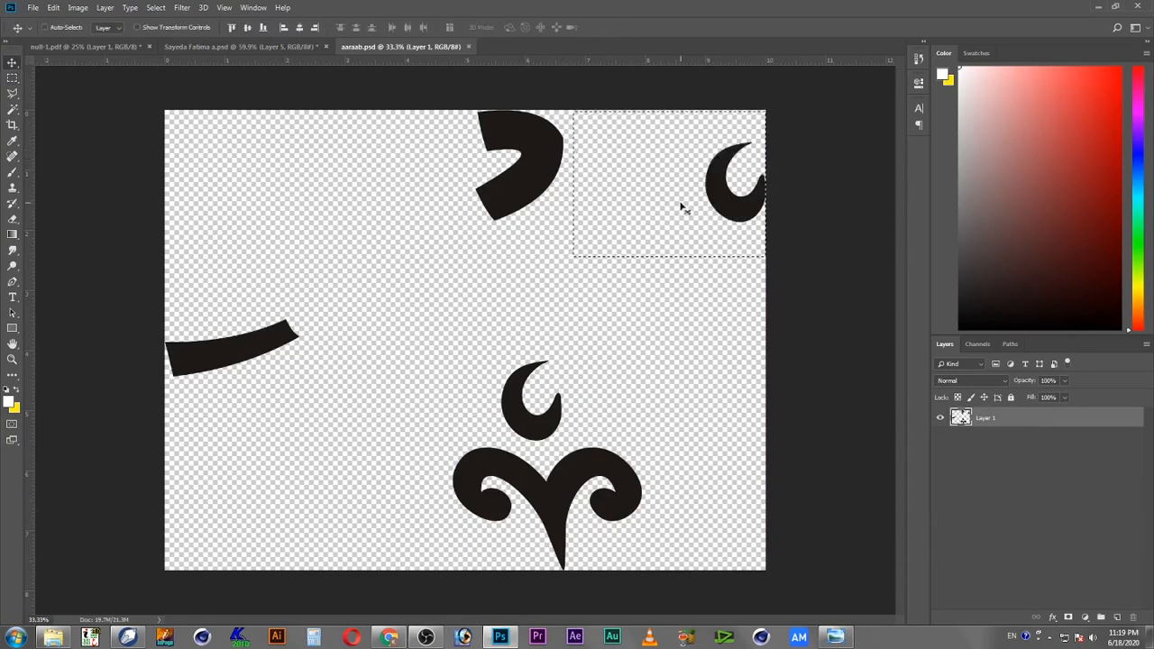
pyautogui.moveTo(733, 191); pyautogui.dragTo(518, 376)
# Step: Scale the crescent mark and place two copies of it within the lower word
pyautogui.hotkey('ctrl', 't')
pyautogui.moveTo(523, 264); pyautogui.dragTo(525, 347)
pyautogui.moveTo(497, 379); pyautogui.dragTo(405, 430)
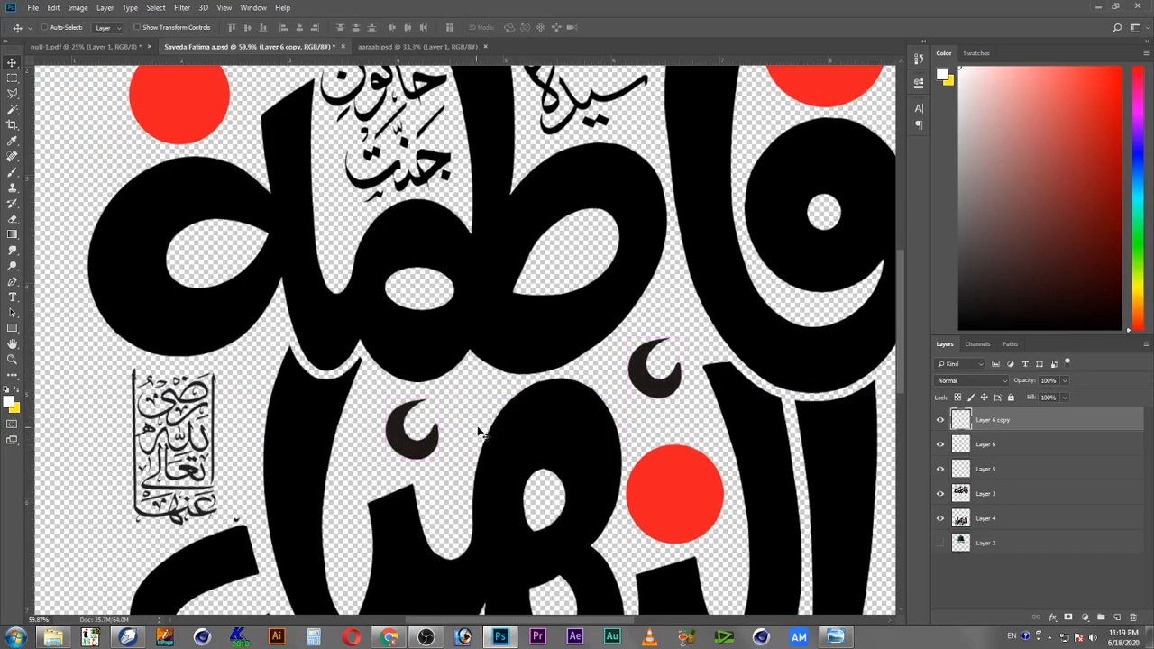
pyautogui.moveTo(474, 290)
pyautogui.mouseDown()
pyautogui.moveTo(502, 430)
pyautogui.moveTo(523, 455)
pyautogui.mouseUp()
pyautogui.moveTo(523, 329); pyautogui.dragTo(529, 395)
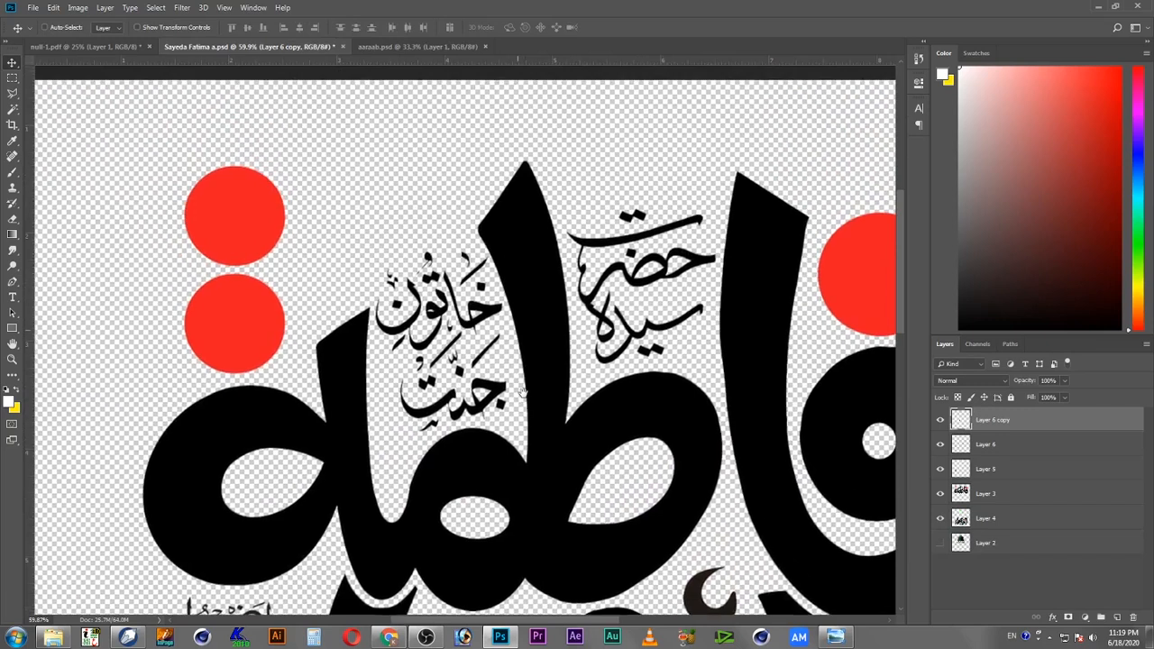
# Step: Return to aaraab.psd and cut out the flourish ornament with its crescent
pyautogui.click(417, 46)
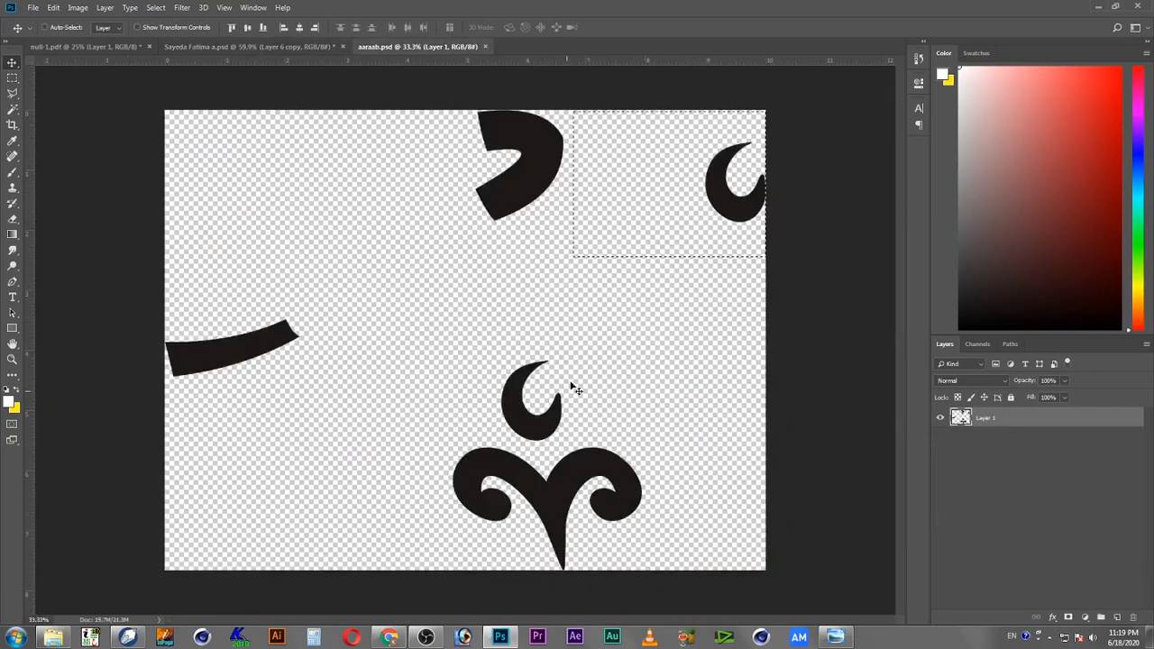
pyautogui.click(12, 77)
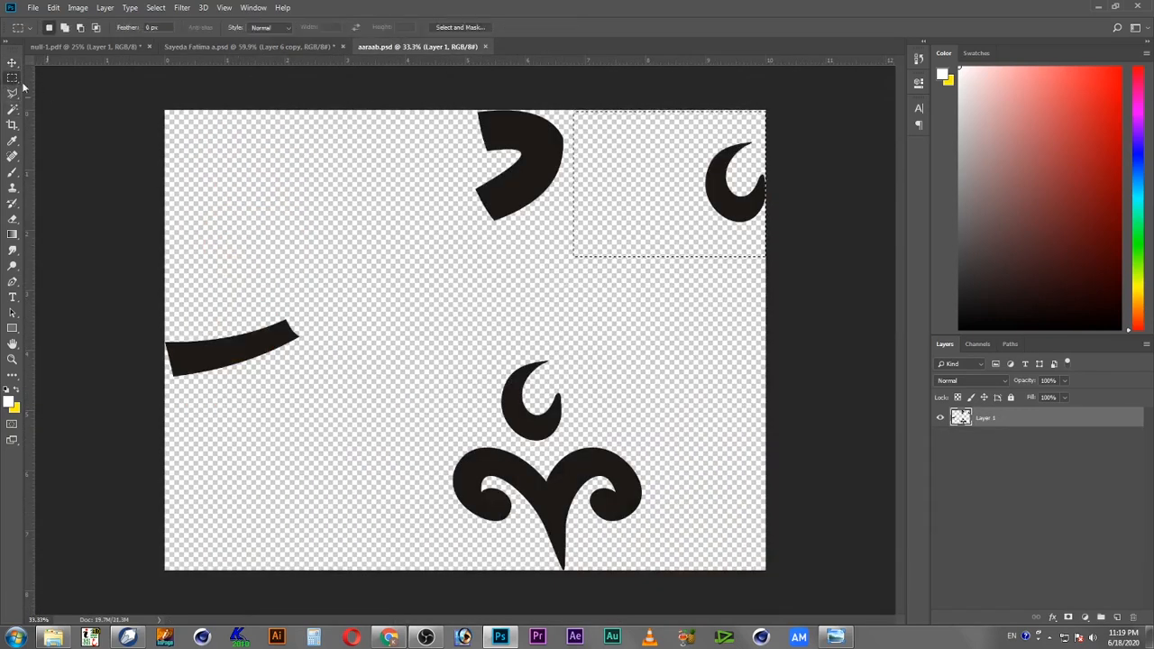
pyautogui.moveTo(420, 366); pyautogui.dragTo(650, 570)
pyautogui.moveTo(455, 334); pyautogui.dragTo(615, 445)
pyautogui.moveTo(666, 527); pyautogui.dragTo(532, 570)
pyautogui.hotkey('ctrl', 'x')
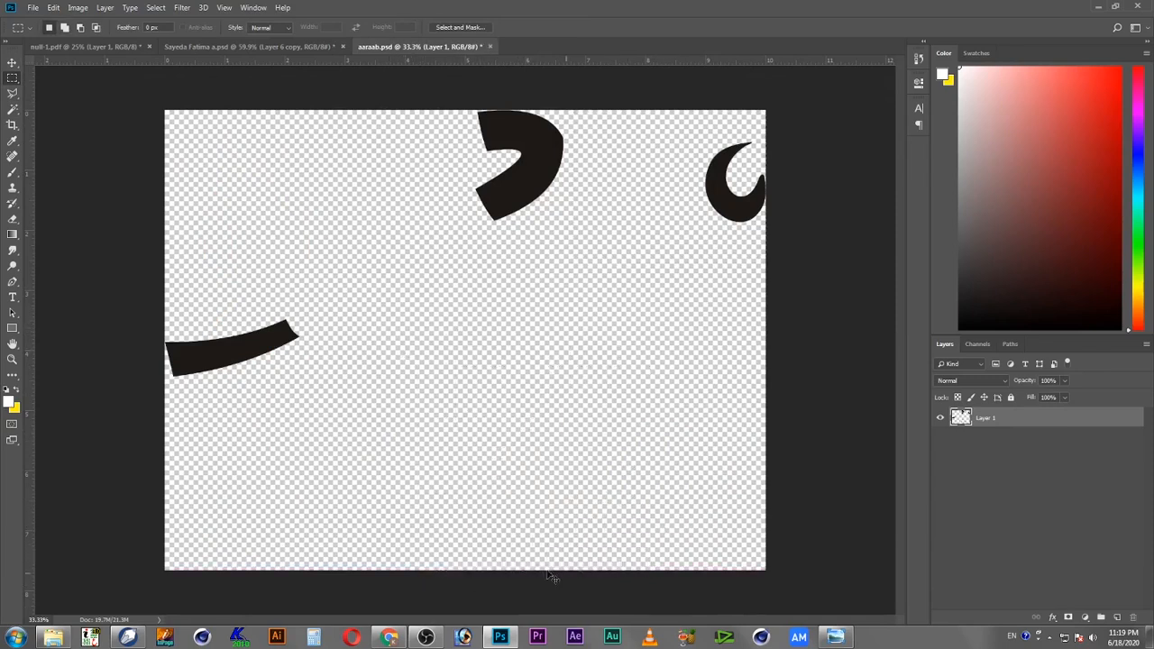
# Step: Paste the flourish ornament into the composition, scale it, and place it above the small words at the top left
pyautogui.click(262, 46)
pyautogui.hotkey('ctrl', 'v')
pyautogui.press('v')
pyautogui.hotkey('ctrl', 't')
pyautogui.moveTo(634, 537); pyautogui.dragTo(331, 334)
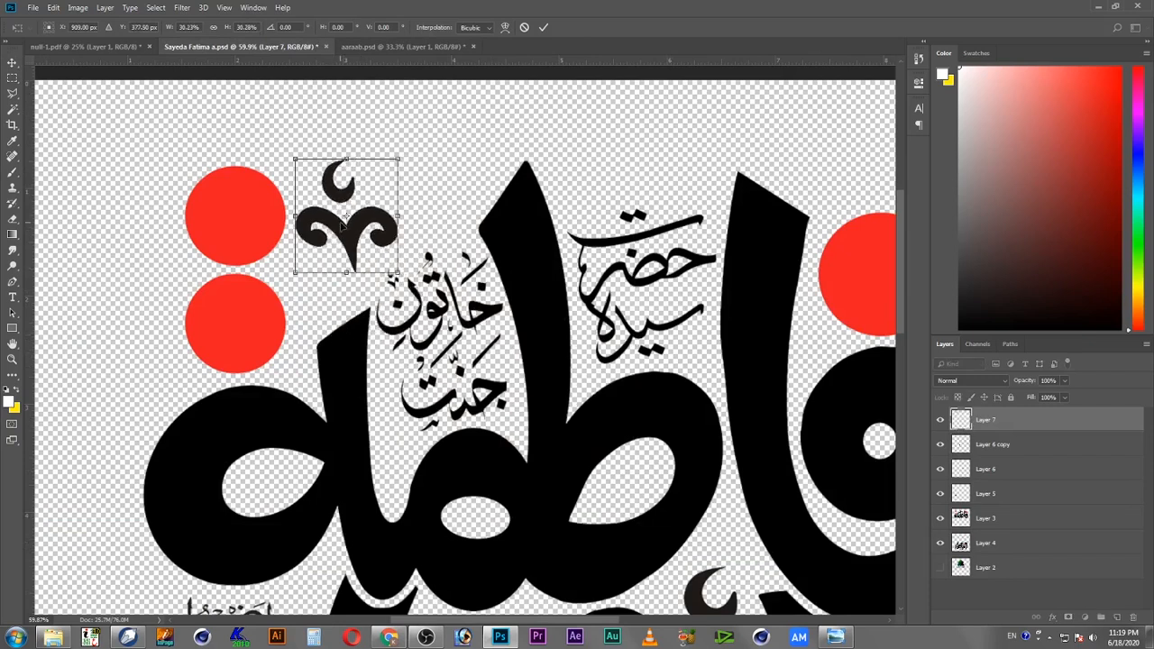
pyautogui.moveTo(372, 215); pyautogui.dragTo(369, 234)
pyautogui.press('Return')
# Step: Duplicate a crescent mark and position the copy near the lower left end of the bottom word
pyautogui.moveTo(688, 325); pyautogui.dragTo(558, 128)
pyautogui.moveTo(504, 397); pyautogui.dragTo(634, 157)
pyautogui.moveTo(615, 210); pyautogui.dragTo(666, 116)
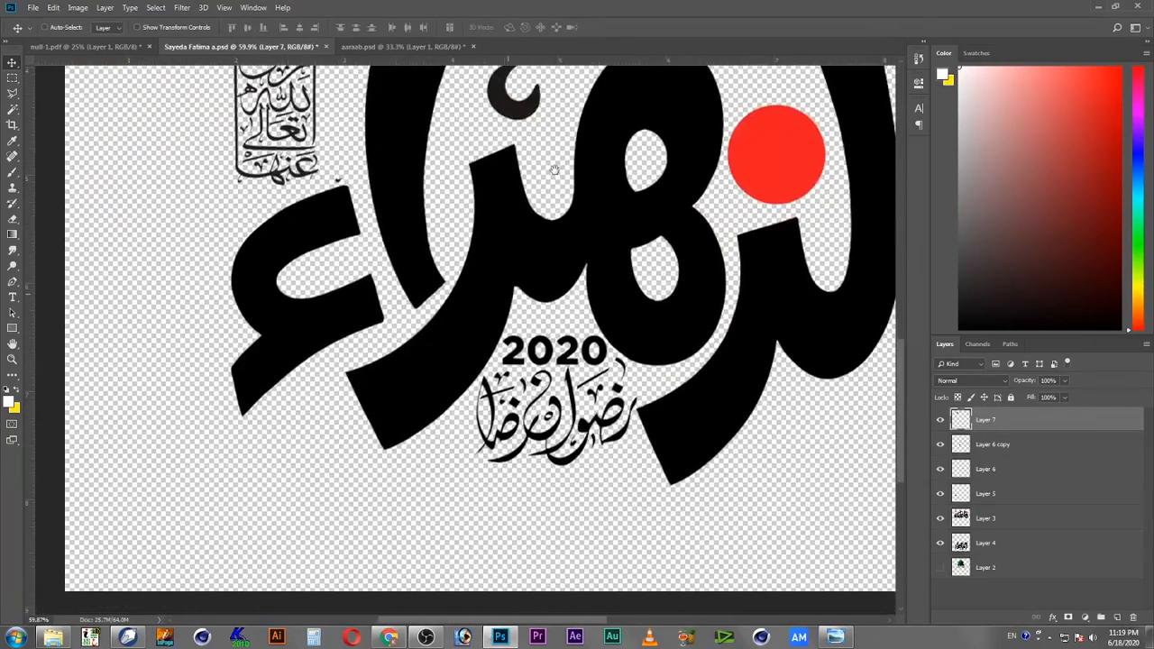
pyautogui.moveTo(558, 200); pyautogui.dragTo(614, 289)
pyautogui.moveTo(578, 216); pyautogui.dragTo(385, 566)
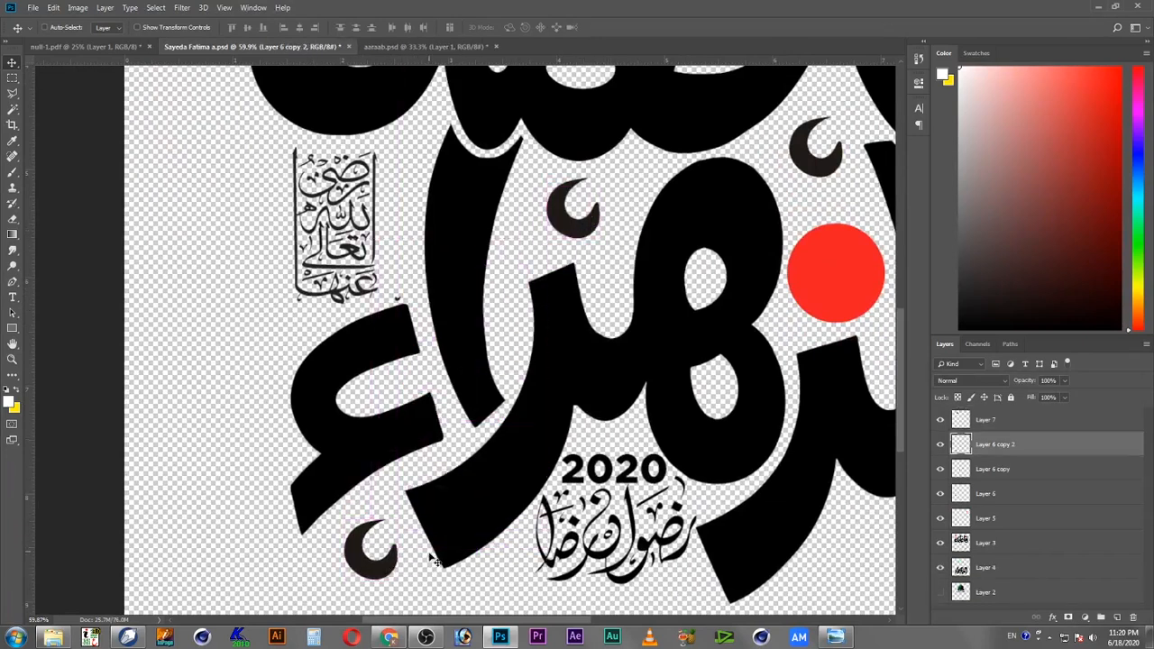
pyautogui.hotkey('ctrl', 't')
pyautogui.moveTo(400, 521); pyautogui.dragTo(395, 524)
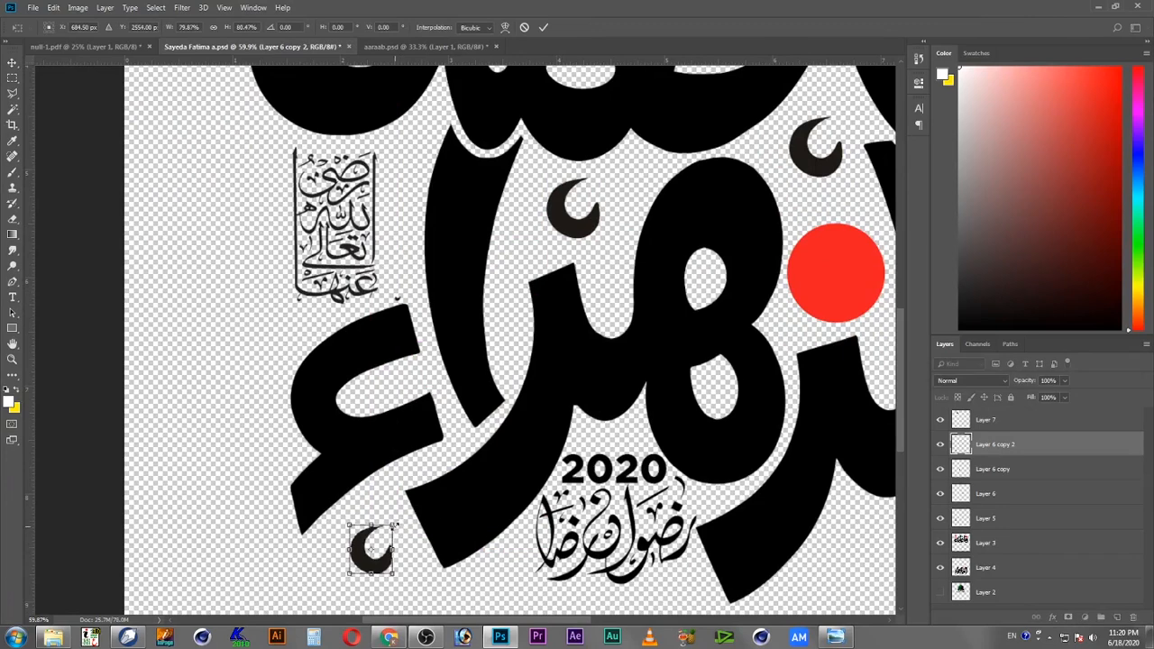
pyautogui.press('Return')
# Step: Pick the ornament and crescent layers on the canvas and nudge the top ornament slightly right
pyautogui.press('z')
pyautogui.moveTo(616, 227); pyautogui.dragTo(466, 353)
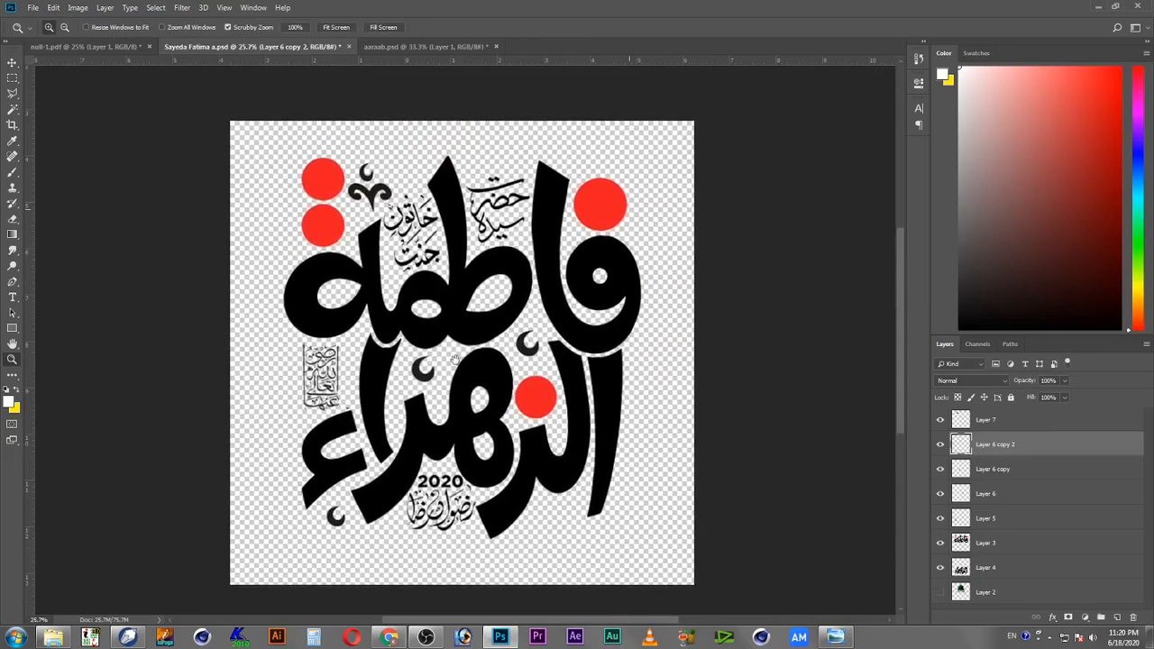
pyautogui.press('v')
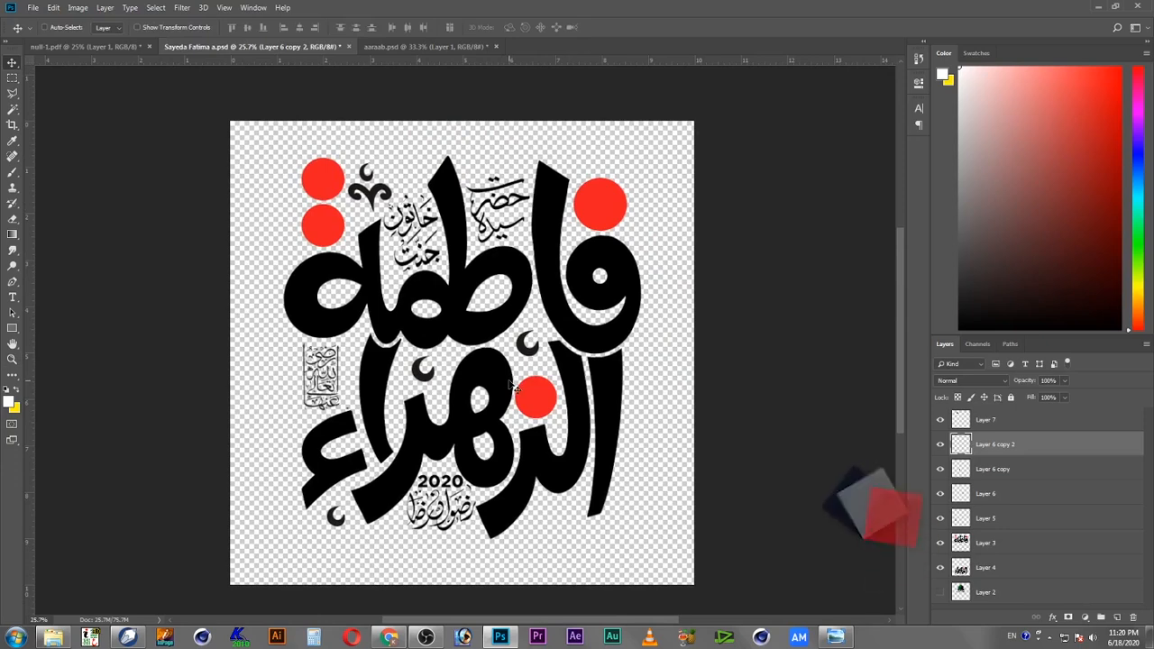
pyautogui.rightClick(529, 347)
pyautogui.click(536, 355)
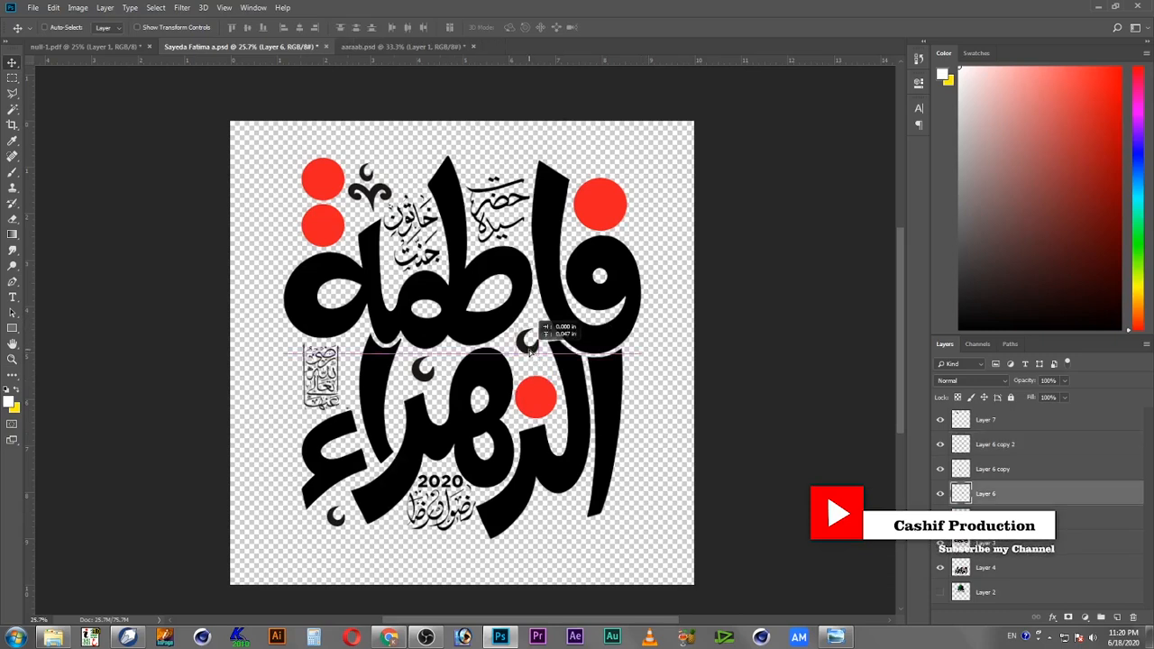
pyautogui.rightClick(575, 336)
pyautogui.keyDown('shift'); pyautogui.click(603, 344); pyautogui.keyUp('shift')
pyautogui.rightClick(468, 335)
pyautogui.keyDown('shift'); pyautogui.click(493, 344); pyautogui.keyUp('shift')
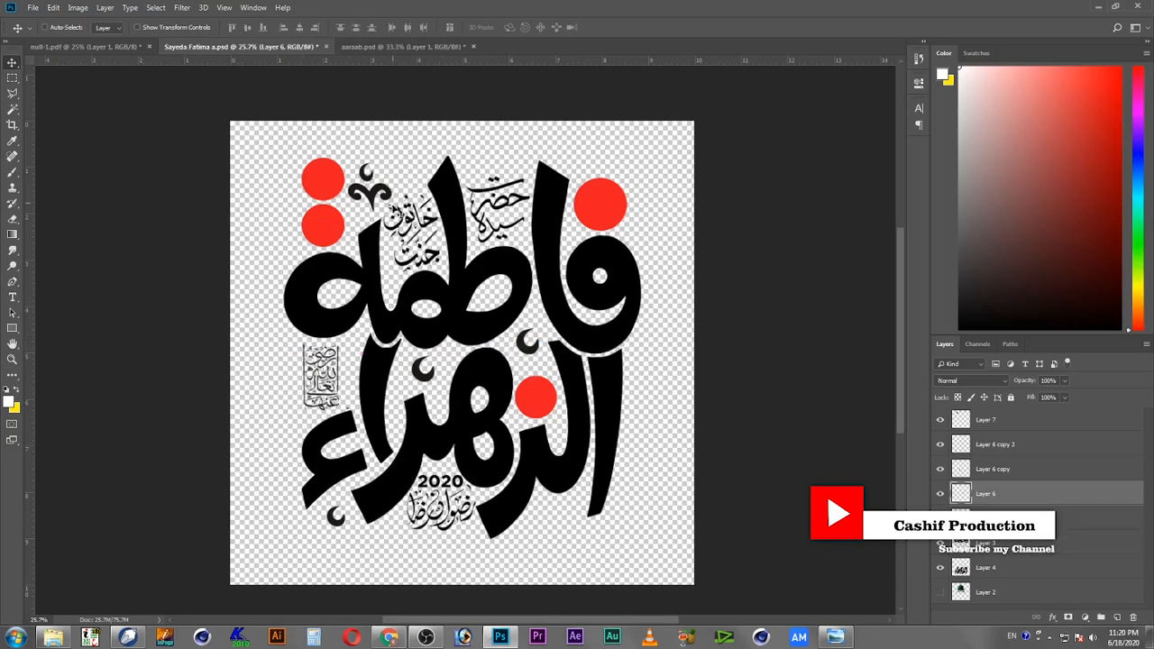
pyautogui.rightClick(393, 198)
pyautogui.keyDown('shift'); pyautogui.click(414, 206); pyautogui.keyUp('shift')
pyautogui.moveTo(397, 200)
pyautogui.mouseDown()
pyautogui.moveTo(420, 183)
pyautogui.moveTo(401, 201)
pyautogui.mouseUp()
# Step: Select the ornament and crescent layers together with the calligraphy layer and merge them
pyautogui.rightClick(583, 330)
pyautogui.keyDown('shift'); pyautogui.click(595, 348); pyautogui.keyUp('shift')
pyautogui.moveTo(595, 348); pyautogui.dragTo(596, 323)
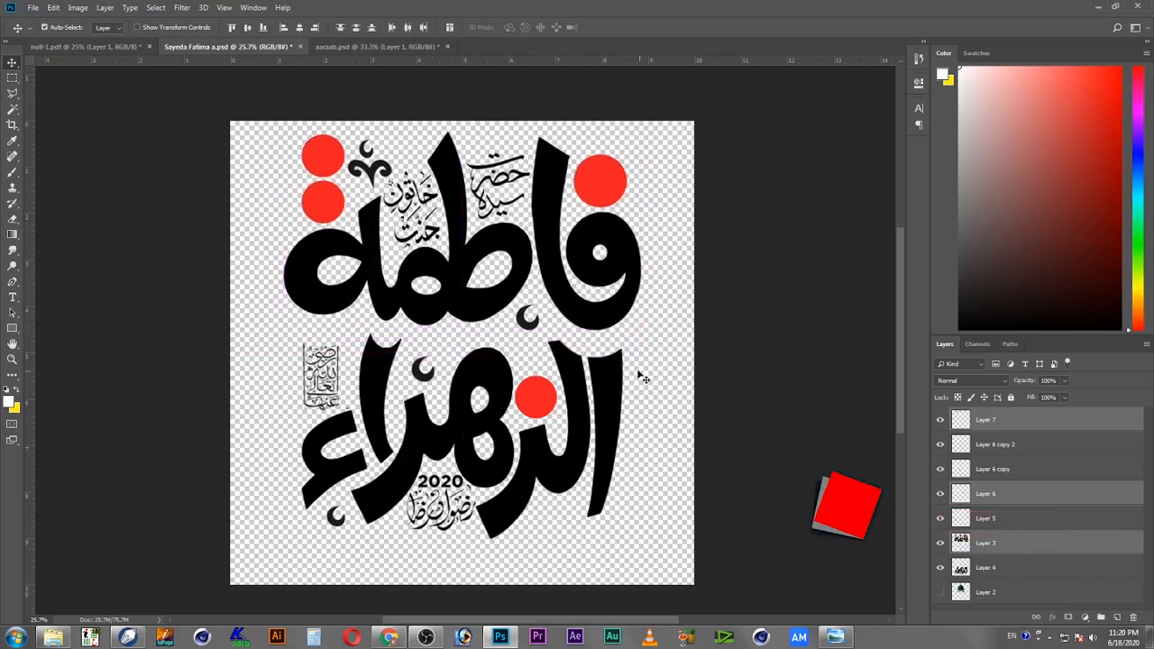
pyautogui.hotkey('ctrl', 'z')
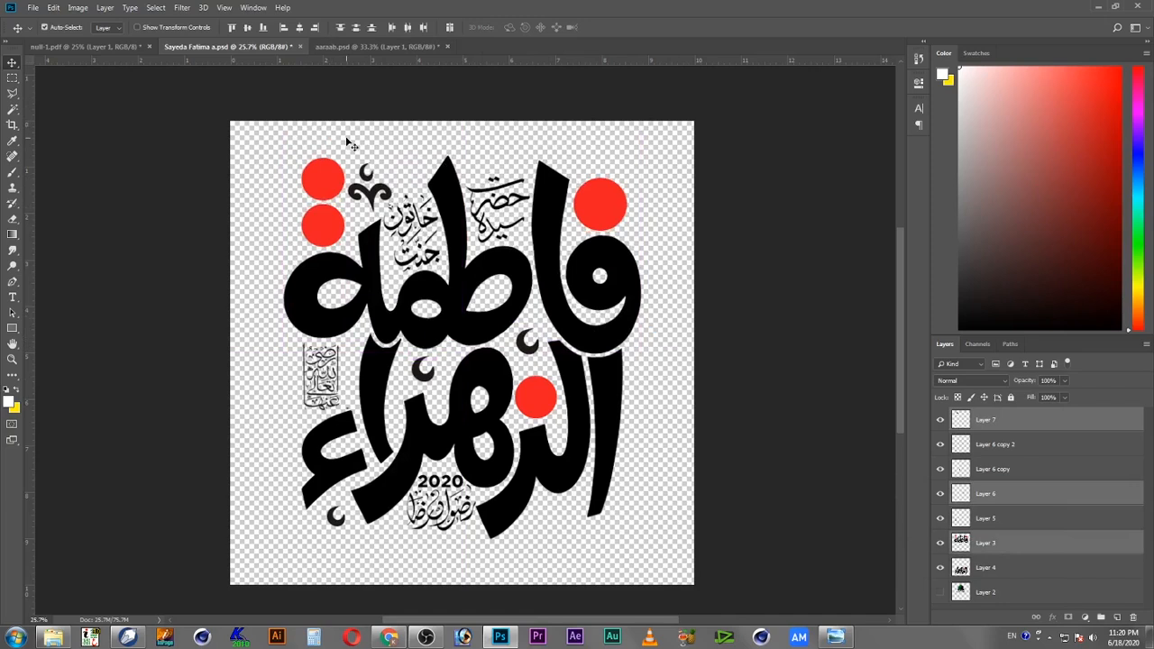
pyautogui.hotkey('ctrl', 'e')
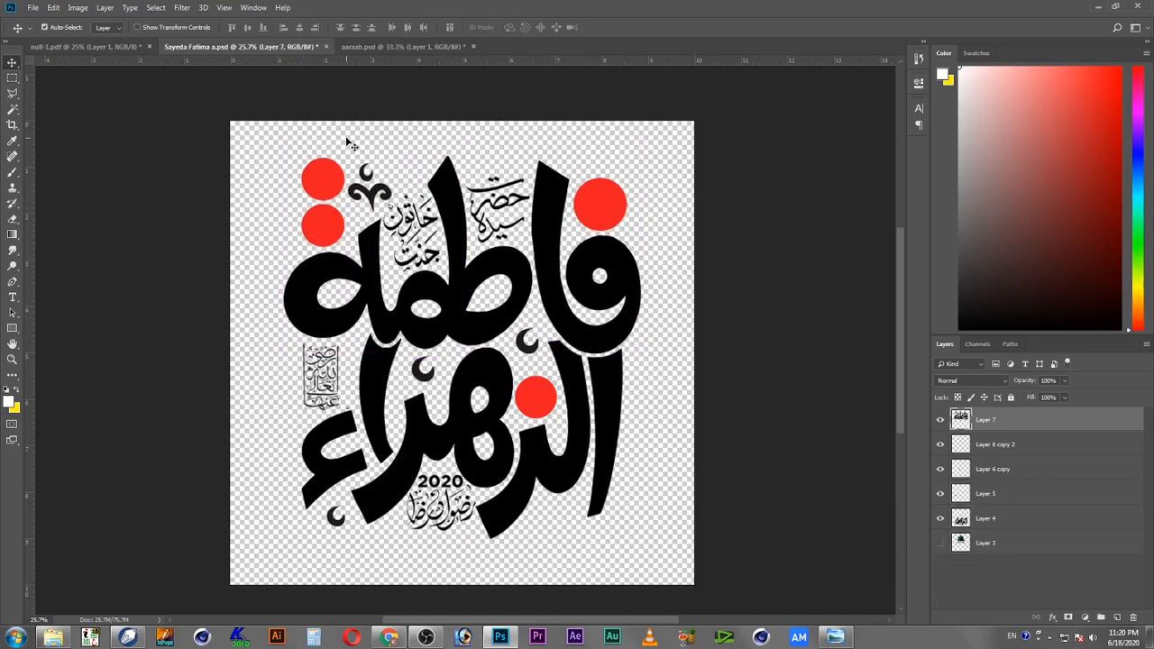
# Step: Select the remaining crescent layers with the lower calligraphy layer and merge them
pyautogui.moveTo(570, 350); pyautogui.dragTo(576, 337)
pyautogui.hotkey('ctrl', 'z')
pyautogui.rightClick(577, 374)
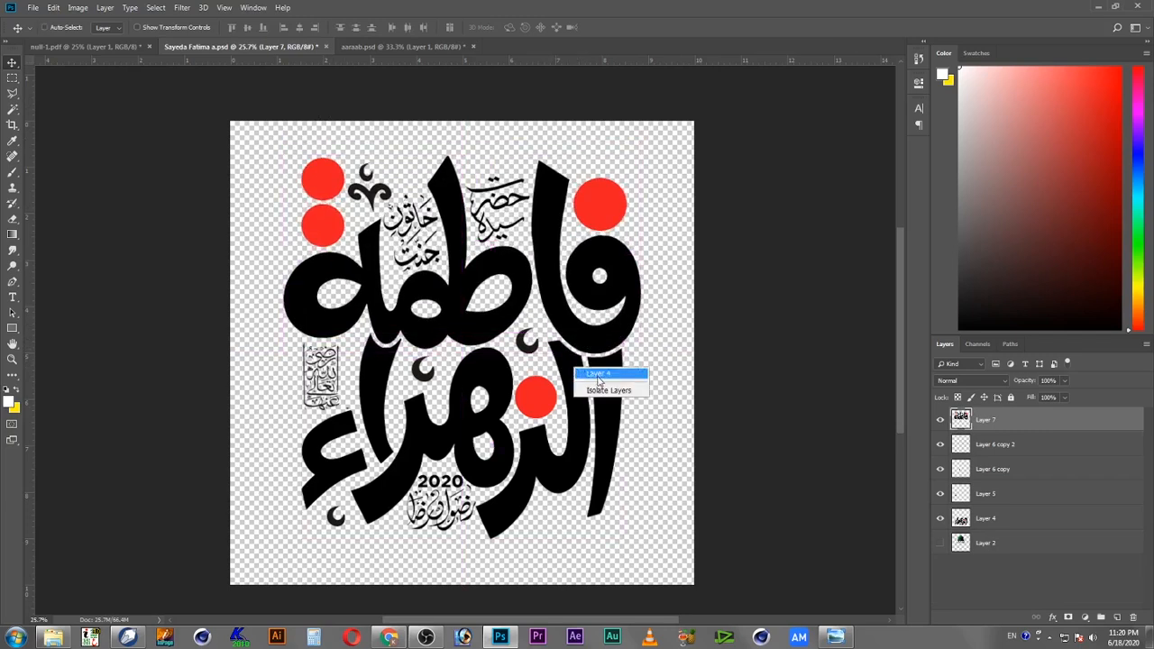
pyautogui.click(606, 385)
pyautogui.keyDown('shift'); pyautogui.rightClick(430, 380); pyautogui.keyUp('shift')
pyautogui.keyDown('shift'); pyautogui.click(446, 385); pyautogui.keyUp('shift')
pyautogui.moveTo(434, 375); pyautogui.dragTo(437, 397)
pyautogui.hotkey('ctrl', 'z')
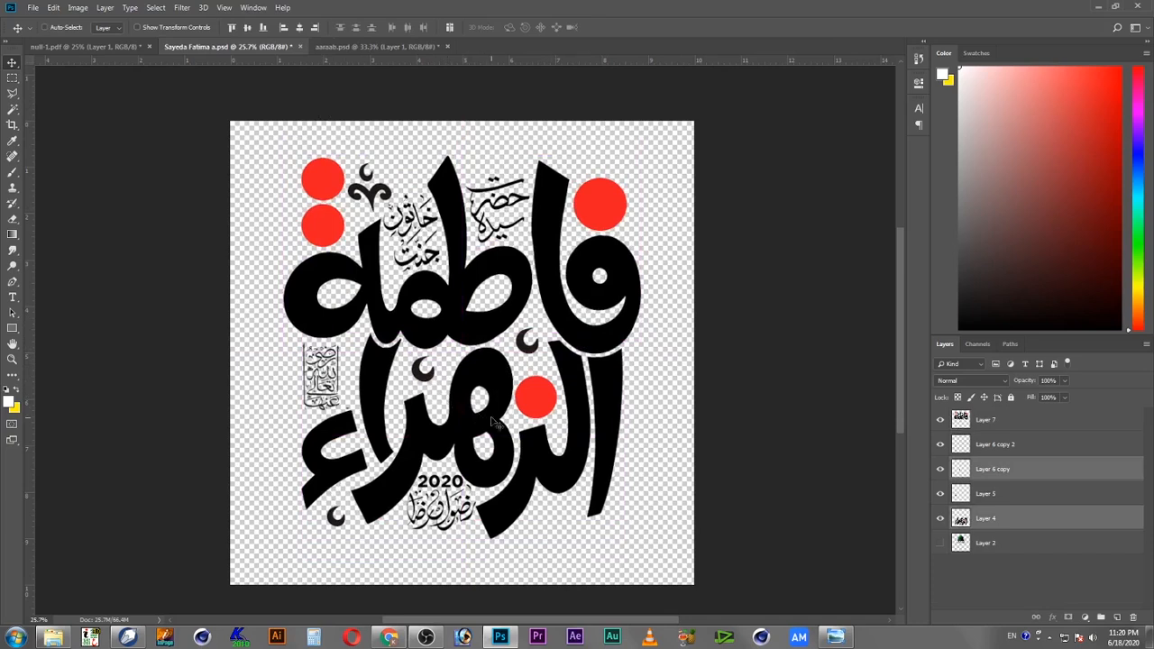
pyautogui.keyDown('shift'); pyautogui.rightClick(331, 522); pyautogui.keyUp('shift')
pyautogui.keyDown('shift'); pyautogui.click(360, 527); pyautogui.keyUp('shift')
pyautogui.moveTo(421, 460); pyautogui.dragTo(404, 484)
pyautogui.hotkey('ctrl', 'z')
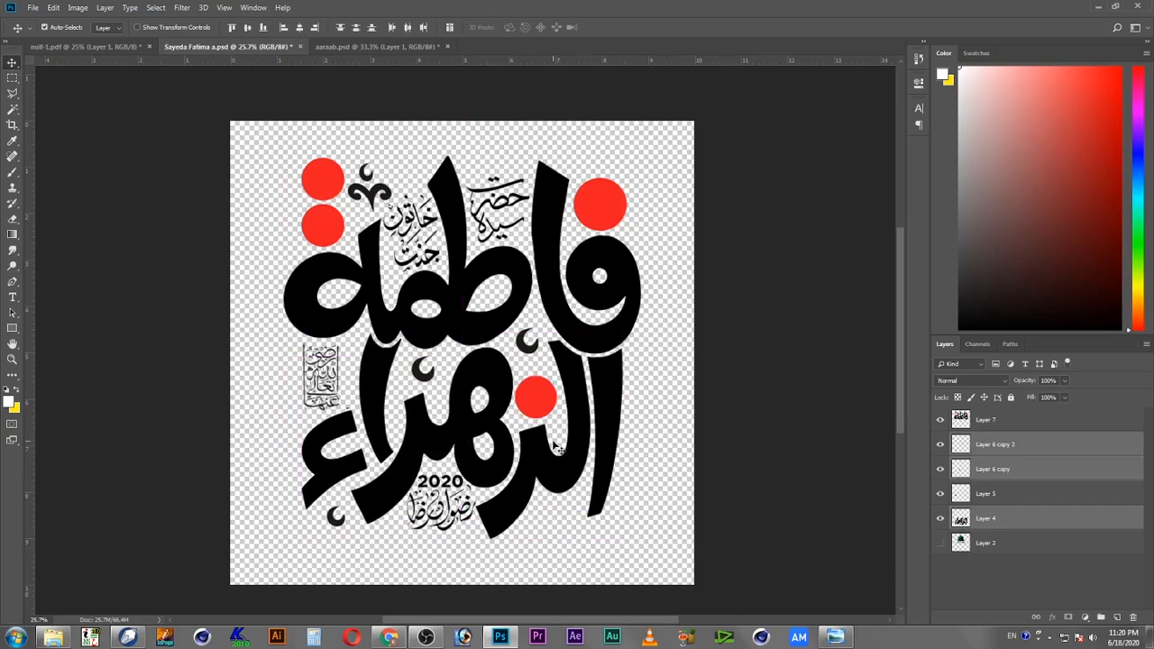
pyautogui.hotkey('ctrl', 'e')
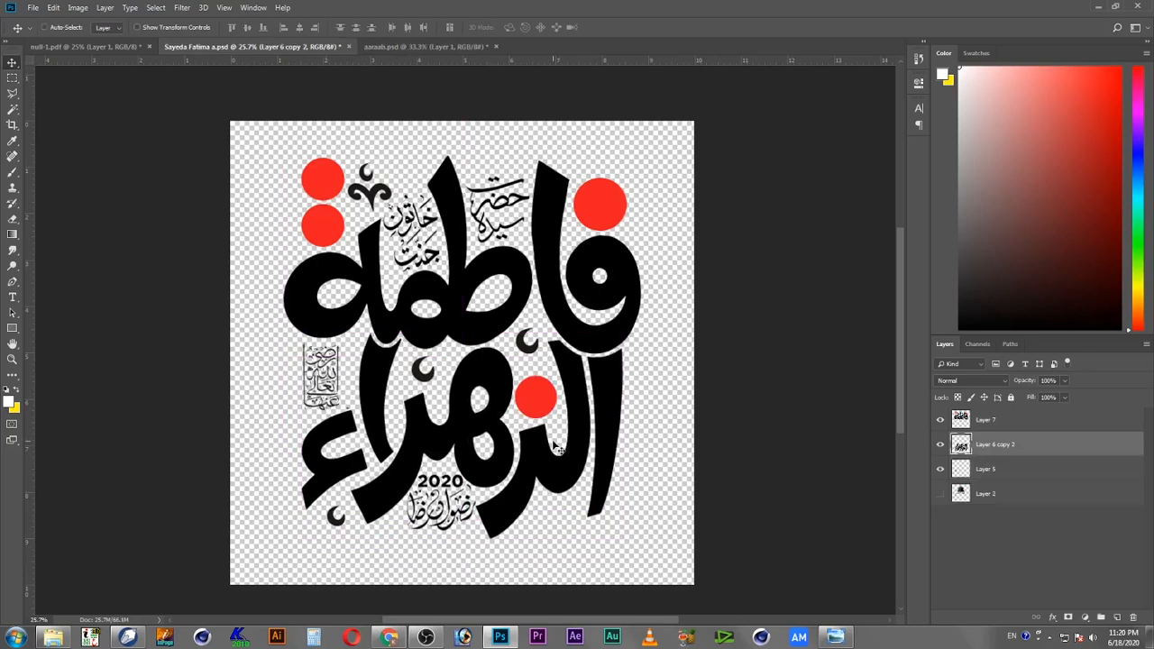
# Step: Select the small vertical inscription's layer and shift it slightly downward
pyautogui.moveTo(616, 420); pyautogui.dragTo(614, 444)
pyautogui.hotkey('ctrl', 'z')
pyautogui.press('z')
pyautogui.moveTo(332, 401); pyautogui.dragTo(368, 426)
pyautogui.press('c')
pyautogui.press('v')
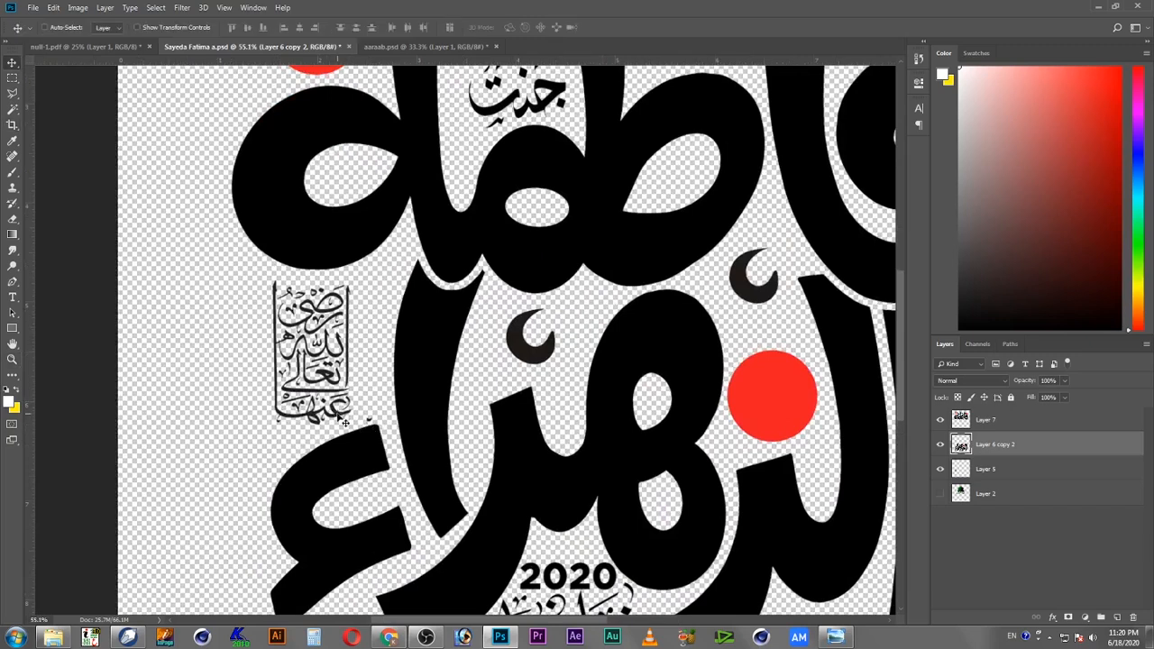
pyautogui.rightClick(343, 422)
pyautogui.click(356, 420)
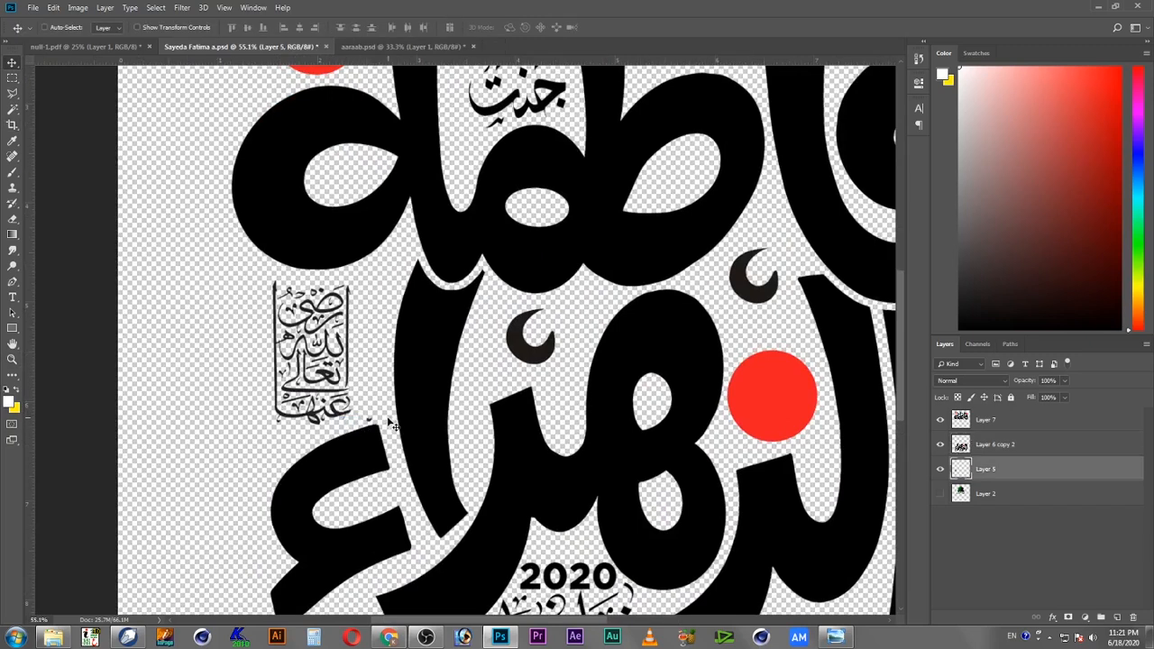
pyautogui.keyDown('ctrl'); pyautogui.keyDown('shift'); pyautogui.click(428, 409); pyautogui.keyUp('shift'); pyautogui.keyUp('ctrl')
pyautogui.moveTo(419, 407); pyautogui.dragTo(424, 468)
# Step: Zoom in, marquee-select the stray tiny mark below the vertical inscription on the main calligraphy layer, and delete it
pyautogui.press('z')
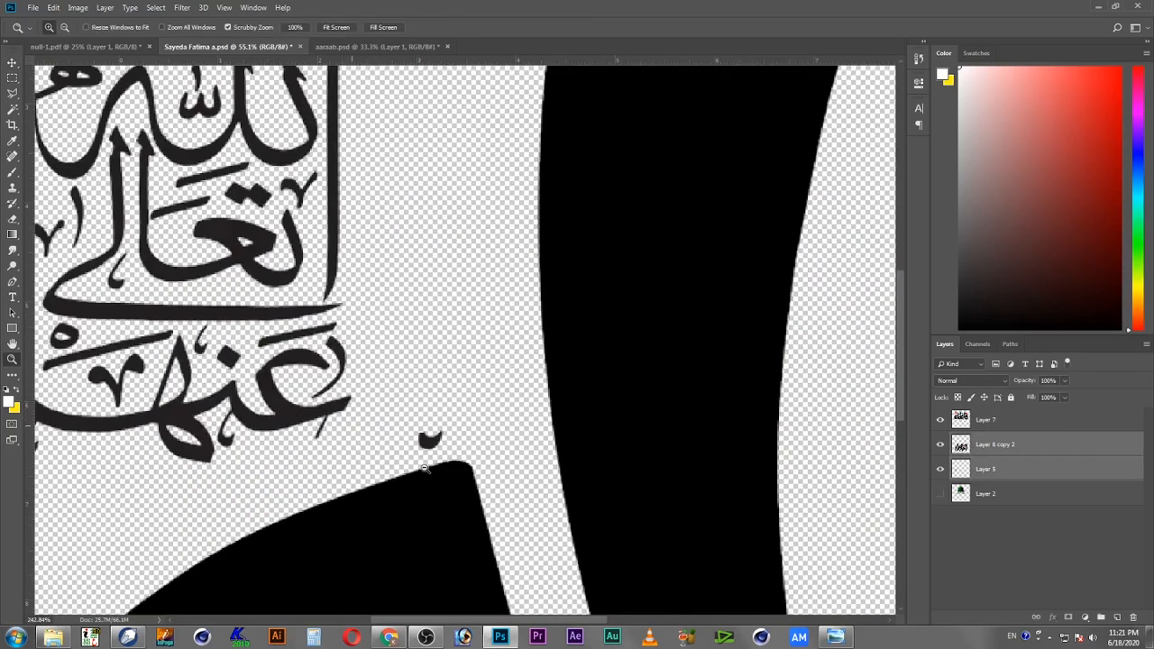
pyautogui.press('w')
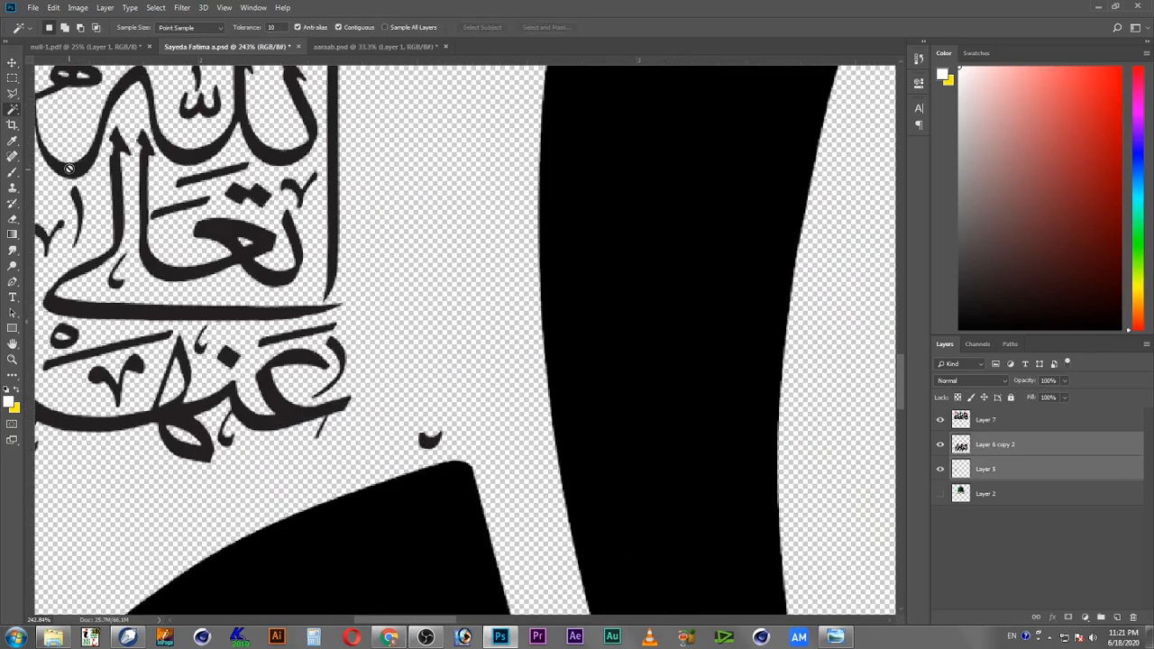
pyautogui.click(12, 78)
pyautogui.moveTo(388, 396); pyautogui.dragTo(457, 450)
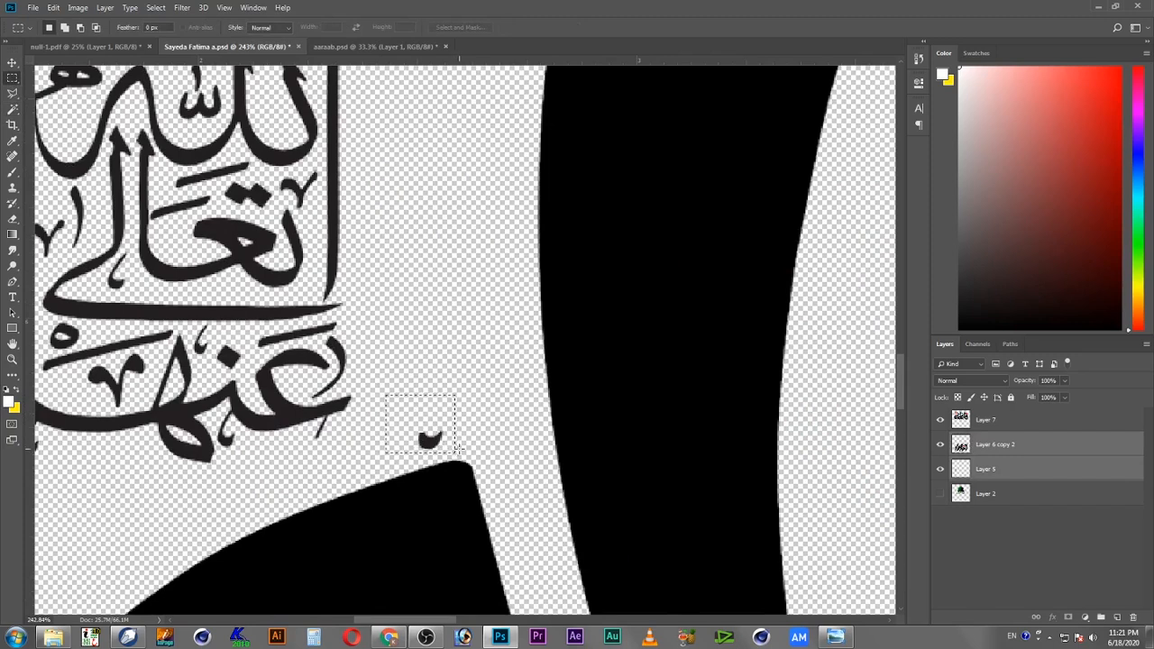
pyautogui.press('v')
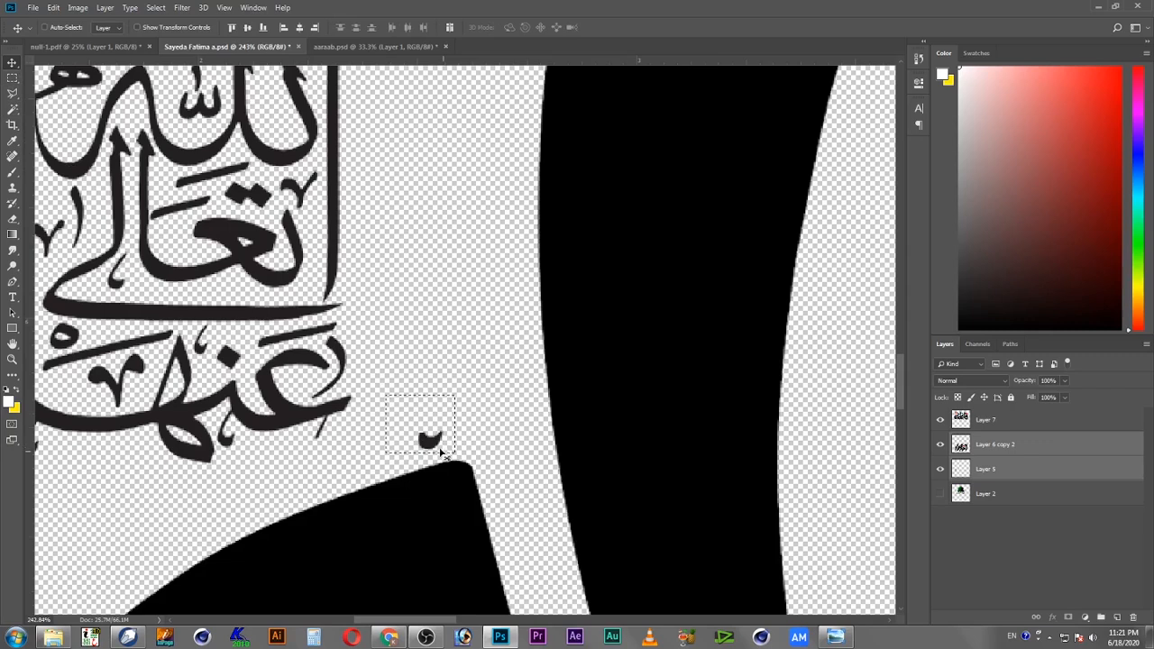
pyautogui.rightClick(617, 416)
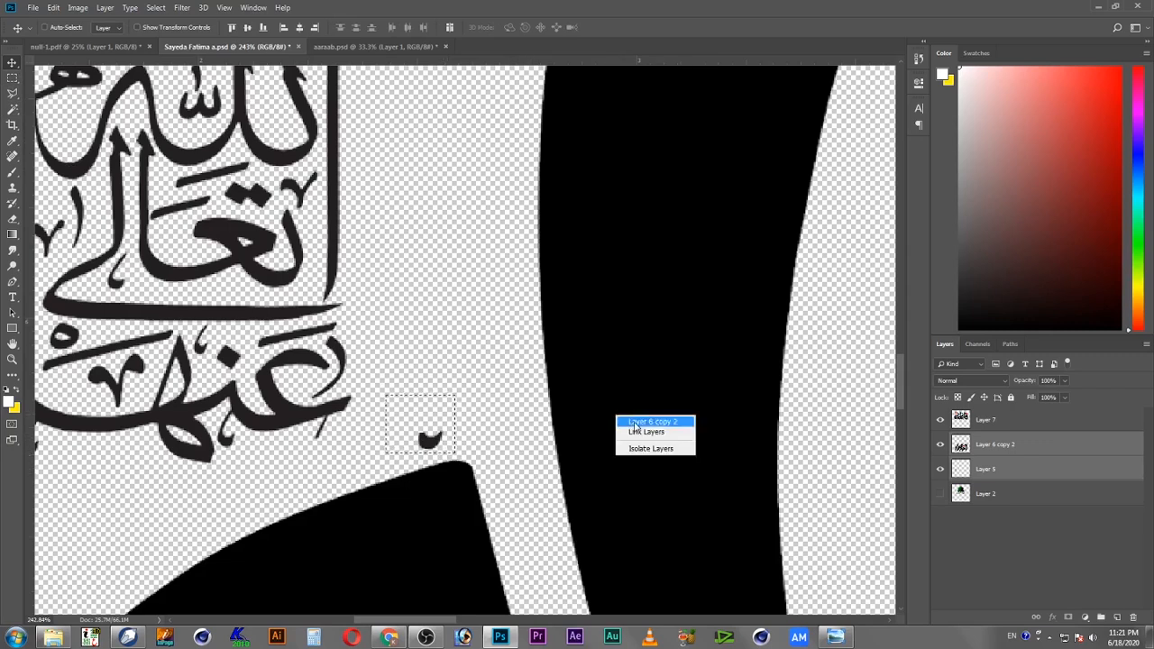
pyautogui.click(635, 422)
pyautogui.press('Delete')
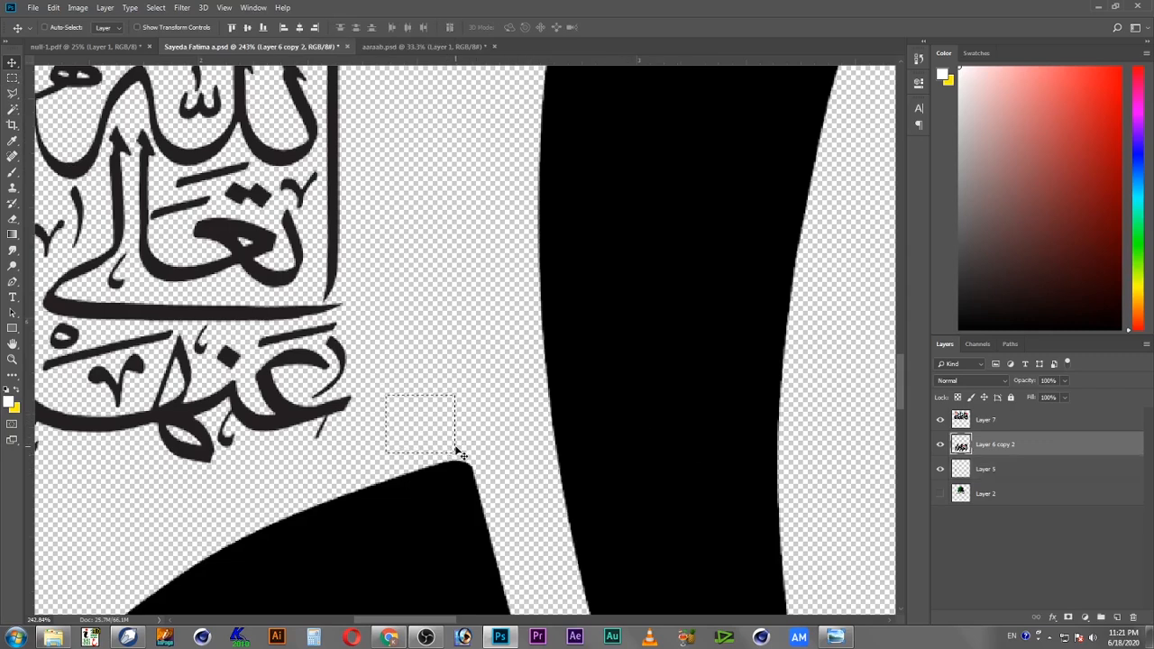
pyautogui.hotkey('ctrl', 'd')
# Step: Zoom out, select the small crescent at the lower left and move it far right beside the lower inscription
pyautogui.press('z')
pyautogui.keyDown('alt'); pyautogui.click(465, 435); pyautogui.keyUp('alt')
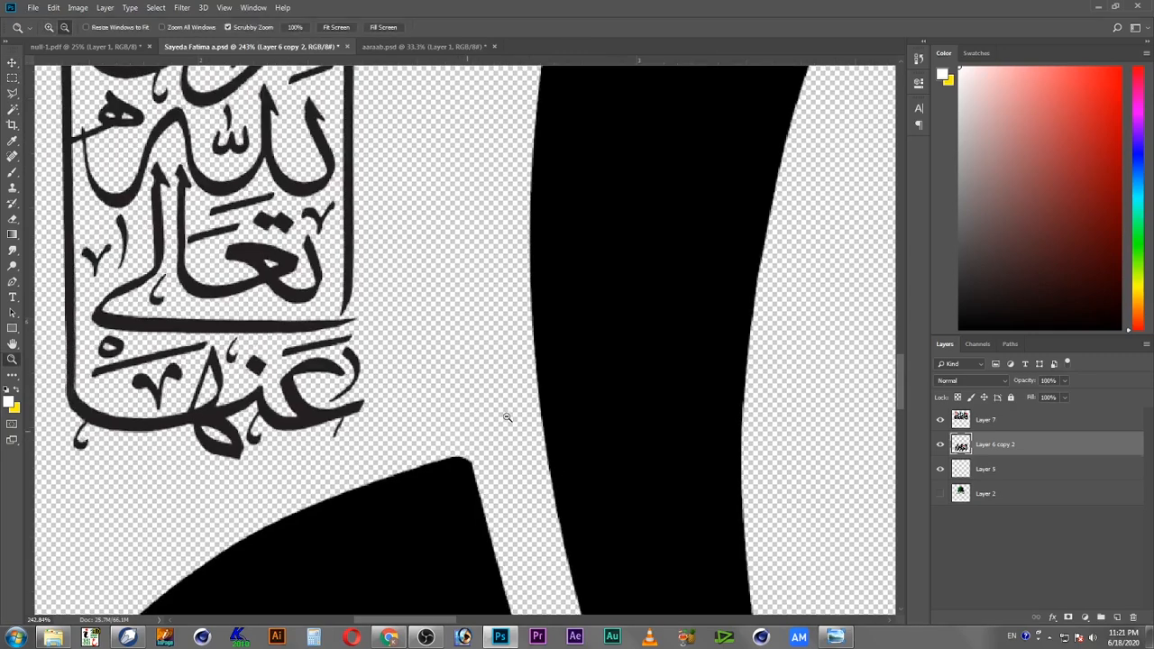
pyautogui.keyDown('alt'); pyautogui.click(510, 416); pyautogui.keyUp('alt')
pyautogui.keyDown('alt'); pyautogui.click(582, 442); pyautogui.keyUp('alt')
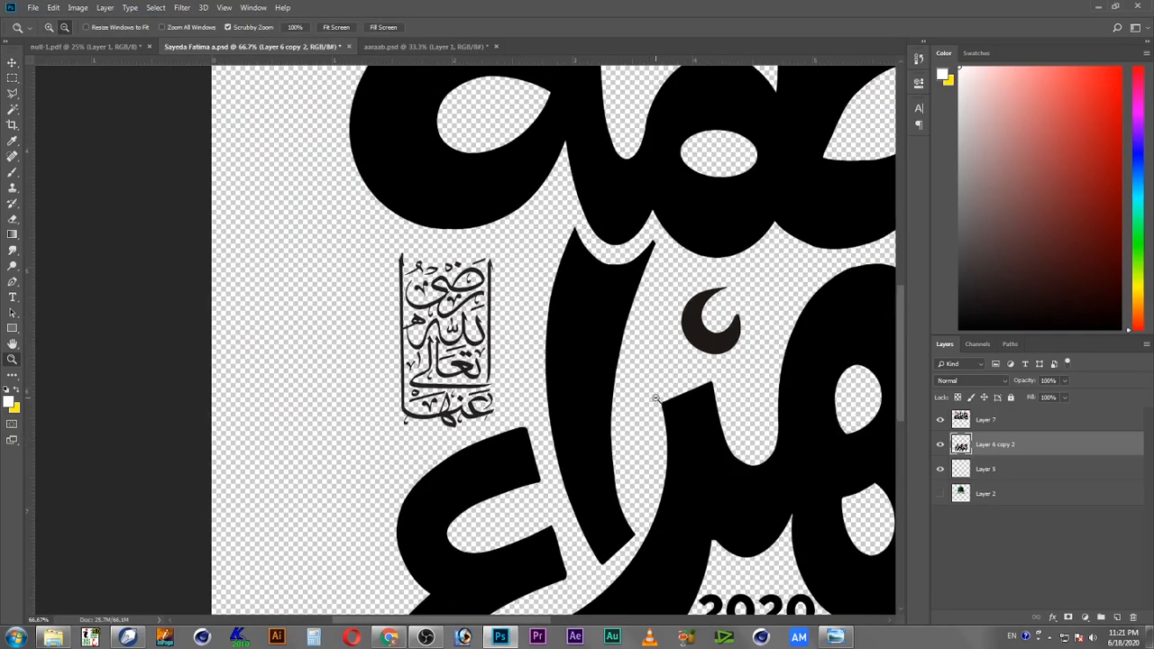
pyautogui.keyDown('alt'); pyautogui.click(656, 399); pyautogui.keyUp('alt')
pyautogui.keyDown('alt'); pyautogui.click(683, 443); pyautogui.keyUp('alt')
pyautogui.keyDown('alt'); pyautogui.click(757, 463); pyautogui.keyUp('alt')
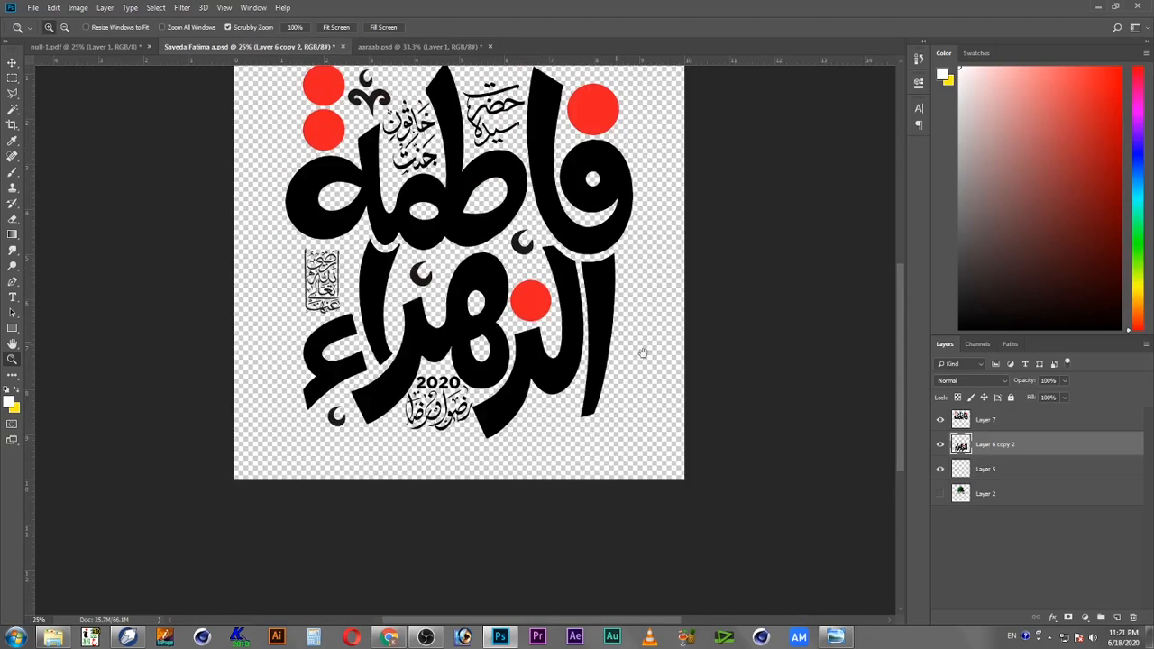
pyautogui.press('v')
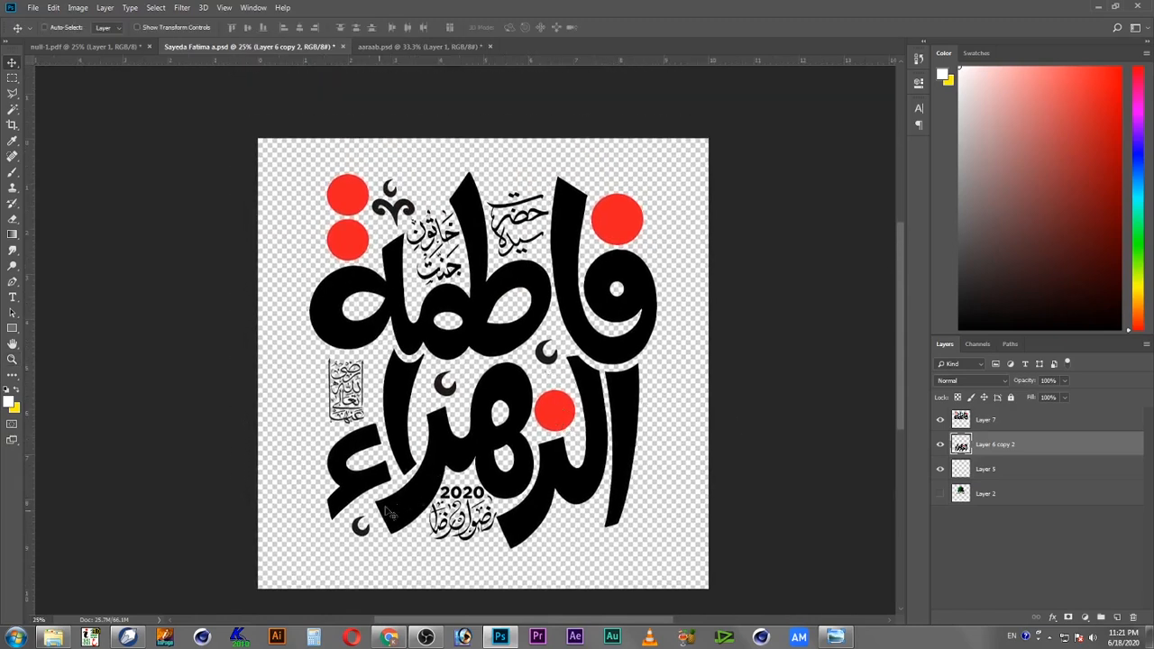
pyautogui.click(8, 78)
pyautogui.moveTo(350, 545); pyautogui.dragTo(374, 509)
pyautogui.press('c')
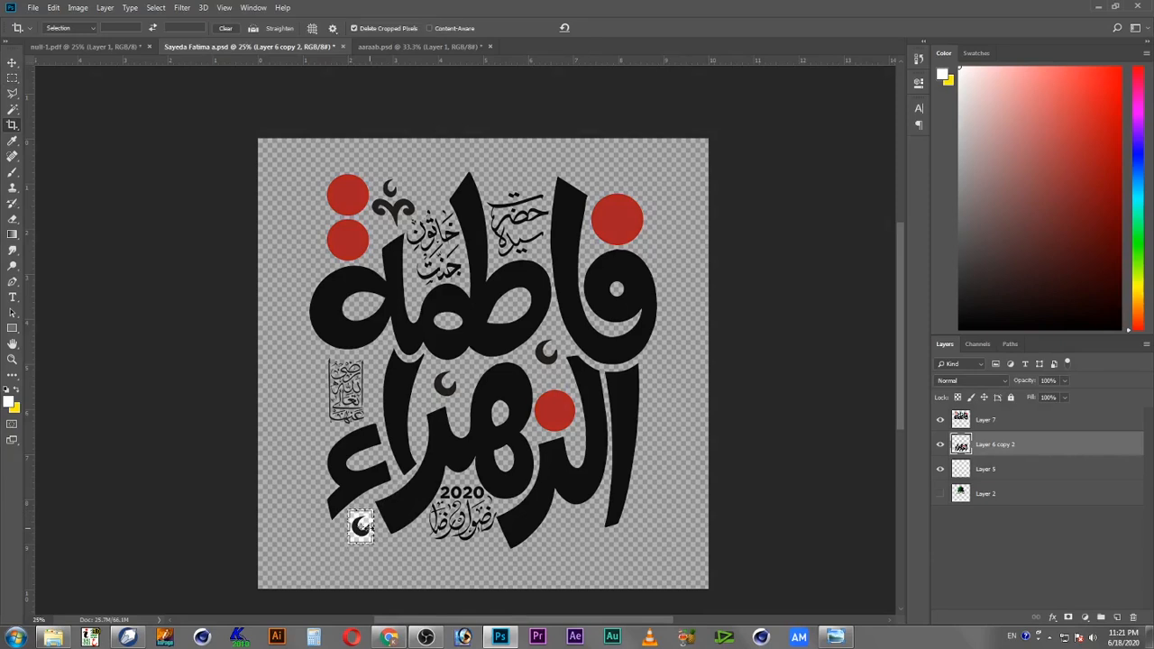
pyautogui.press('Escape')
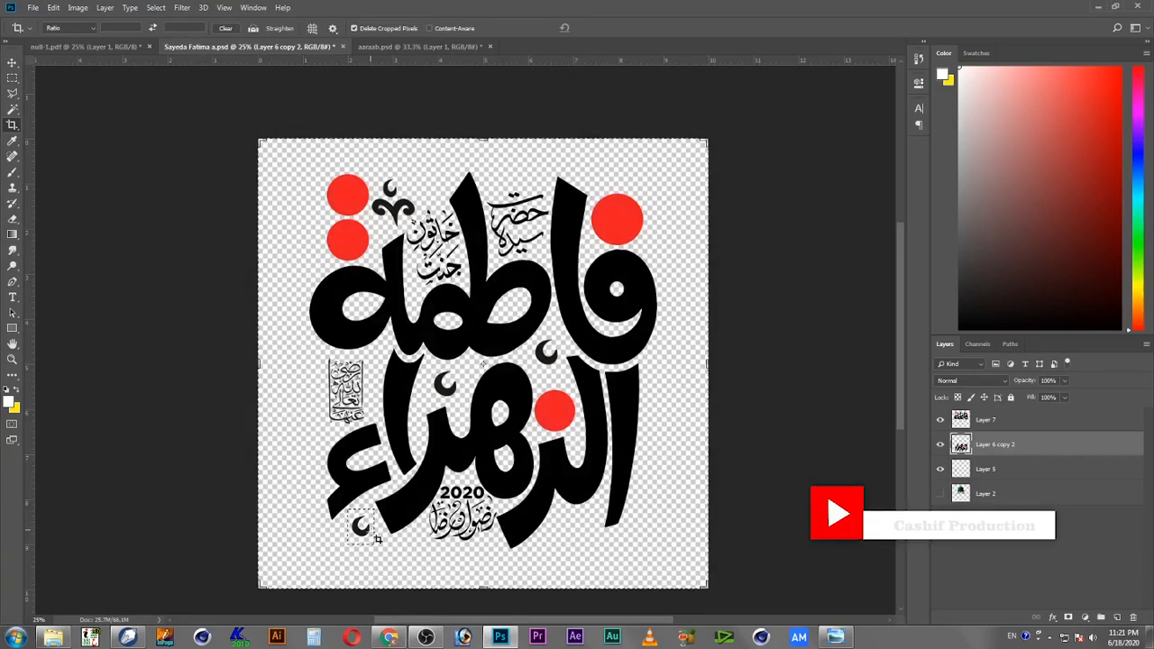
pyautogui.press('v')
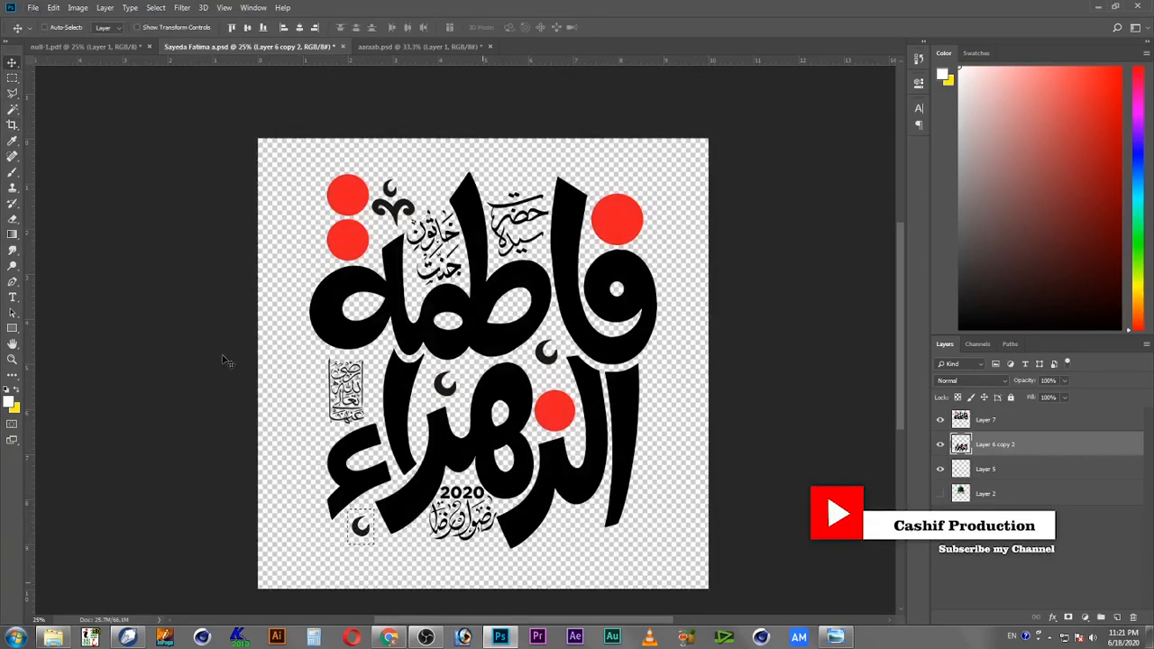
pyautogui.moveTo(361, 525); pyautogui.dragTo(575, 525)
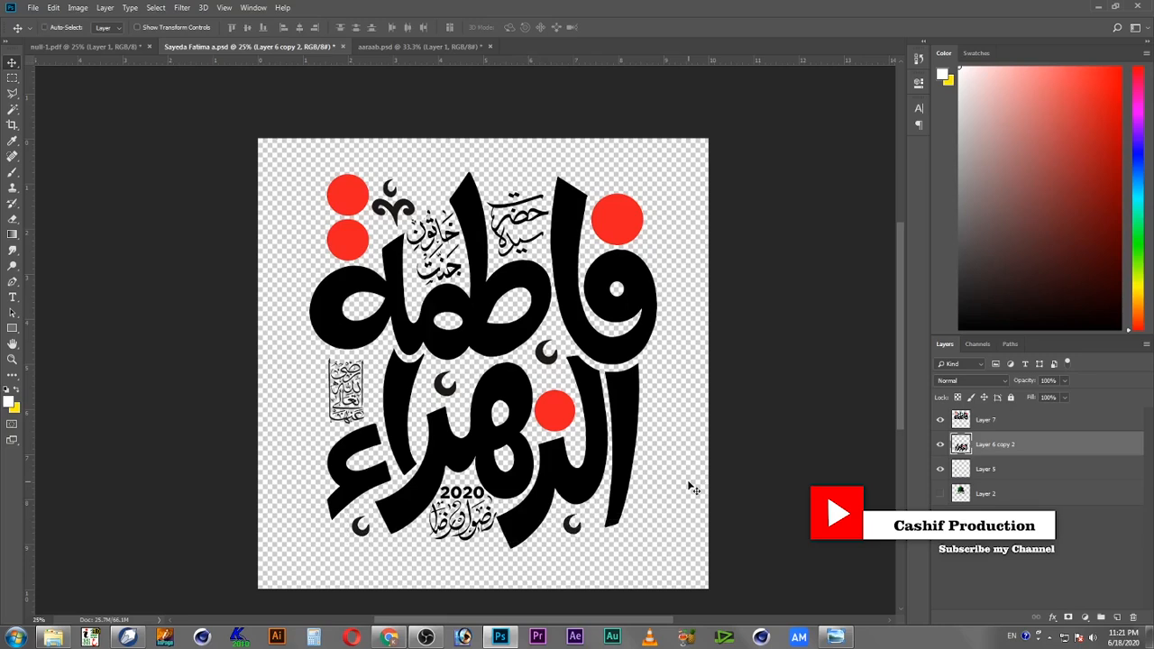
pyautogui.moveTo(581, 487); pyautogui.dragTo(586, 504)
pyautogui.hotkey('ctrl', 'z')
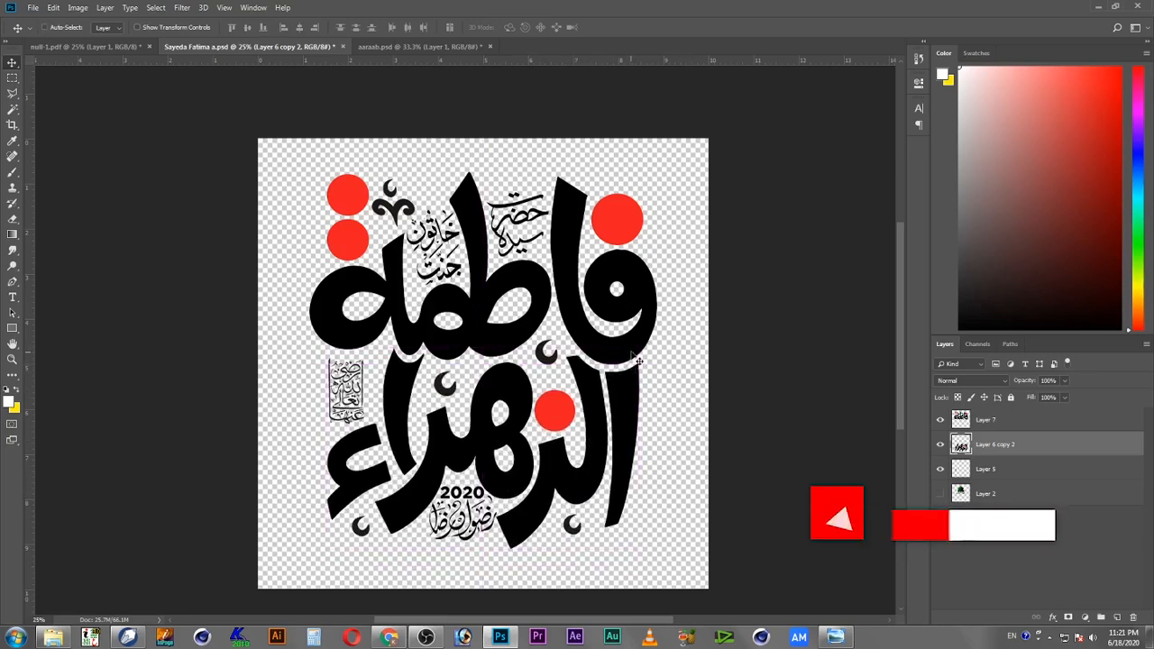
pyautogui.rightClick(631, 356)
pyautogui.click(638, 363)
pyautogui.moveTo(615, 352); pyautogui.dragTo(632, 363)
pyautogui.hotkey('ctrl', 'z')
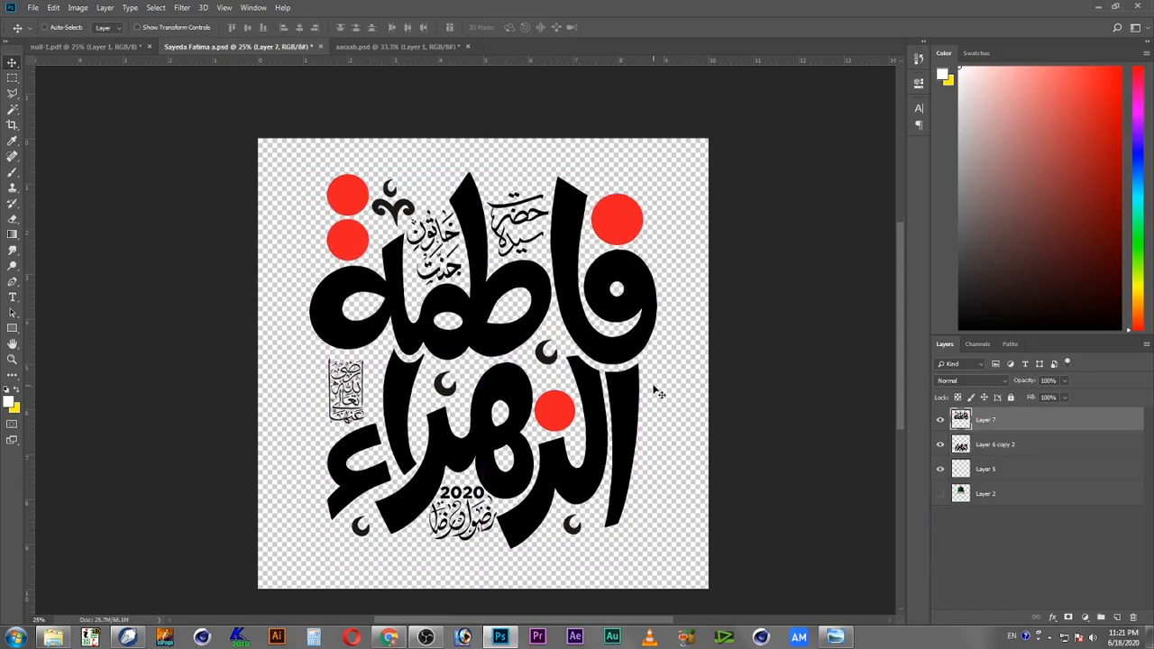
pyautogui.rightClick(388, 418)
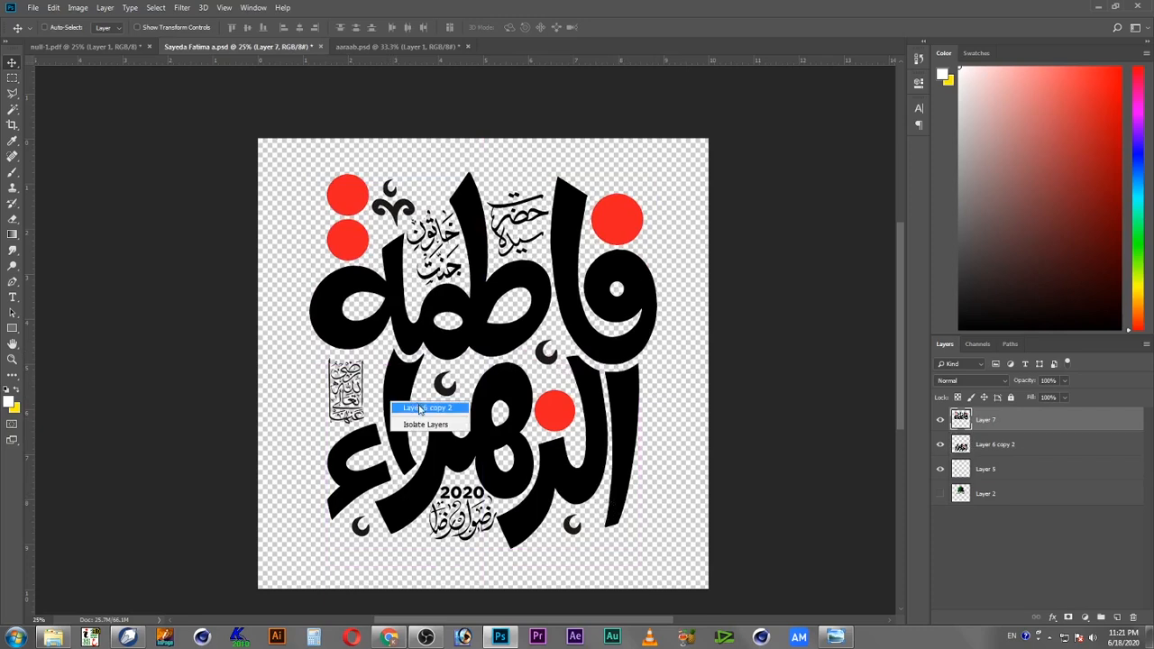
pyautogui.click(406, 410)
pyautogui.moveTo(419, 417); pyautogui.dragTo(432, 440)
pyautogui.hotkey('ctrl', 'z')
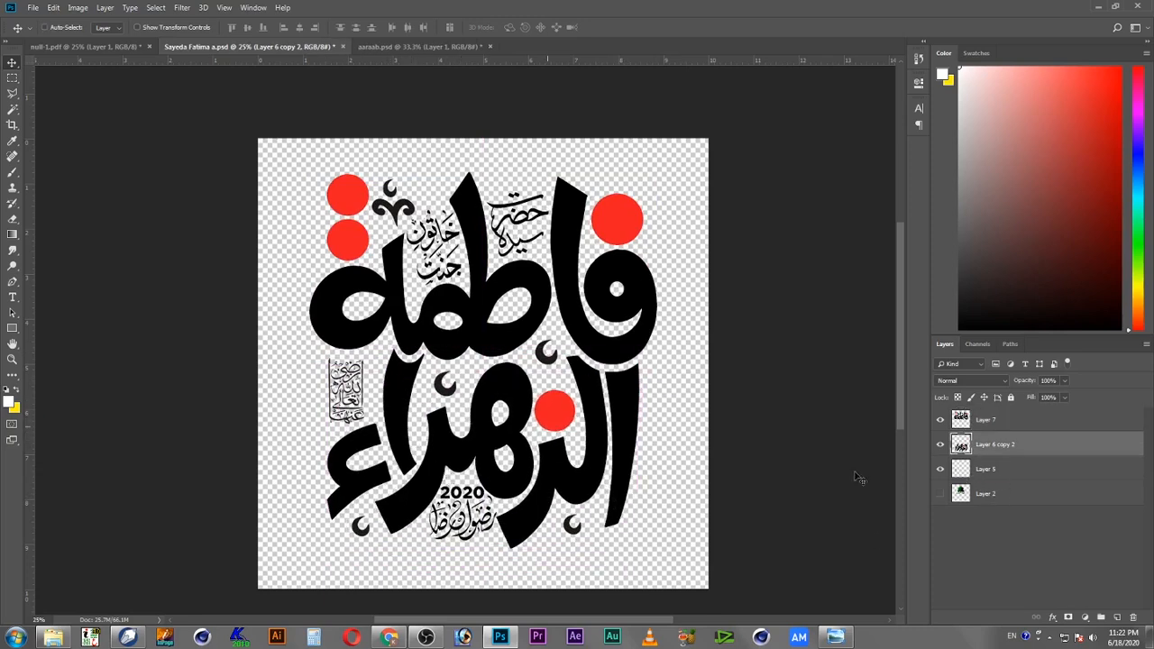
pyautogui.rightClick(368, 330)
pyautogui.click(385, 338)
pyautogui.moveTo(384, 341); pyautogui.dragTo(377, 309)
pyautogui.hotkey('ctrl', 'z')
# Step: Select the vertical inscription's layer together with the main calligraphy layer and merge them
pyautogui.rightClick(354, 401)
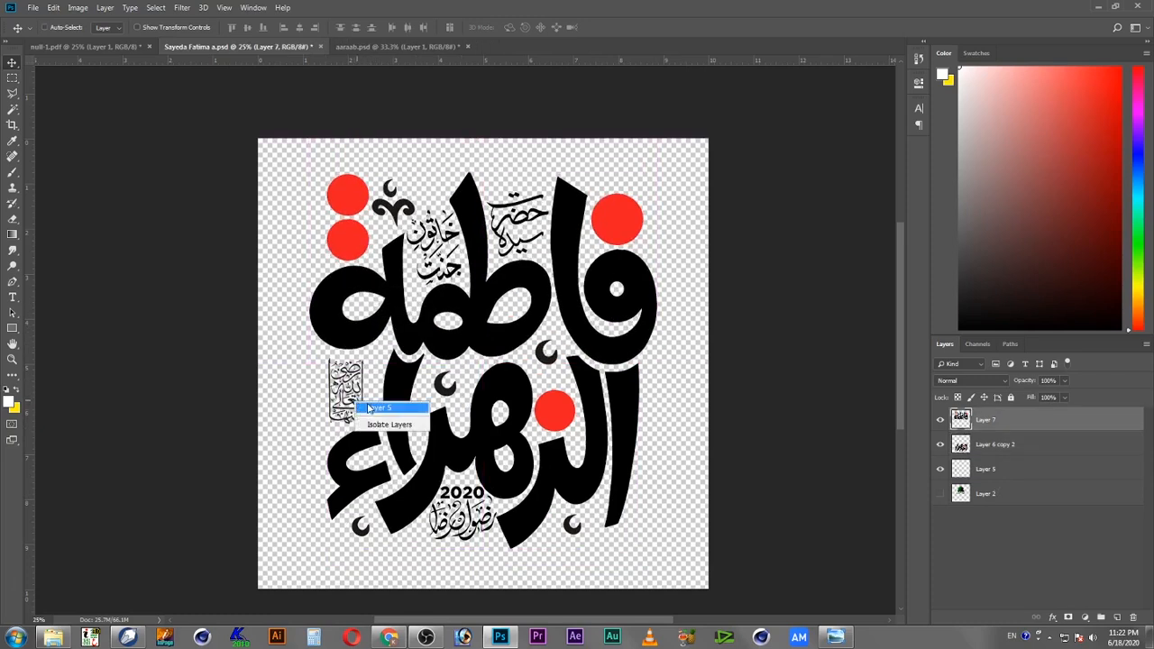
pyautogui.click(373, 417)
pyautogui.moveTo(373, 417); pyautogui.dragTo(436, 446)
pyautogui.rightClick(394, 395)
pyautogui.keyDown('shift'); pyautogui.click(404, 401); pyautogui.keyUp('shift')
pyautogui.hotkey('ctrl', 'z')
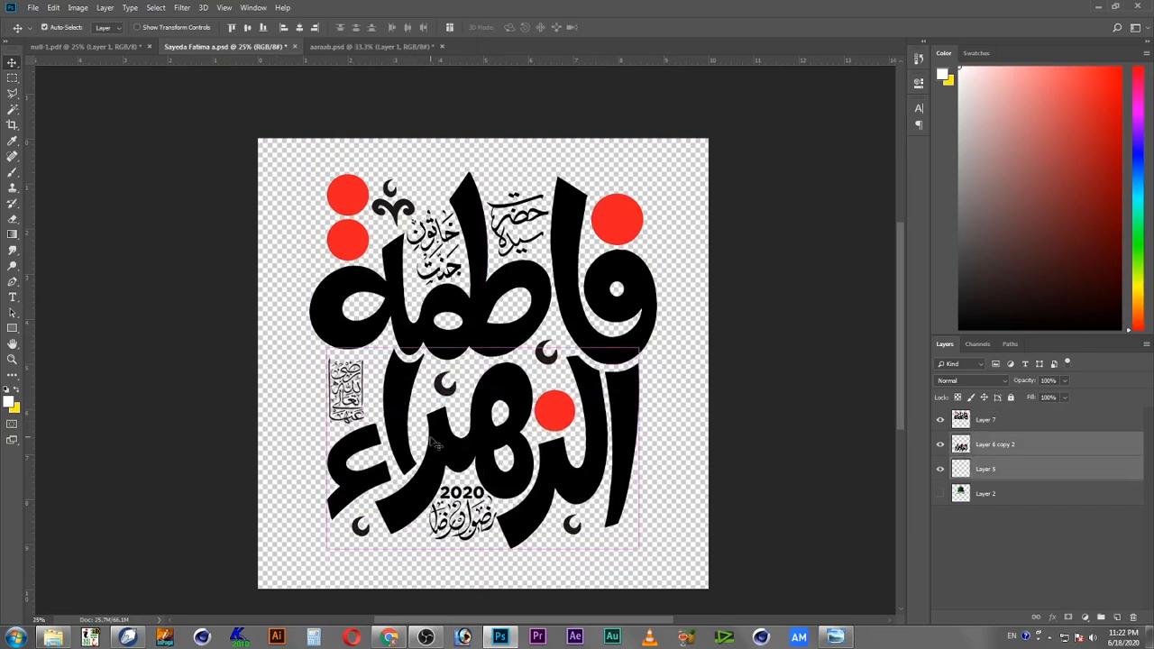
pyautogui.hotkey('ctrl', 'e')
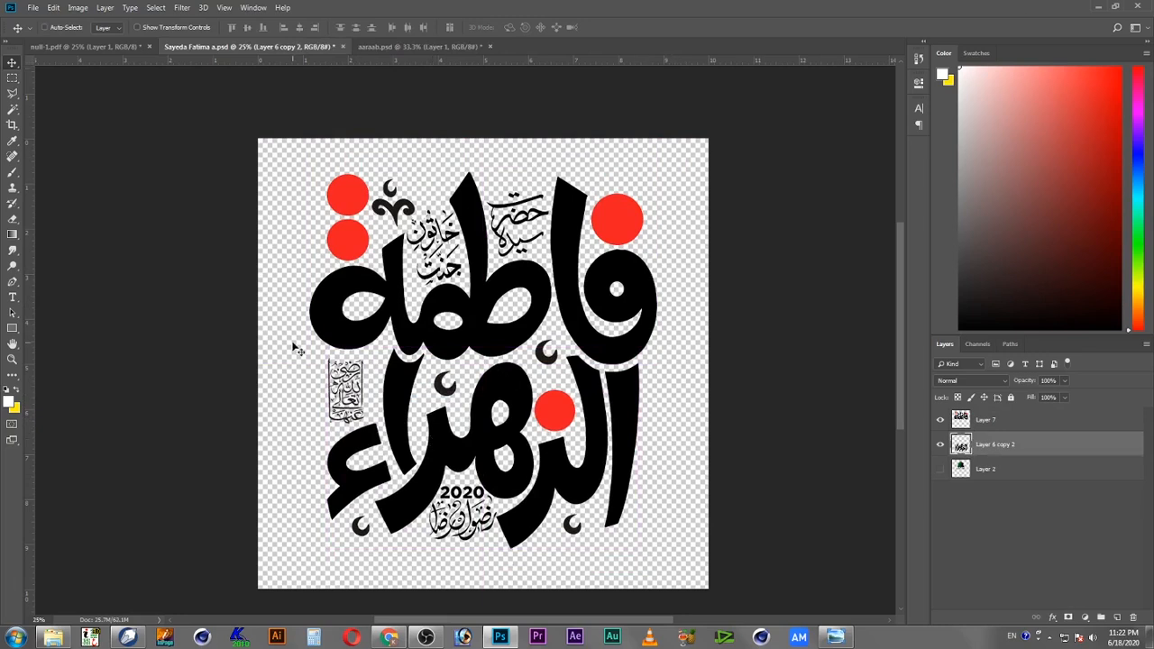
# Step: Save the calligraphy document
pyautogui.click(33, 7)
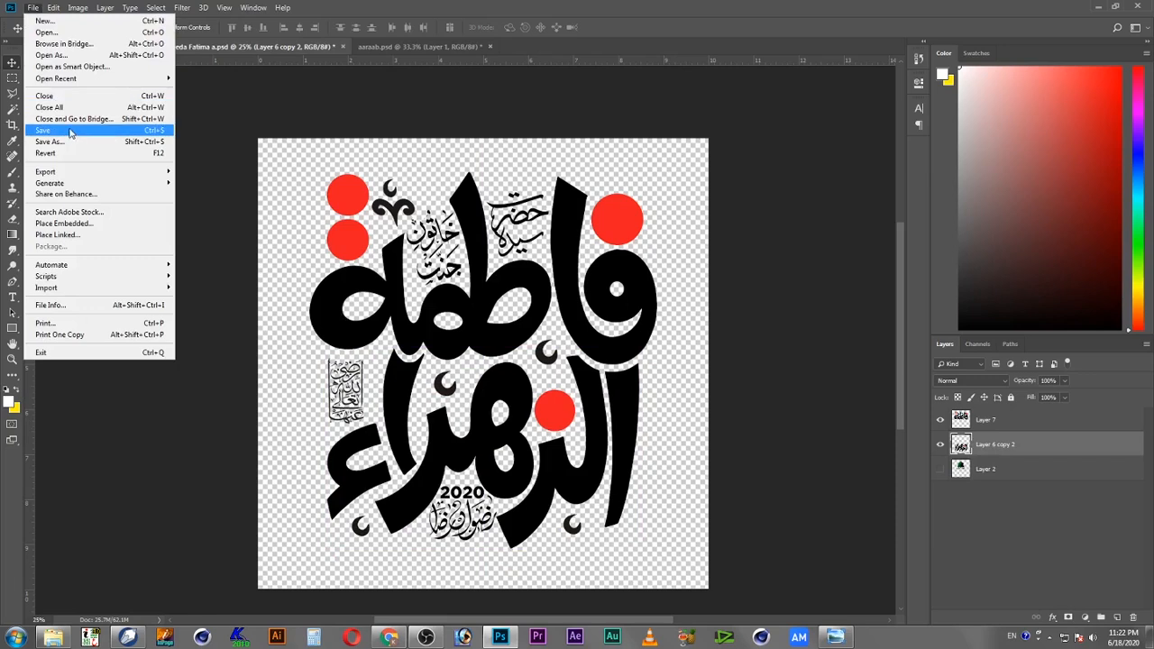
pyautogui.click(63, 134)
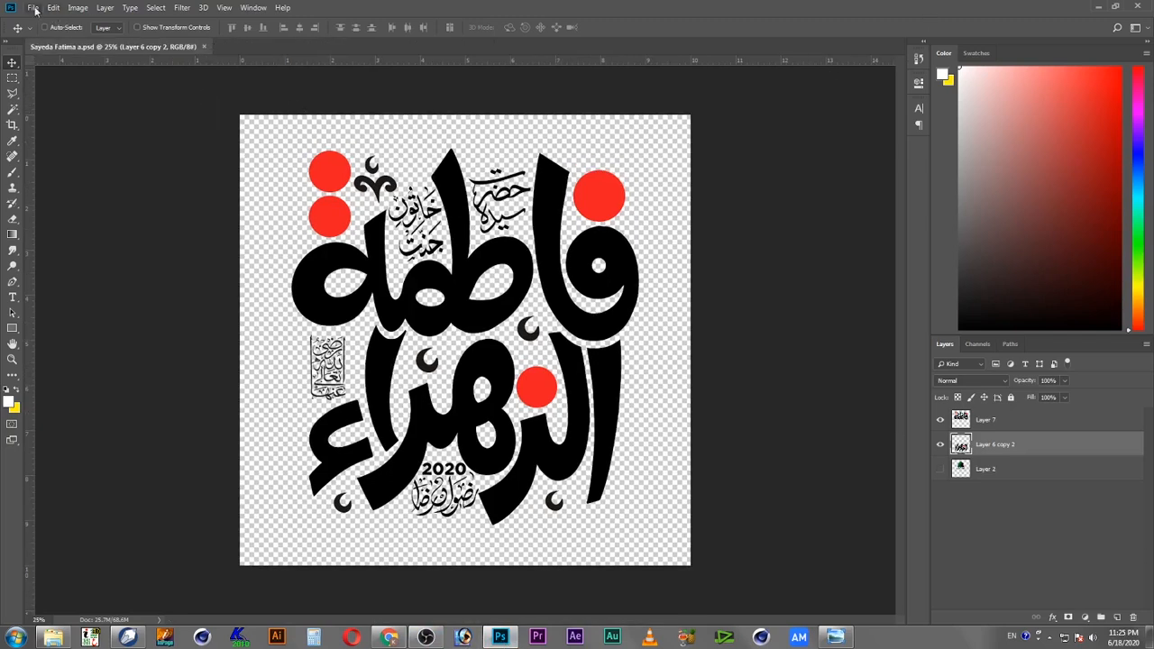
# Step: Create a new document with width and height in inches, set to 15 by 15 inches
pyautogui.click(35, 8)
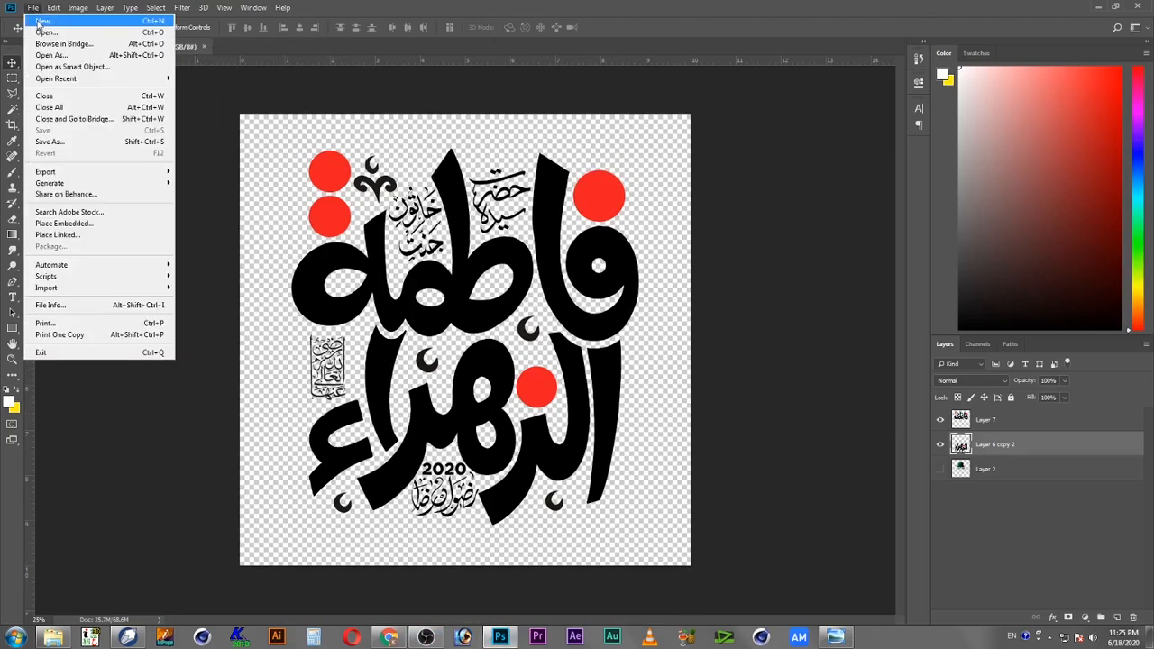
pyautogui.click(40, 22)
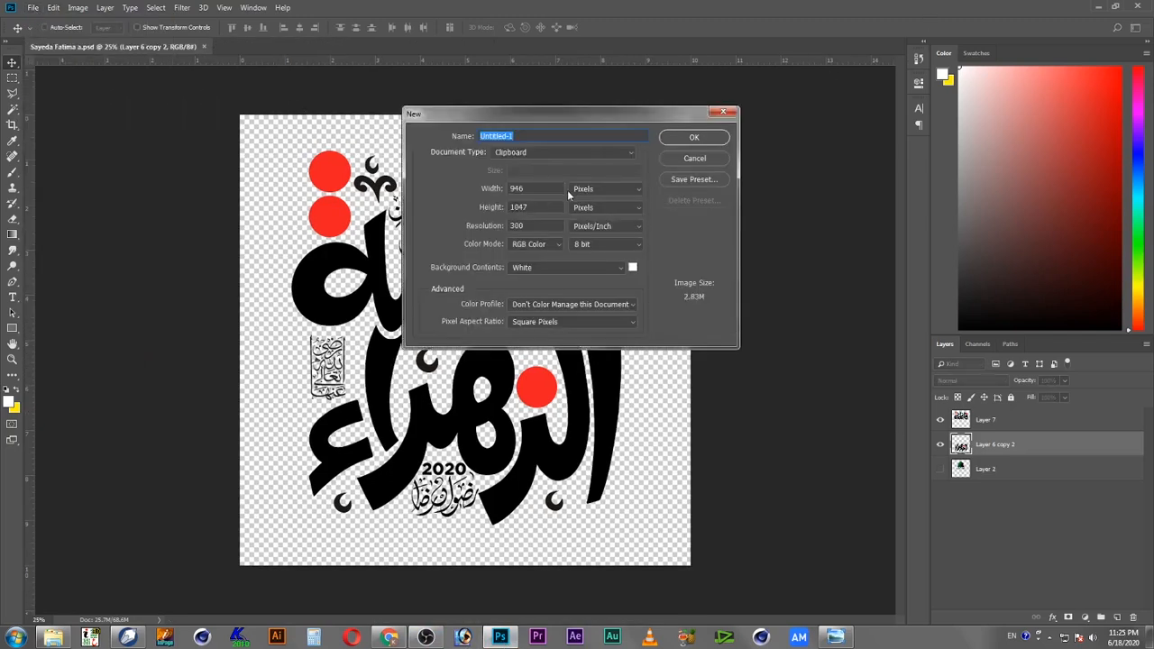
pyautogui.click(584, 193)
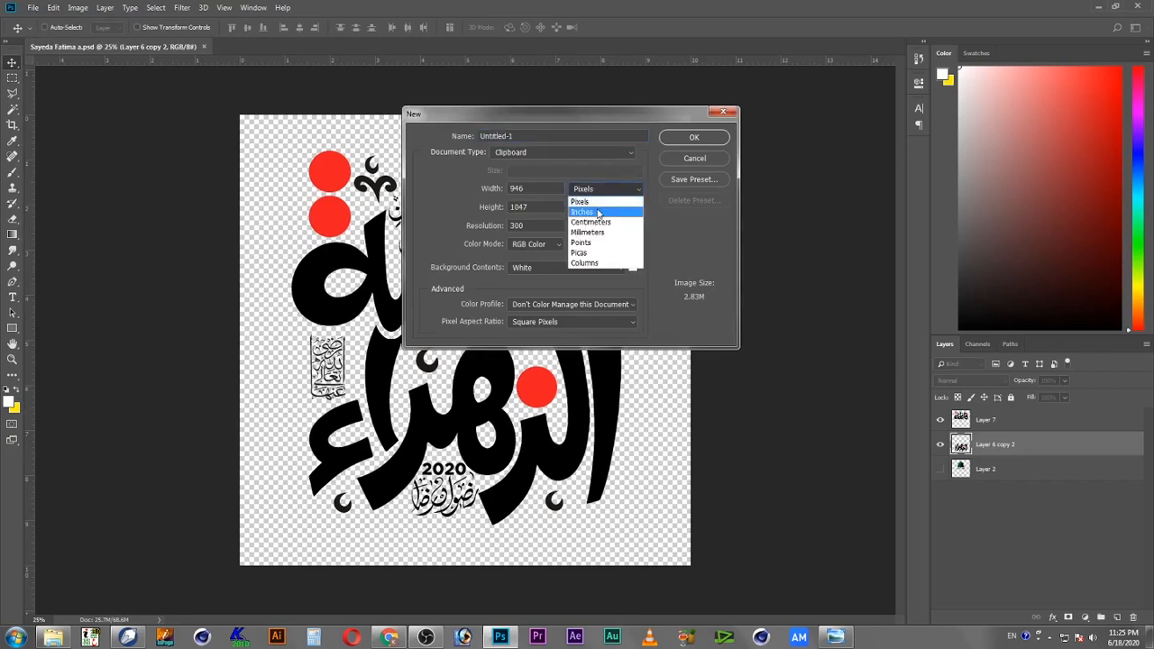
pyautogui.click(601, 202)
pyautogui.click(595, 211)
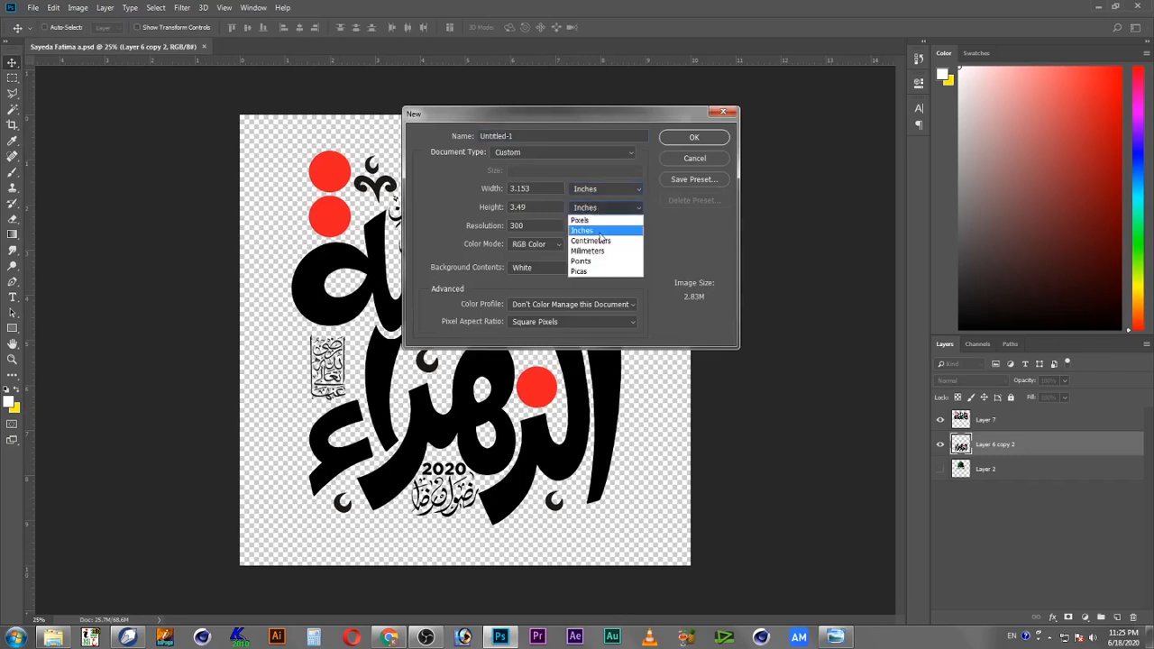
pyautogui.click(599, 232)
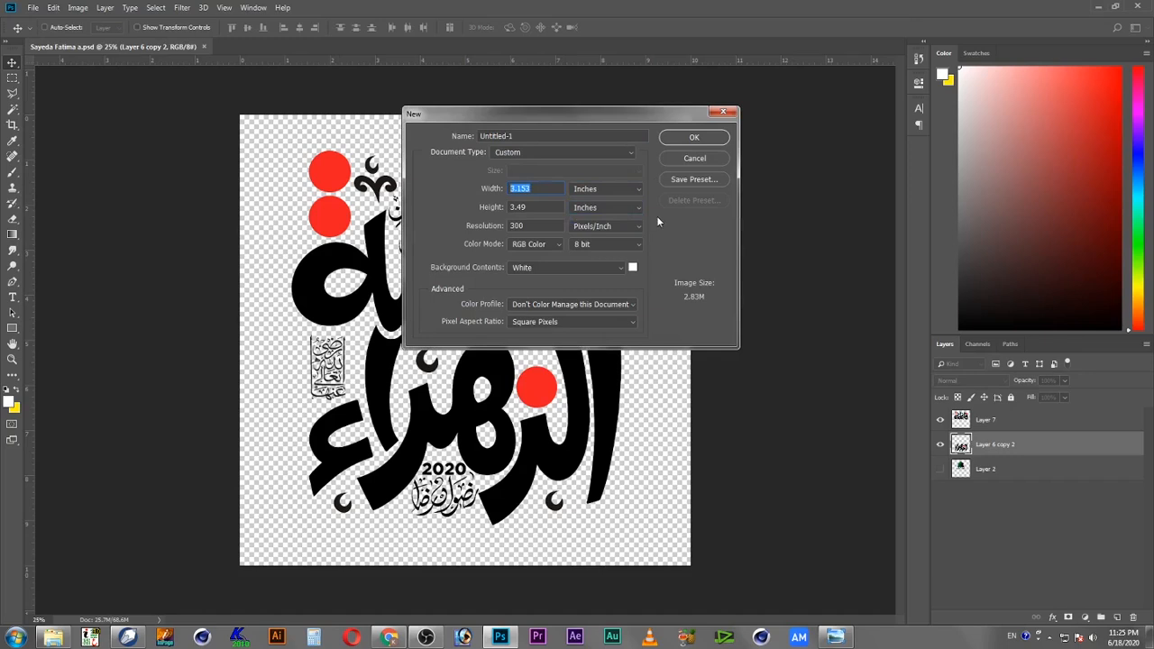
pyautogui.write('15')
pyautogui.press('Tab')
pyautogui.write('15')
pyautogui.press('Return')
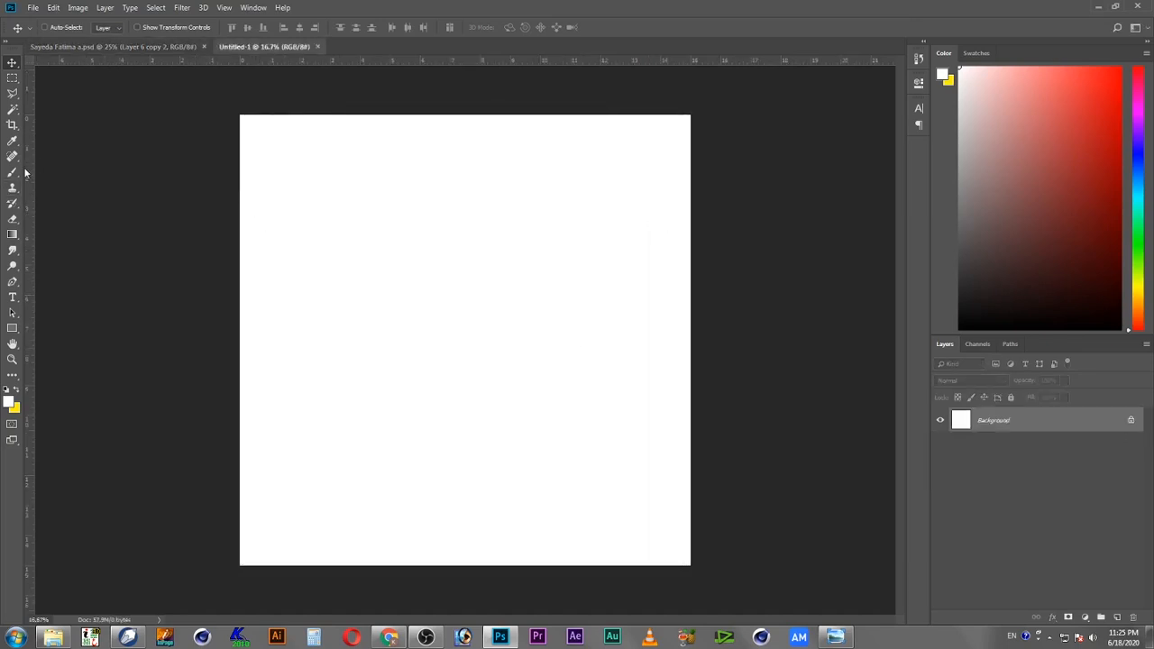
# Step: Switch to the Lasso tool and draw a freehand, irregular torn-edged selection over the upper part of the new canvas
pyautogui.click(13, 92)
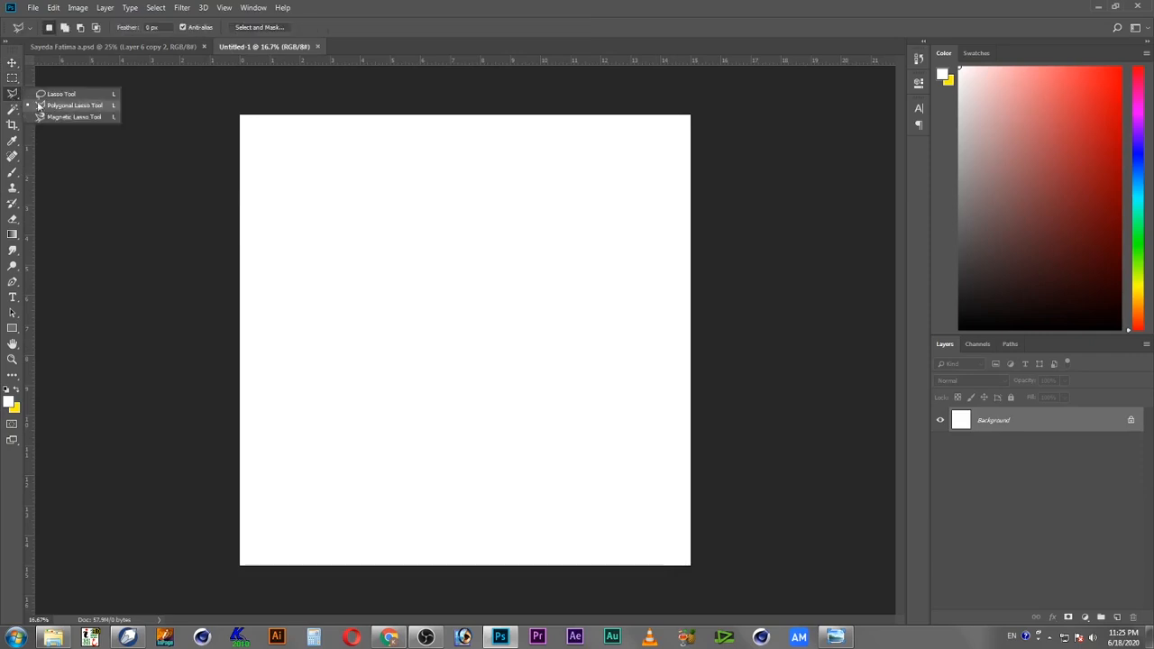
pyautogui.click(56, 94)
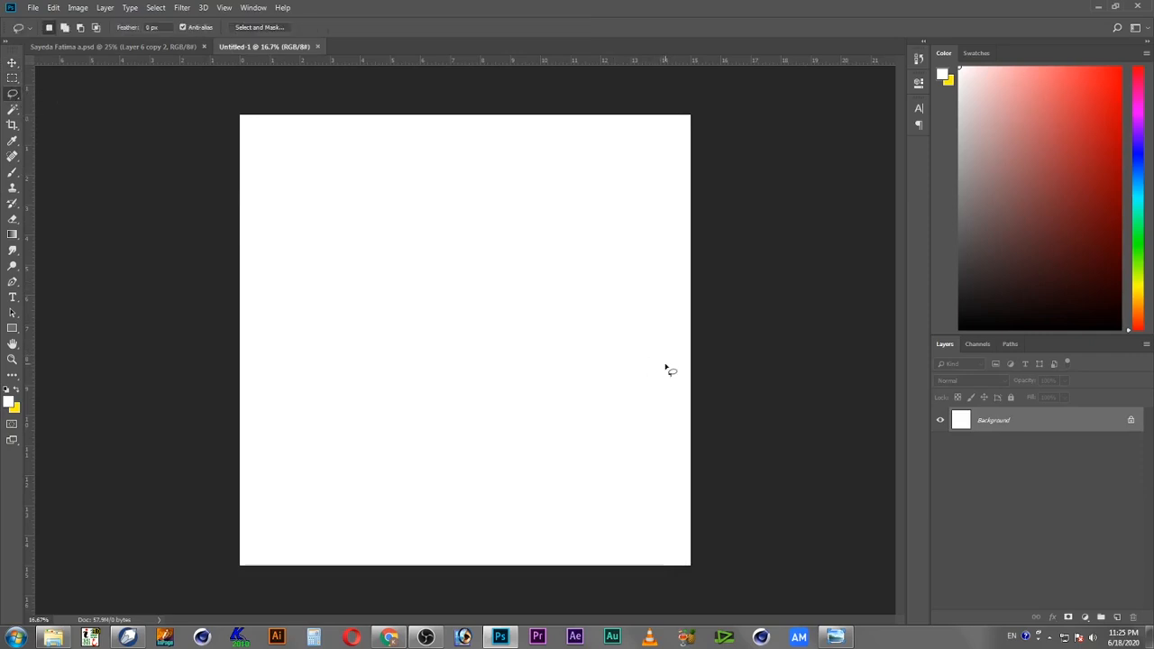
pyautogui.moveTo(622, 357); pyautogui.dragTo(656, 344)
pyautogui.moveTo(631, 265)
pyautogui.mouseDown()
pyautogui.moveTo(613, 236)
pyautogui.moveTo(589, 231)
pyautogui.moveTo(580, 156)
pyautogui.moveTo(552, 147)
pyautogui.moveTo(570, 127)
pyautogui.moveTo(491, 94)
pyautogui.moveTo(277, 81)
pyautogui.moveTo(204, 123)
pyautogui.moveTo(246, 176)
pyautogui.moveTo(268, 242)
pyautogui.moveTo(261, 262)
pyautogui.moveTo(283, 282)
pyautogui.moveTo(277, 307)
pyautogui.moveTo(290, 326)
pyautogui.moveTo(269, 338)
pyautogui.moveTo(282, 354)
pyautogui.moveTo(281, 391)
pyautogui.moveTo(327, 391)
pyautogui.moveTo(325, 411)
pyautogui.moveTo(355, 408)
pyautogui.moveTo(354, 424)
pyautogui.moveTo(416, 439)
pyautogui.moveTo(415, 455)
pyautogui.moveTo(446, 487)
pyautogui.moveTo(470, 469)
pyautogui.moveTo(554, 460)
pyautogui.moveTo(555, 441)
pyautogui.moveTo(574, 432)
pyautogui.moveTo(584, 475)
pyautogui.moveTo(614, 464)
pyautogui.moveTo(600, 439)
pyautogui.moveTo(641, 423)
pyautogui.mouseUp()
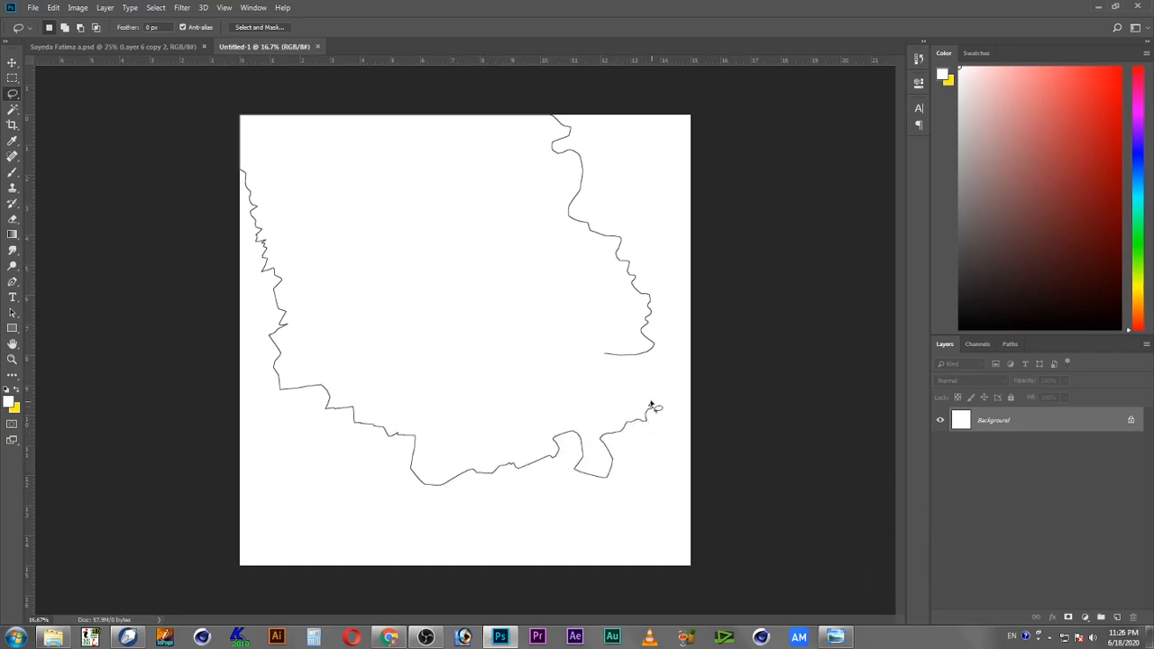
pyautogui.moveTo(646, 370)
pyautogui.mouseDown()
pyautogui.moveTo(611, 374)
pyautogui.moveTo(608, 358)
pyautogui.mouseUp()
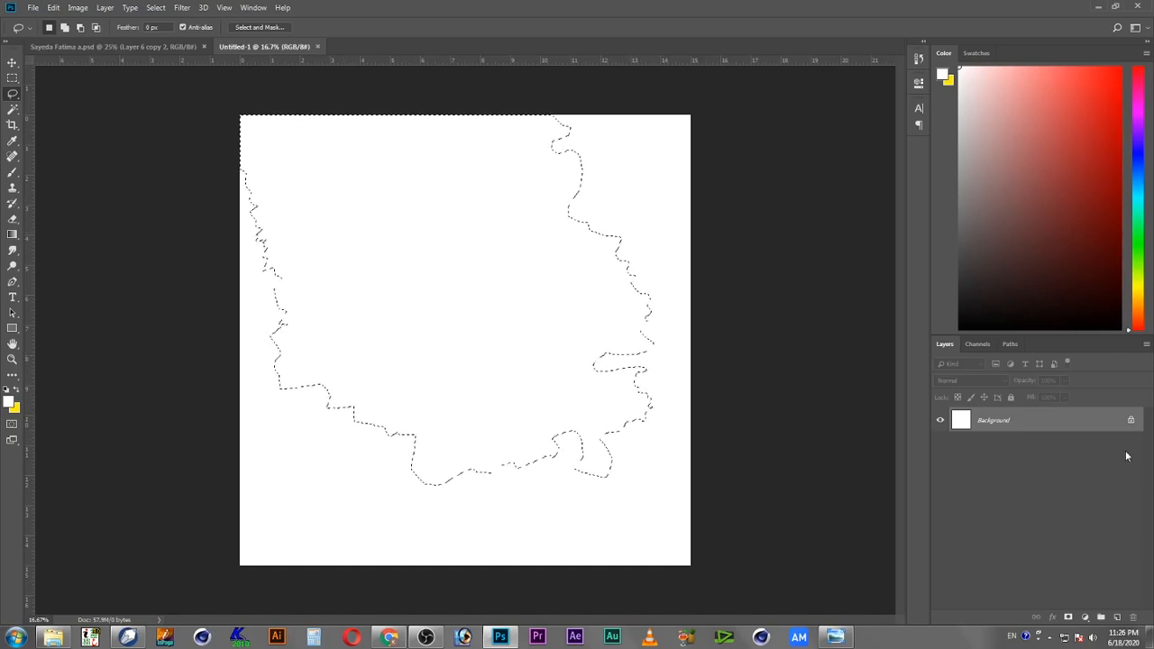
# Step: Copy the torn-edged selection and paste it onto its own new layer
pyautogui.click(53, 9)
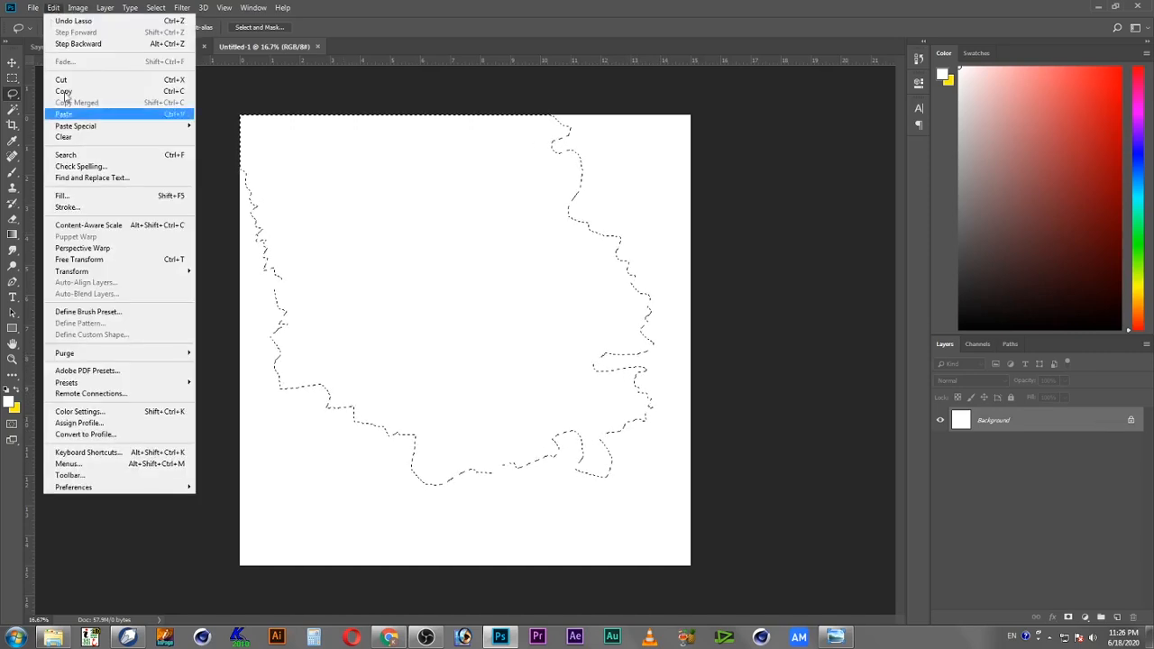
pyautogui.click(81, 91)
pyautogui.click(56, 8)
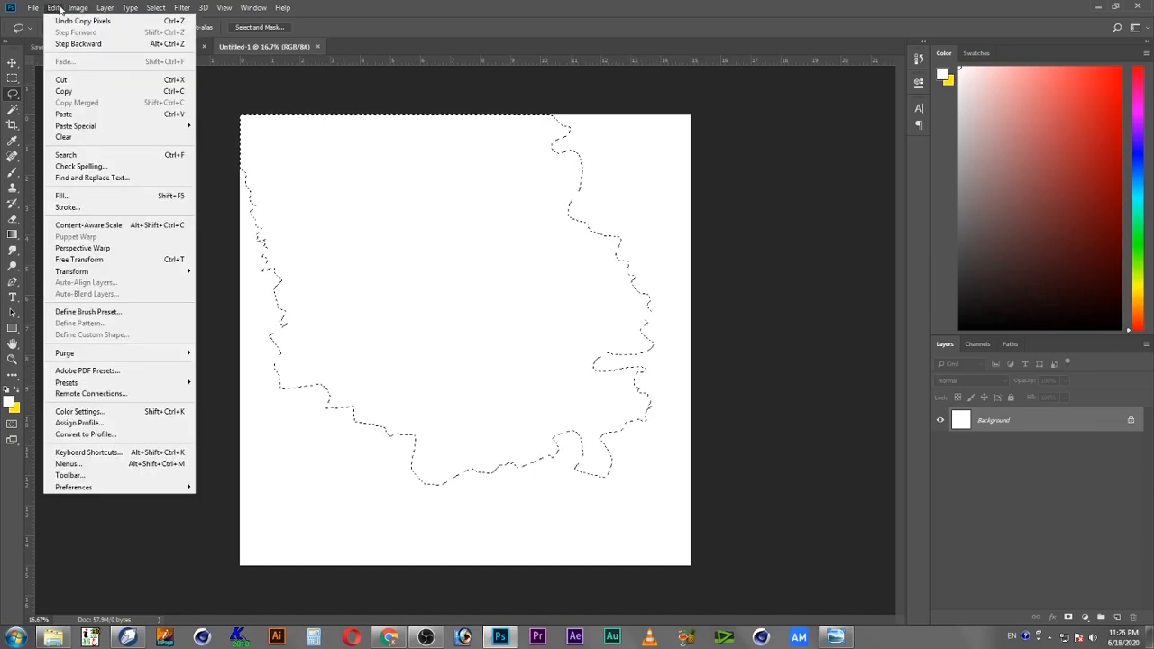
pyautogui.click(84, 114)
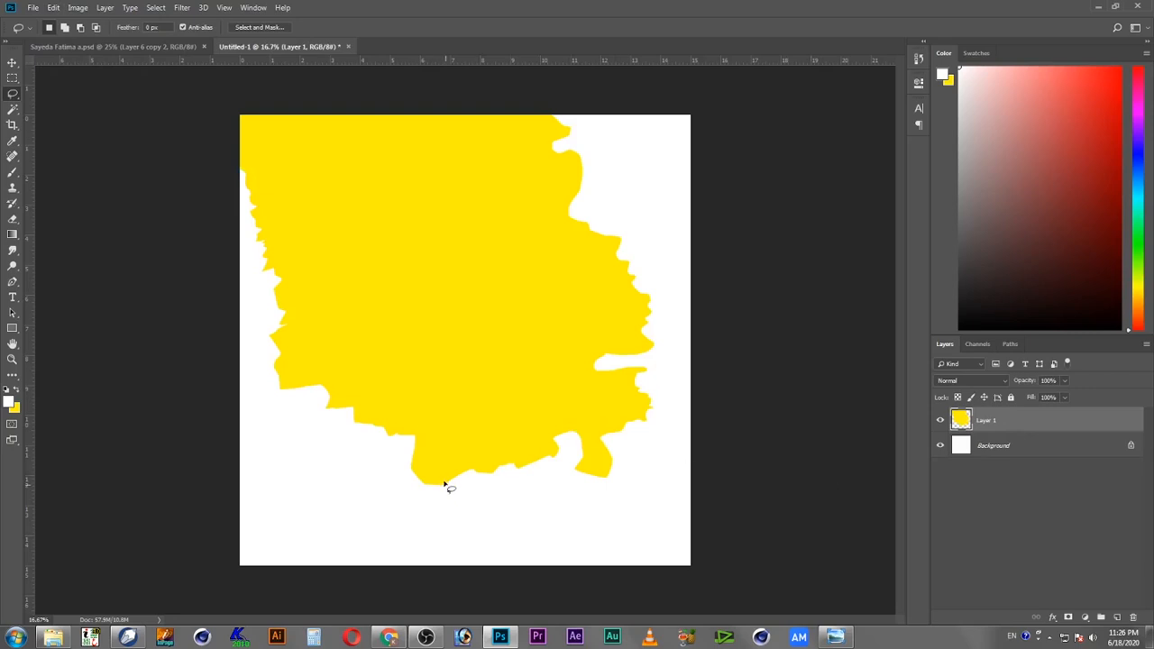
# Step: On the background layer, lasso several small irregular blob selections around the canvas edges, adding each to the selection
pyautogui.click(1042, 447)
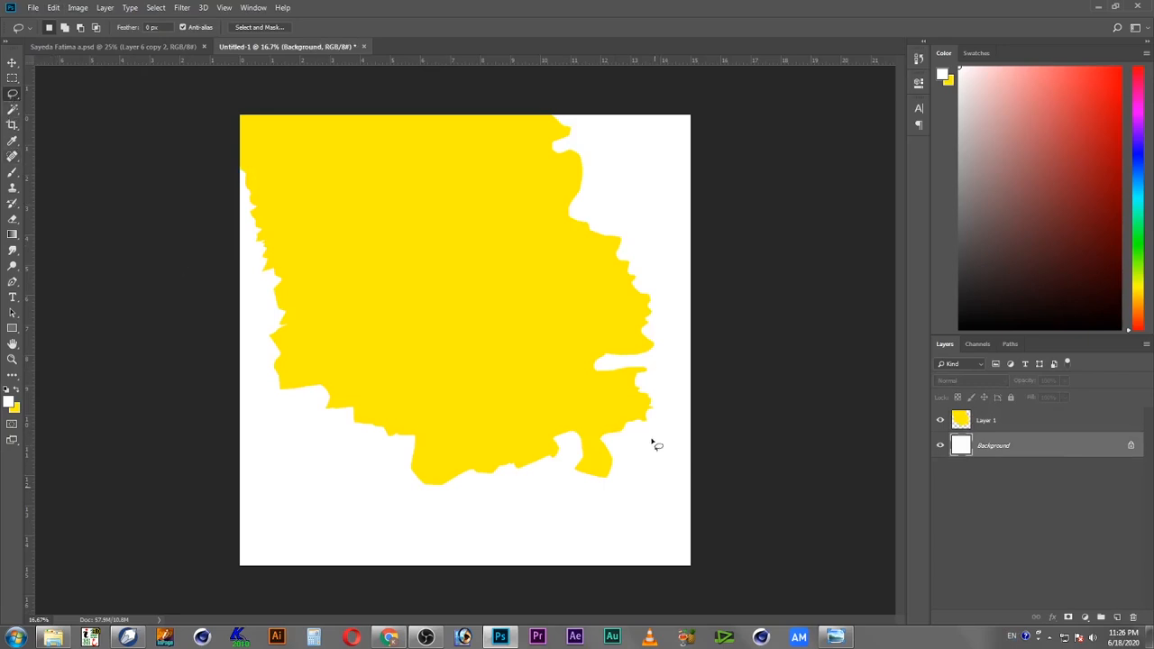
pyautogui.moveTo(644, 483)
pyautogui.mouseDown()
pyautogui.moveTo(630, 481)
pyautogui.moveTo(647, 487)
pyautogui.mouseUp()
pyautogui.moveTo(647, 488); pyautogui.dragTo(651, 490)
pyautogui.press('shift')
pyautogui.moveTo(660, 450); pyautogui.dragTo(663, 455)
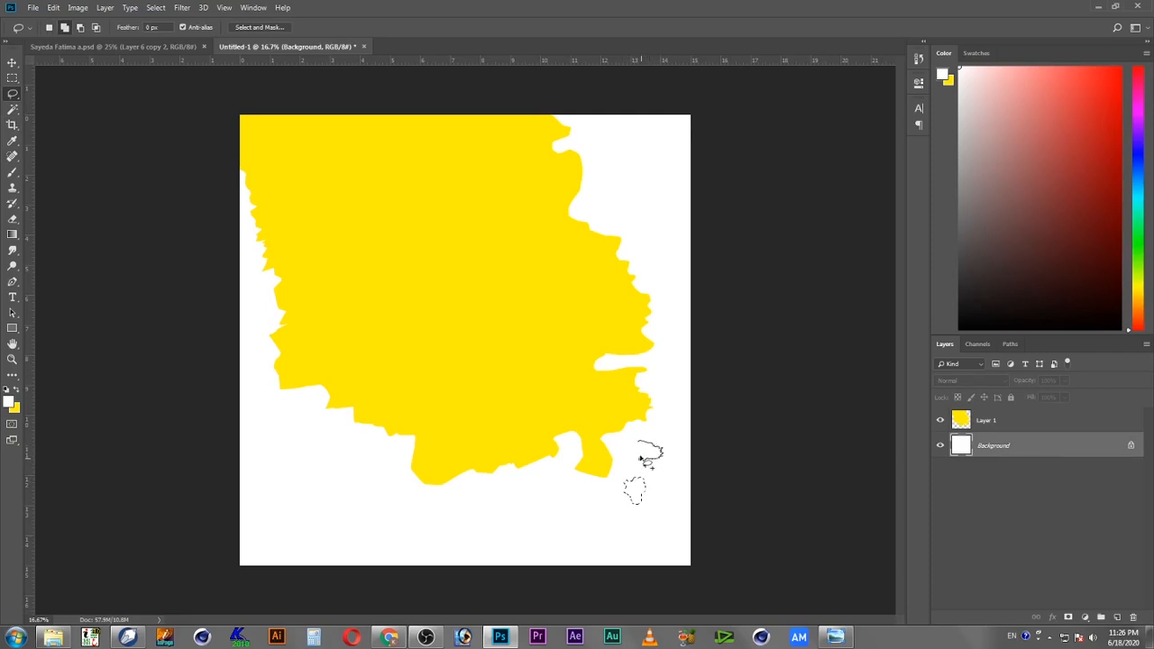
pyautogui.moveTo(635, 448); pyautogui.dragTo(637, 449)
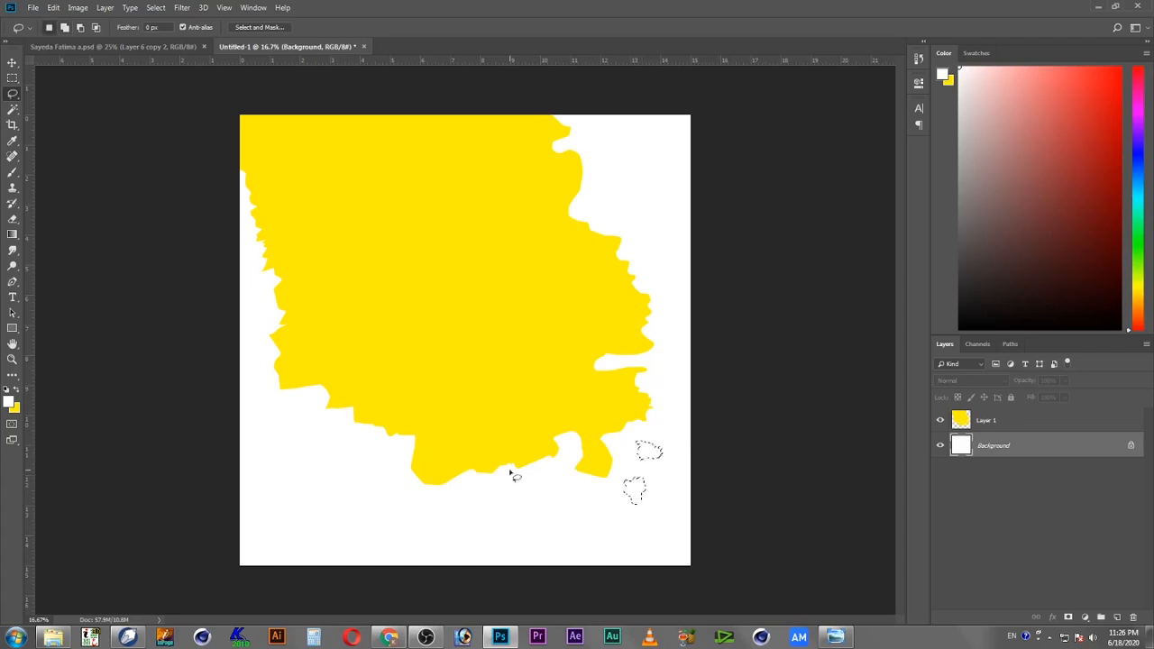
pyautogui.press('shift')
pyautogui.moveTo(463, 487)
pyautogui.mouseDown()
pyautogui.moveTo(478, 515)
pyautogui.moveTo(507, 518)
pyautogui.moveTo(469, 483)
pyautogui.mouseUp()
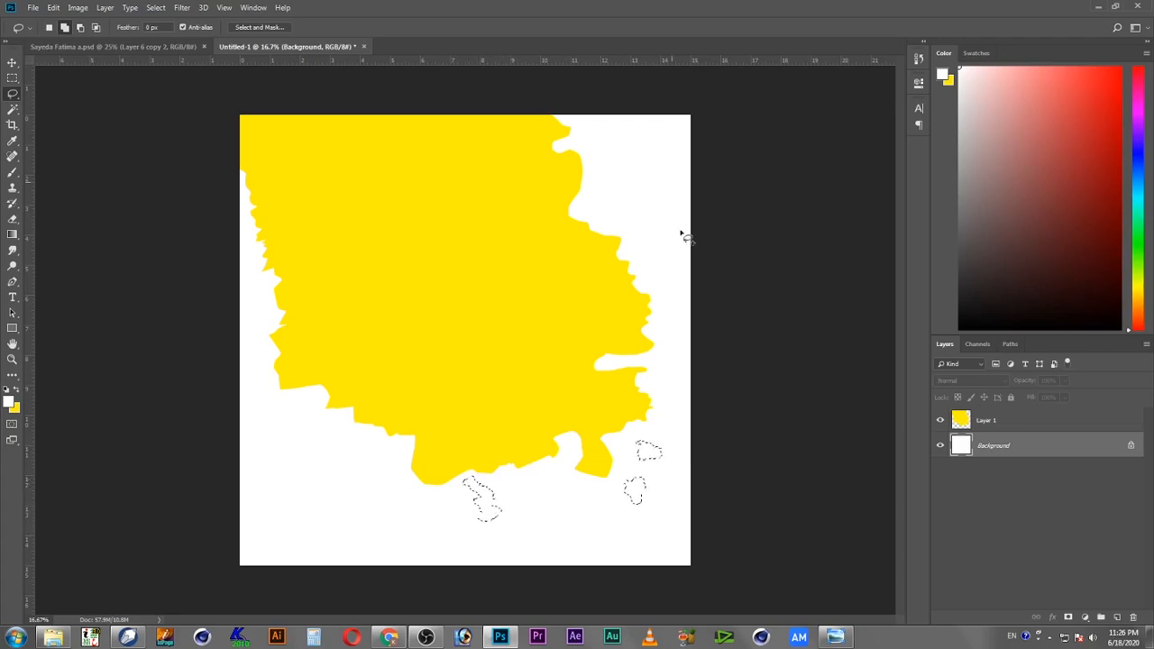
pyautogui.moveTo(615, 183)
pyautogui.mouseDown()
pyautogui.moveTo(644, 202)
pyautogui.moveTo(632, 215)
pyautogui.moveTo(613, 210)
pyautogui.moveTo(616, 183)
pyautogui.mouseUp()
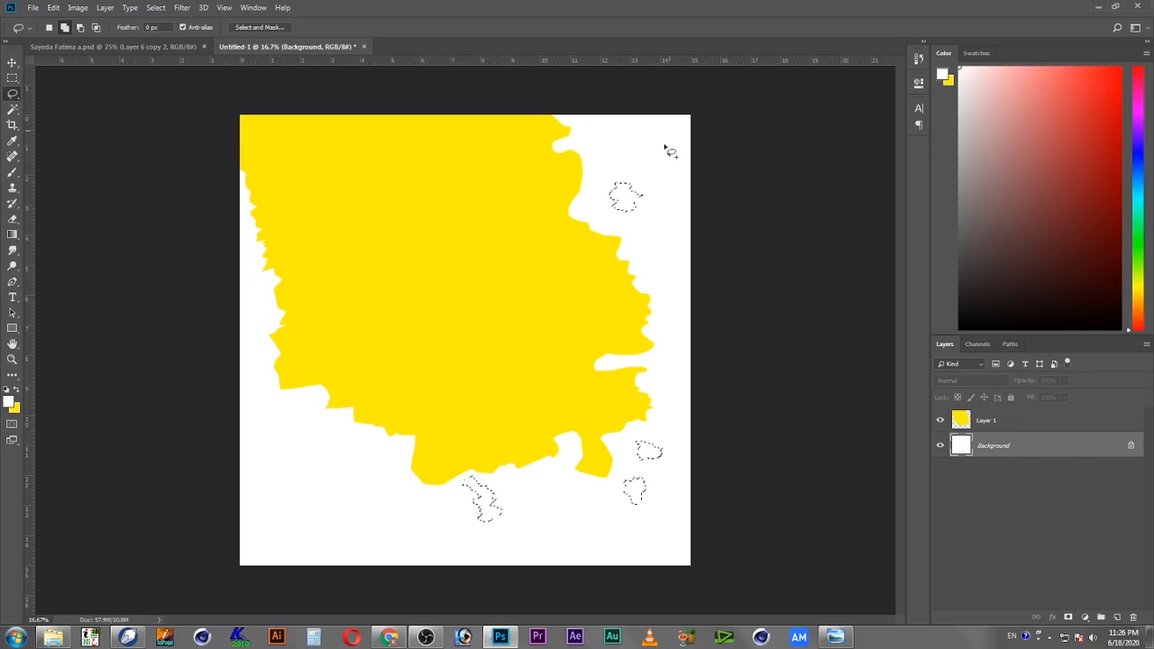
pyautogui.moveTo(671, 114)
pyautogui.mouseDown()
pyautogui.moveTo(633, 131)
pyautogui.moveTo(655, 164)
pyautogui.moveTo(676, 129)
pyautogui.mouseUp()
pyautogui.moveTo(662, 242)
pyautogui.mouseDown()
pyautogui.moveTo(682, 239)
pyautogui.moveTo(683, 255)
pyautogui.moveTo(640, 249)
pyautogui.moveTo(669, 251)
pyautogui.mouseUp()
pyautogui.moveTo(278, 454)
pyautogui.mouseDown()
pyautogui.moveTo(270, 480)
pyautogui.moveTo(292, 467)
pyautogui.moveTo(285, 442)
pyautogui.mouseUp()
pyautogui.moveTo(346, 495)
pyautogui.mouseDown()
pyautogui.moveTo(354, 523)
pyautogui.moveTo(338, 535)
pyautogui.moveTo(345, 490)
pyautogui.mouseUp()
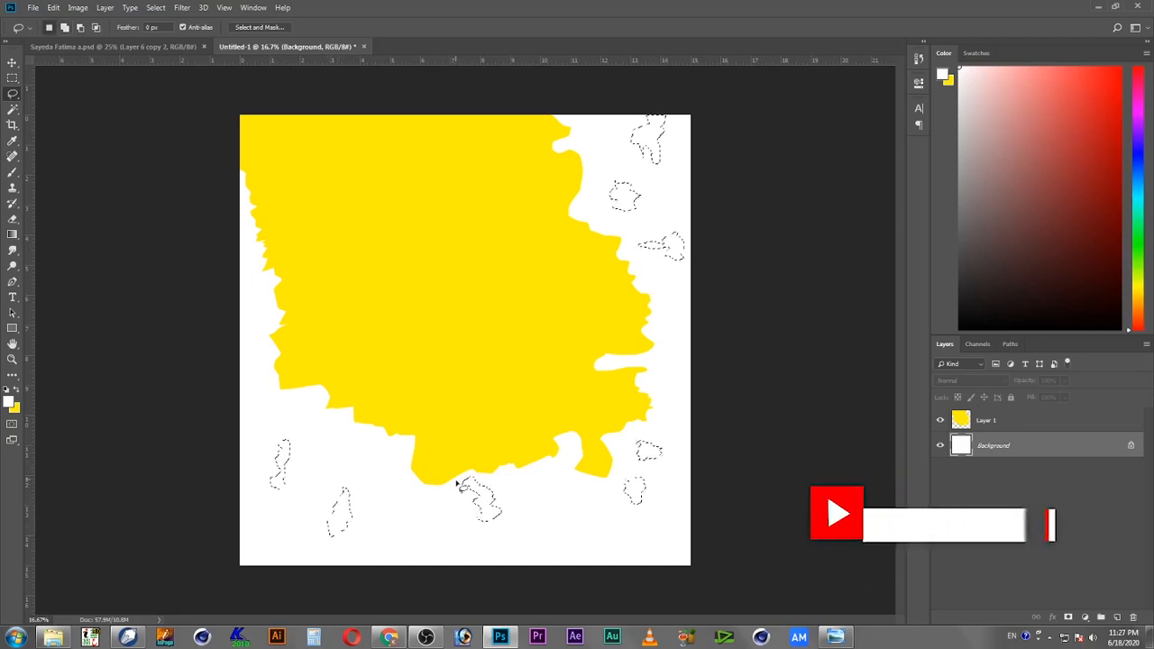
pyautogui.moveTo(415, 521); pyautogui.dragTo(420, 536)
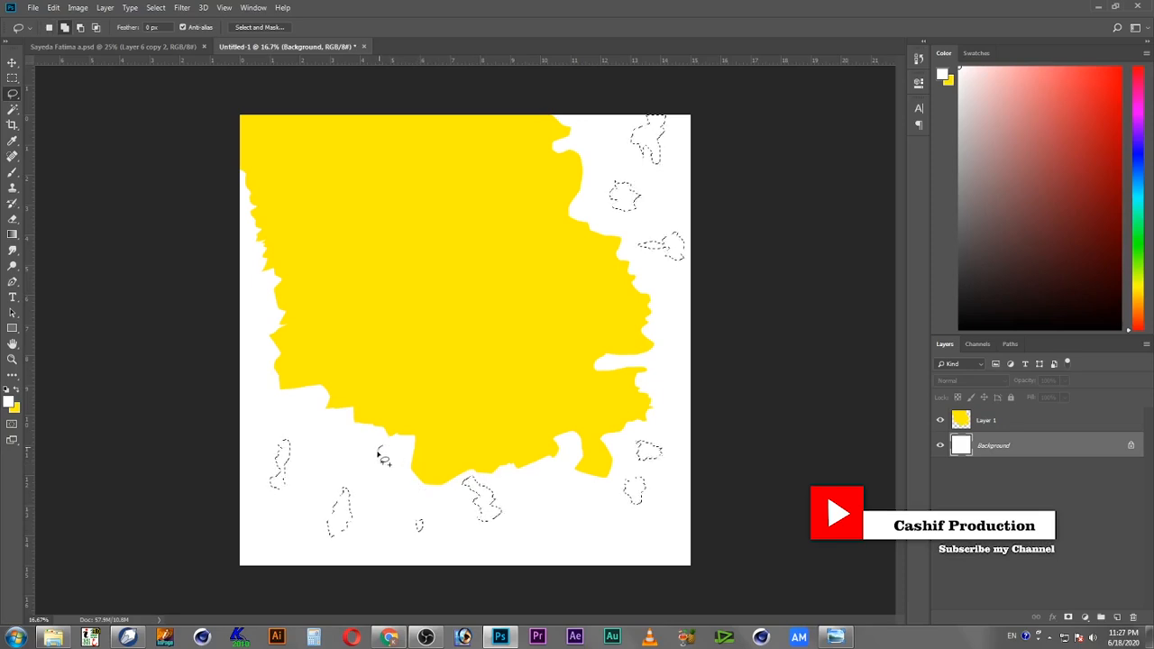
pyautogui.moveTo(398, 465); pyautogui.dragTo(391, 444)
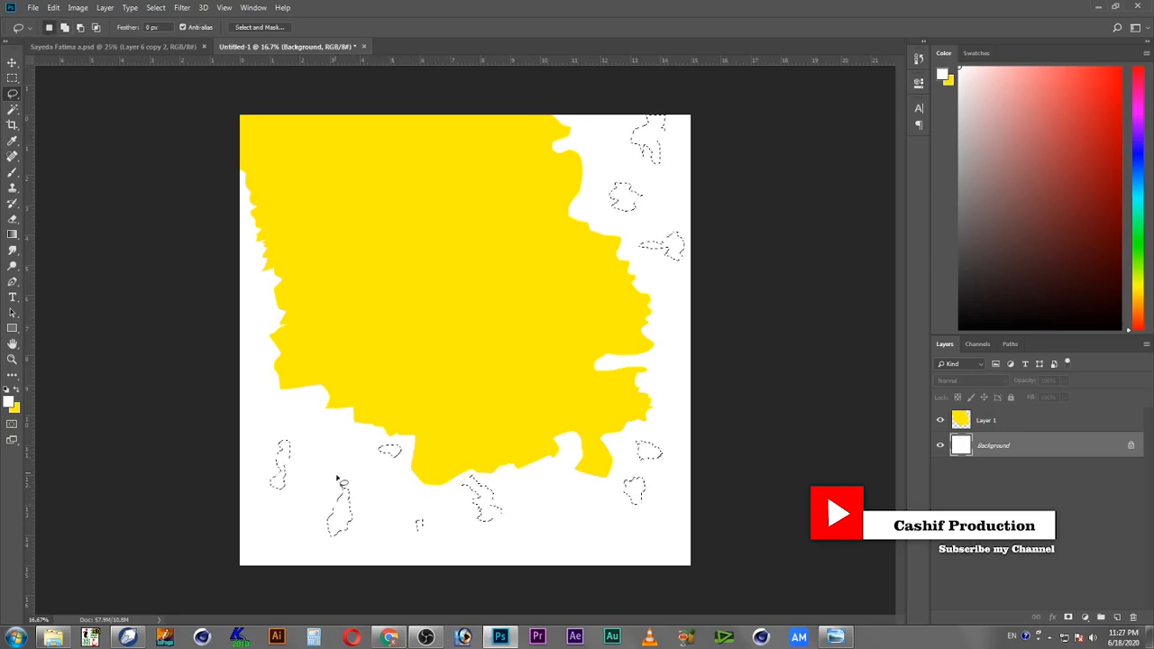
pyautogui.moveTo(560, 524)
pyautogui.mouseDown()
pyautogui.moveTo(587, 559)
pyautogui.moveTo(601, 552)
pyautogui.moveTo(591, 524)
pyautogui.moveTo(559, 523)
pyautogui.mouseUp()
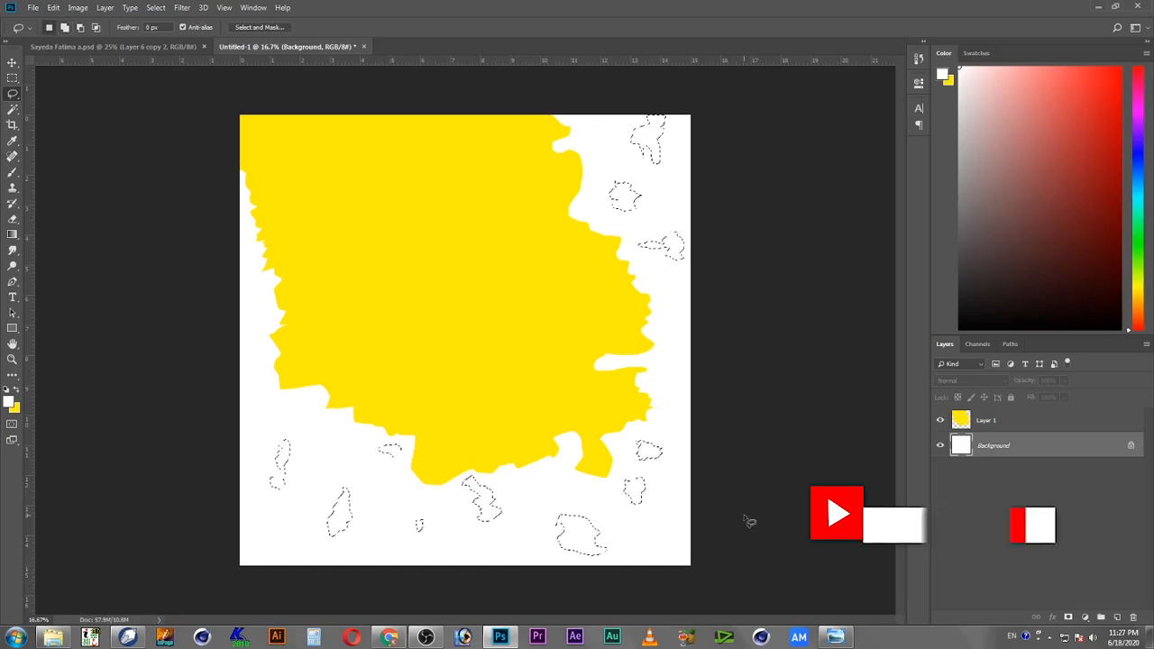
# Step: Copy the blob selections and paste them onto a new layer
pyautogui.click(56, 7)
pyautogui.click(101, 93)
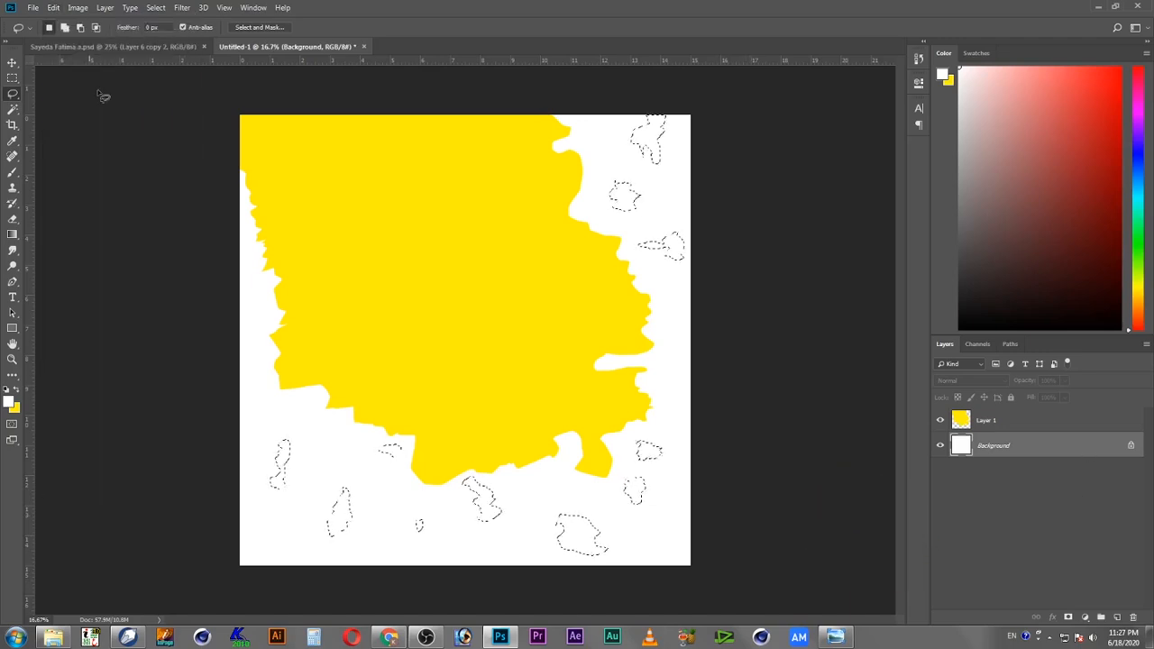
pyautogui.click(56, 8)
pyautogui.click(99, 112)
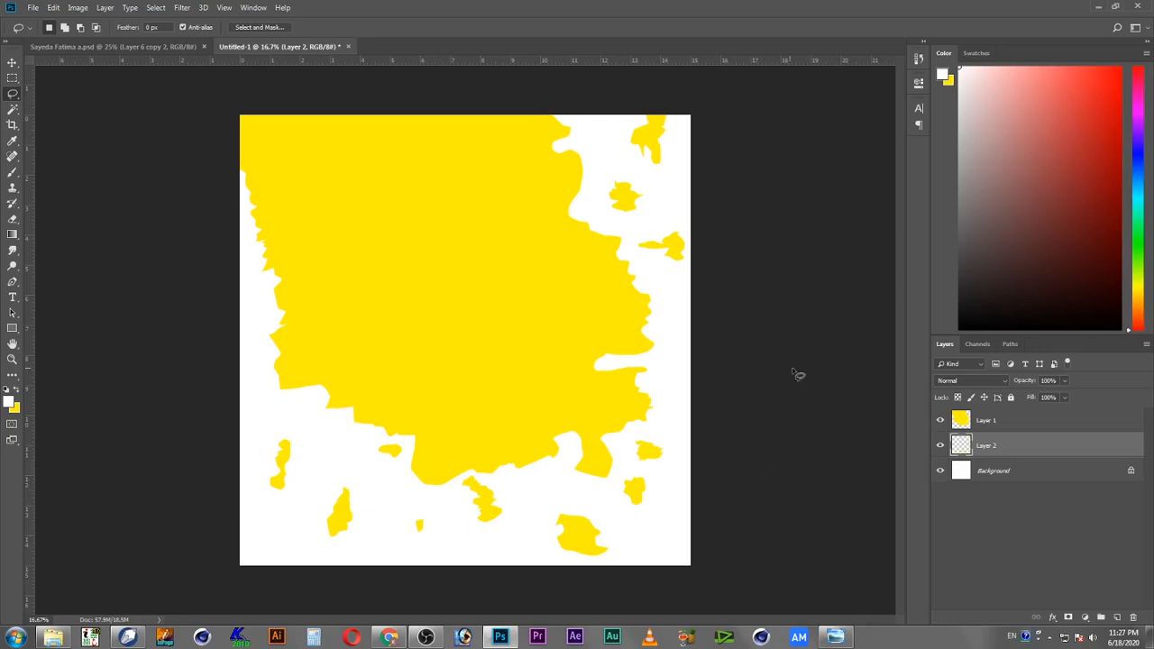
# Step: Select the background layer and hide both pasted torn-paper layers
pyautogui.click(1087, 479)
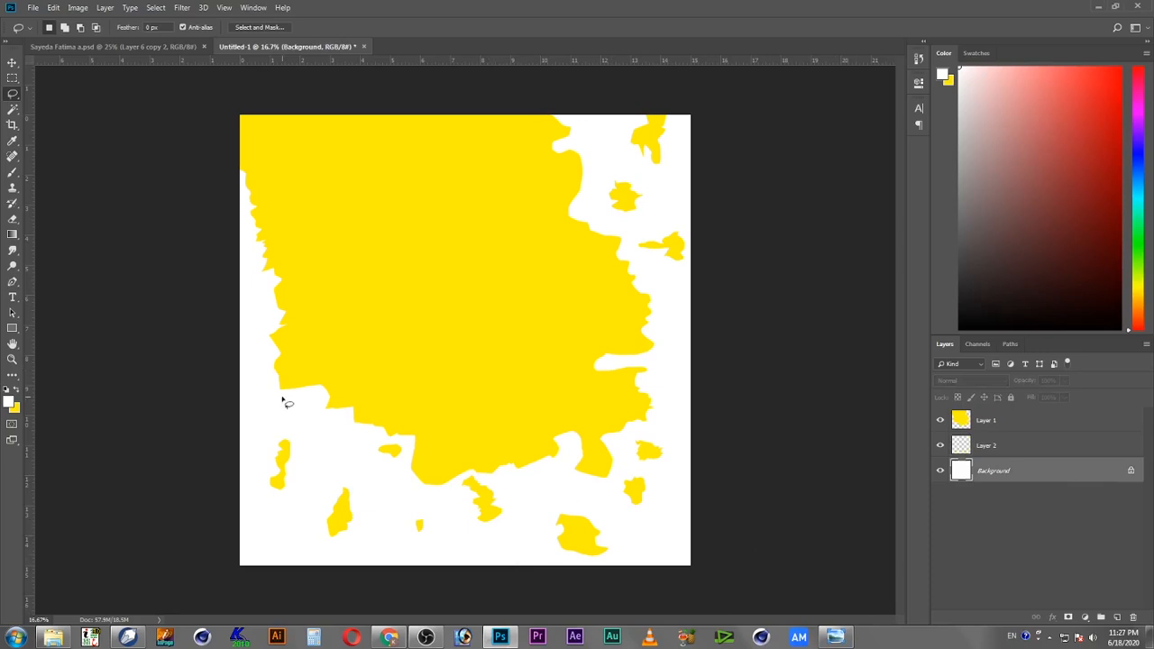
pyautogui.click(940, 445)
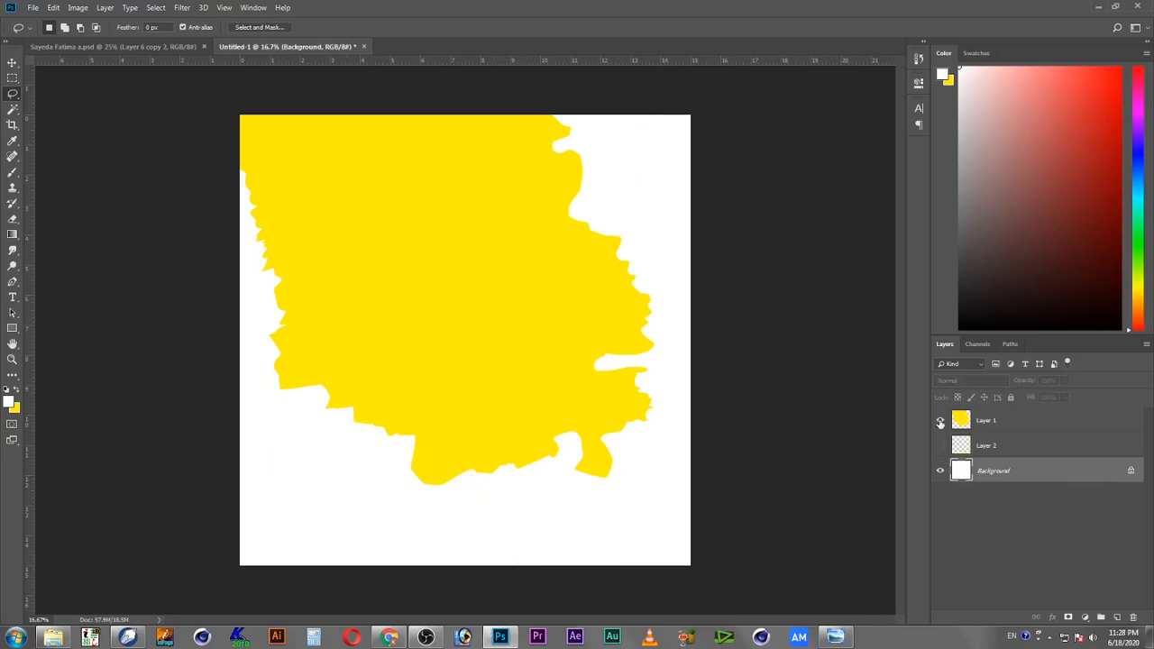
pyautogui.click(939, 421)
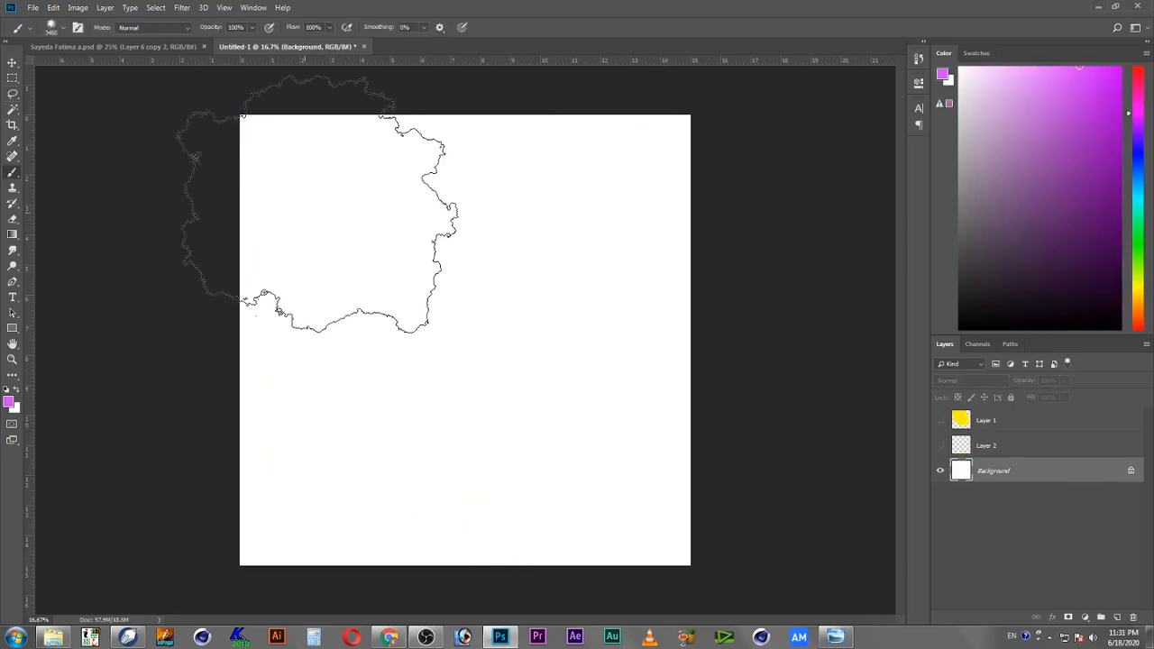
pyautogui.click(322, 216)
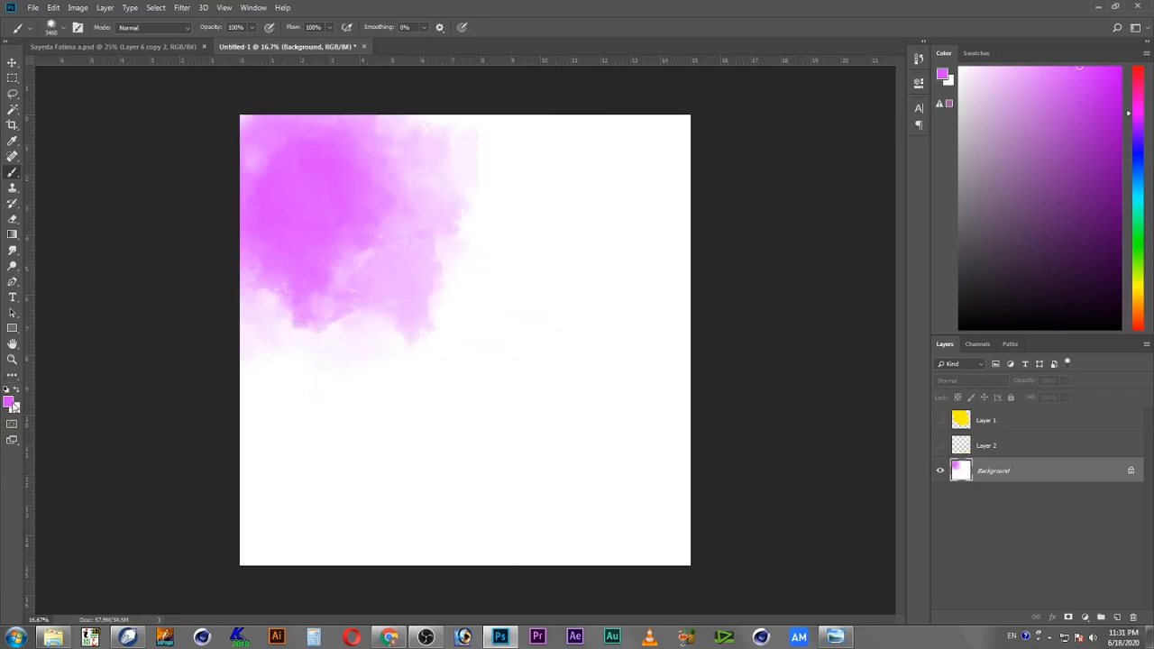
pyautogui.click(10, 403)
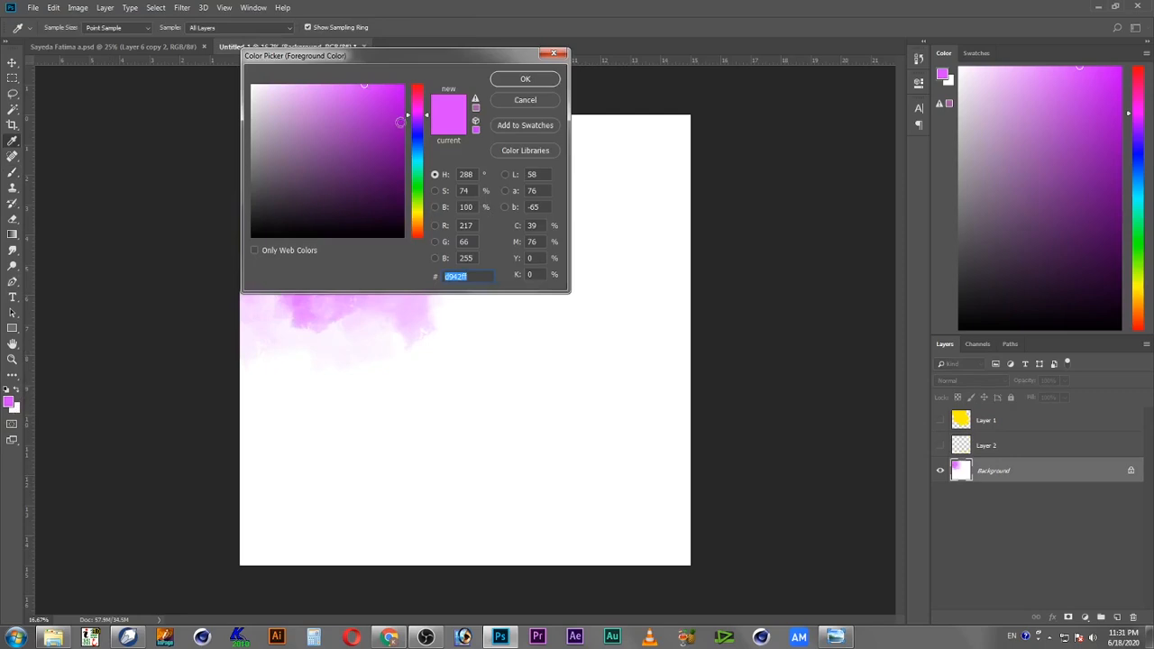
pyautogui.press('Return')
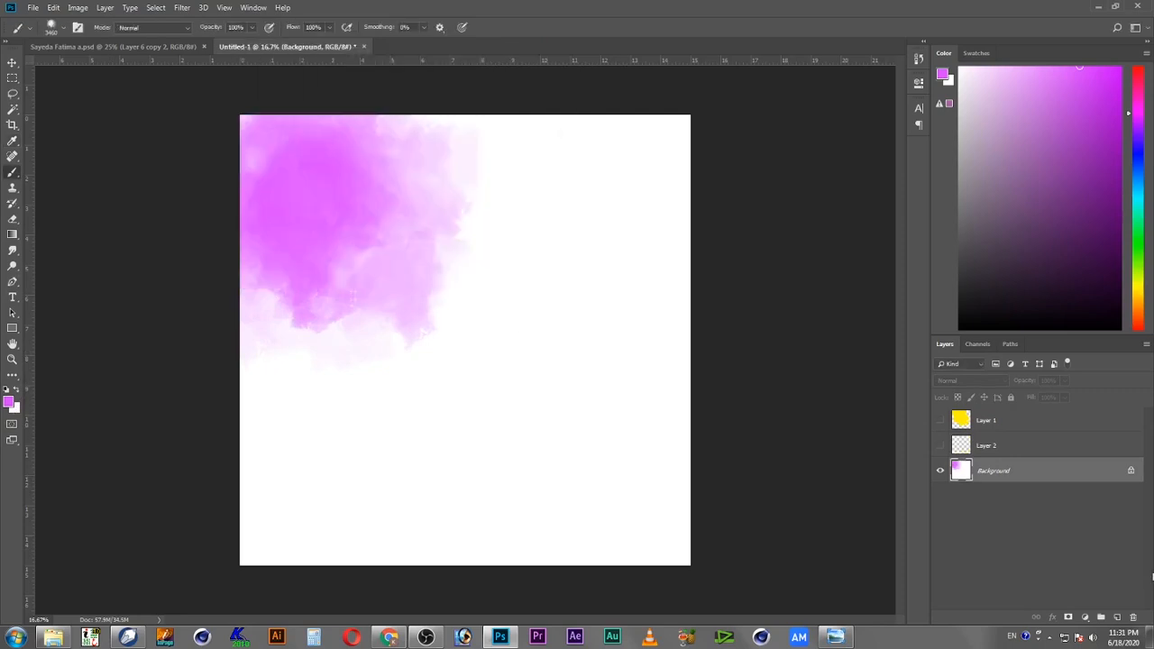
pyautogui.hotkey('ctrl', 'z')
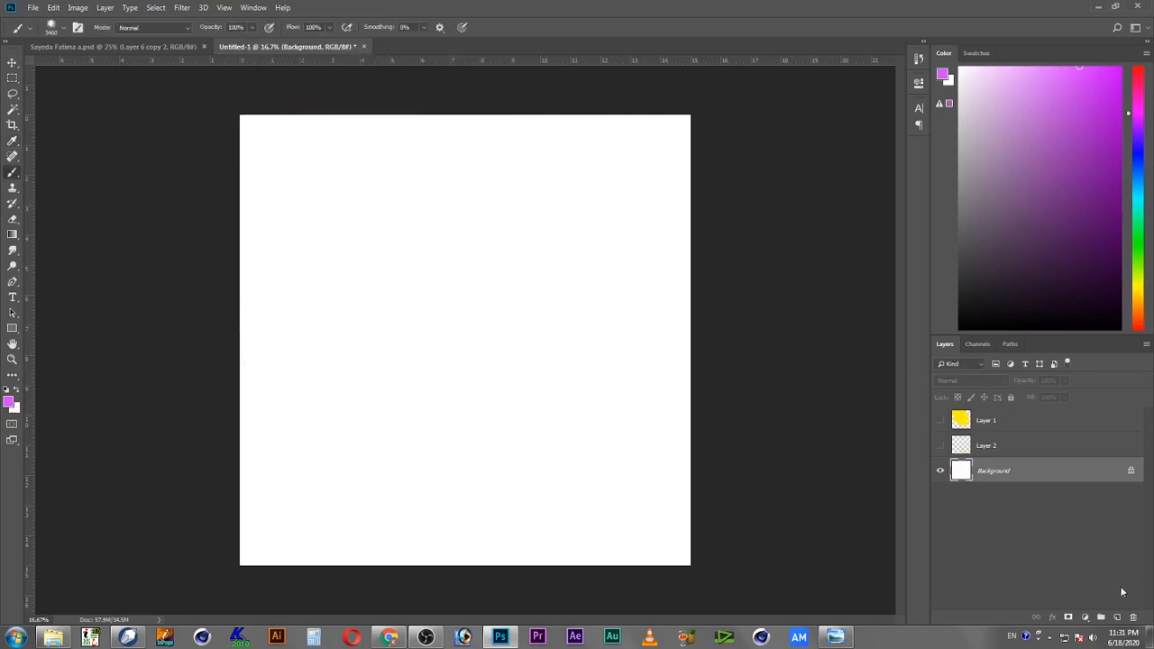
# Step: Add a new empty layer and stamp a pink watercolor brush splotch over the canvas's upper-left area
pyautogui.click(1118, 620)
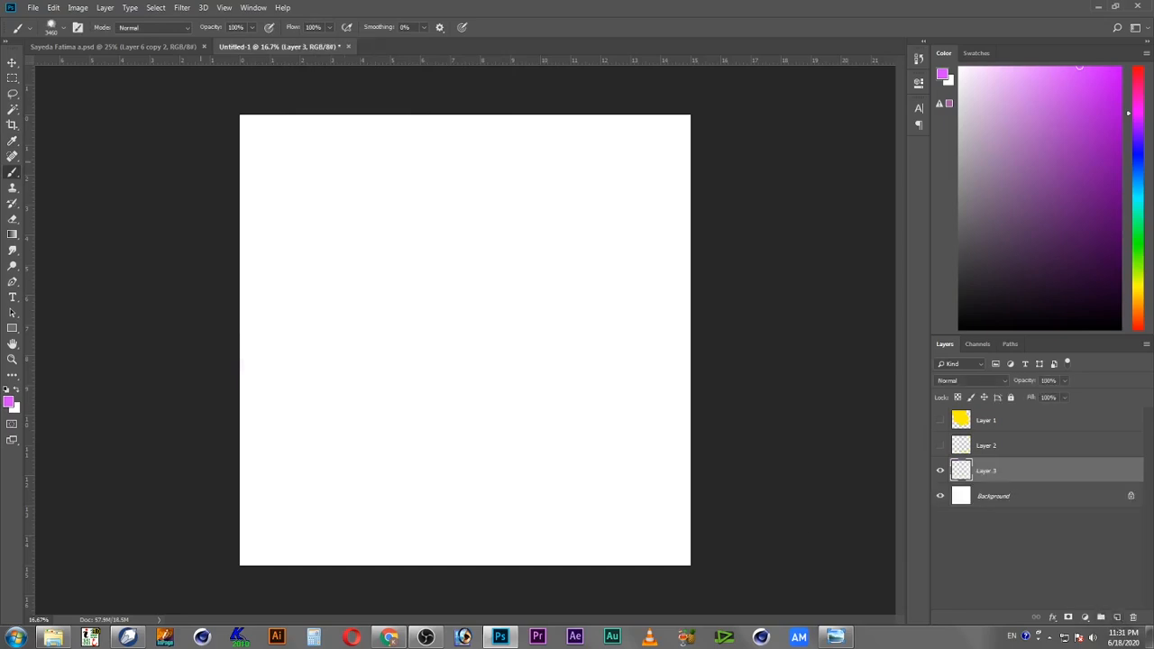
pyautogui.click(352, 217)
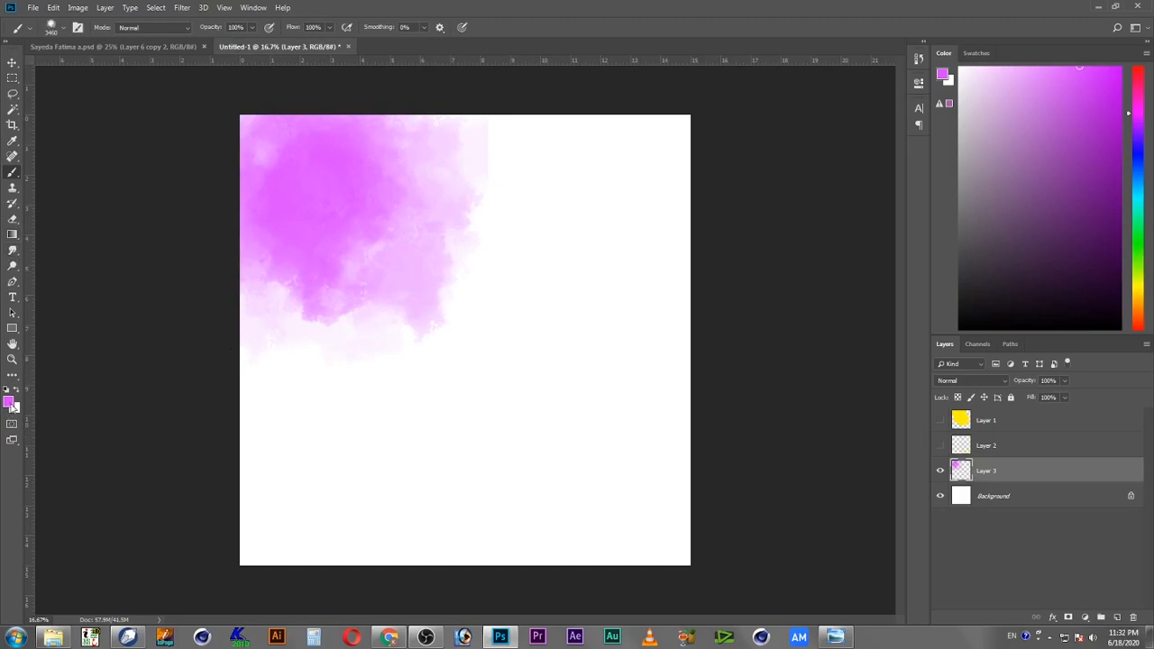
# Step: Set the foreground color to a dark purple and stamp a purple watercolor splotch over the canvas's middle-left
pyautogui.click(9, 402)
pyautogui.click(399, 153)
pyautogui.click(549, 81)
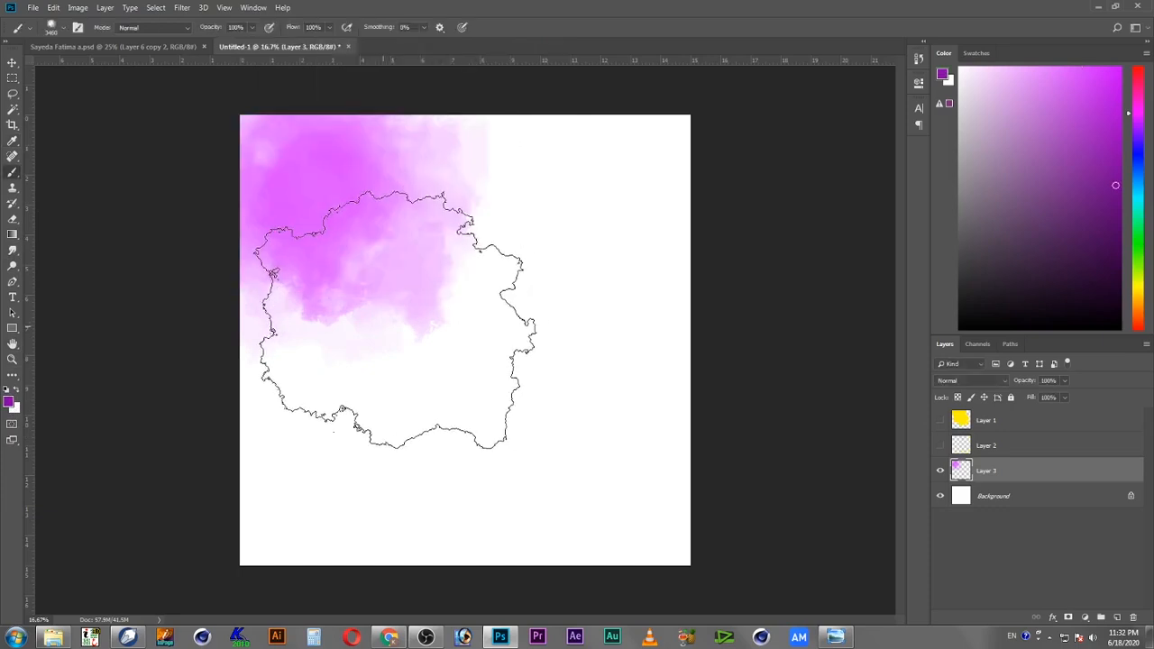
pyautogui.moveTo(395, 319); pyautogui.dragTo(560, 418)
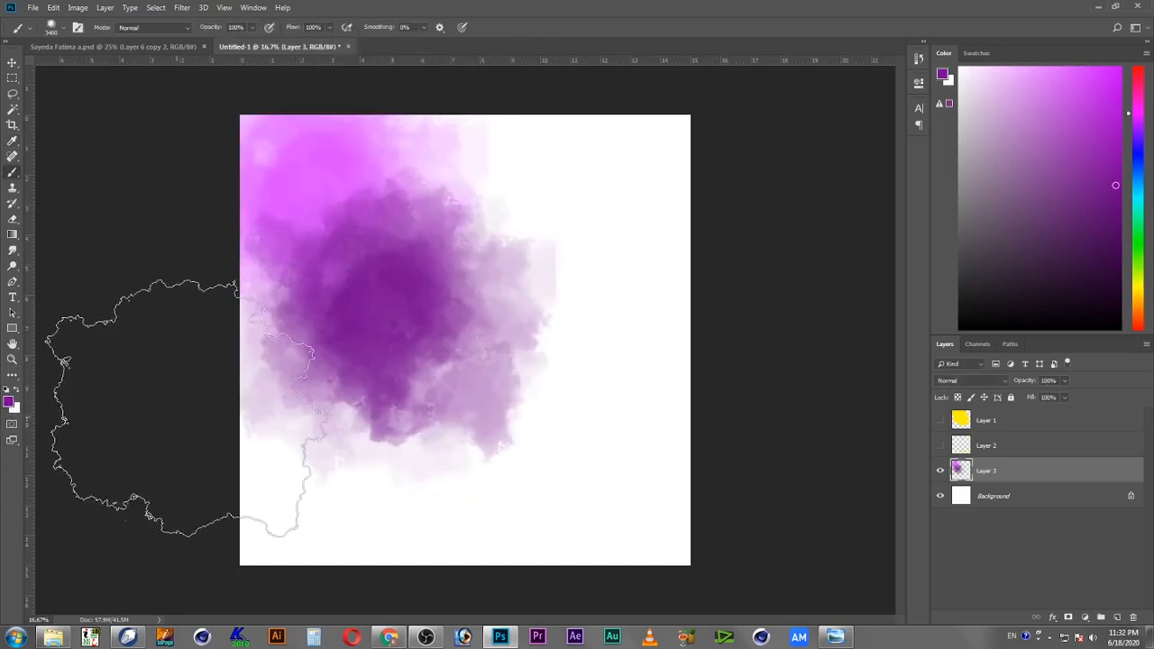
pyautogui.hotkey('ctrl', 'z')
pyautogui.hotkey('ctrl', 'z')
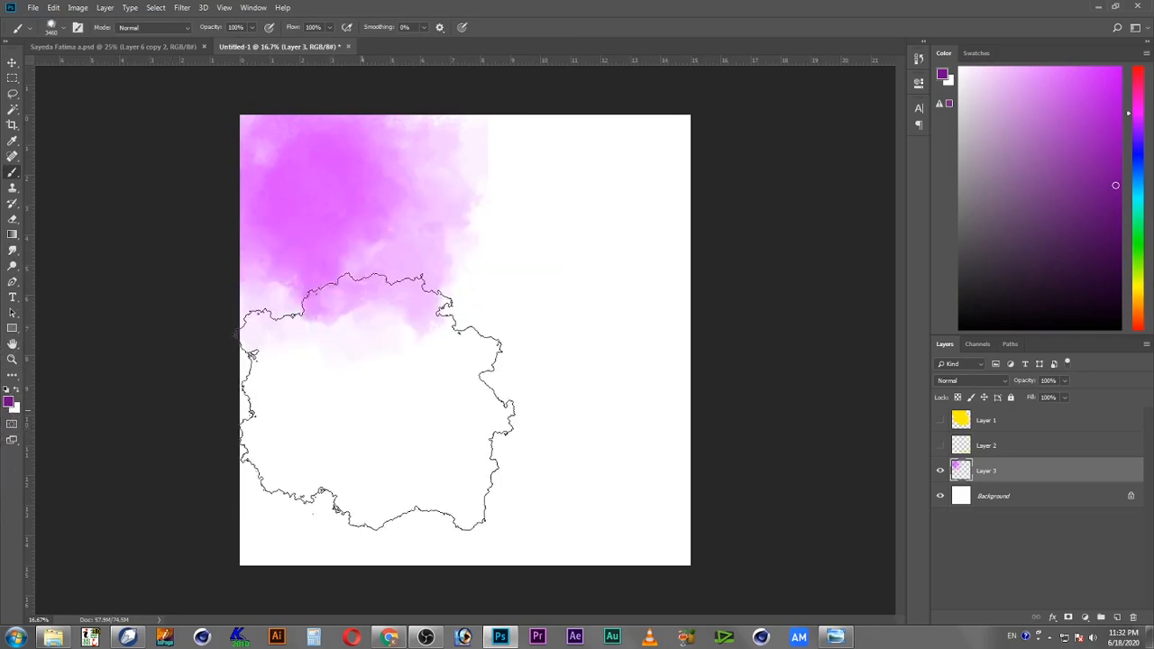
pyautogui.moveTo(397, 424); pyautogui.dragTo(433, 475)
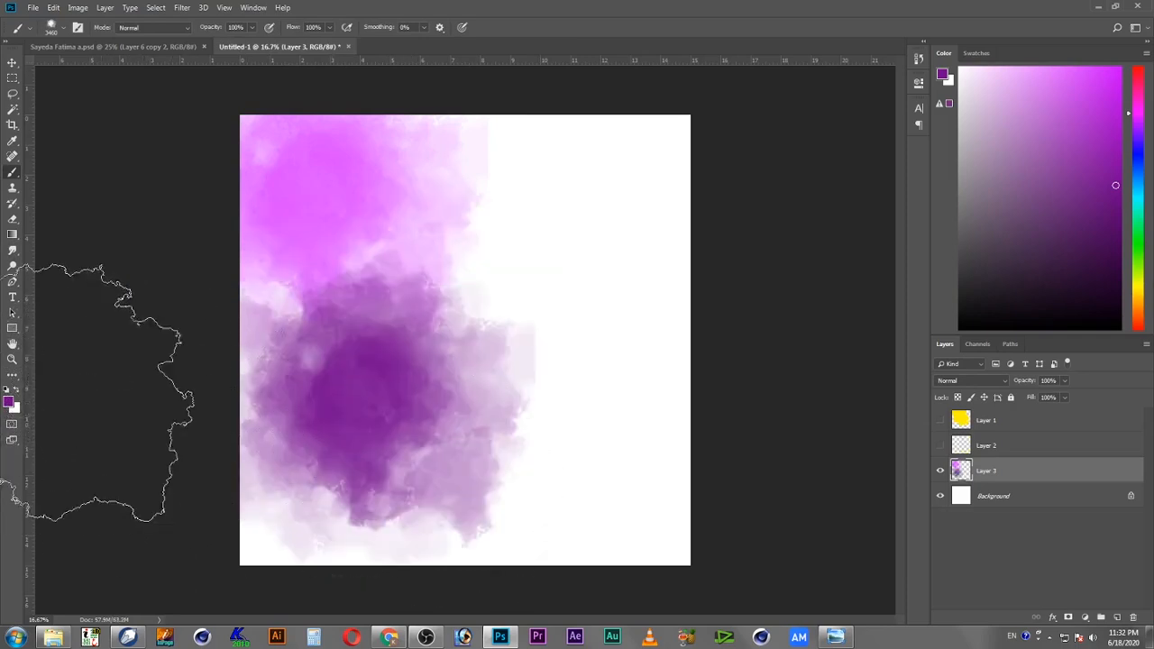
# Step: Set the foreground color to yellow ffea00 and stamp one yellow splotch along the canvas's left edge
pyautogui.click(9, 403)
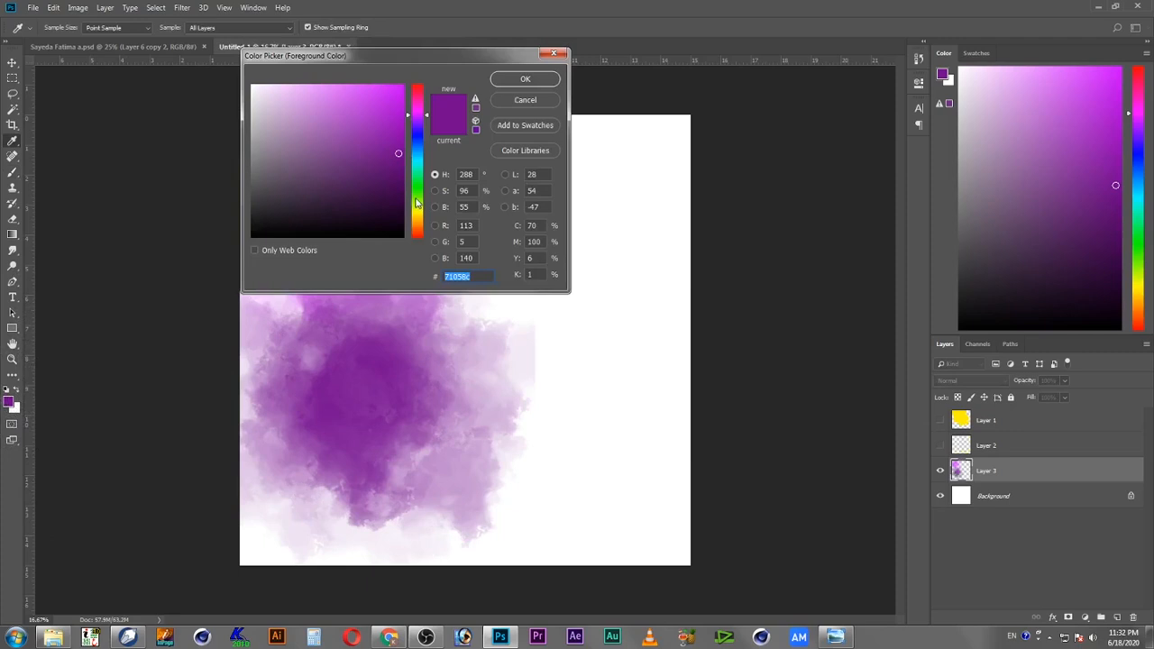
pyautogui.moveTo(417, 204); pyautogui.dragTo(417, 216)
pyautogui.moveTo(398, 102); pyautogui.dragTo(425, 77)
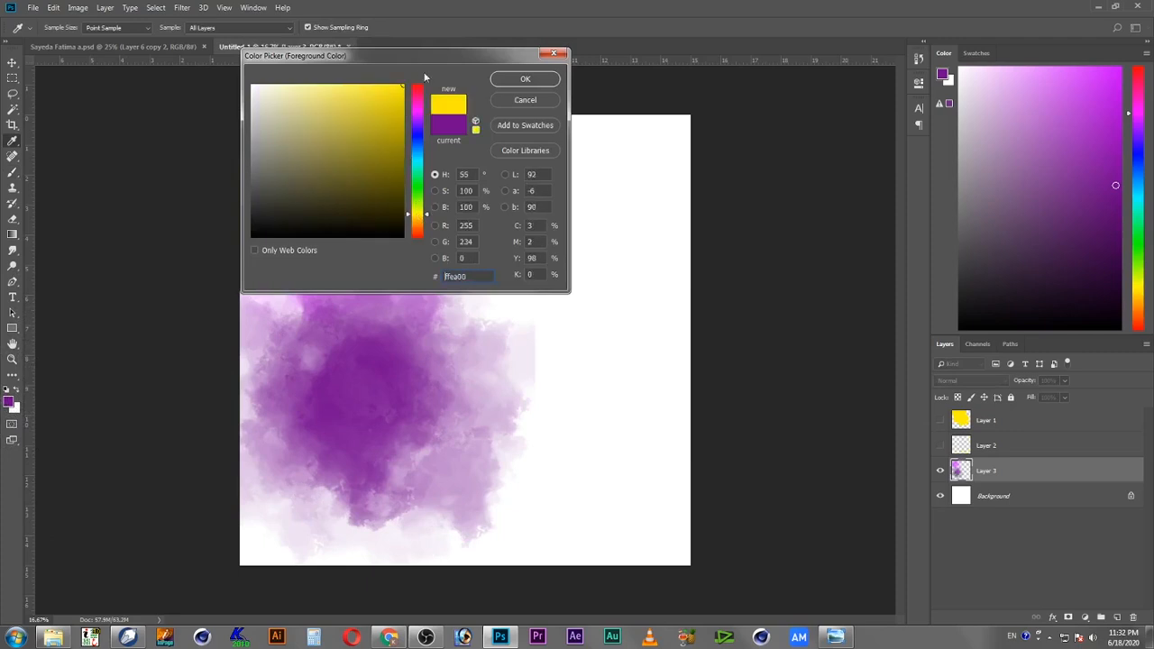
pyautogui.click(527, 81)
pyautogui.moveTo(168, 348); pyautogui.dragTo(121, 411)
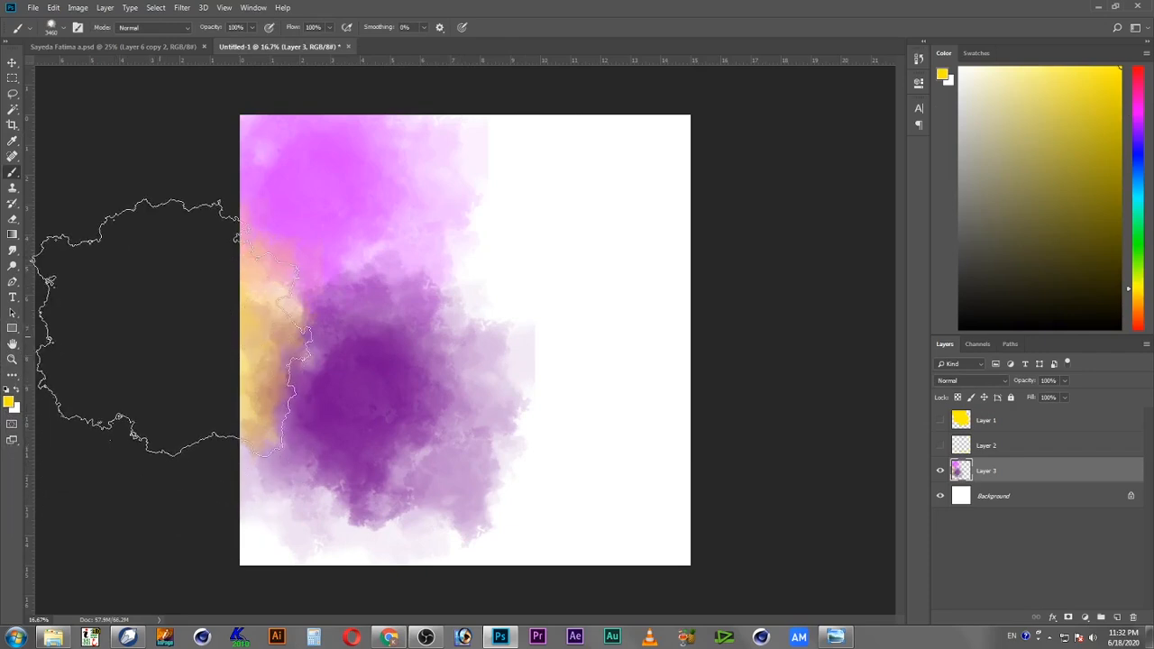
pyautogui.click(172, 330)
pyautogui.hotkey('ctrl', 'z')
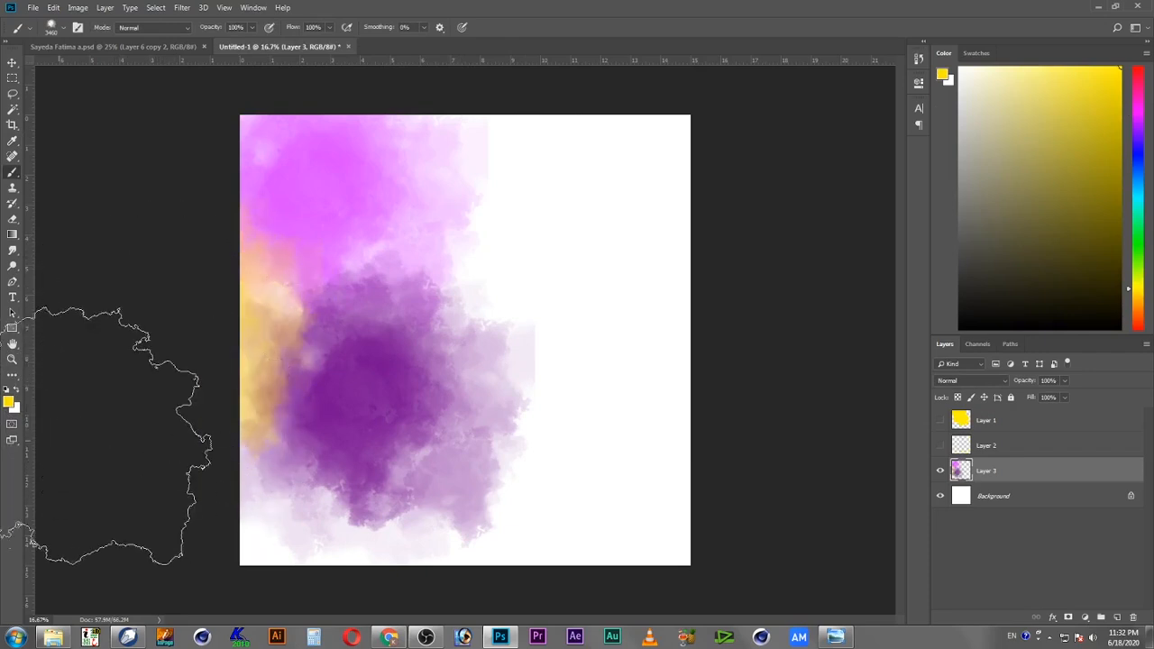
# Step: Set the foreground color to a violet-blue and stamp a splotch over the canvas's upper-right corner
pyautogui.click(10, 403)
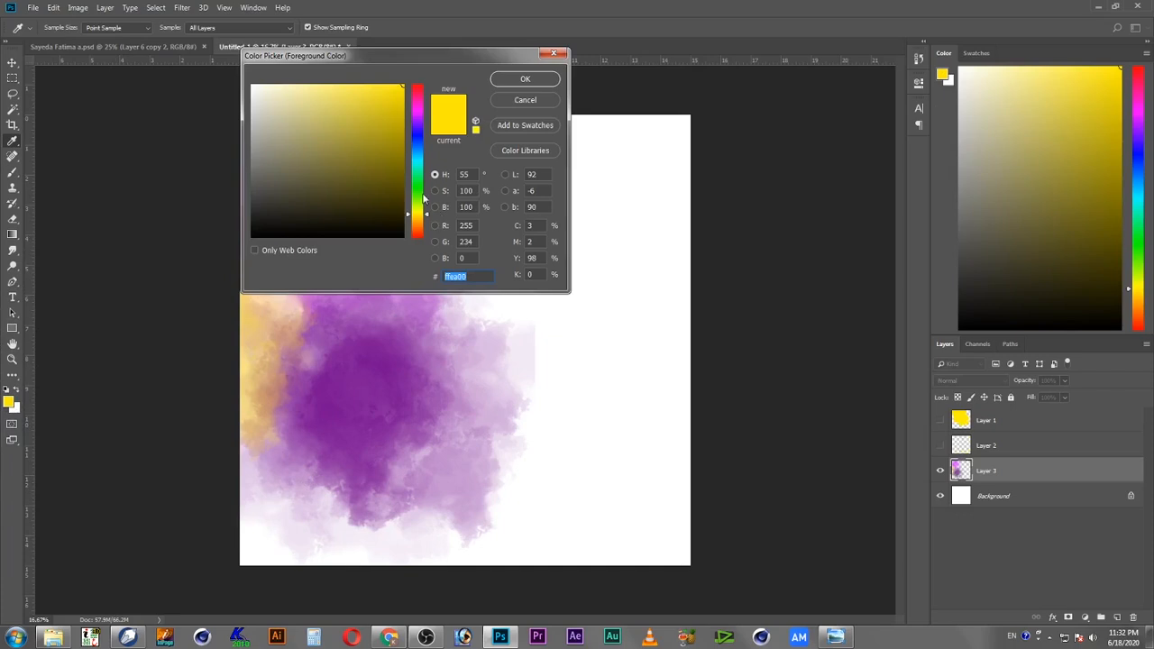
pyautogui.moveTo(419, 211); pyautogui.dragTo(423, 126)
pyautogui.click(552, 81)
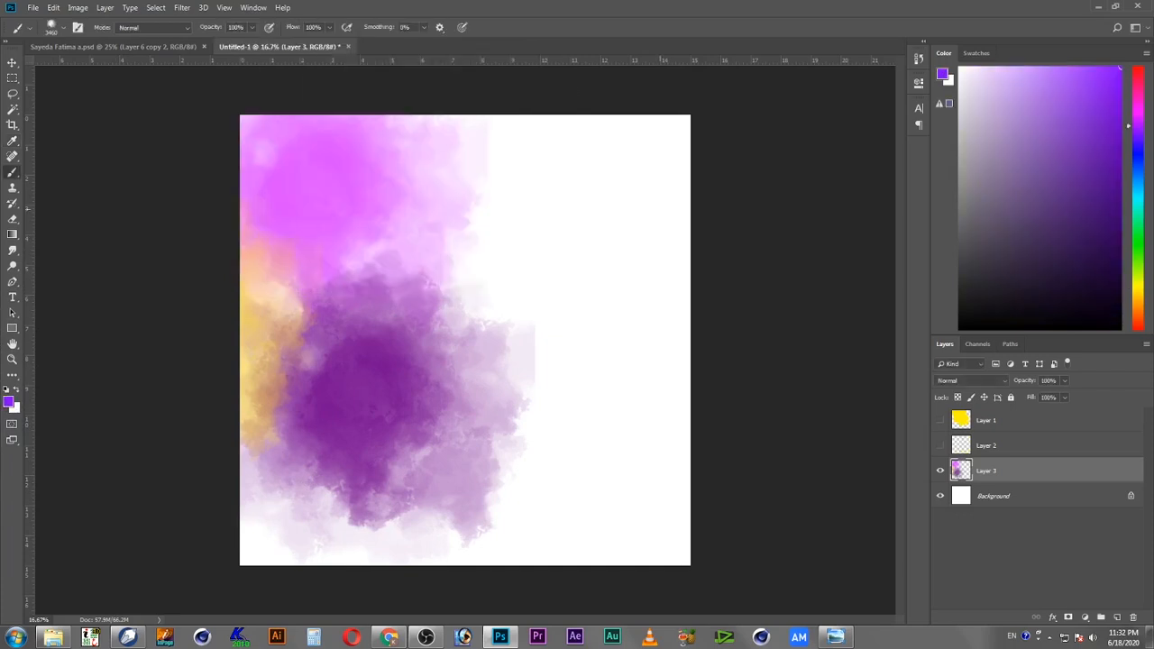
pyautogui.click(623, 197)
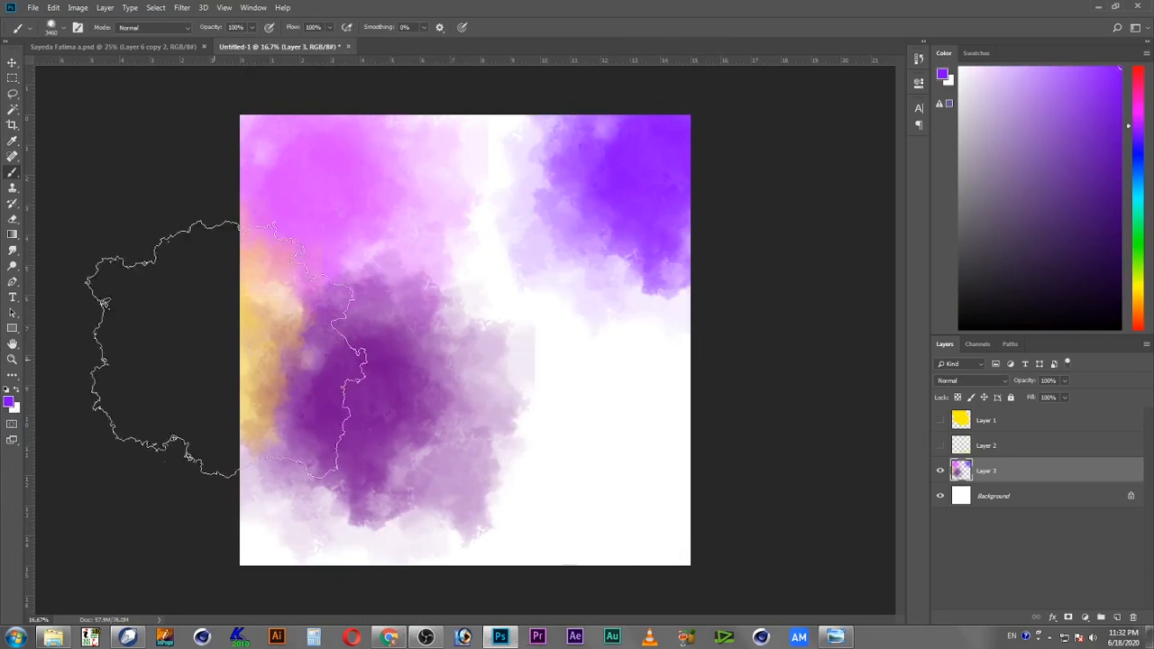
# Step: Return to the Brush tool with the watercolor brush and reduce its size to 2400 px
pyautogui.rightClick(435, 288)
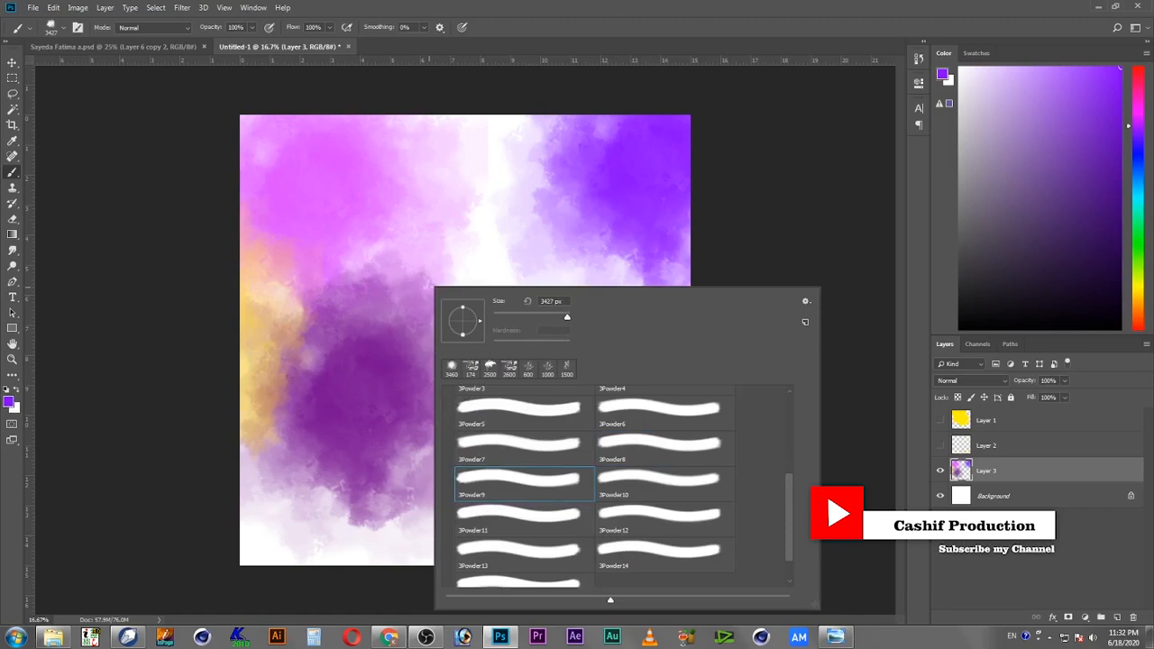
pyautogui.click(591, 26)
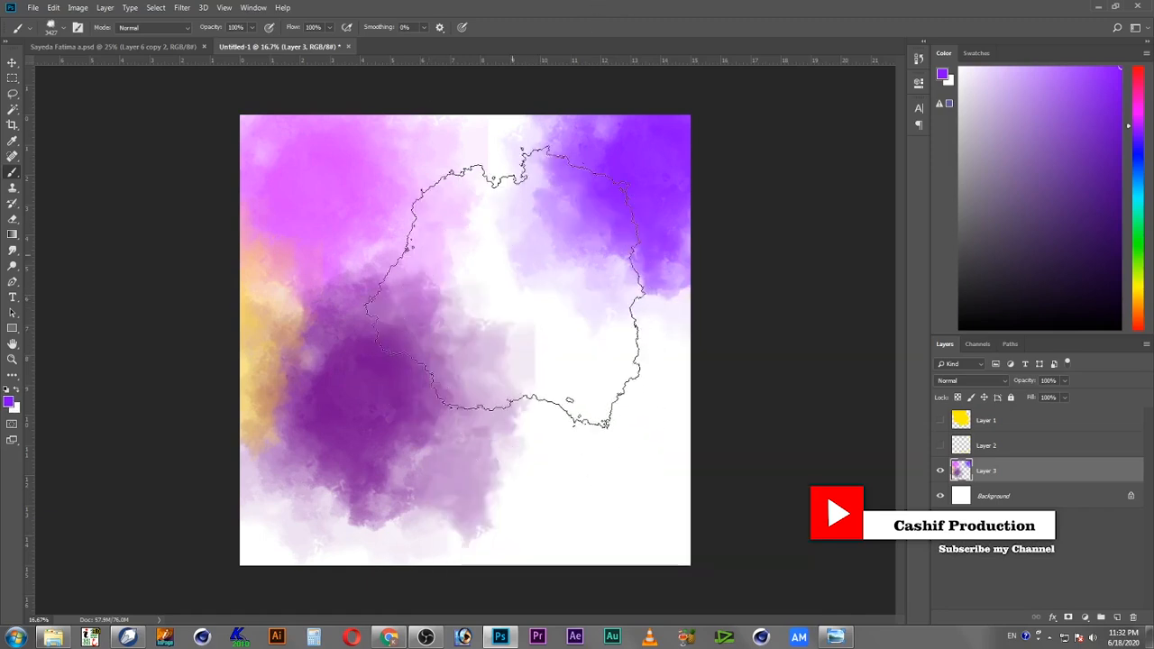
pyautogui.press('p')
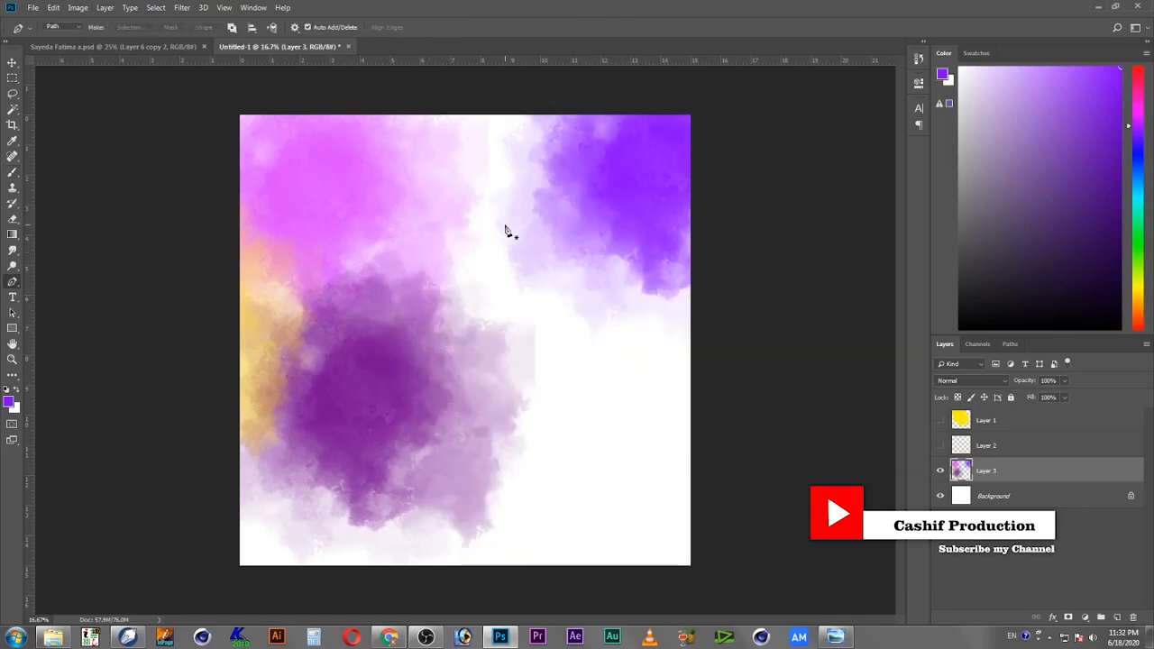
pyautogui.click(13, 172)
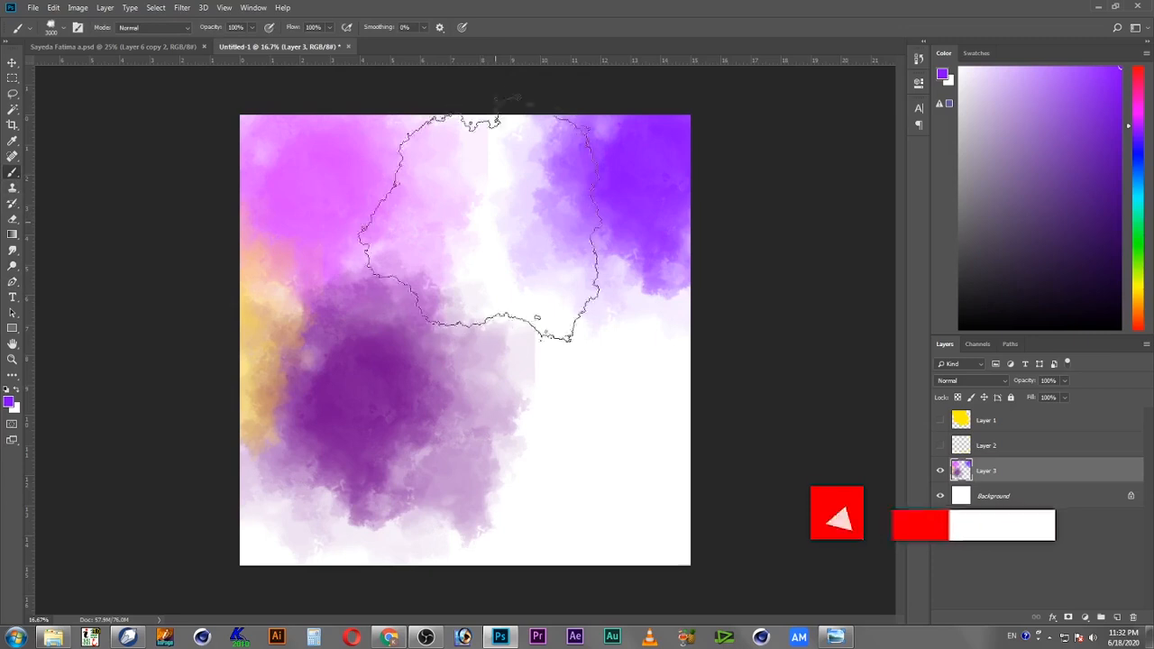
pyautogui.press('[')
pyautogui.press('[')
pyautogui.press('[')
pyautogui.press('[')
pyautogui.press('[')
pyautogui.press('[')
pyautogui.press('[')
pyautogui.press('[')
pyautogui.press('[')
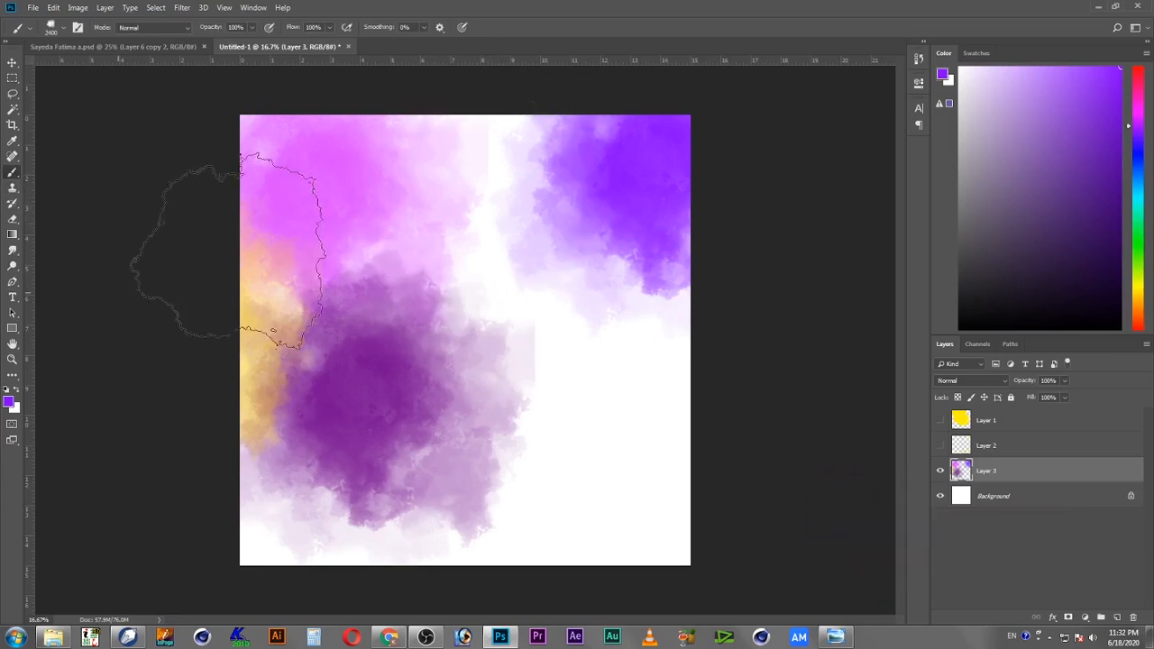
# Step: Set the foreground color to magenta f000ff and stamp splotches at the canvas's top-center and bottom-center
pyautogui.click(10, 403)
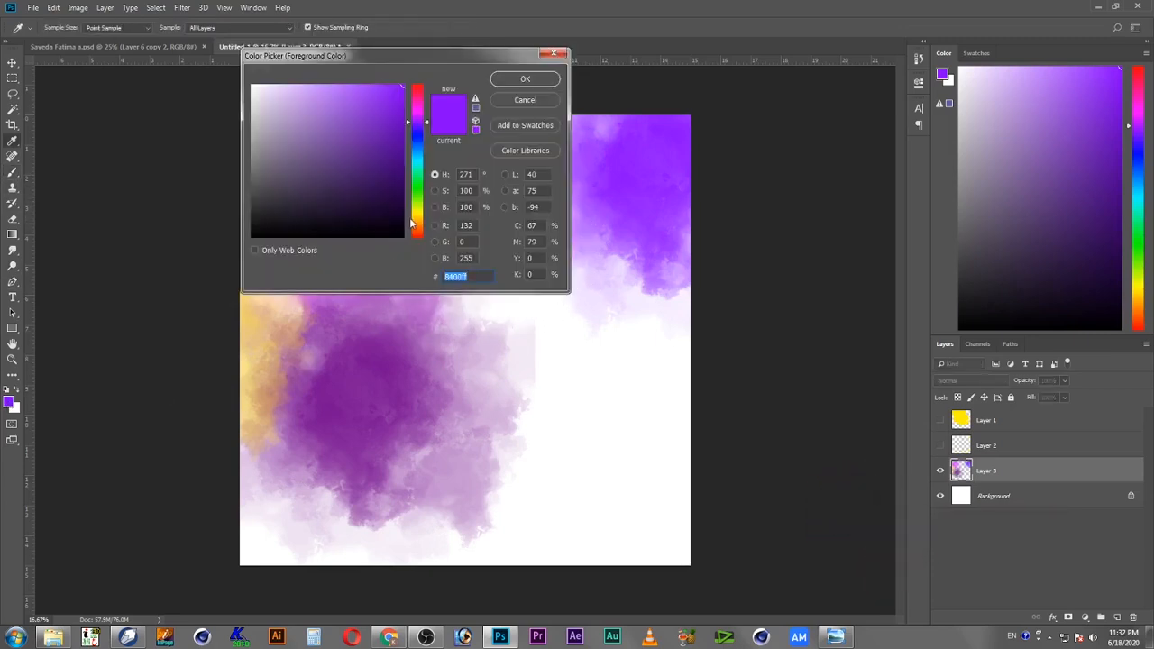
pyautogui.moveTo(421, 120); pyautogui.dragTo(421, 112)
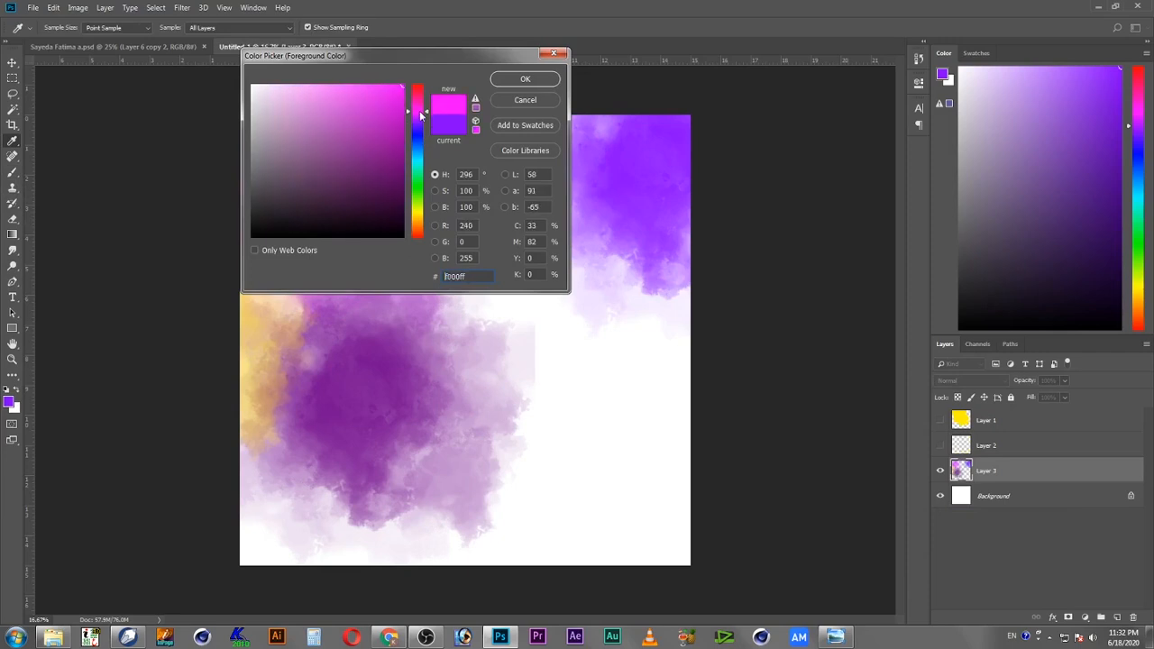
pyautogui.click(527, 78)
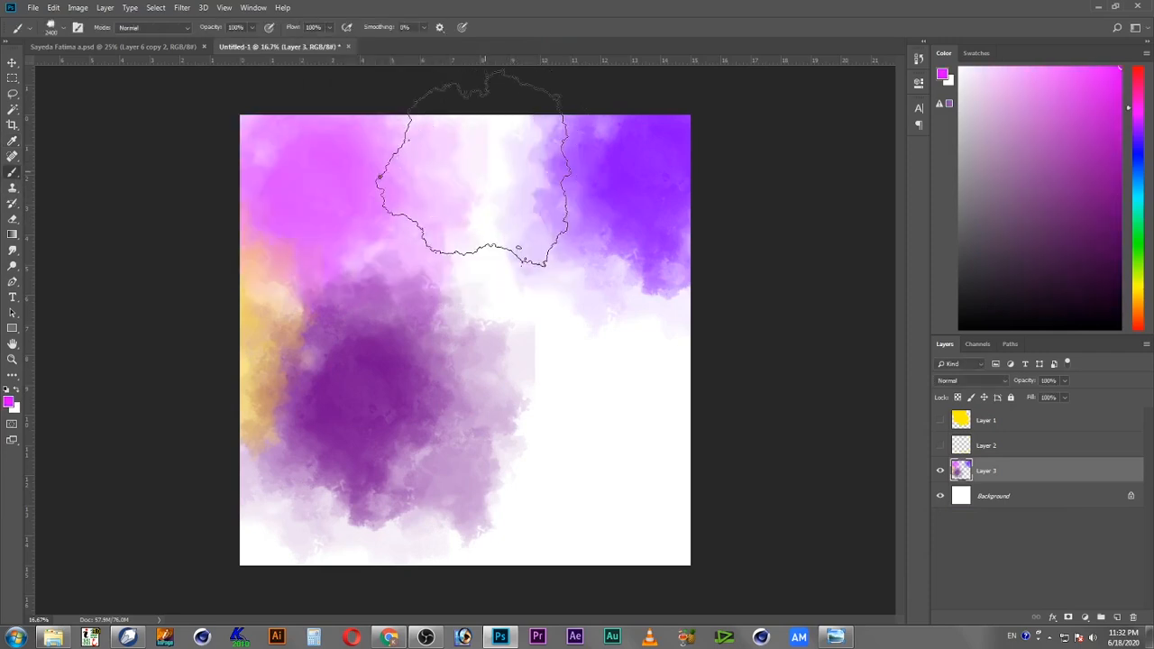
pyautogui.click(467, 172)
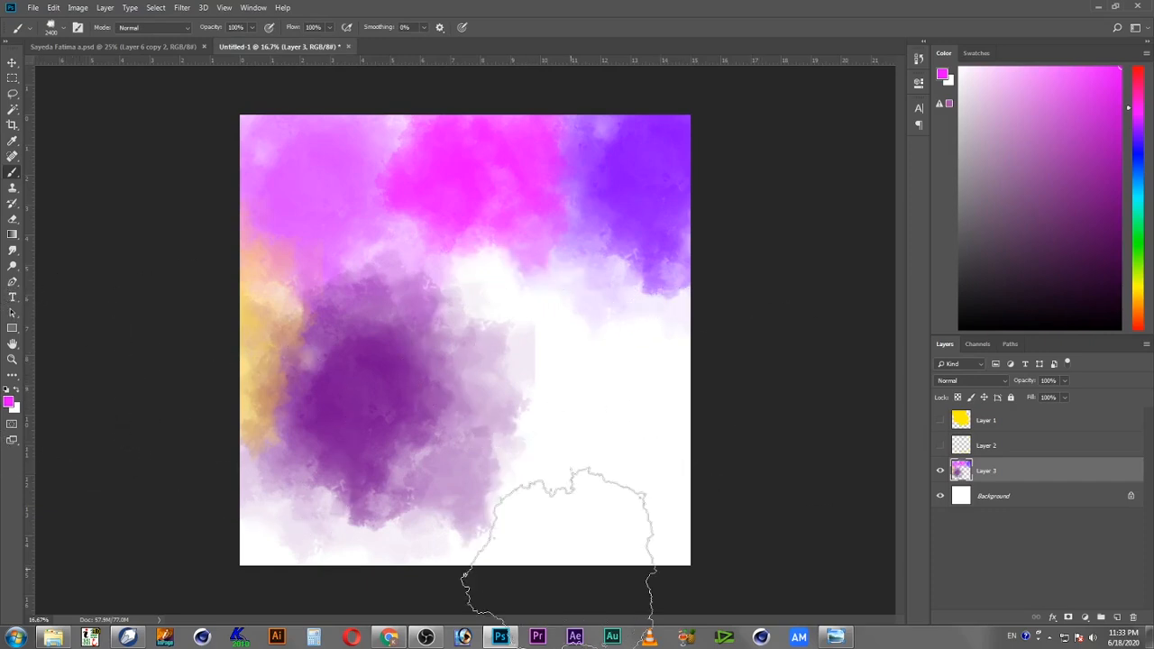
pyautogui.click(562, 554)
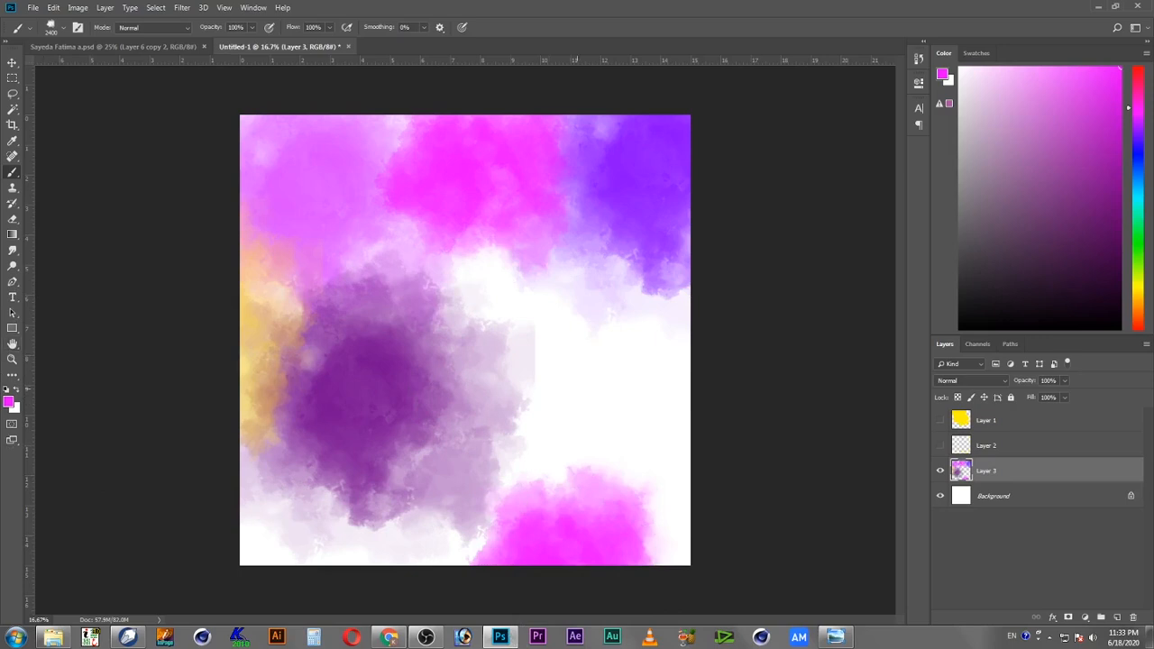
# Step: Pick a different powder brush preset and stamp a magenta splotch over the canvas's bottom-left corner
pyautogui.rightClick(545, 305)
pyautogui.click(612, 582)
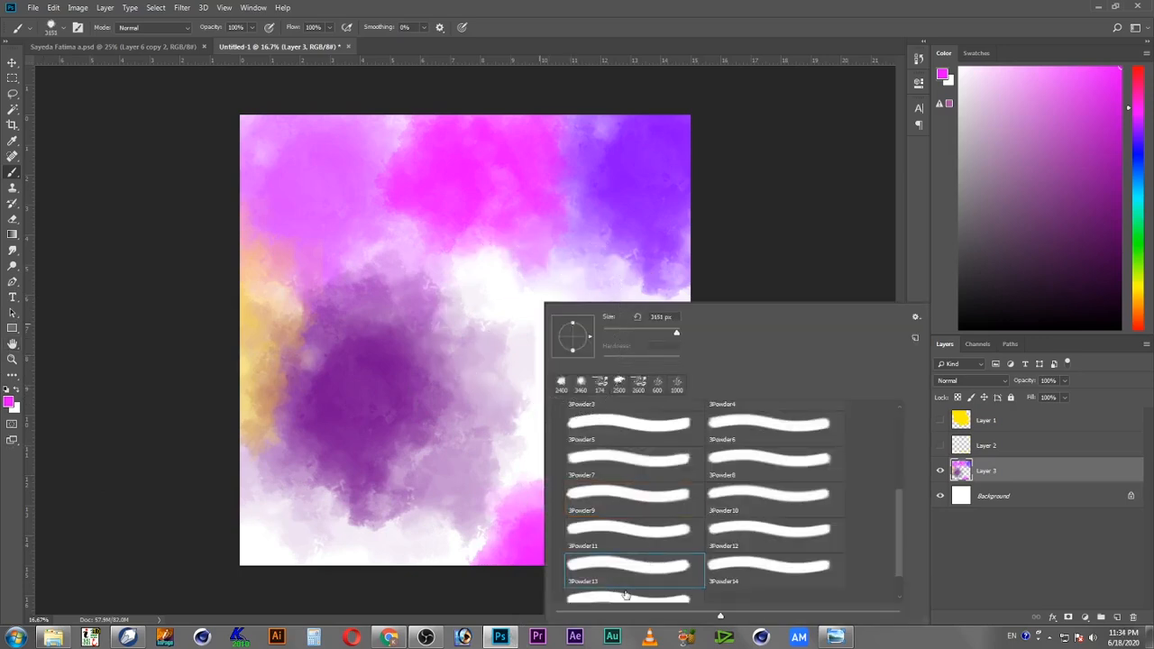
pyautogui.click(198, 555)
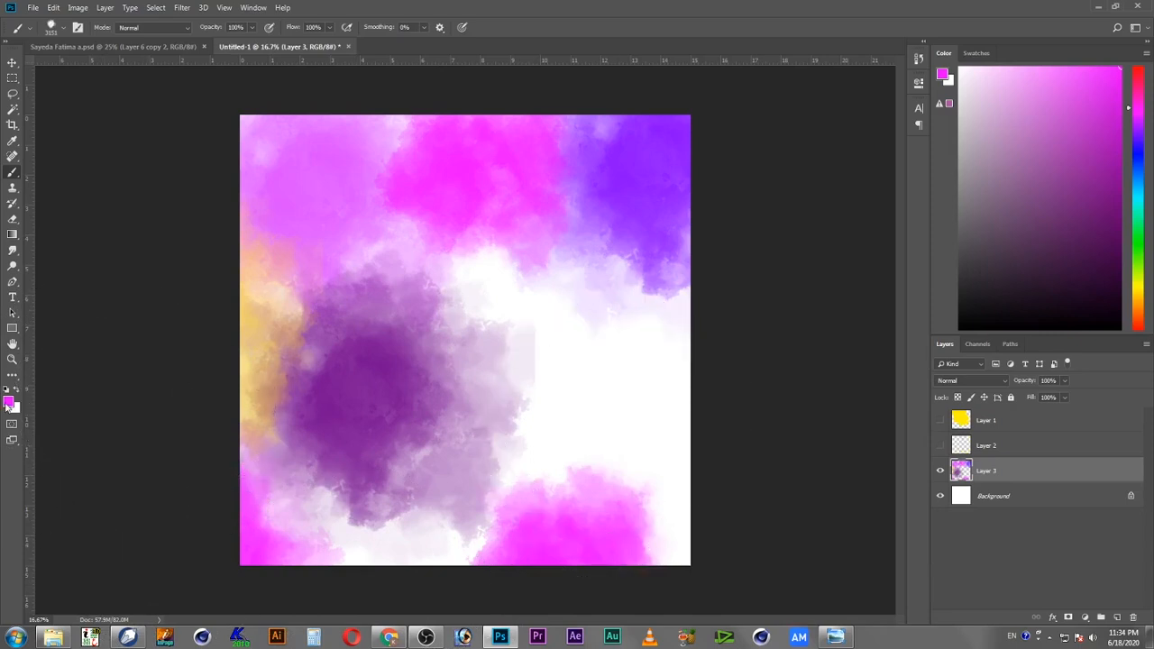
# Step: Sample the violet-blue from the upper-right splotch as foreground color and brush a stroke along the canvas's bottom edge
pyautogui.click(8, 402)
pyautogui.click(665, 150)
pyautogui.click(546, 80)
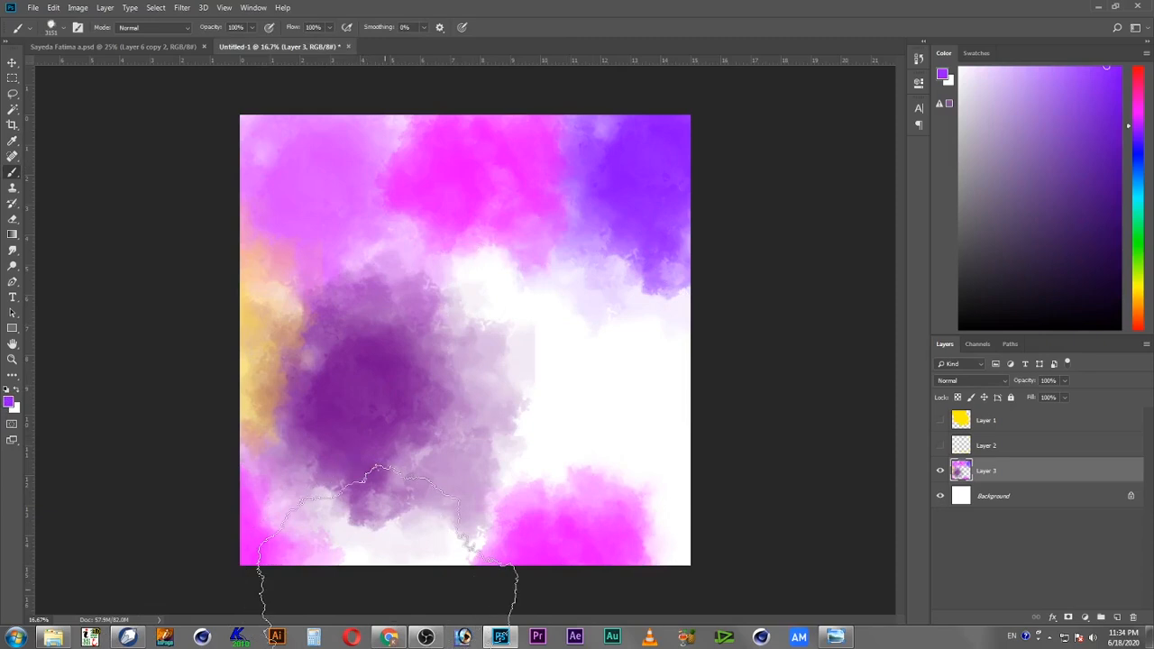
pyautogui.moveTo(372, 590); pyautogui.dragTo(496, 622)
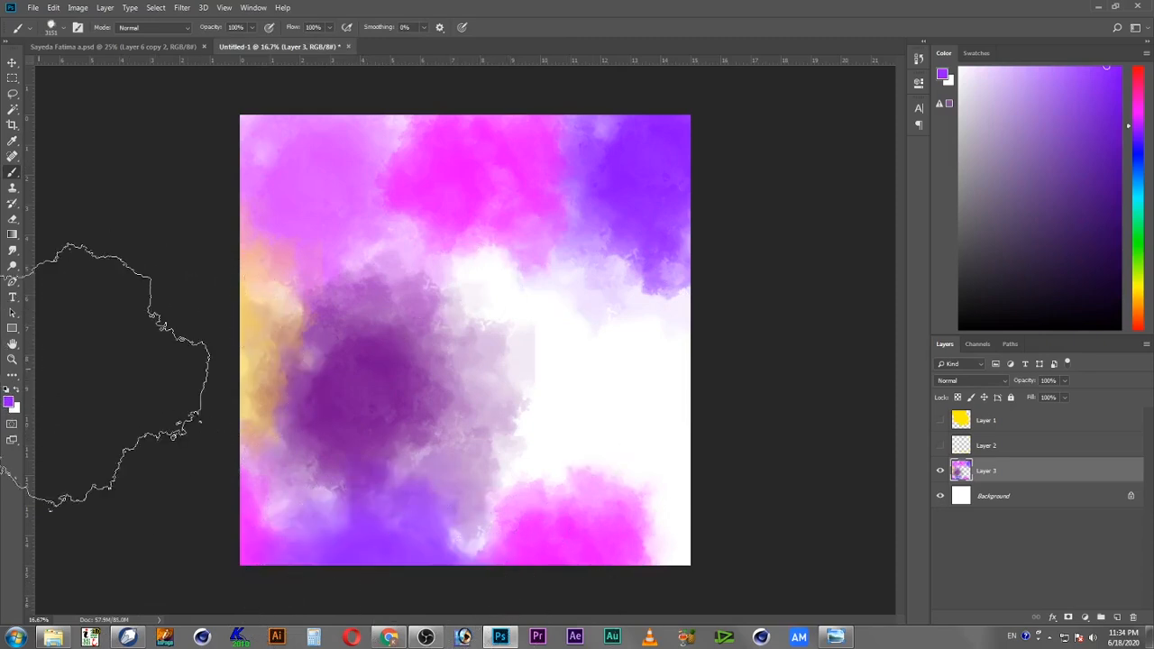
# Step: Add a new empty layer and move it beneath Layer 3
pyautogui.click(1117, 619)
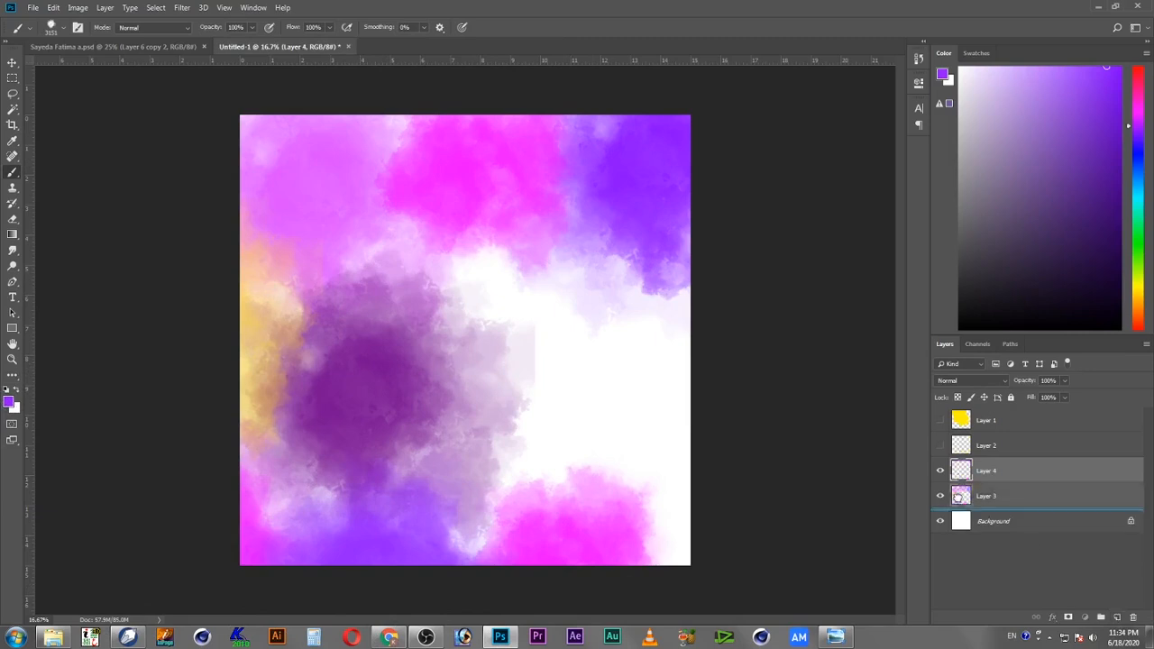
pyautogui.moveTo(967, 476); pyautogui.dragTo(996, 513)
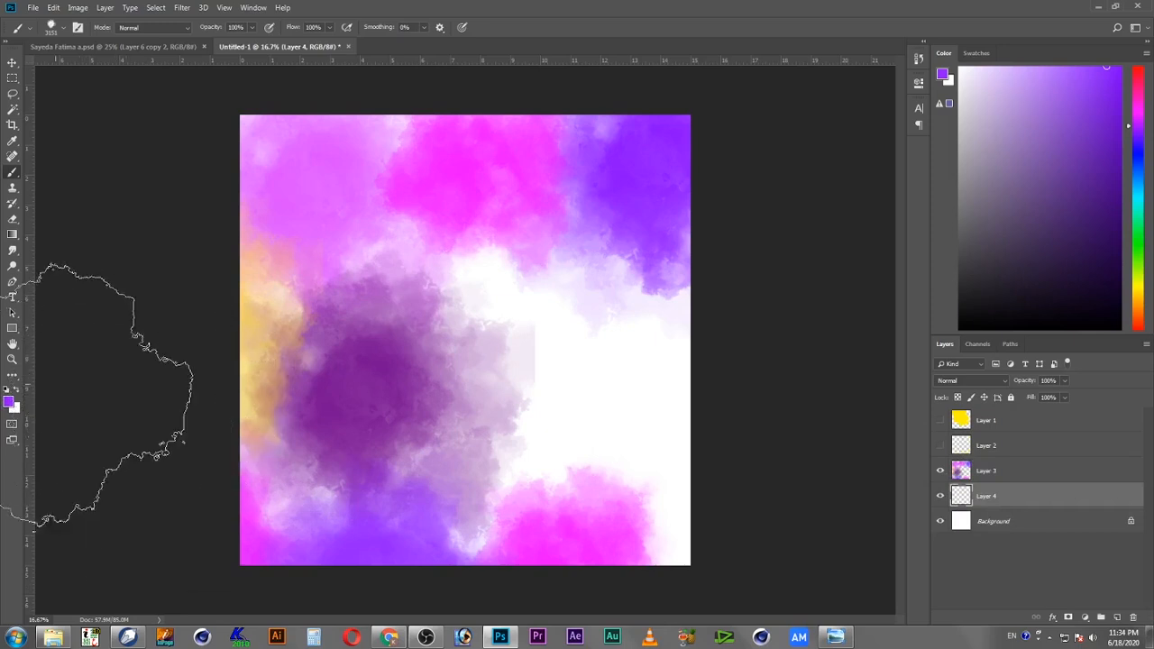
# Step: Try painting a yellow stroke over the canvas's right side on the new layer, then undo it
pyautogui.click(10, 402)
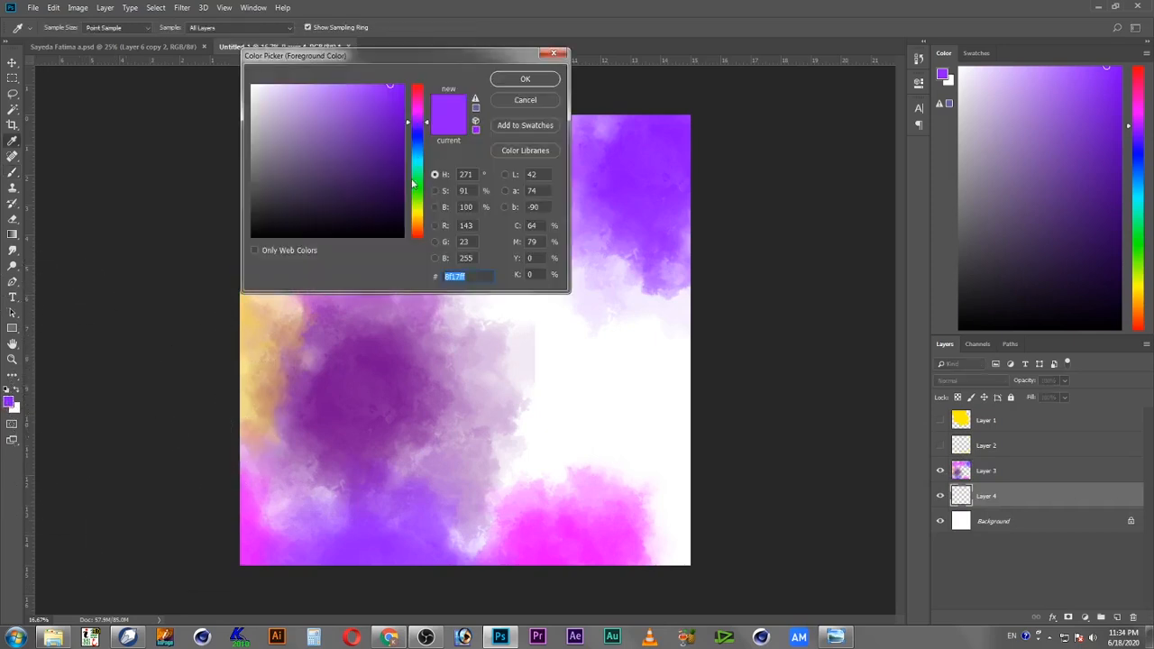
pyautogui.moveTo(413, 184); pyautogui.dragTo(419, 215)
pyautogui.click(510, 80)
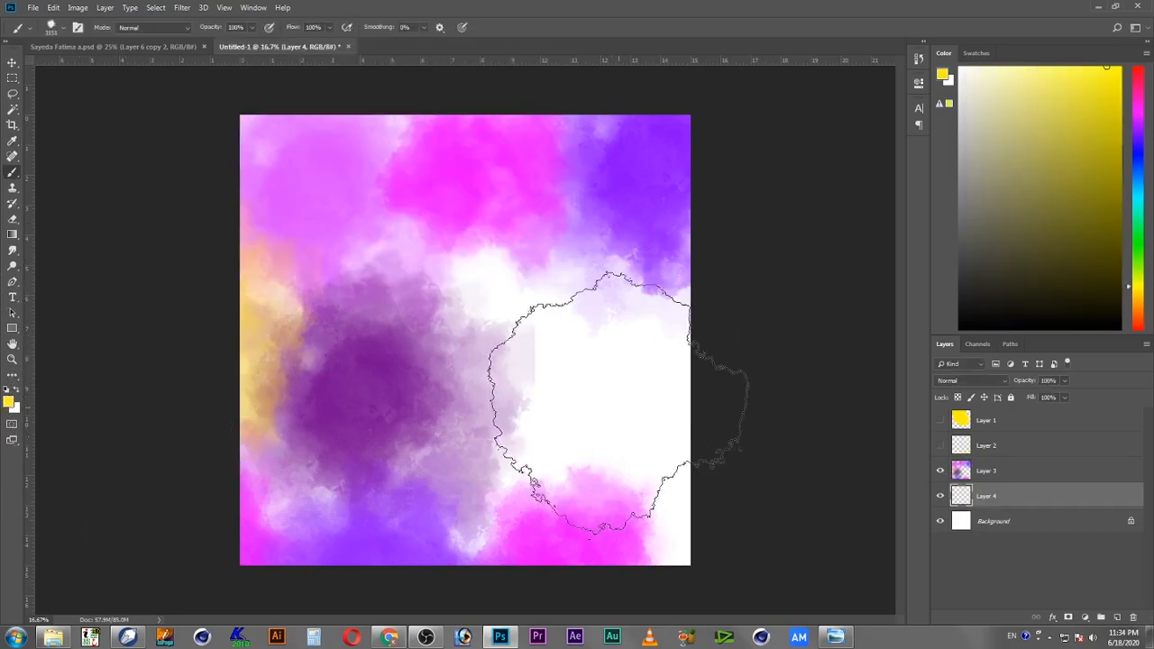
pyautogui.moveTo(621, 401); pyautogui.dragTo(681, 473)
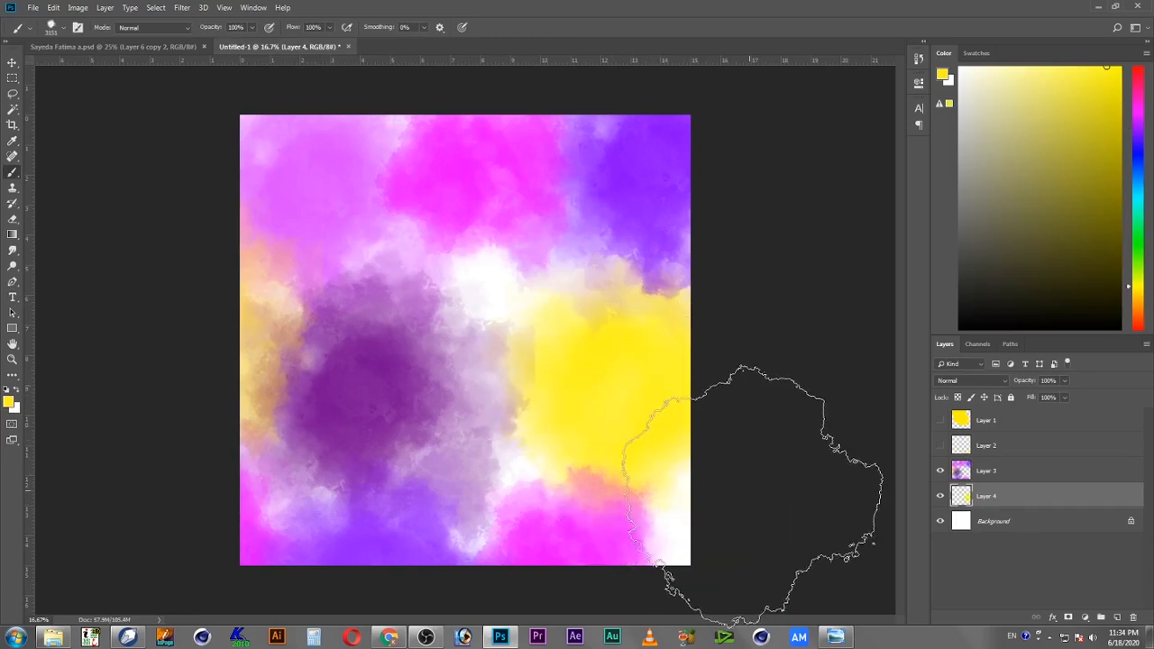
pyautogui.hotkey('ctrl', 'z')
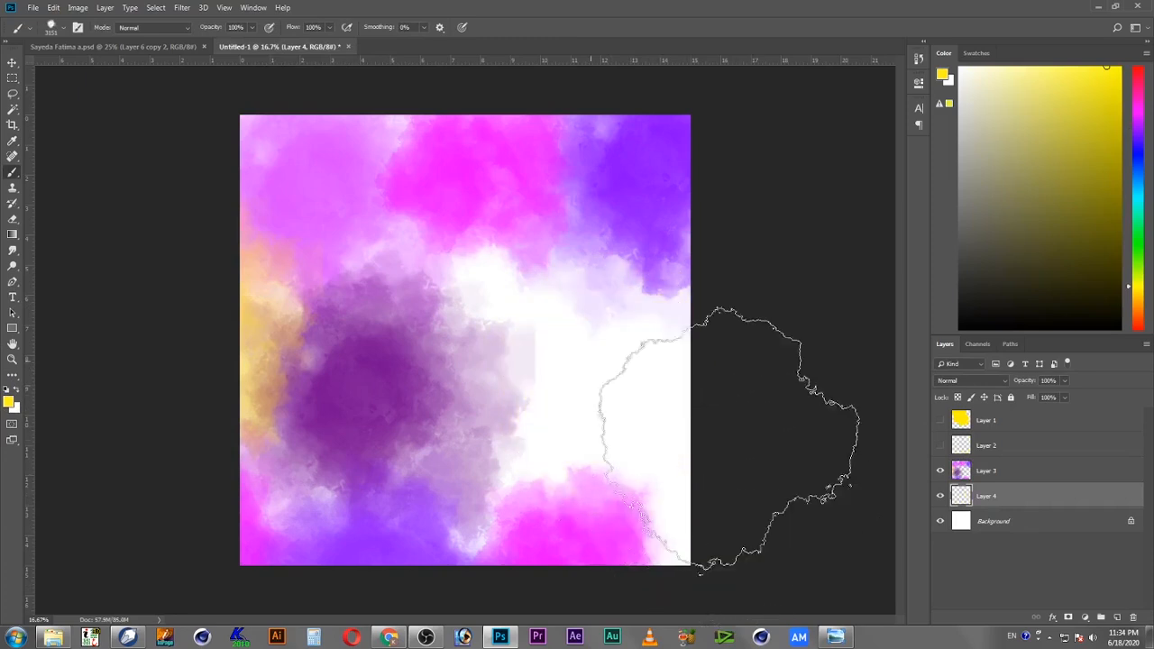
# Step: Set the foreground color to blue 5317ff and stamp blue splotches across the canvas's center, right side and upper-left
pyautogui.click(10, 402)
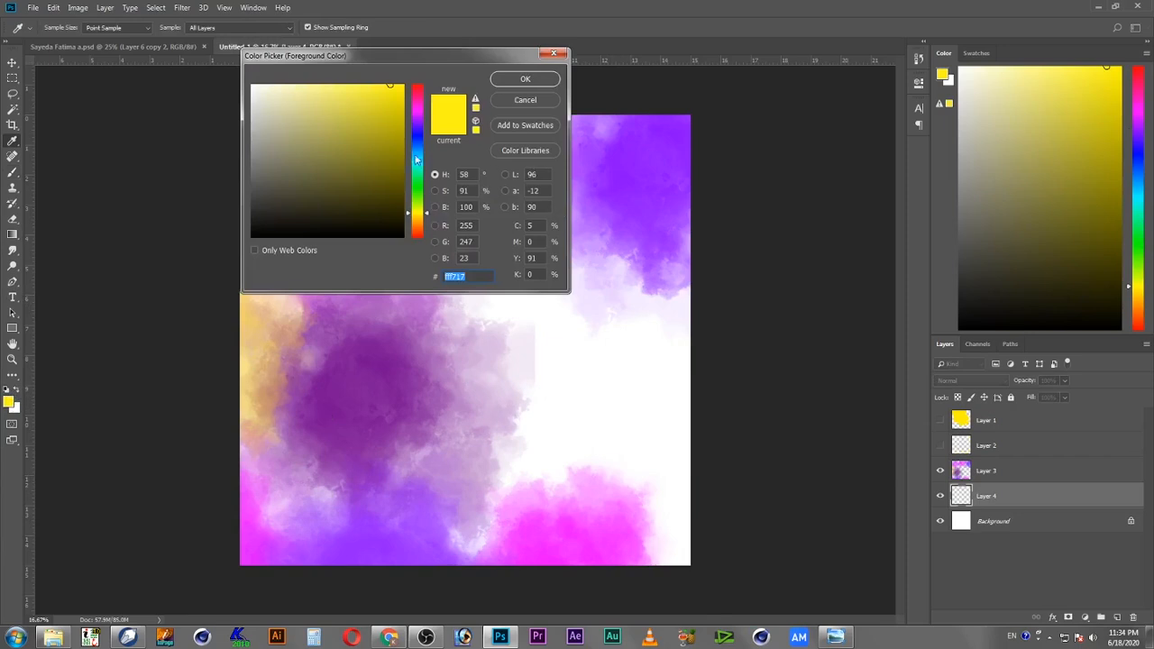
pyautogui.moveTo(417, 159); pyautogui.dragTo(419, 137)
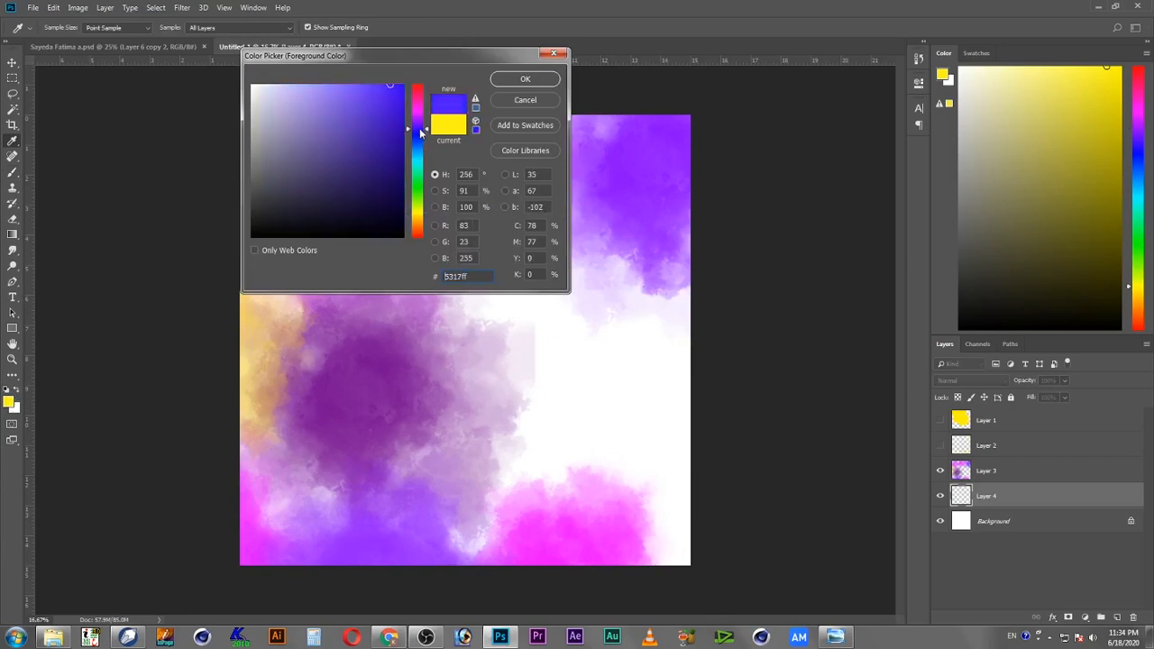
pyautogui.click(525, 78)
pyautogui.click(674, 400)
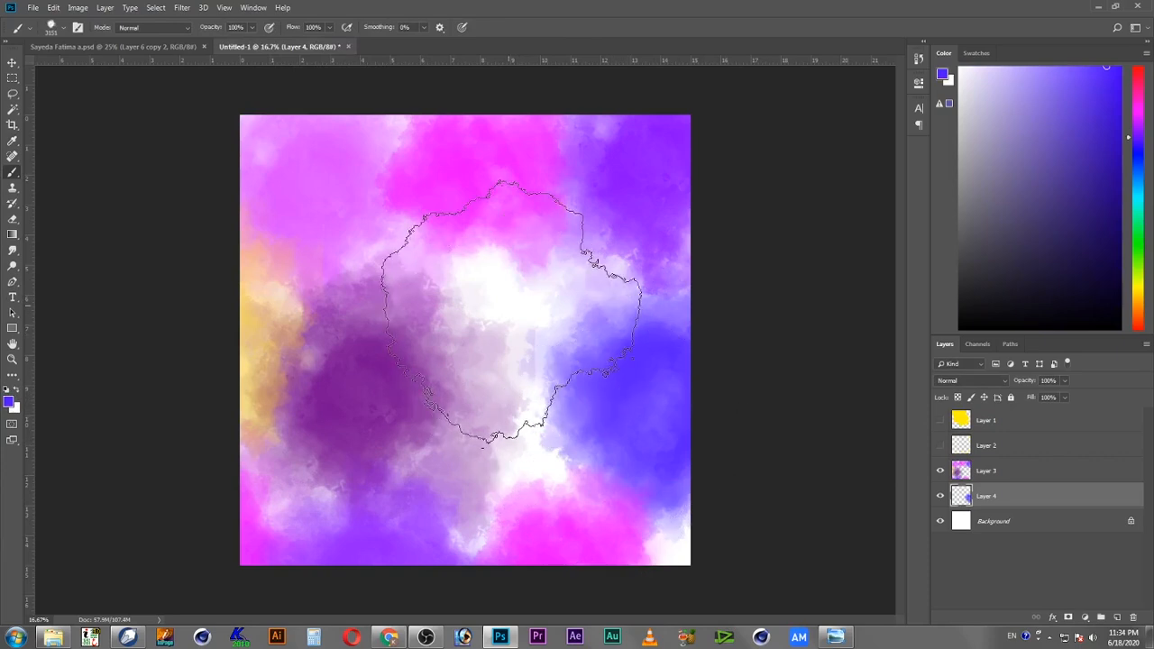
pyautogui.click(521, 341)
pyautogui.click(290, 195)
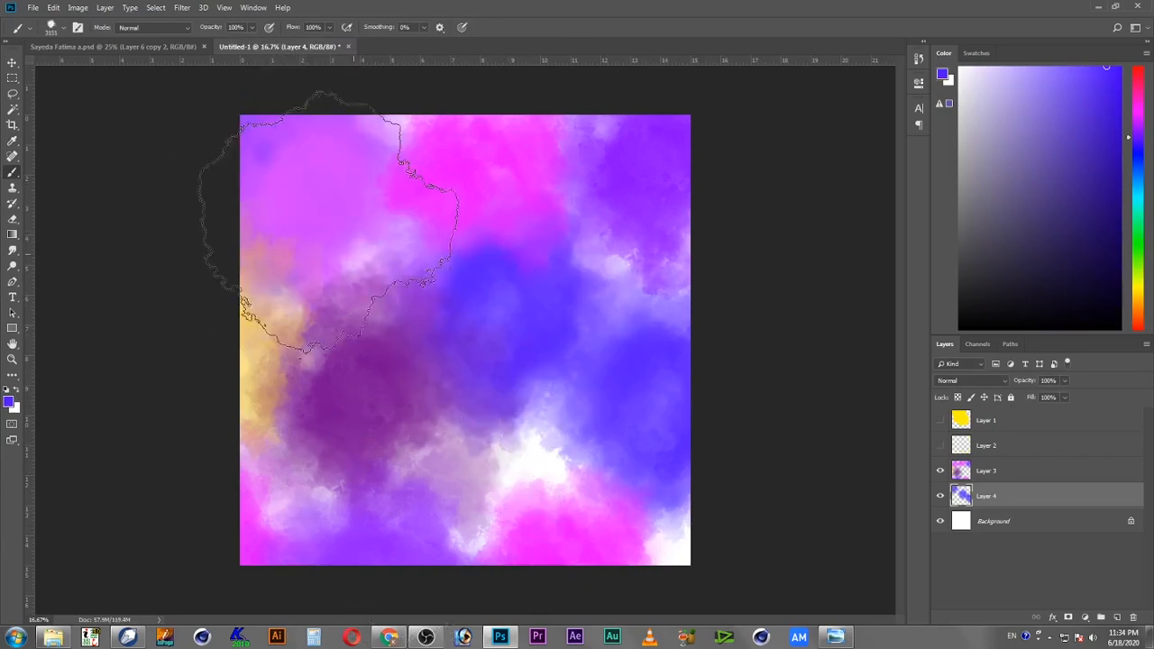
pyautogui.click(433, 265)
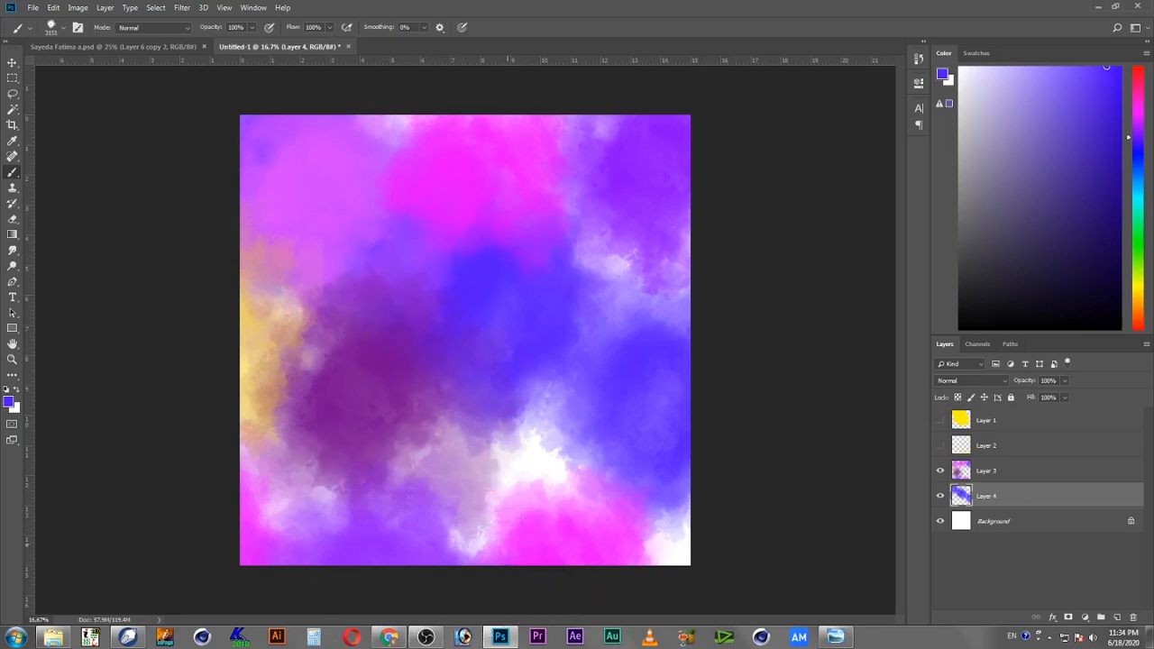
pyautogui.click(465, 505)
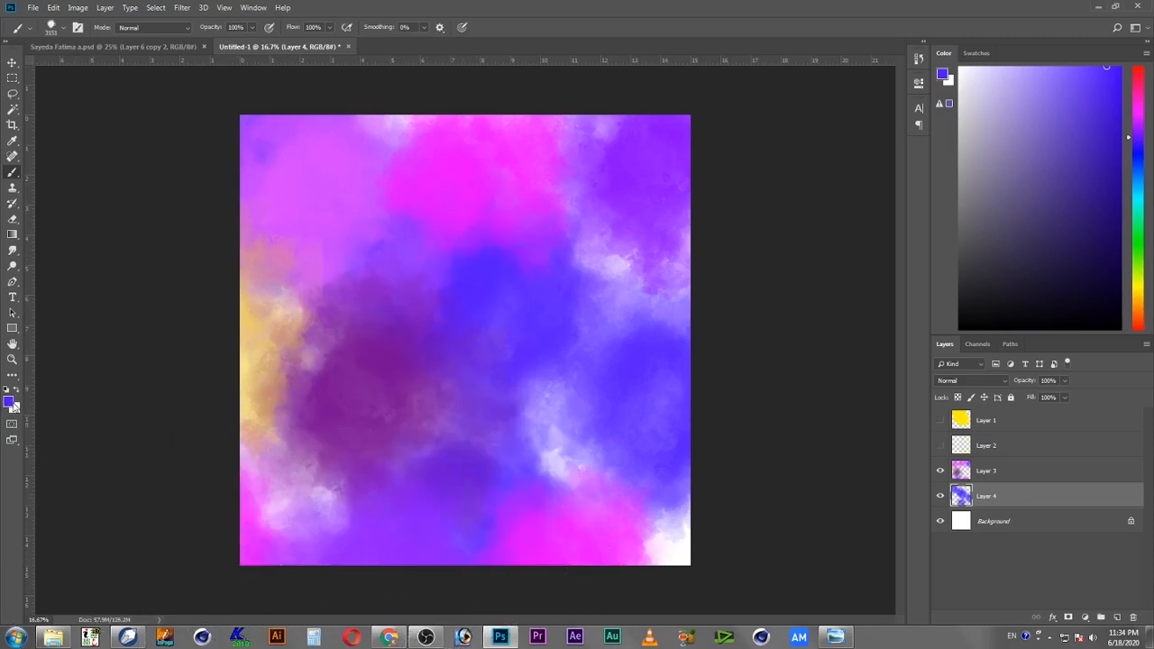
# Step: Set the foreground color to ffd800 and paint yellow splotches at the canvas's bottom-right, bottom-left and top-center
pyautogui.click(11, 404)
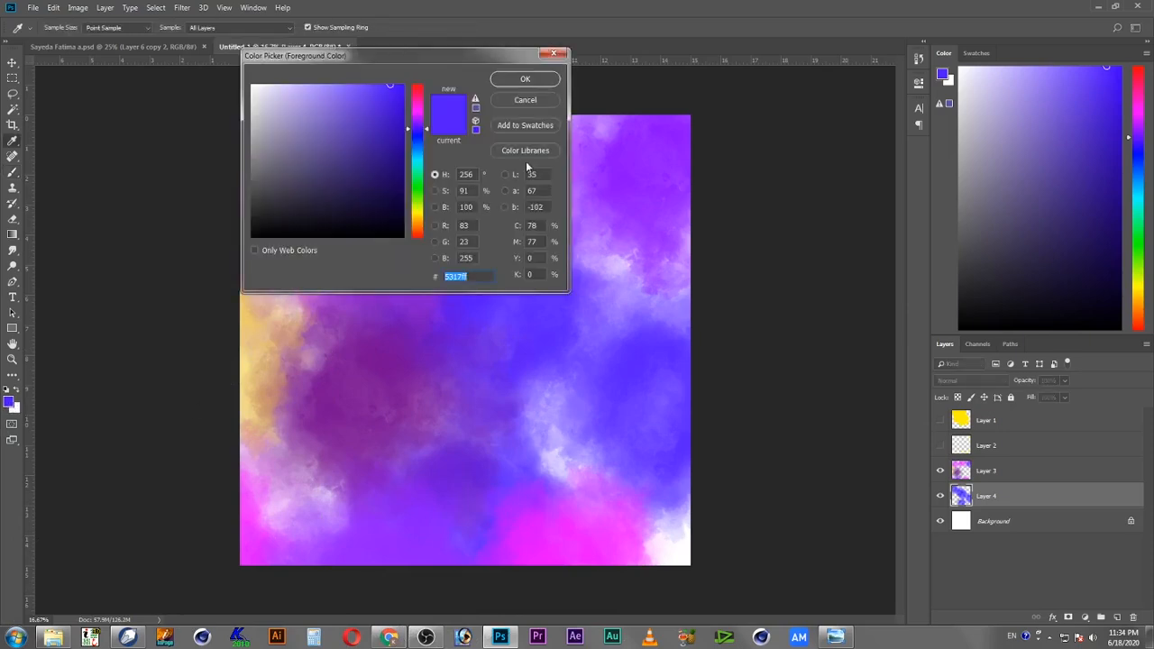
pyautogui.moveTo(420, 229); pyautogui.dragTo(420, 211)
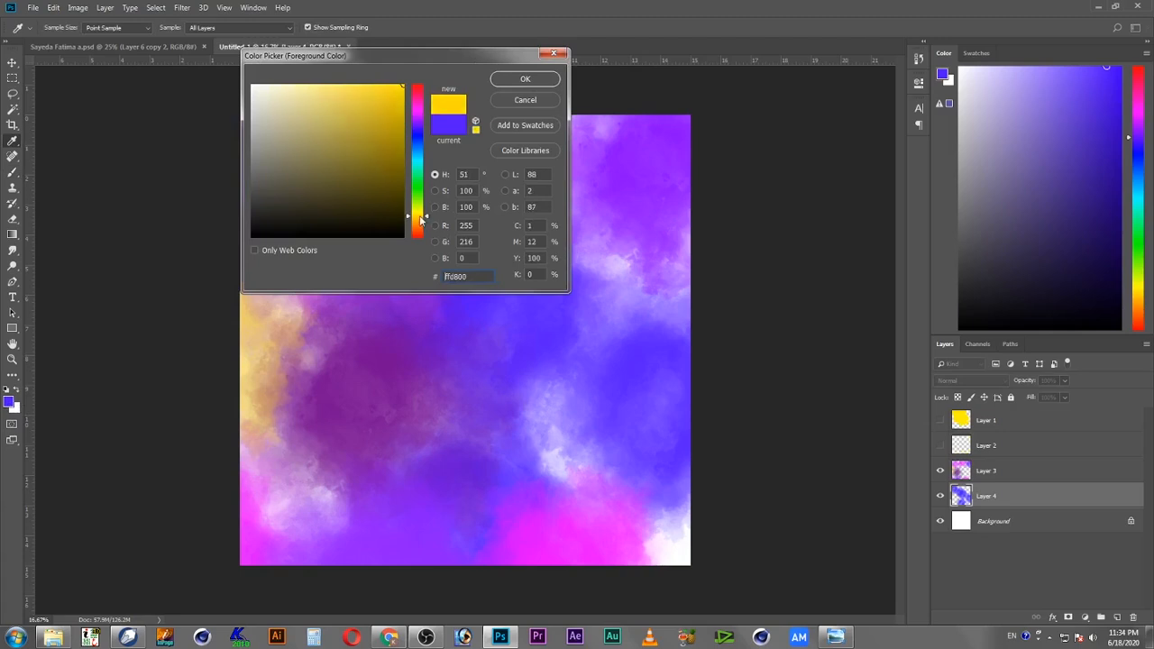
pyautogui.click(525, 78)
pyautogui.moveTo(701, 515)
pyautogui.mouseDown()
pyautogui.moveTo(682, 529)
pyautogui.moveTo(822, 528)
pyautogui.mouseUp()
pyautogui.moveTo(326, 481)
pyautogui.mouseDown()
pyautogui.moveTo(266, 443)
pyautogui.moveTo(260, 475)
pyautogui.moveTo(298, 487)
pyautogui.mouseUp()
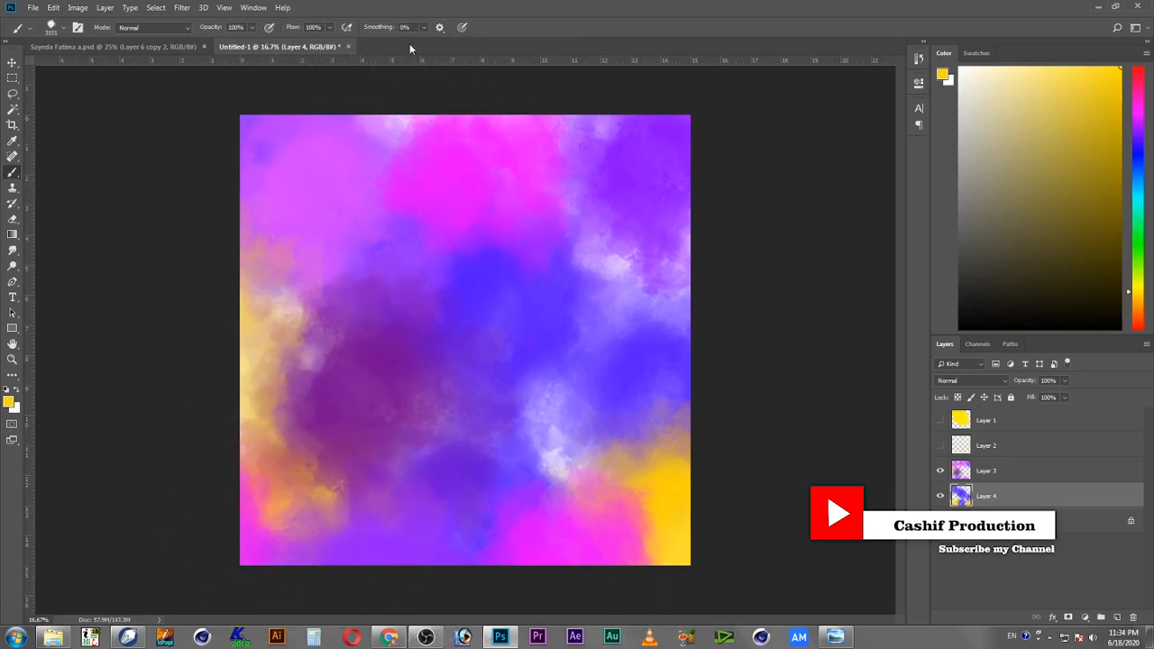
pyautogui.click(388, 90)
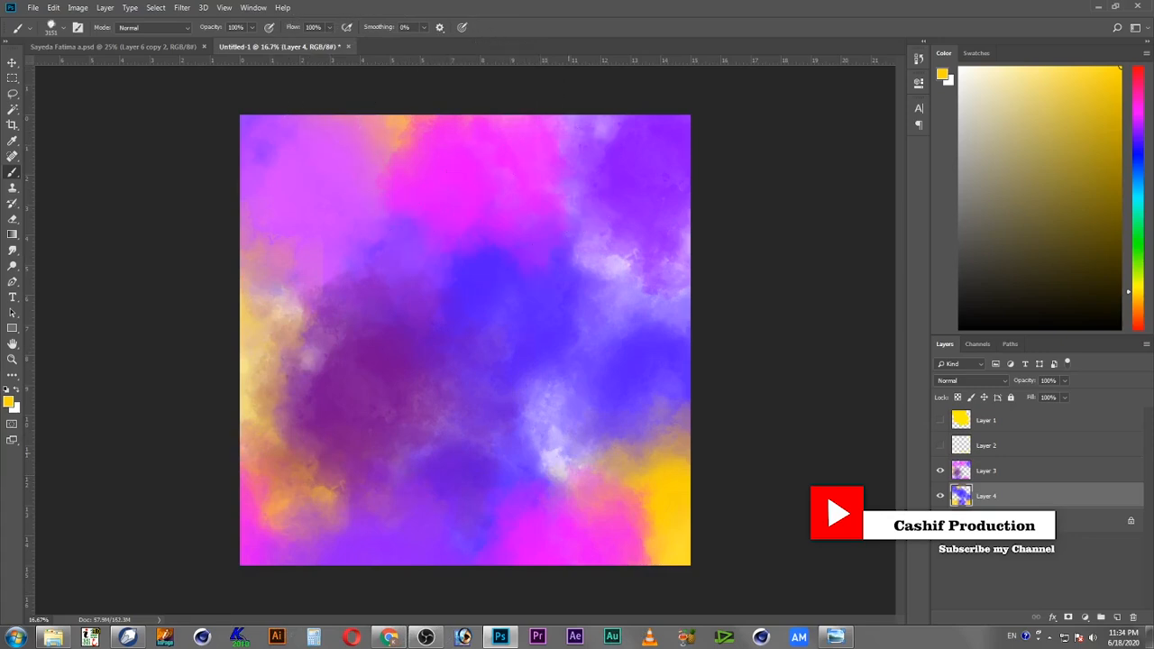
# Step: Sample a purple from the canvas's upper-right as the foreground color
pyautogui.click(13, 65)
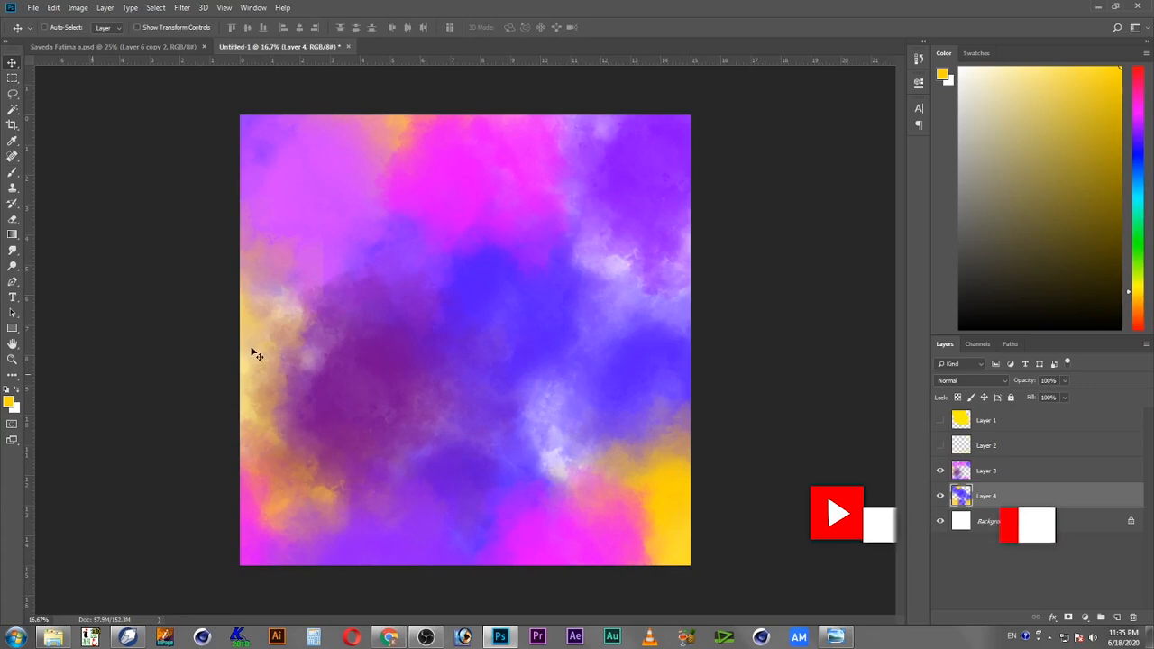
pyautogui.click(9, 402)
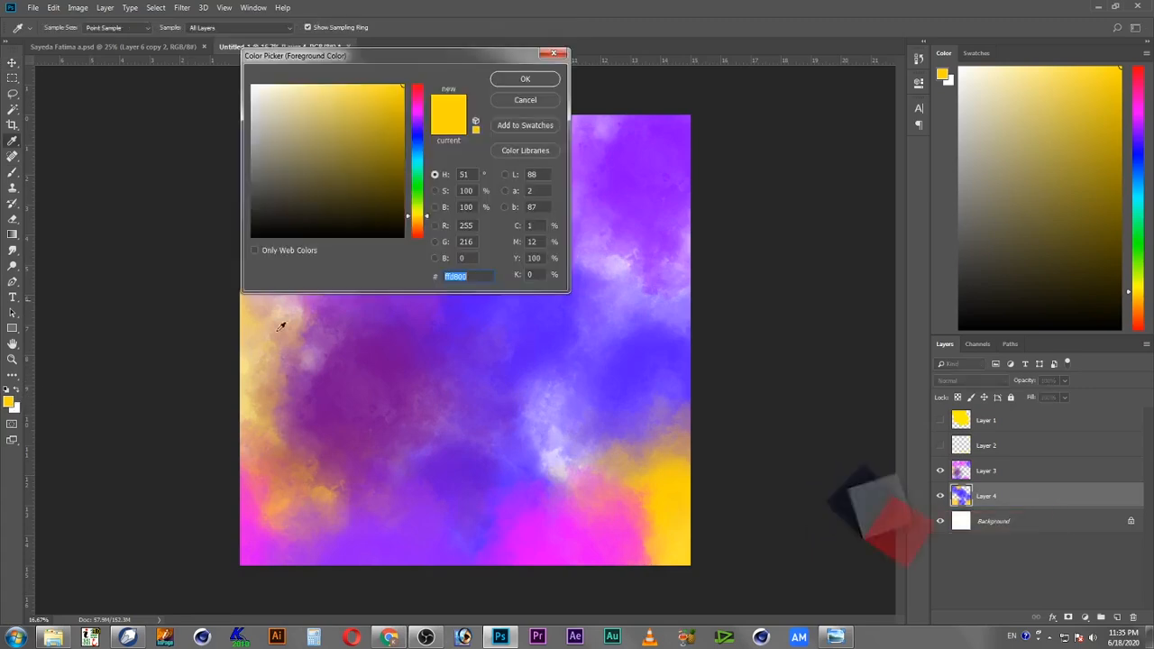
pyautogui.click(652, 182)
pyautogui.click(526, 79)
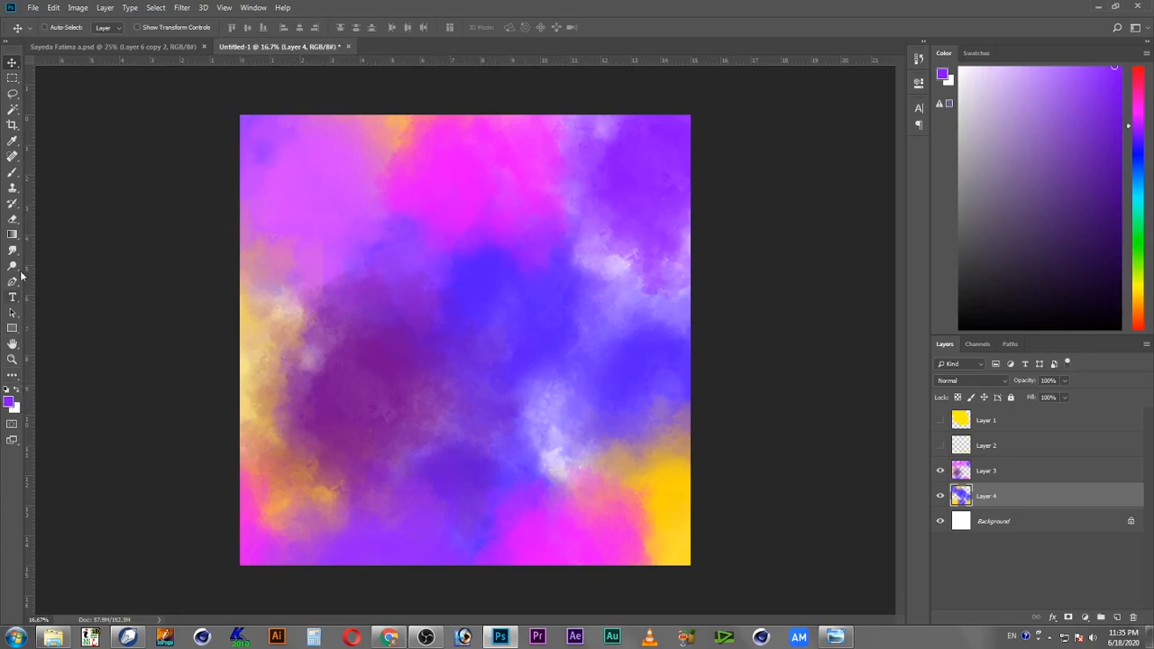
# Step: Switch to the Brush tool, pick a JPowder brush preset and shrink the brush to about 900 px
pyautogui.click(12, 175)
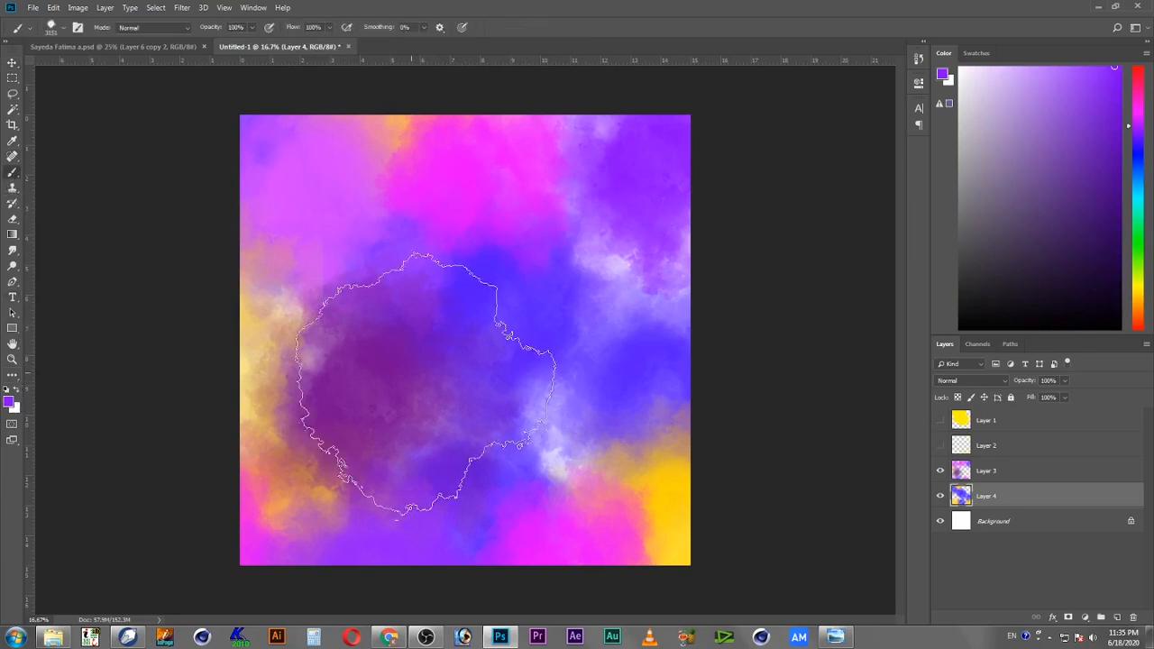
pyautogui.rightClick(415, 305)
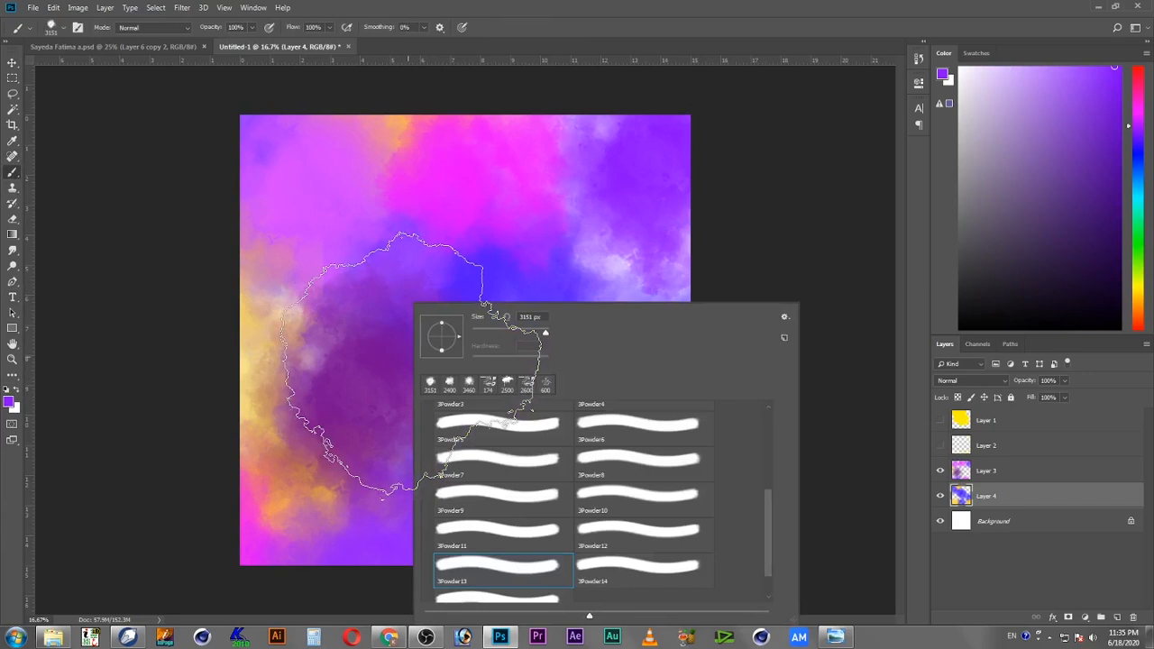
pyautogui.click(478, 429)
pyautogui.click(494, 88)
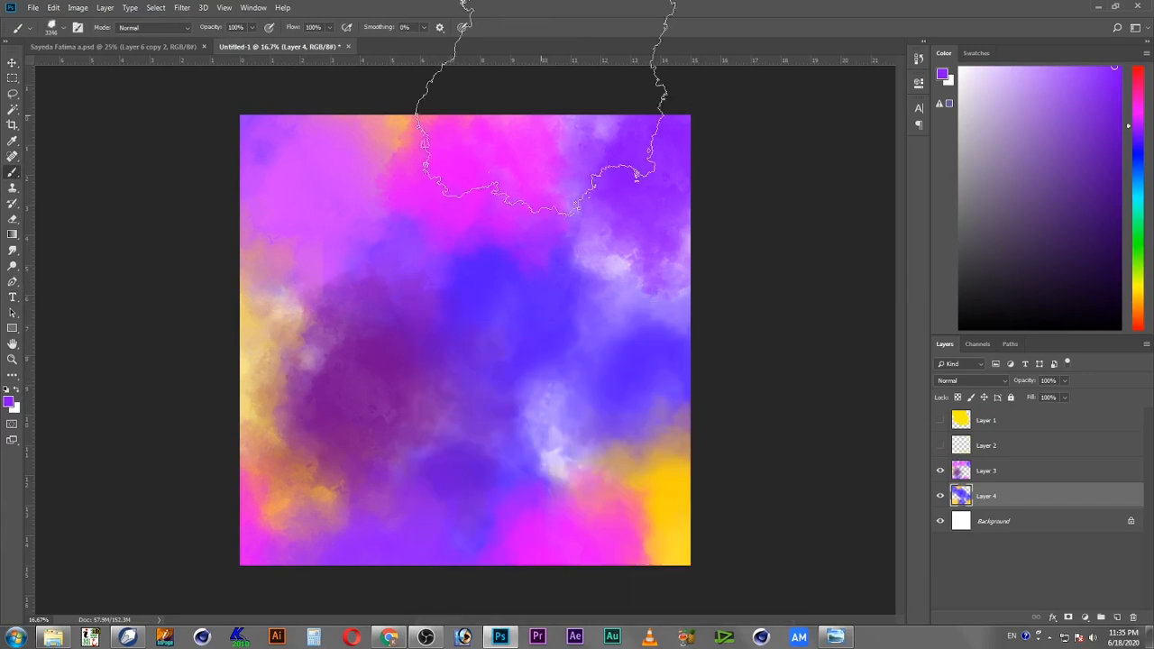
pyautogui.press('p')
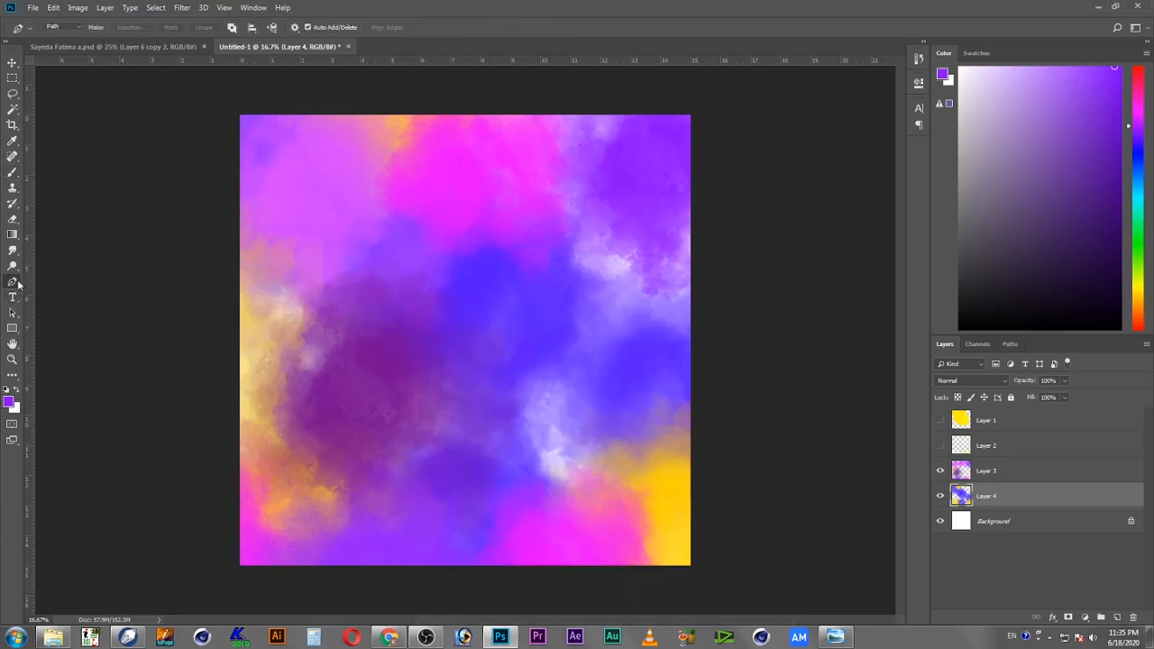
pyautogui.click(12, 172)
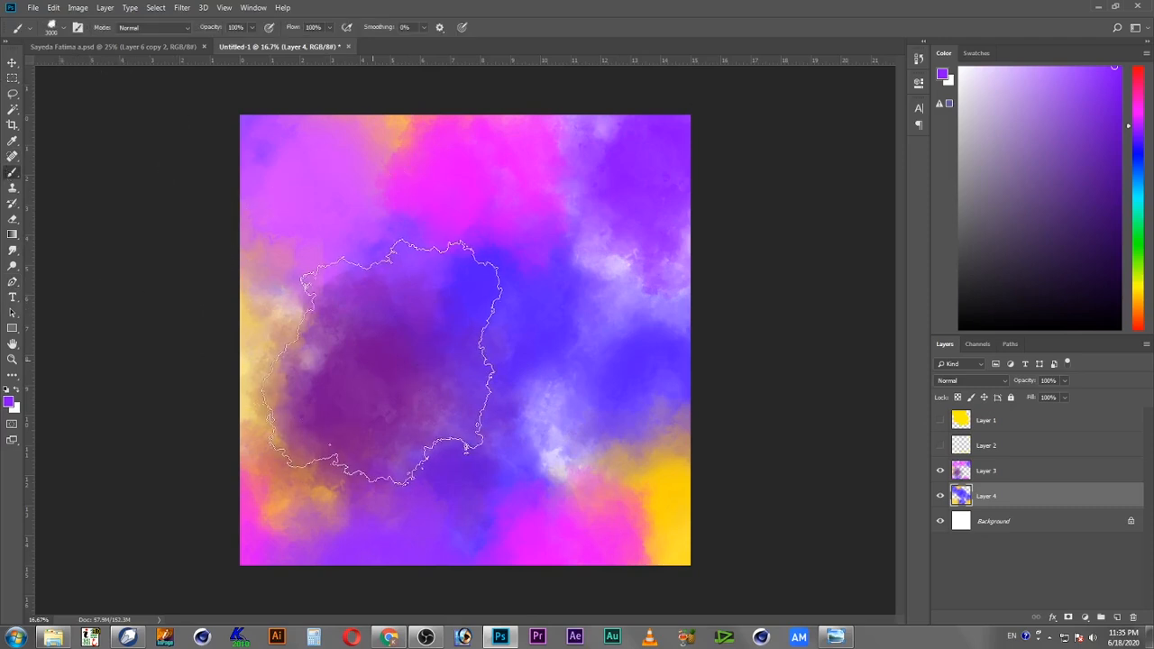
pyautogui.press('[')
pyautogui.press('[')
pyautogui.press('[')
pyautogui.press('[')
pyautogui.press('[')
pyautogui.press('[')
pyautogui.press('[')
pyautogui.press('[')
pyautogui.press('[')
pyautogui.press('[')
pyautogui.press('[')
pyautogui.press('[')
pyautogui.press('[')
pyautogui.press('[')
pyautogui.press('[')
pyautogui.press('[')
pyautogui.press('[')
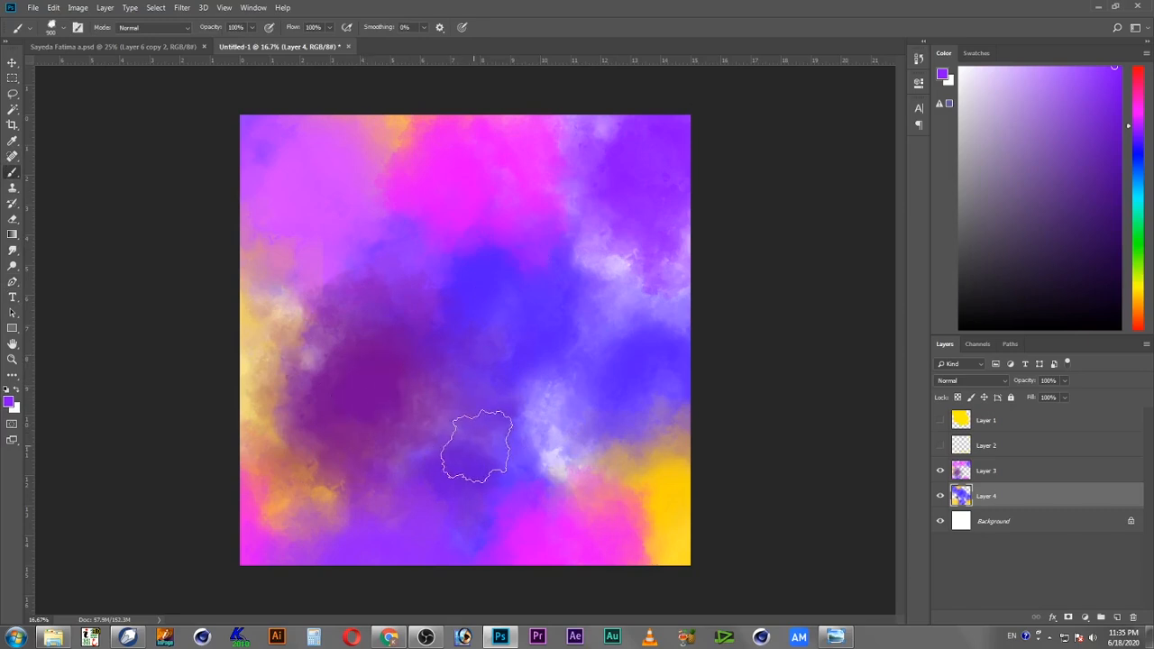
# Step: Set the foreground color to yellow ffeb0b and stamp a yellow splotch on Layer 3 at the canvas's left-center
pyautogui.click(9, 405)
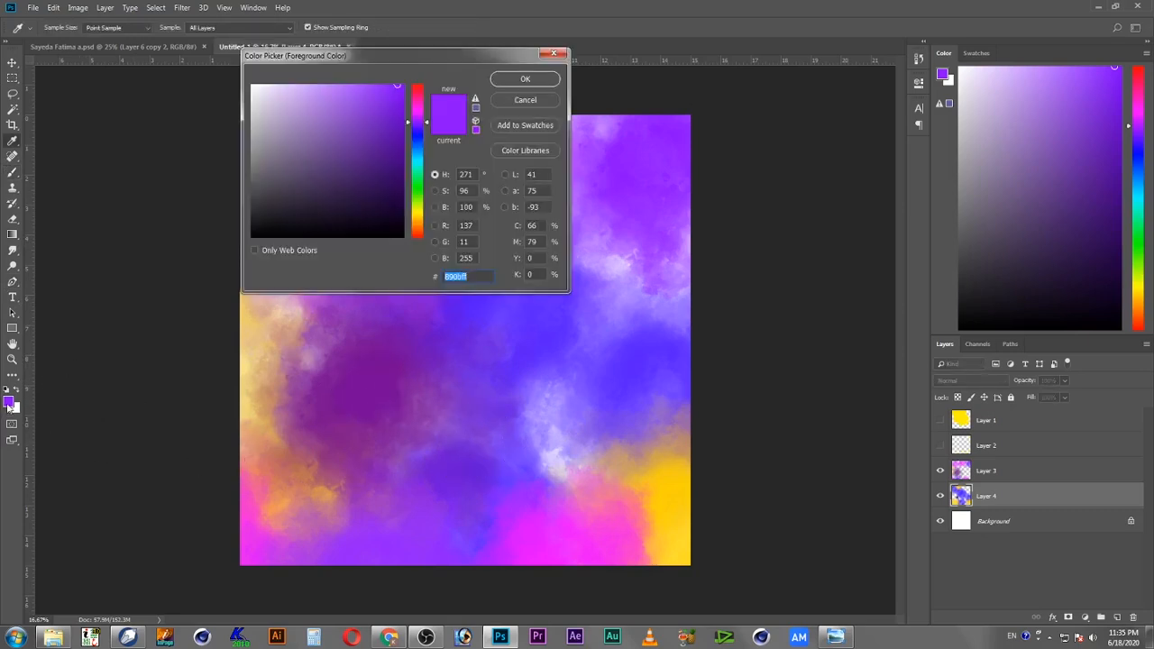
pyautogui.moveTo(420, 186); pyautogui.dragTo(421, 218)
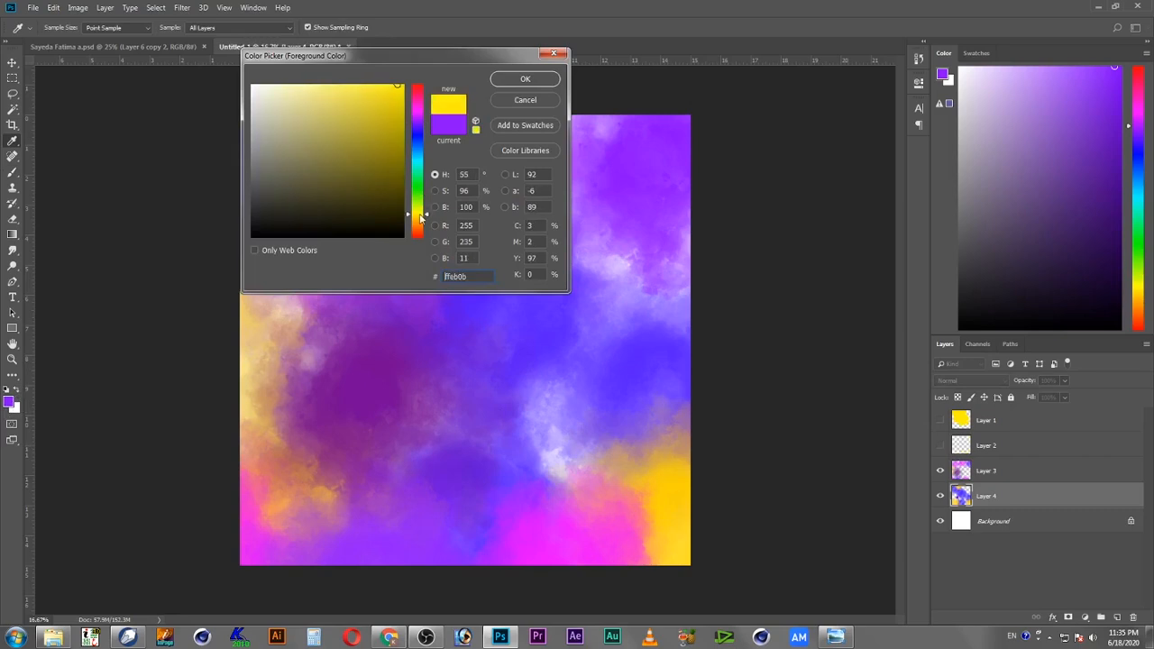
pyautogui.click(537, 79)
pyautogui.click(1003, 473)
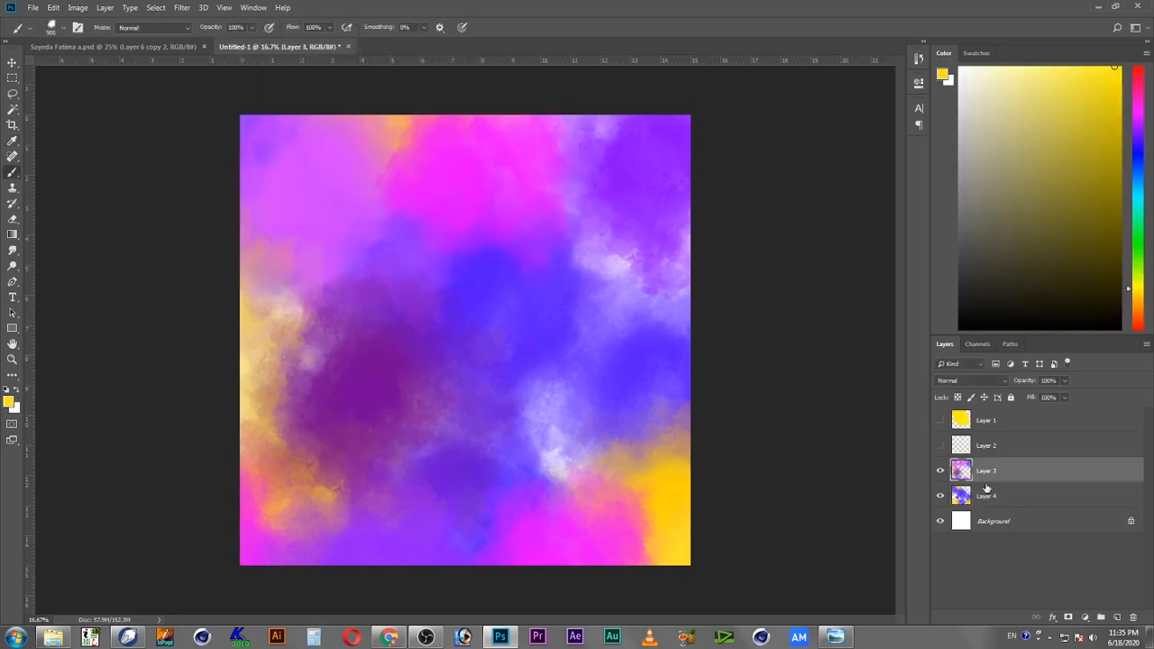
pyautogui.click(362, 388)
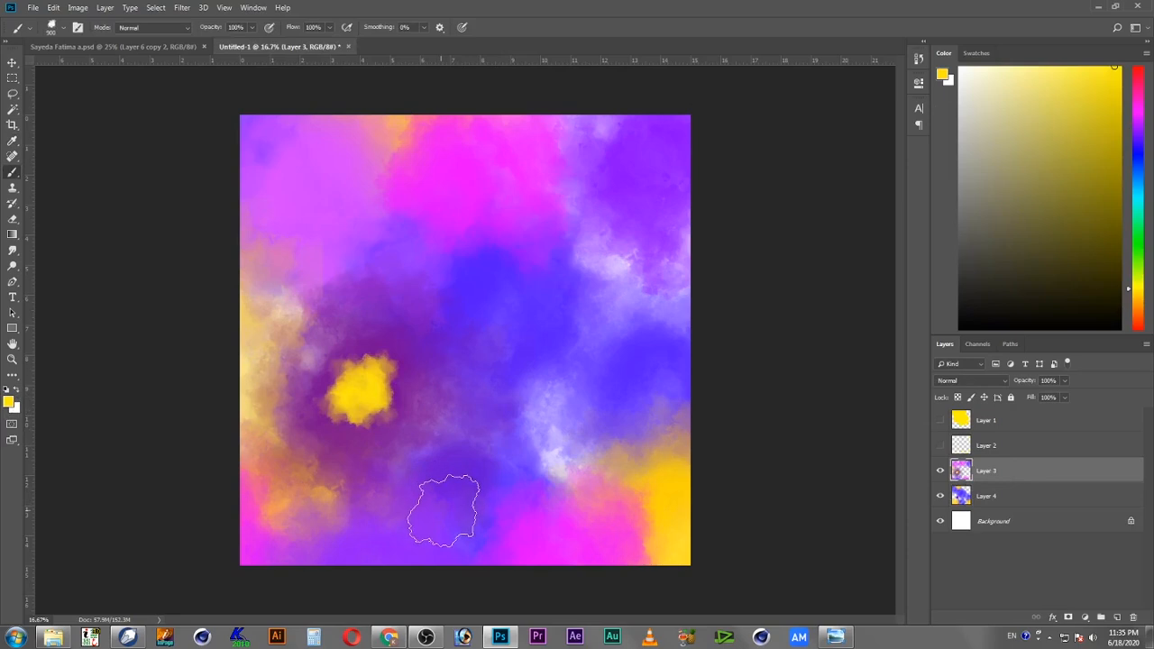
# Step: Shrink the brush, switch to Layer 4 and paint a yellow splotch along the canvas's upper-right edge
pyautogui.press('[')
pyautogui.press('[')
pyautogui.press('[')
pyautogui.press('[')
pyautogui.press('[')
pyautogui.press('[')
pyautogui.press('[')
pyautogui.click(1025, 495)
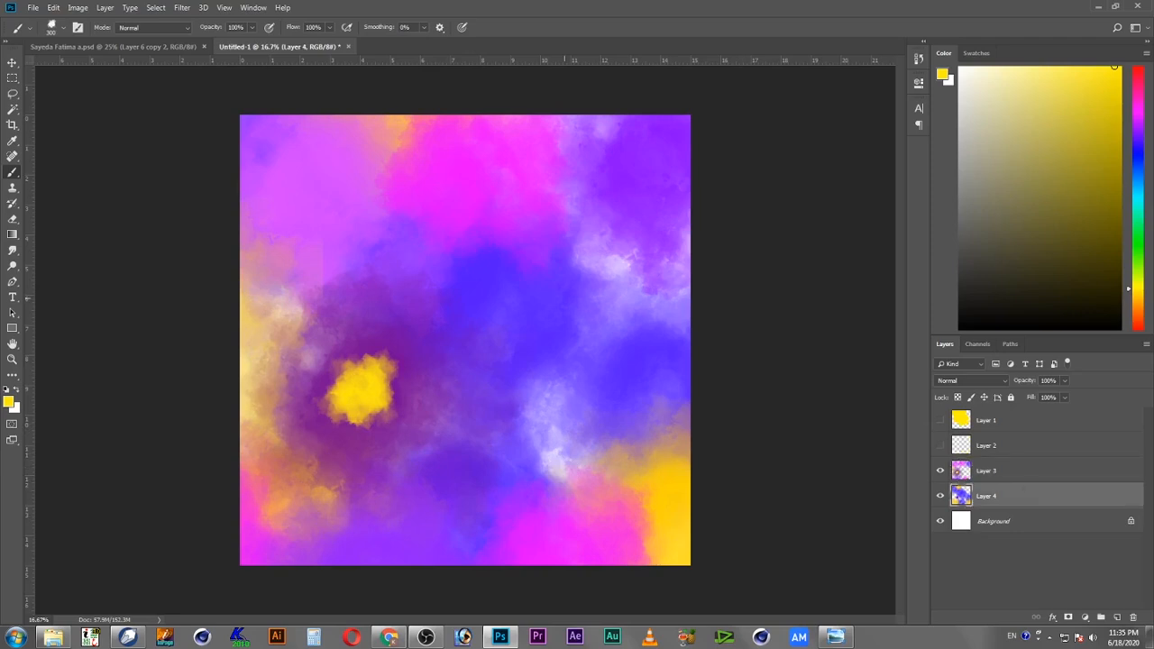
pyautogui.moveTo(607, 278)
pyautogui.mouseDown()
pyautogui.moveTo(617, 269)
pyautogui.moveTo(654, 291)
pyautogui.moveTo(630, 240)
pyautogui.moveTo(552, 260)
pyautogui.mouseUp()
pyautogui.hotkey('ctrl', 'z')
pyautogui.moveTo(636, 287); pyautogui.dragTo(662, 262)
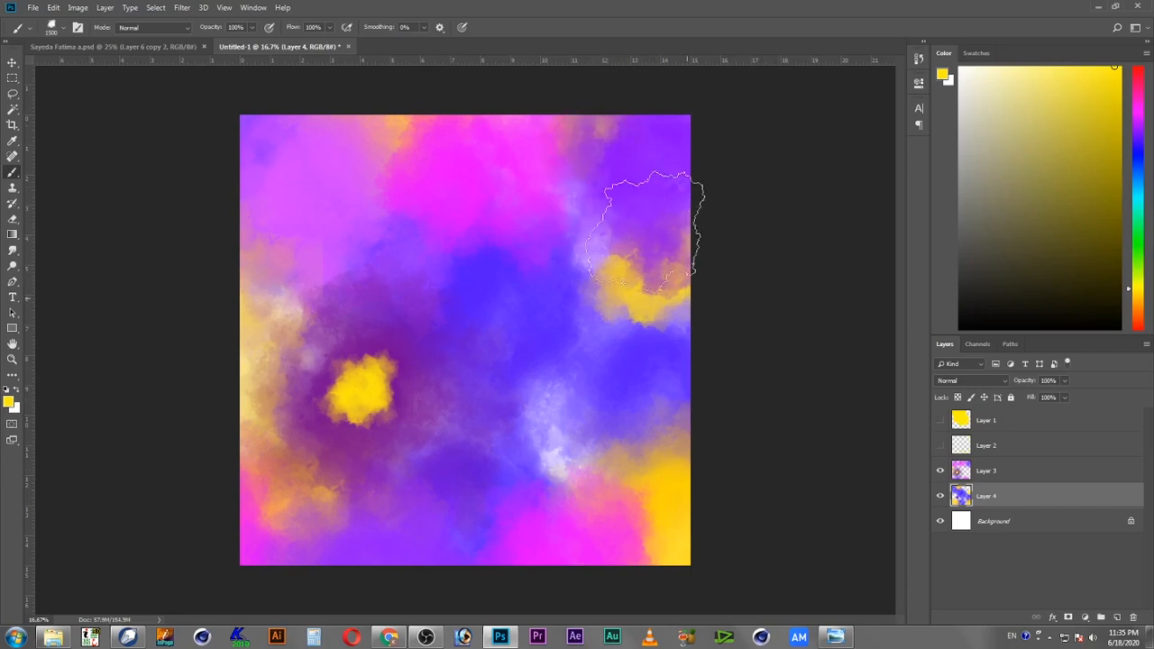
pyautogui.click(564, 429)
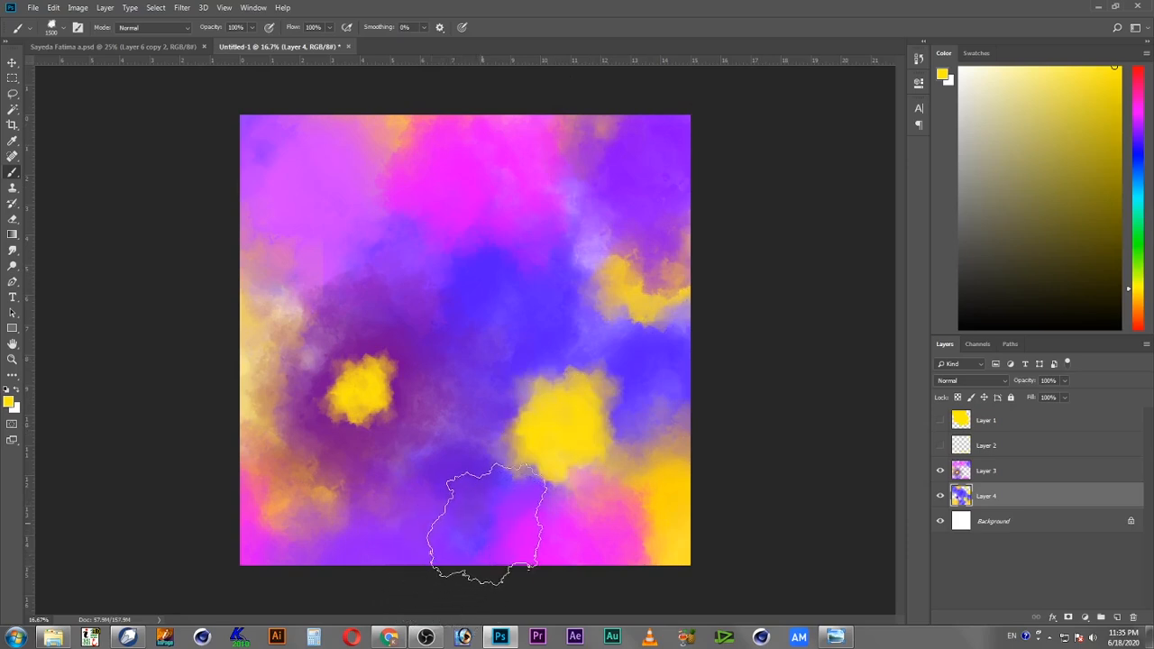
pyautogui.hotkey('ctrl', 'z')
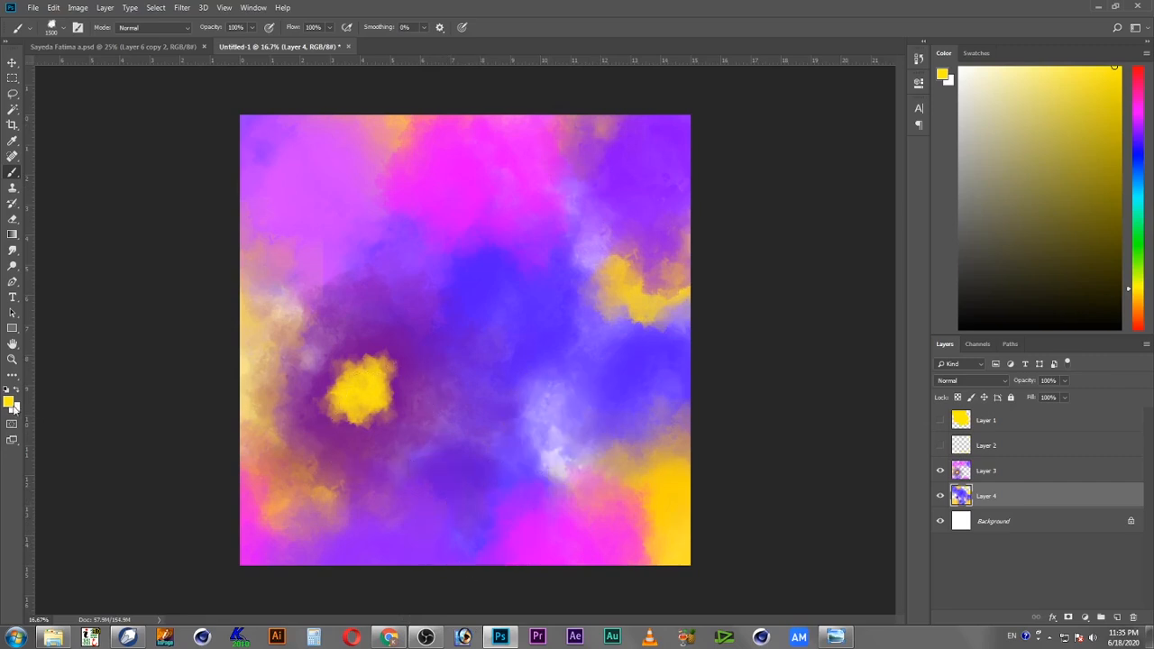
# Step: Set the foreground color to orange ff9b0b and stamp orange splotches on Layer 3 at the canvas's center-left and lower-right center
pyautogui.click(10, 403)
pyautogui.click(417, 226)
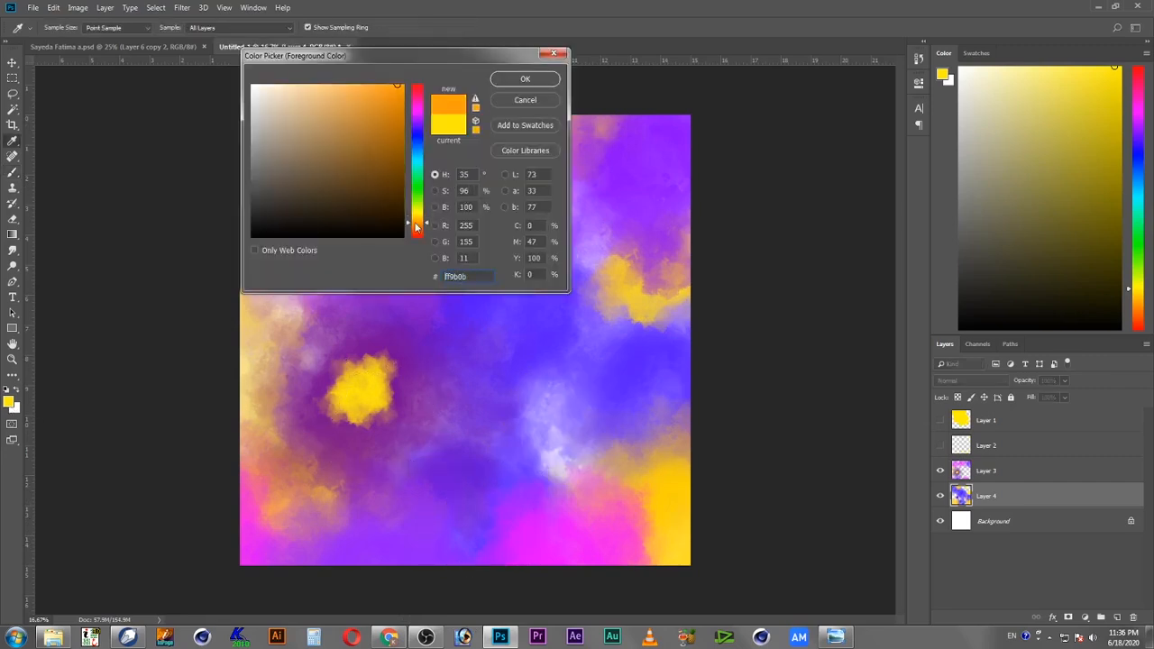
pyautogui.click(528, 79)
pyautogui.click(556, 431)
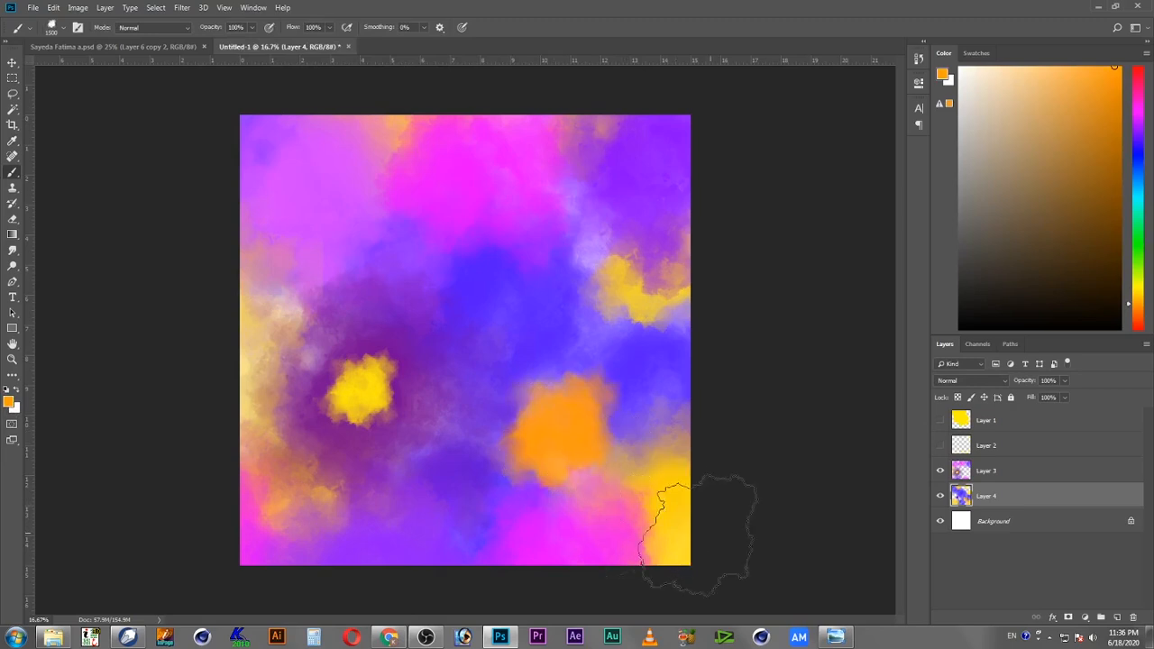
pyautogui.hotkey('ctrl', 'z')
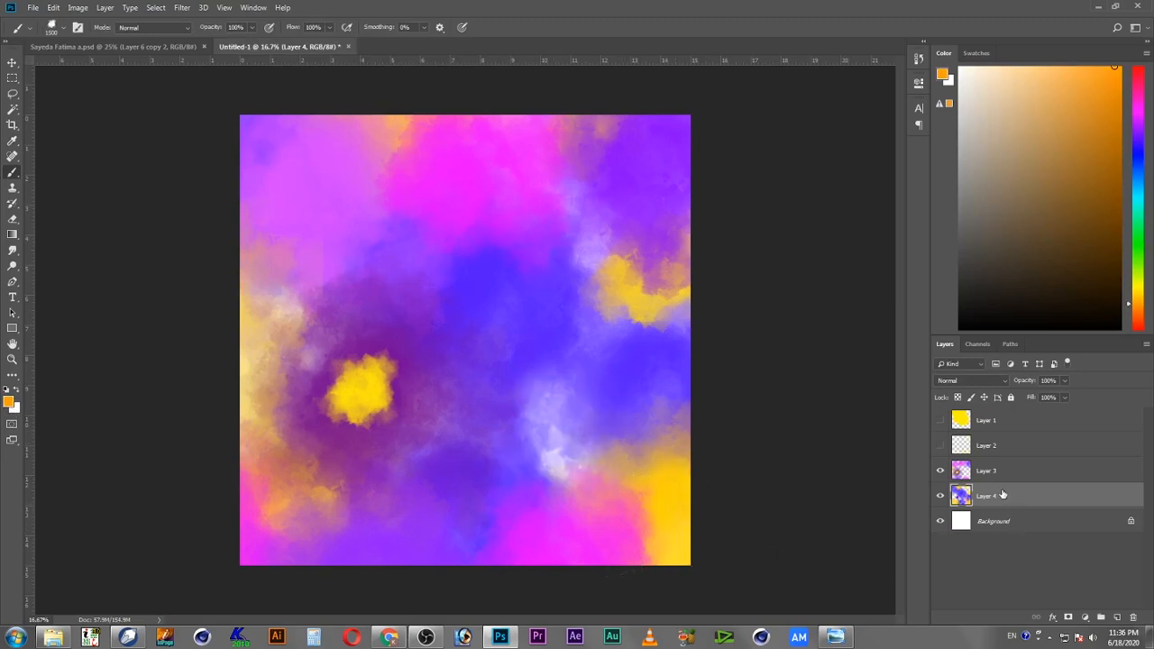
pyautogui.moveTo(1009, 471); pyautogui.dragTo(1003, 507)
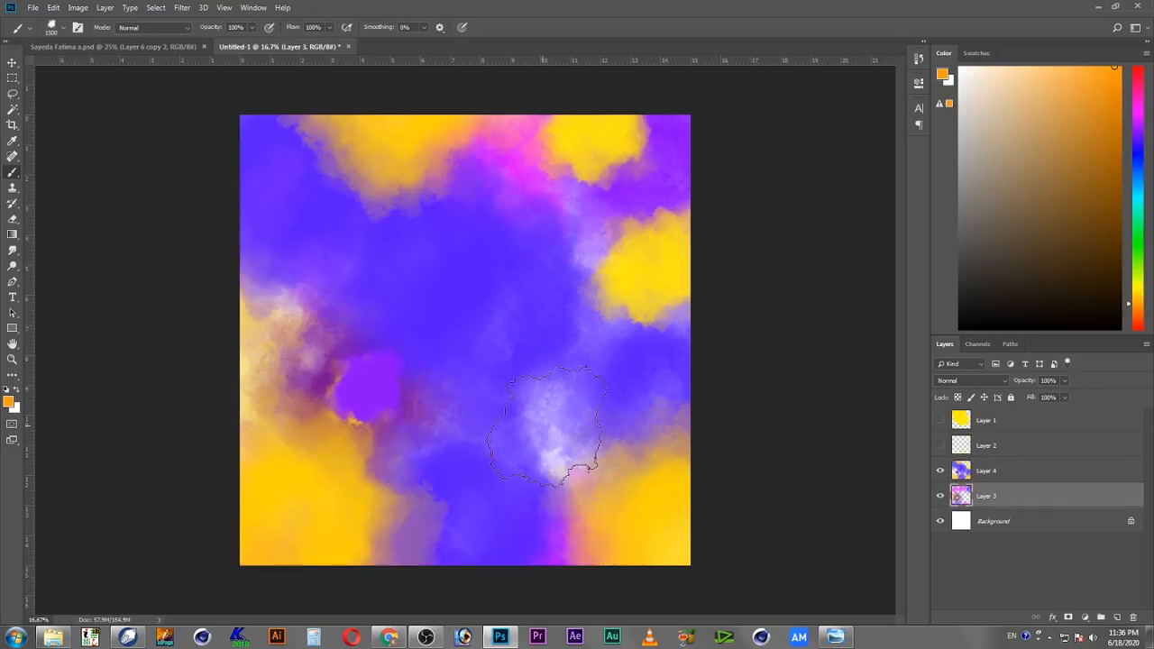
pyautogui.click(552, 429)
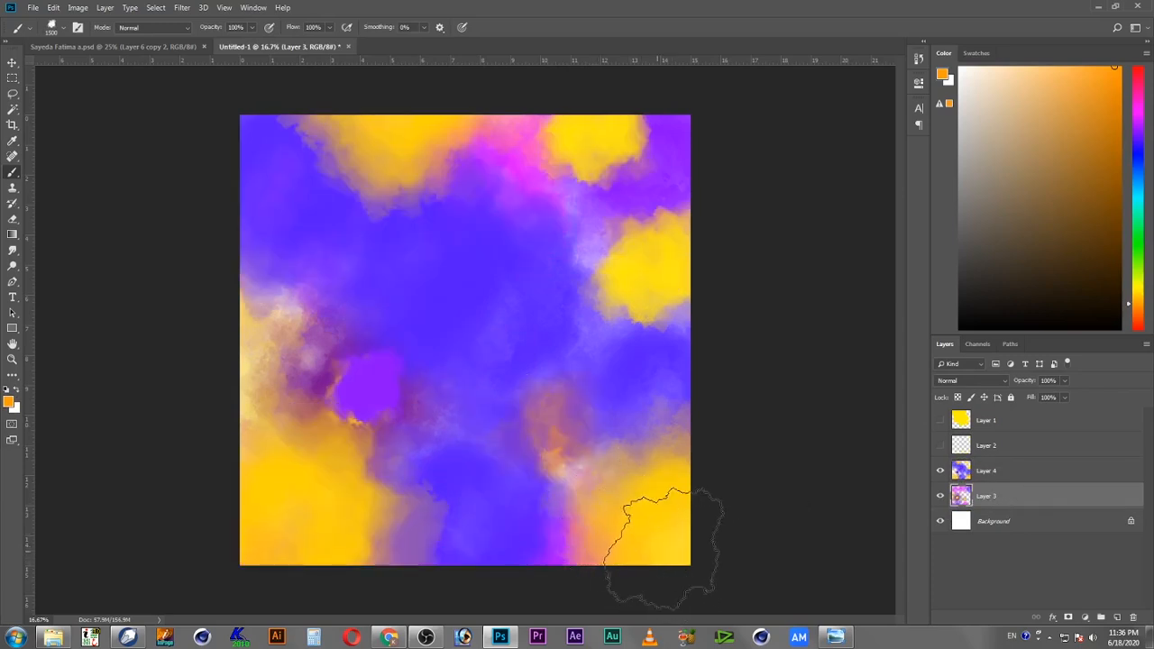
pyautogui.click(400, 370)
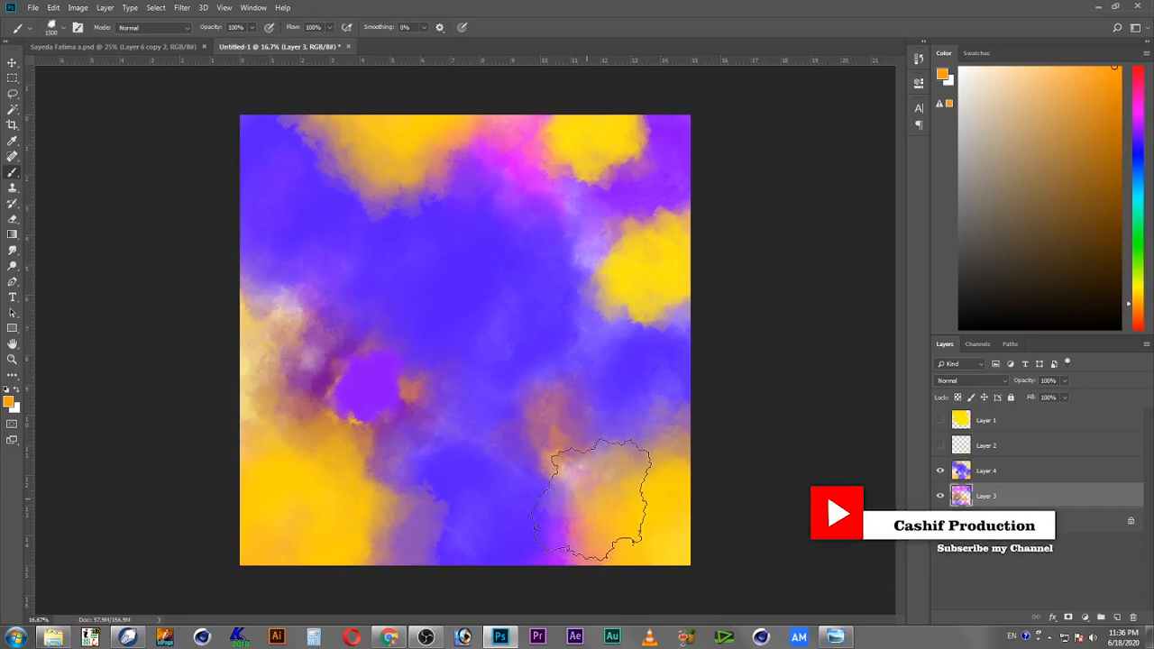
# Step: Move Layer 3 back above Layer 4 and merge the two layers into one
pyautogui.click(13, 63)
pyautogui.moveTo(963, 496); pyautogui.dragTo(965, 460)
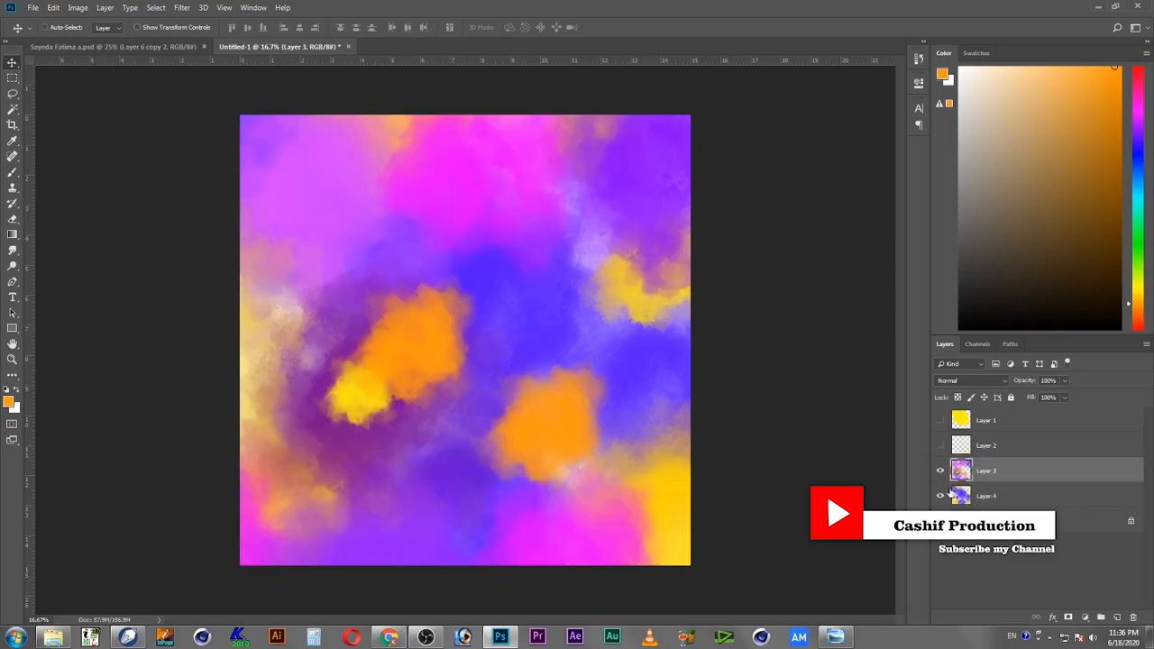
pyautogui.keyDown('shift'); pyautogui.click(1026, 499); pyautogui.keyUp('shift')
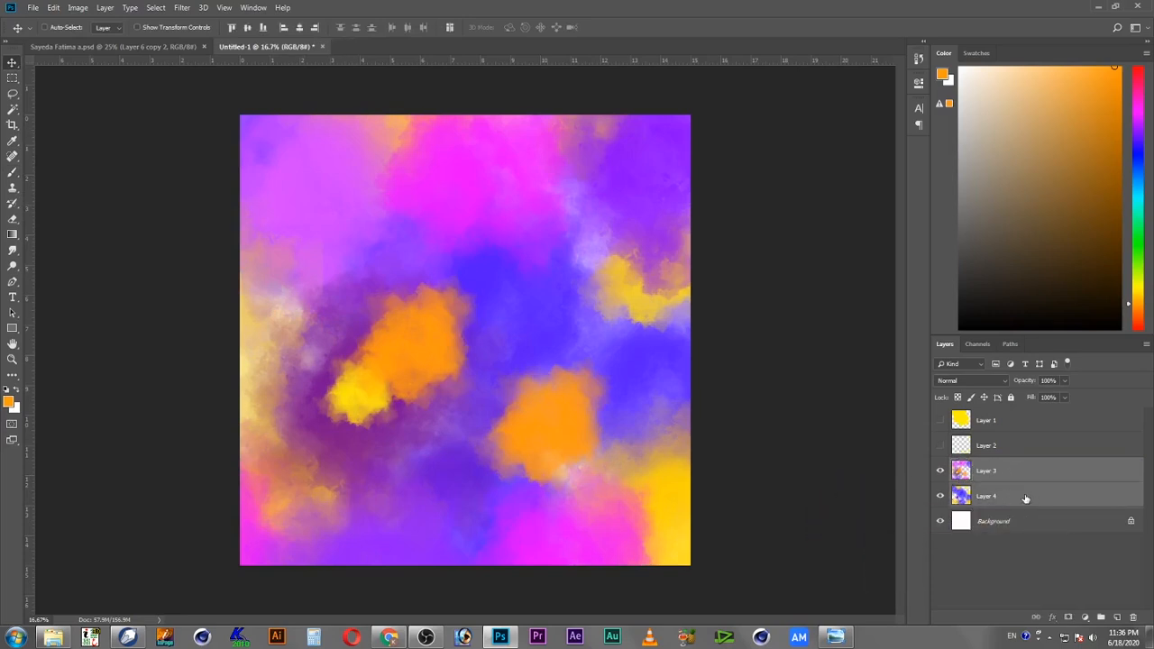
pyautogui.hotkey('ctrl', 'e')
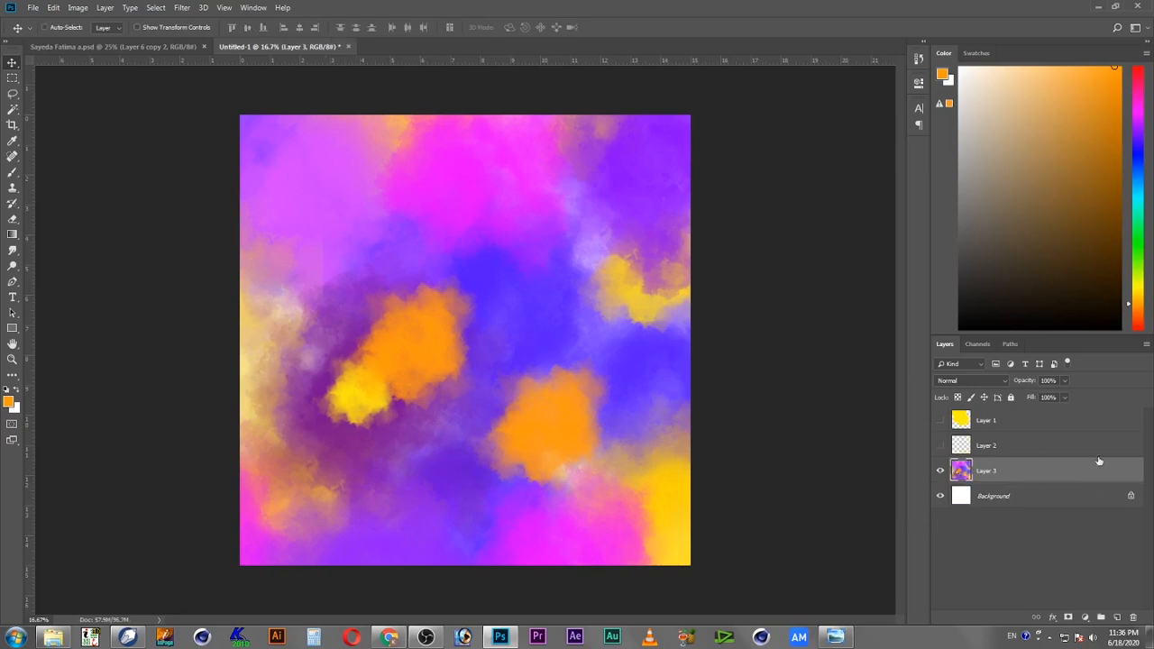
# Step: Show Layer 2, load its torn shapes as a selection, and copy and paste the merged layer's pixels inside it
pyautogui.click(940, 446)
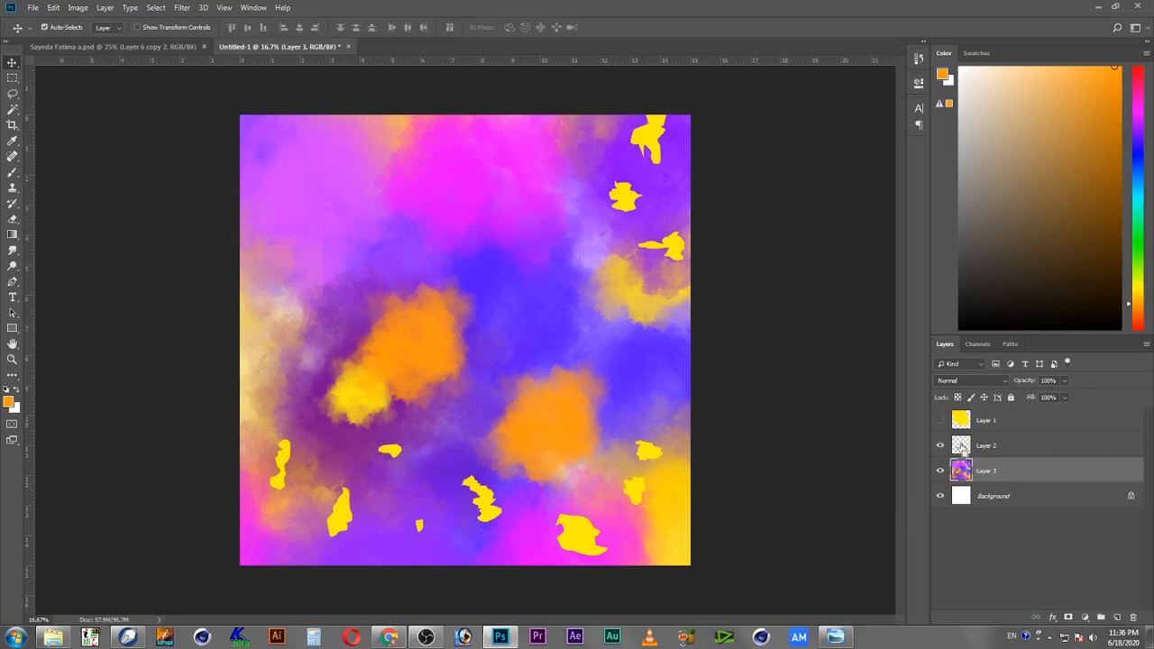
pyautogui.keyDown('ctrl'); pyautogui.click(963, 449); pyautogui.keyUp('ctrl')
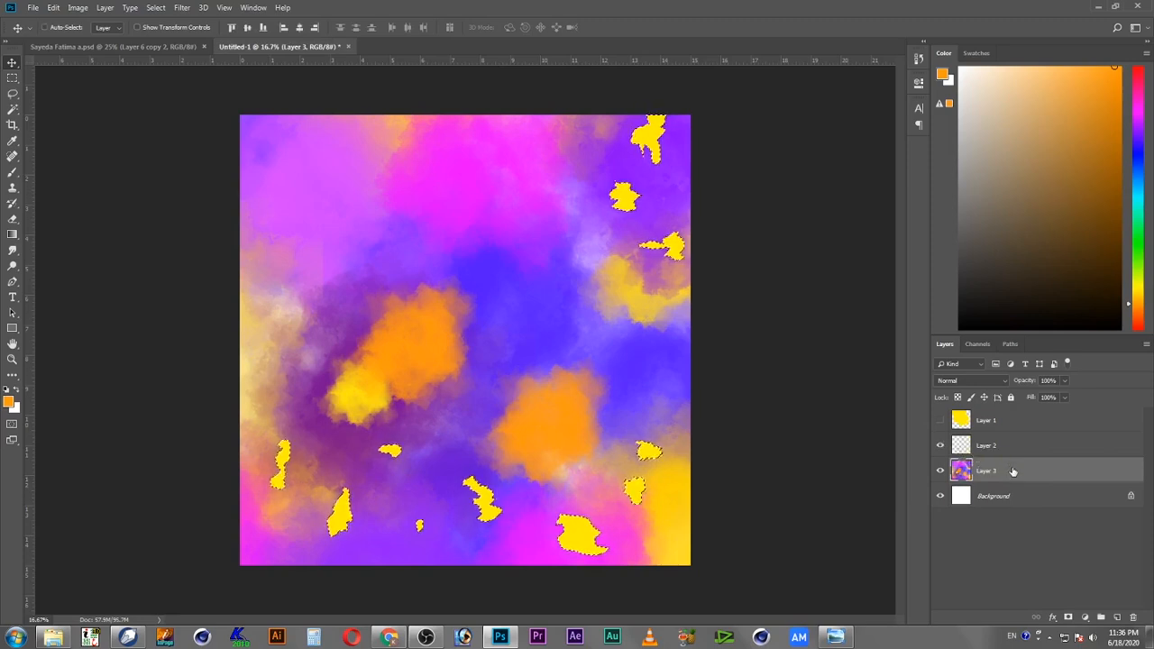
pyautogui.click(54, 8)
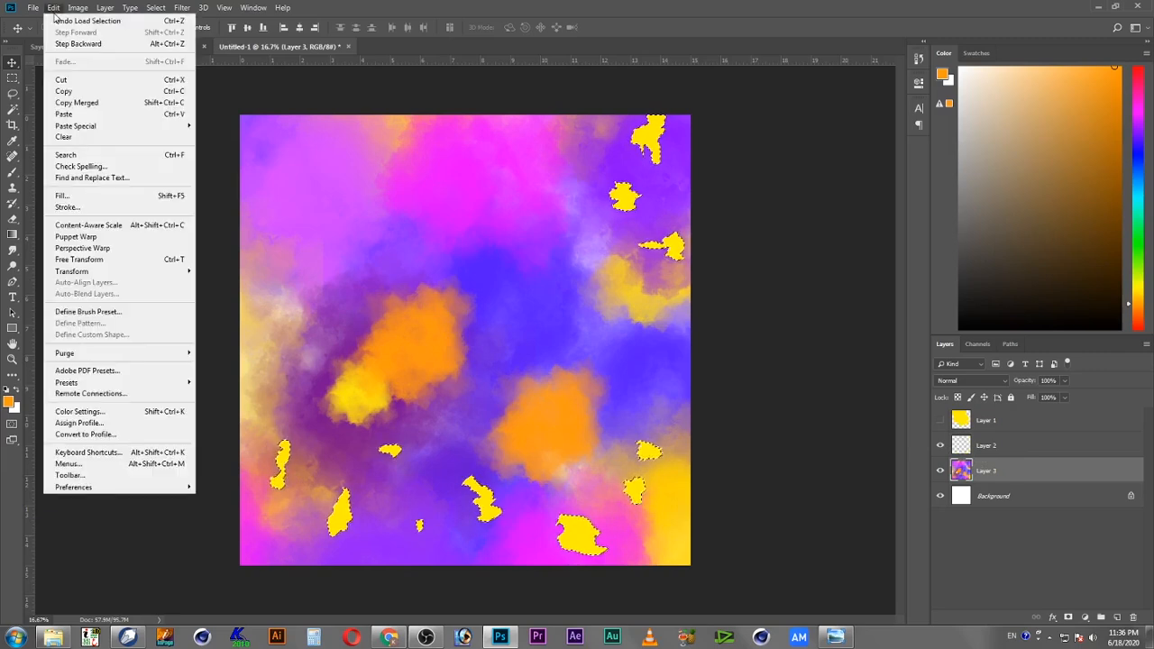
pyautogui.click(92, 92)
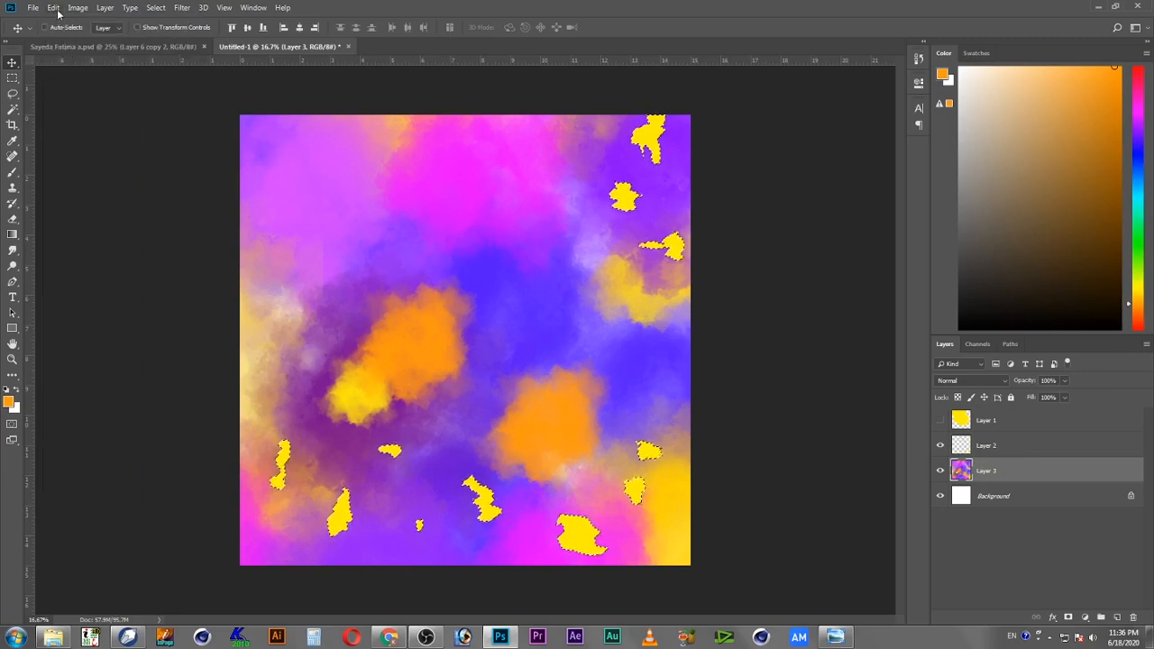
pyautogui.click(54, 7)
pyautogui.click(92, 114)
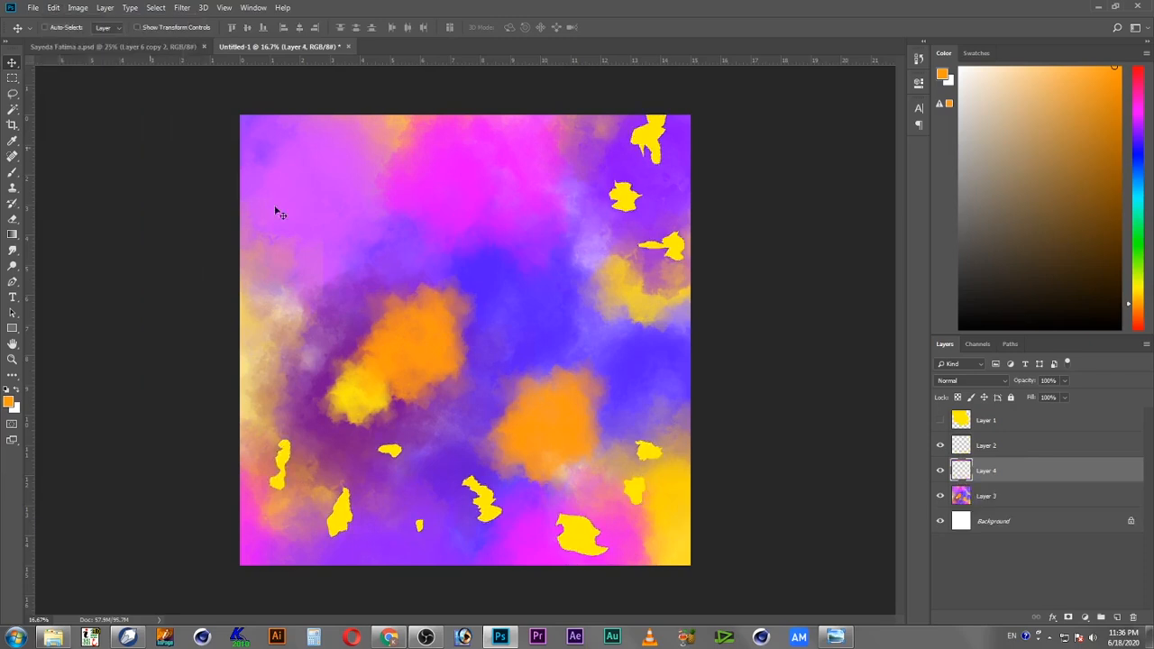
# Step: Hide Layer 2, toggle Layer 3's visibility off and on, and show Layer 1
pyautogui.click(941, 446)
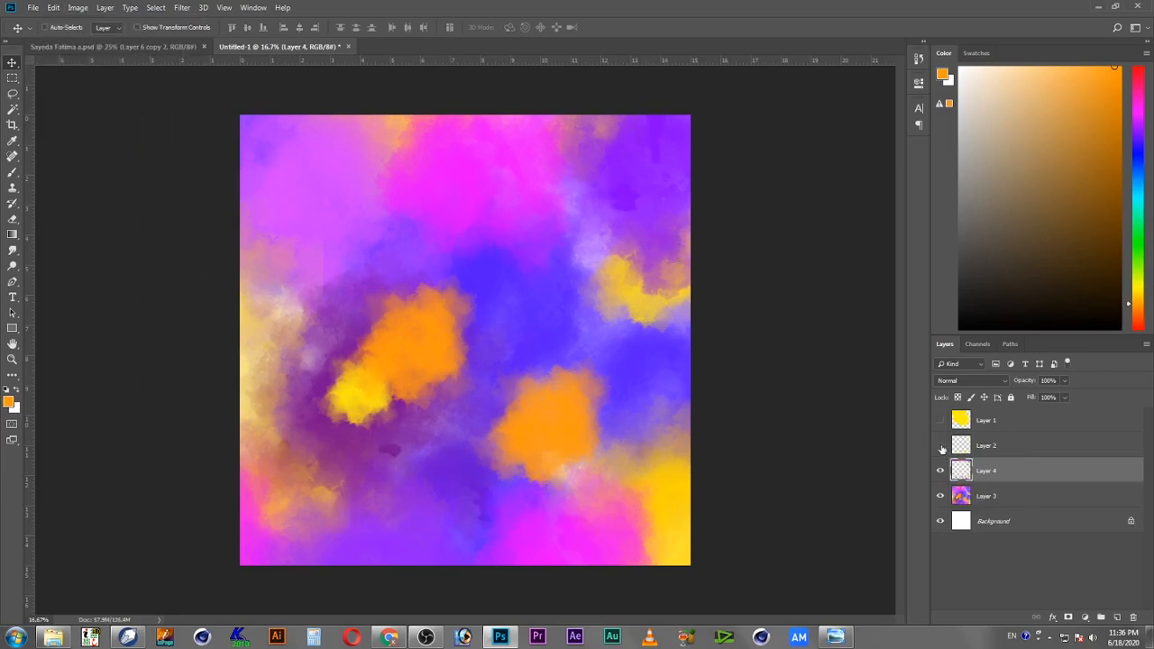
pyautogui.click(941, 499)
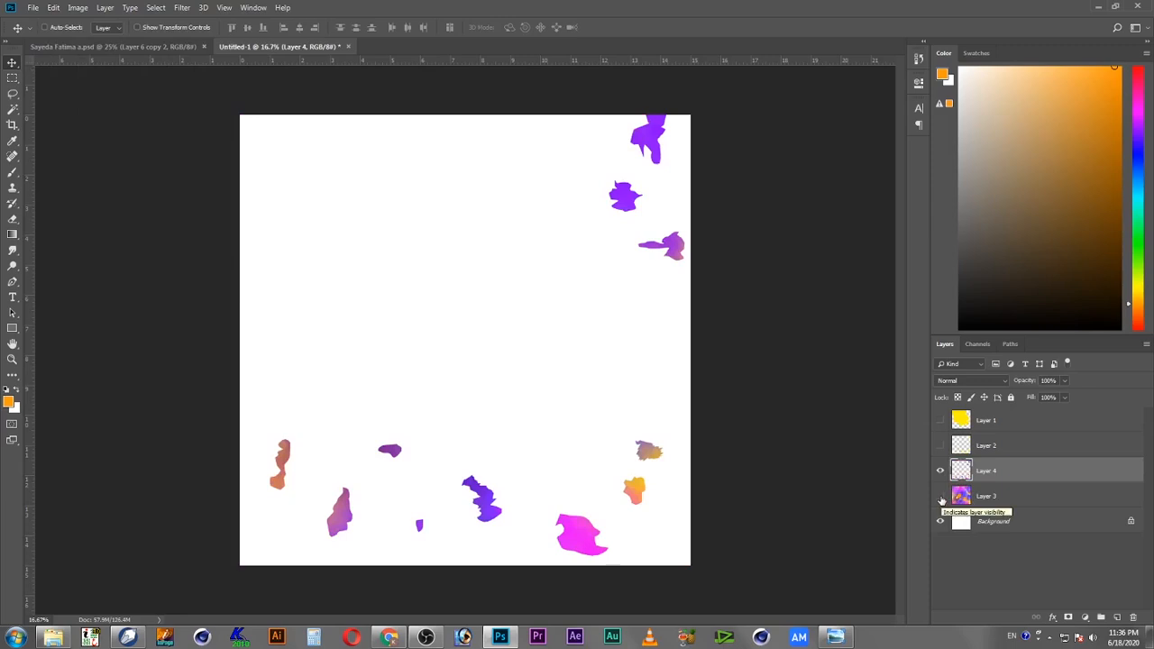
pyautogui.click(940, 497)
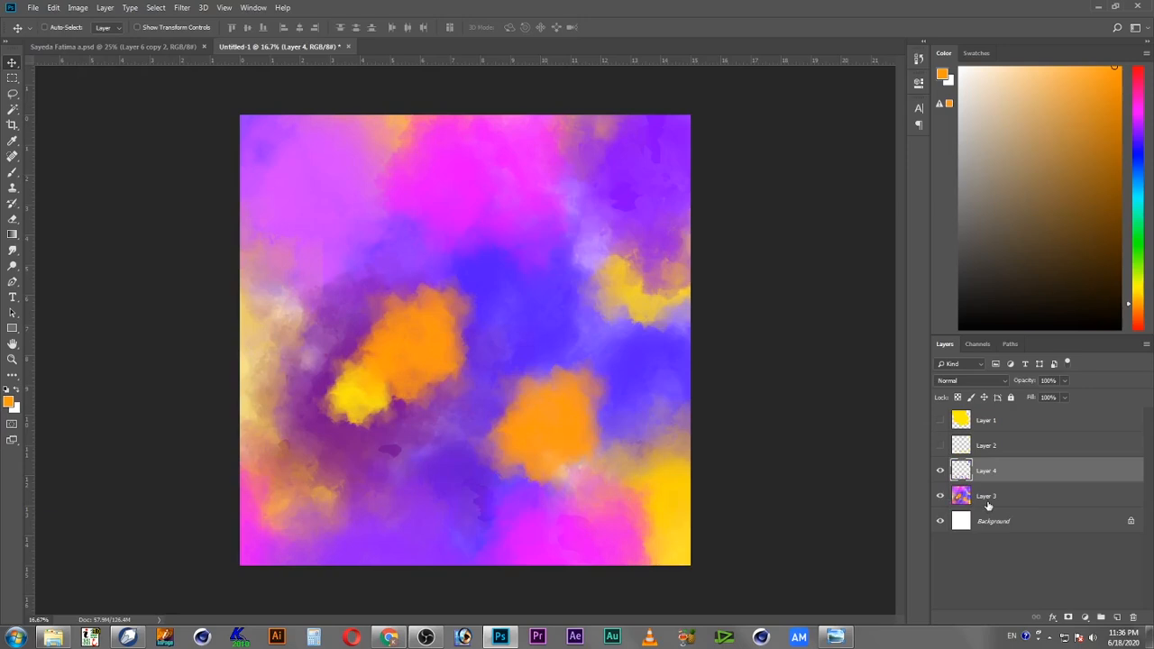
pyautogui.click(941, 421)
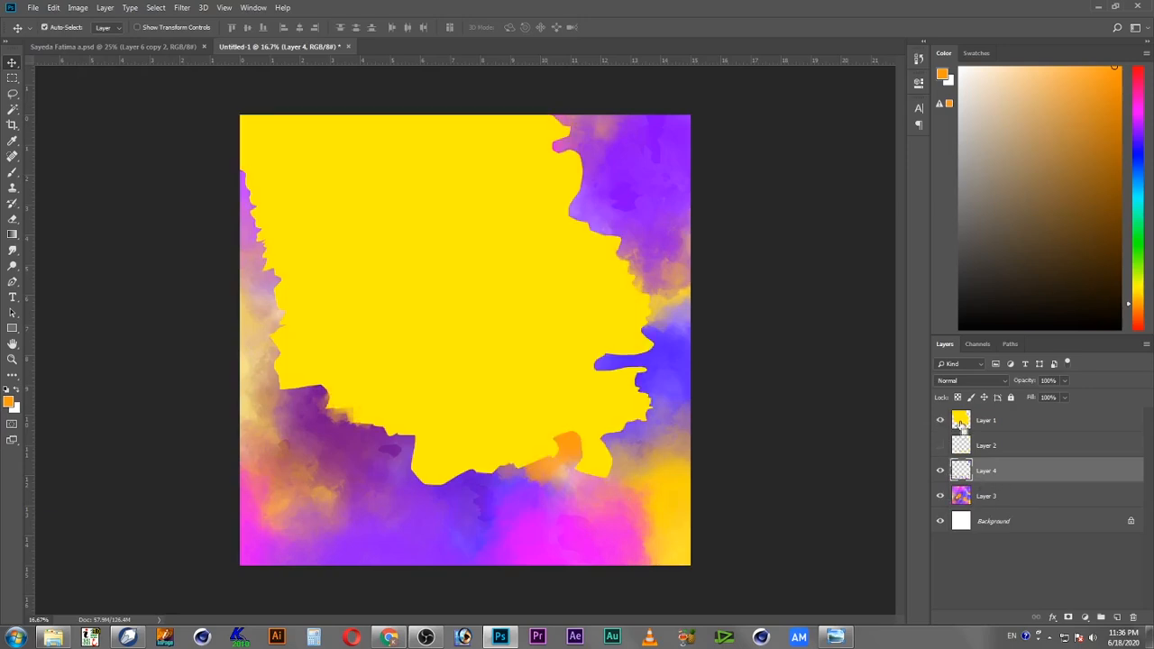
# Step: Load Layer 1's shape as a selection and copy Layer 3's pixels inside it onto a new layer
pyautogui.keyDown('ctrl'); pyautogui.click(963, 421); pyautogui.keyUp('ctrl')
pyautogui.click(965, 498)
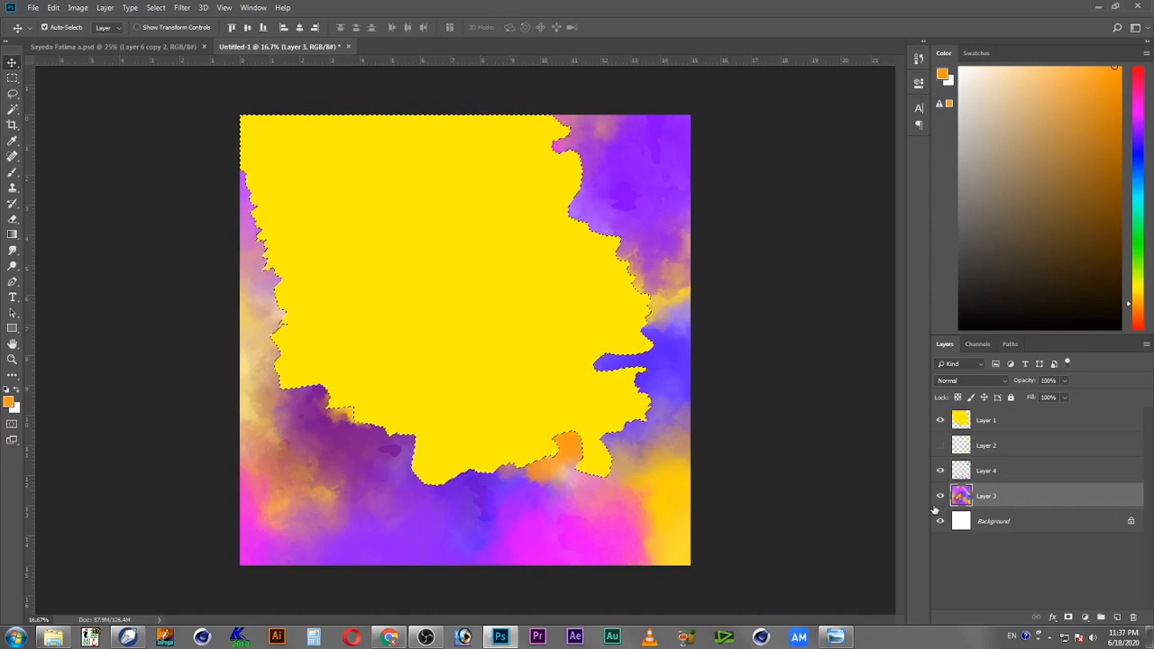
pyautogui.hotkey('ctrl', 'j')
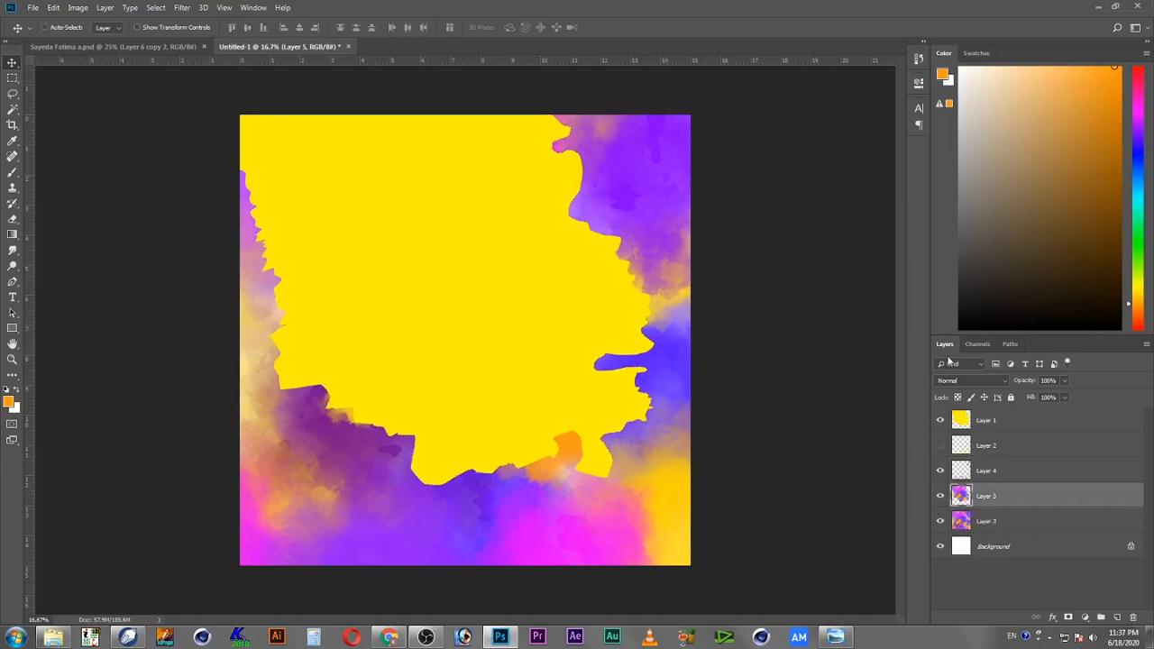
# Step: Hide Layer 1 and select Layer 3, toggling its visibility off and back on
pyautogui.click(942, 420)
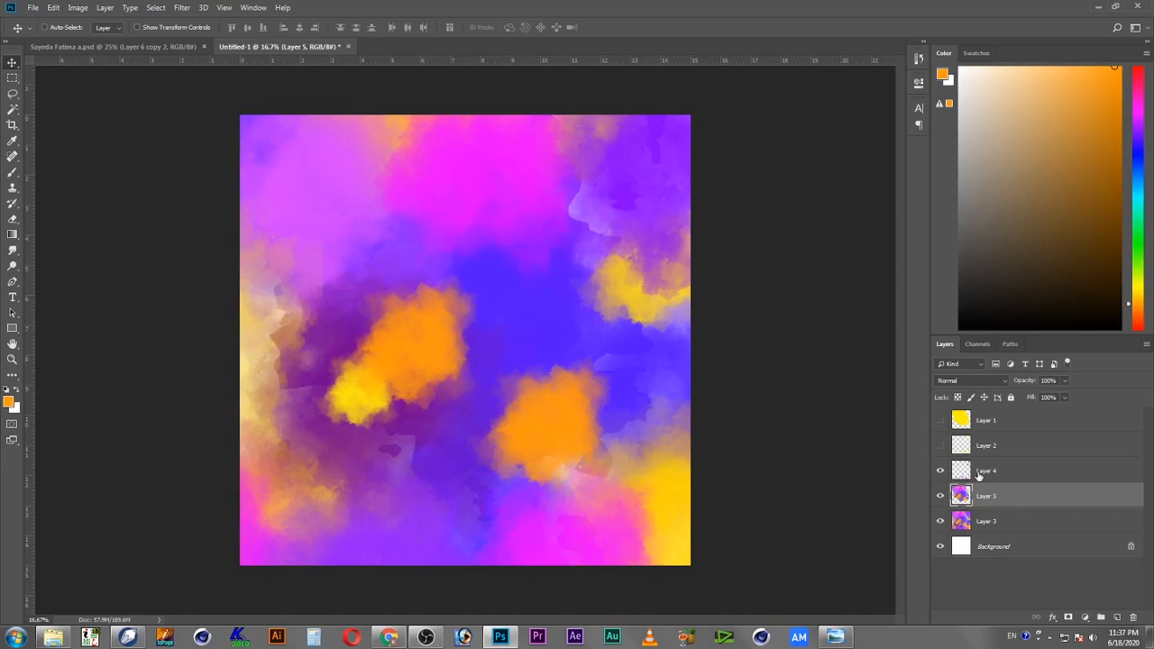
pyautogui.click(942, 523)
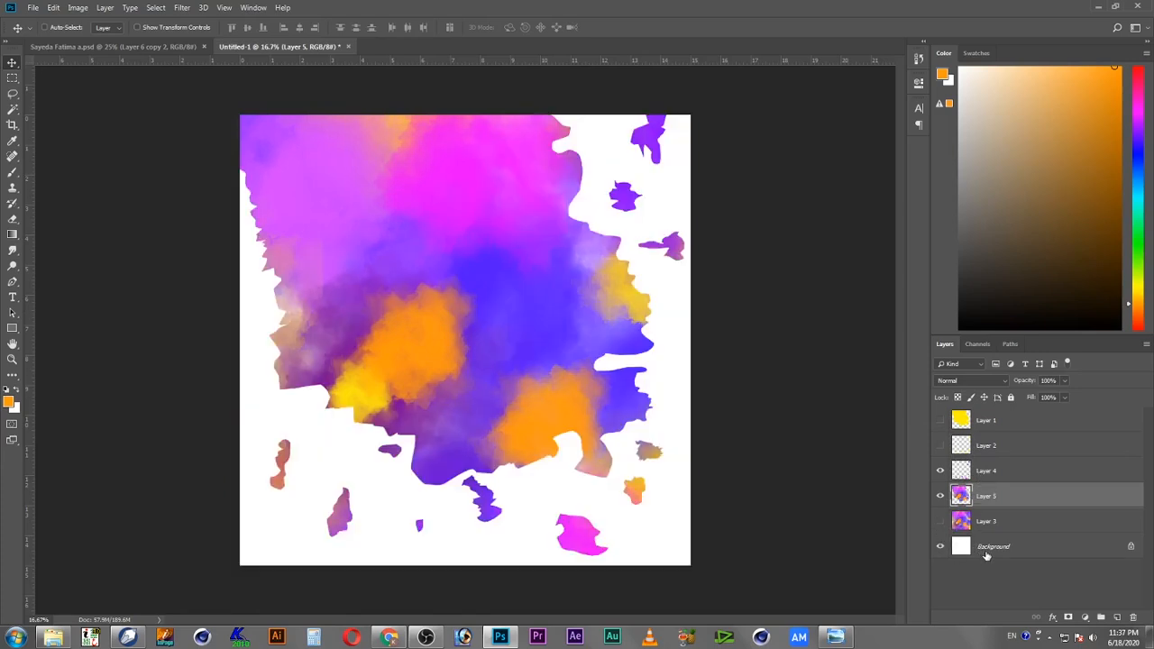
pyautogui.click(1023, 523)
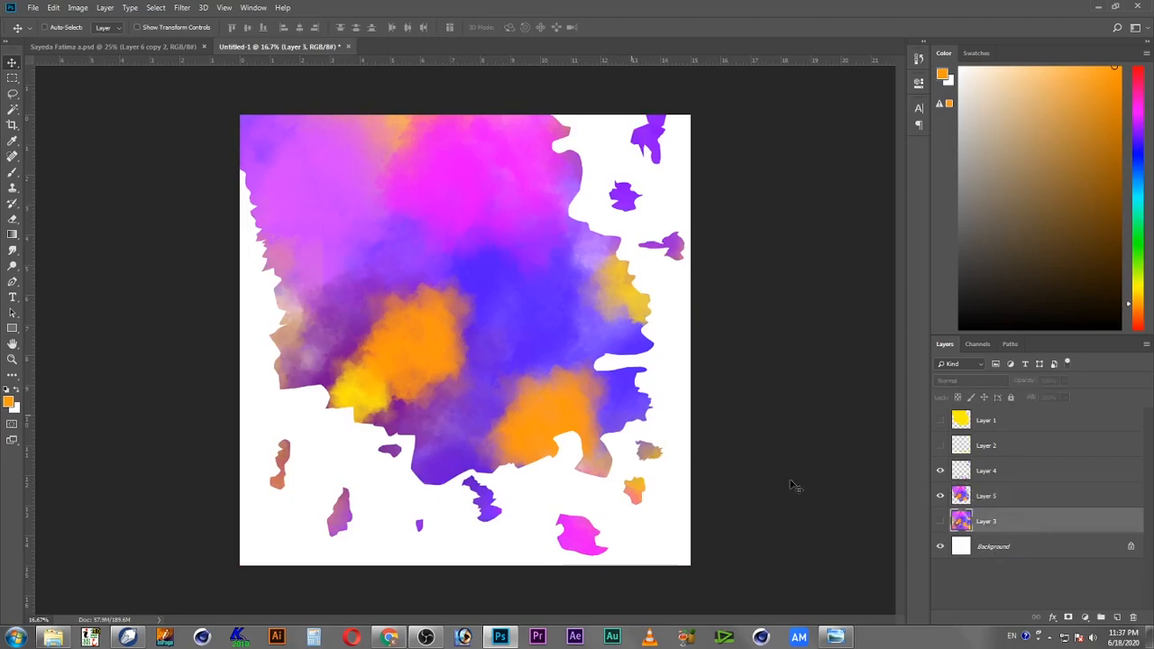
pyautogui.click(941, 521)
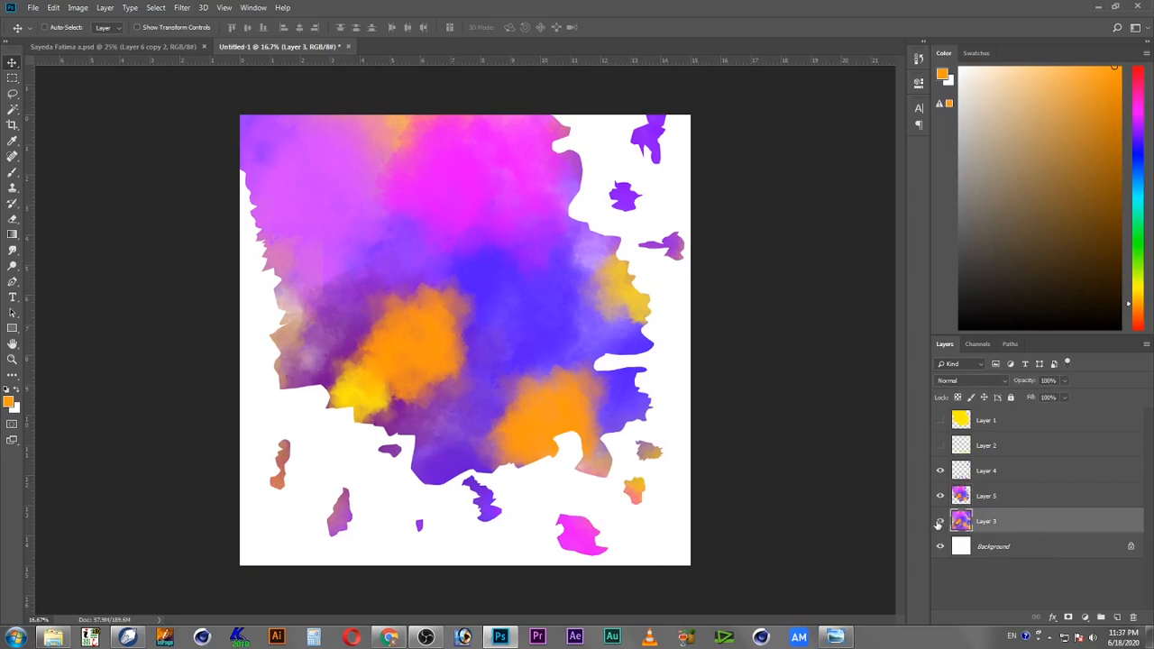
# Step: Rotate Layer 3 with Free Transform so its colors fill the area around the torn shapes
pyautogui.hotkey('ctrl', 't')
pyautogui.moveTo(711, 103); pyautogui.dragTo(352, 423)
pyautogui.press('Return')
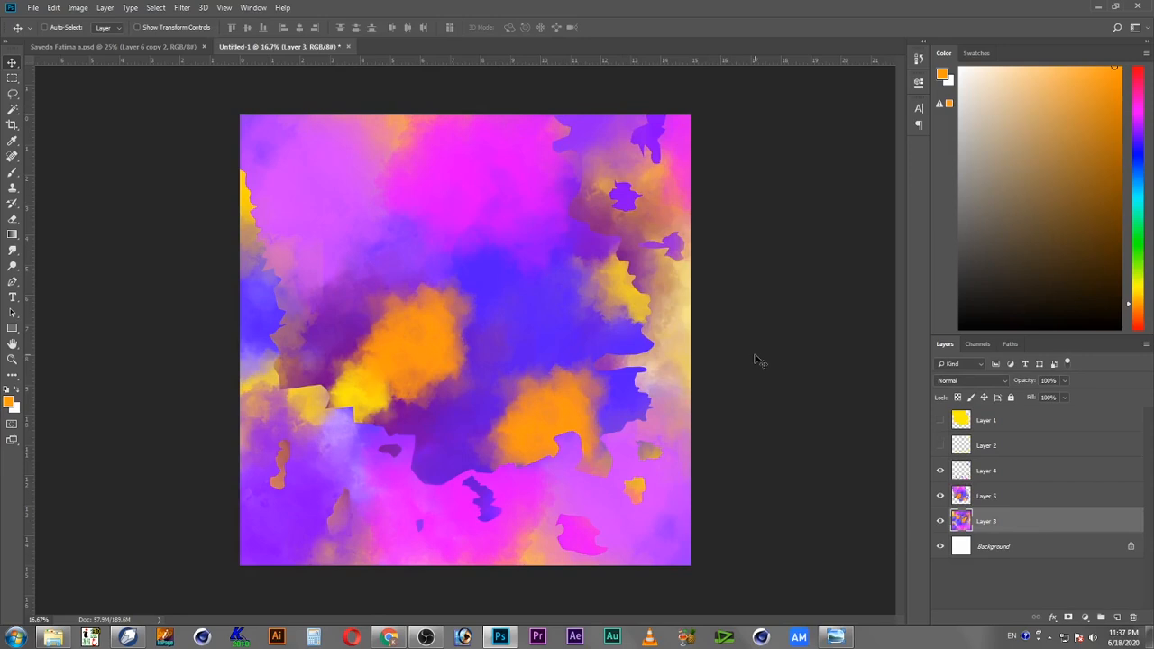
# Step: Load Layer 5's shape as a selection and feather it by 5 pixels
pyautogui.keyDown('ctrl'); pyautogui.click(962, 501); pyautogui.keyUp('ctrl')
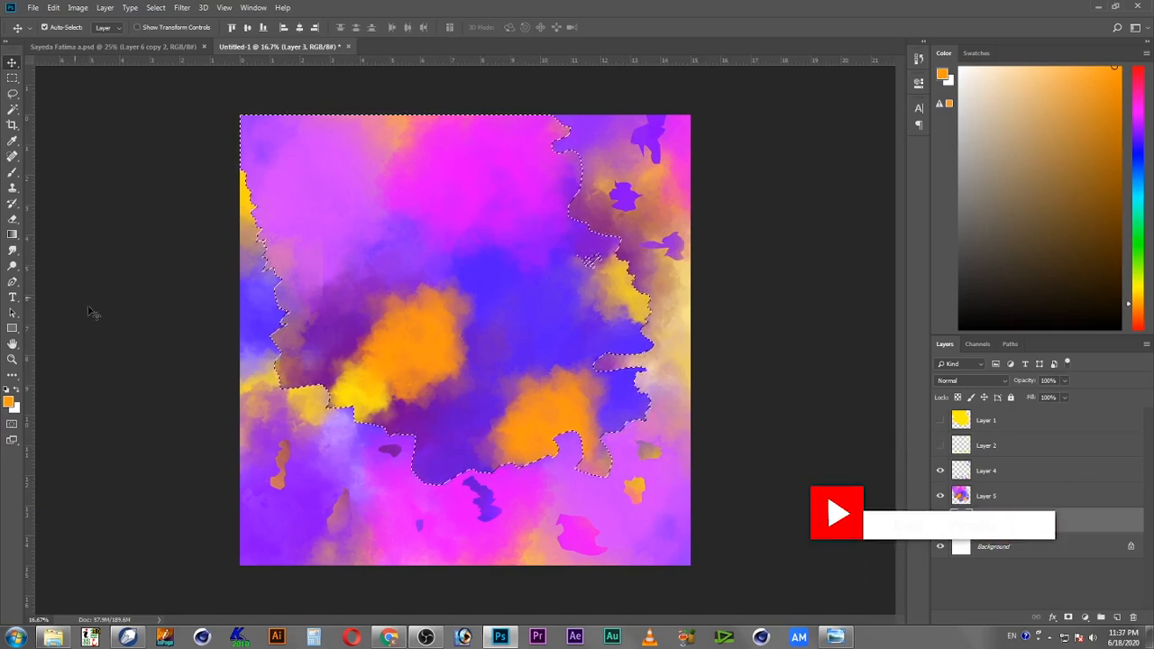
pyautogui.hotkey('shift', 'F6')
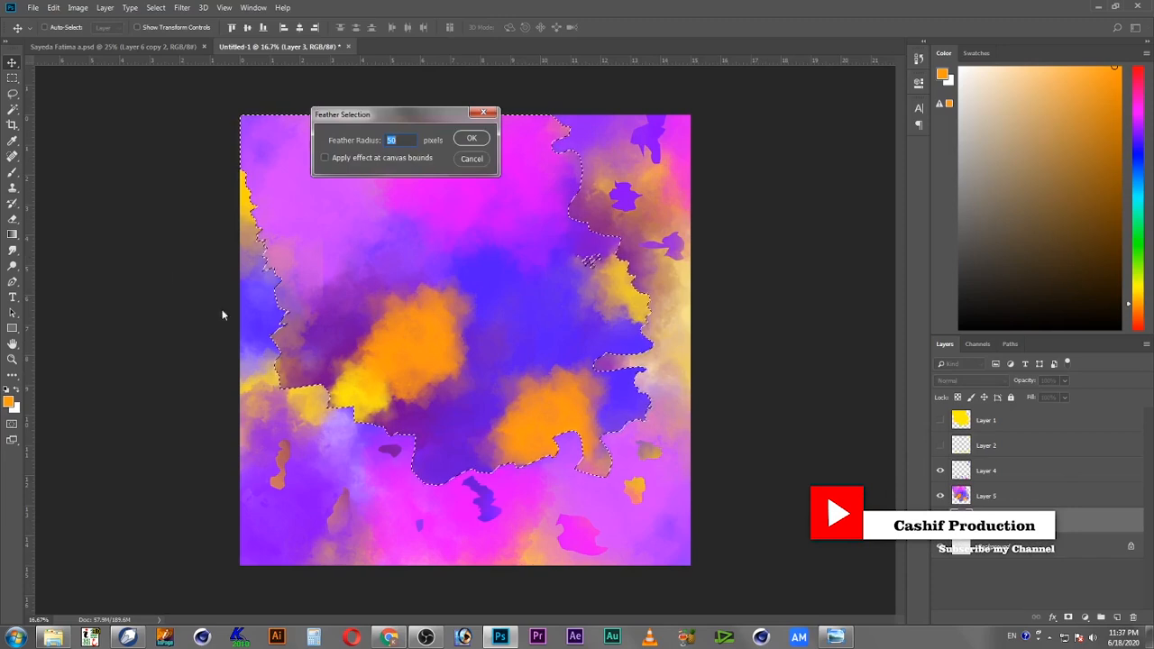
pyautogui.write('5')
pyautogui.press('Return')
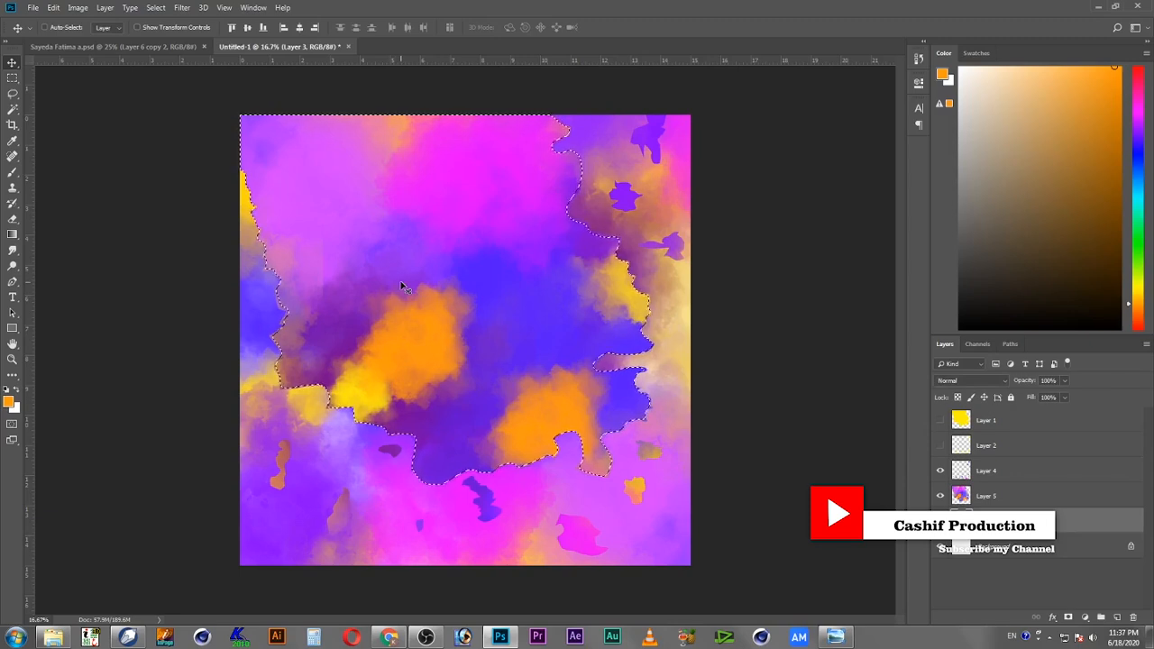
# Step: On Layer 5, feather the selection by 4 pixels, delete the selected pixels, and deselect
pyautogui.click(1029, 496)
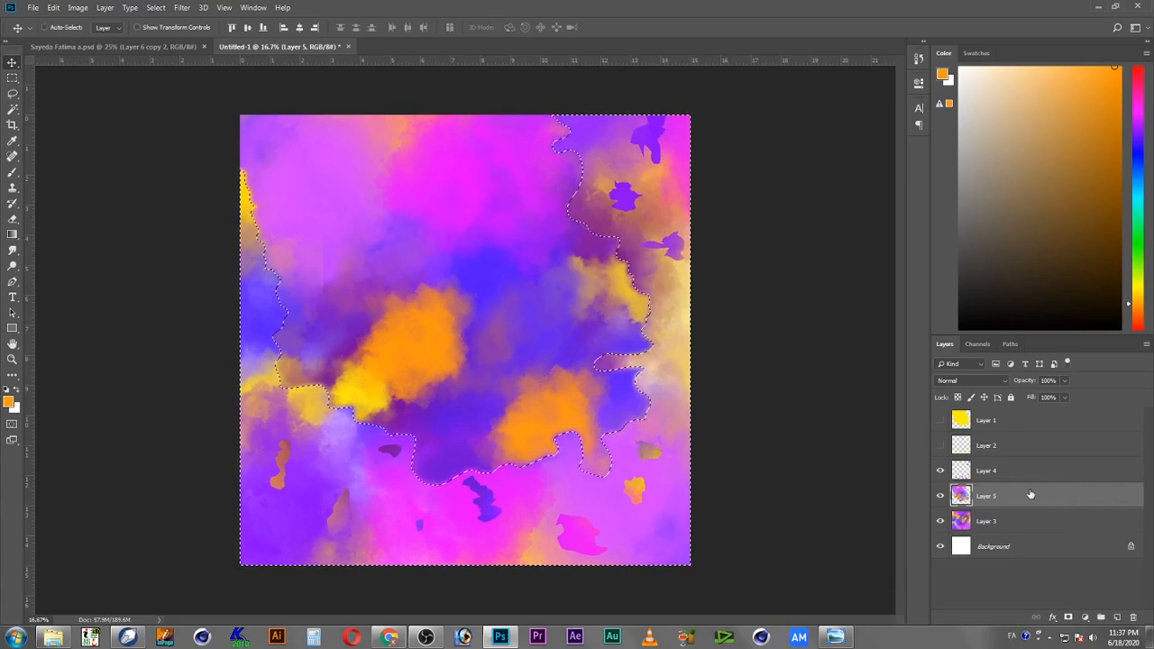
pyautogui.hotkey('shift', 'F6')
pyautogui.write('4')
pyautogui.press('Return')
pyautogui.press('Delete')
pyautogui.hotkey('ctrl', 'd')
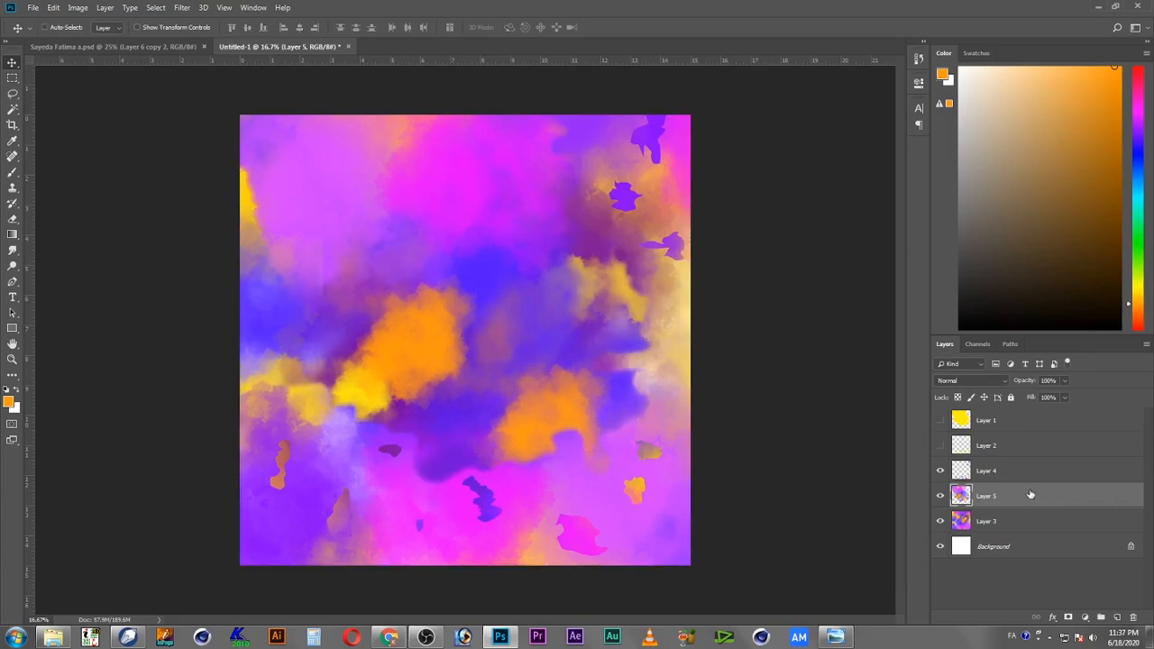
# Step: Select Layer 3 from the canvas and scale it up to about 183% with Free Transform
pyautogui.rightClick(646, 539)
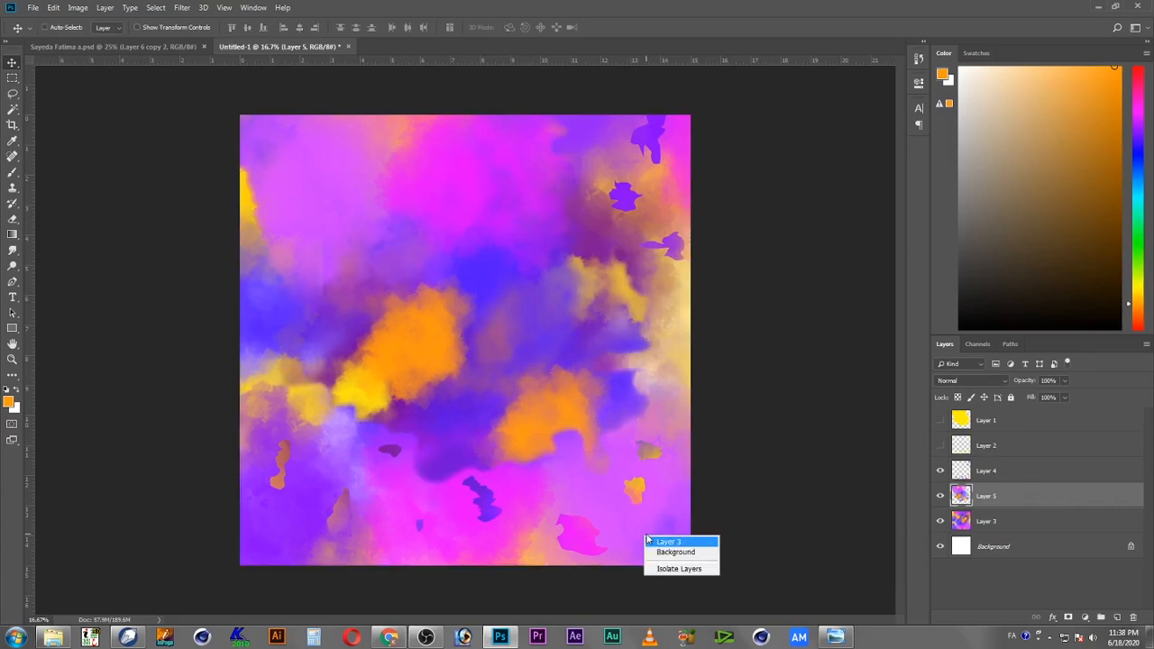
pyautogui.click(649, 542)
pyautogui.hotkey('ctrl', 't')
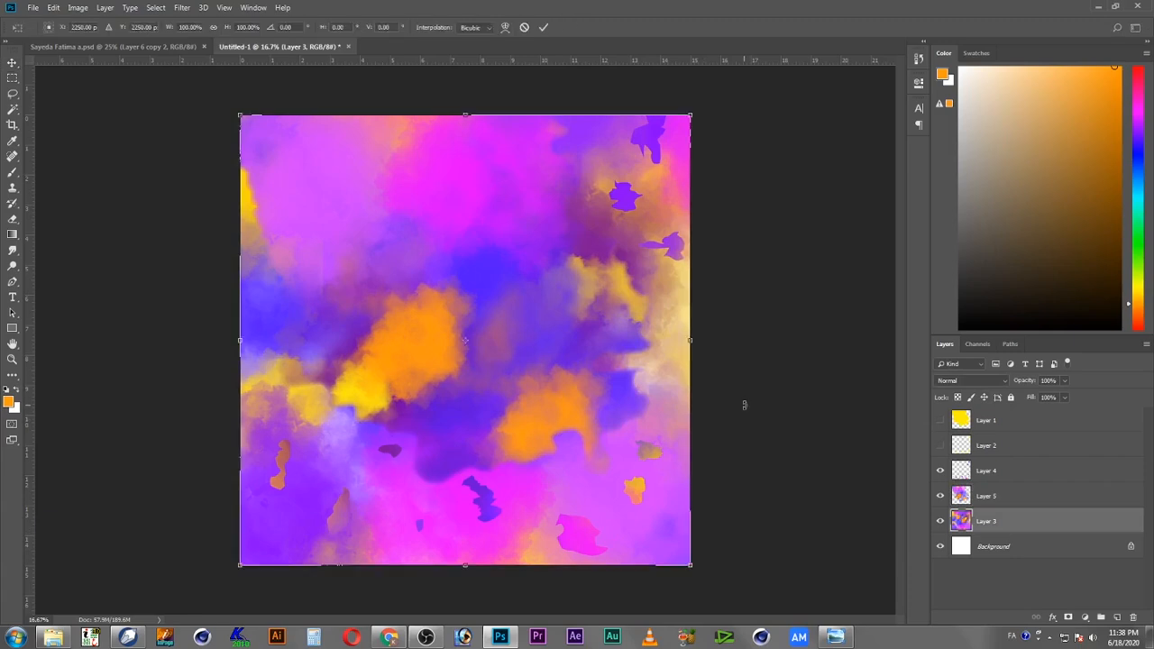
pyautogui.moveTo(696, 119); pyautogui.dragTo(959, 11)
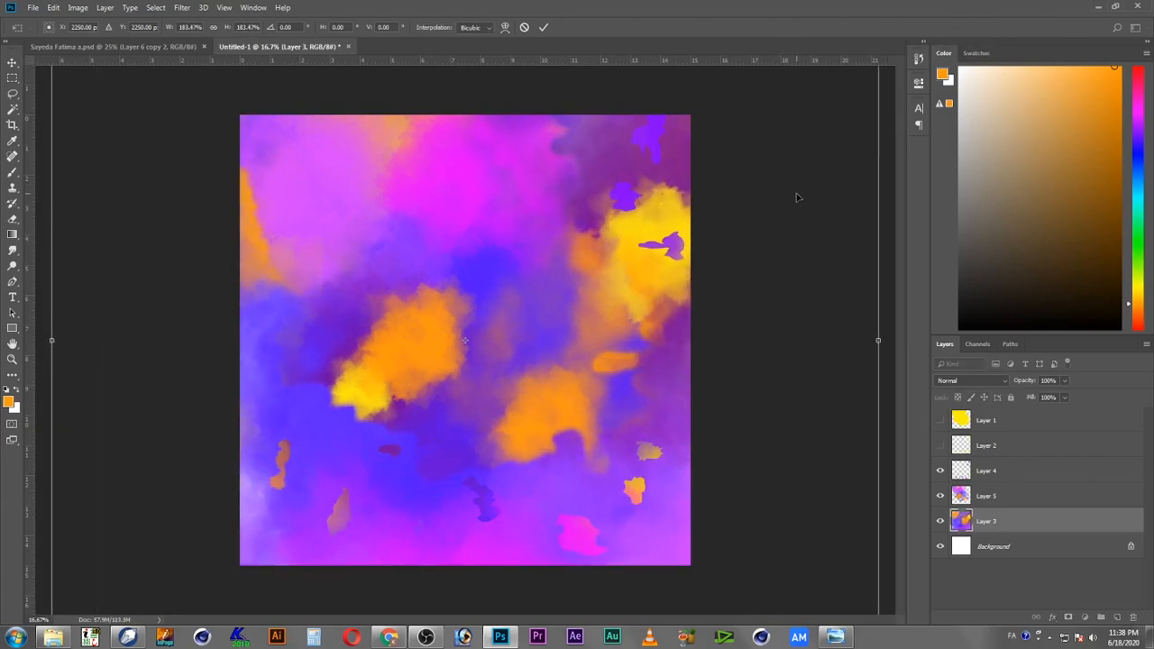
pyautogui.hotkey('ctrl', 'h')
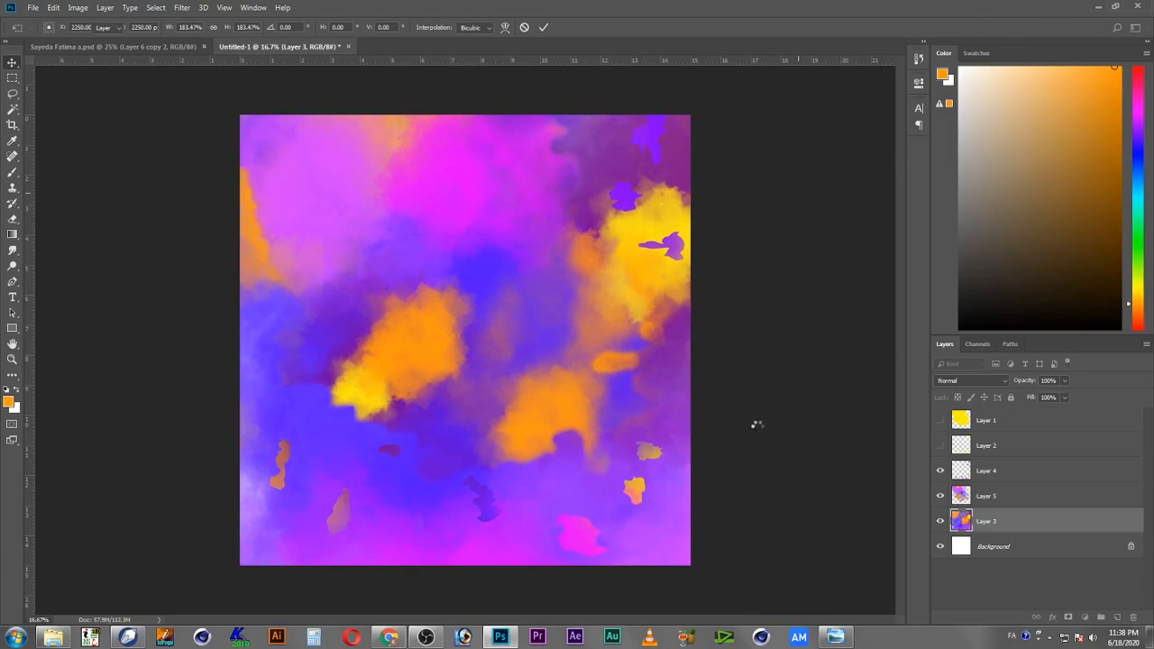
pyautogui.press('c')
pyautogui.press('v')
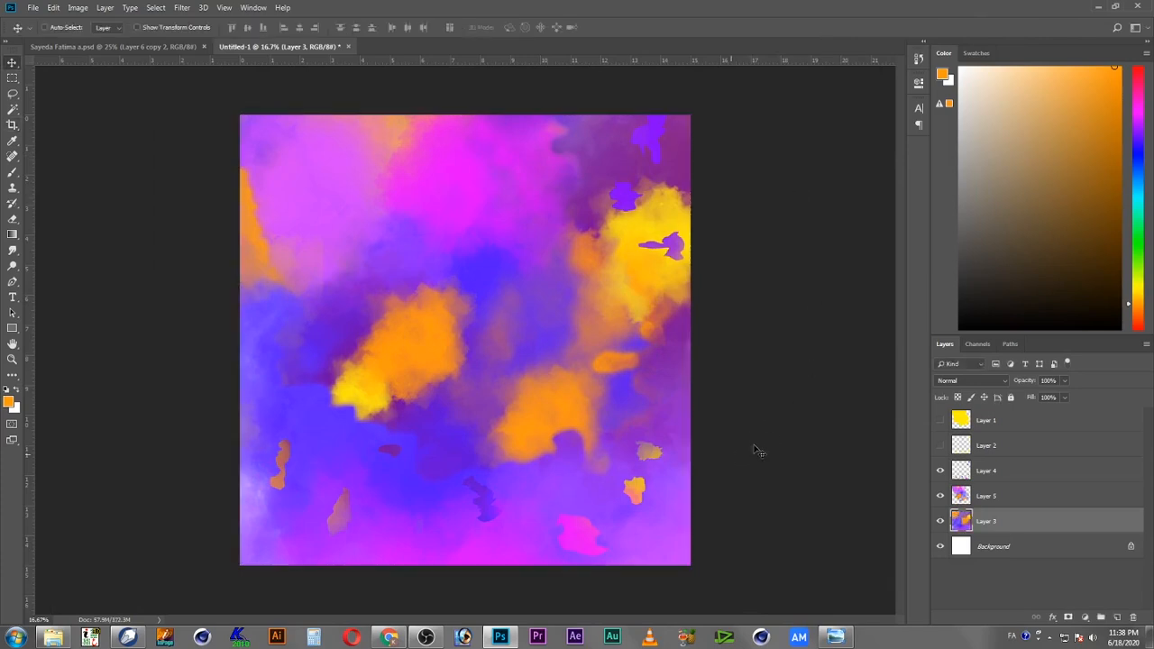
# Step: Select Layer 4 and add a Drop Shadow layer style with the Overlay blend mode
pyautogui.rightClick(577, 528)
pyautogui.click(596, 535)
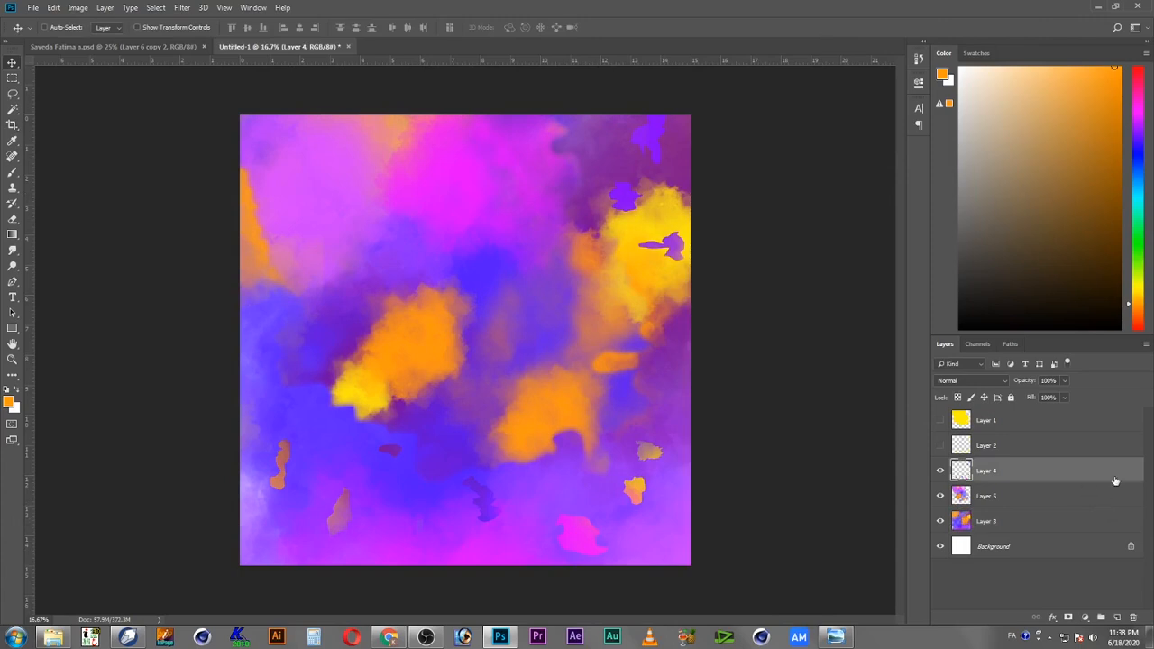
pyautogui.doubleClick(1116, 481)
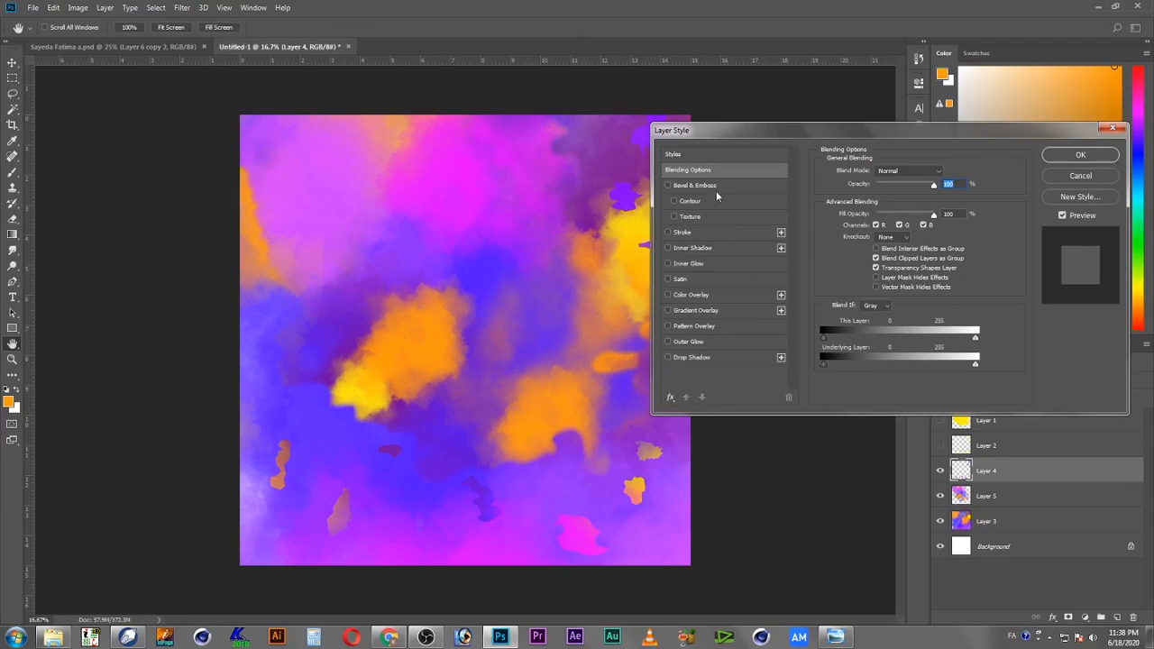
pyautogui.click(692, 357)
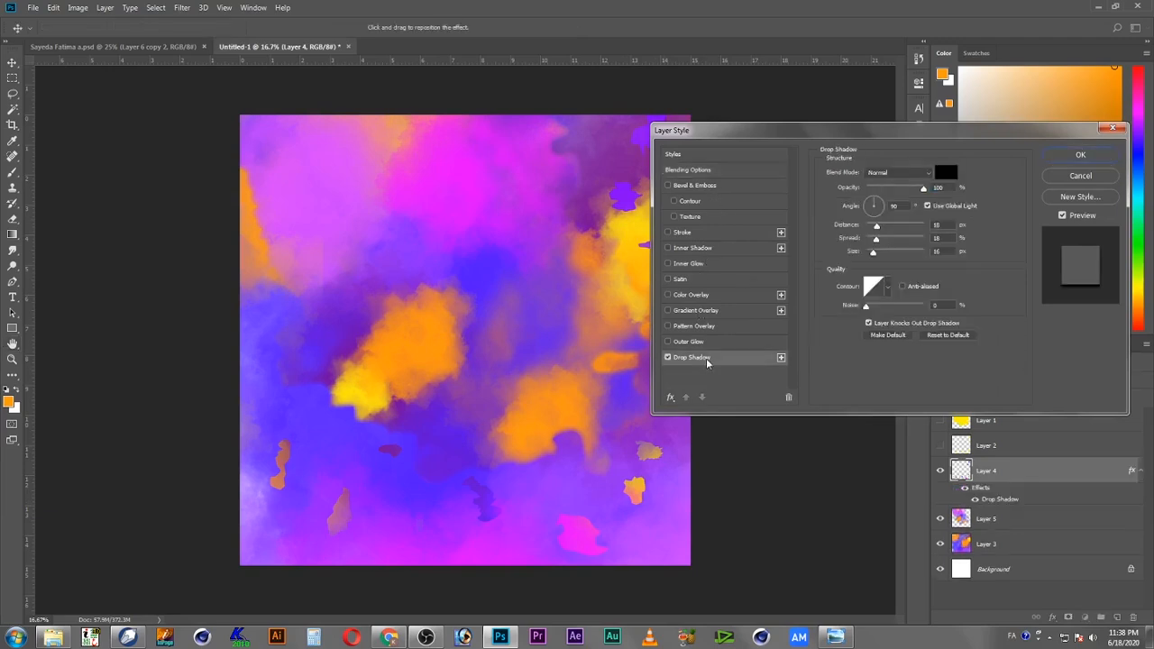
pyautogui.click(899, 172)
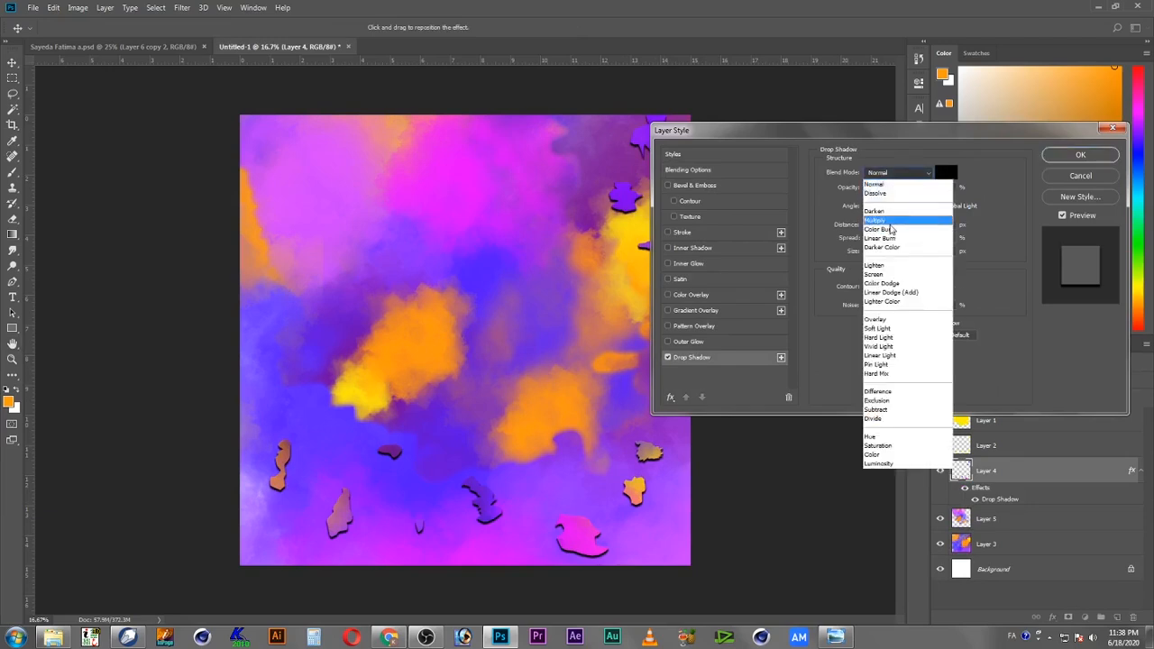
pyautogui.click(891, 222)
pyautogui.click(897, 172)
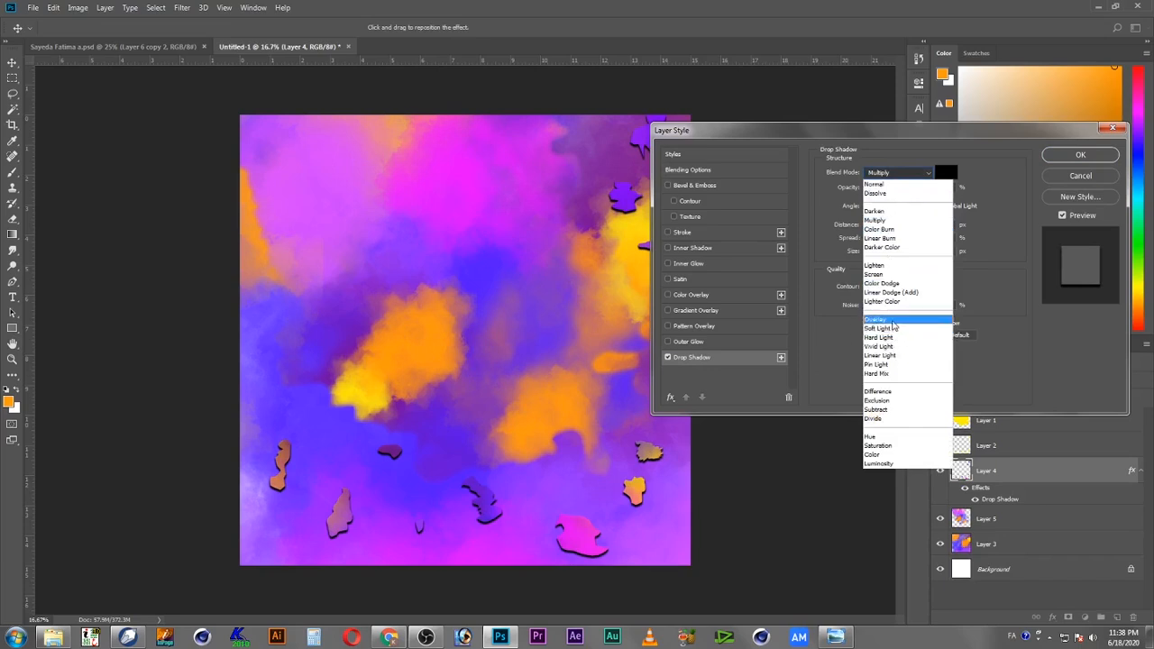
pyautogui.click(893, 322)
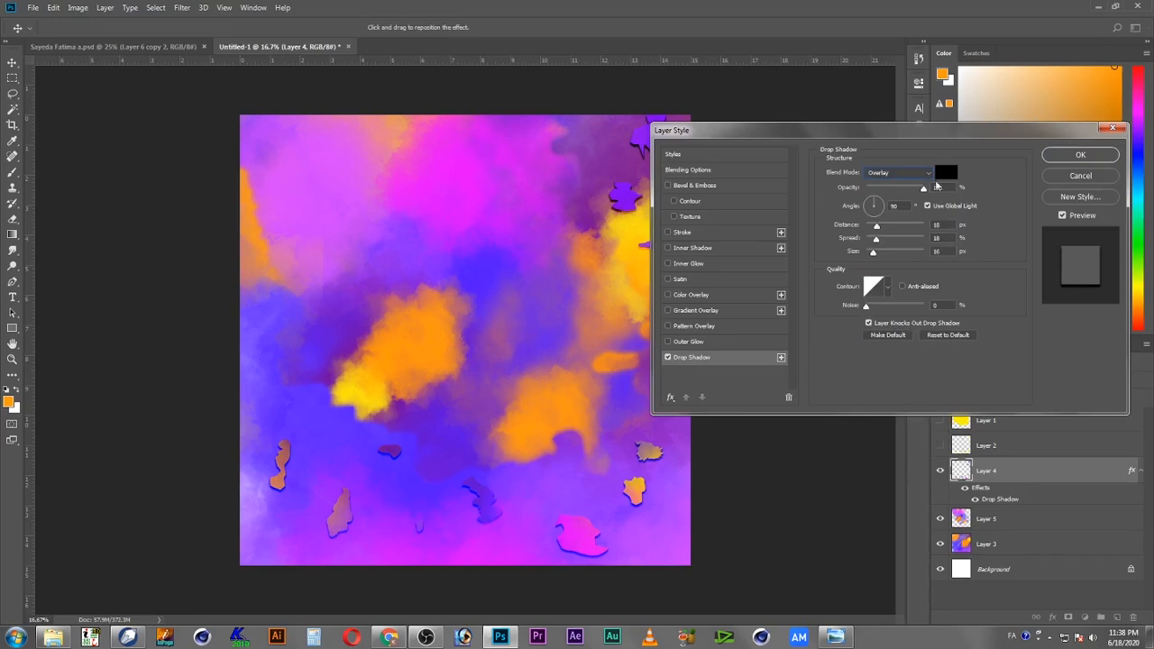
# Step: Set the drop shadow opacity to 31%, distance to about 33 px and size to about 109 px, adjust spread, and apply
pyautogui.moveTo(900, 193); pyautogui.dragTo(884, 188)
pyautogui.click(892, 227)
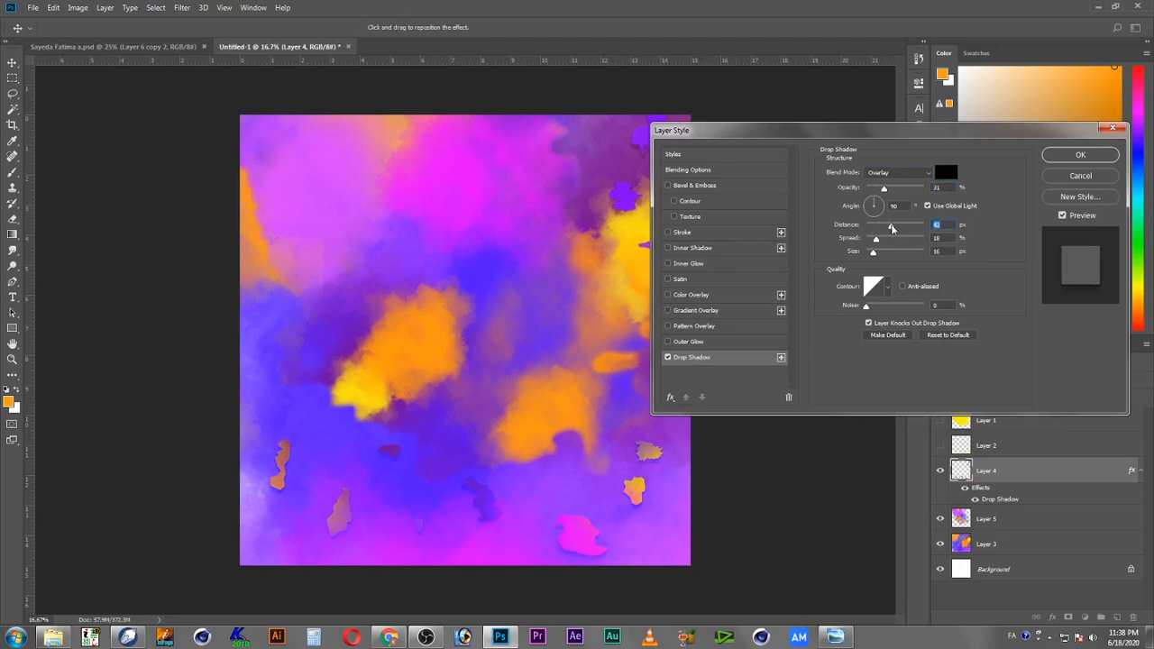
pyautogui.click(893, 241)
pyautogui.moveTo(893, 242)
pyautogui.mouseDown()
pyautogui.moveTo(894, 254)
pyautogui.moveTo(873, 225)
pyautogui.moveTo(885, 225)
pyautogui.mouseUp()
pyautogui.click(895, 253)
pyautogui.click(880, 241)
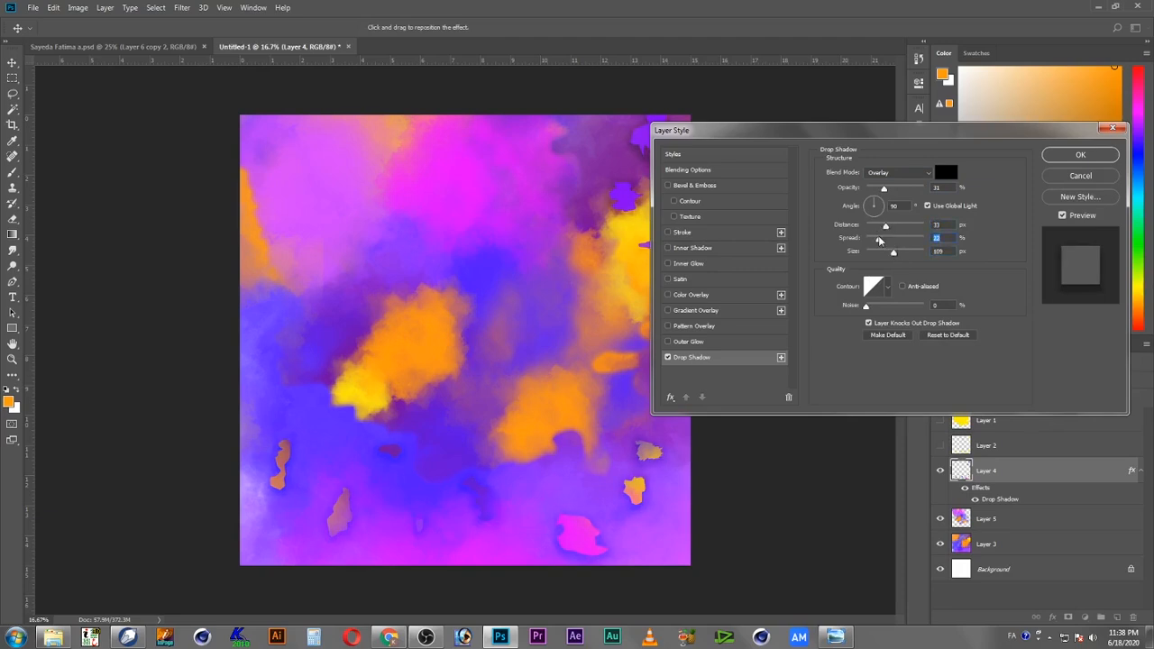
pyautogui.click(882, 253)
pyautogui.click(1081, 154)
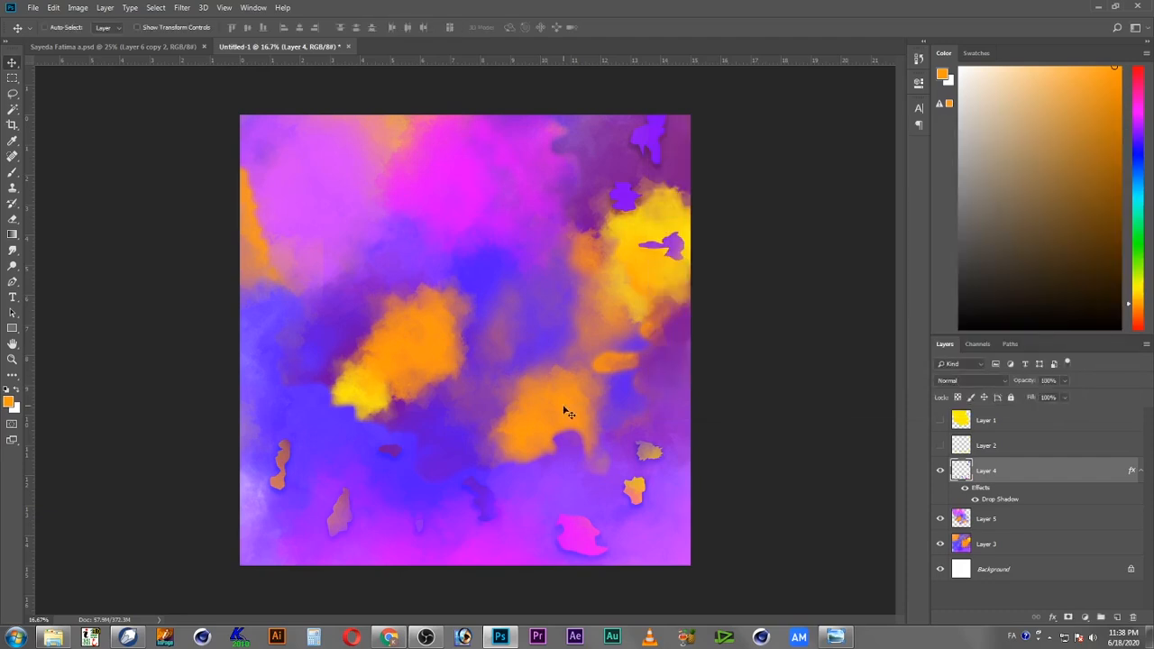
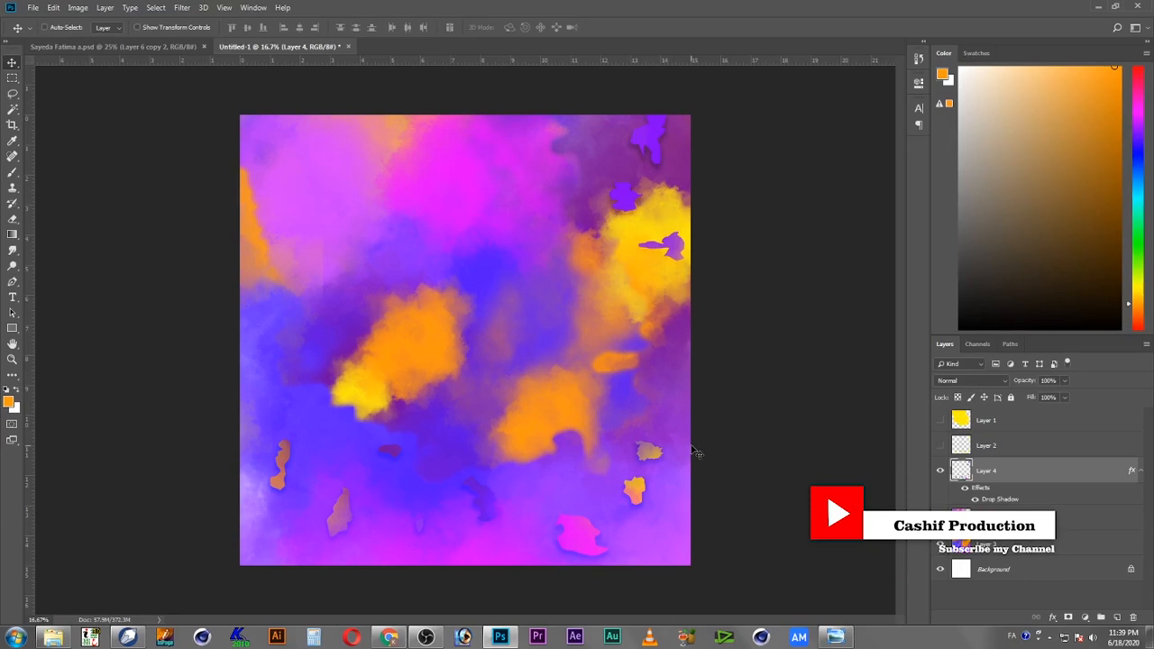
# Step: Save the document as a Photoshop PSD in the same folder, reusing an existing file's name with 'back ground' inserted
pyautogui.click(32, 11)
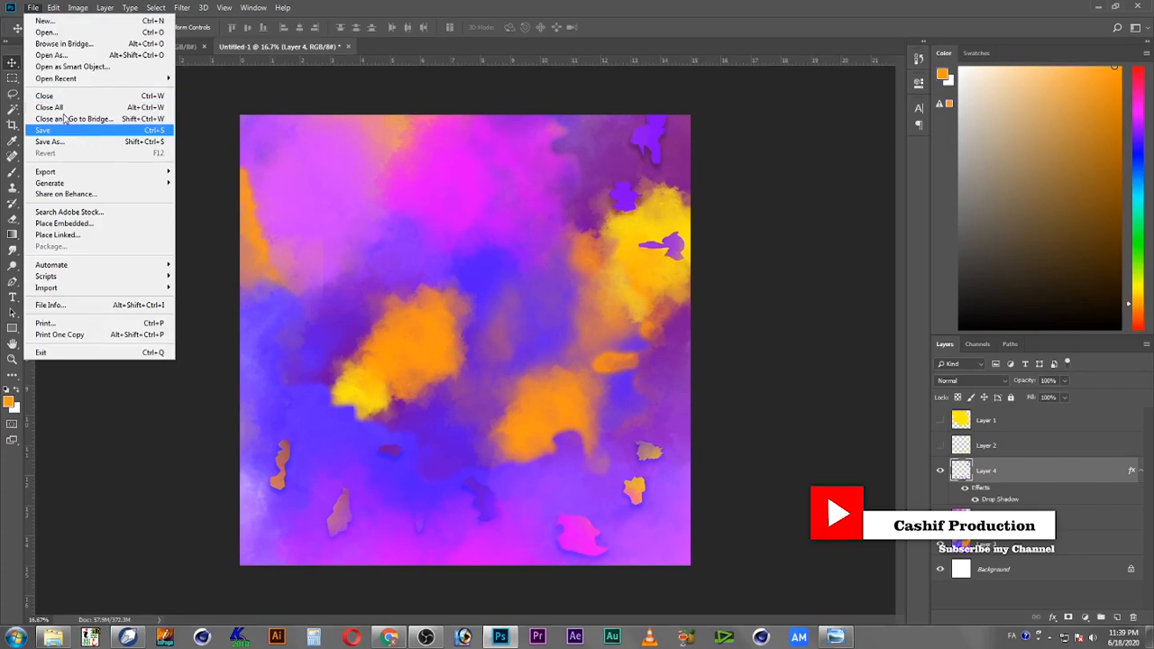
pyautogui.click(74, 141)
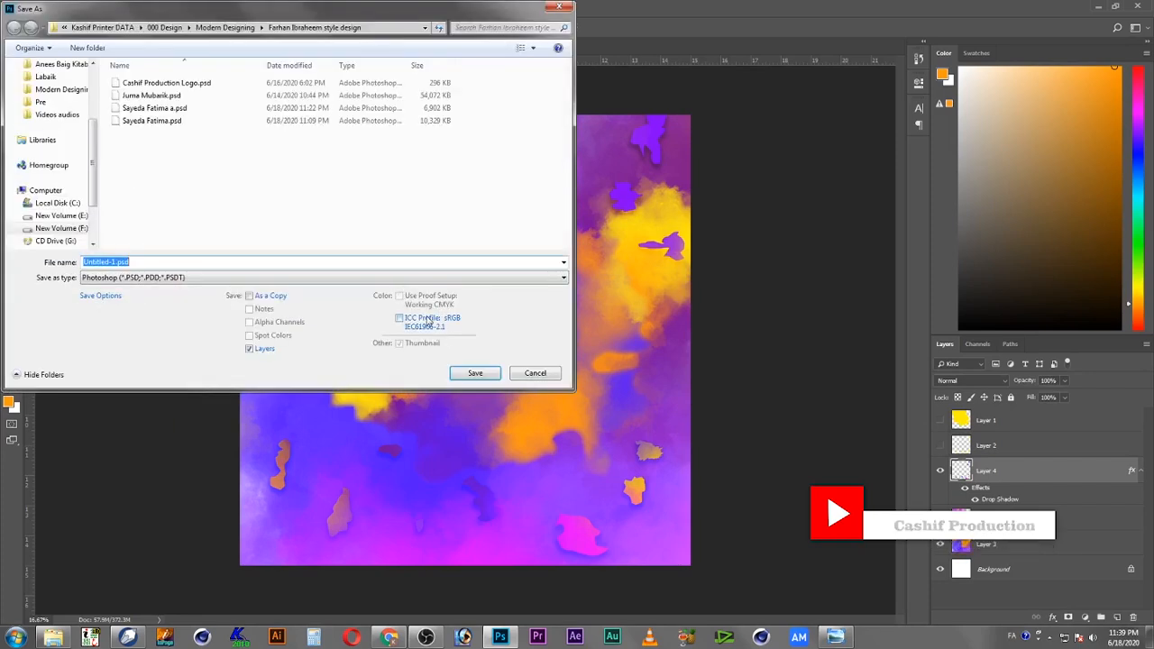
pyautogui.click(162, 107)
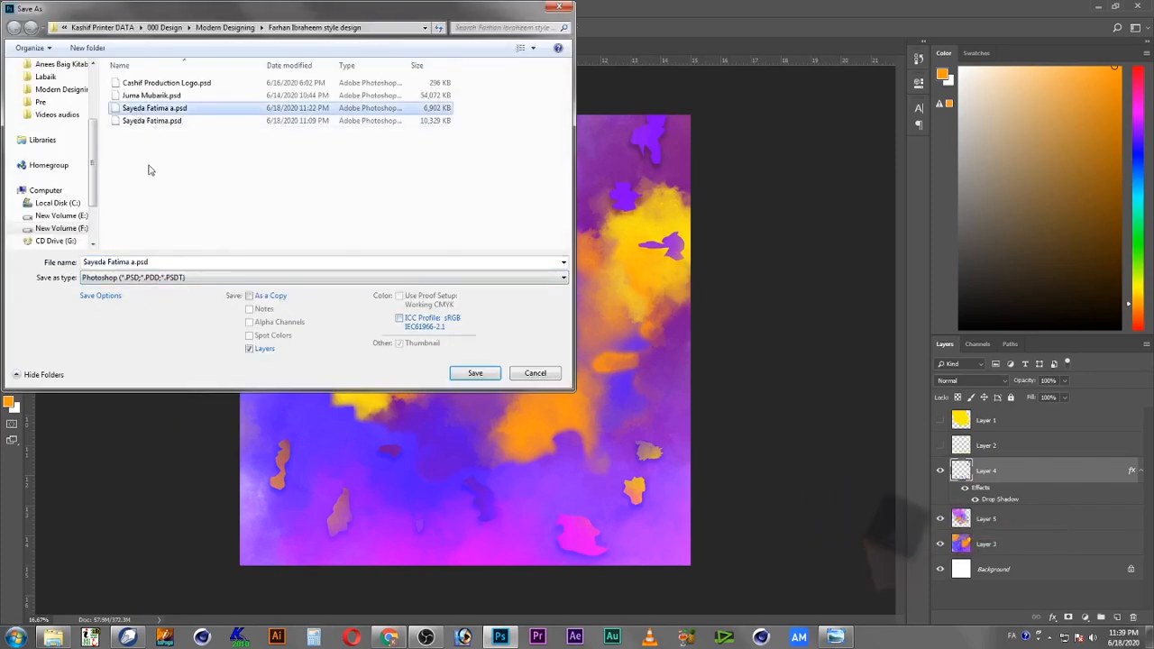
pyautogui.click(136, 262)
pyautogui.click(133, 261)
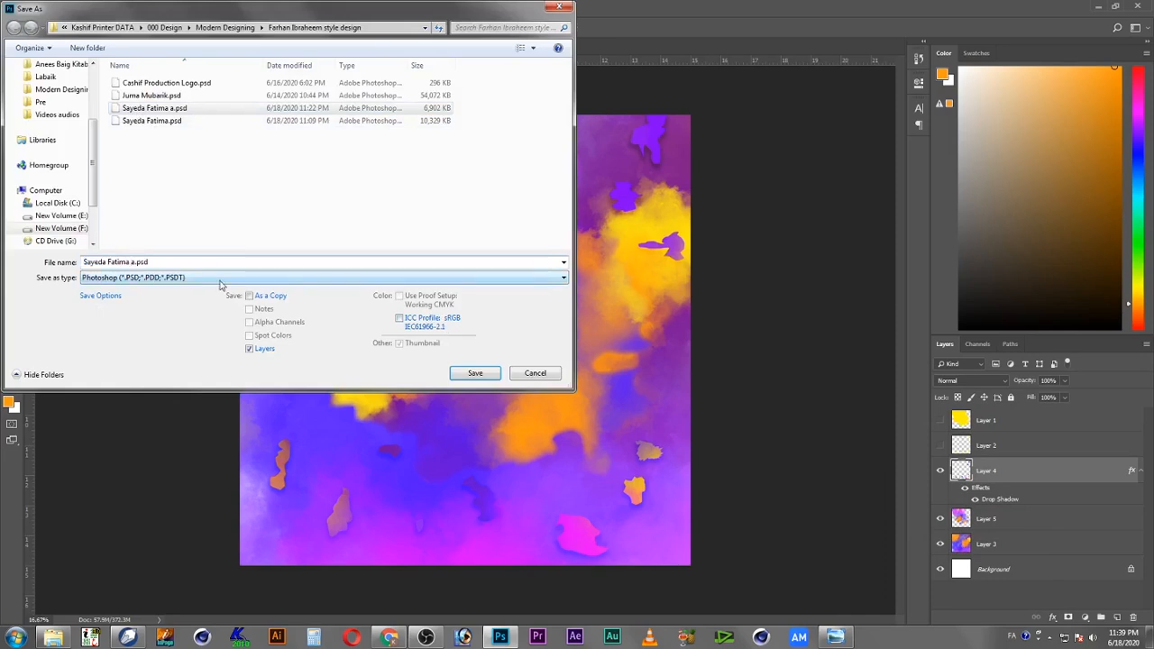
pyautogui.write('دث')
pyautogui.press('BackSpace')
pyautogui.press('BackSpace')
pyautogui.press('BackSpace')
pyautogui.press('BackSpace')
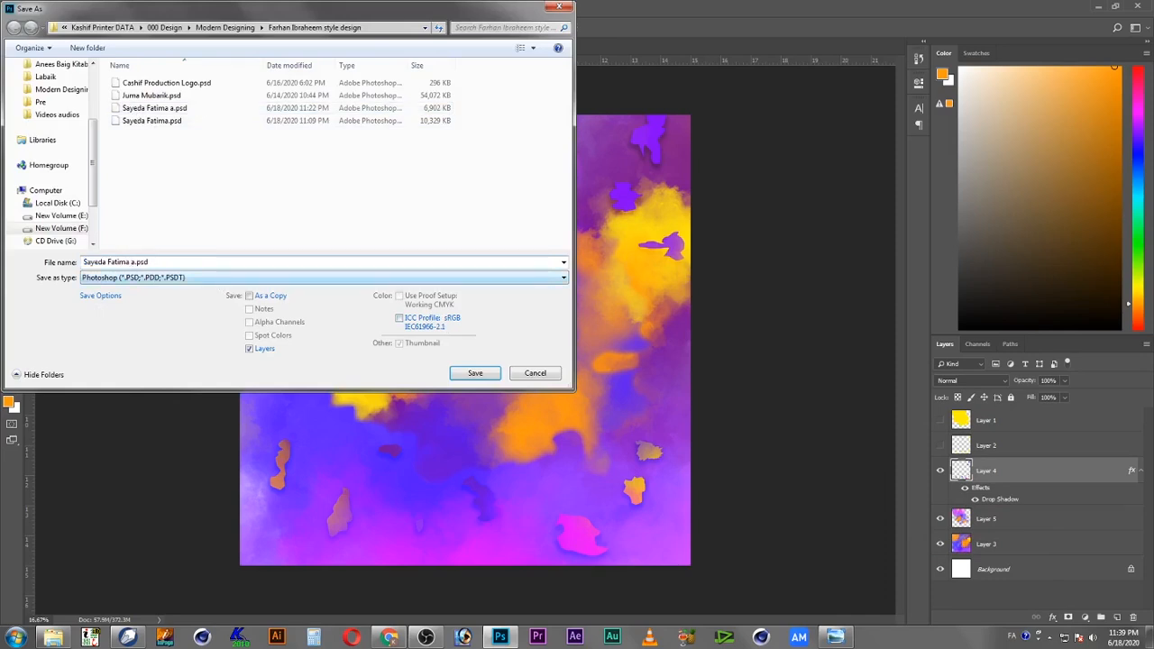
pyautogui.hotkey('alt', 'shift')
pyautogui.write('background')
pyautogui.press('Return')
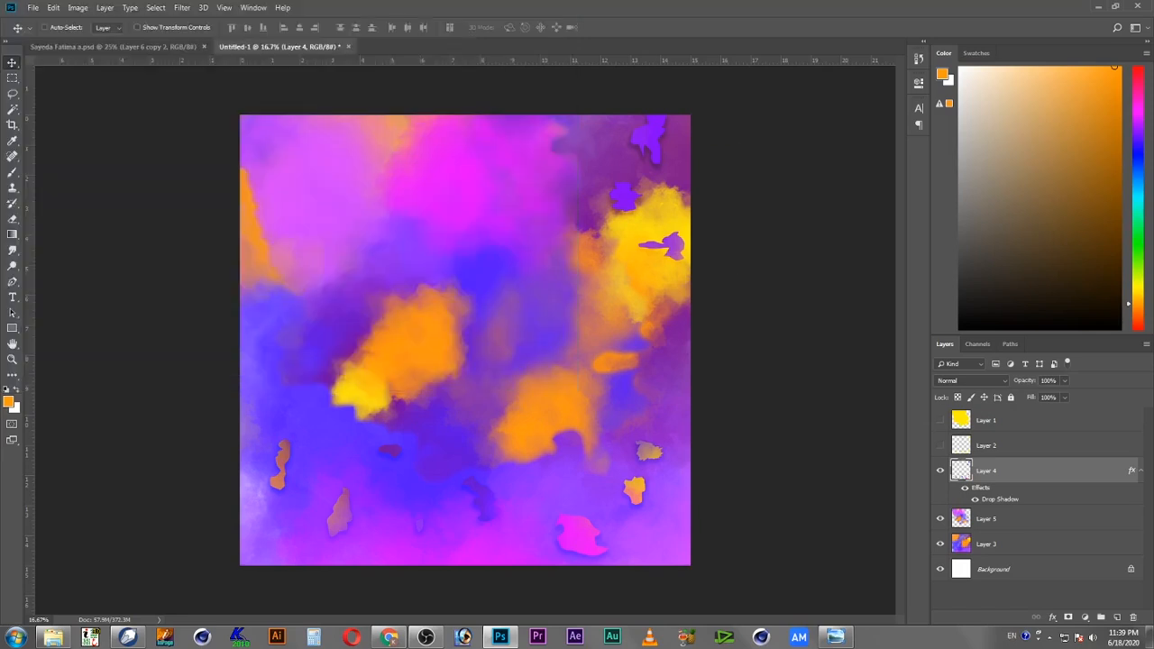
# Step: Lasso the flowers in the lower-left corner of the floral image 3402137.jpg and feather the selection by 50 pixels
pyautogui.click(706, 179)
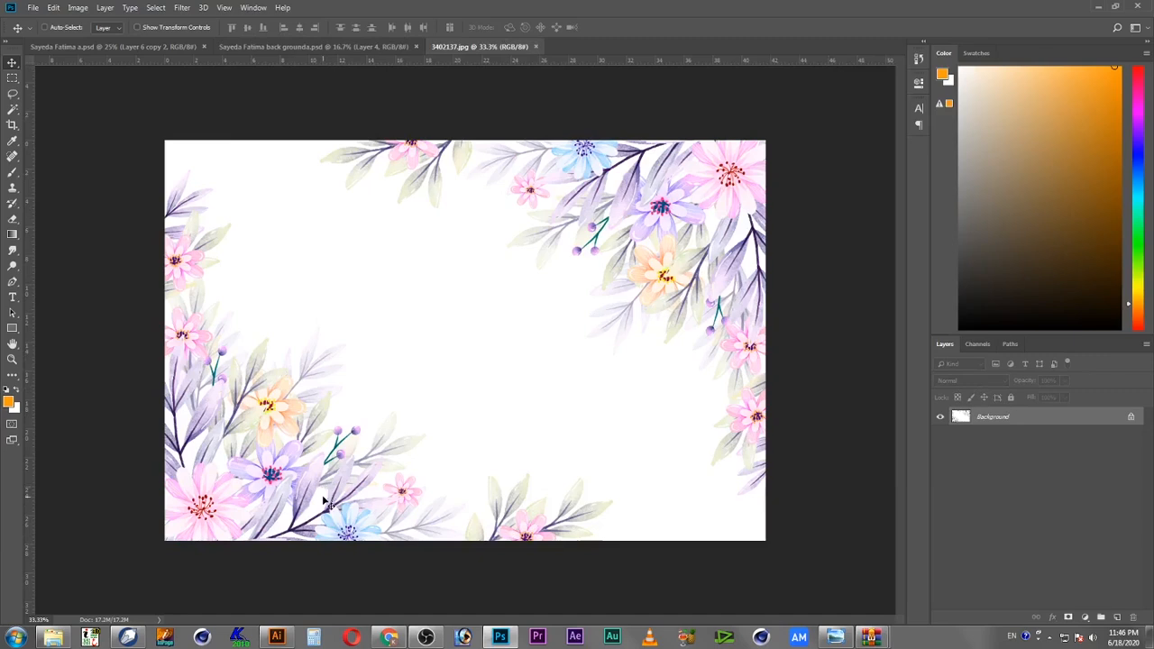
pyautogui.moveTo(14, 95); pyautogui.dragTo(54, 93)
pyautogui.moveTo(165, 172)
pyautogui.mouseDown()
pyautogui.moveTo(198, 159)
pyautogui.moveTo(207, 180)
pyautogui.moveTo(237, 189)
pyautogui.moveTo(227, 200)
pyautogui.moveTo(270, 258)
pyautogui.moveTo(259, 287)
pyautogui.moveTo(380, 325)
pyautogui.moveTo(377, 359)
pyautogui.moveTo(398, 375)
pyautogui.moveTo(503, 435)
pyautogui.moveTo(637, 487)
pyautogui.moveTo(693, 538)
pyautogui.moveTo(763, 559)
pyautogui.moveTo(159, 579)
pyautogui.moveTo(40, 459)
pyautogui.moveTo(5, 150)
pyautogui.mouseUp()
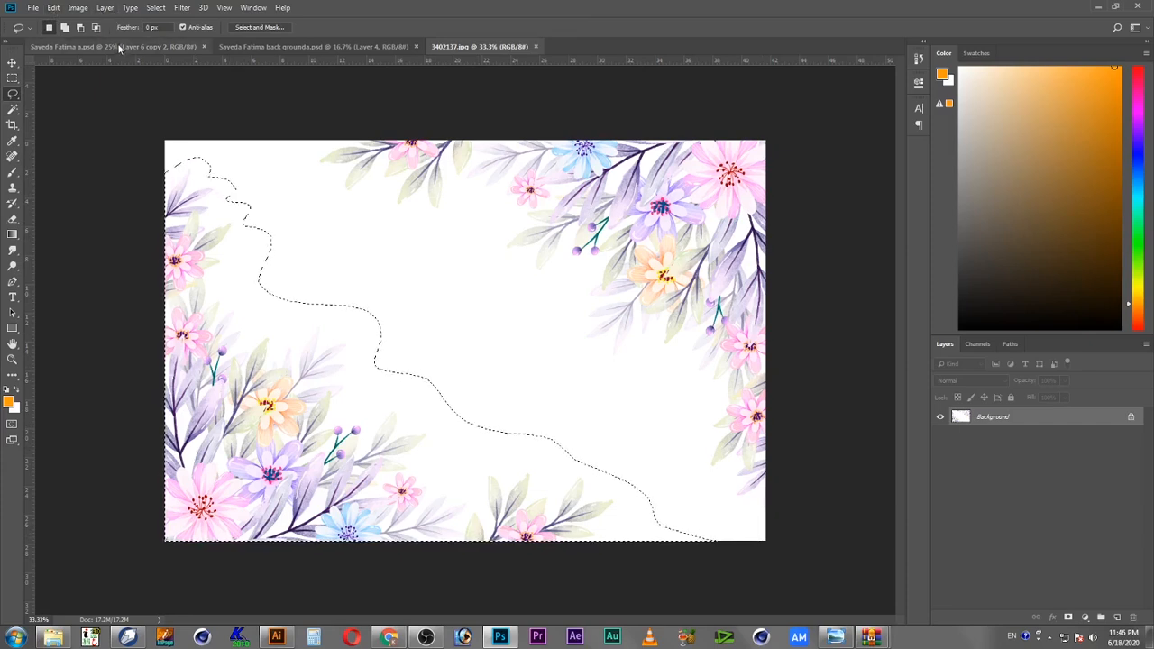
pyautogui.hotkey('shift', 'F6')
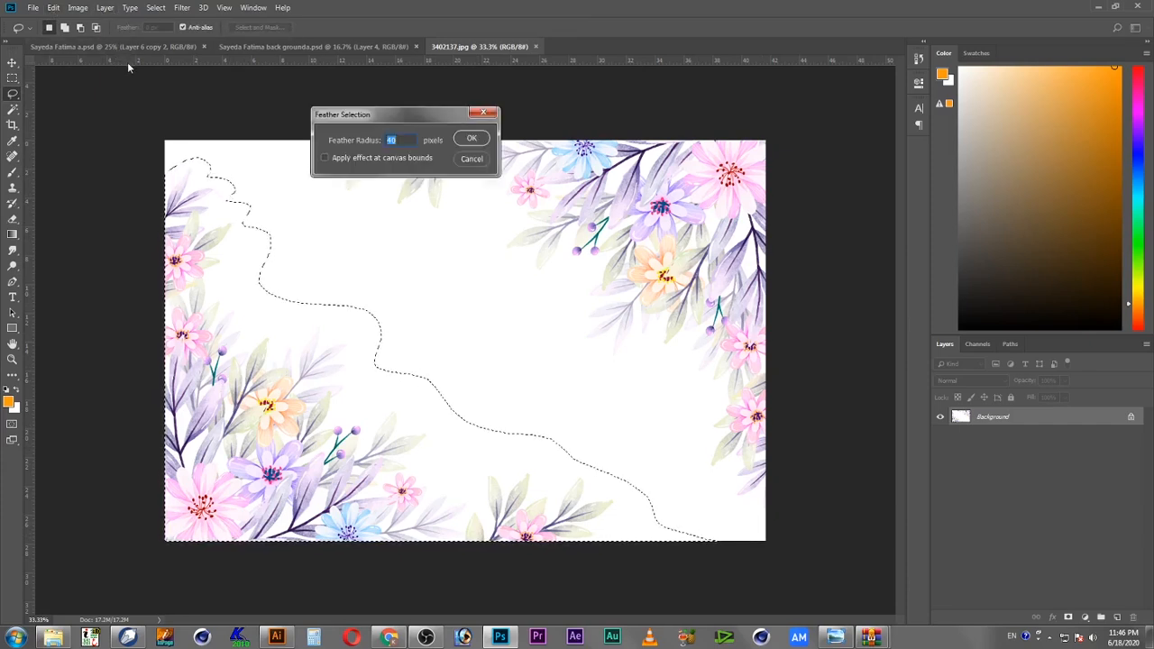
pyautogui.write('50')
pyautogui.press('Return')
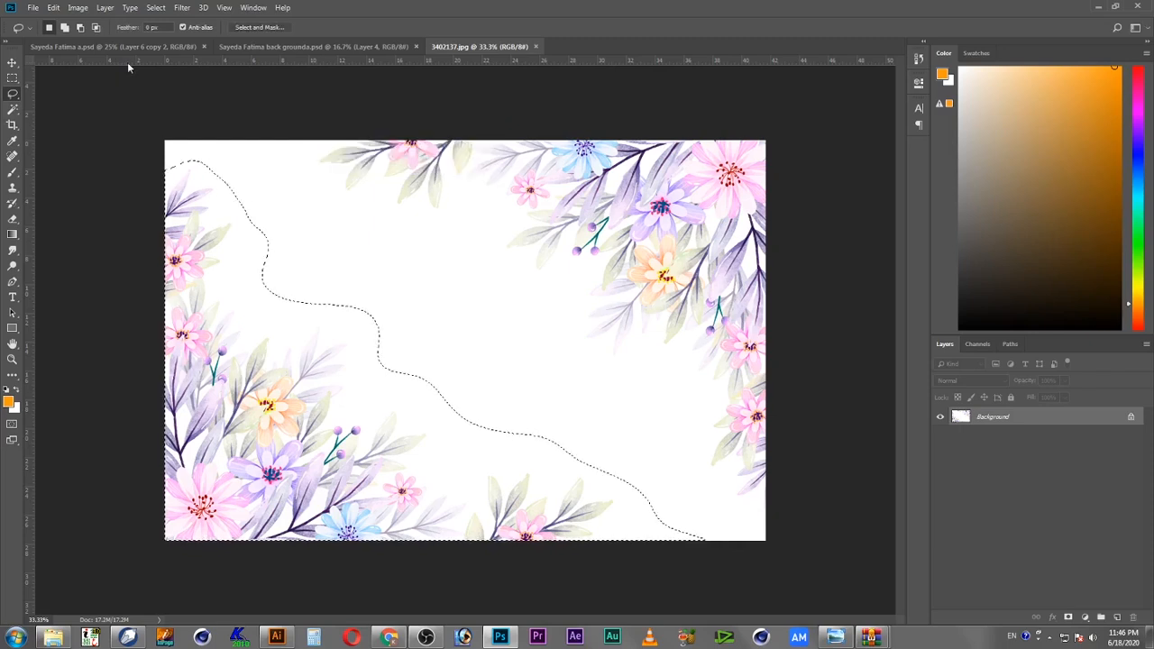
# Step: Copy the feathered flower selection and paste it into the background document as a new layer
pyautogui.click(54, 9)
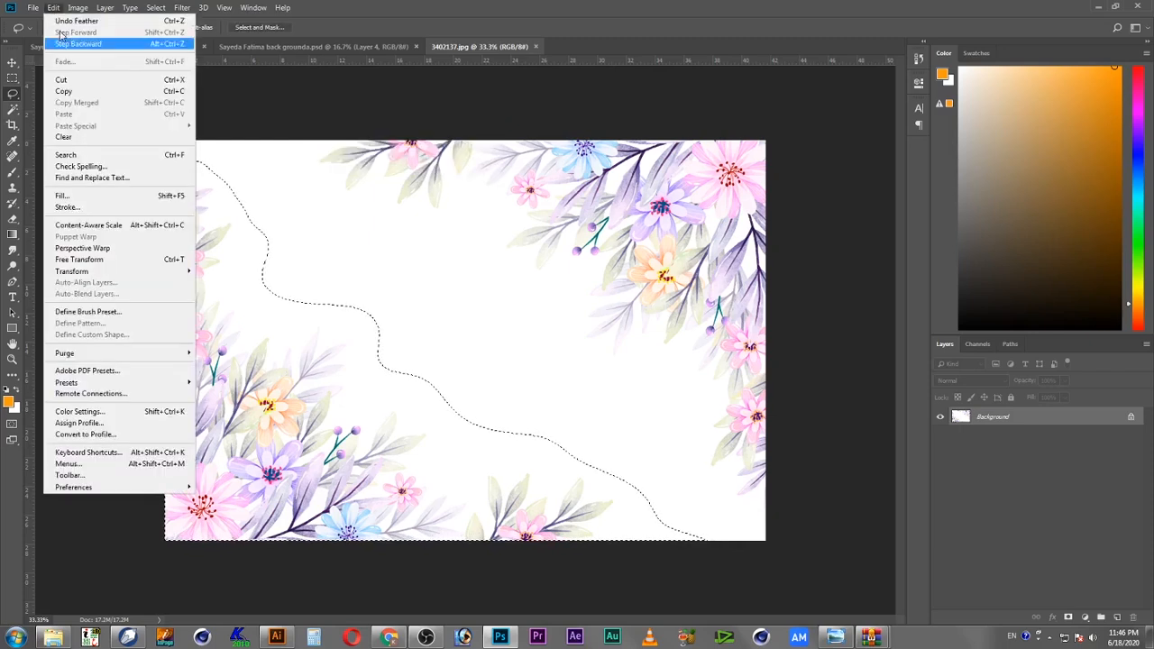
pyautogui.click(88, 92)
pyautogui.click(263, 47)
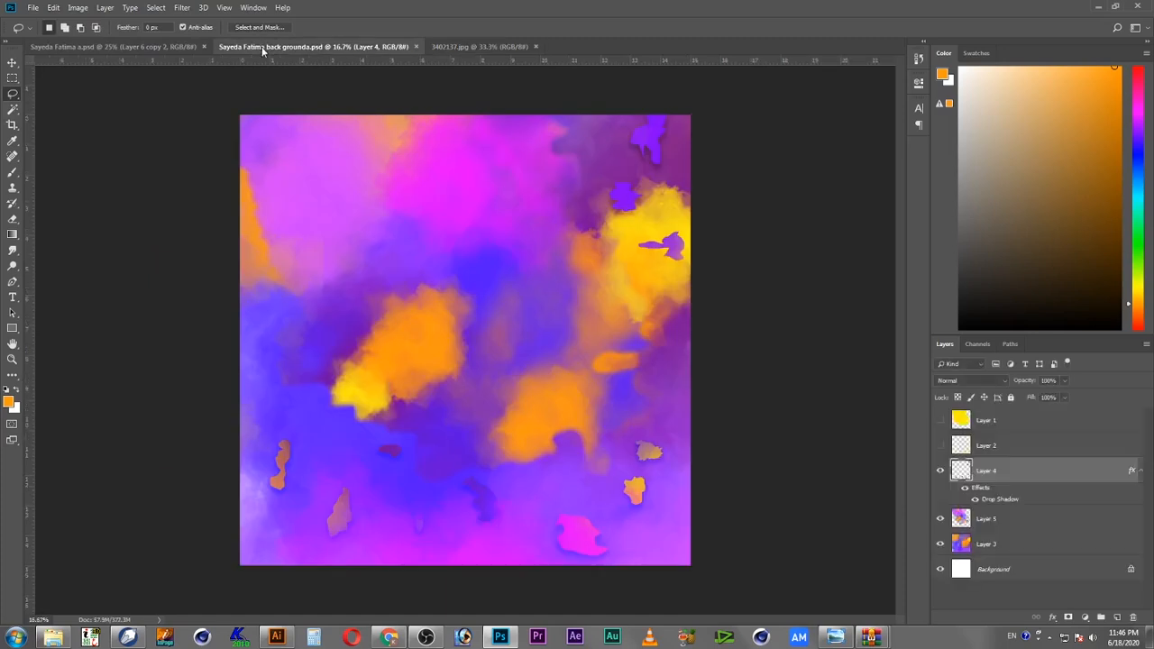
pyautogui.click(78, 9)
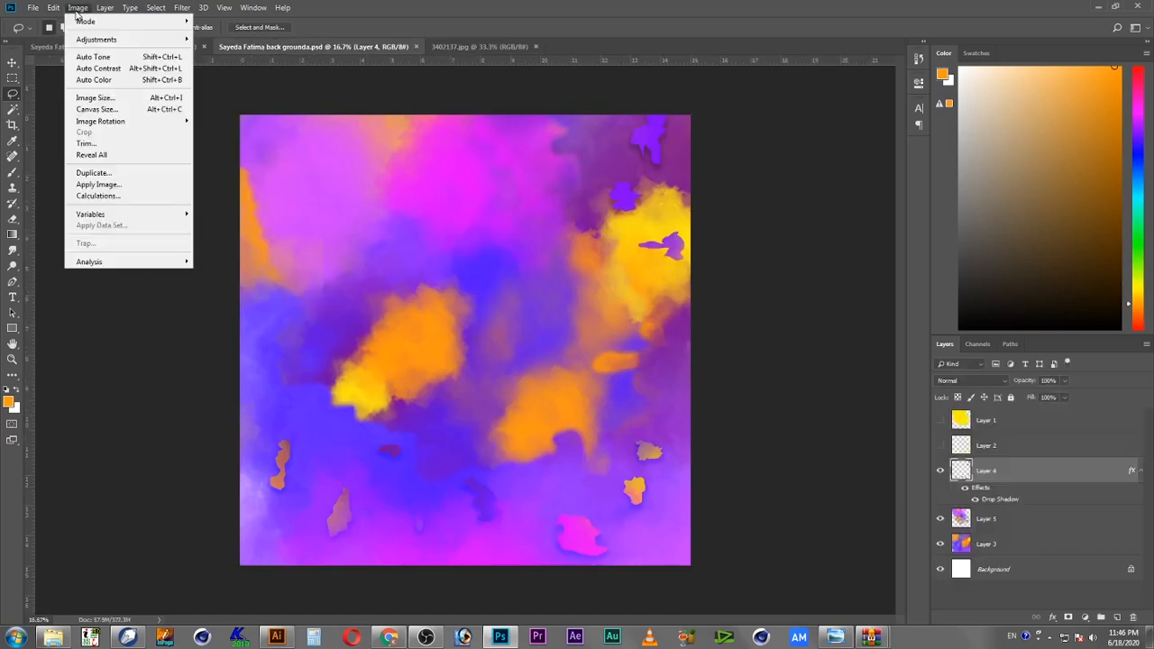
pyautogui.moveTo(54, 8)
pyautogui.click(96, 115)
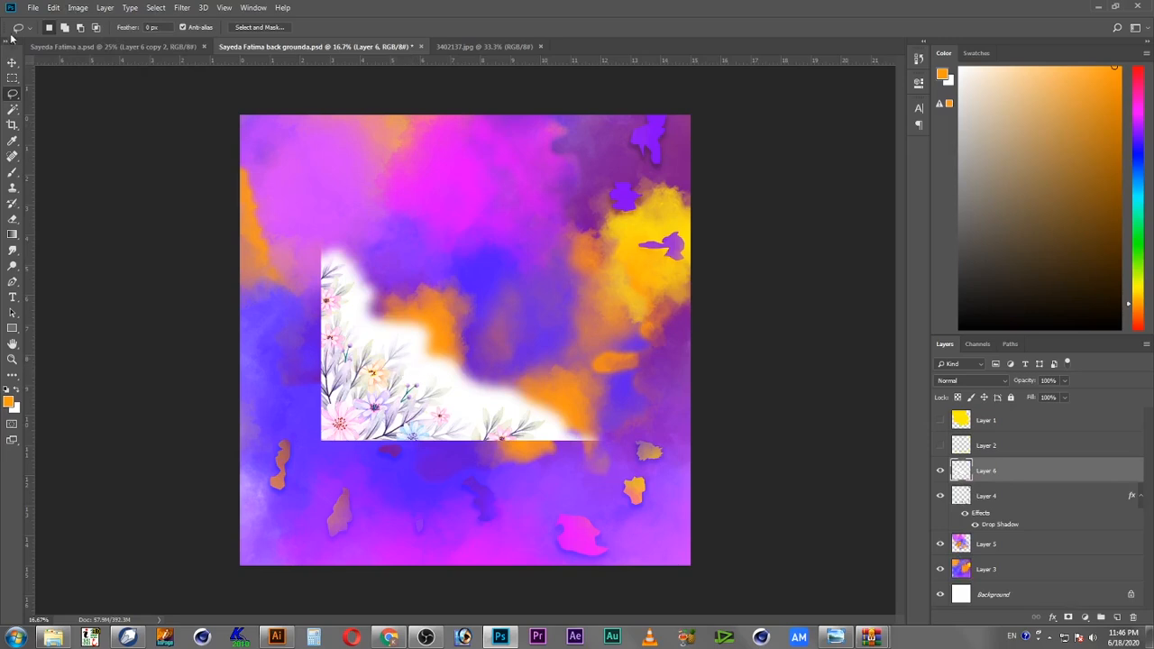
# Step: Move the pasted flowers into the canvas's lower-left corner and scale them up with Free Transform
pyautogui.press('v')
pyautogui.moveTo(391, 385); pyautogui.dragTo(323, 511)
pyautogui.press('ctrl')
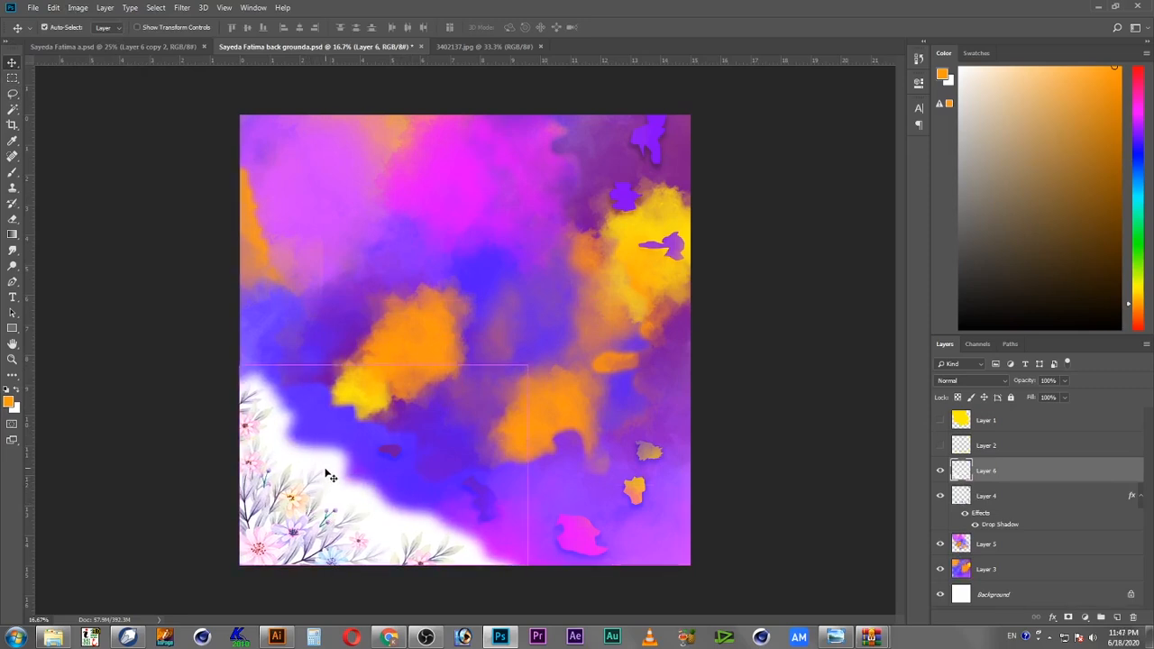
pyautogui.hotkey('ctrl', 't')
pyautogui.moveTo(533, 372); pyautogui.dragTo(745, 237)
pyautogui.press('Return')
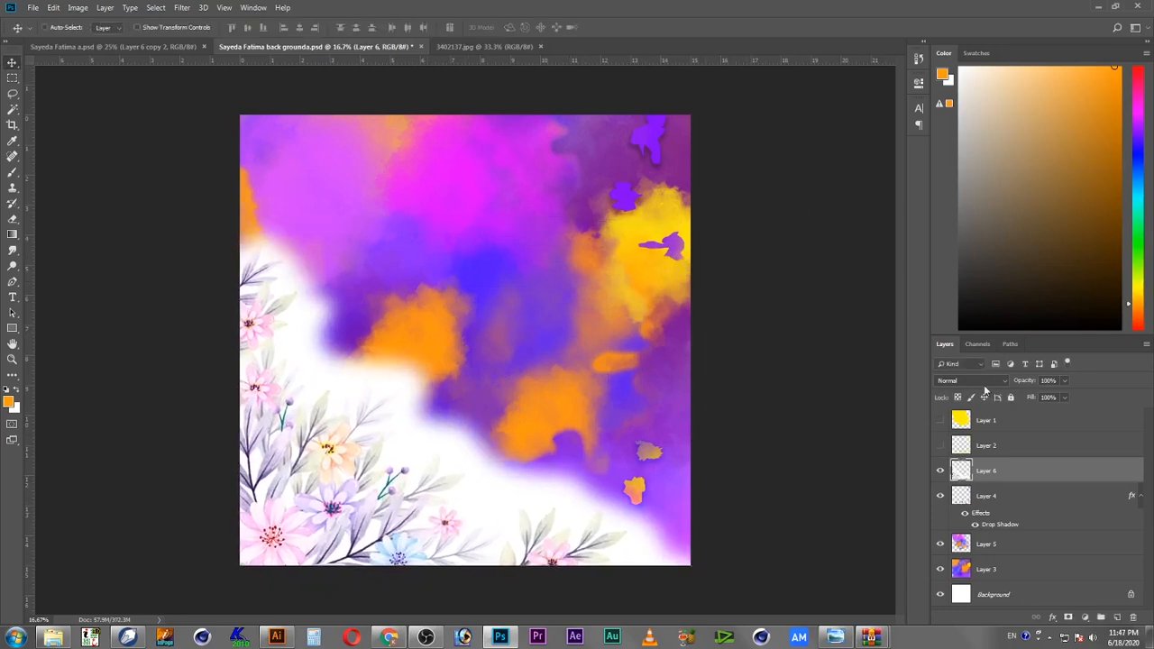
# Step: Preview different blend modes on the flower layer
pyautogui.click(986, 383)
pyautogui.click(975, 97)
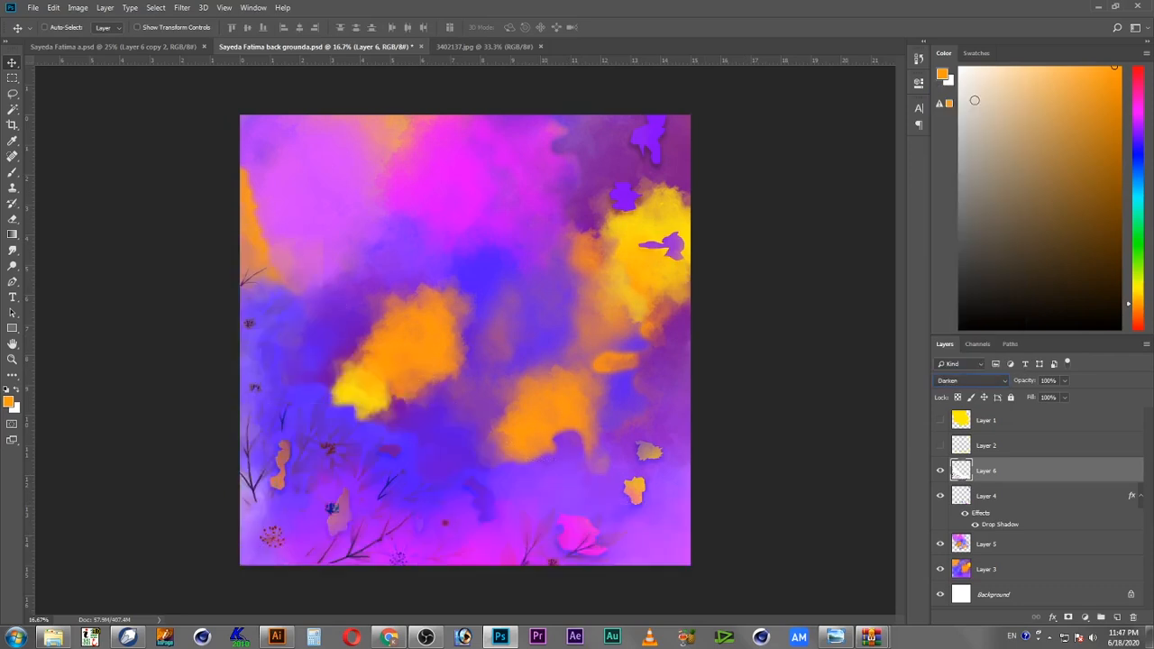
pyautogui.press('Down')
pyautogui.press('Down')
pyautogui.press('Down')
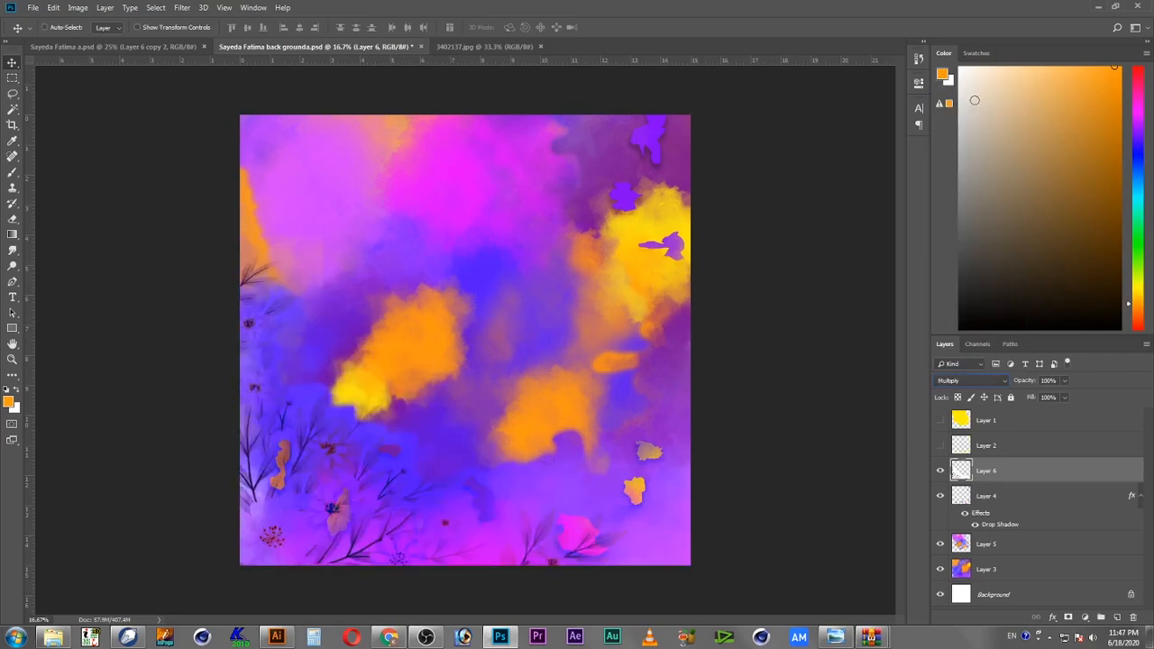
pyautogui.press('Up')
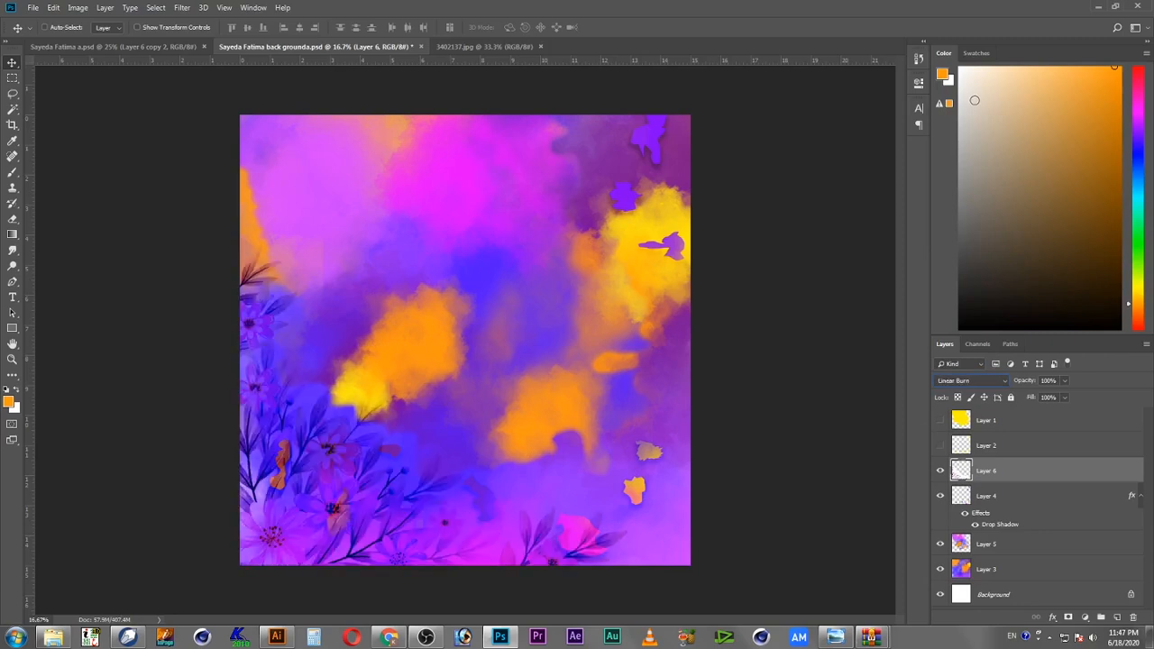
pyautogui.press('Down')
pyautogui.press('Down')
pyautogui.press('Down')
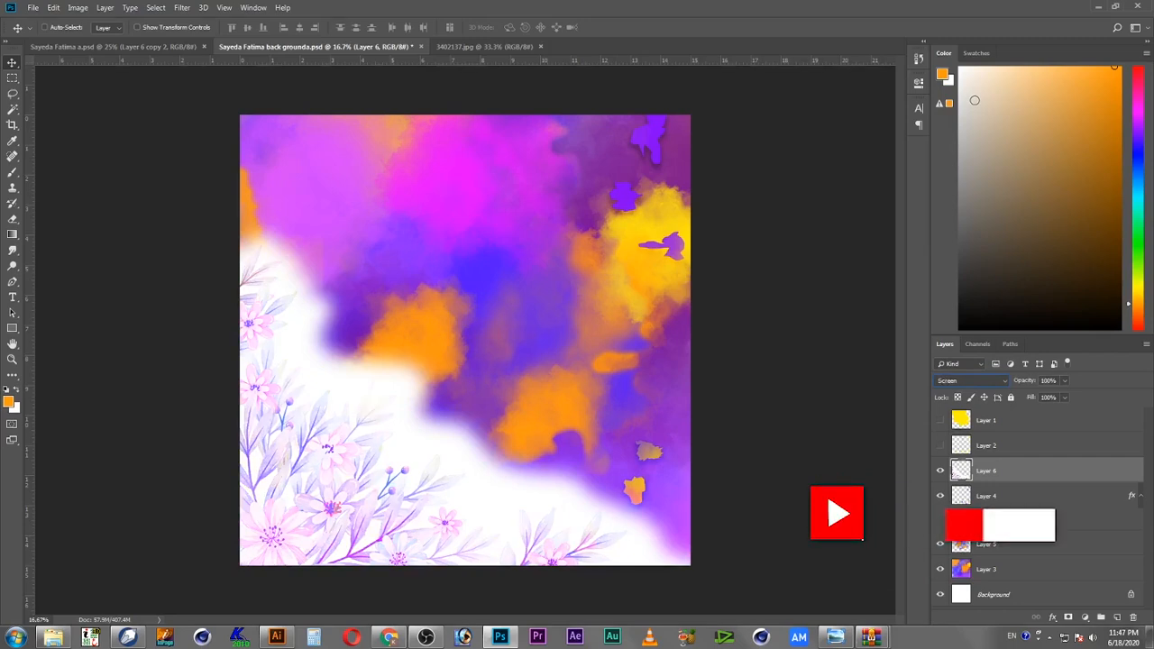
pyautogui.press('Down')
pyautogui.press('Down')
pyautogui.press('Down')
pyautogui.press('Down')
pyautogui.press('Down')
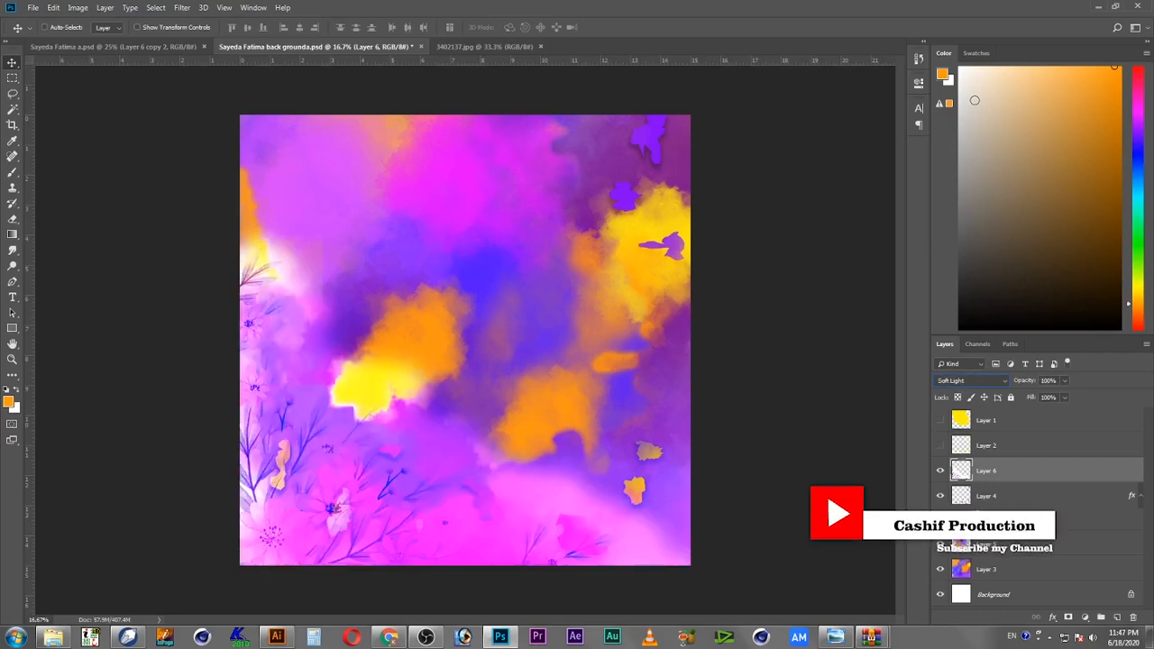
pyautogui.press('Up')
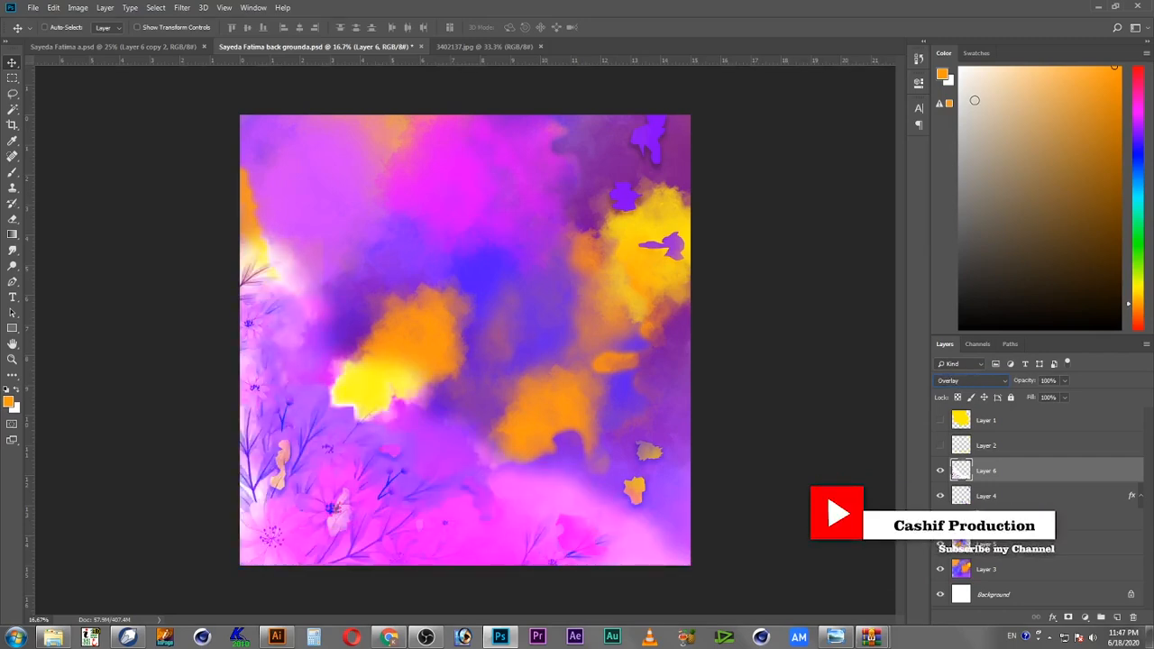
pyautogui.press('Down')
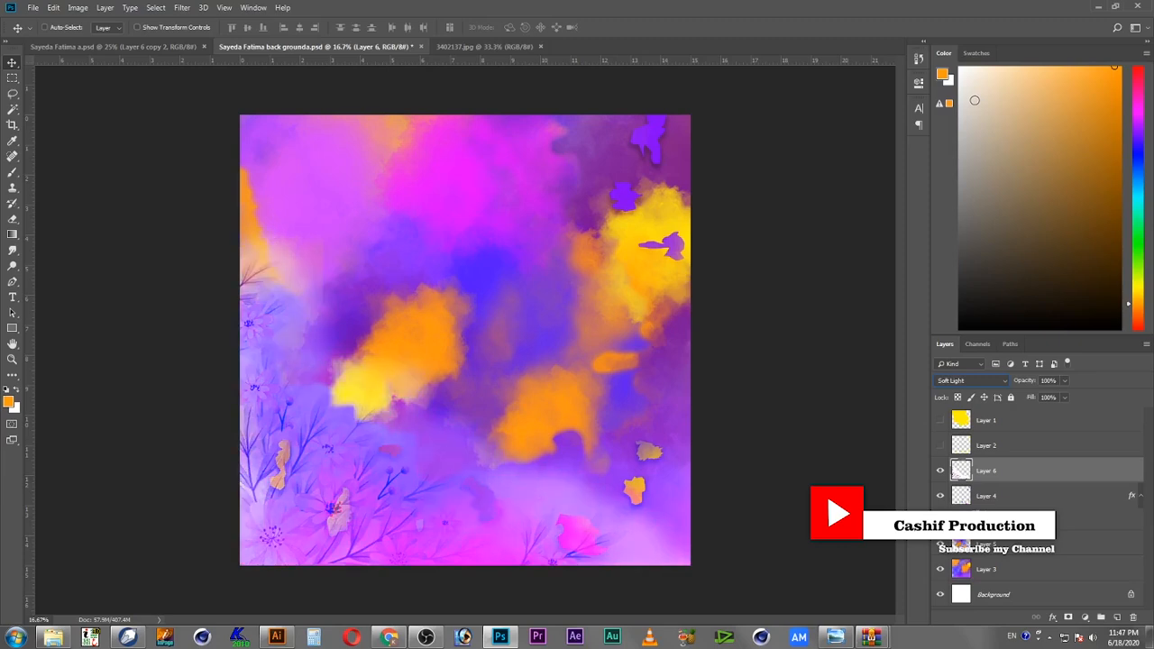
pyautogui.press('Down')
pyautogui.press('Up')
pyautogui.press('Down')
pyautogui.press('Down')
pyautogui.press('Down')
pyautogui.press('Down')
pyautogui.press('Down')
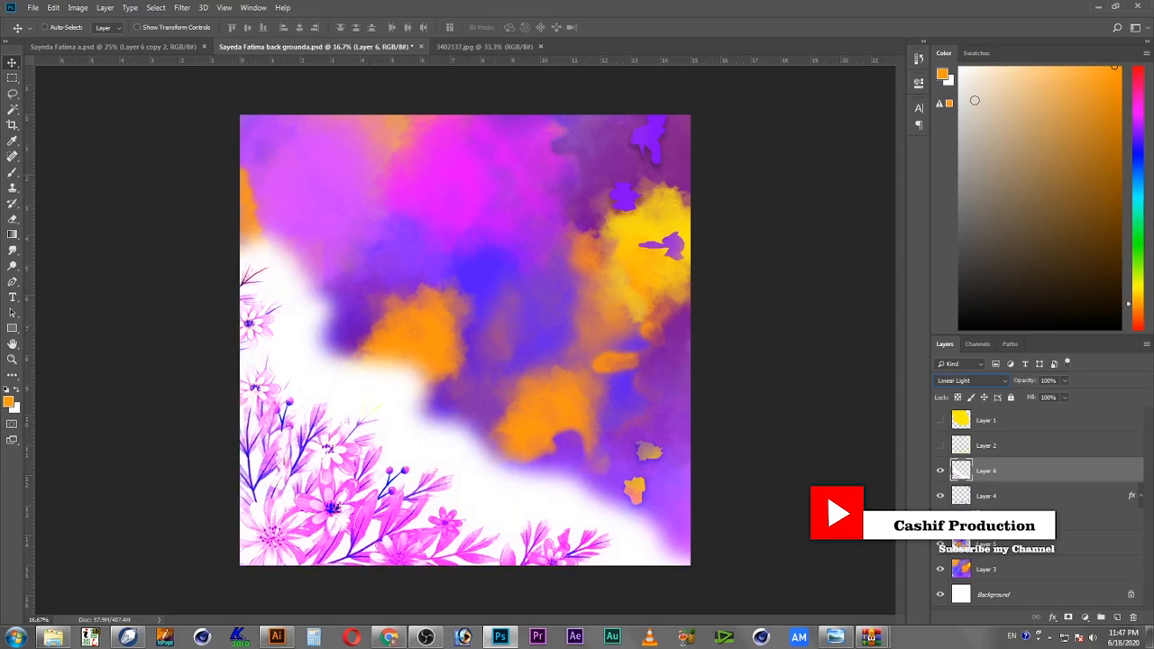
pyautogui.press('Down')
pyautogui.press('Down')
pyautogui.press('Down')
pyautogui.press('Down')
pyautogui.press('Down')
pyautogui.press('Down')
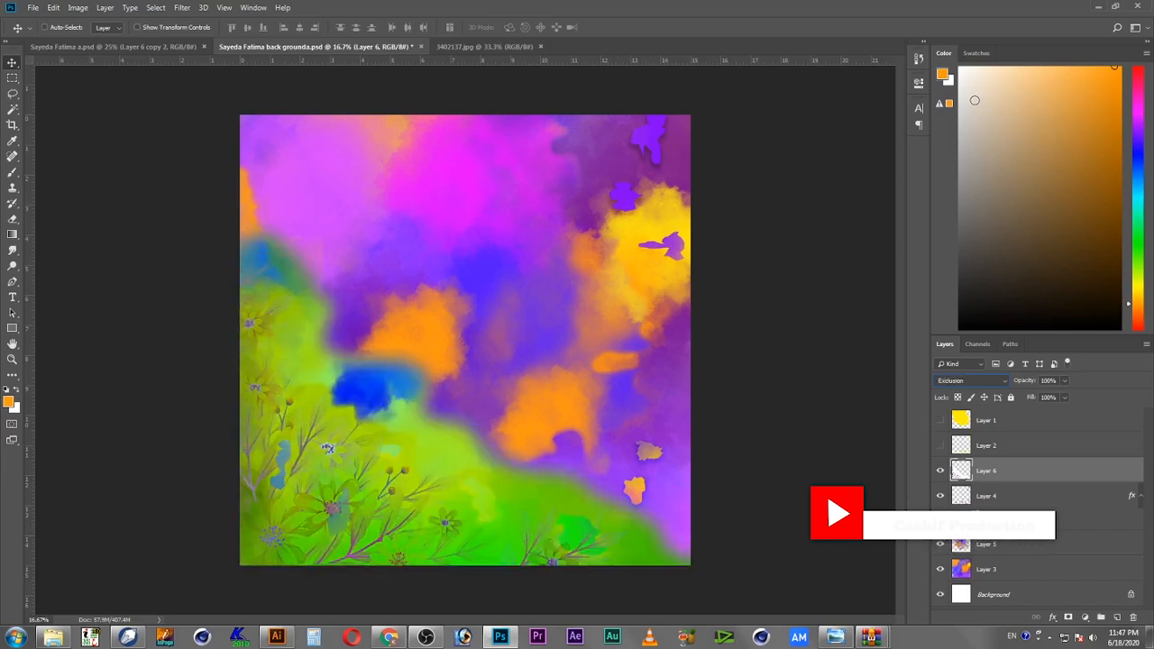
pyautogui.press('Down')
pyautogui.press('Down')
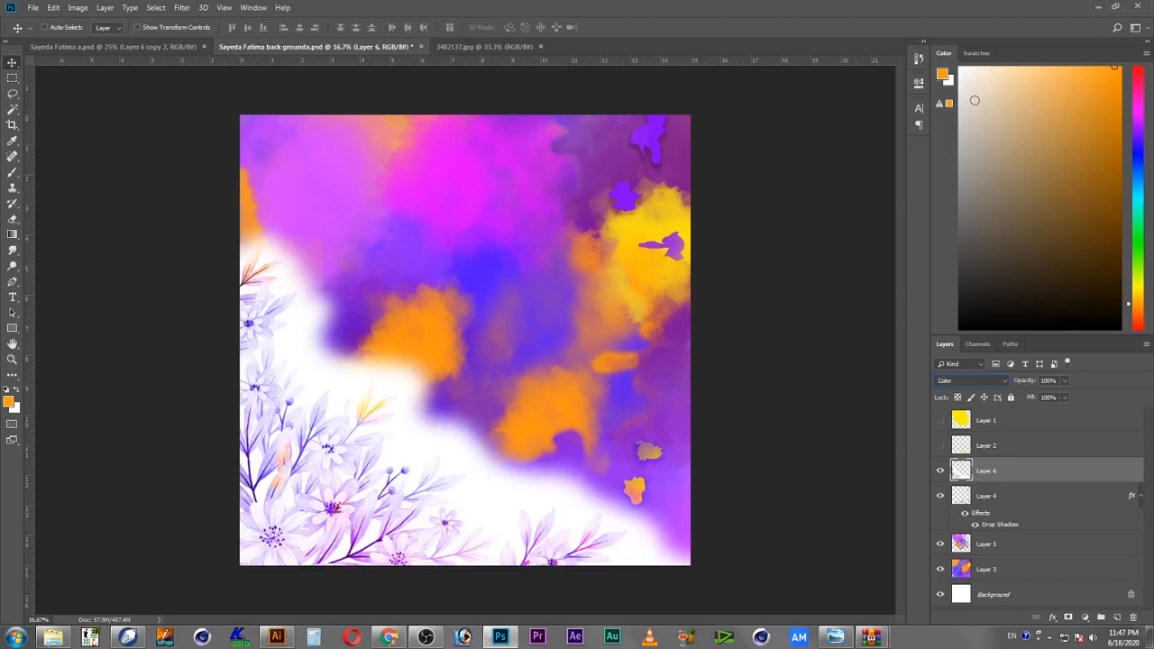
pyautogui.press('Down')
# Step: Set the flower layer's blend mode to Multiply
pyautogui.click(1001, 382)
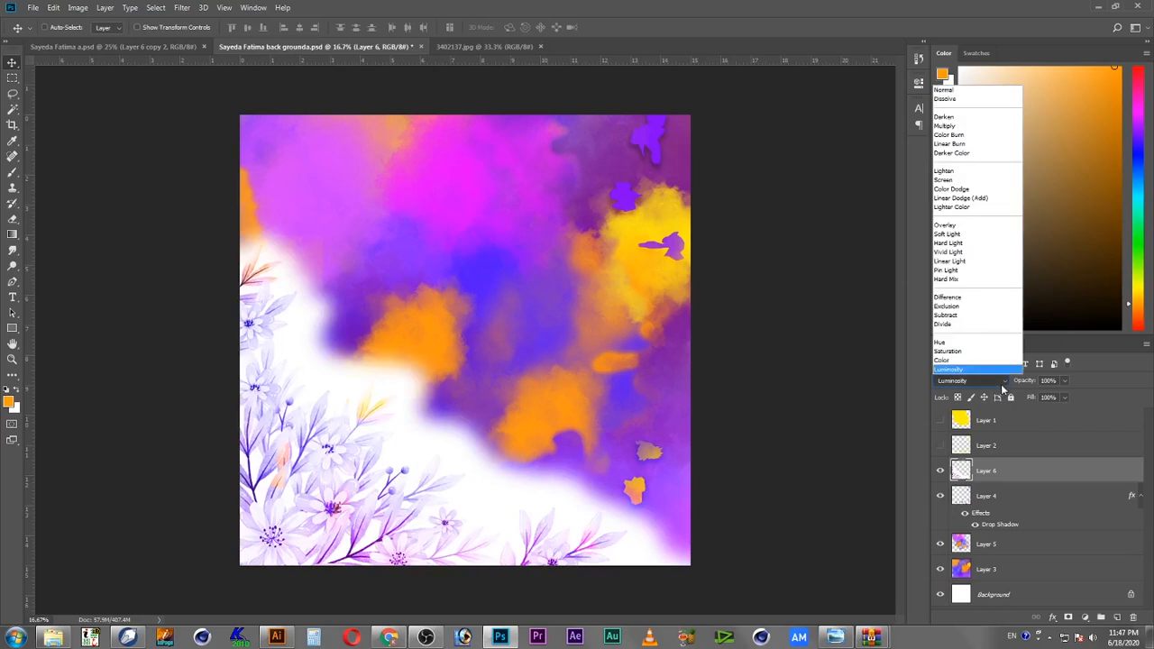
pyautogui.click(983, 121)
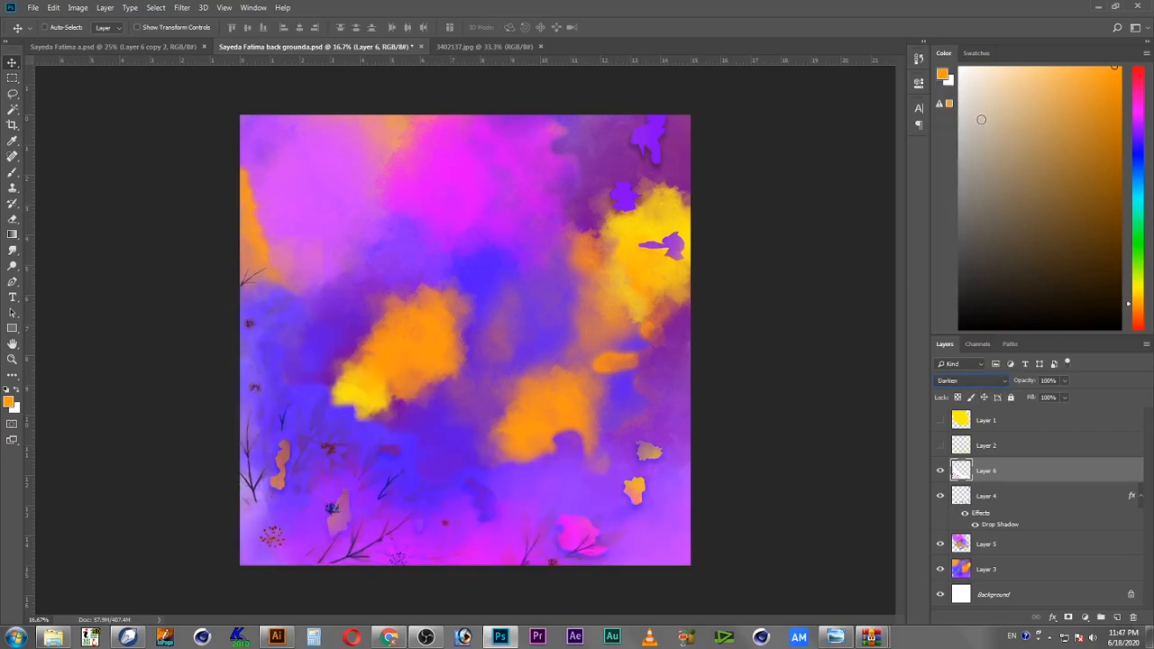
pyautogui.press('Down')
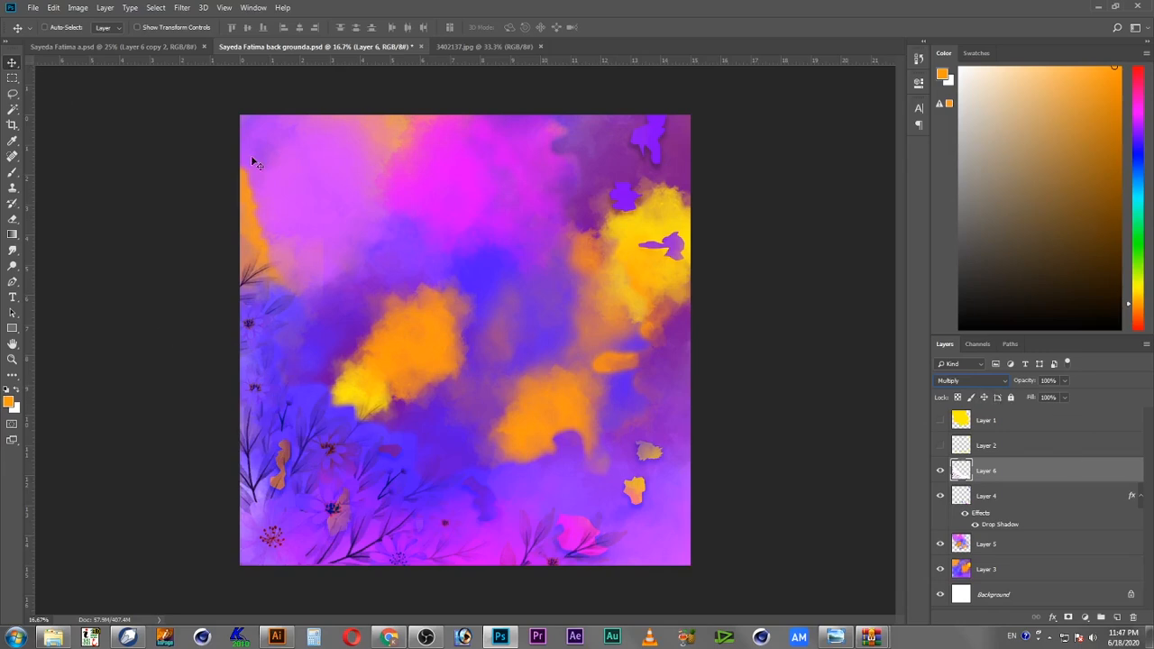
# Step: Select the flower layer from the canvas and duplicate it by dragging a copy toward the upper right
pyautogui.rightClick(311, 492)
pyautogui.click(326, 495)
pyautogui.moveTo(325, 502); pyautogui.dragTo(474, 322)
# Step: Flip the copy with Free Transform to about -171% width and height and place it in the top-right corner
pyautogui.hotkey('ctrl', 't')
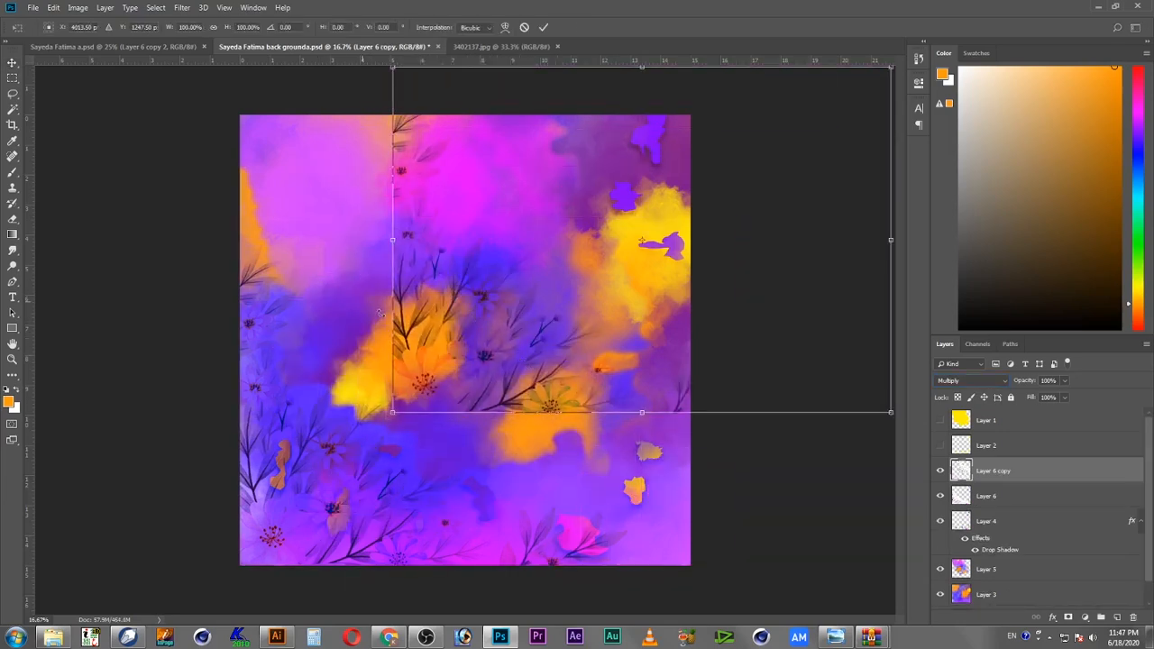
pyautogui.moveTo(332, 175); pyautogui.dragTo(750, 258)
pyautogui.moveTo(787, 128); pyautogui.dragTo(683, 152)
pyautogui.moveTo(749, 101); pyautogui.dragTo(596, 185)
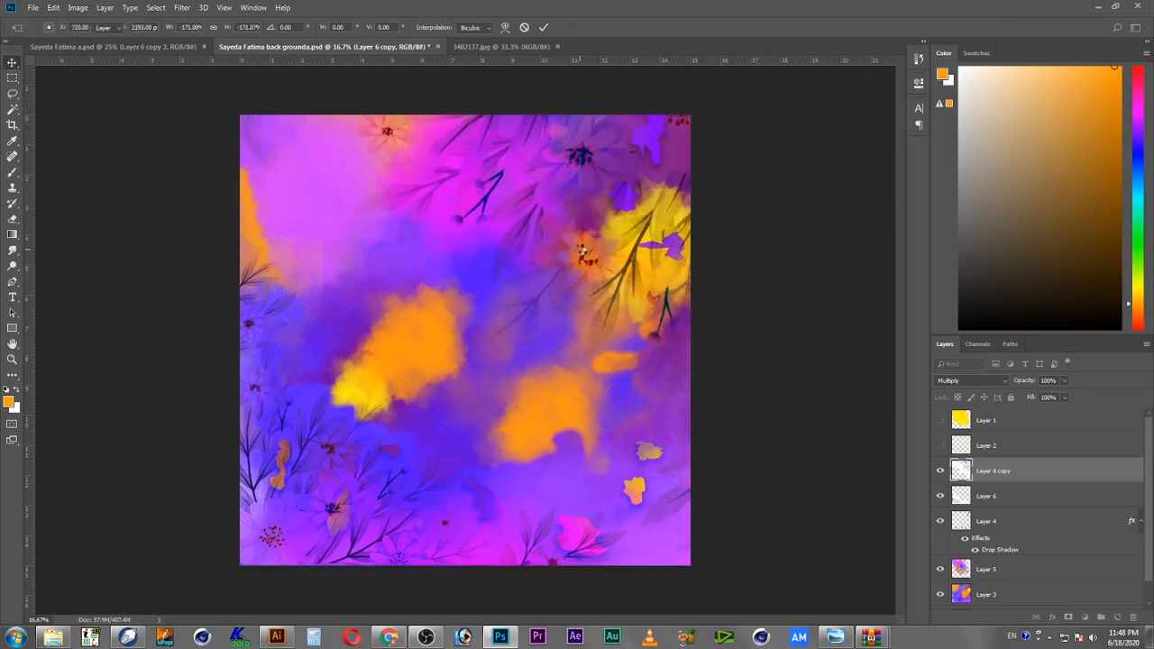
pyautogui.press('Return')
pyautogui.moveTo(565, 240); pyautogui.dragTo(628, 229)
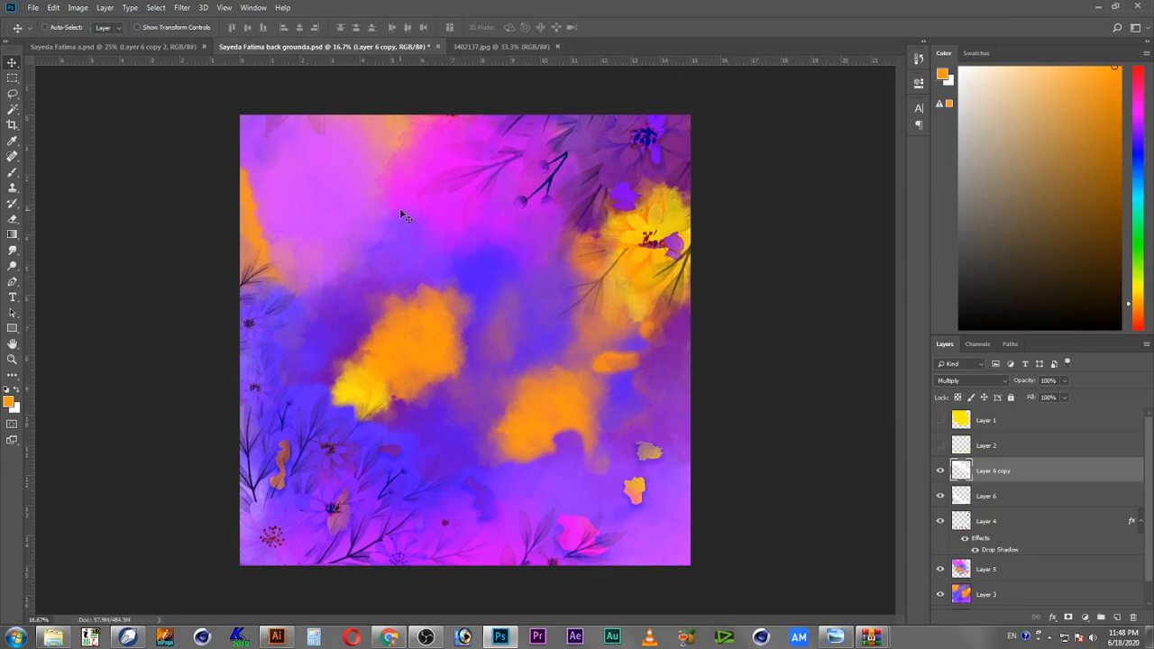
# Step: Save the document and switch back to the floral image
pyautogui.click(33, 7)
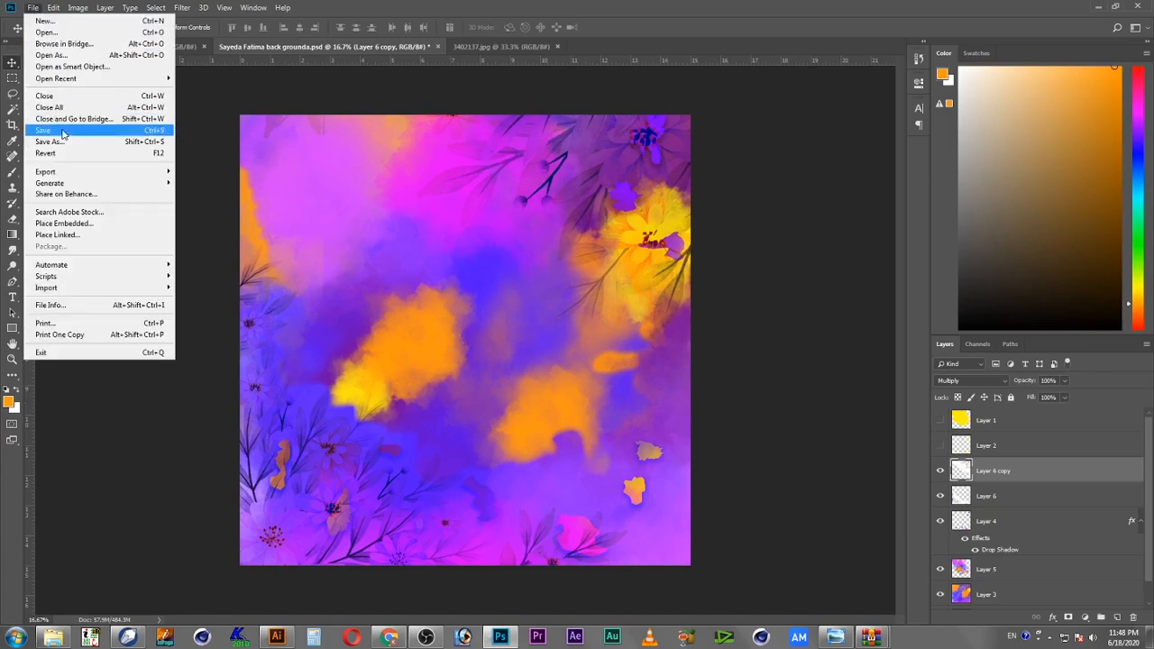
pyautogui.click(64, 136)
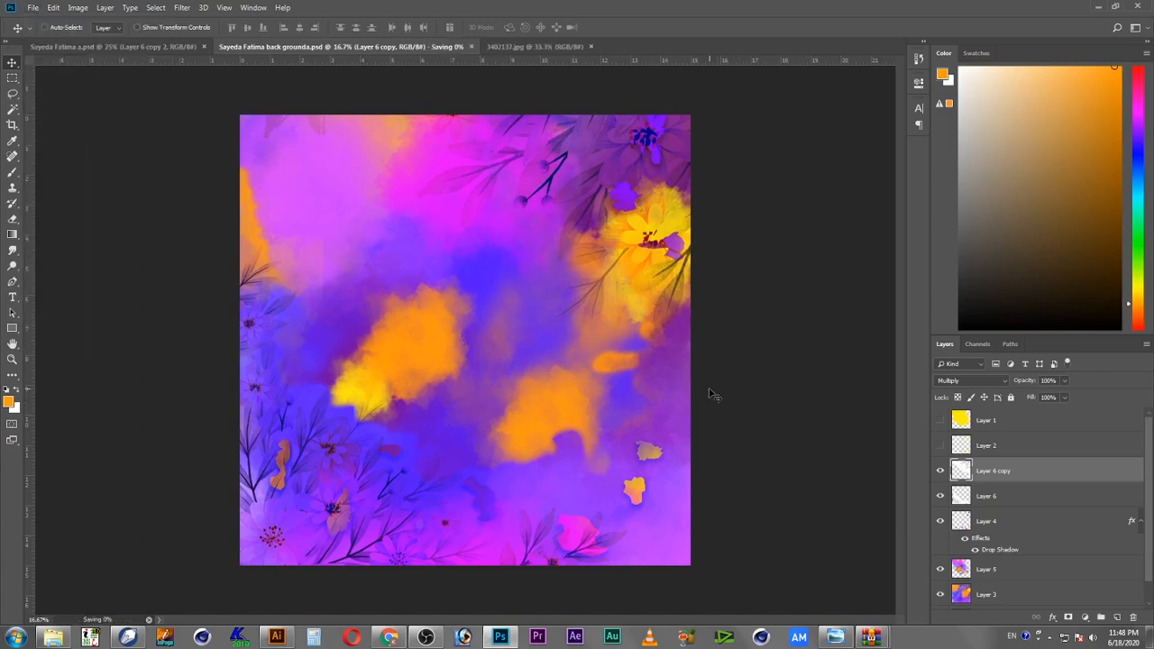
pyautogui.click(512, 47)
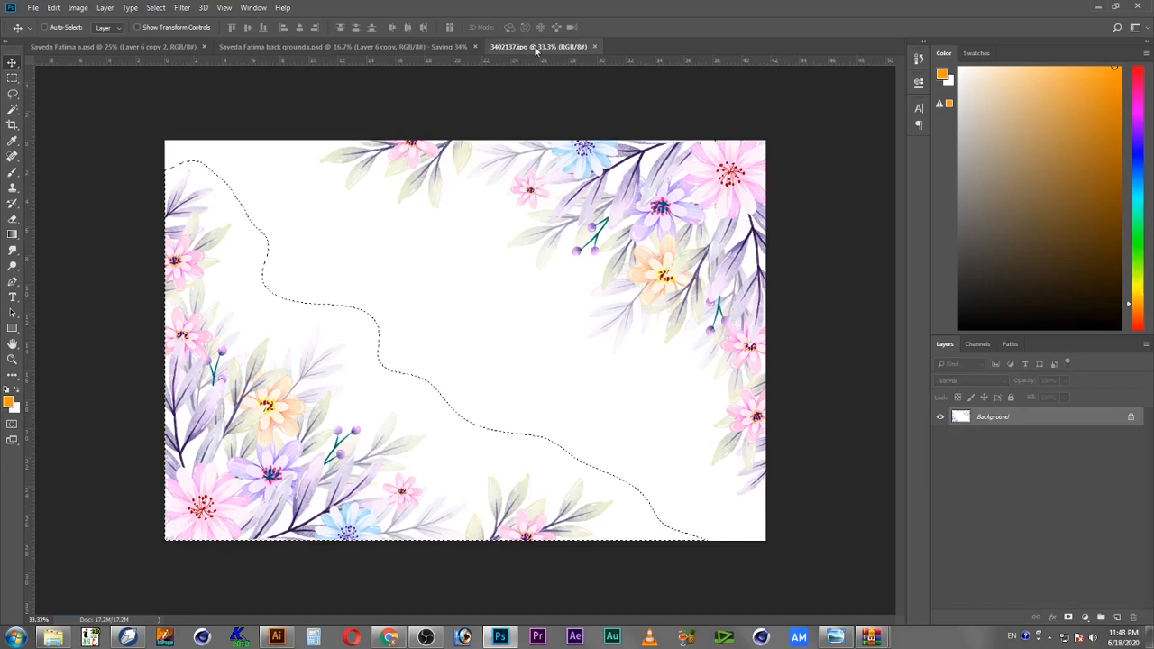
# Step: Close the floral image and switch to the calligraphy document
pyautogui.click(596, 46)
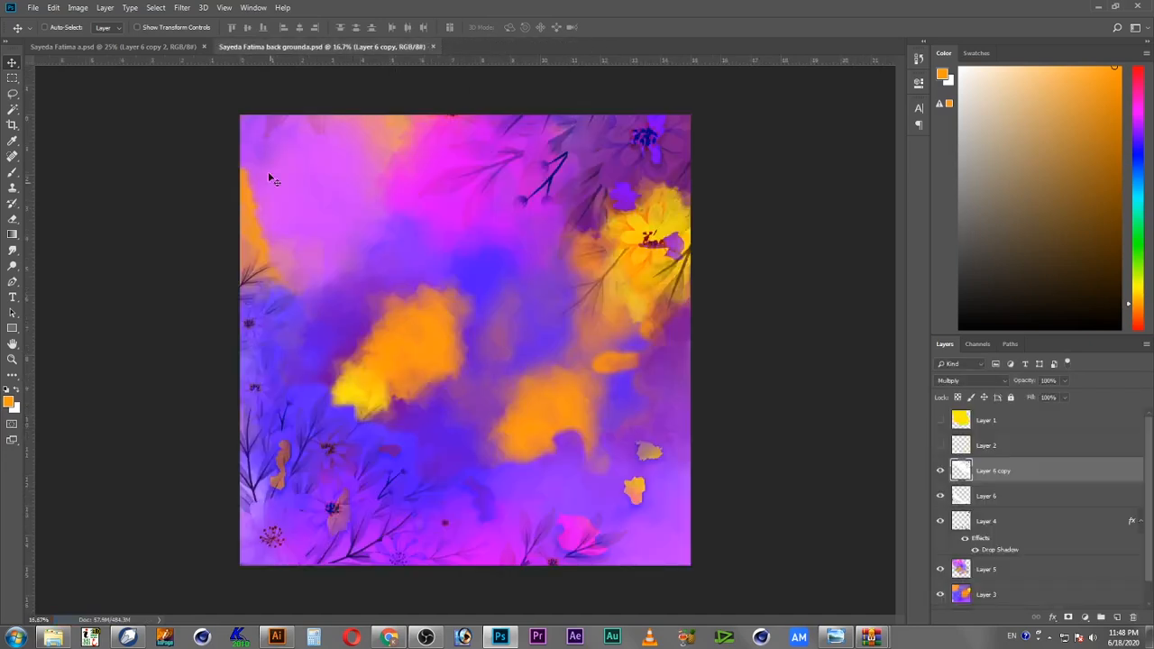
pyautogui.click(174, 47)
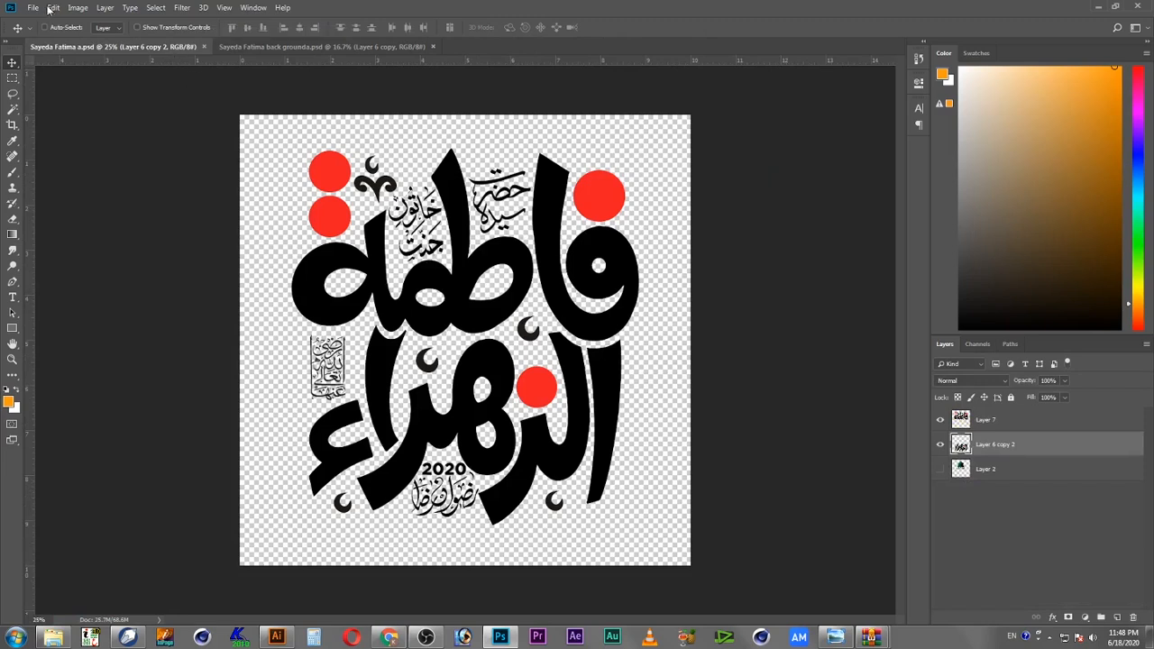
# Step: Enlarge the calligraphy document's canvas to 20 × 20 inches
pyautogui.click(77, 7)
pyautogui.click(99, 112)
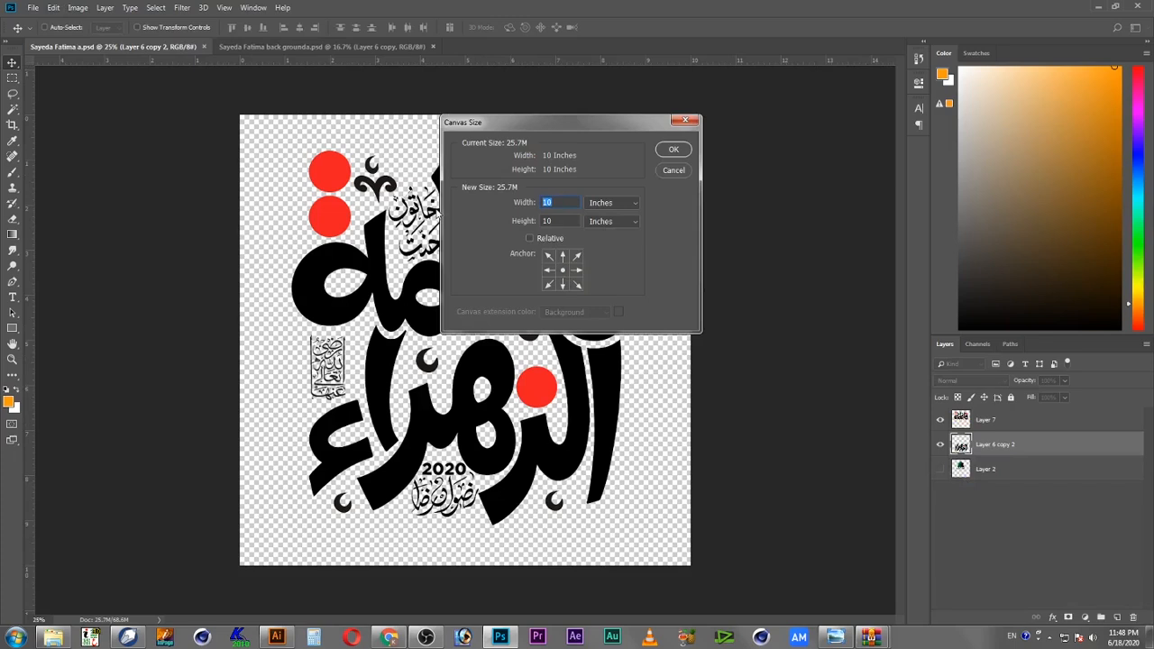
pyautogui.write('2020')
pyautogui.press('Return')
pyautogui.press('z')
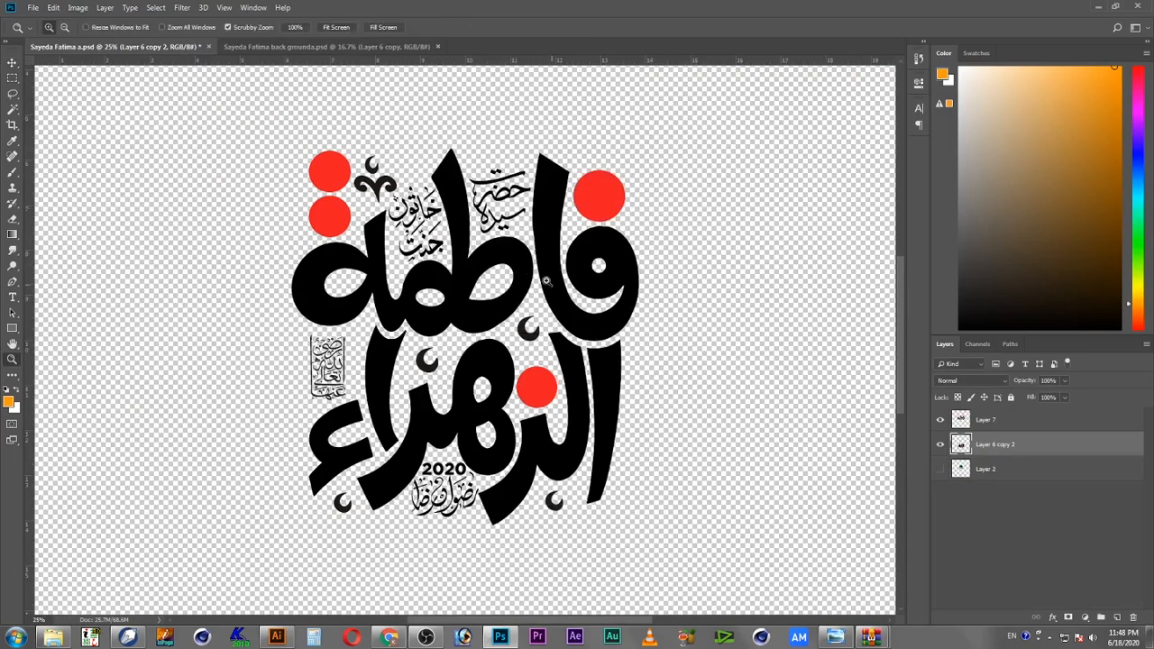
# Step: Zoom out on the enlarged calligraphy canvas and return to the Move tool
pyautogui.keyDown('alt'); pyautogui.click(557, 338); pyautogui.keyUp('alt')
pyautogui.keyDown('alt'); pyautogui.click(528, 359); pyautogui.keyUp('alt')
pyautogui.press('v')
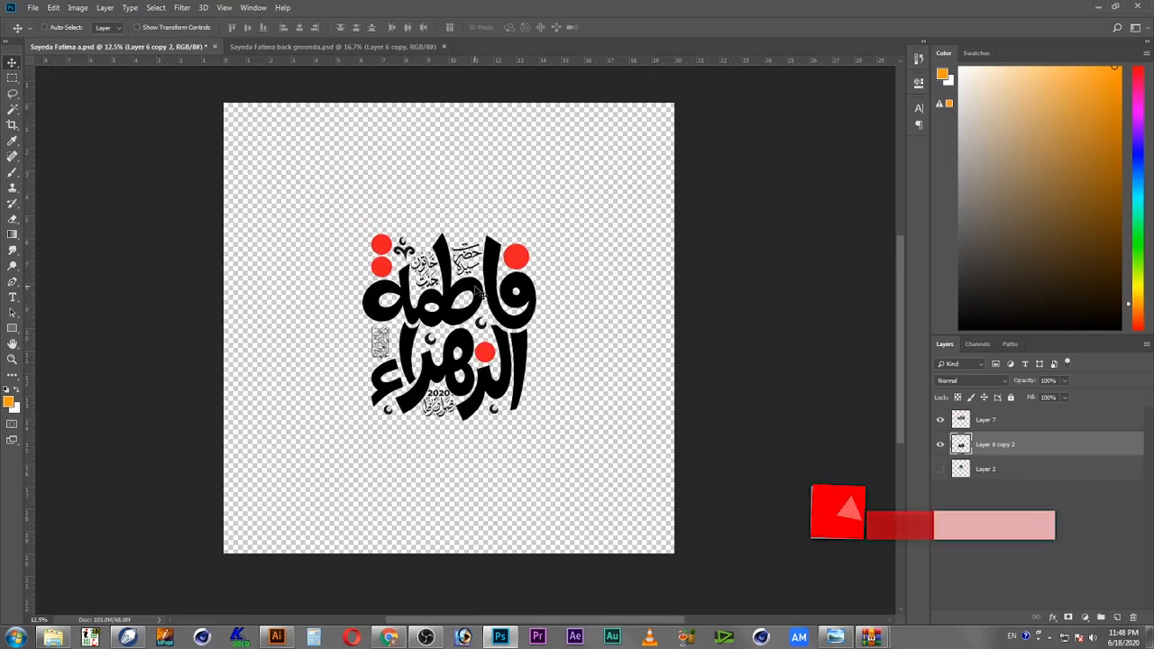
# Step: Drag the glitter wallpaper image into the background document as a new layer
pyautogui.click(271, 49)
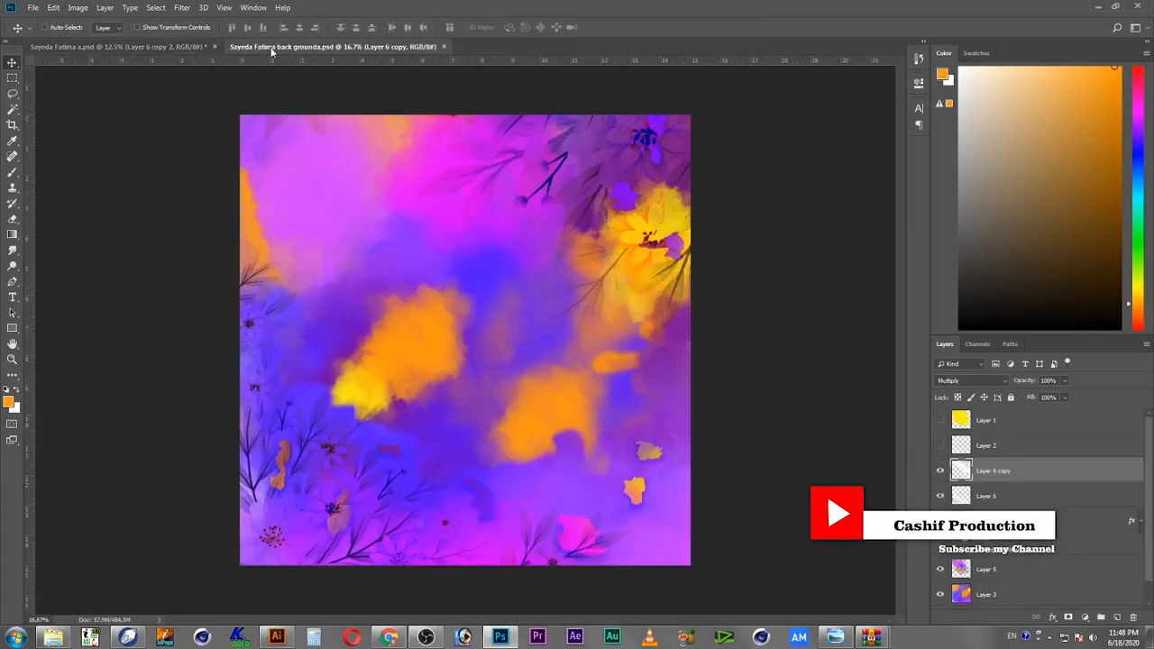
pyautogui.click(163, 47)
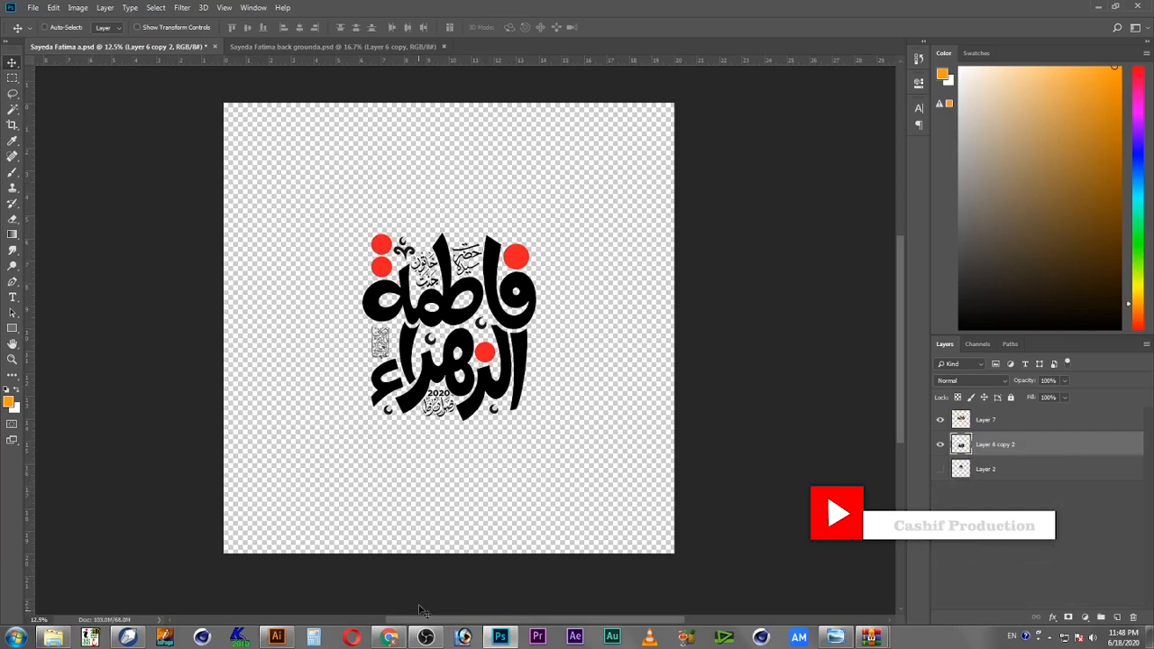
pyautogui.moveTo(390, 639)
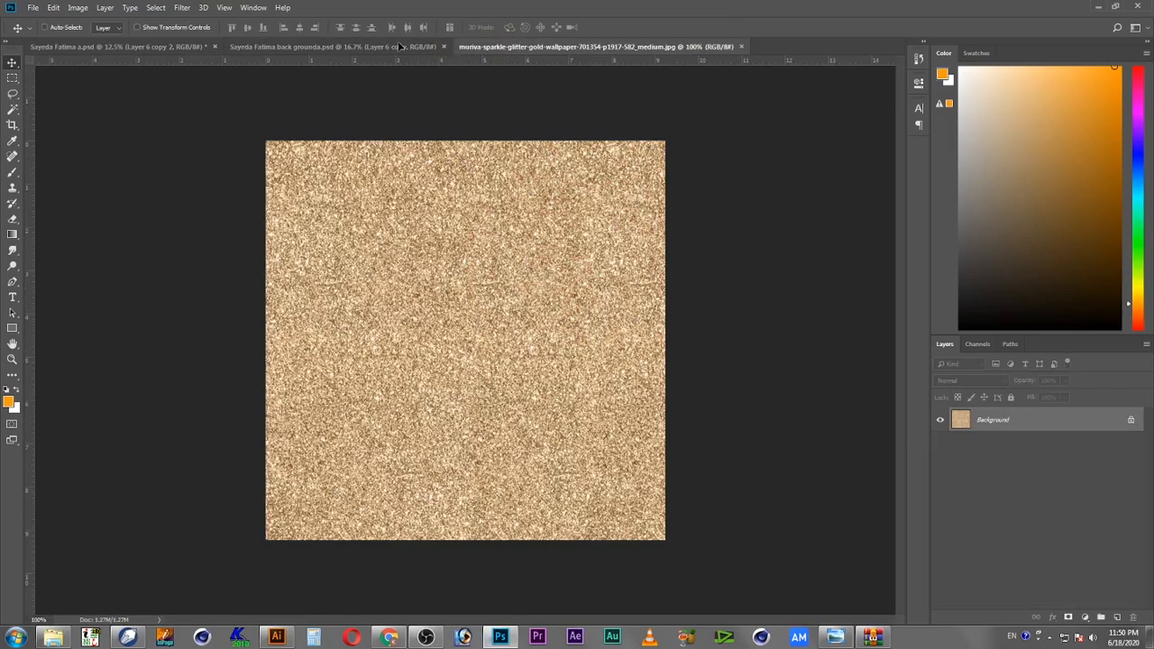
pyautogui.moveTo(400, 46); pyautogui.dragTo(552, 260)
pyautogui.hotkey('ctrl', 'y')
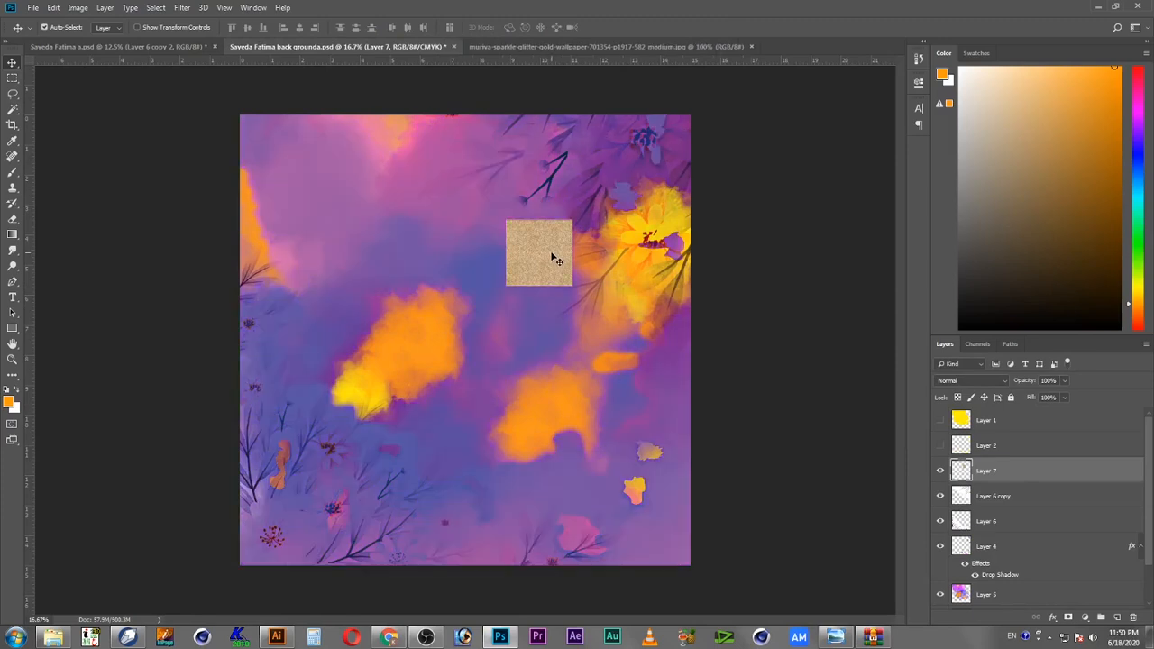
pyautogui.hotkey('ctrl', 'z')
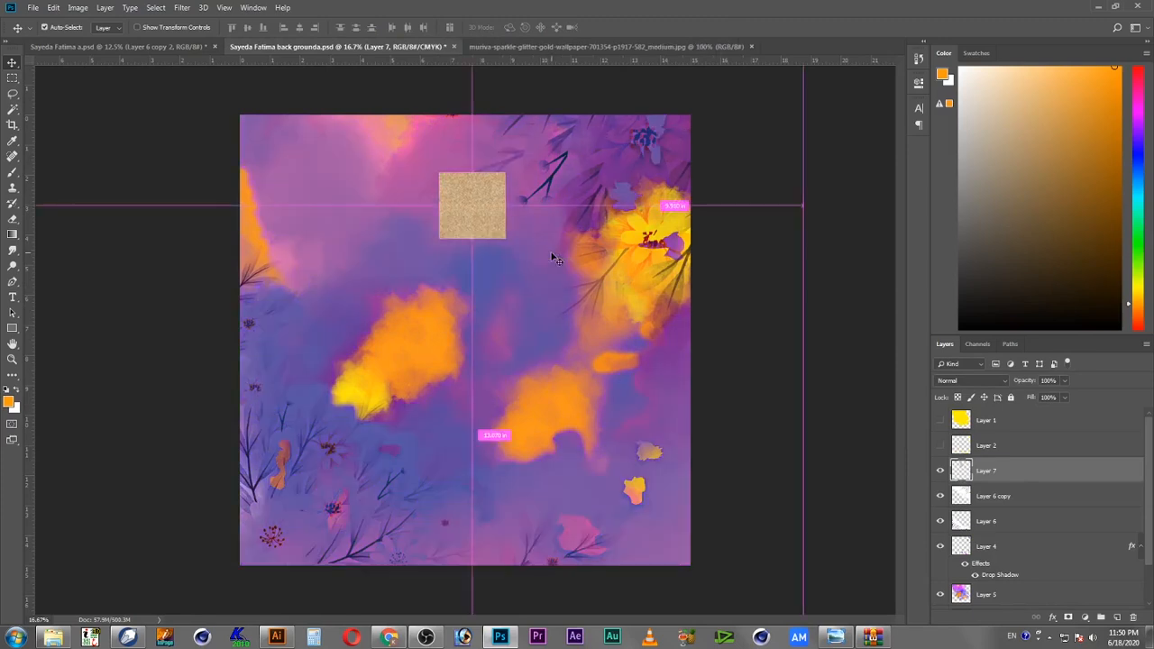
pyautogui.hotkey('ctrl', 'y')
# Step: Scale the glitter layer with Free Transform to about 321% near the top of the canvas
pyautogui.hotkey('ctrl', 't')
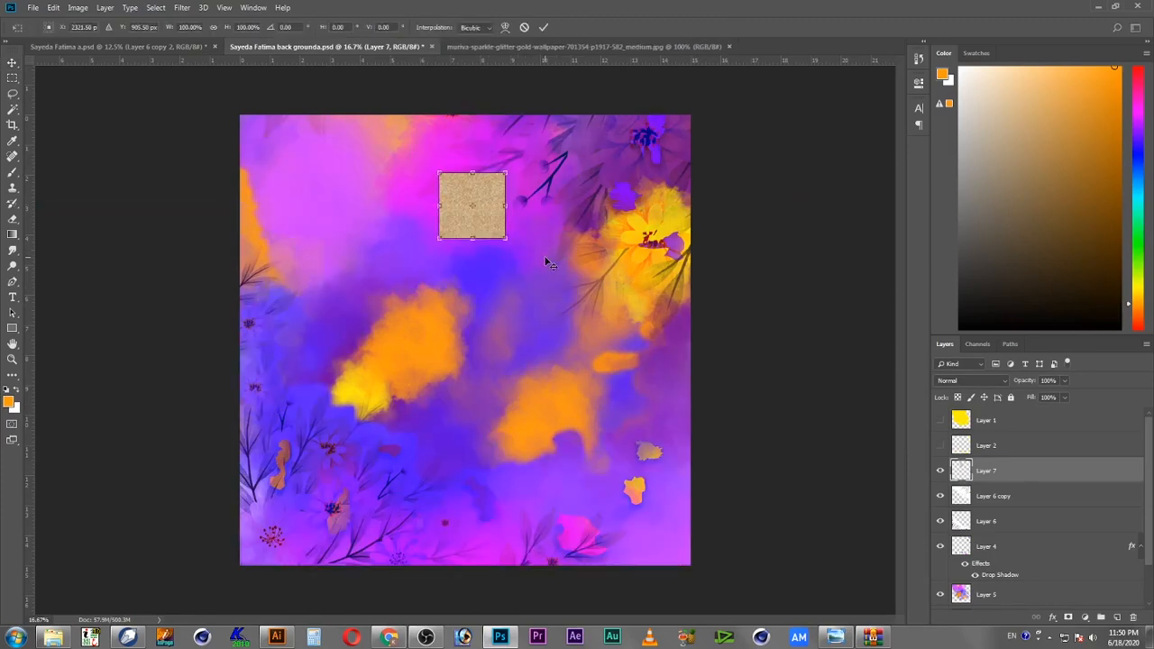
pyautogui.moveTo(506, 241); pyautogui.dragTo(590, 302)
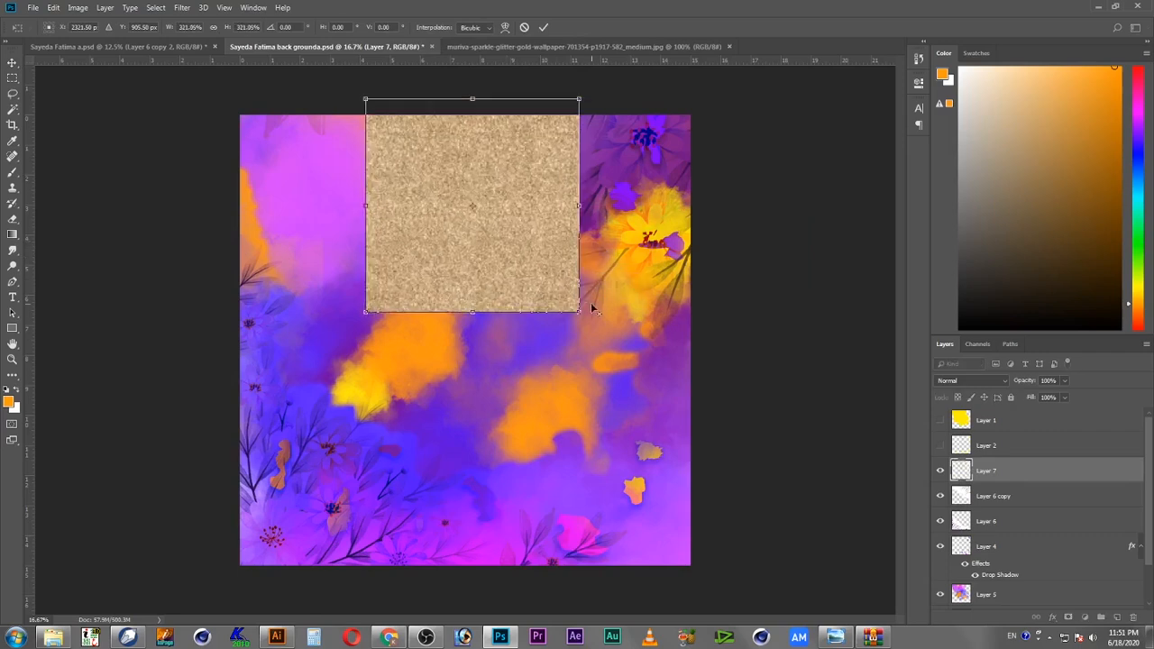
pyautogui.press('Return')
# Step: Duplicate the glitter tile sideways to cover the top band and merge both glitter layers
pyautogui.moveTo(503, 251); pyautogui.dragTo(597, 272)
pyautogui.moveTo(541, 244); pyautogui.dragTo(396, 249)
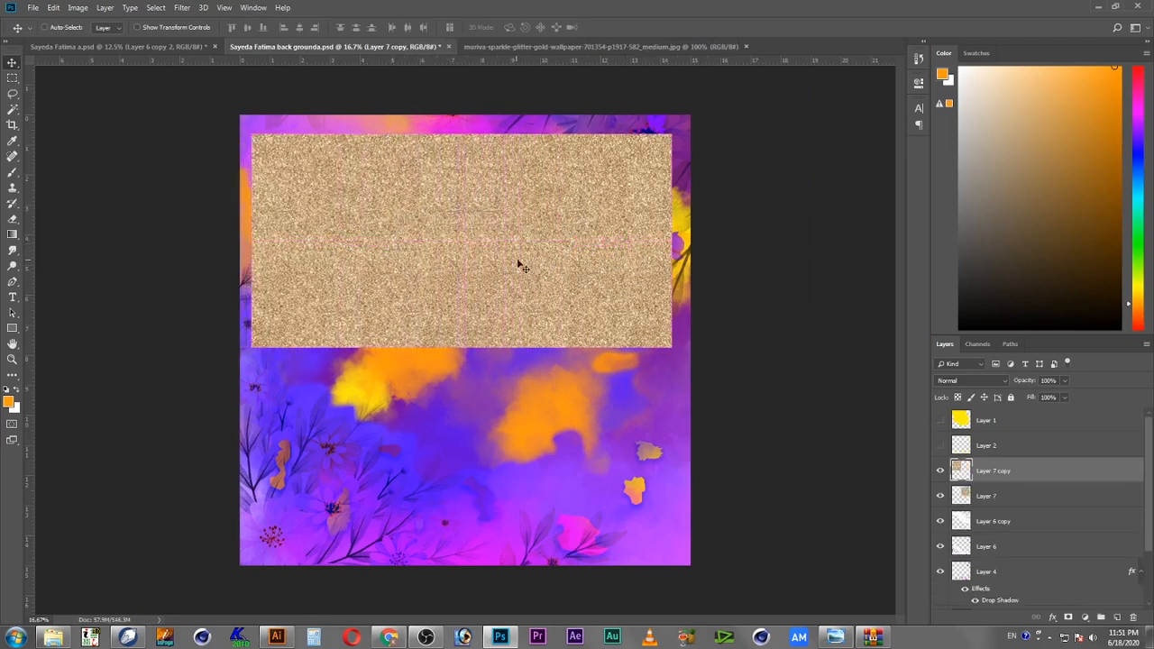
pyautogui.keyDown('shift'); pyautogui.click(987, 499); pyautogui.keyUp('shift')
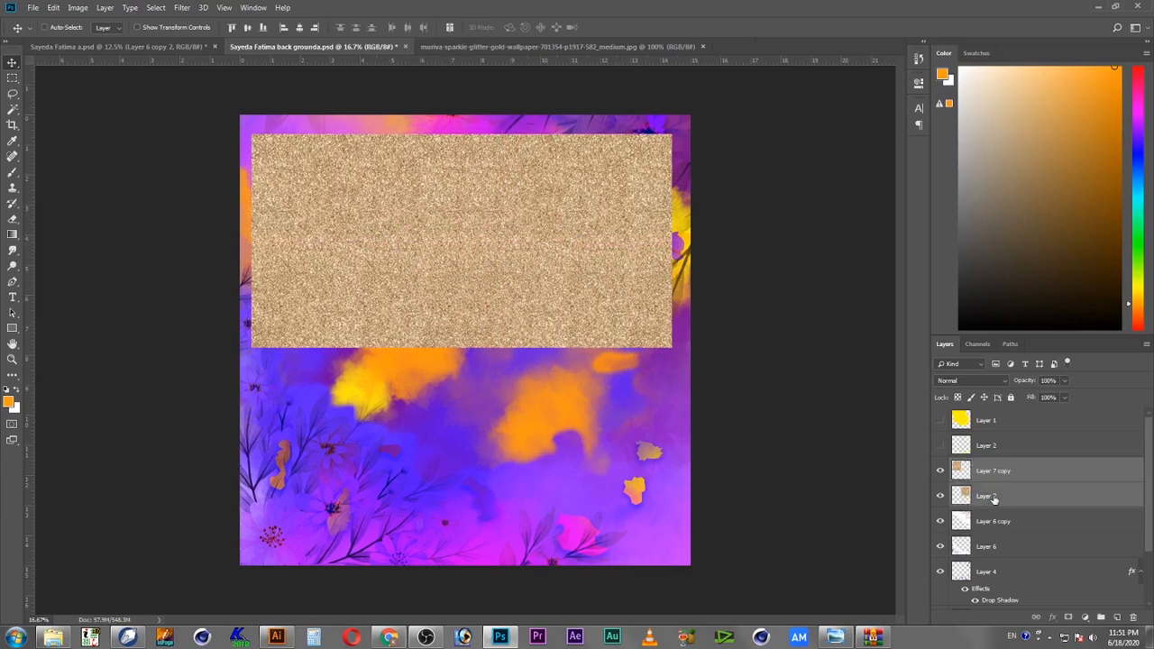
pyautogui.hotkey('ctrl', 'e')
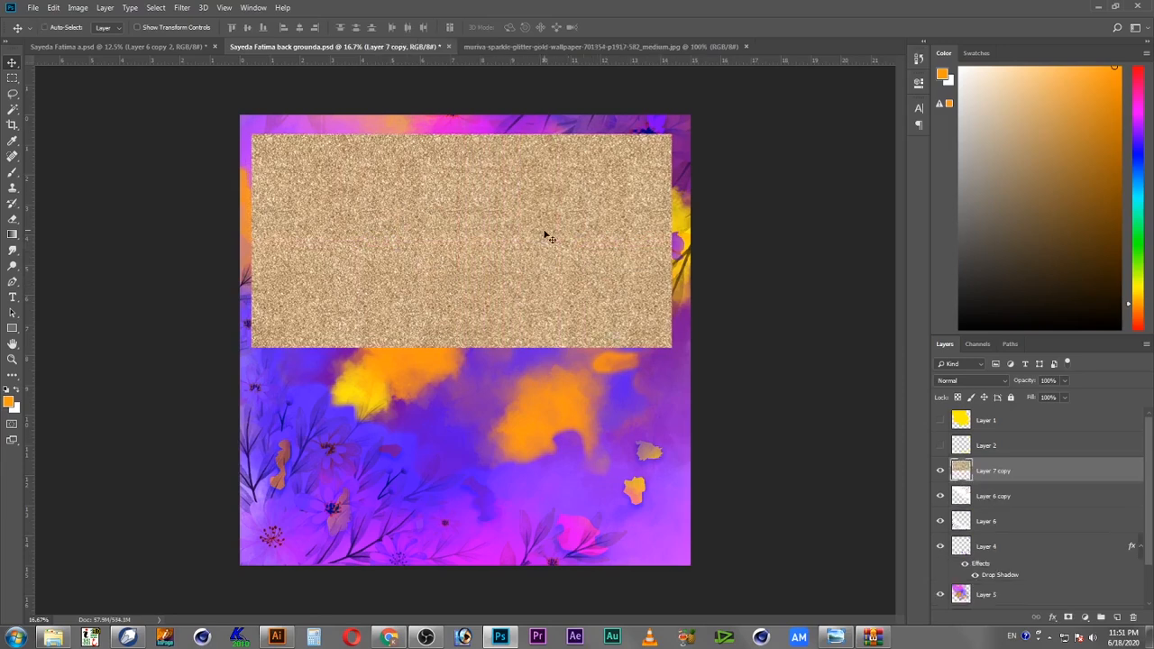
# Step: Duplicate the glitter band downward to fill the square inside the border and merge the two layers
pyautogui.moveTo(560, 217); pyautogui.dragTo(560, 421)
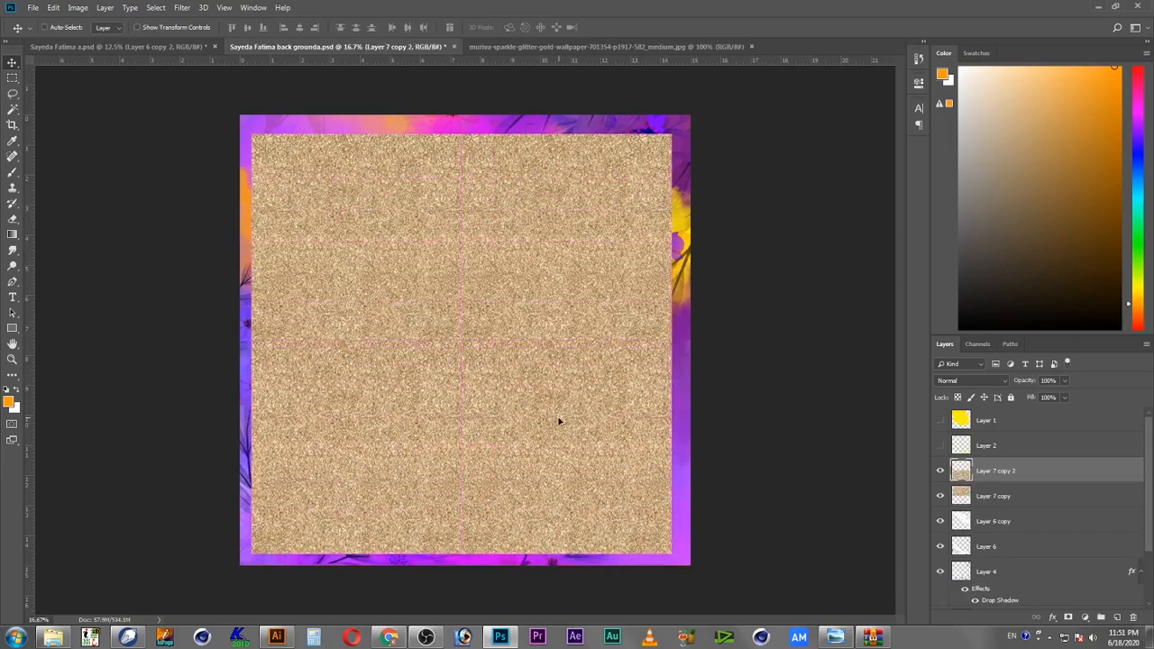
pyautogui.keyDown('shift'); pyautogui.click(1017, 498); pyautogui.keyUp('shift')
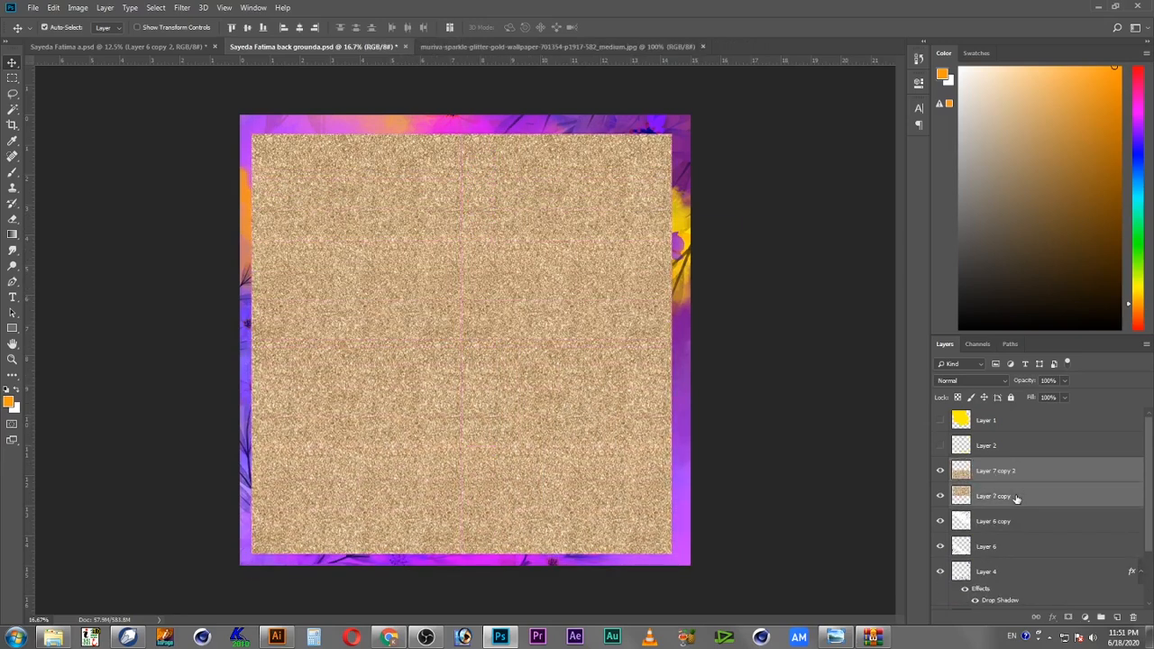
pyautogui.hotkey('ctrl', 'e')
pyautogui.moveTo(529, 346); pyautogui.dragTo(531, 345)
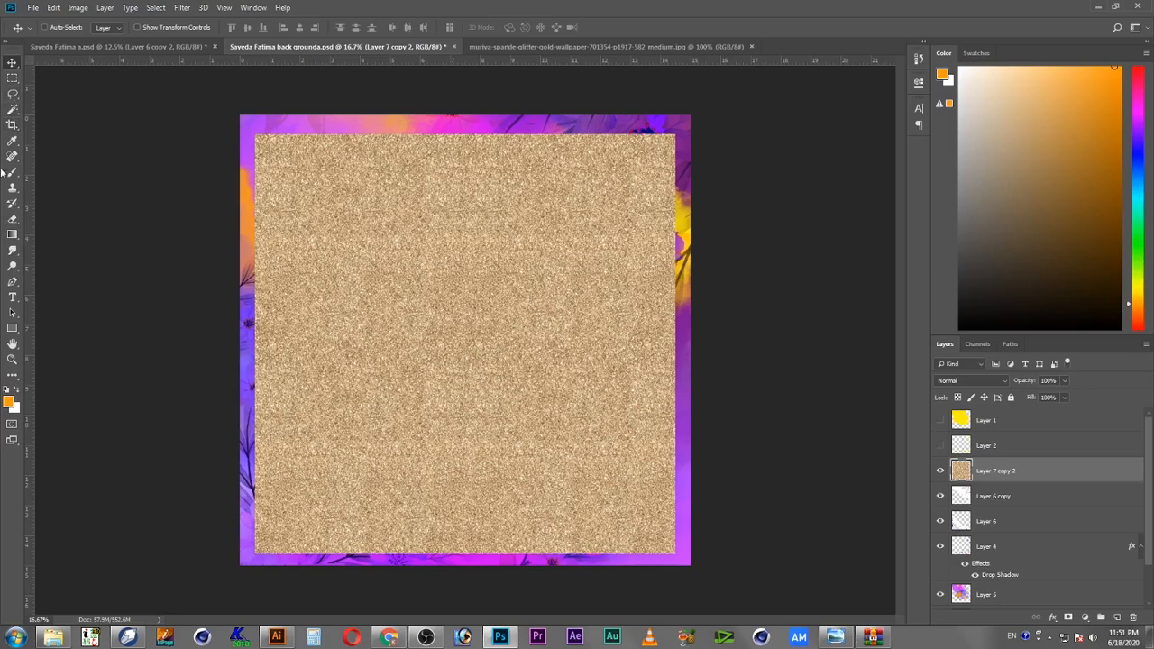
# Step: Draw an orange circle about 14 inches wide over the glitter with the Ellipse tool
pyautogui.moveTo(12, 328); pyautogui.dragTo(60, 352)
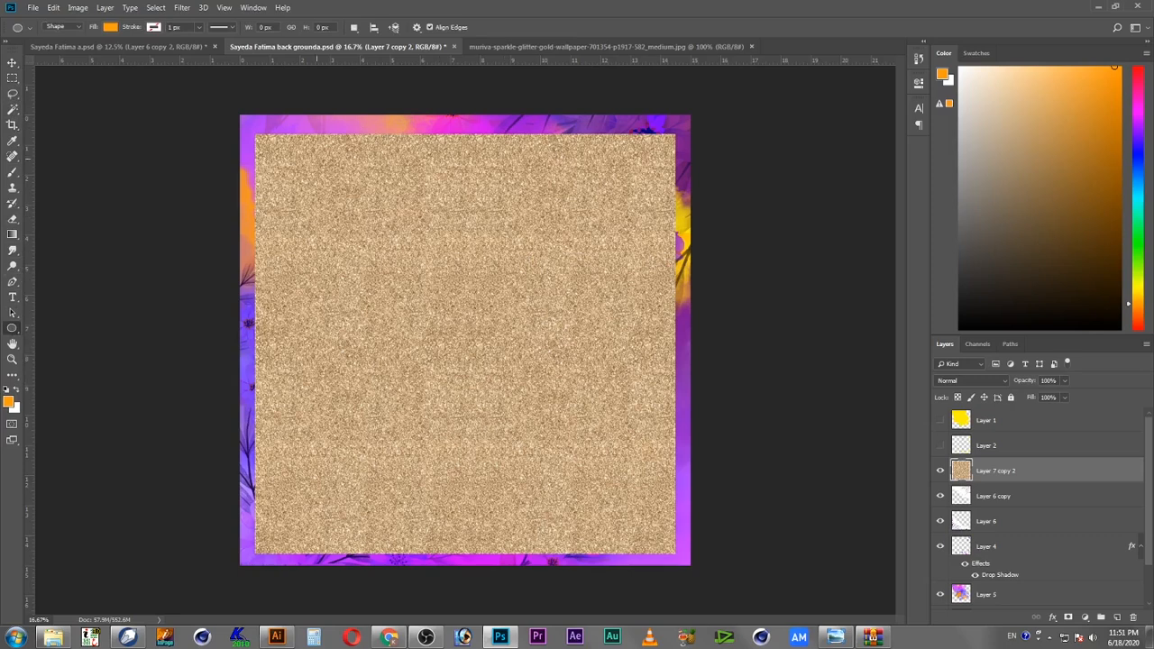
pyautogui.moveTo(400, 245); pyautogui.dragTo(683, 496)
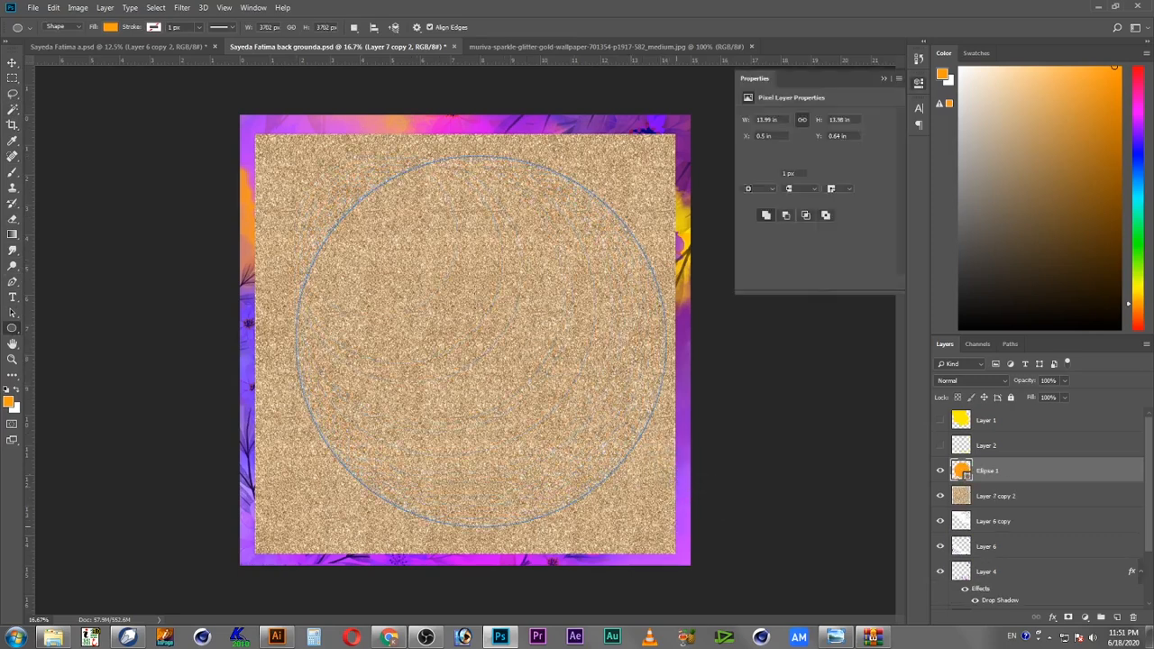
# Step: Reposition the circle and enlarge it with Free Transform to about 104%
pyautogui.click(13, 63)
pyautogui.moveTo(535, 265); pyautogui.dragTo(515, 277)
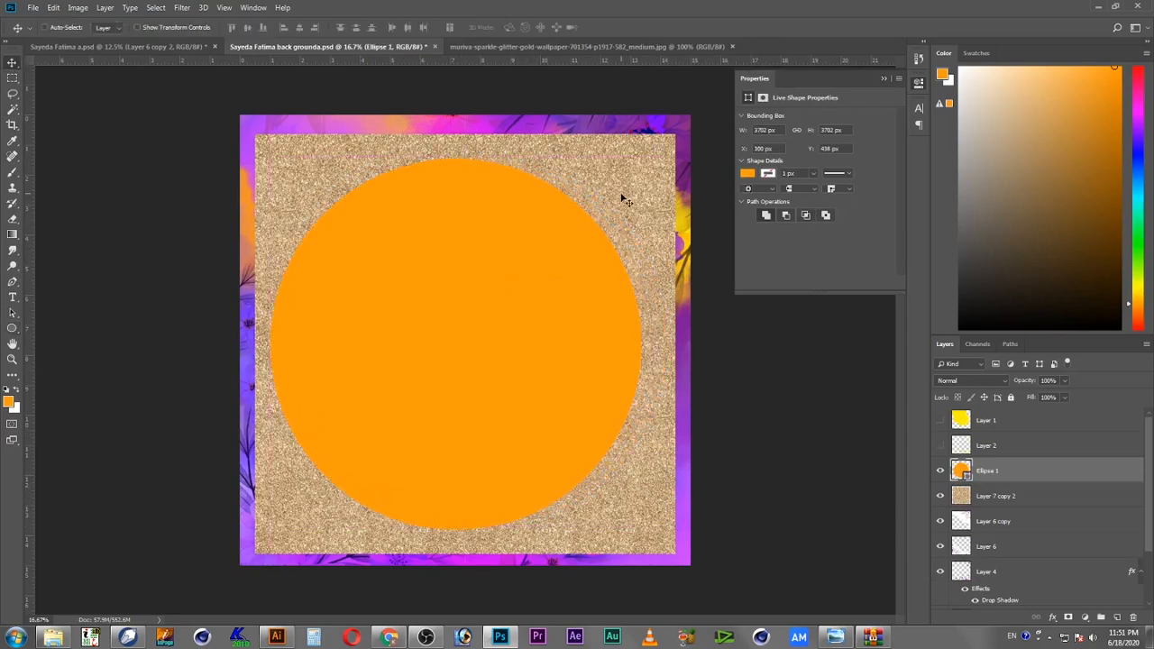
pyautogui.hotkey('ctrl', 't')
pyautogui.moveTo(640, 159); pyautogui.dragTo(655, 159)
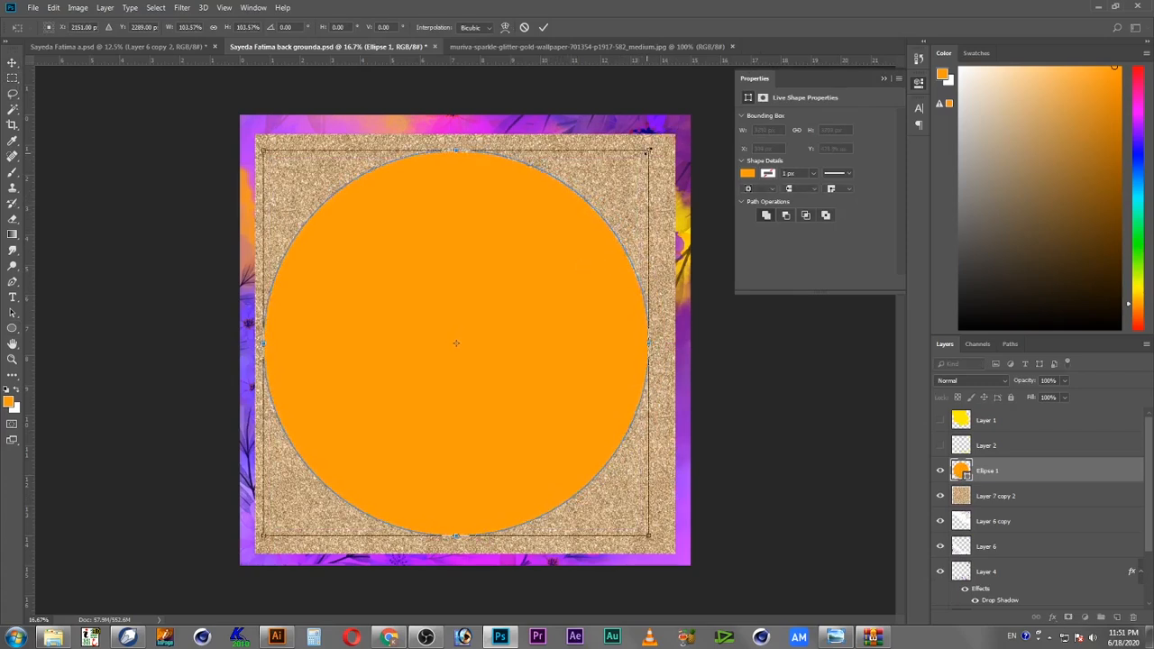
pyautogui.press('Return')
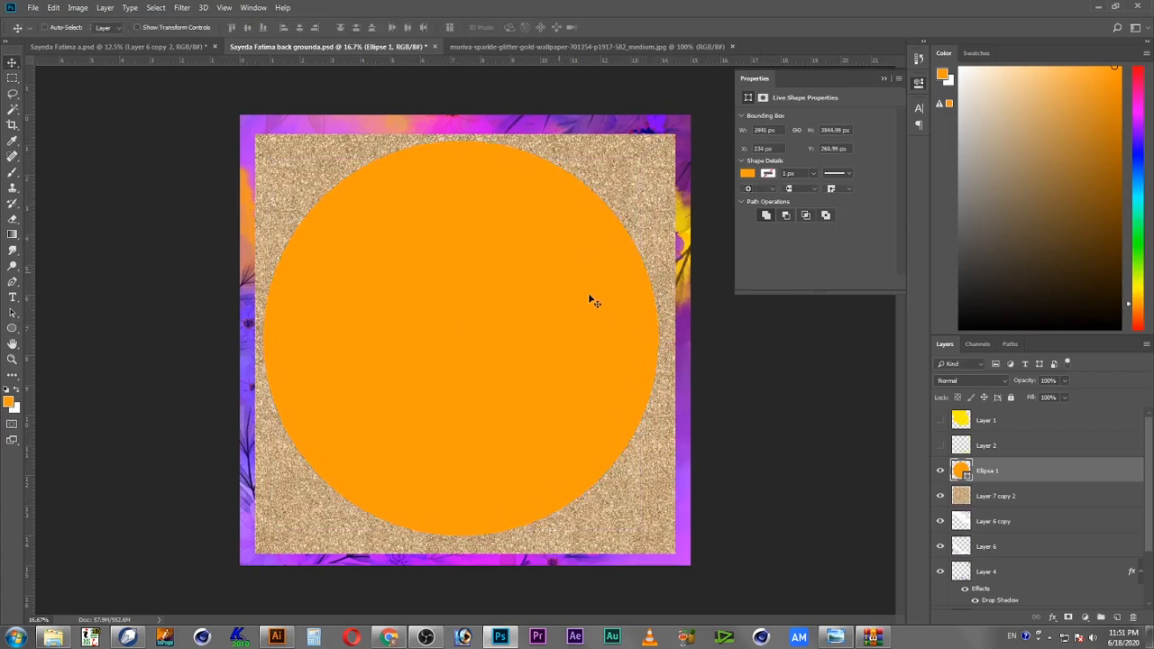
# Step: Nudge the circle into place and duplicate the circle layer
pyautogui.keyDown('alt'); pyautogui.moveTo(541, 291); pyautogui.dragTo(539, 278); pyautogui.keyUp('alt')
pyautogui.rightClick(1015, 474)
pyautogui.click(909, 202)
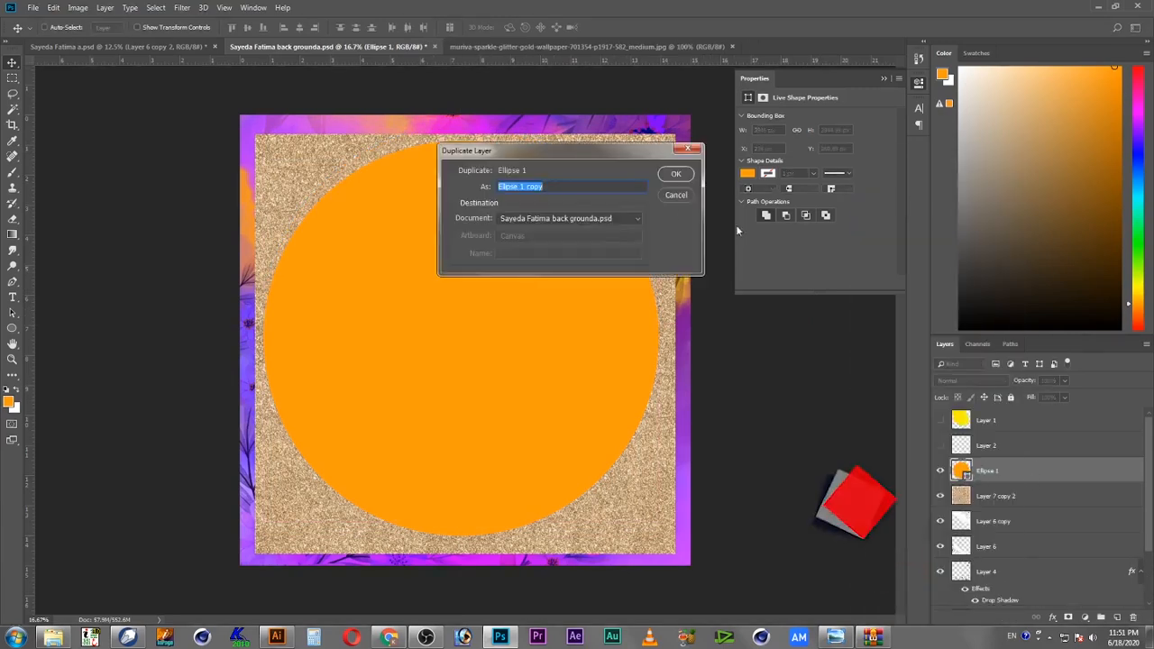
pyautogui.press('Return')
# Step: Shrink the circle copy with Free Transform to about 95% and nudge it slightly left
pyautogui.hotkey('ctrl', 't')
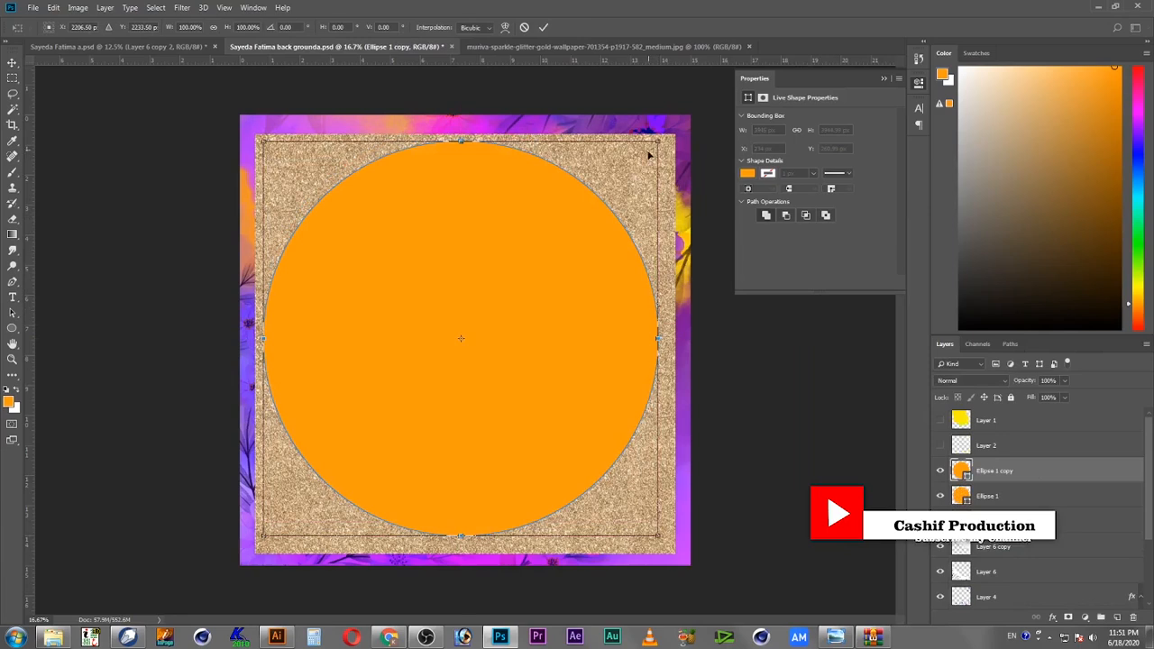
pyautogui.moveTo(658, 139)
pyautogui.mouseDown()
pyautogui.moveTo(641, 158)
pyautogui.moveTo(649, 151)
pyautogui.mouseUp()
pyautogui.moveTo(587, 308); pyautogui.dragTo(584, 308)
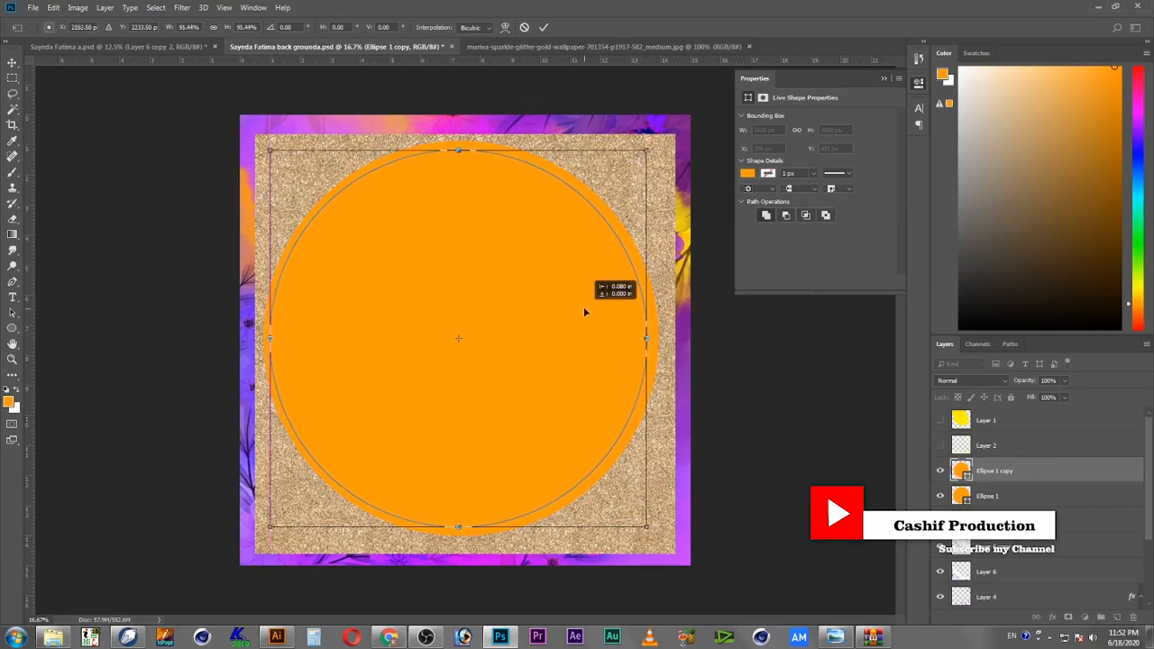
pyautogui.press('Left')
pyautogui.press('Left')
pyautogui.press('Left')
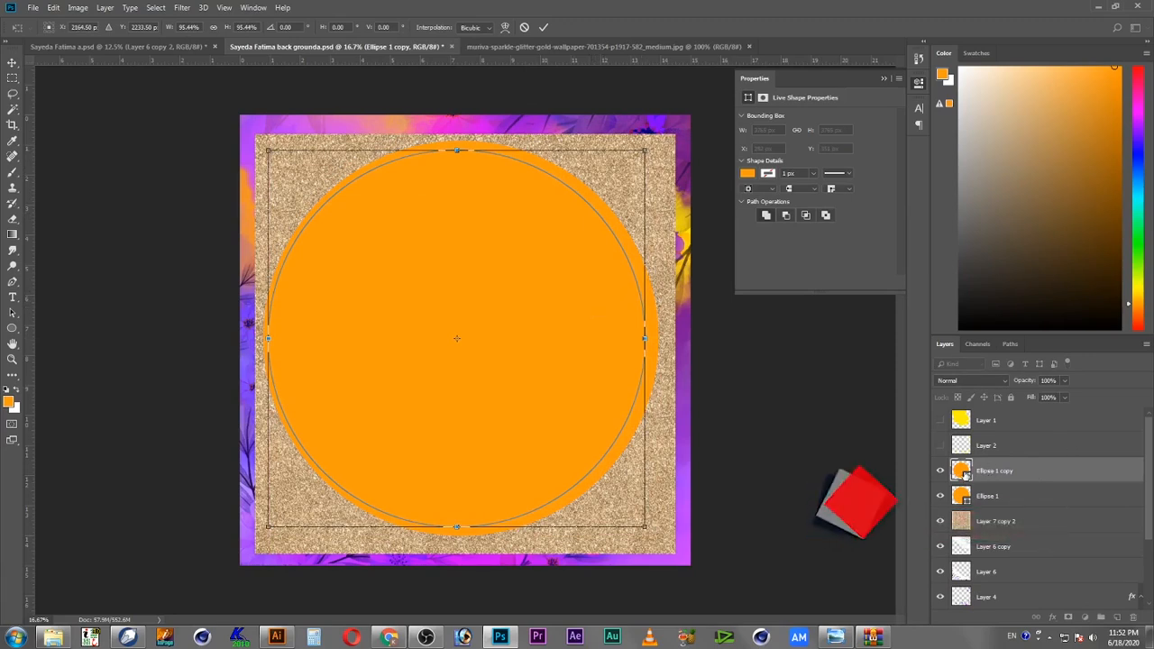
pyautogui.press('Return')
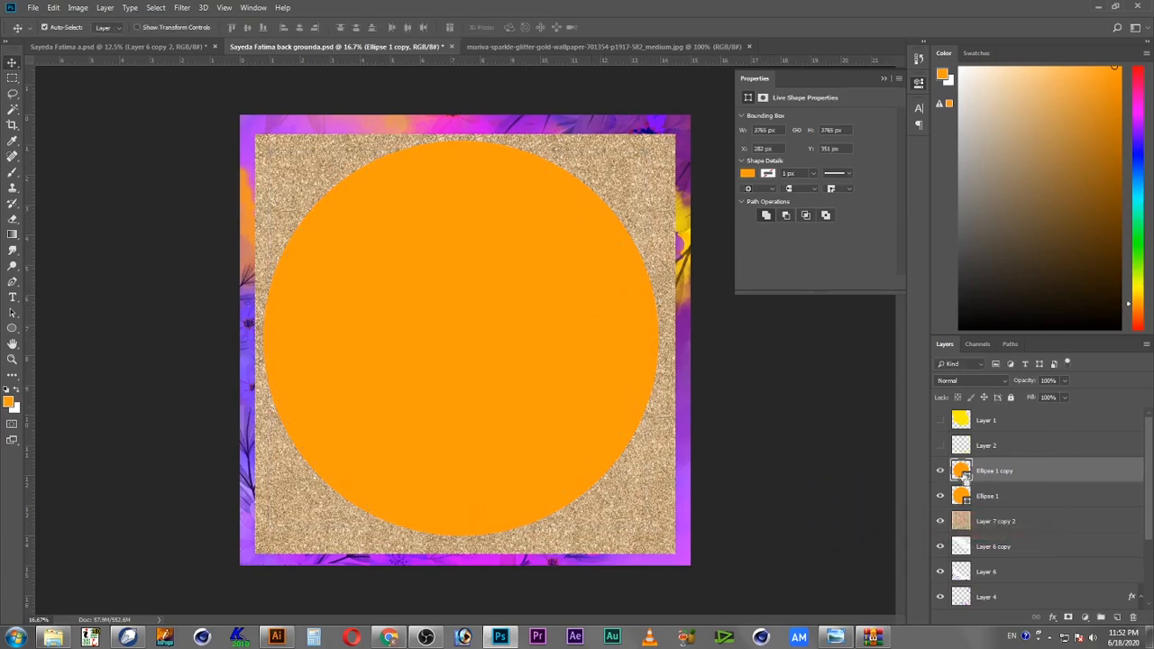
# Step: Load the inner circle copy as a selection and try to delete that area from the outer circle layer
pyautogui.keyDown('ctrl'); pyautogui.click(962, 473); pyautogui.keyUp('ctrl')
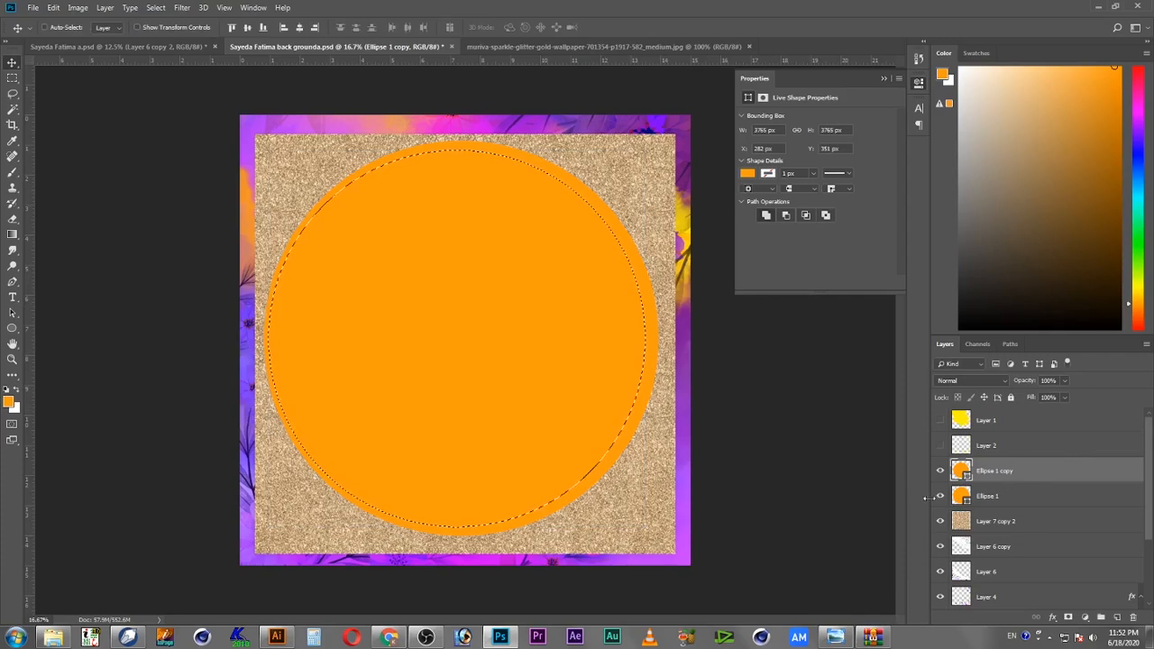
pyautogui.click(1021, 499)
pyautogui.press('Delete')
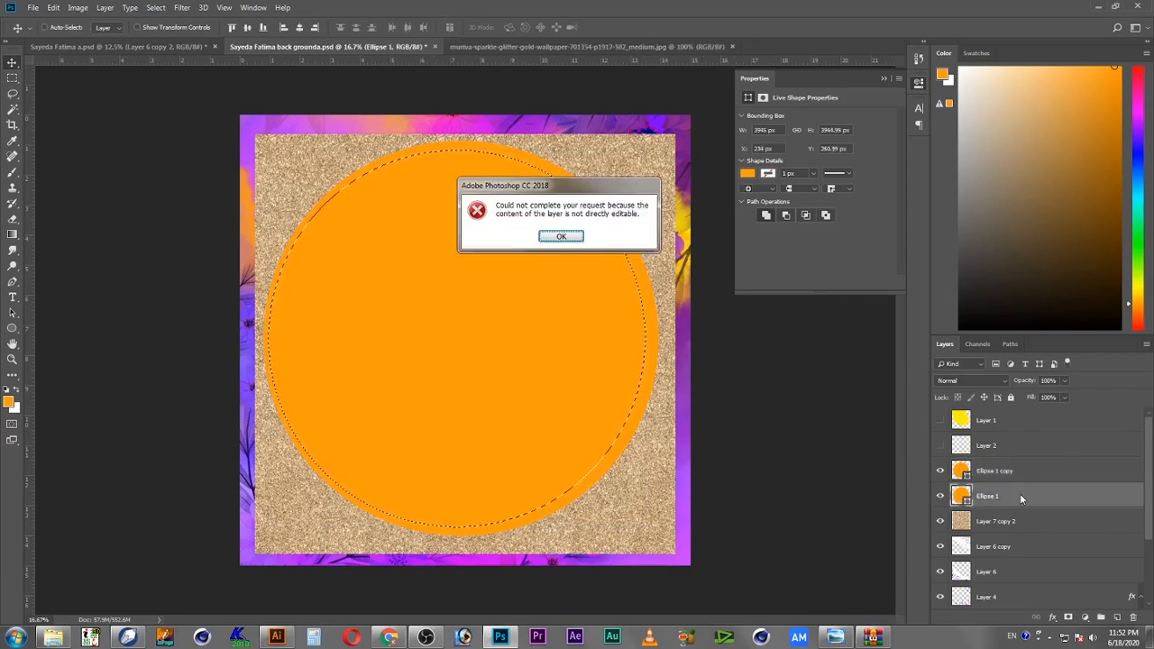
pyautogui.press('Return')
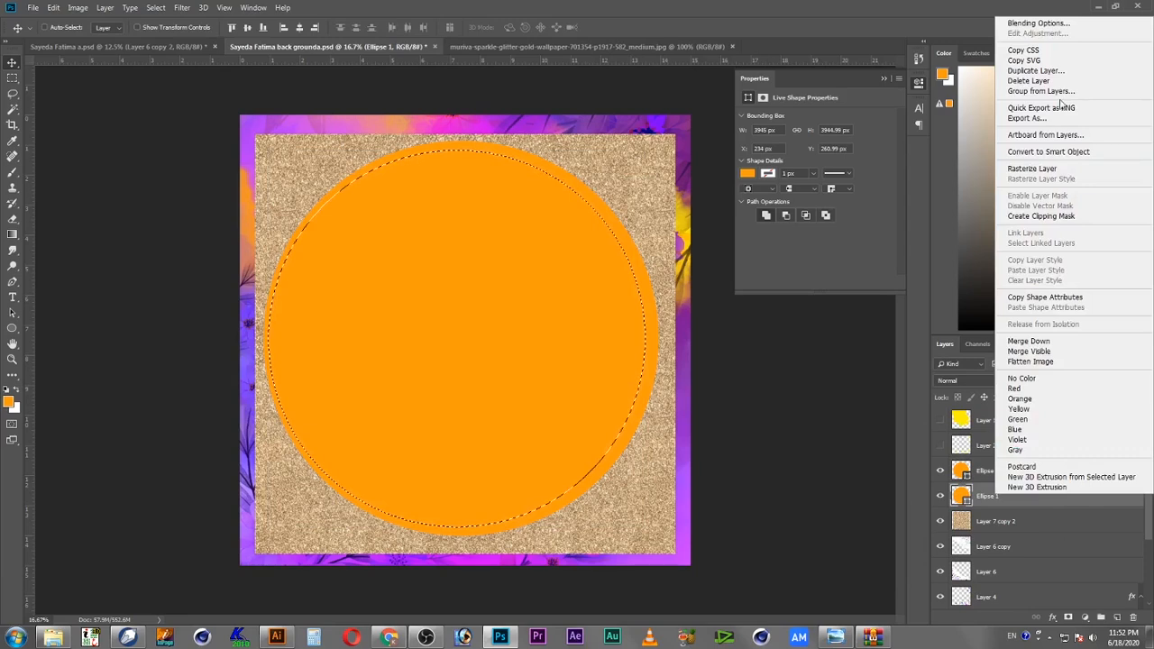
# Step: Rasterize the outer circle layer to cut its interior into a ring, and hide the inner circle copy
pyautogui.click(1032, 169)
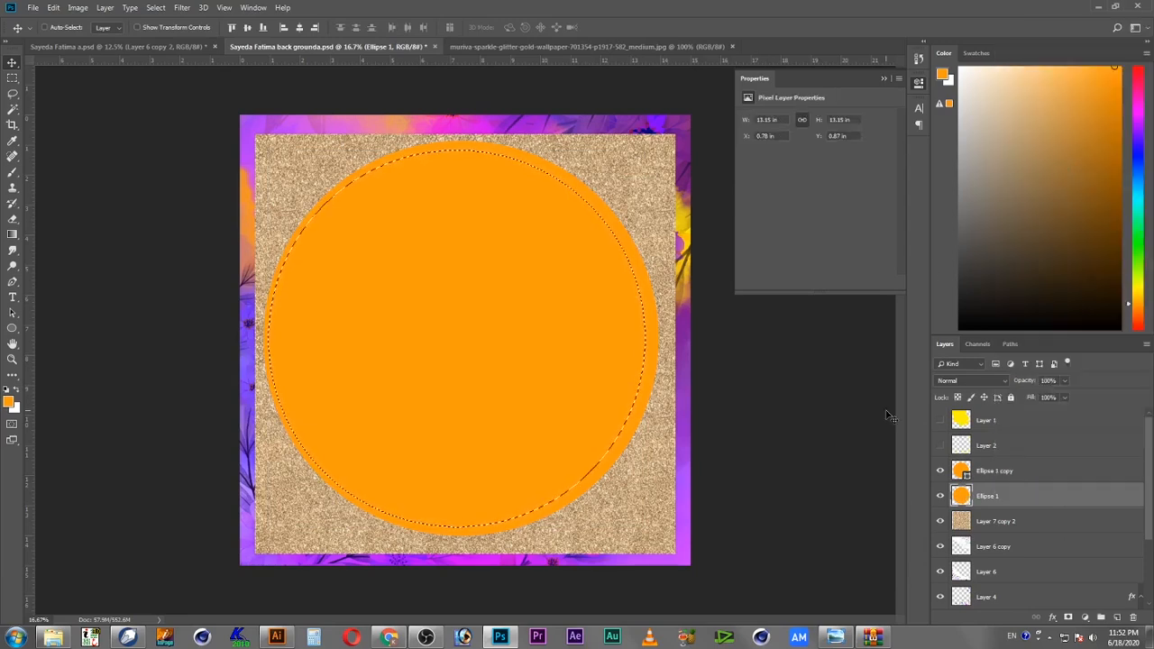
pyautogui.click(947, 471)
pyautogui.click(940, 471)
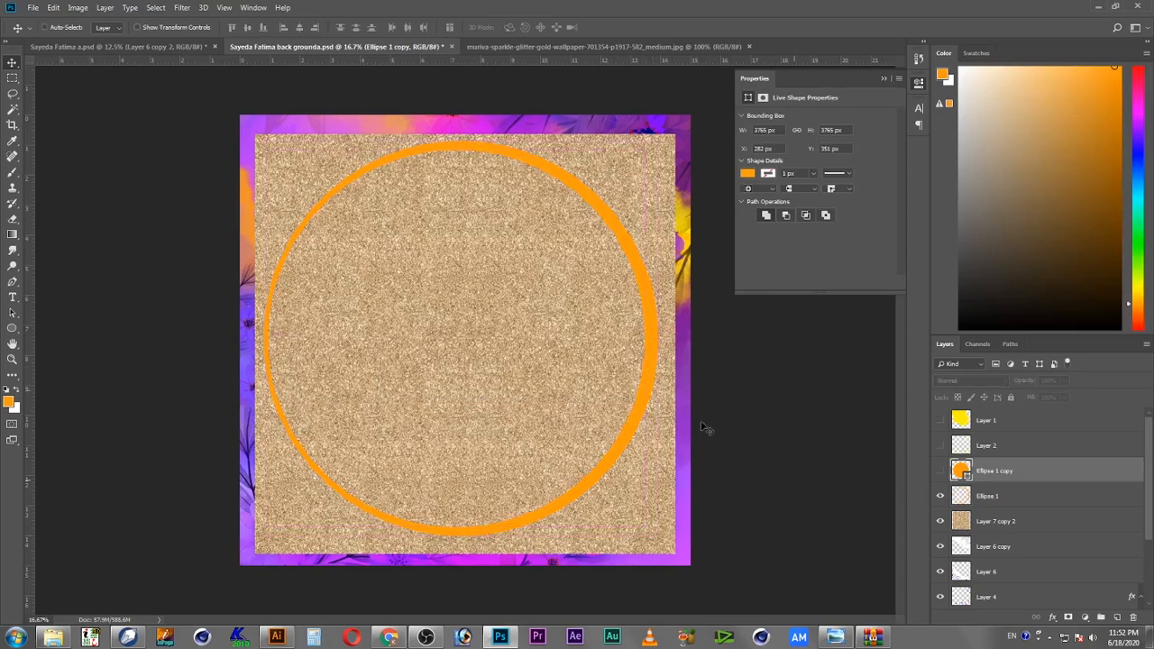
pyautogui.keyDown('ctrl'); pyautogui.click(962, 471); pyautogui.keyUp('ctrl')
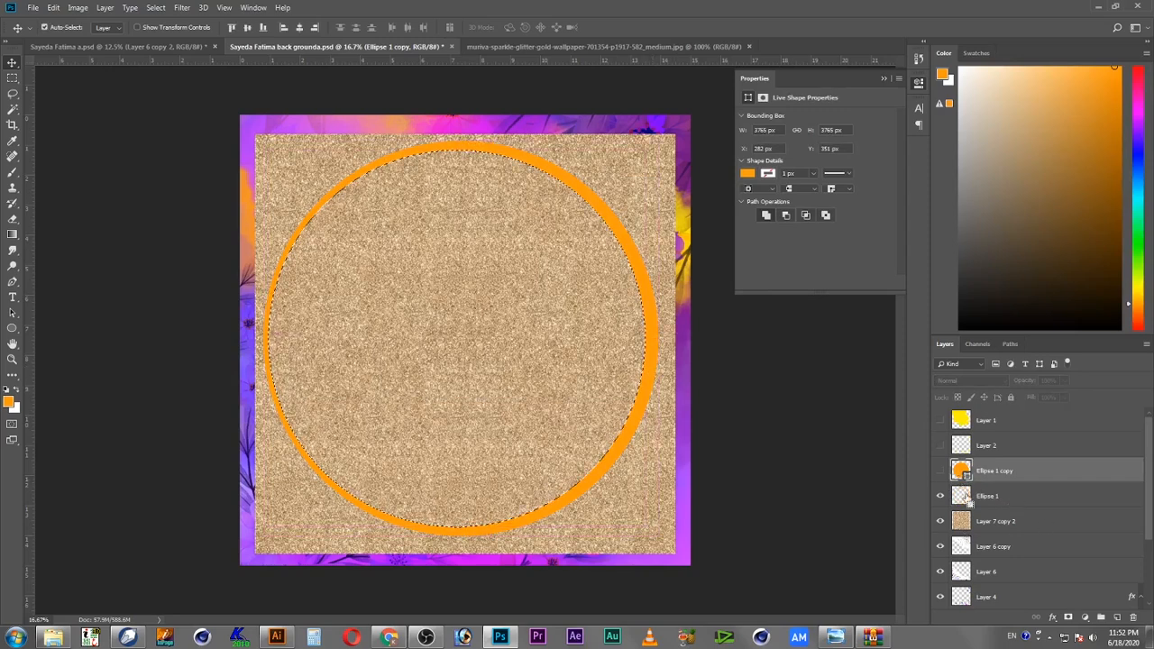
pyautogui.click(1056, 523)
pyautogui.click(54, 7)
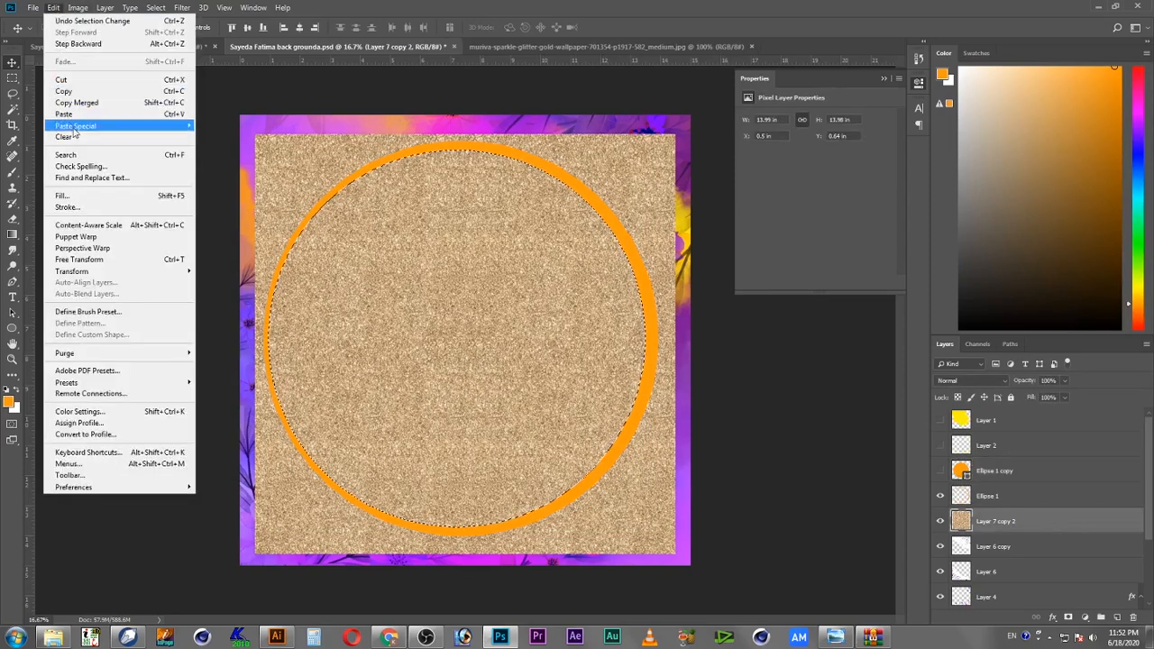
pyautogui.click(96, 93)
pyautogui.click(55, 7)
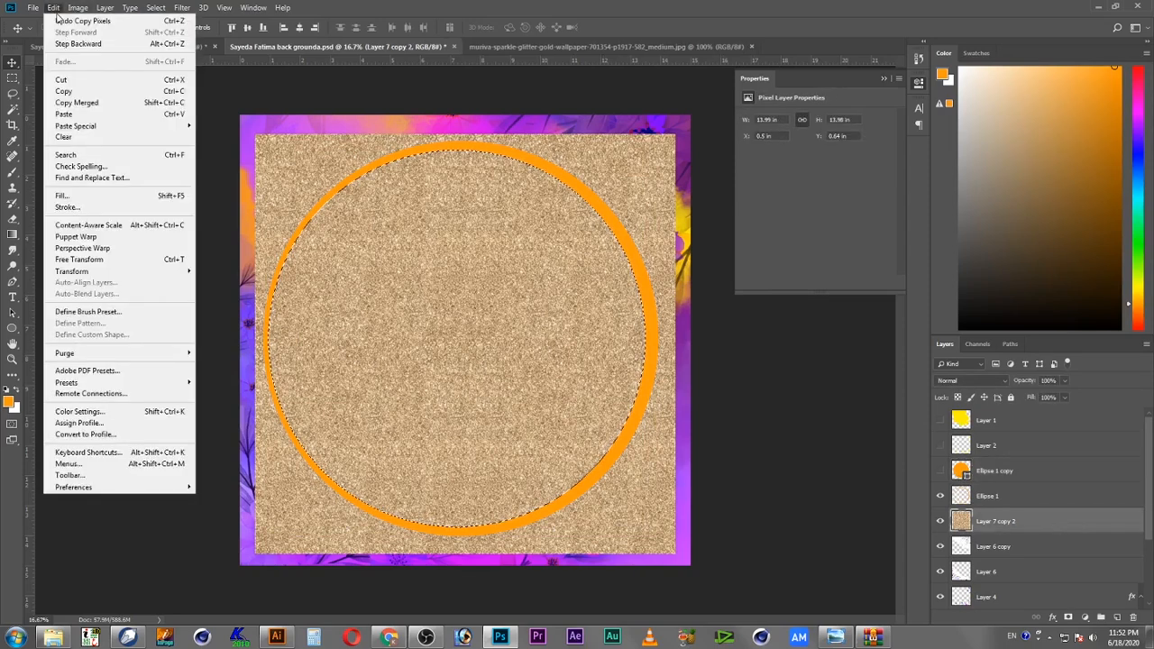
pyautogui.click(72, 114)
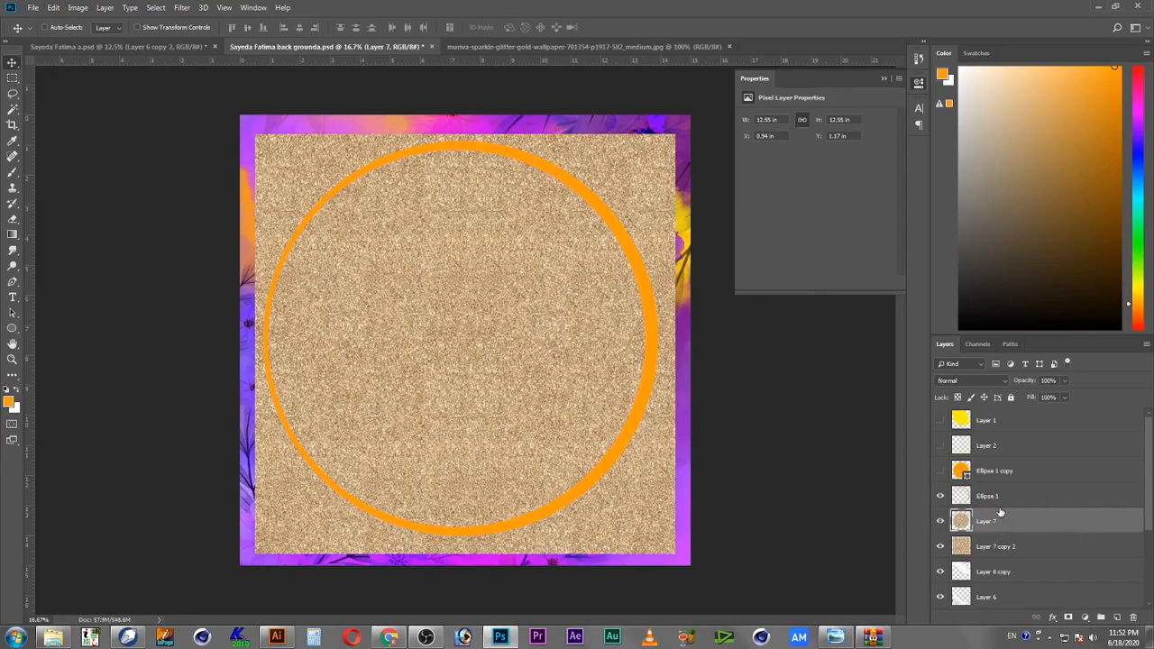
pyautogui.press('Delete')
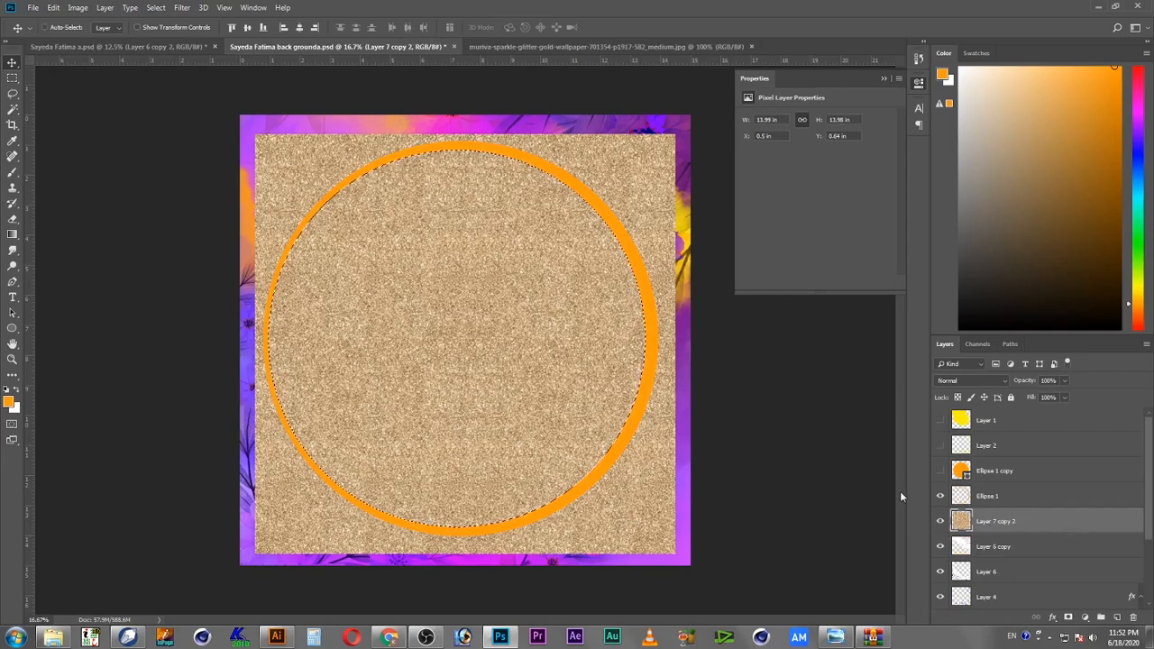
# Step: Load the outer circle as a selection, copy the glitter inside it, hide the glitter and circle layers, and paste a glitter ring layer
pyautogui.keyDown('ctrl'); pyautogui.click(965, 501); pyautogui.keyUp('ctrl')
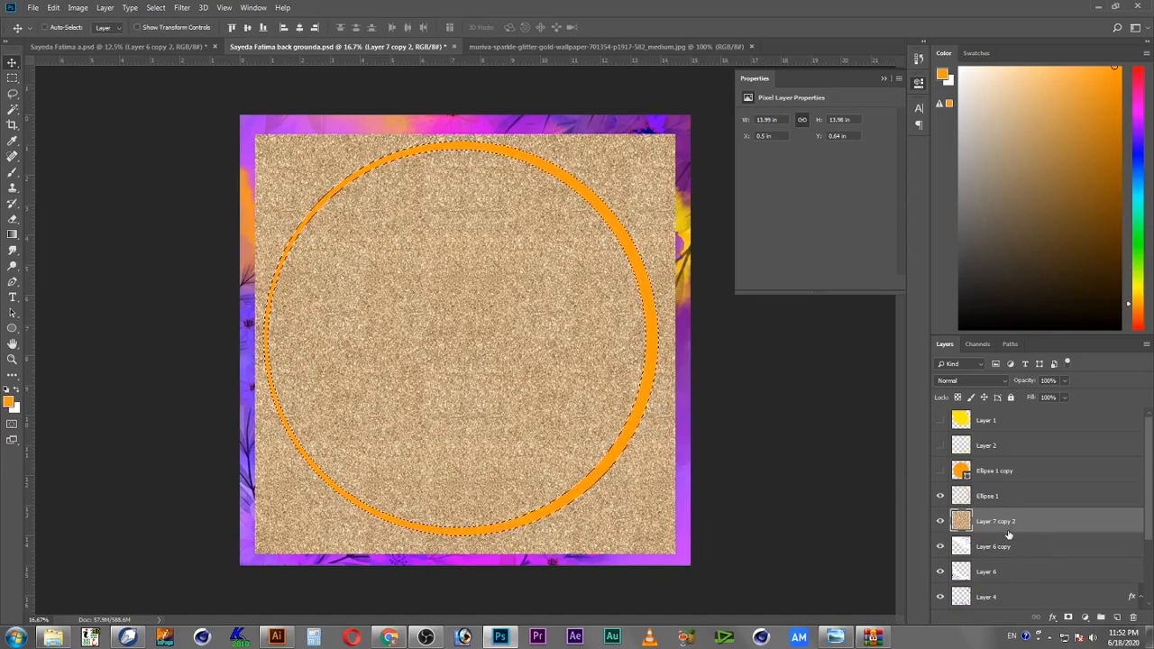
pyautogui.click(56, 8)
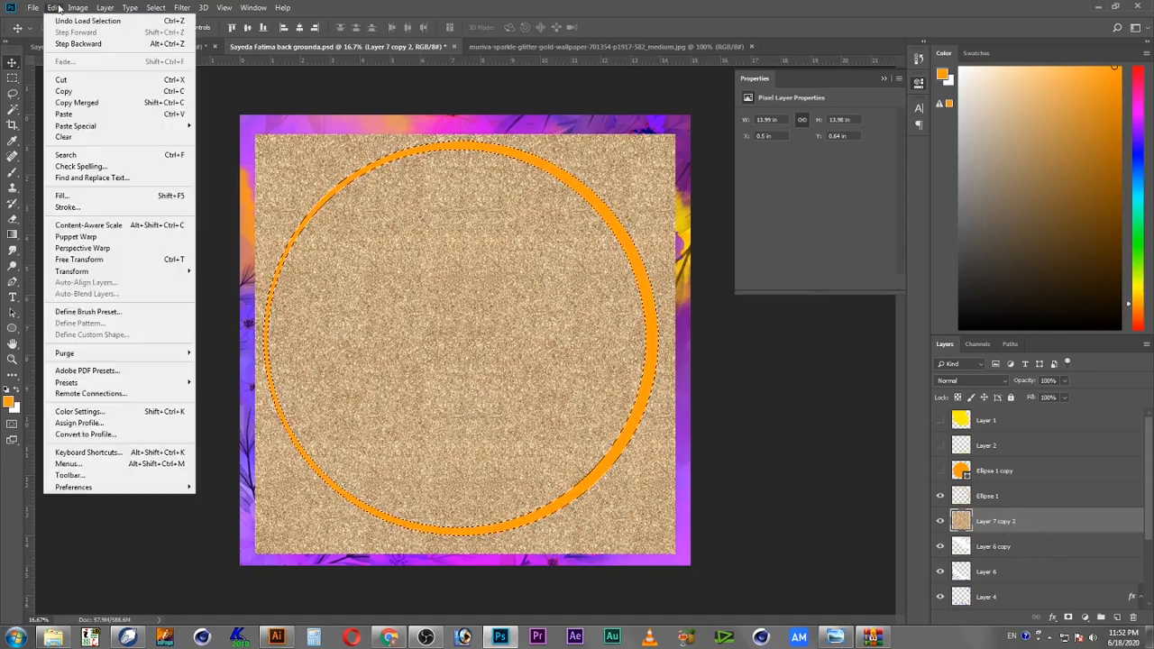
pyautogui.click(96, 92)
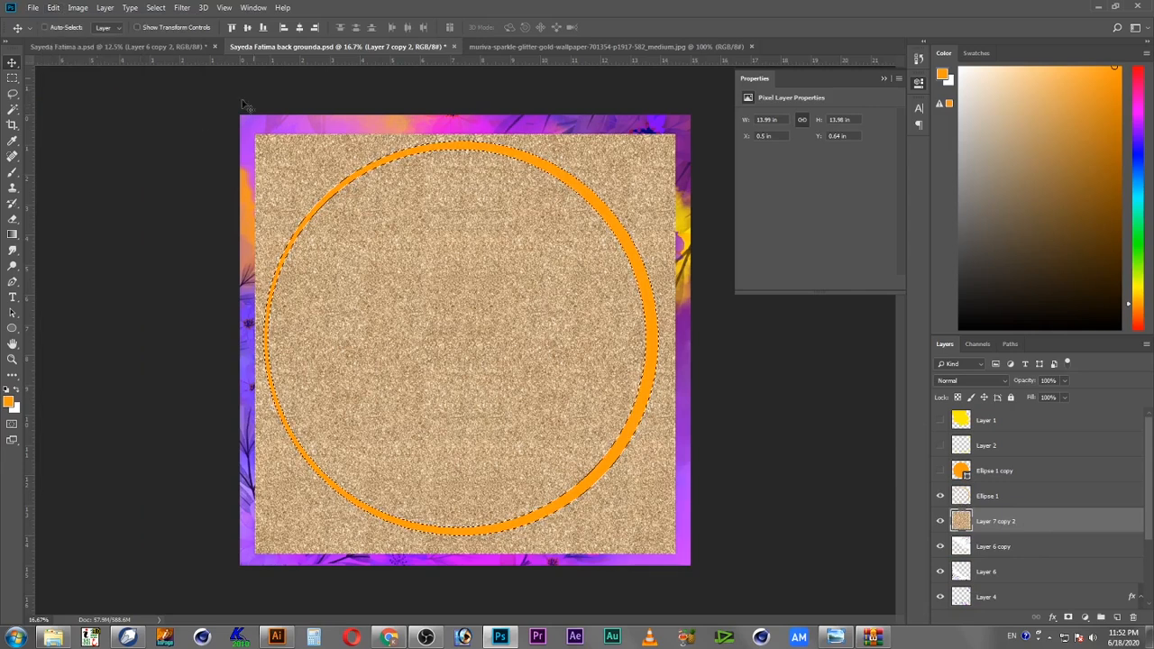
pyautogui.click(940, 521)
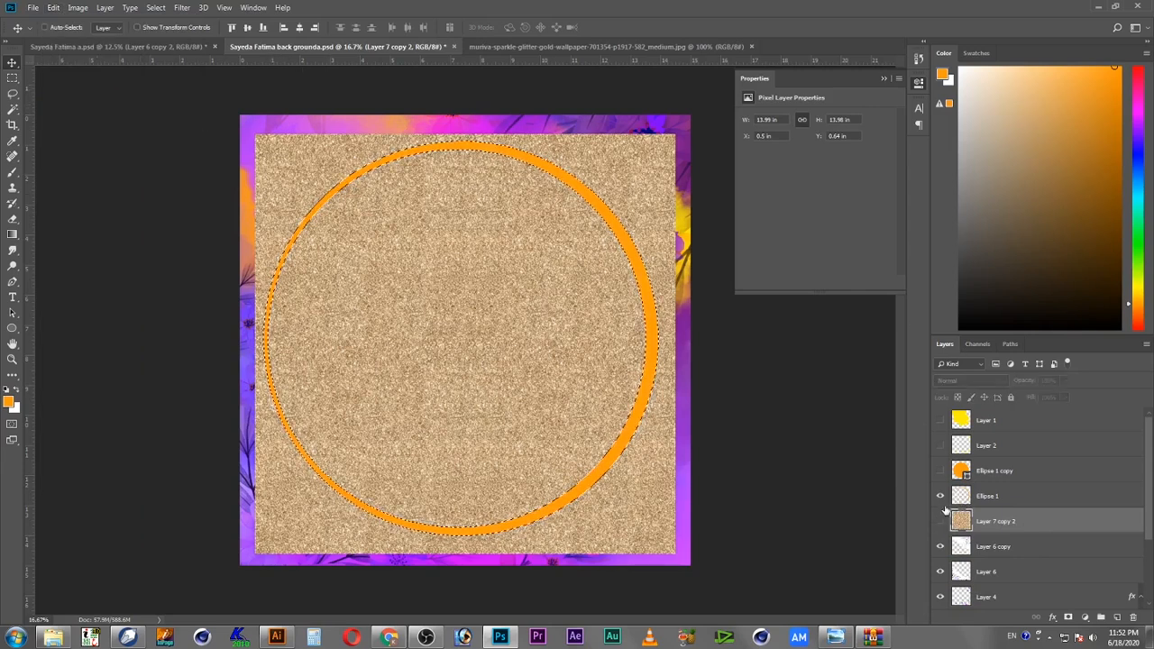
pyautogui.click(941, 471)
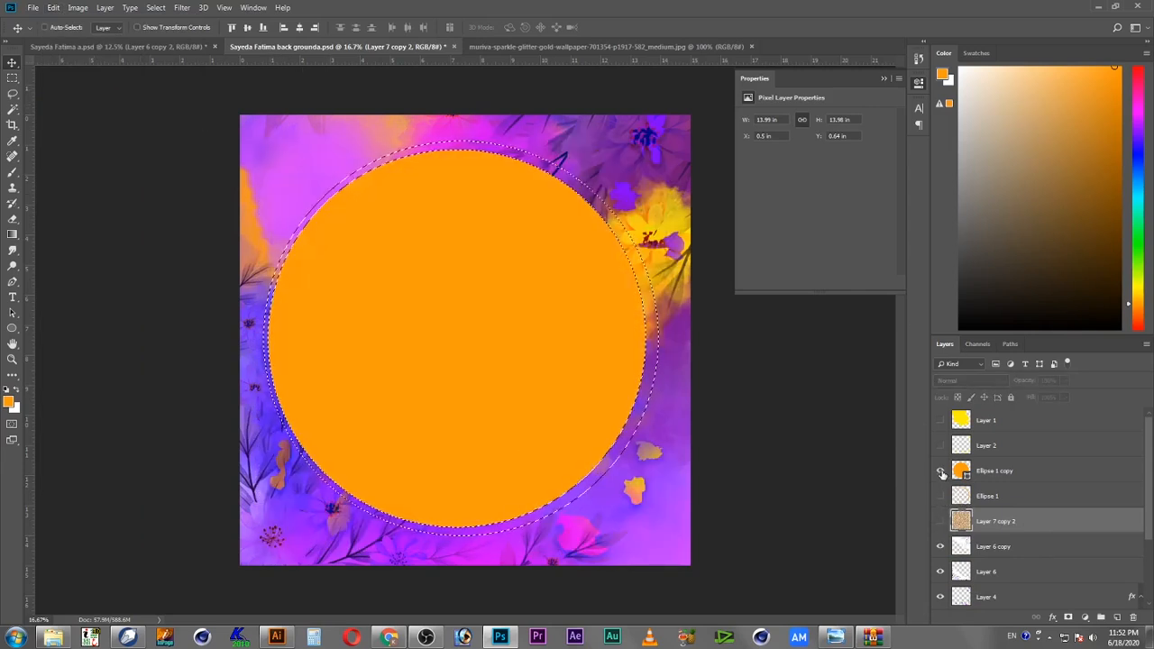
pyautogui.click(941, 471)
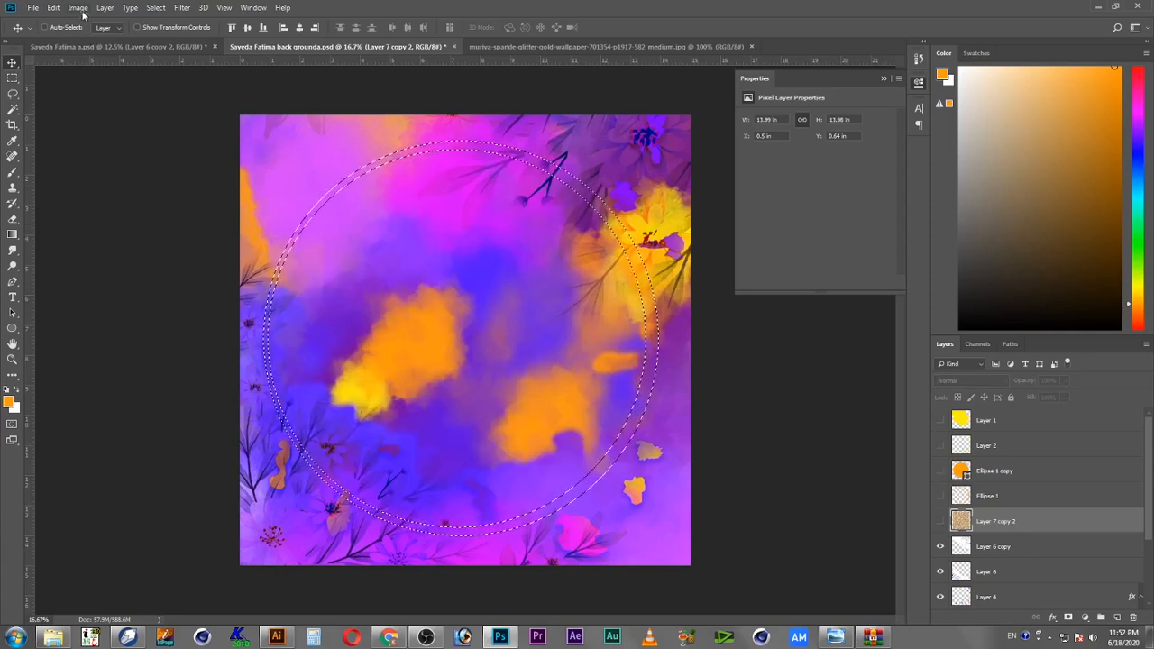
pyautogui.click(55, 8)
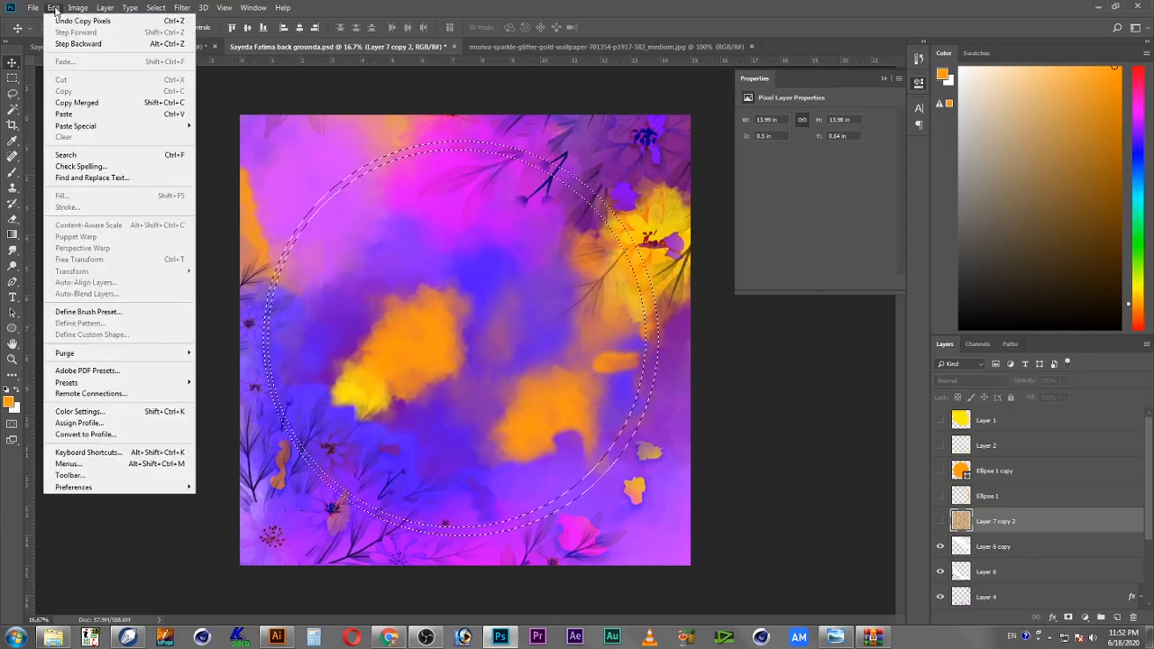
pyautogui.click(74, 114)
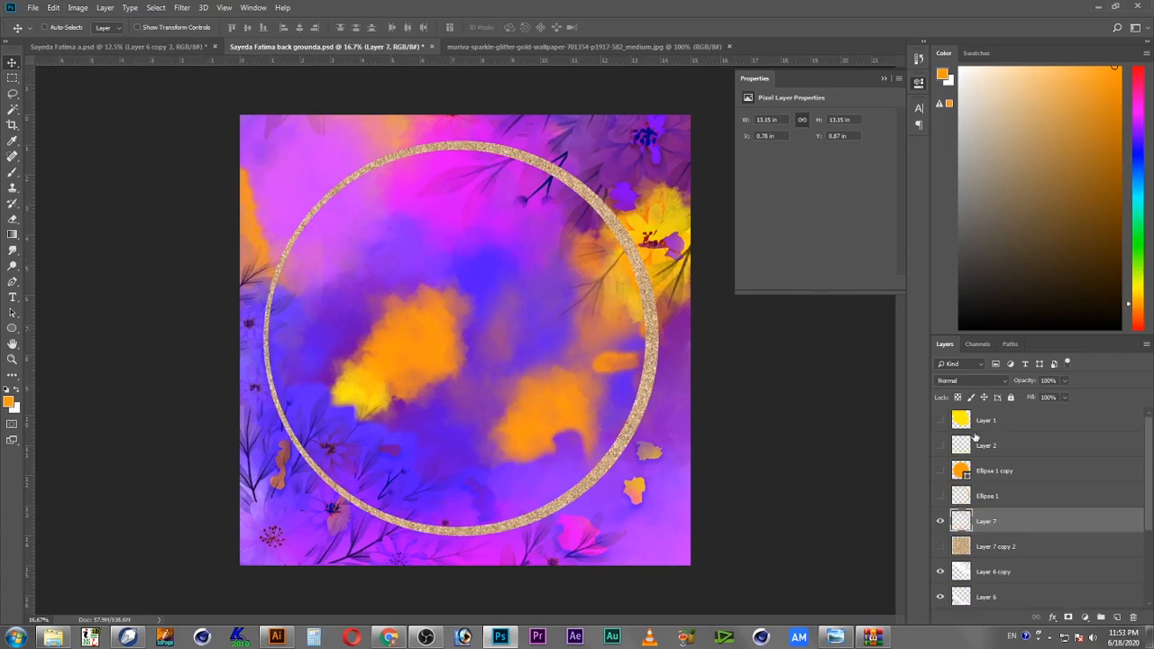
# Step: Adjust the glitter ring with Hue/Saturation, shifting the hue slightly and raising saturation to +42
pyautogui.hotkey('ctrl', 'u')
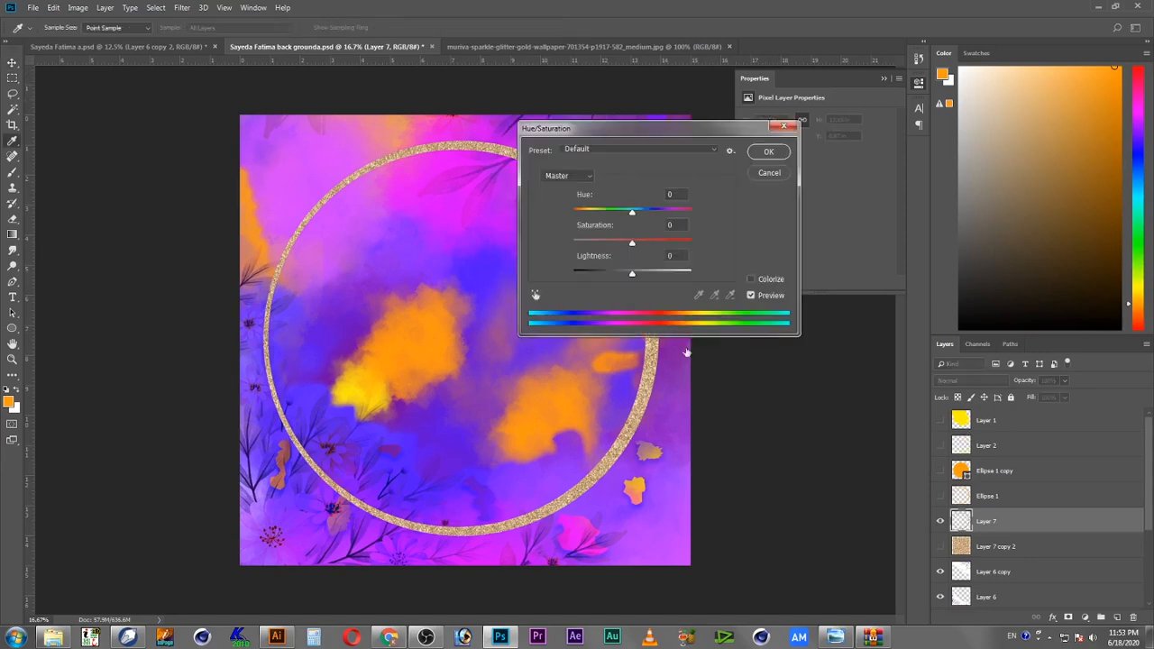
pyautogui.moveTo(635, 212)
pyautogui.mouseDown()
pyautogui.moveTo(616, 214)
pyautogui.moveTo(663, 220)
pyautogui.moveTo(614, 223)
pyautogui.moveTo(662, 242)
pyautogui.moveTo(630, 216)
pyautogui.mouseUp()
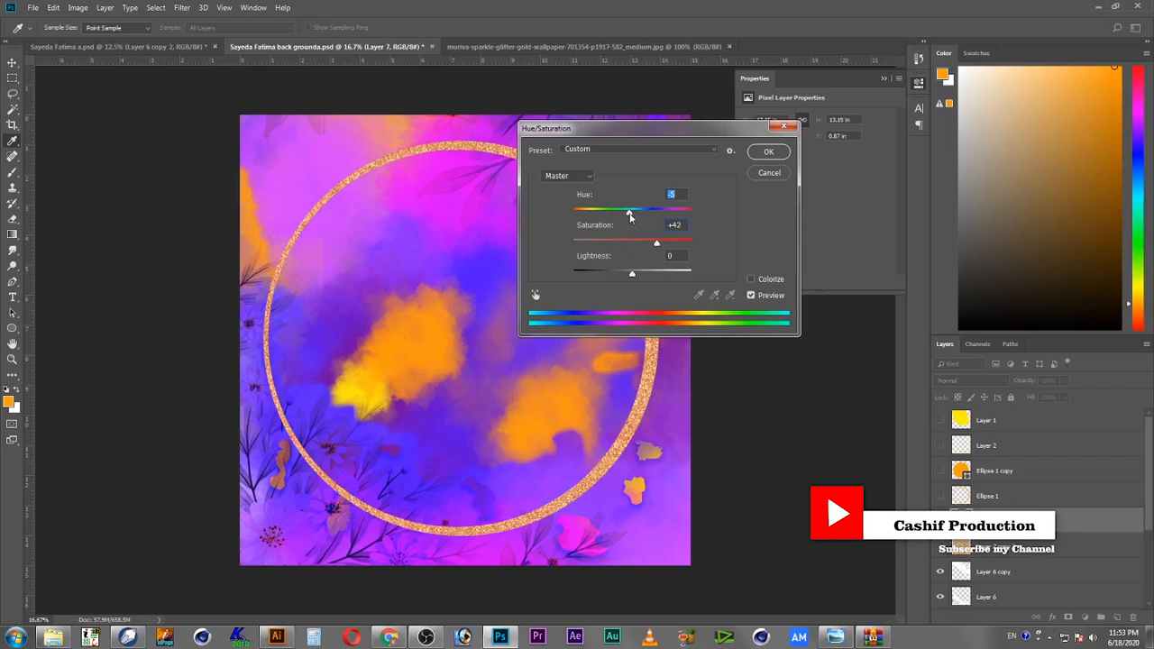
pyautogui.click(768, 153)
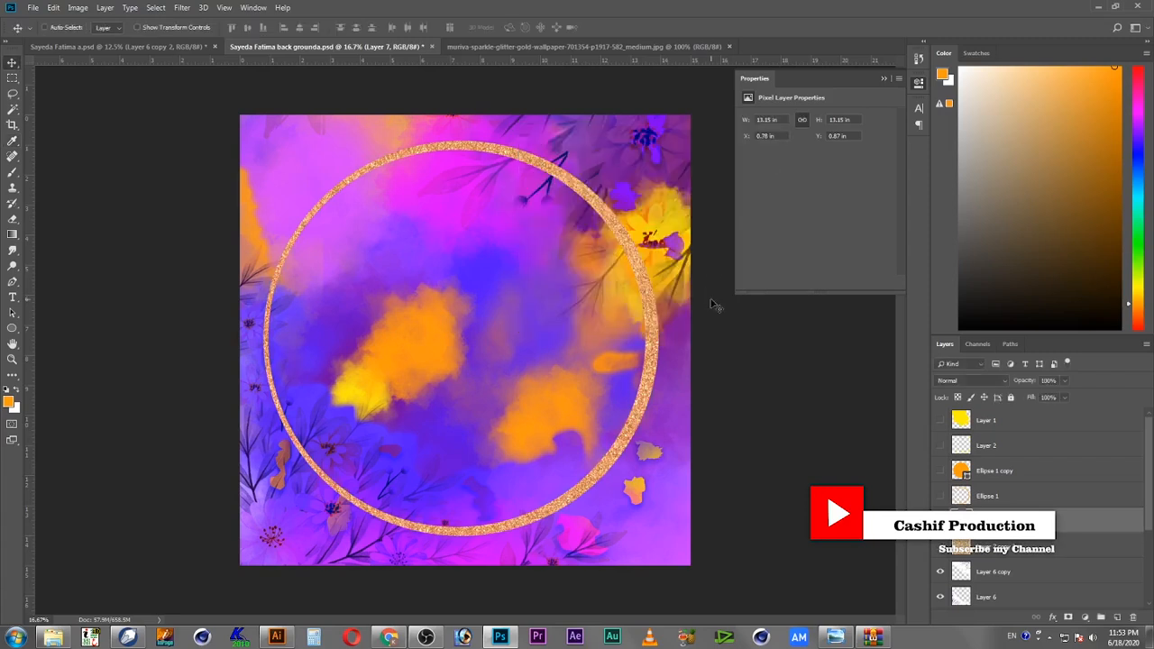
# Step: Apply Color Balance to the glitter ring, setting the midtone yellow–blue level to -42
pyautogui.press('ctrl')
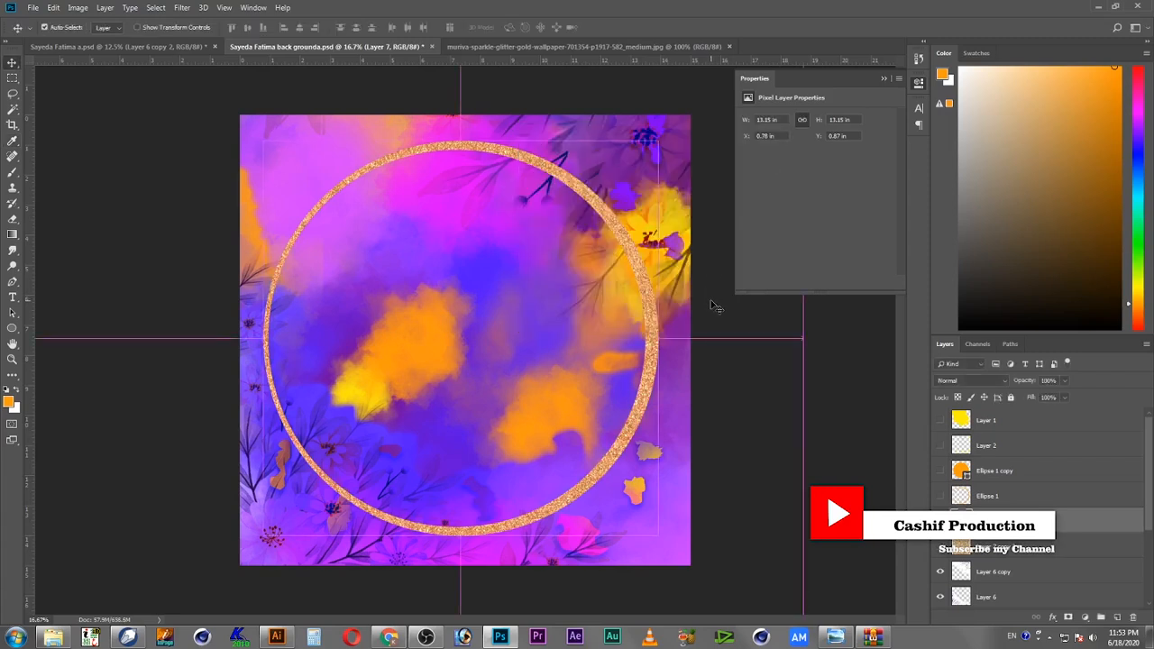
pyautogui.hotkey('ctrl', 'b')
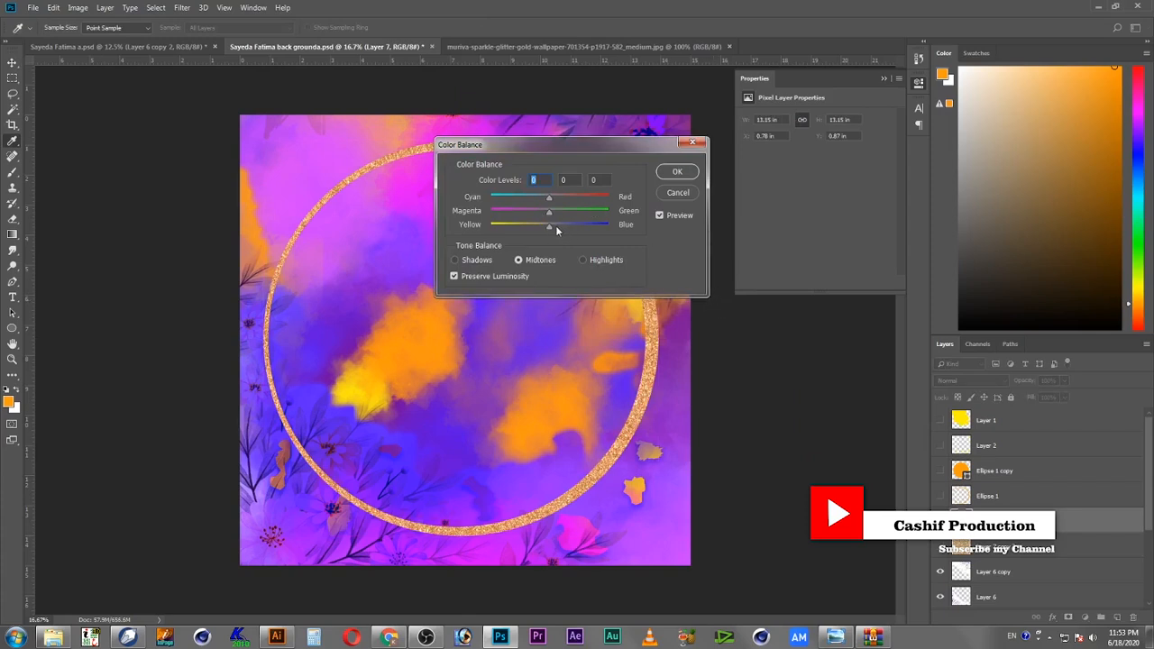
pyautogui.moveTo(549, 225); pyautogui.dragTo(513, 232)
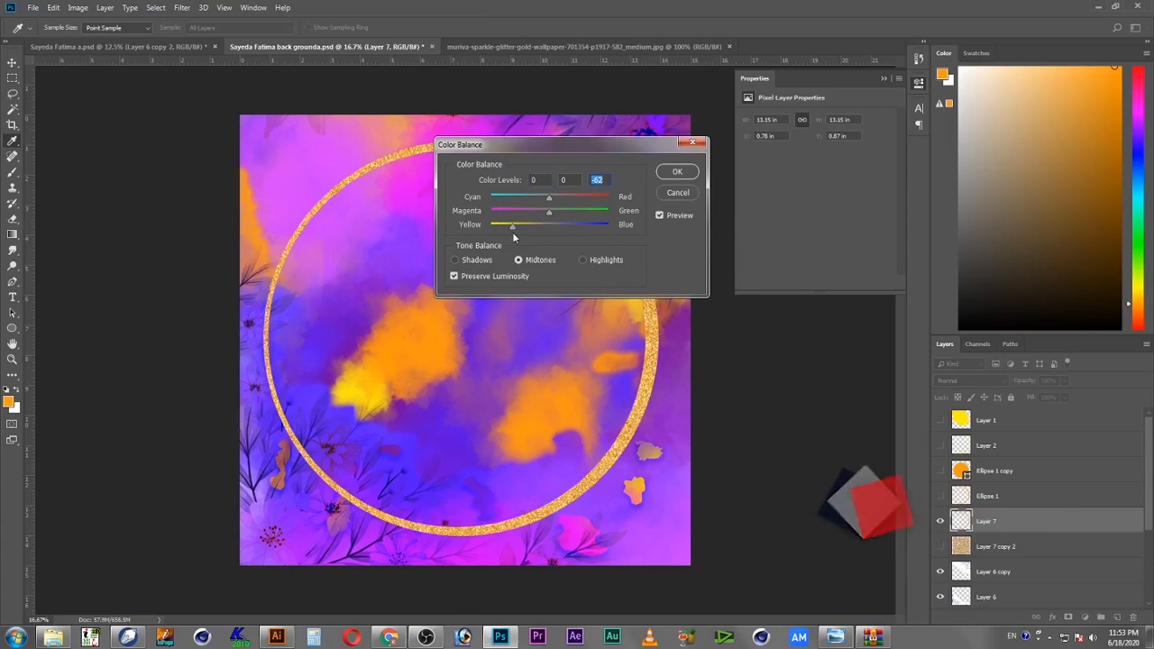
pyautogui.click(686, 171)
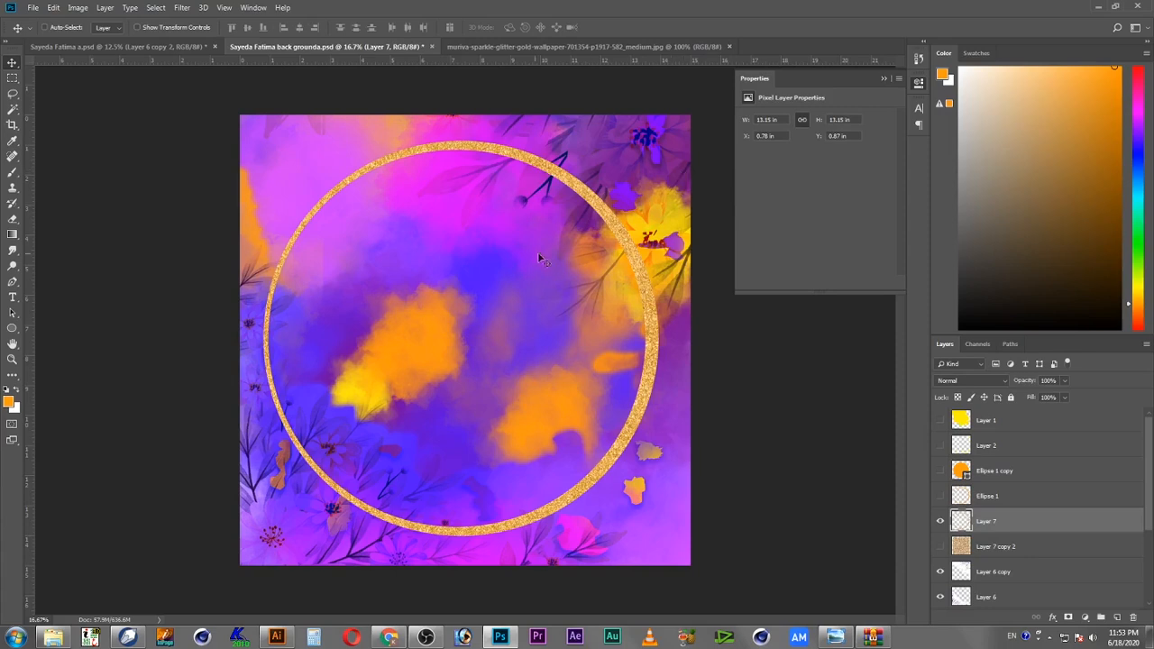
# Step: Duplicate the glitter ring layer
pyautogui.rightClick(554, 172)
pyautogui.click(622, 210)
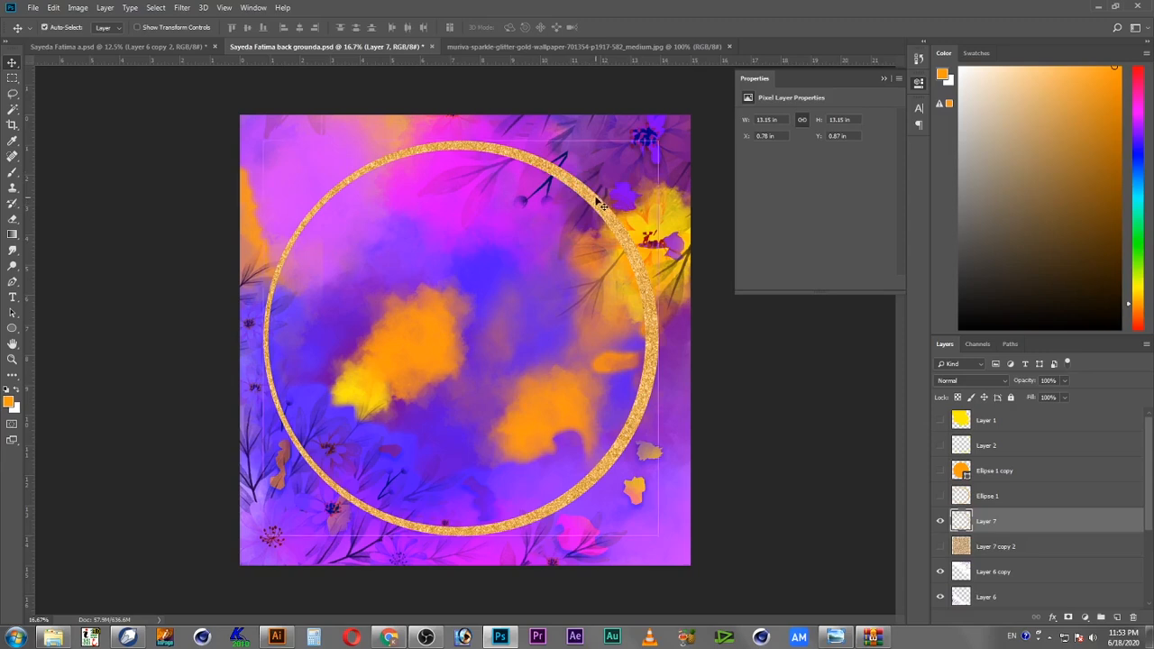
pyautogui.rightClick(1040, 521)
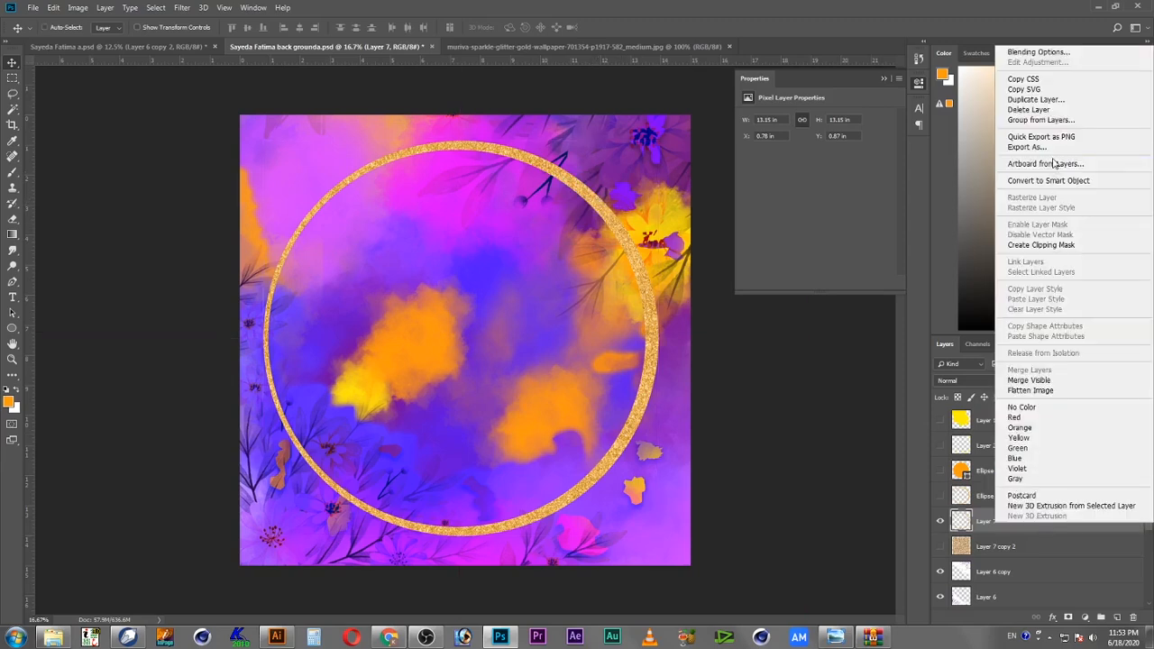
pyautogui.click(1033, 99)
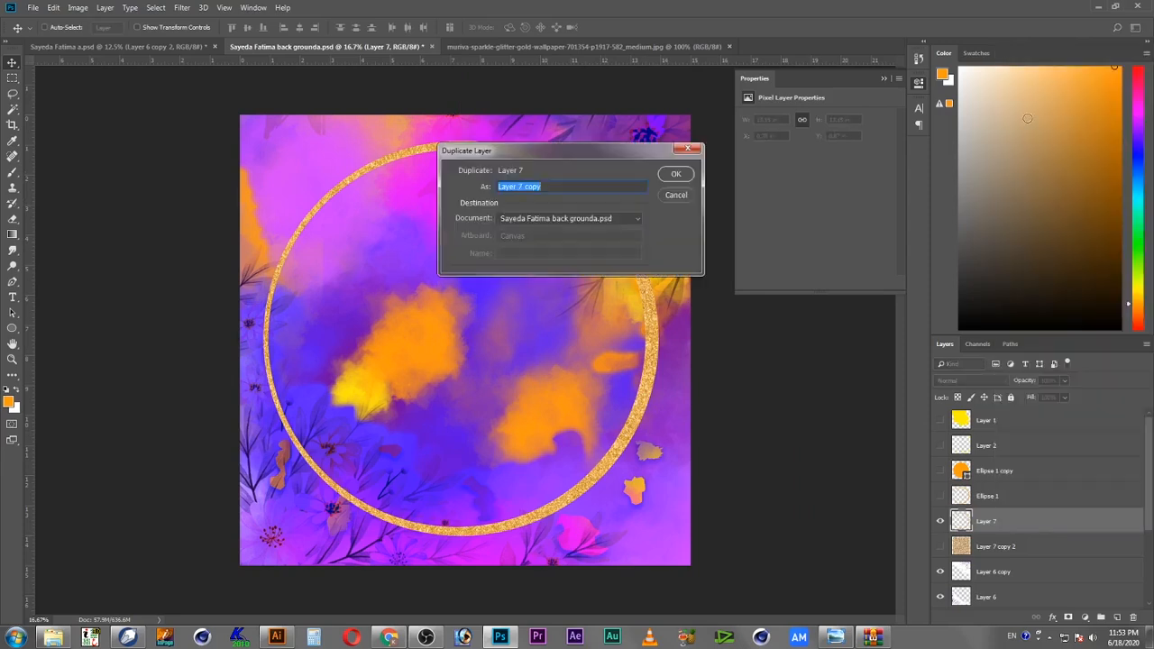
pyautogui.click(675, 174)
# Step: Scale the duplicated ring up to about 133% with Free Transform and commit it
pyautogui.hotkey('ctrl', 't')
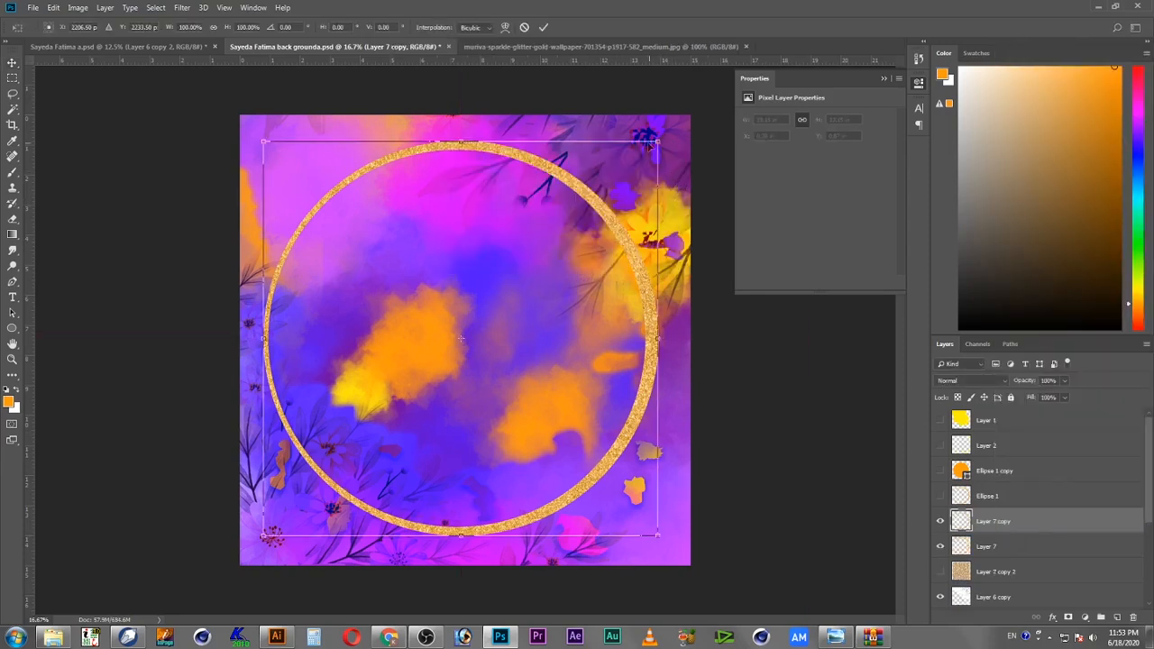
pyautogui.moveTo(657, 142); pyautogui.dragTo(726, 71)
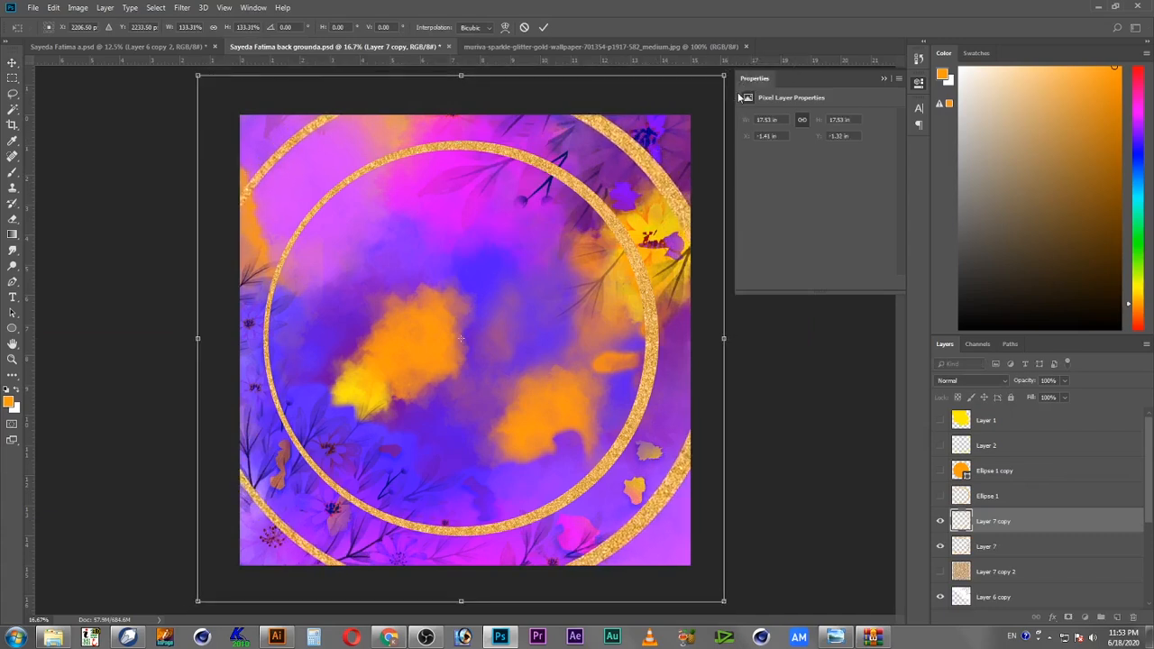
pyautogui.press('Return')
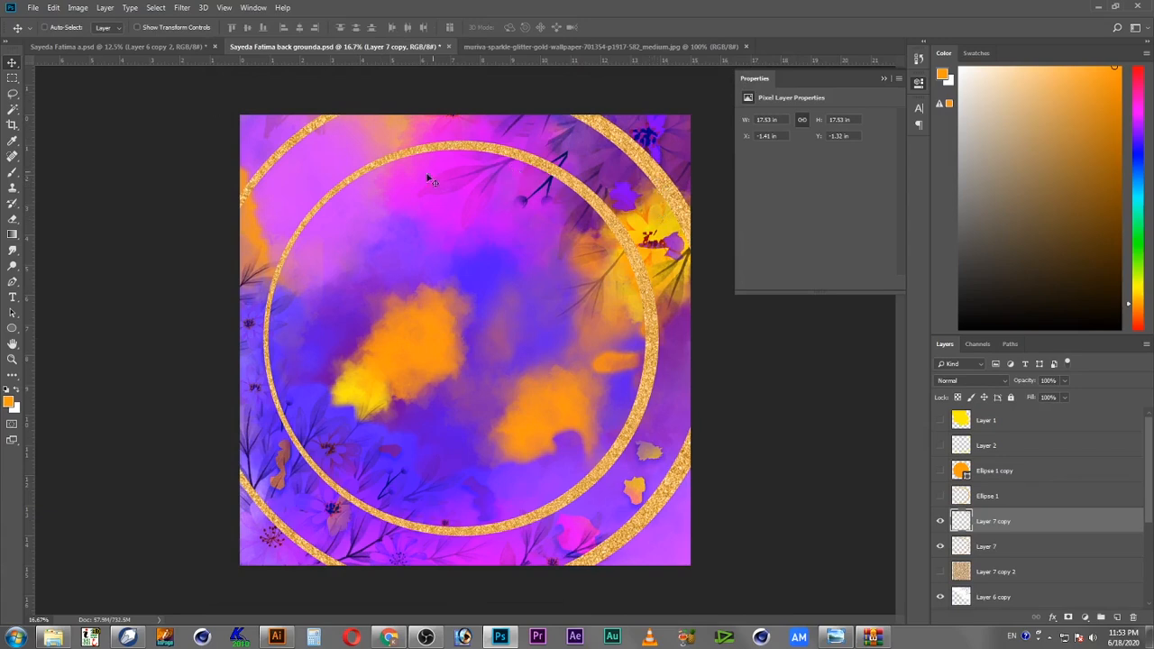
# Step: Select both glitter ring layers, drag them into the calligraphy document, and center them around the text
pyautogui.rightClick(532, 165)
pyautogui.keyDown('shift'); pyautogui.click(552, 168); pyautogui.keyUp('shift')
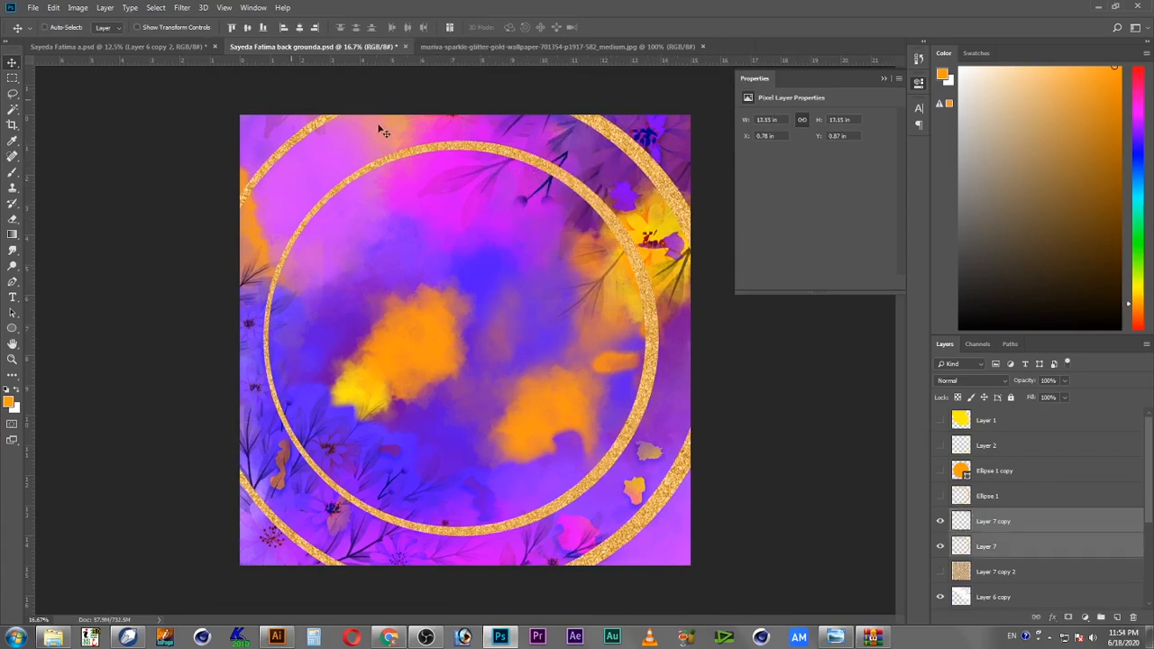
pyautogui.moveTo(456, 156); pyautogui.dragTo(537, 289)
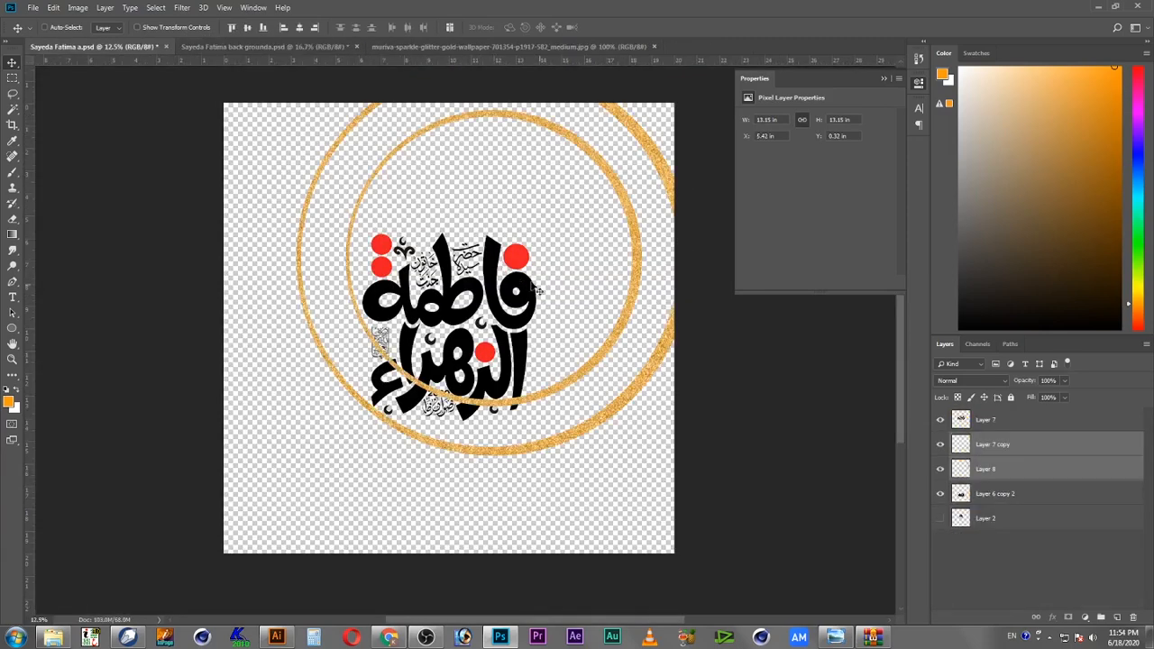
pyautogui.moveTo(587, 237); pyautogui.dragTo(543, 292)
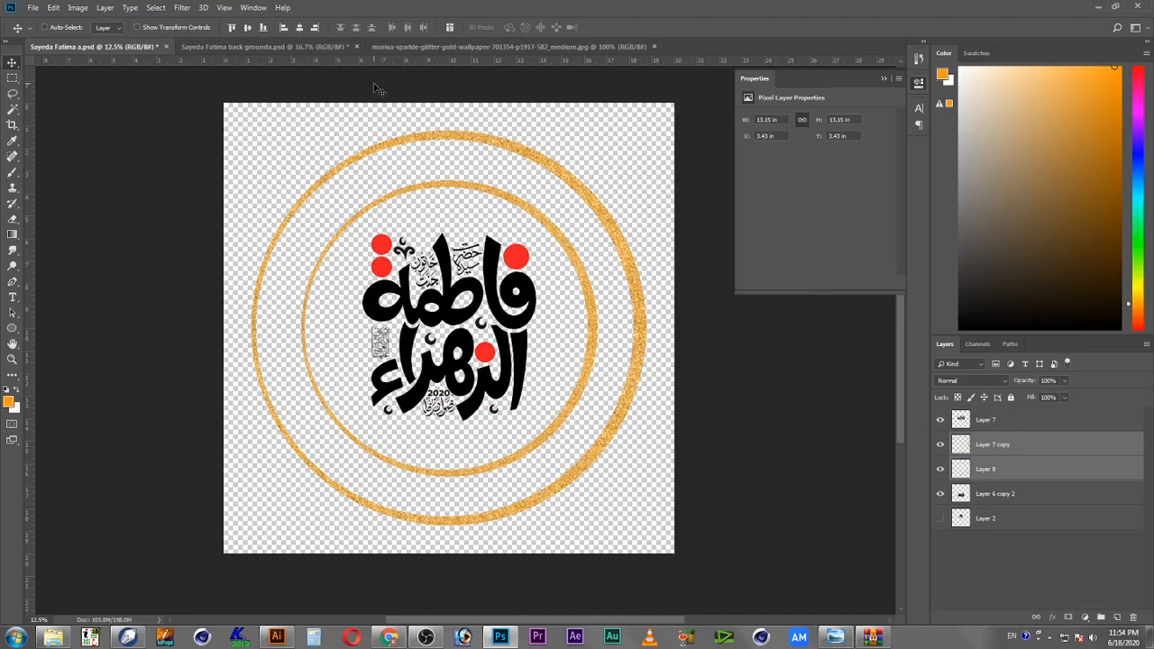
# Step: Add a Drop Shadow to Layer 8 with Normal blend mode, opacity 93% and distance 55 px
pyautogui.click(1017, 494)
pyautogui.click(1025, 471)
pyautogui.click(1025, 448)
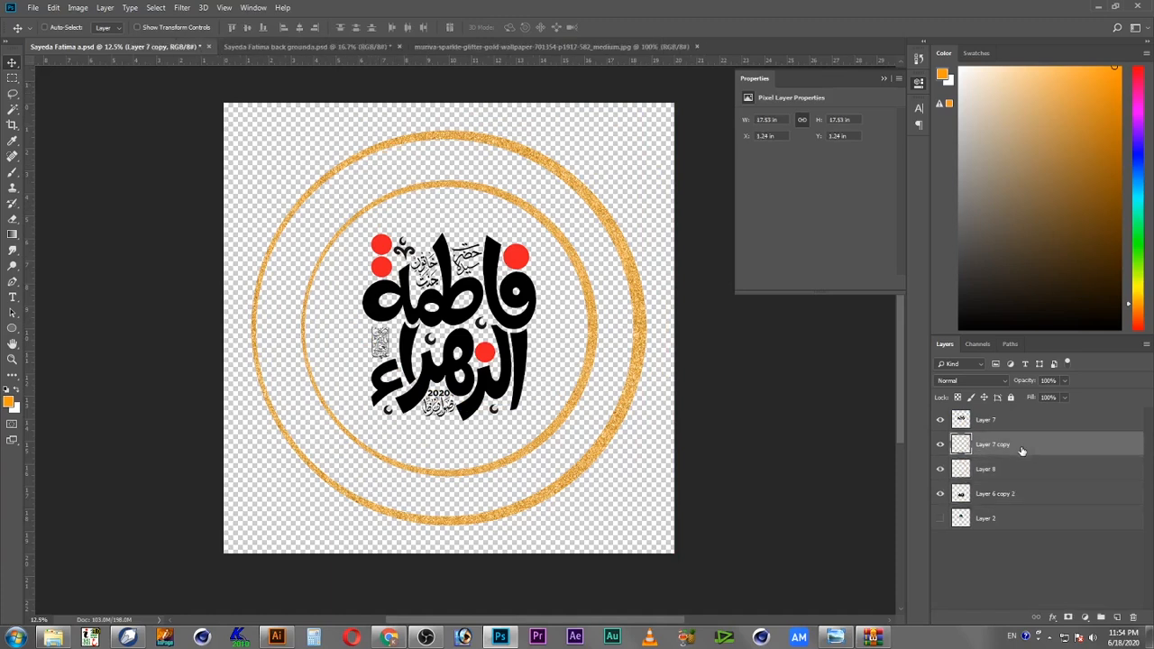
pyautogui.rightClick(593, 369)
pyautogui.click(628, 373)
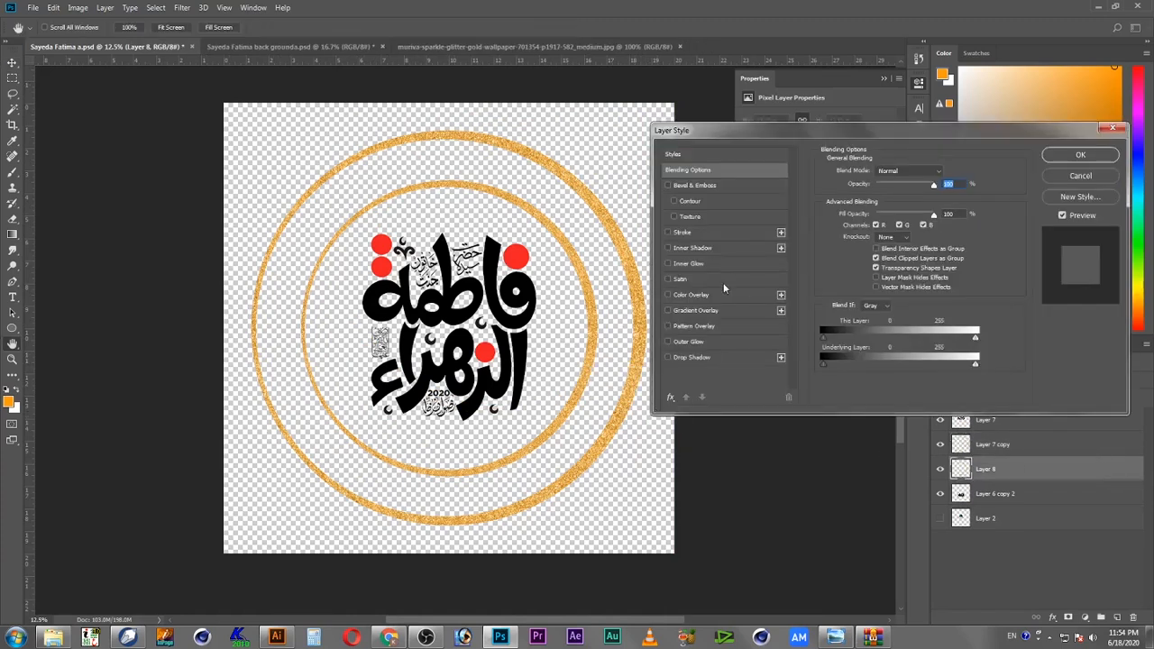
pyautogui.click(693, 357)
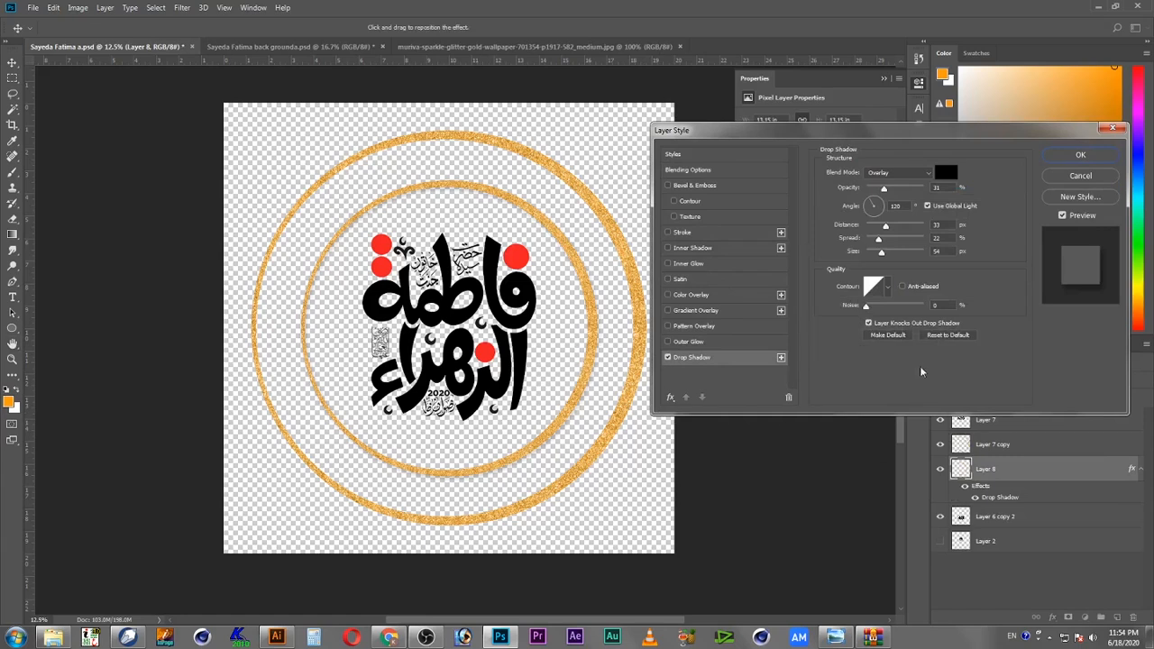
pyautogui.click(898, 172)
pyautogui.click(898, 184)
pyautogui.moveTo(893, 191); pyautogui.dragTo(883, 256)
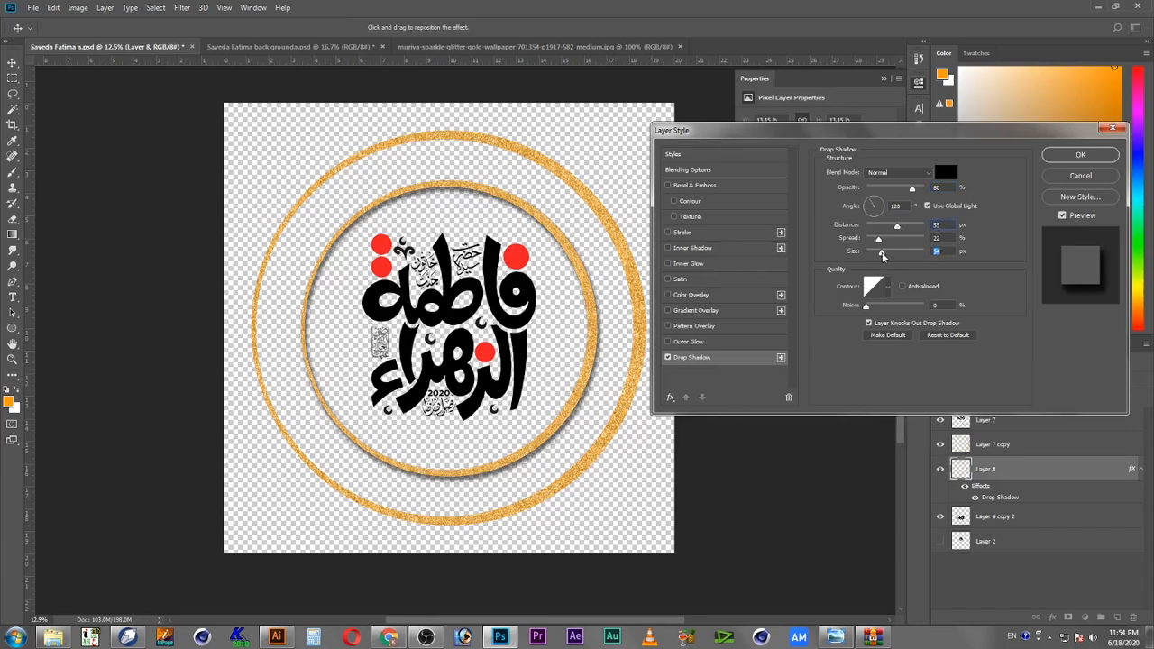
pyautogui.moveTo(915, 190)
pyautogui.mouseDown()
pyautogui.moveTo(943, 195)
pyautogui.moveTo(919, 190)
pyautogui.mouseUp()
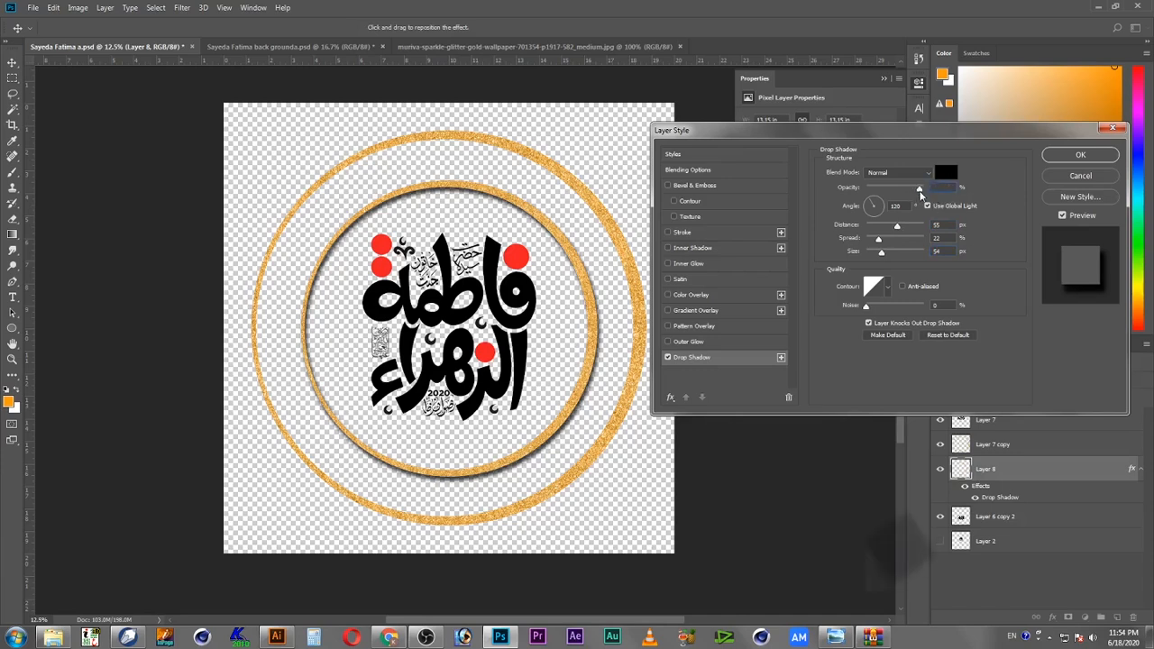
# Step: Change the drop shadow color to purple #4c0073 and apply the layer style to Layer 8
pyautogui.click(945, 172)
pyautogui.moveTo(417, 173); pyautogui.dragTo(421, 123)
pyautogui.click(402, 168)
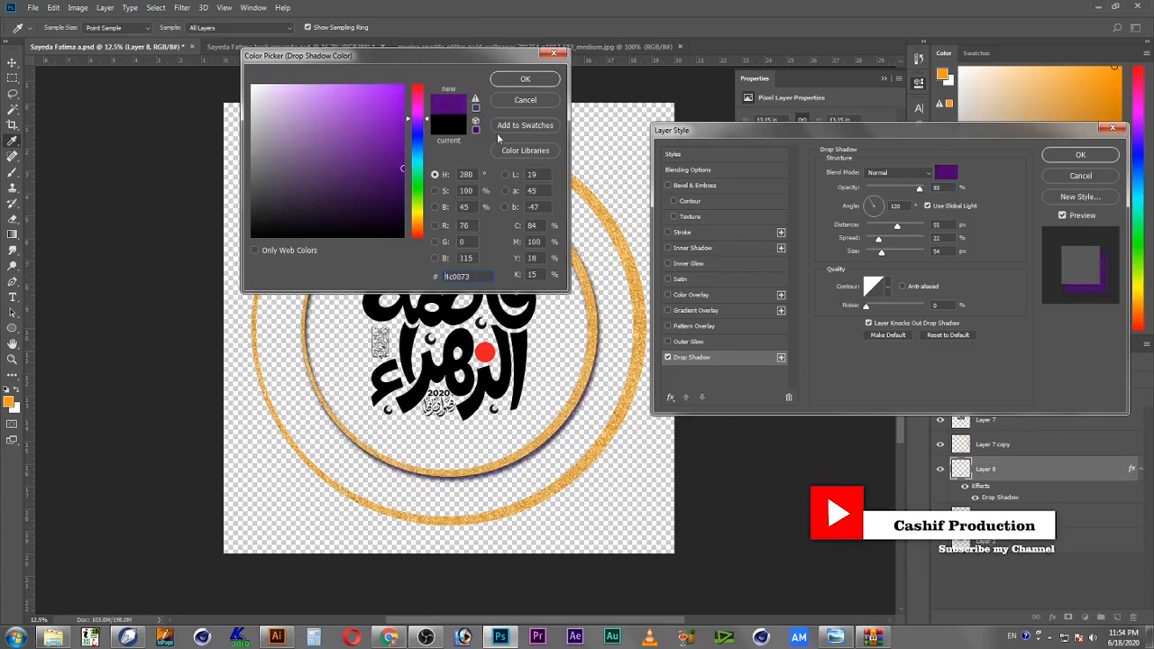
pyautogui.click(526, 81)
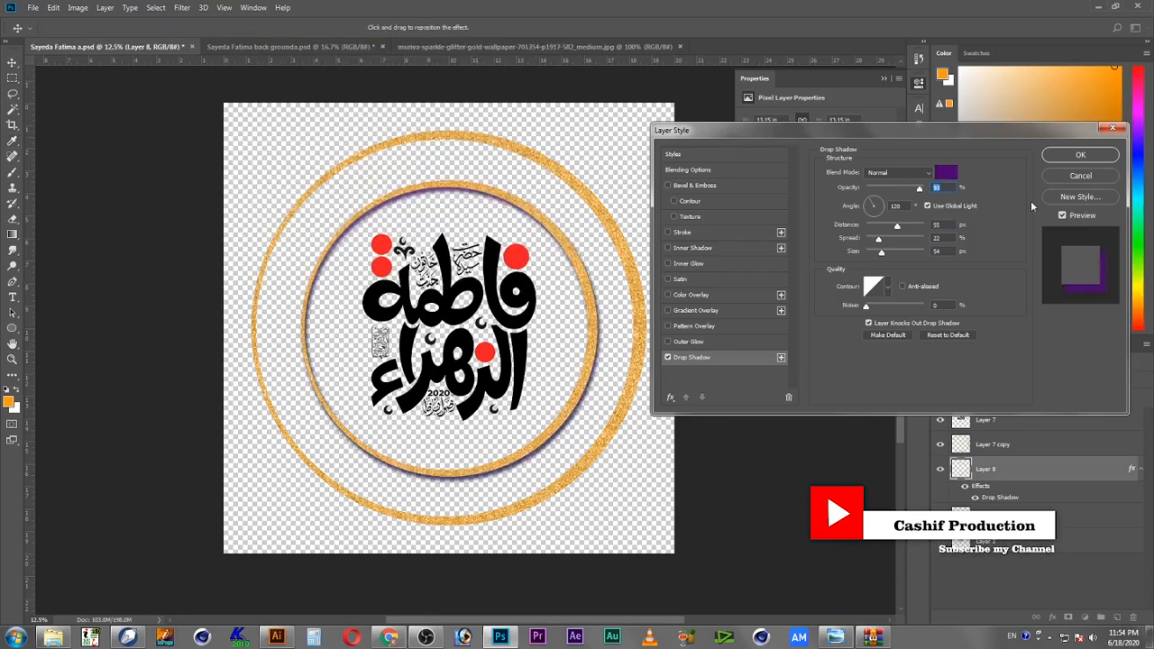
pyautogui.click(1079, 156)
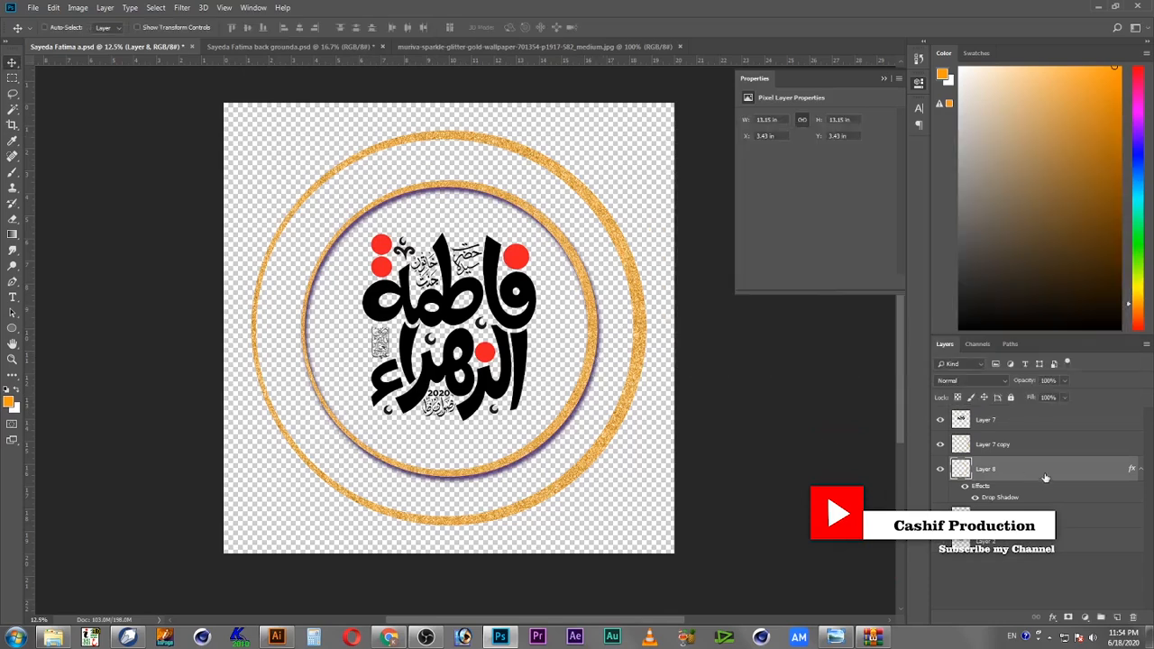
# Step: Copy Layer 8's layer style and paste it onto Layer 7 copy, the outer glitter ring
pyautogui.rightClick(1045, 477)
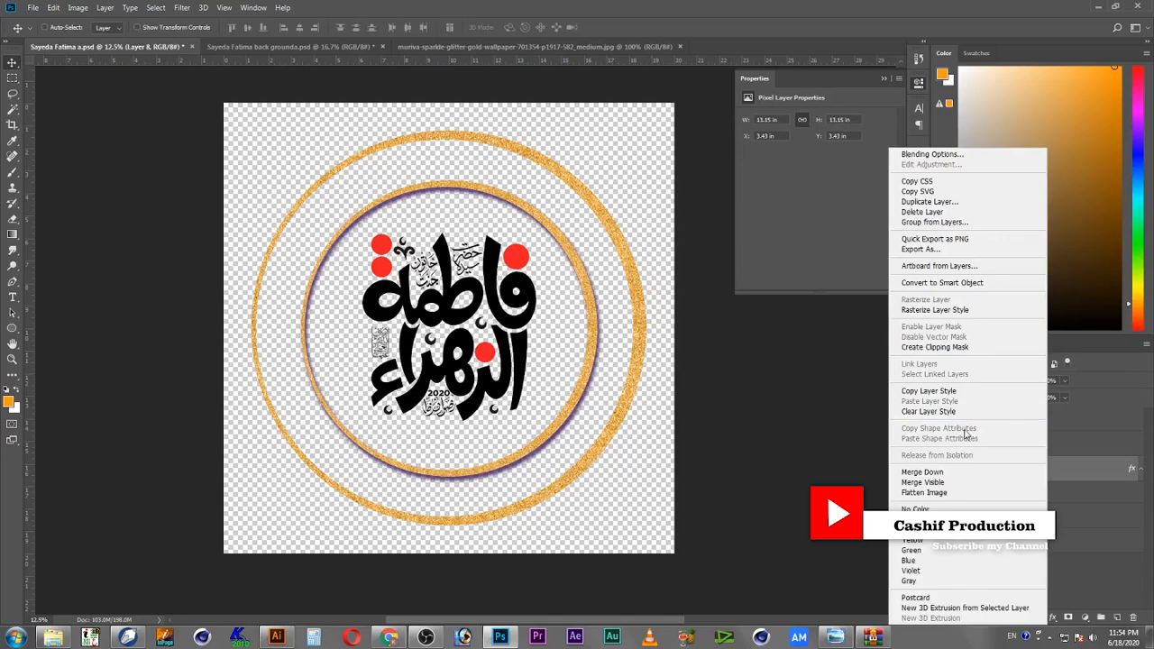
pyautogui.click(970, 391)
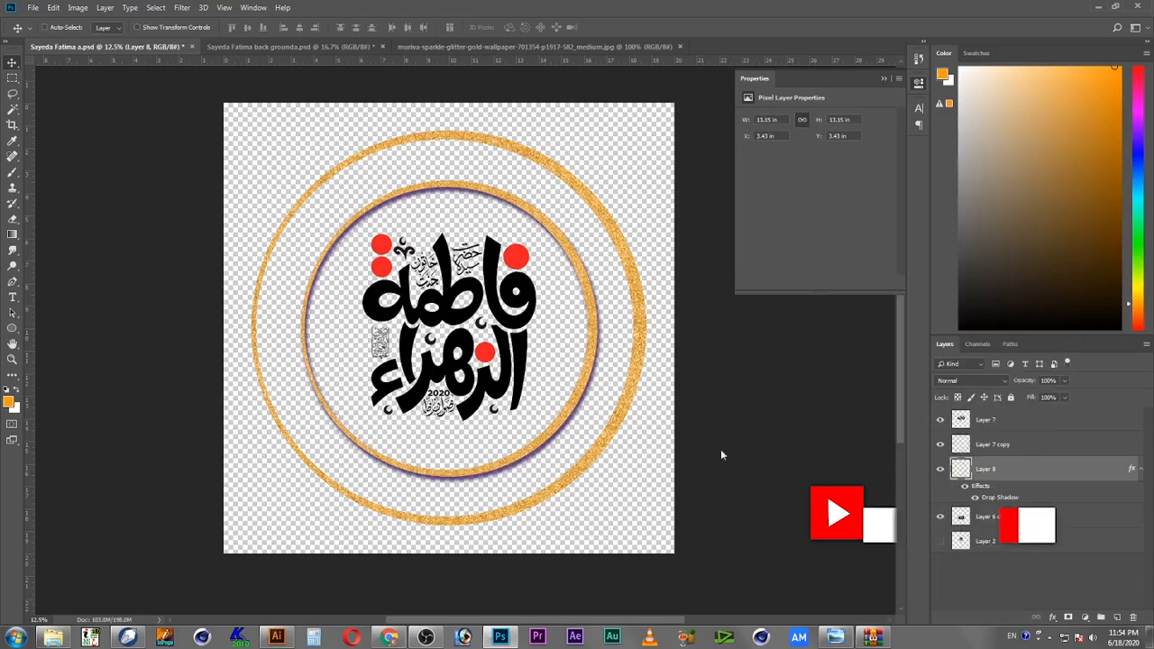
pyautogui.rightClick(601, 458)
pyautogui.click(627, 471)
pyautogui.rightClick(1111, 442)
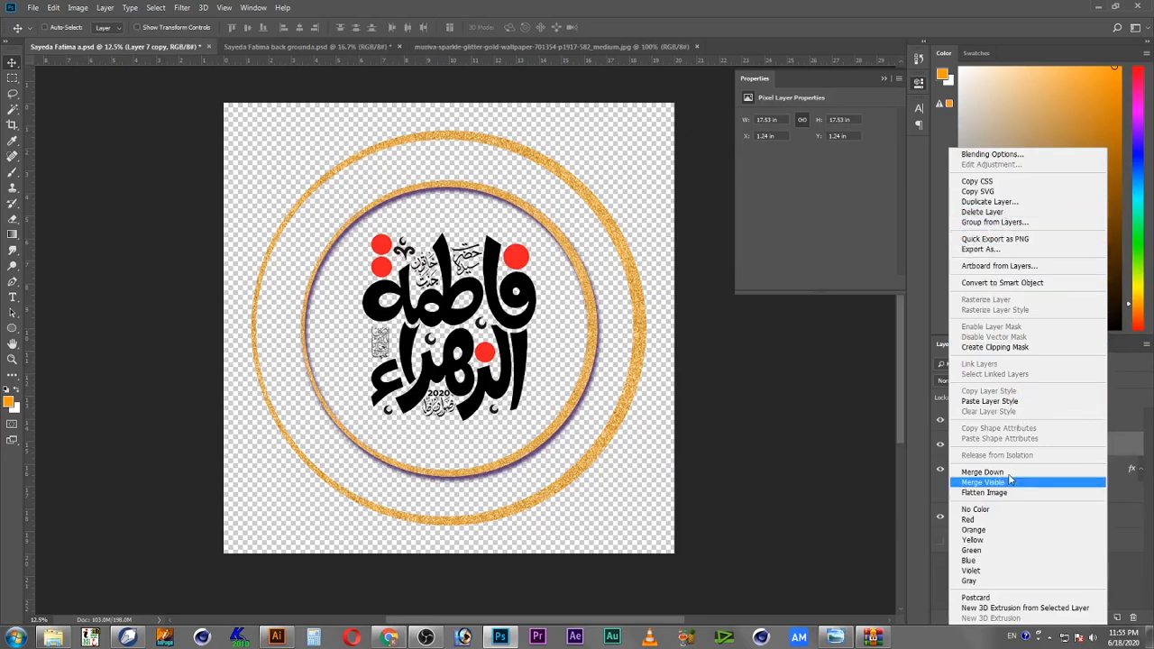
pyautogui.click(997, 401)
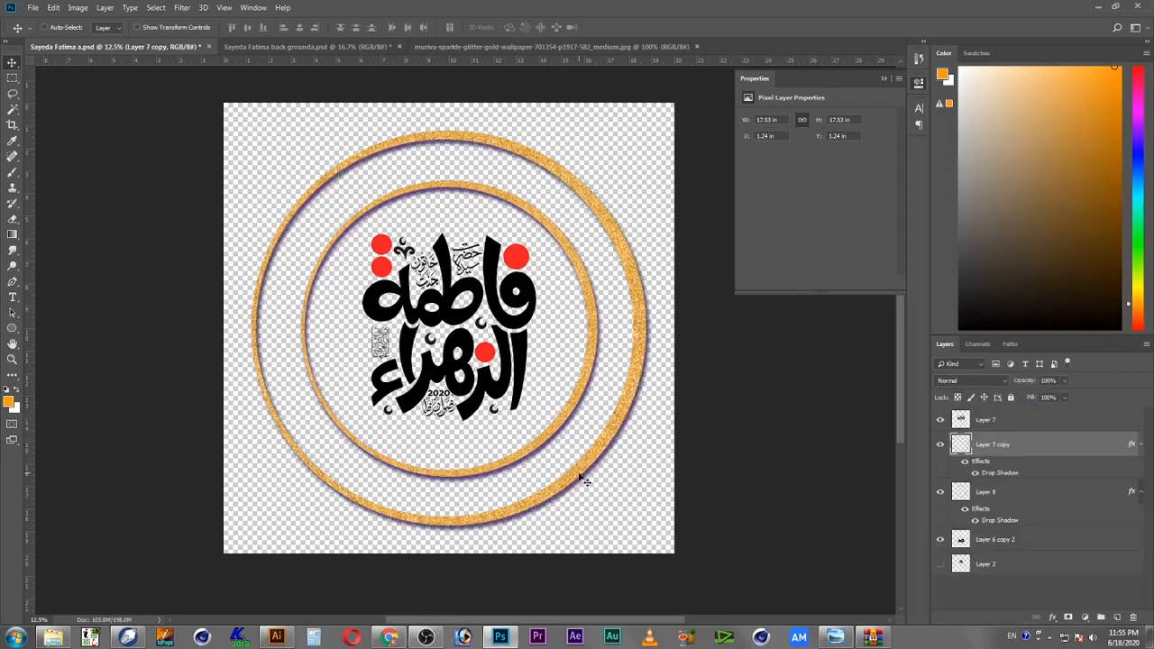
# Step: Adjust the outer ring's Color Balance toward red and yellow in the midtones, starting with red at +80
pyautogui.hotkey('ctrl', 'b')
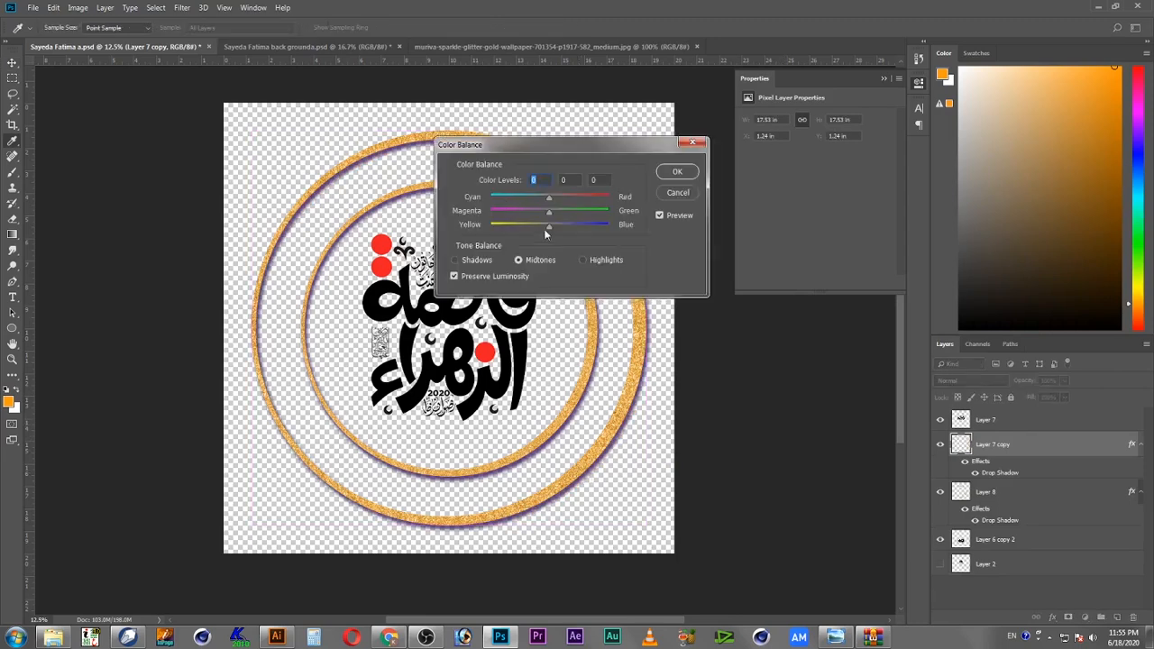
pyautogui.moveTo(584, 200); pyautogui.dragTo(595, 204)
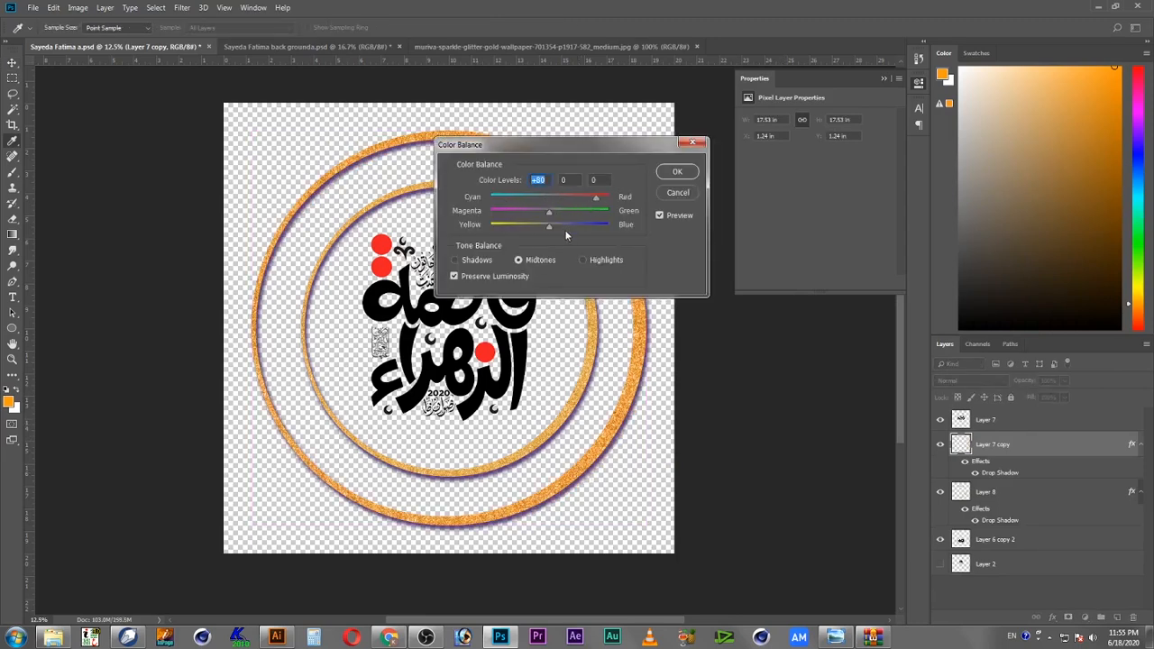
pyautogui.click(514, 225)
pyautogui.click(595, 200)
pyautogui.click(677, 172)
pyautogui.press('v')
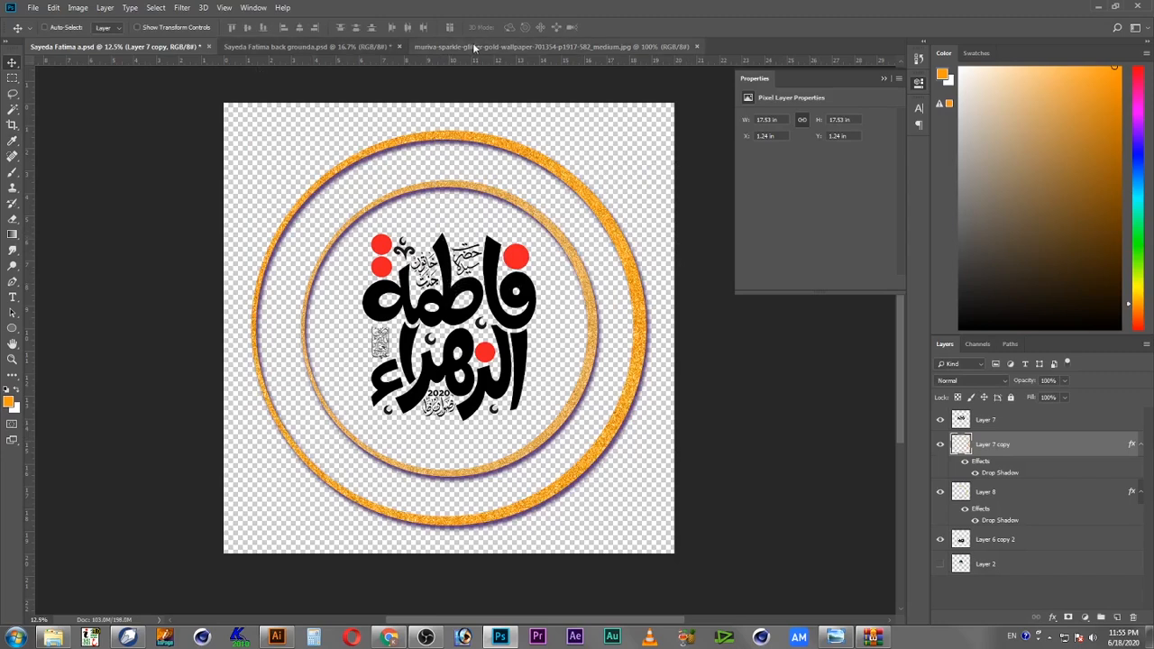
# Step: In the background document, hide both glitter ring layers and save the file
pyautogui.click(298, 46)
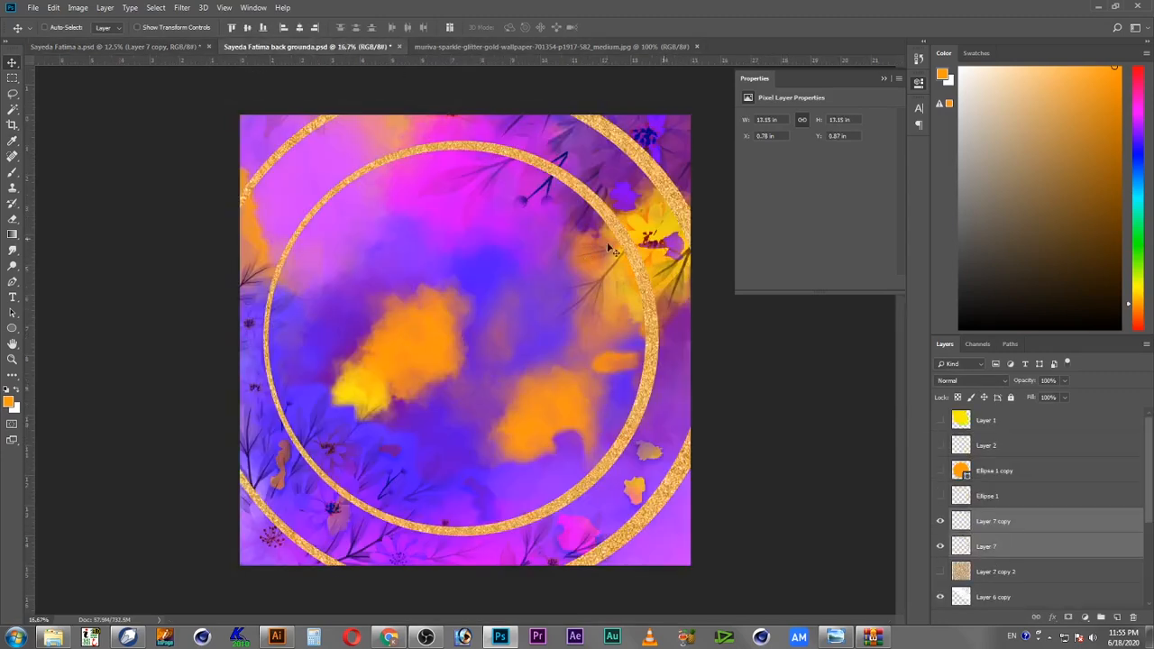
pyautogui.rightClick(1038, 527)
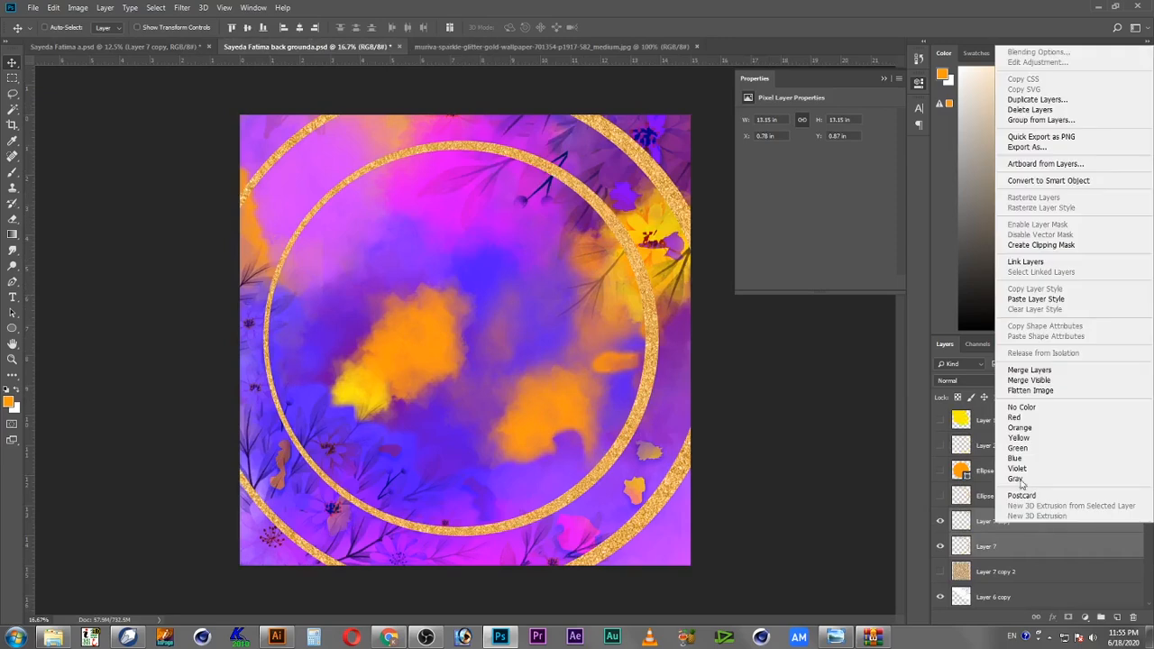
pyautogui.click(941, 521)
pyautogui.click(941, 547)
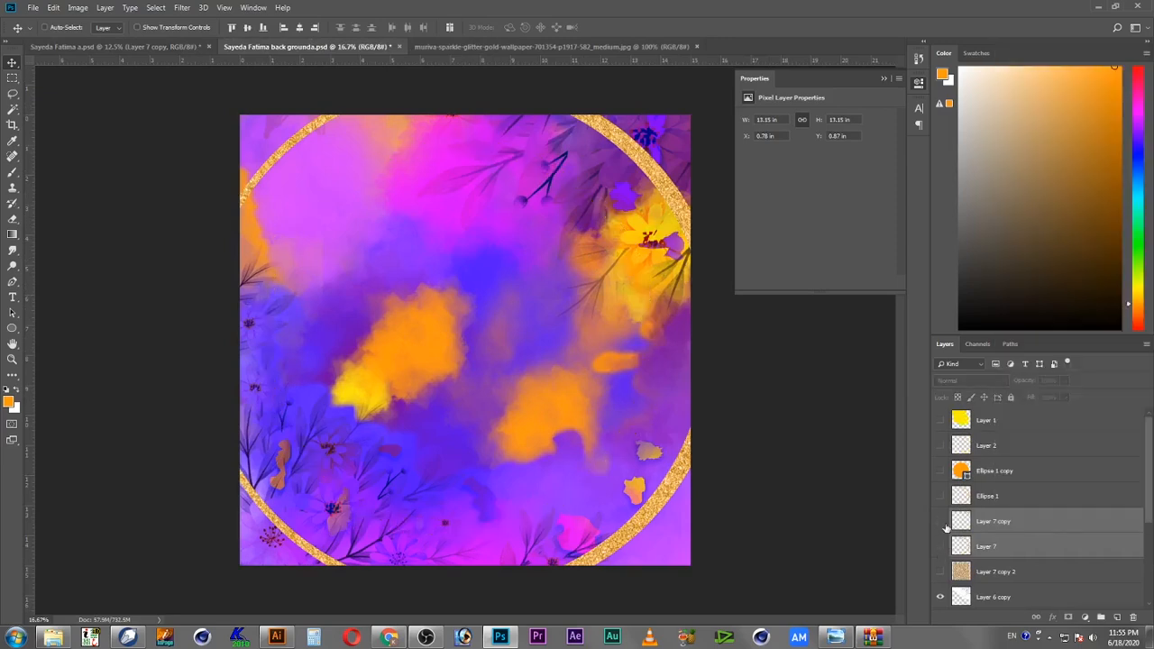
pyautogui.click(941, 522)
pyautogui.click(39, 7)
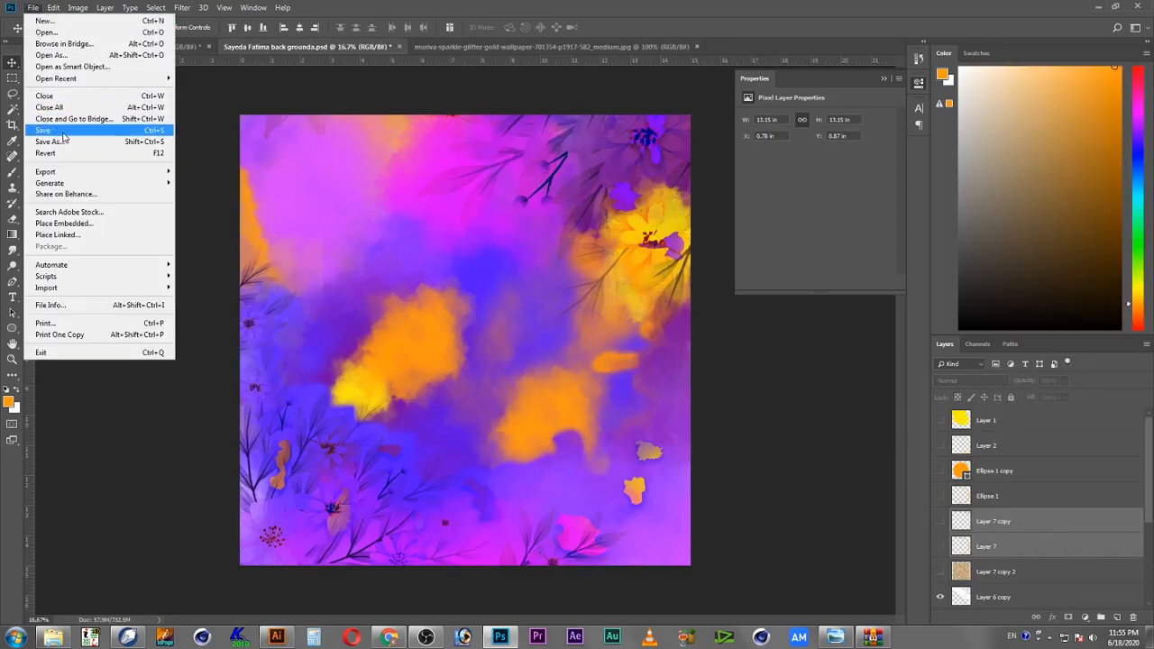
pyautogui.click(63, 135)
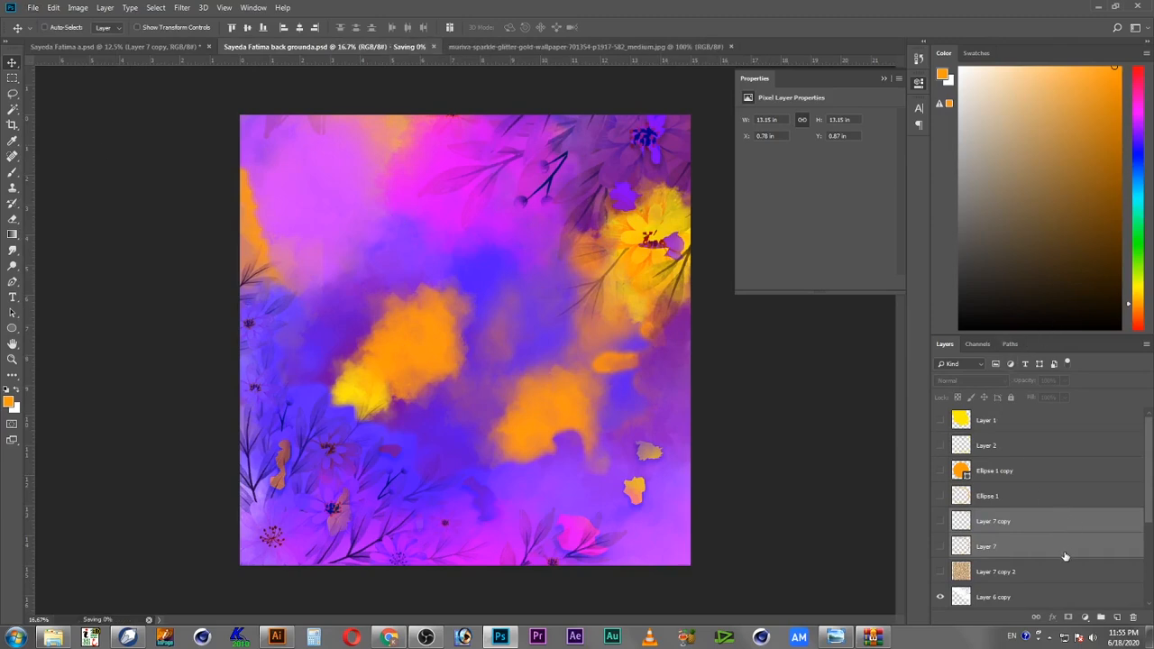
# Step: Select watercolor Layer 3, draw a large circular selection with the Elliptical Marquee tool, and copy it
pyautogui.moveTo(1148, 501); pyautogui.dragTo(1151, 561)
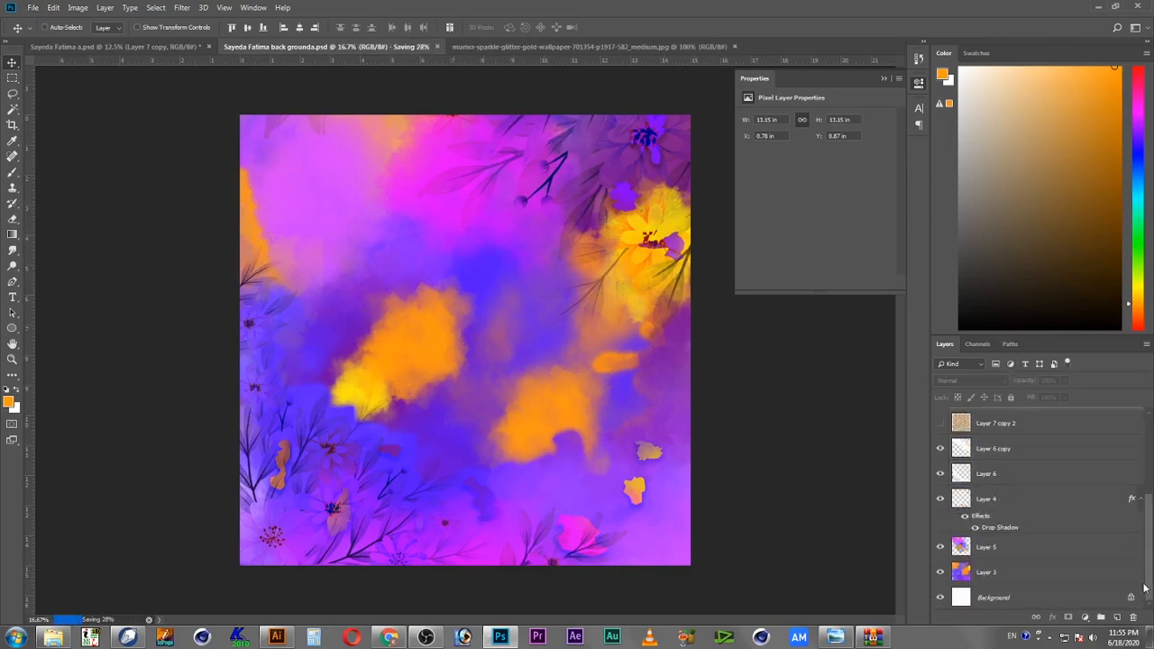
pyautogui.click(1015, 578)
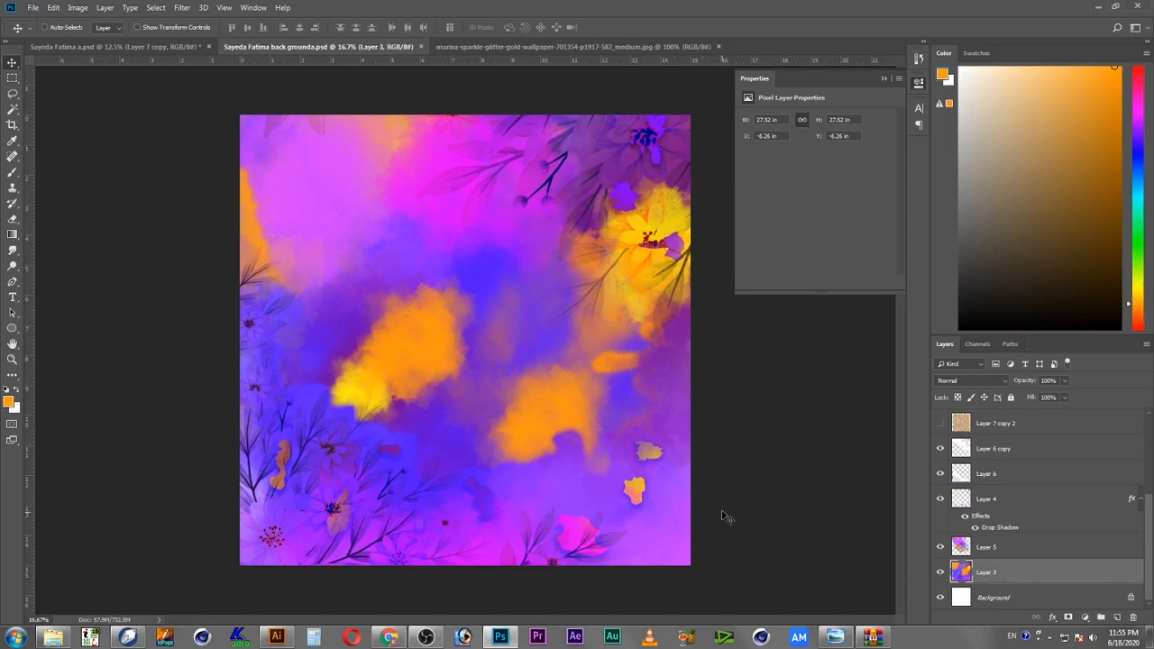
pyautogui.click(12, 77)
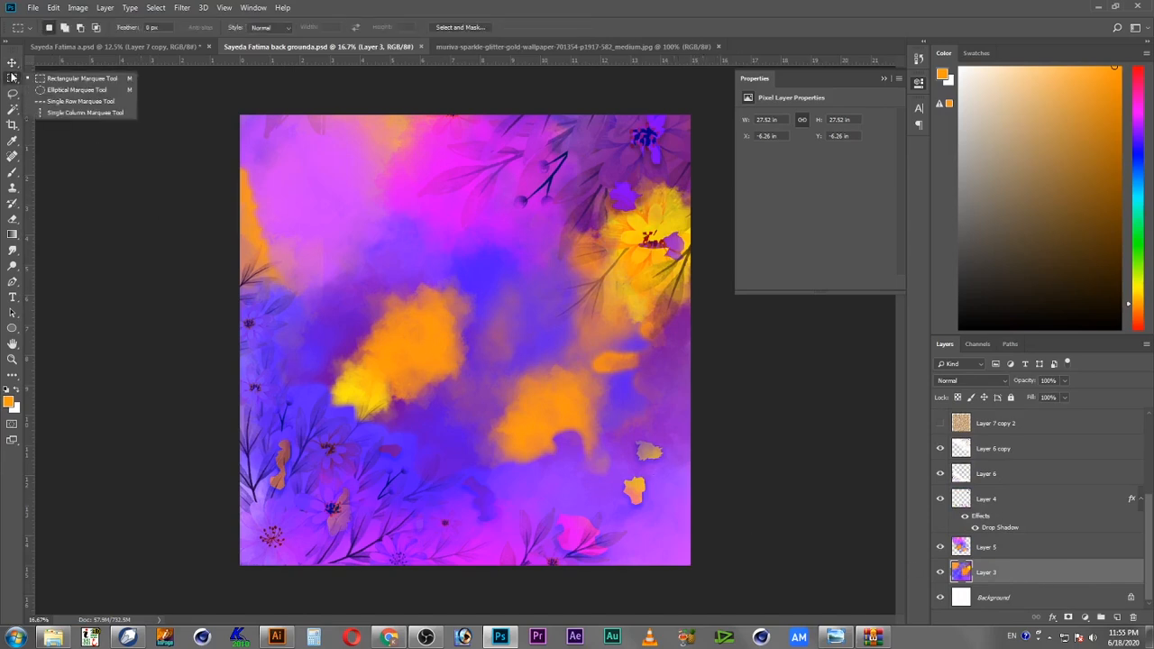
pyautogui.click(49, 90)
pyautogui.moveTo(290, 144); pyautogui.dragTo(631, 451)
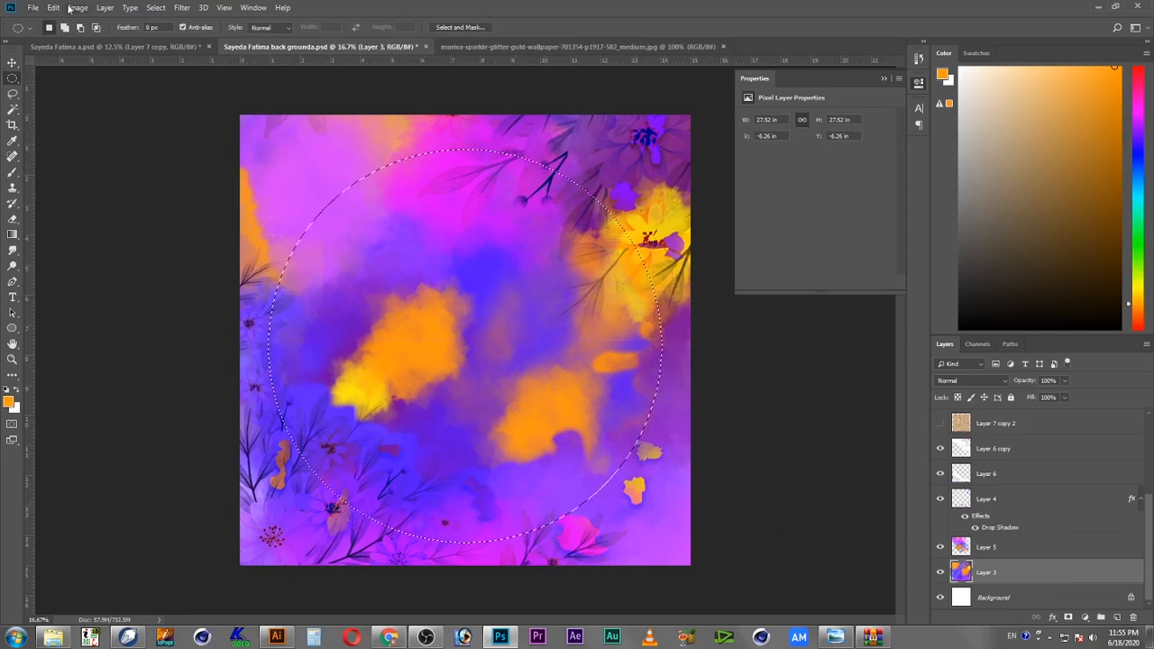
pyautogui.click(77, 7)
pyautogui.moveTo(55, 8)
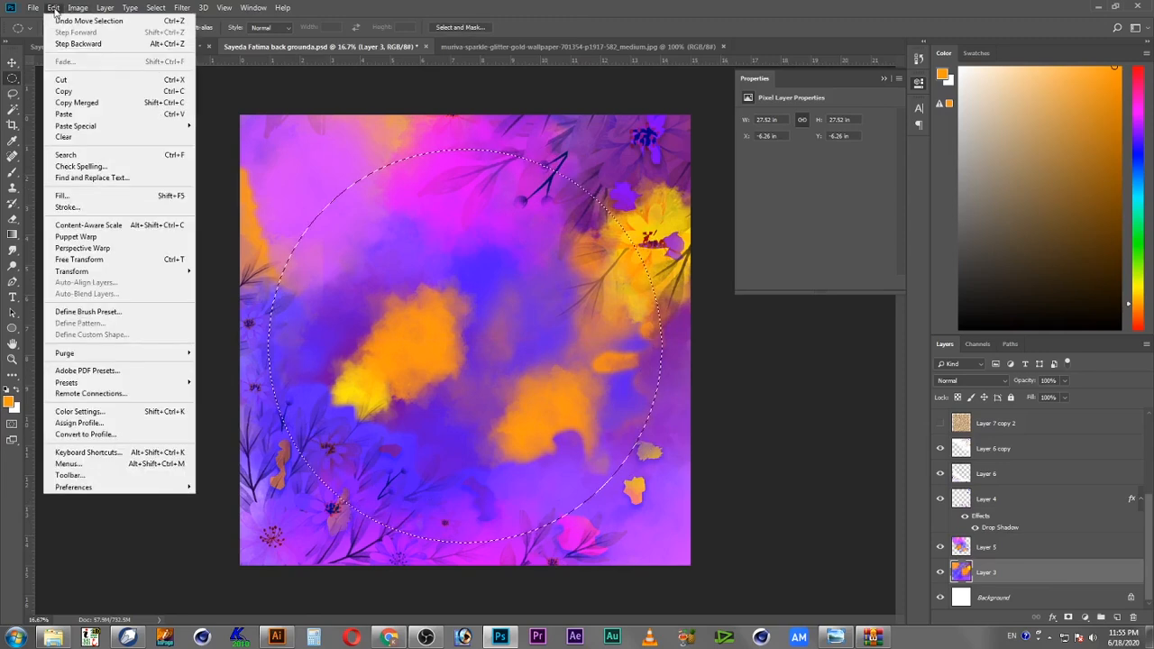
pyautogui.click(86, 93)
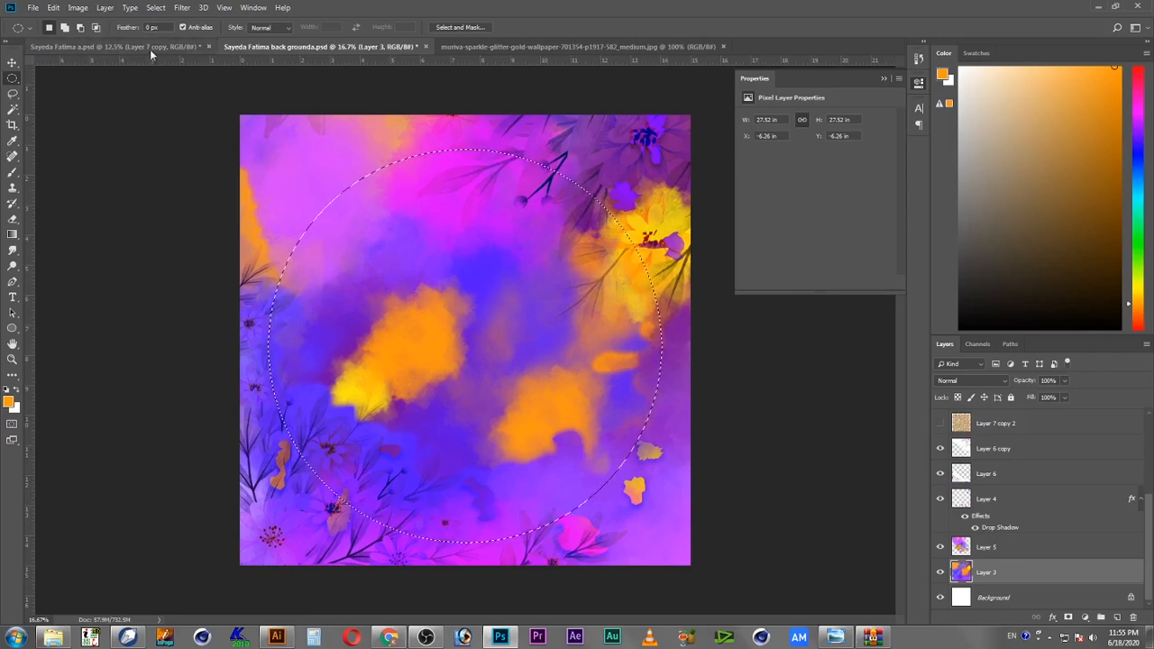
# Step: Paste the circular watercolor piece into the calligraphy document
pyautogui.click(104, 46)
pyautogui.click(54, 8)
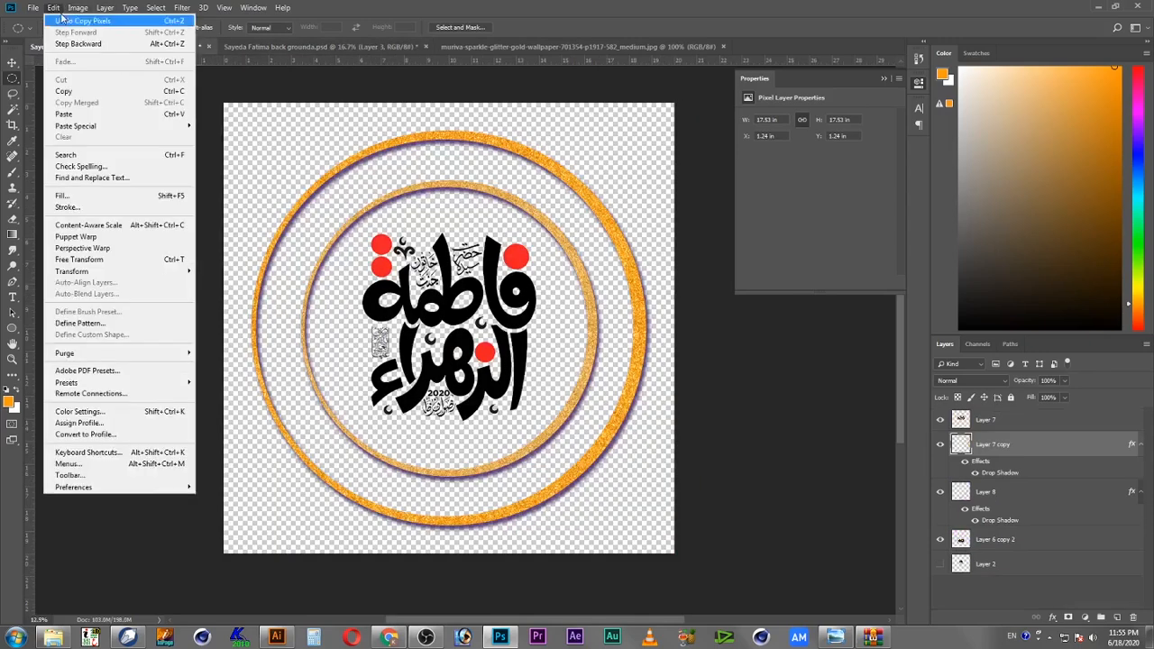
pyautogui.click(65, 114)
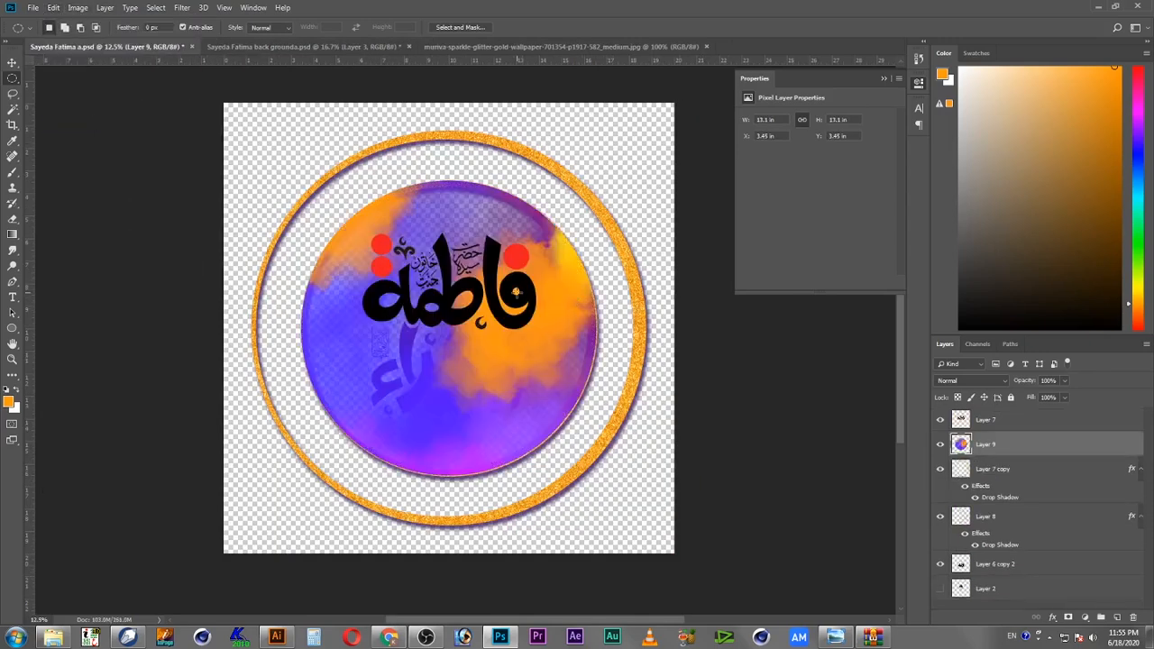
pyautogui.press('v')
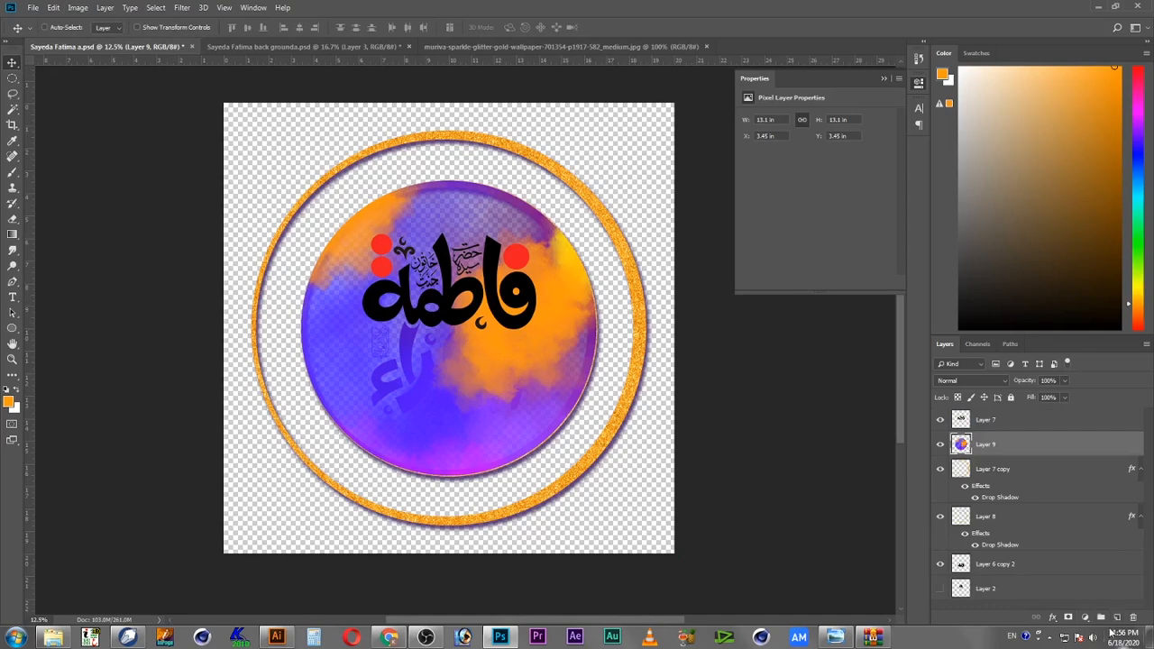
# Step: Add a new layer and move it down beneath Layer 6 copy 2
pyautogui.scroll(-3, 1052, 565)
pyautogui.scroll(2, 1049, 568)
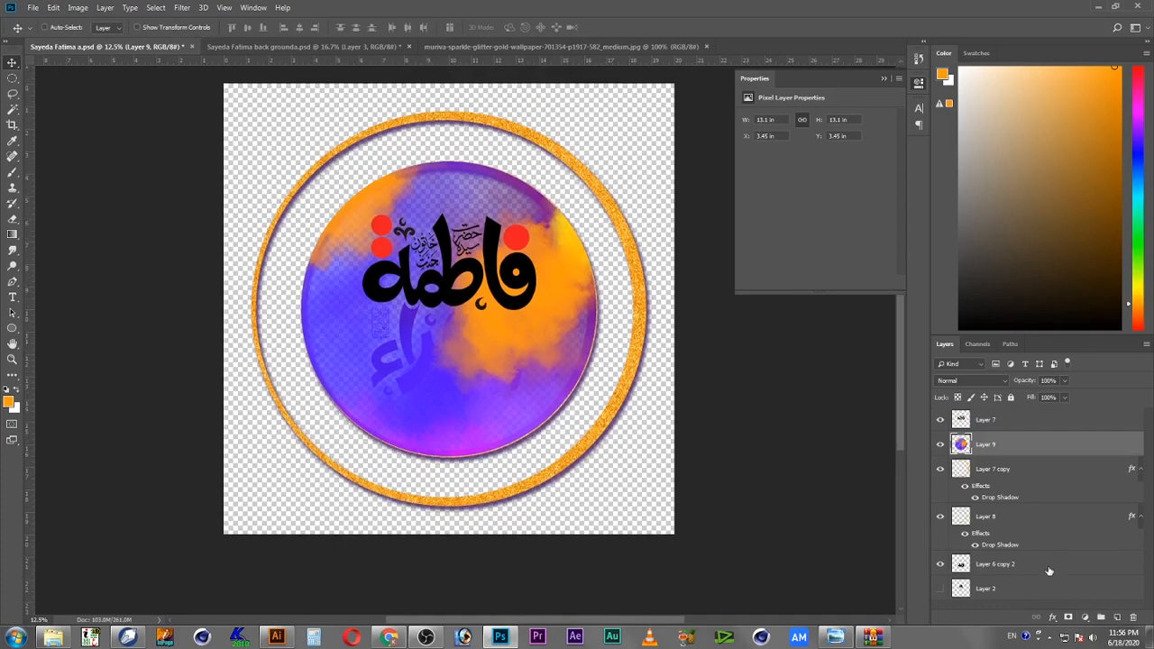
pyautogui.click(1117, 617)
pyautogui.moveTo(957, 447); pyautogui.dragTo(970, 602)
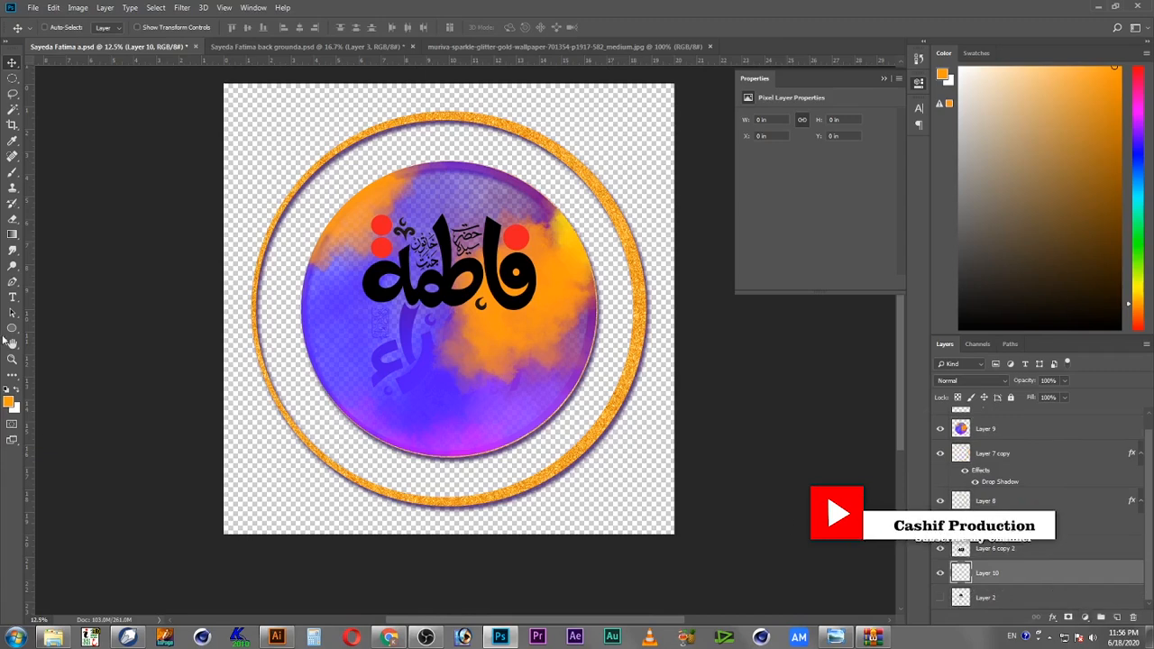
# Step: Drag an orange gradient across the whole canvas on the new layer
pyautogui.click(13, 203)
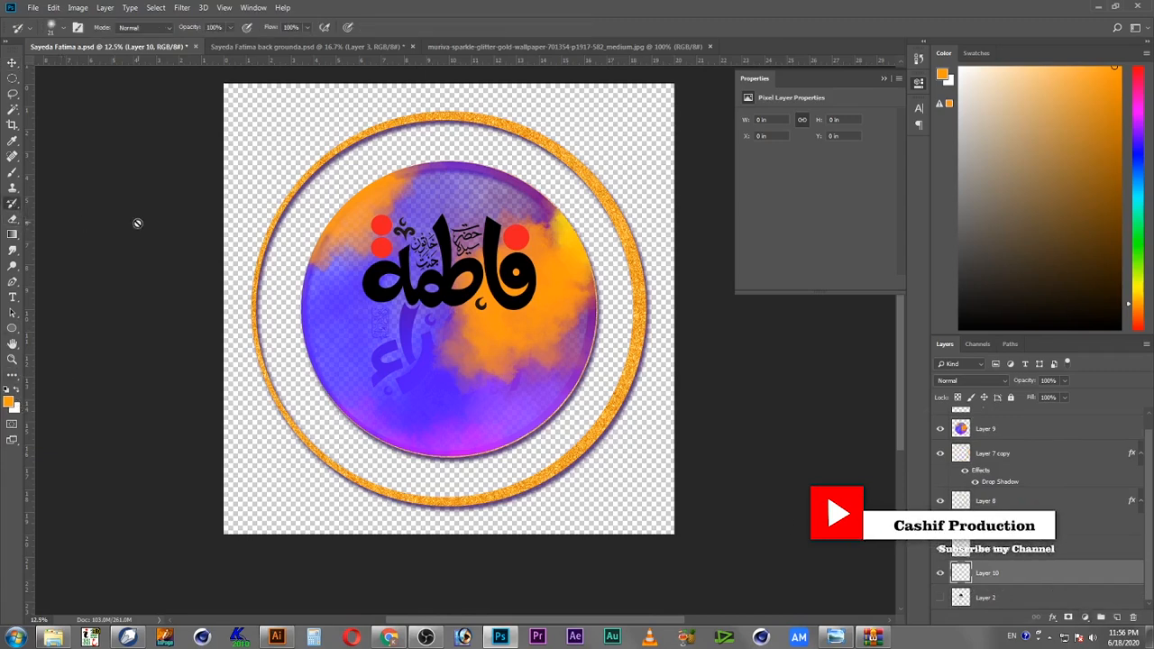
pyautogui.click(13, 235)
pyautogui.moveTo(296, 131); pyautogui.dragTo(637, 522)
pyautogui.click(13, 63)
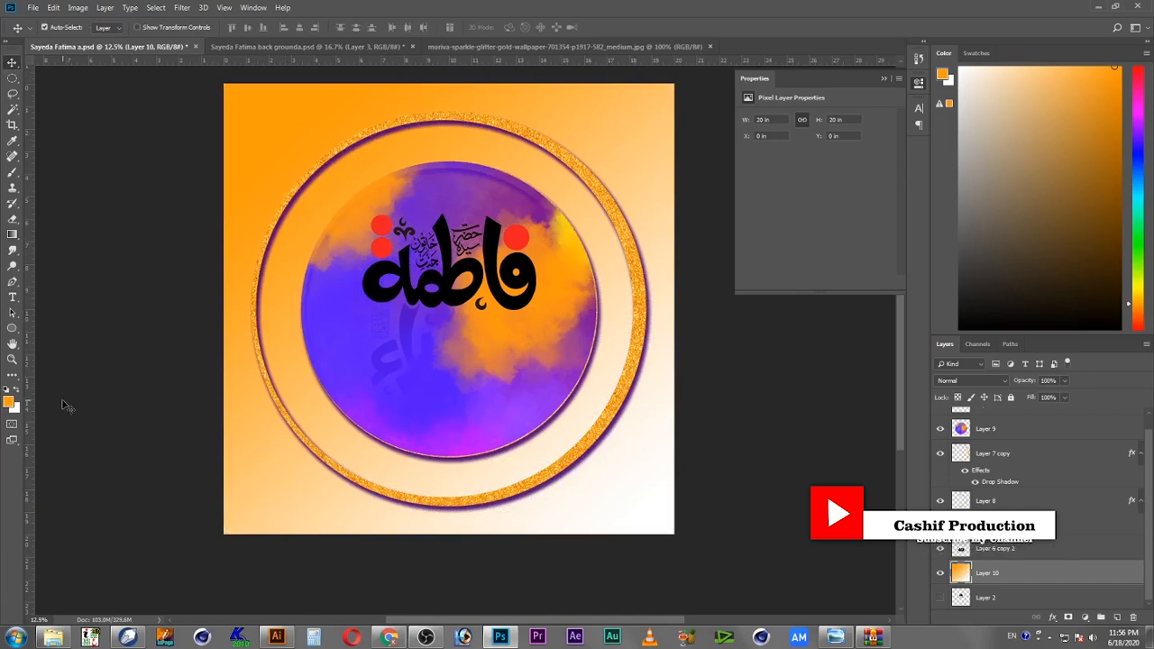
# Step: Undo the gradient and fill the new layer with white
pyautogui.hotkey('ctrl', 'z')
pyautogui.hotkey('alt', 'shift')
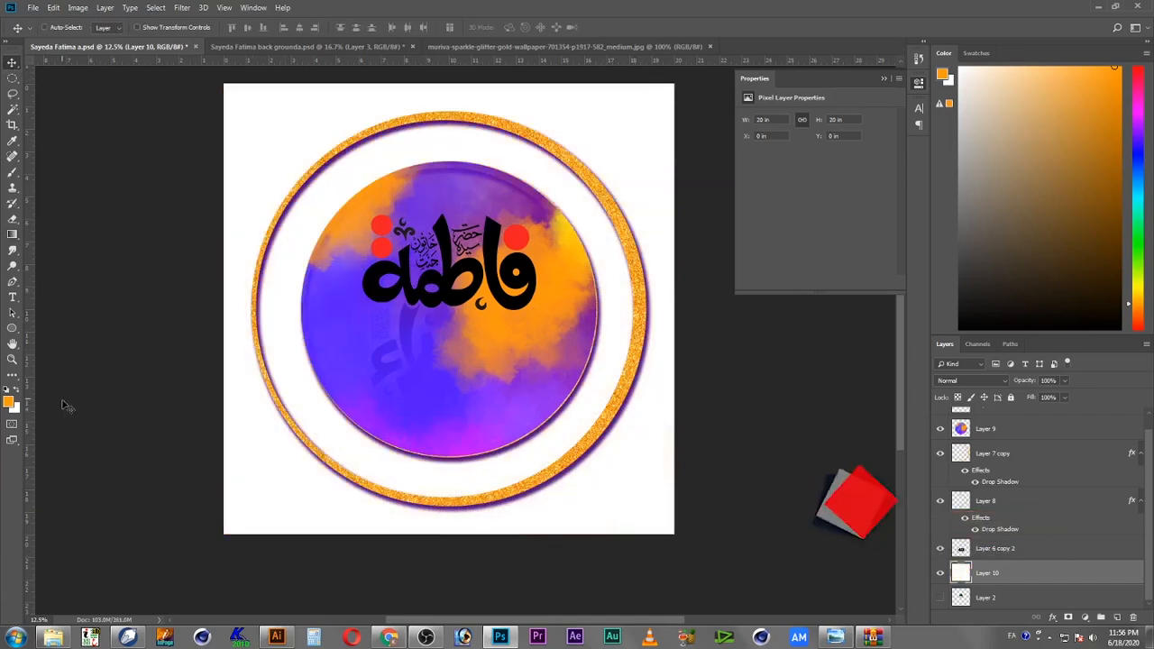
# Step: Select the watercolor circle layer and send it back three levels, below the calligraphy layer
pyautogui.rightClick(529, 351)
pyautogui.click(552, 358)
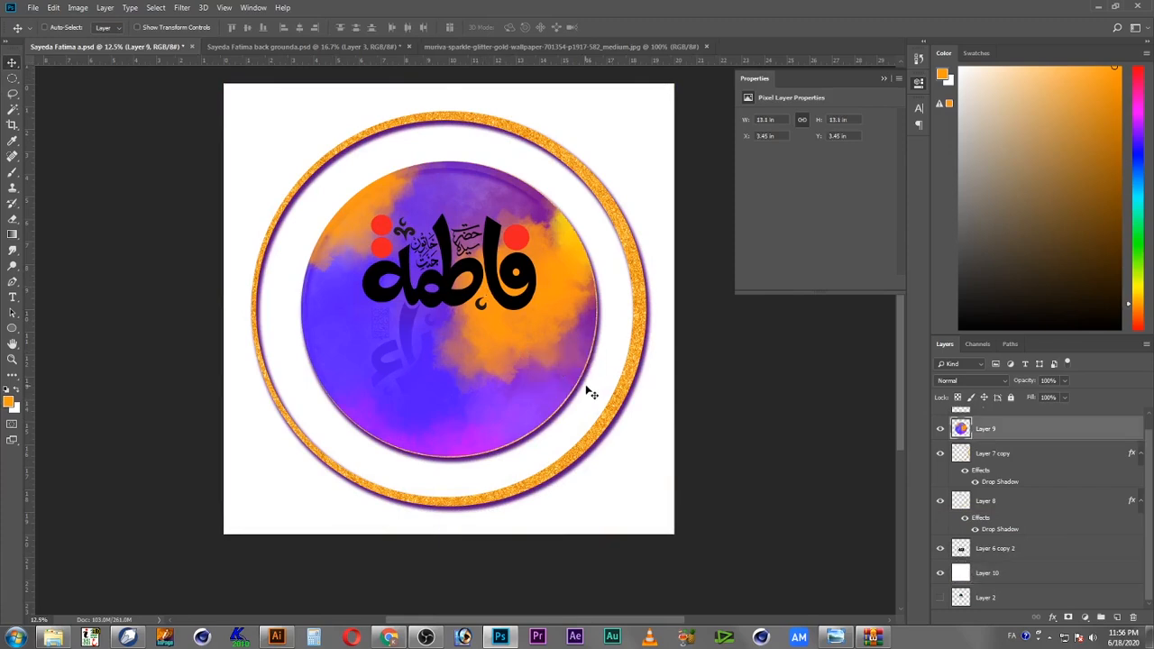
pyautogui.hotkey('ctrl', '[')
pyautogui.hotkey('ctrl', '[')
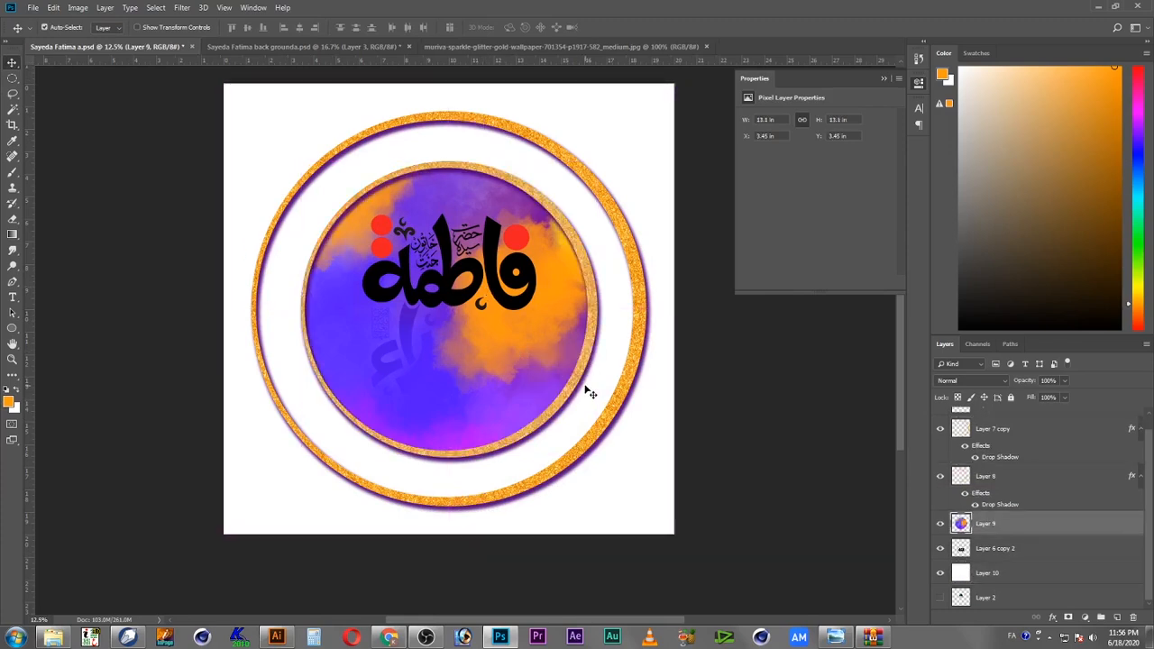
pyautogui.hotkey('ctrl', '[')
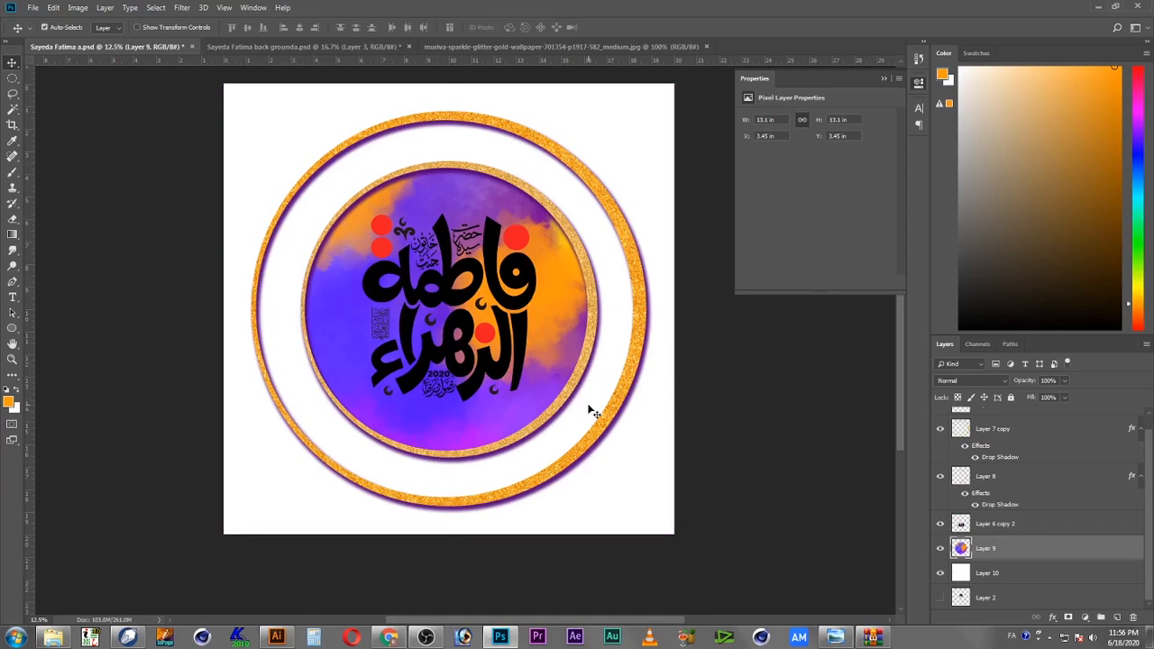
# Step: Shift the watercolor circle's hue to about -77 with Hue/Saturation
pyautogui.hotkey('ctrl', 'u')
pyautogui.moveTo(631, 214); pyautogui.dragTo(598, 212)
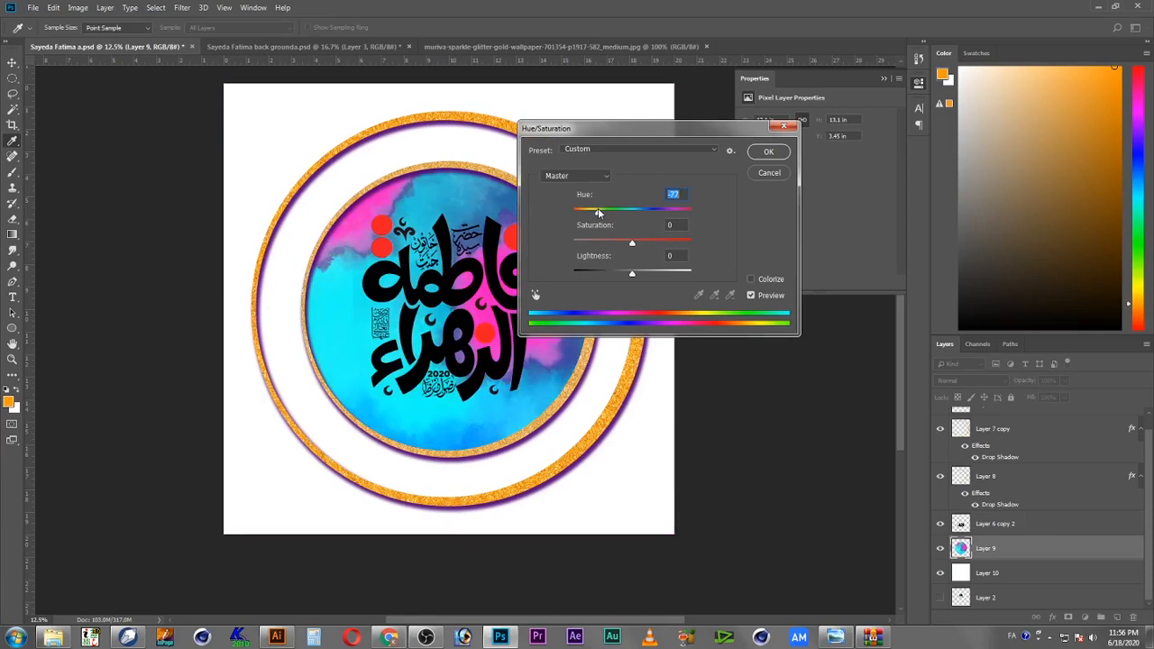
pyautogui.click(769, 153)
pyautogui.press('v')
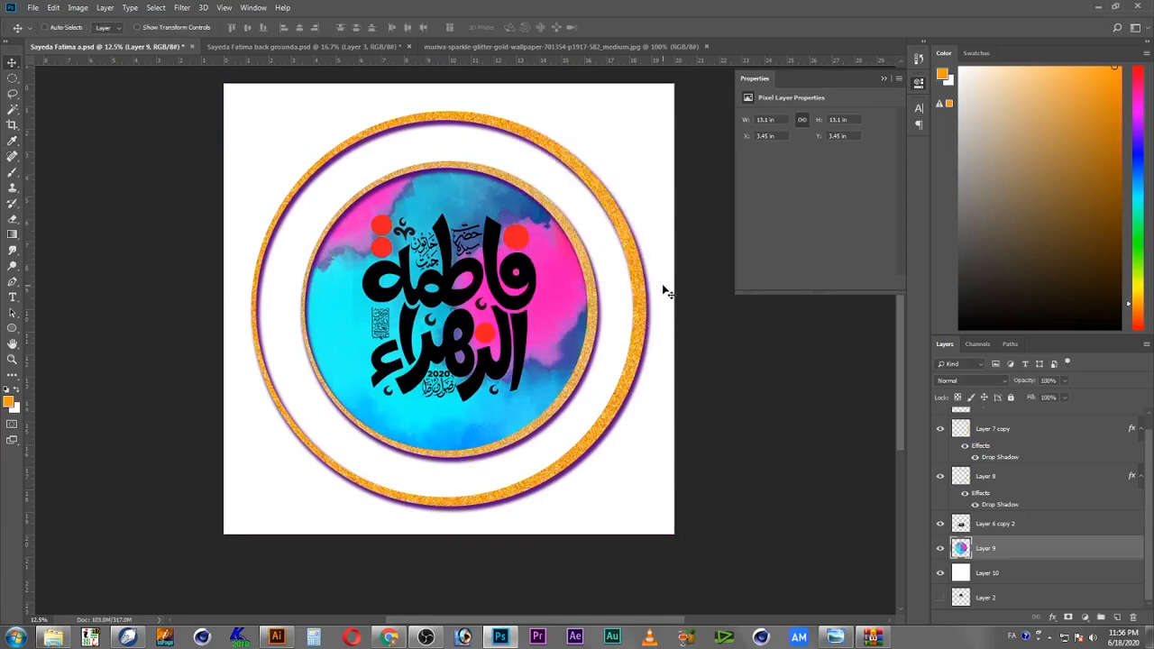
# Step: Pick the inner golden ring layer, shrink it to about 90% with Free Transform, nudge it up and left, and save
pyautogui.rightClick(521, 282)
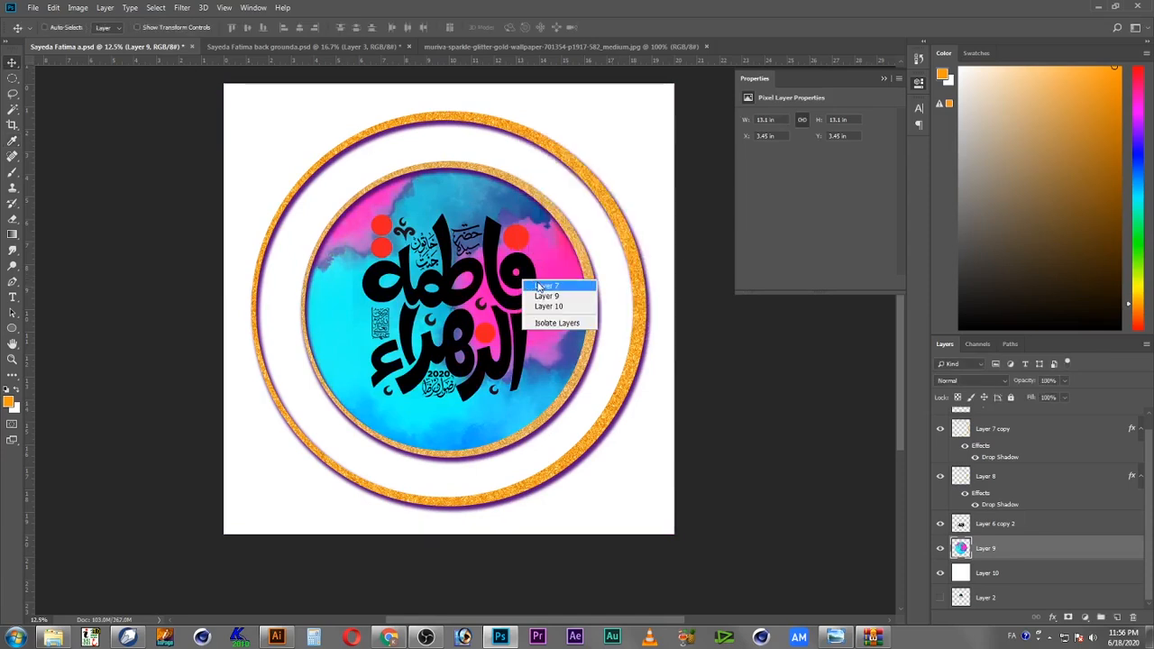
pyautogui.click(539, 286)
pyautogui.rightClick(559, 287)
pyautogui.click(577, 288)
pyautogui.rightClick(586, 283)
pyautogui.keyDown('shift'); pyautogui.click(607, 292); pyautogui.keyUp('shift')
pyautogui.hotkey('ctrl', 't')
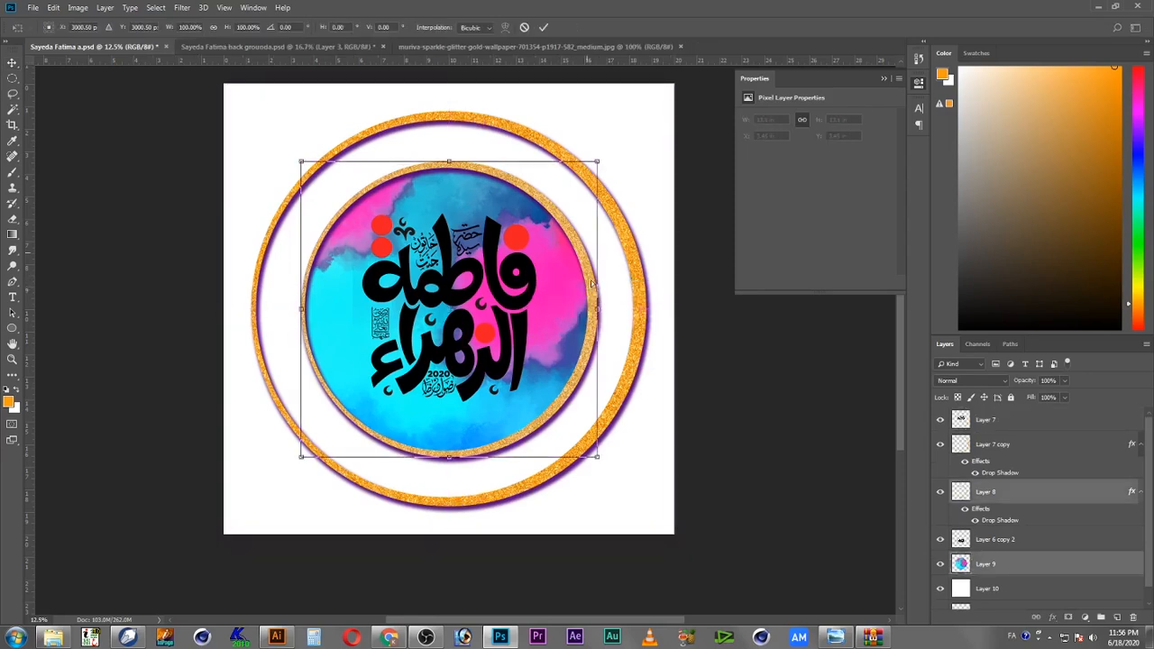
pyautogui.moveTo(596, 163); pyautogui.dragTo(582, 176)
pyautogui.press('Up')
pyautogui.press('Up')
pyautogui.press('Up')
pyautogui.press('Up')
pyautogui.press('Up')
pyautogui.press('Up')
pyautogui.press('Up')
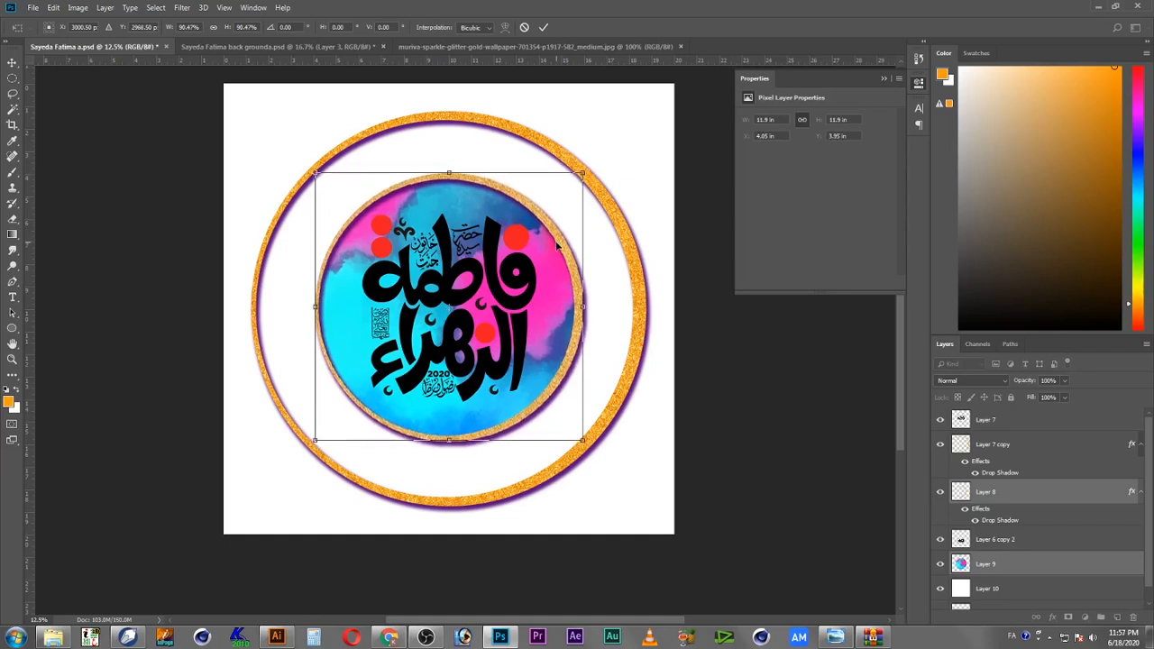
pyautogui.press('Left')
pyautogui.press('Up')
pyautogui.press('Up')
pyautogui.press('Up')
pyautogui.press('Up')
pyautogui.press('Up')
pyautogui.press('Up')
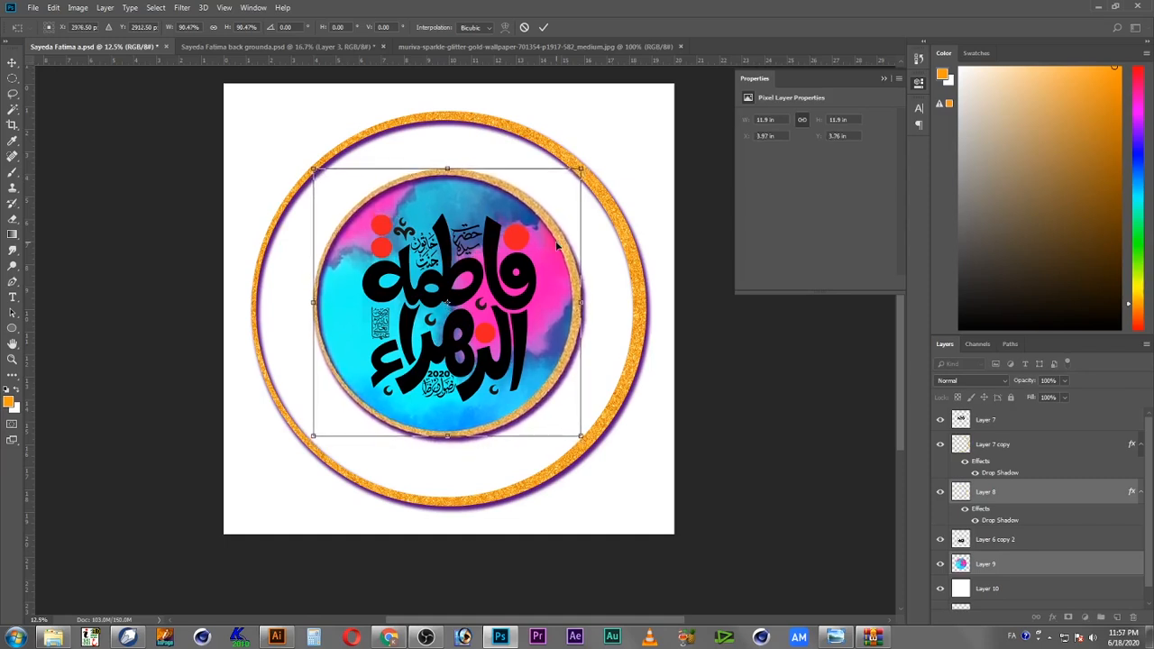
pyautogui.press('Up')
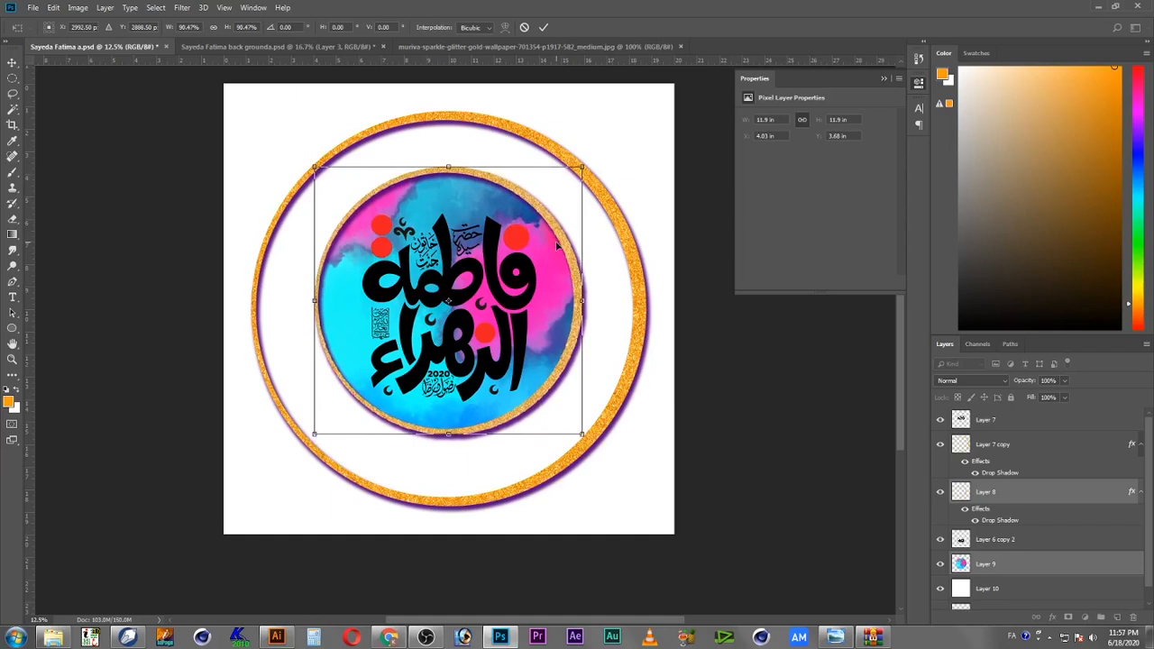
pyautogui.moveTo(584, 168); pyautogui.dragTo(582, 170)
pyautogui.press('Return')
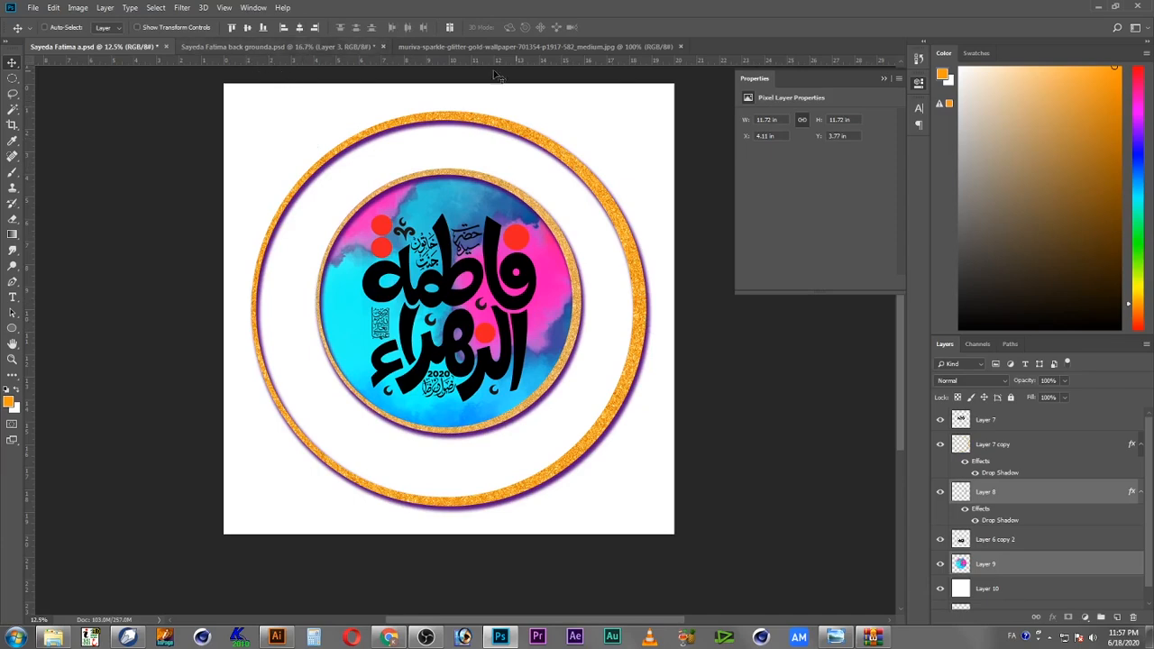
pyautogui.hotkey('ctrl', 's')
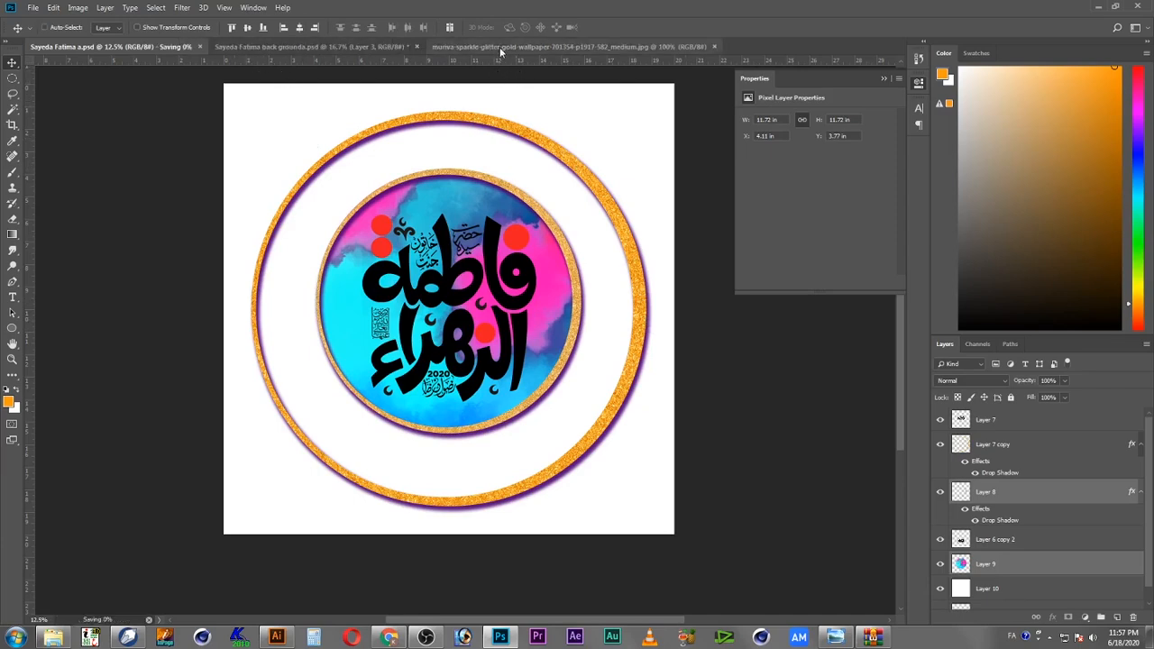
# Step: In the background document, shift the circular selection toward the upper left and copy the selected watercolor area
pyautogui.click(500, 47)
pyautogui.click(313, 45)
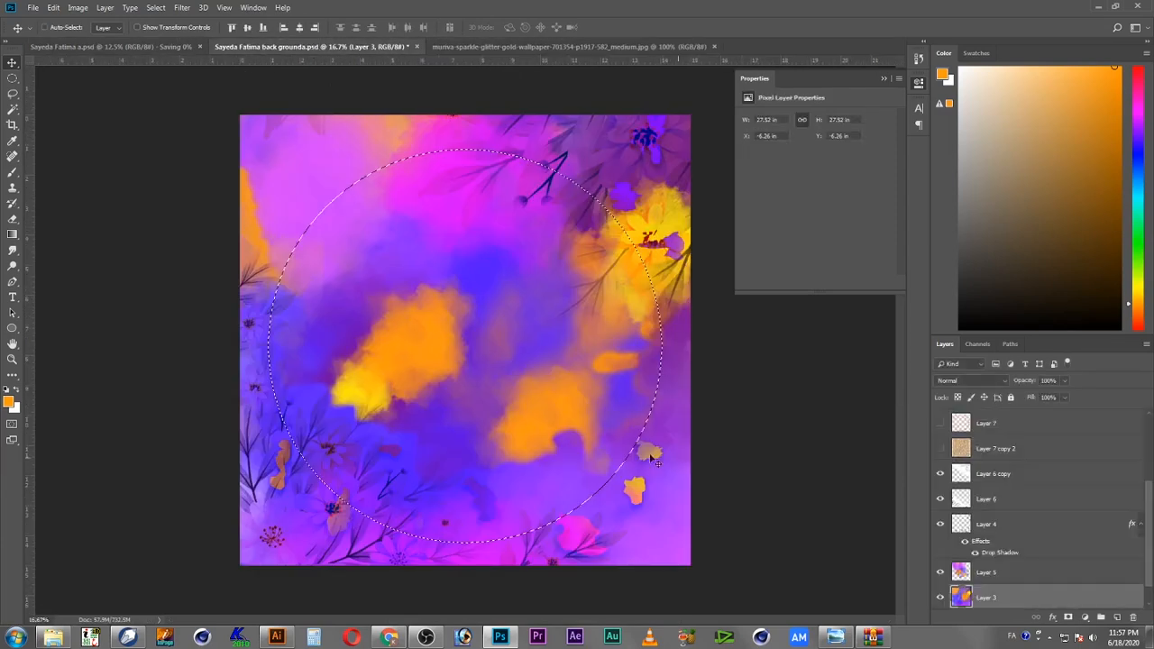
pyautogui.click(79, 8)
pyautogui.moveTo(56, 11)
pyautogui.click(403, 275)
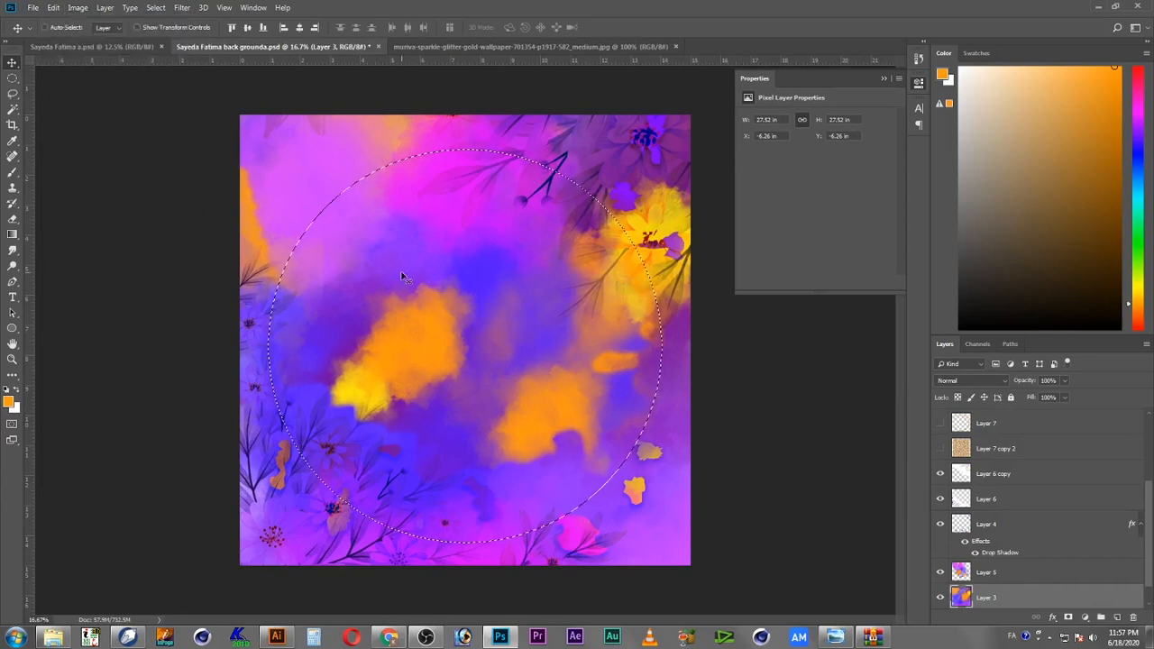
pyautogui.press('m')
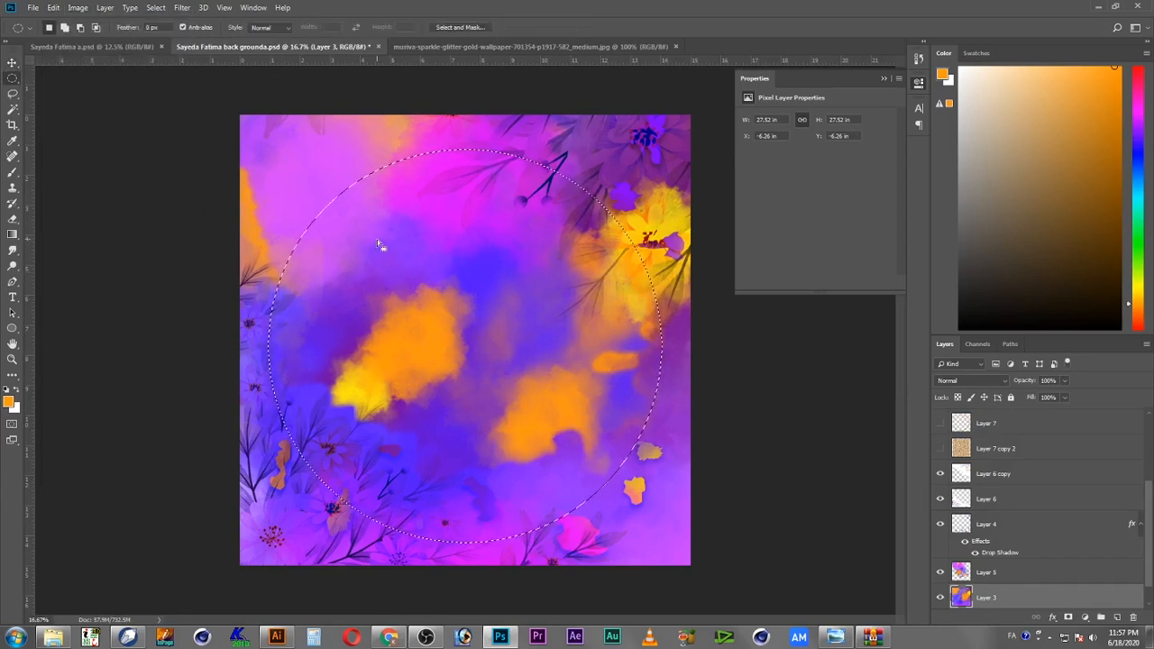
pyautogui.moveTo(399, 255); pyautogui.dragTo(369, 221)
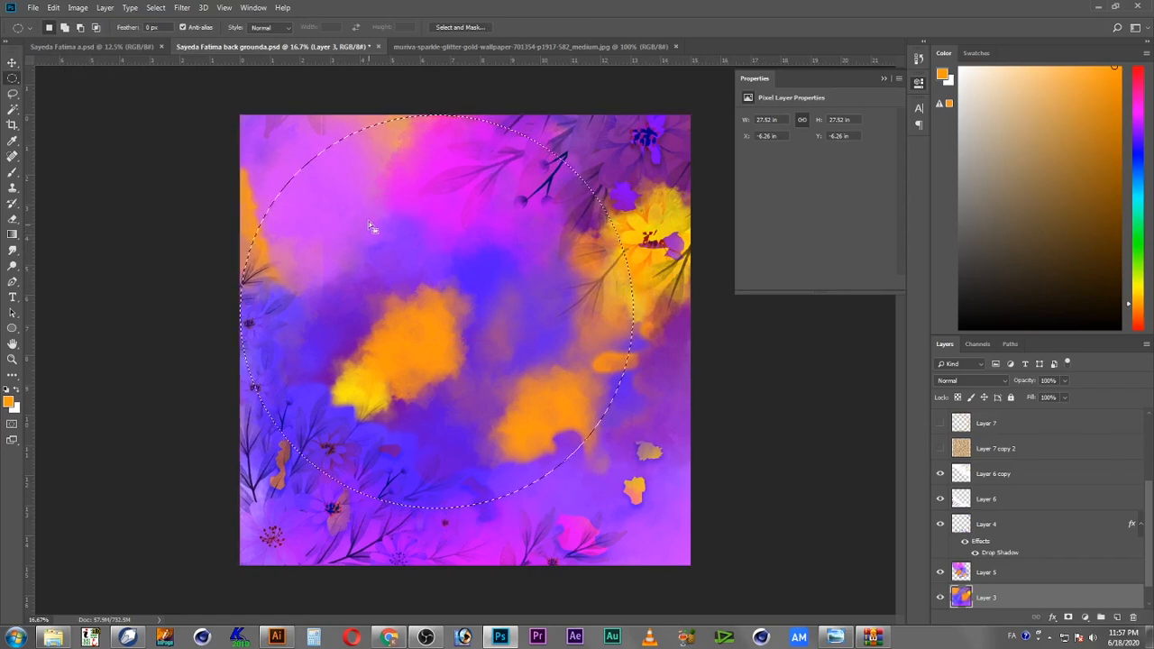
pyautogui.click(53, 7)
pyautogui.moveTo(94, 127)
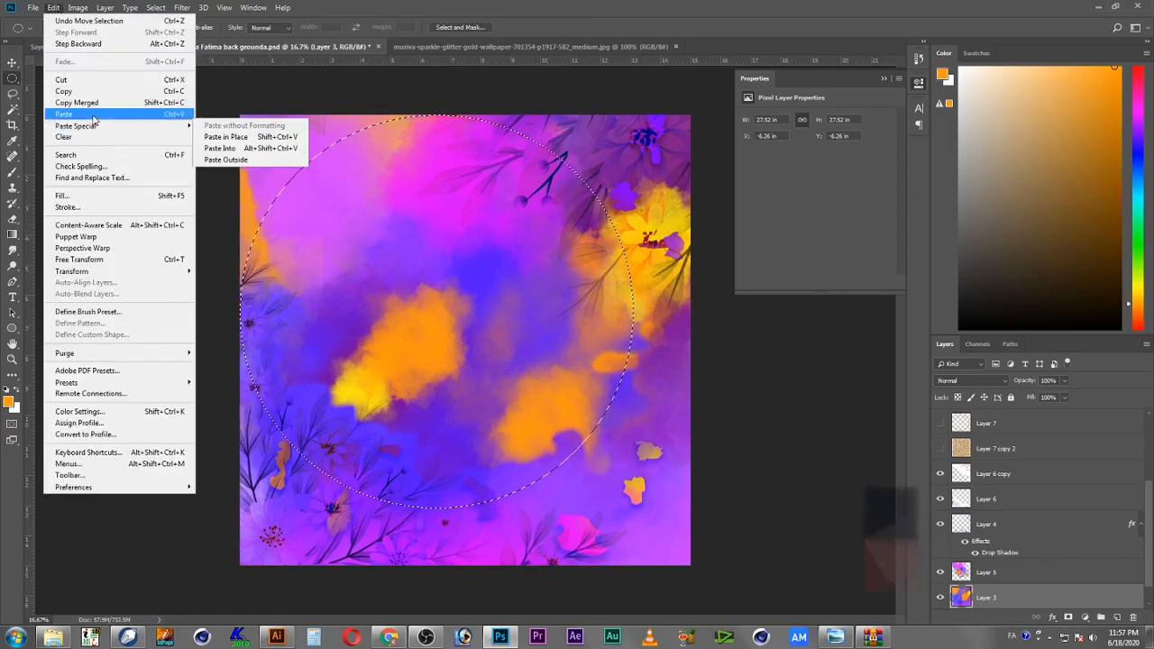
pyautogui.click(96, 92)
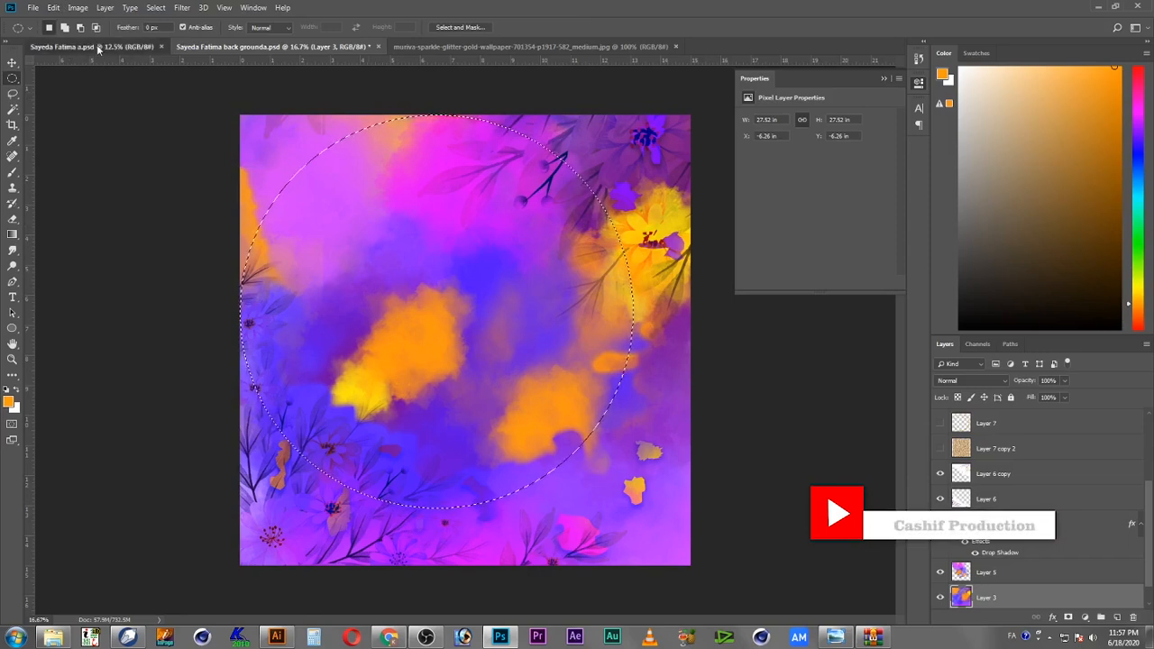
# Step: Pick the outer golden ring layer and resize it to about 94% with Free Transform, nudging it upward
pyautogui.click(81, 46)
pyautogui.press('v')
pyautogui.rightClick(582, 176)
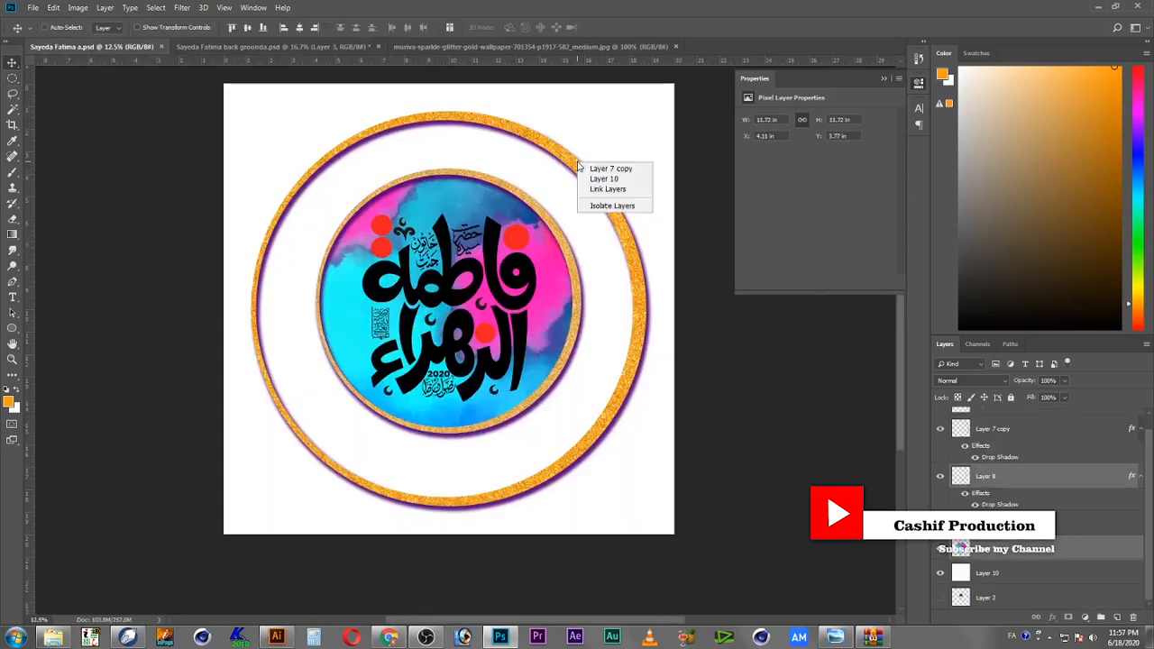
pyautogui.click(599, 166)
pyautogui.hotkey('ctrl', 't')
pyautogui.moveTo(647, 113); pyautogui.dragTo(625, 137)
pyautogui.hotkey('shift', 'Up')
pyautogui.hotkey('shift', 'Up')
pyautogui.hotkey('shift', 'Up')
pyautogui.hotkey('shift', 'Up')
pyautogui.hotkey('shift', 'Up')
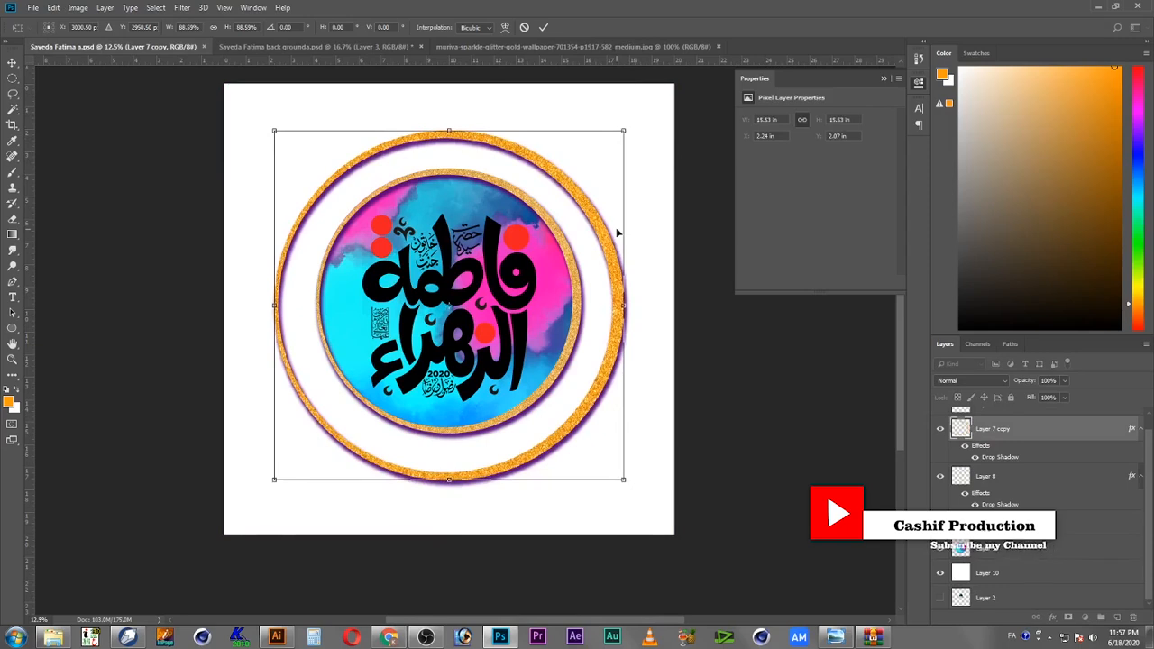
pyautogui.moveTo(623, 131); pyautogui.dragTo(635, 118)
pyautogui.press('Return')
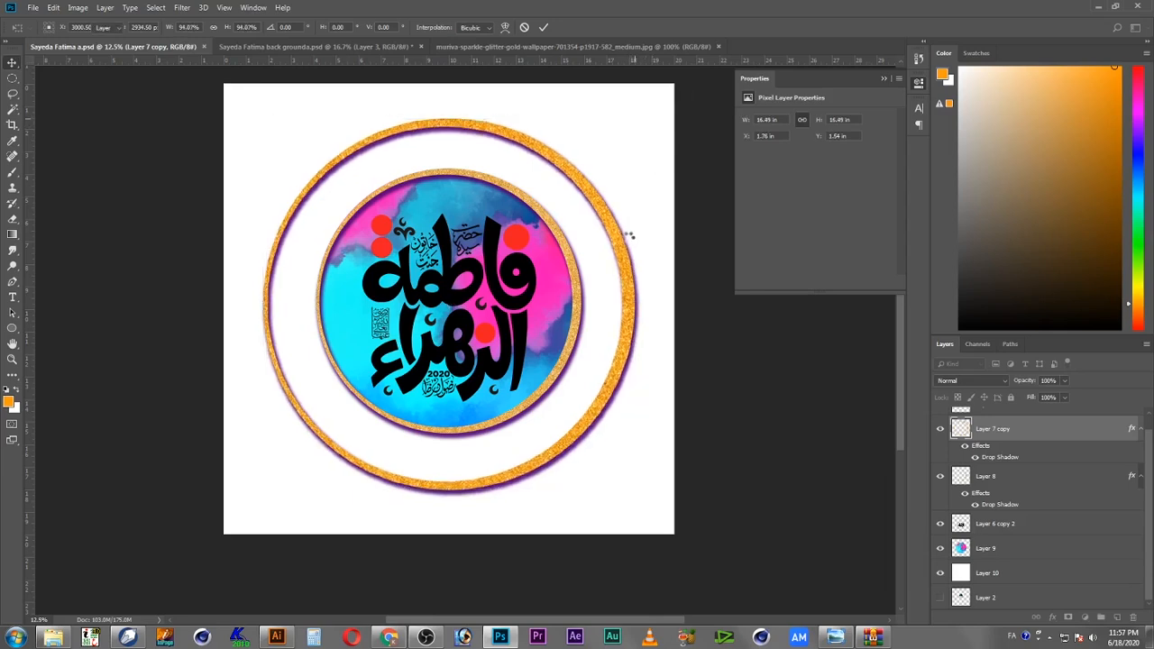
# Step: Paste the copied watercolor circle and scale it to cover the outer ring, about 16.35 in wide
pyautogui.hotkey('ctrl', 'v')
pyautogui.hotkey('ctrl', 't')
pyautogui.moveTo(598, 161); pyautogui.dragTo(635, 129)
pyautogui.press('Up')
pyautogui.press('Up')
pyautogui.press('Up')
pyautogui.press('Right')
pyautogui.press('Right')
pyautogui.press('Up')
pyautogui.press('Up')
pyautogui.press('Right')
pyautogui.press('Right')
pyautogui.press('Left')
pyautogui.press('Left')
pyautogui.press('Return')
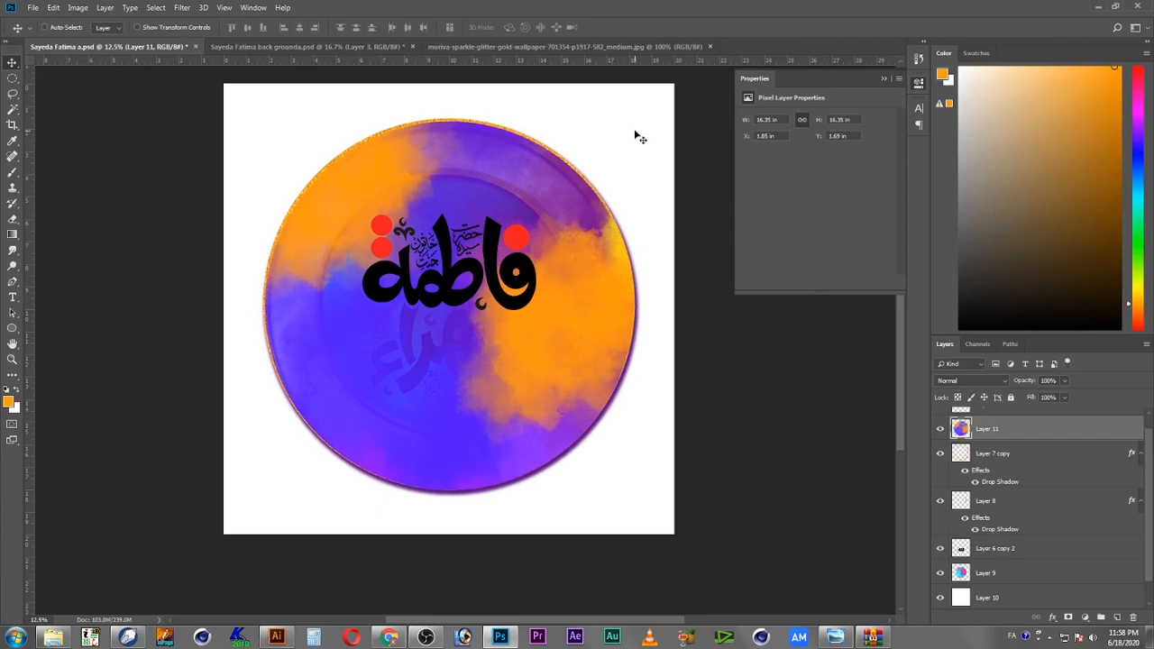
# Step: Send the pasted watercolor layer back four levels, below the inner watercolor circle layer
pyautogui.hotkey('ctrl', '[')
pyautogui.hotkey('ctrl', '[')
pyautogui.hotkey('ctrl', '[')
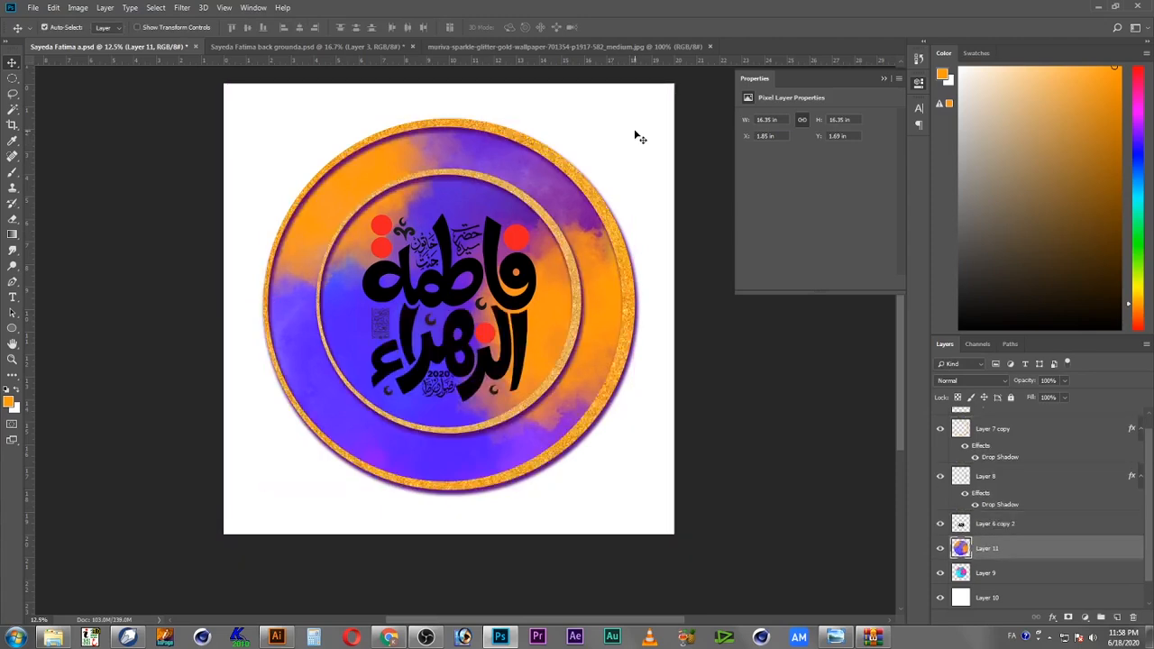
pyautogui.hotkey('ctrl', '[')
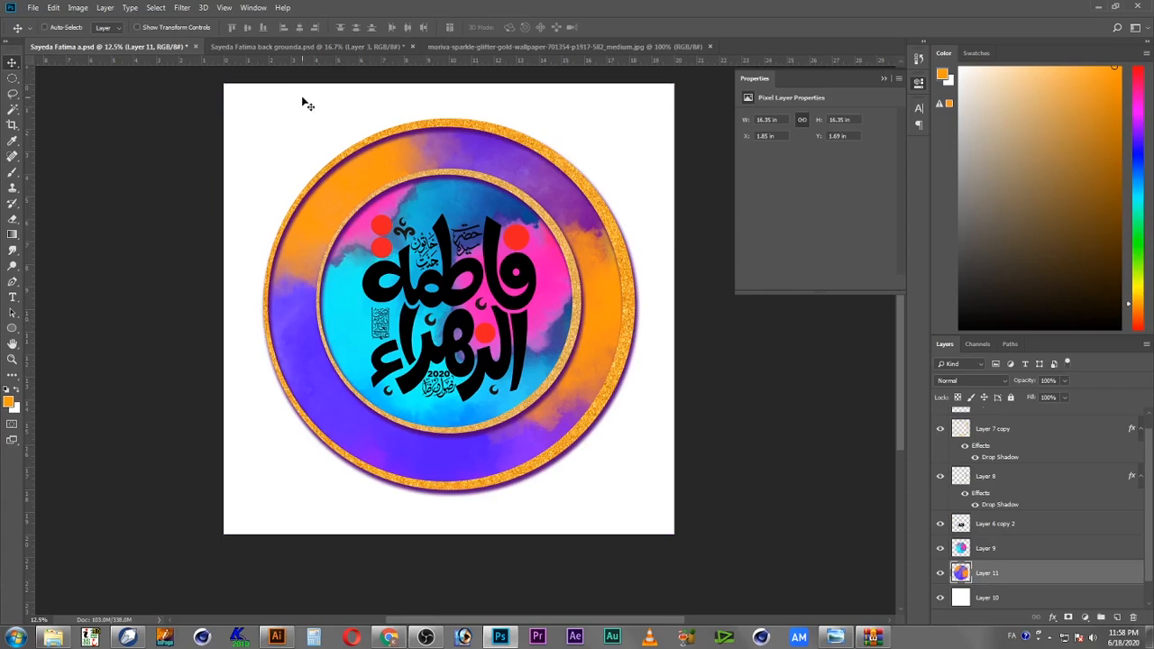
pyautogui.press('ctrl')
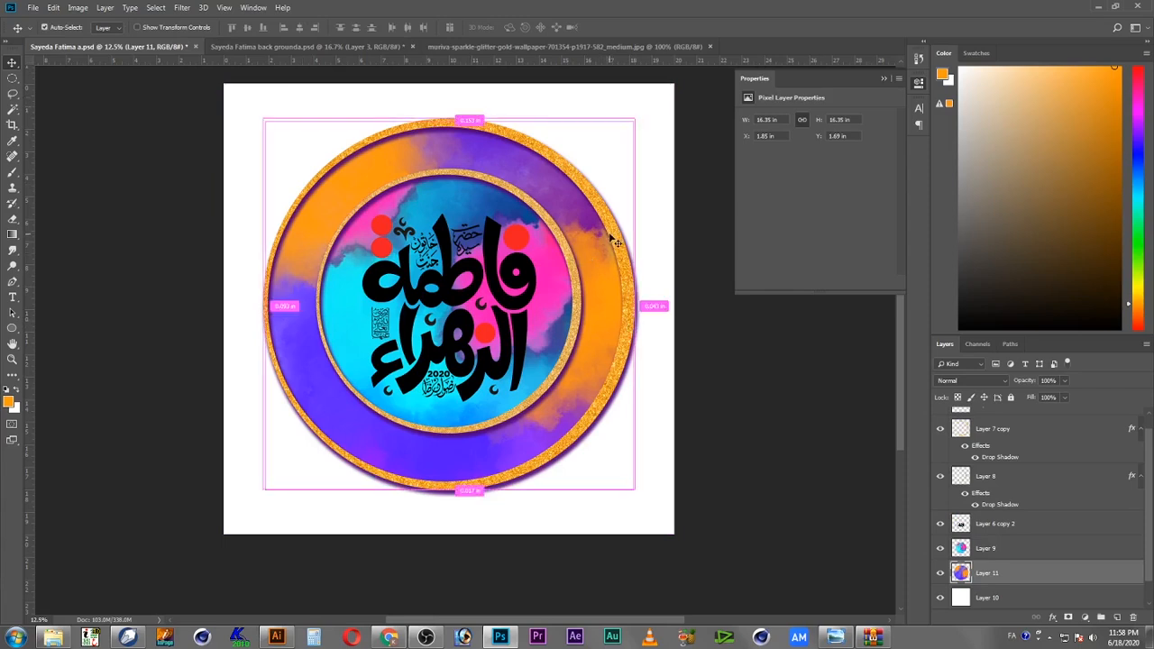
# Step: Rotate the outer watercolor circle about 50 degrees with Free Transform
pyautogui.hotkey('ctrl', 't')
pyautogui.moveTo(645, 106); pyautogui.dragTo(676, 320)
pyautogui.press('Return')
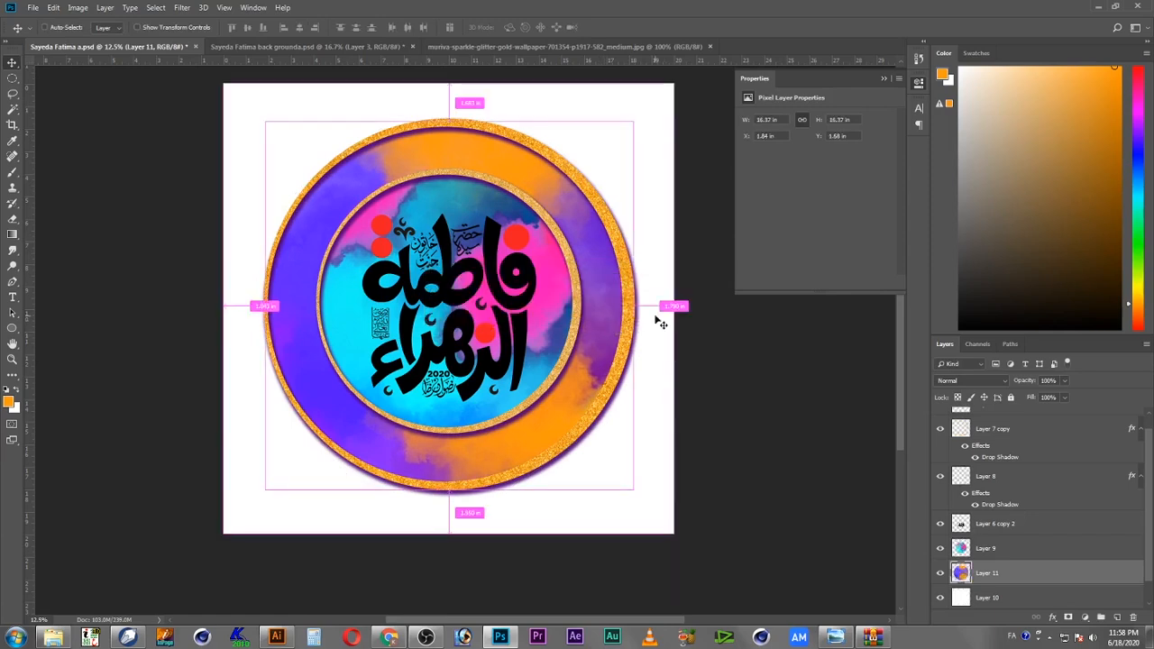
pyautogui.hotkey('ctrl', 'y')
pyautogui.hotkey('ctrl', 'y')
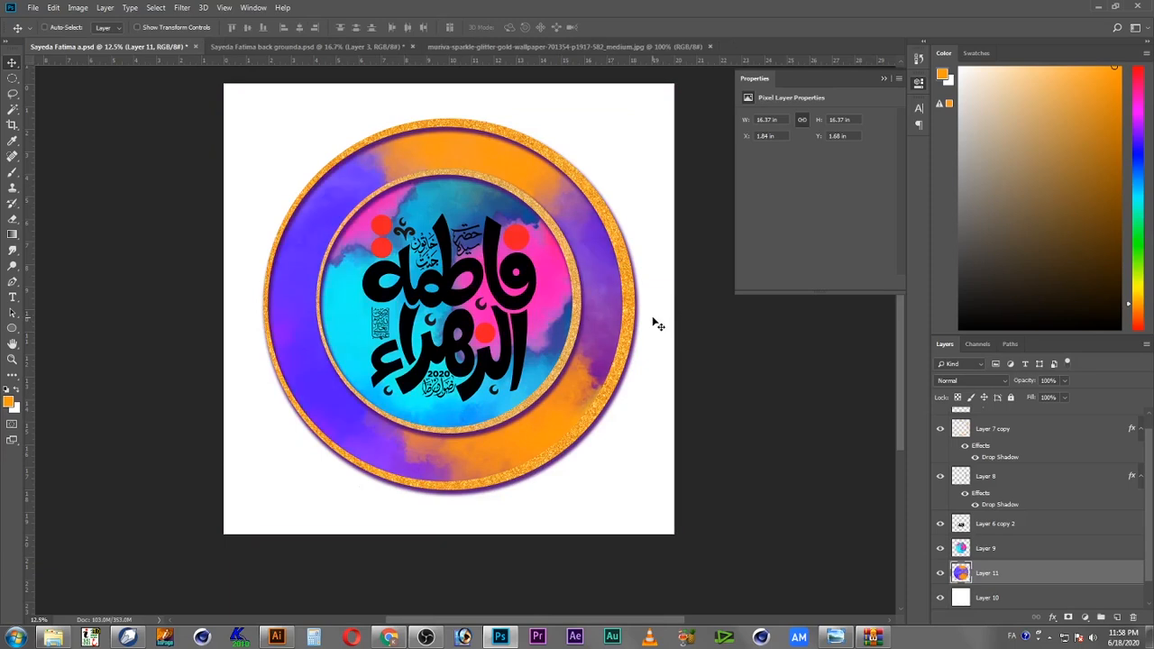
# Step: Adjust the outer watercolor circle with Hue/Saturation, setting saturation -2 and lightness +21, then save the document
pyautogui.hotkey('ctrl', 'u')
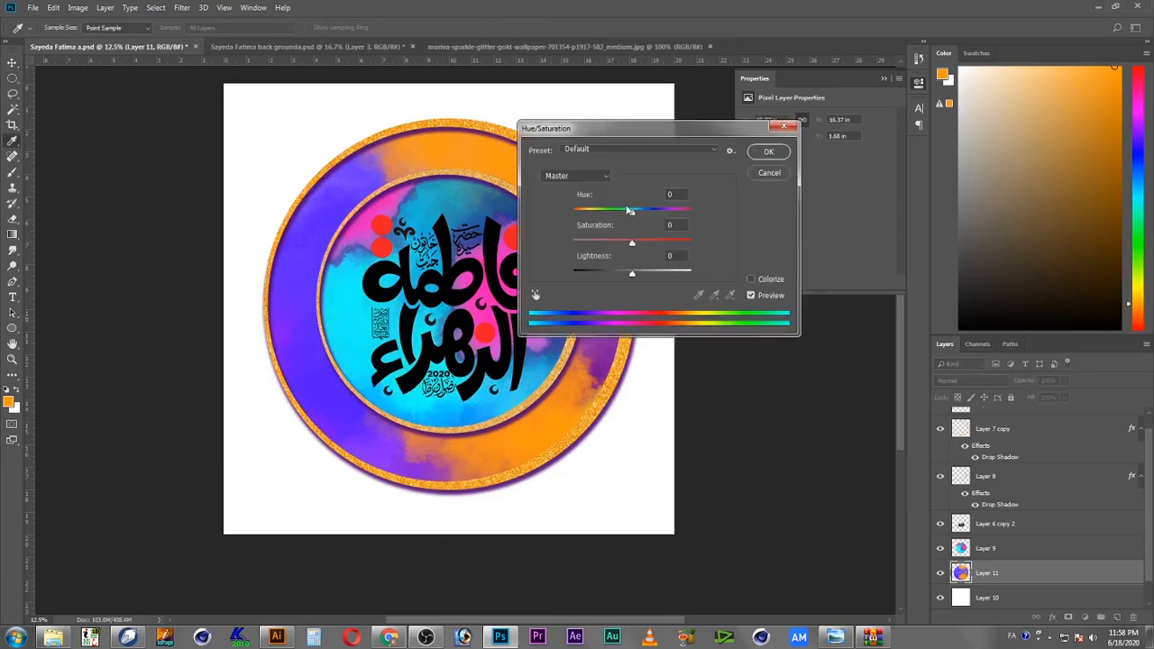
pyautogui.moveTo(634, 214); pyautogui.dragTo(663, 277)
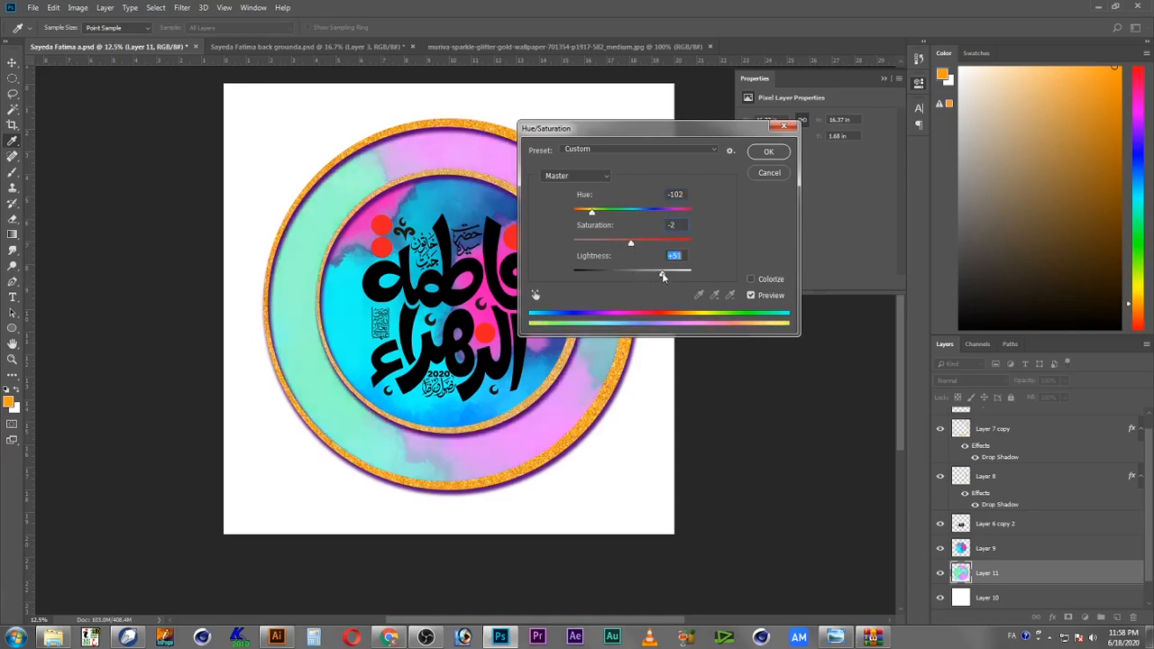
pyautogui.moveTo(595, 213); pyautogui.dragTo(643, 220)
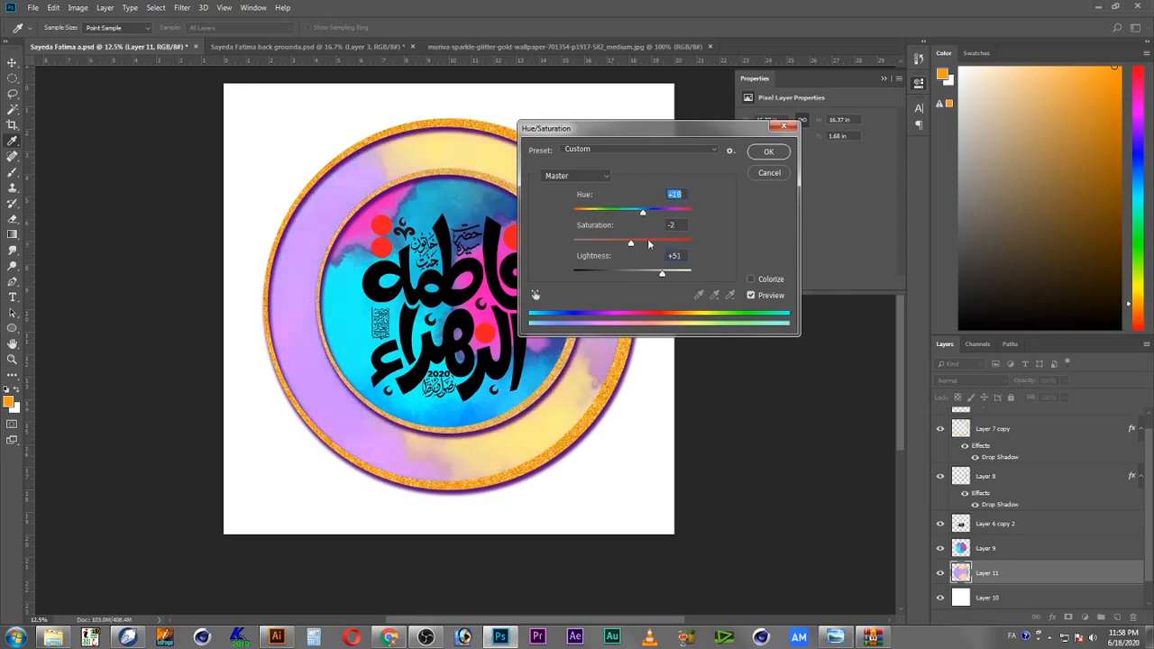
pyautogui.moveTo(655, 275); pyautogui.dragTo(645, 275)
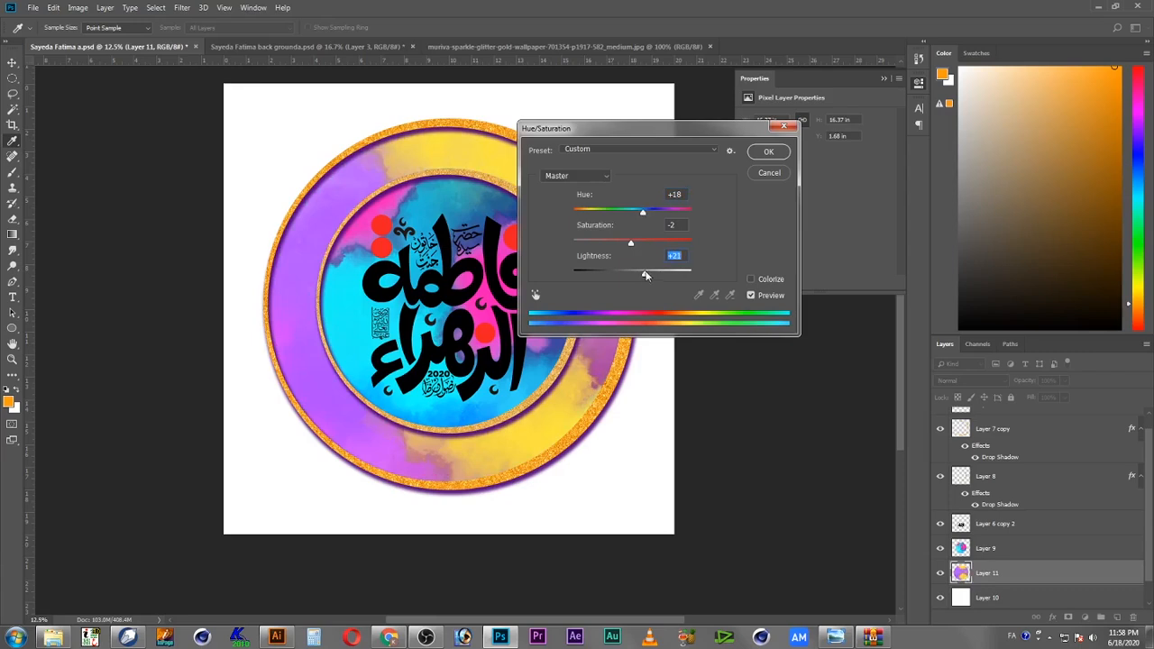
pyautogui.moveTo(644, 213); pyautogui.dragTo(690, 218)
pyautogui.moveTo(654, 212); pyautogui.dragTo(633, 215)
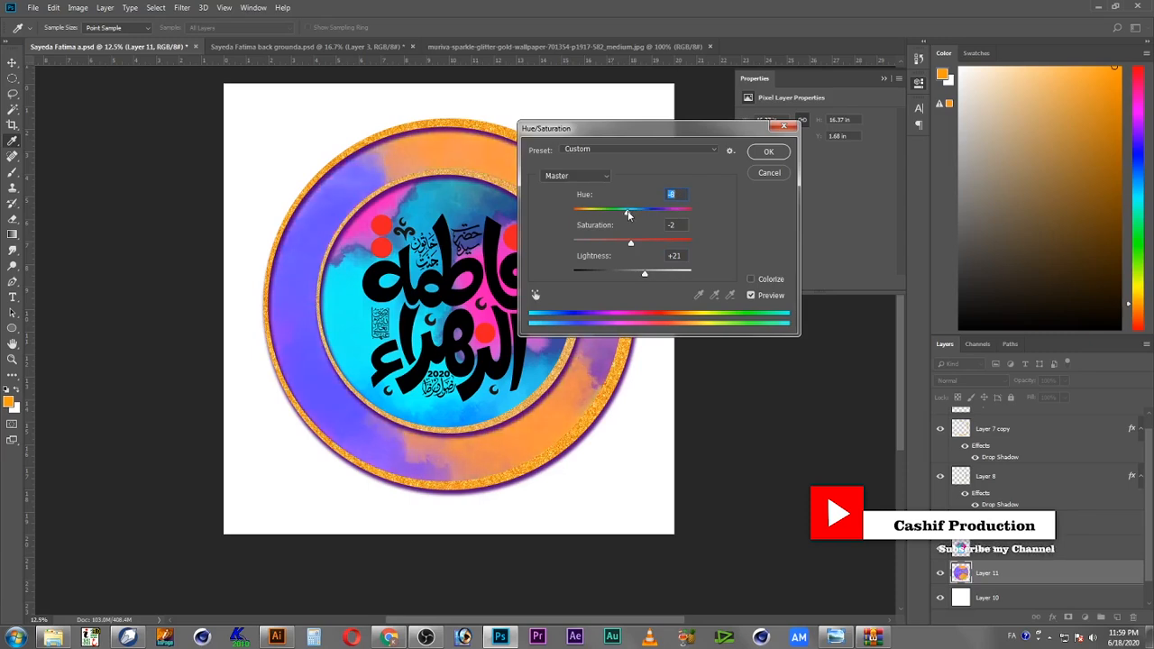
pyautogui.click(767, 152)
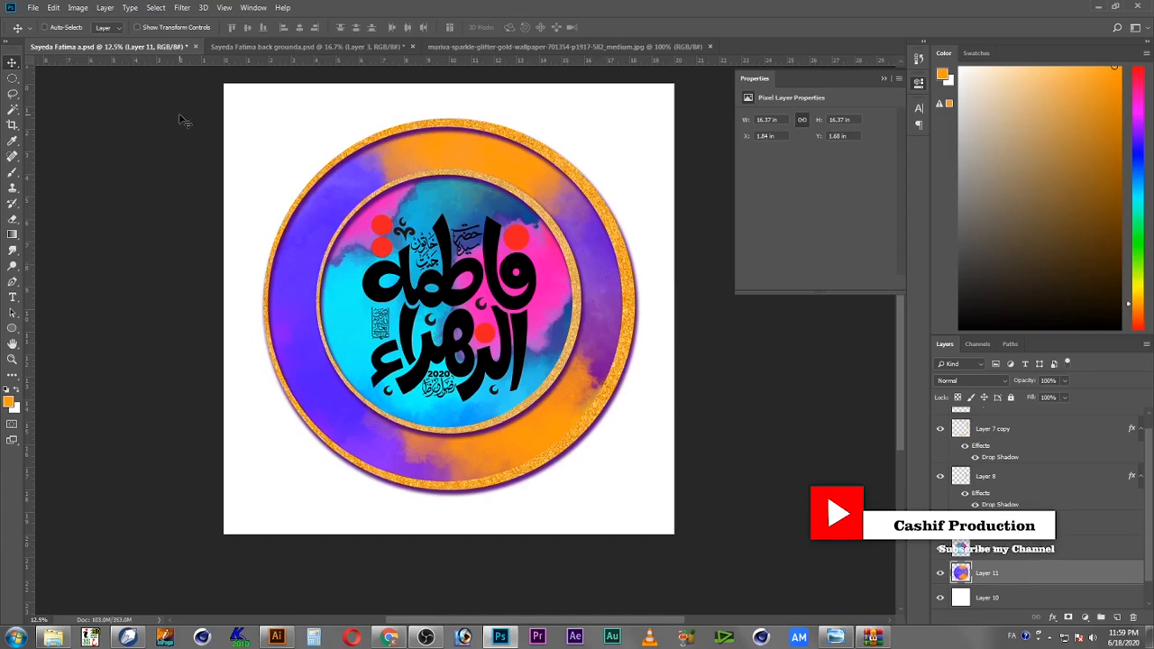
pyautogui.click(30, 8)
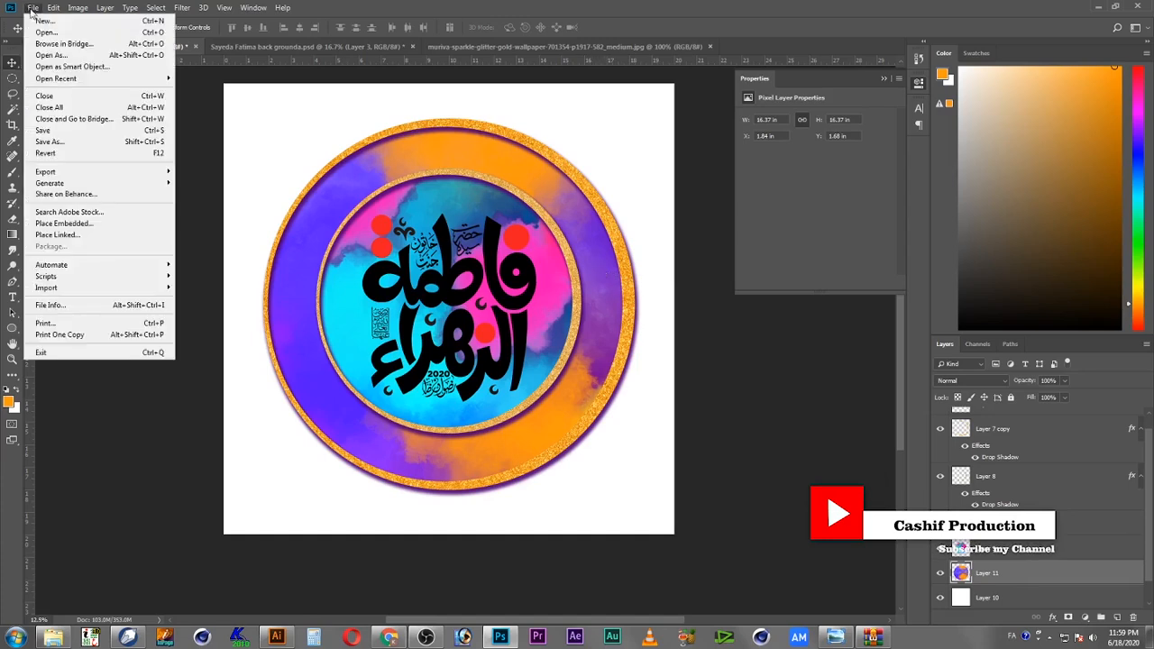
pyautogui.click(70, 133)
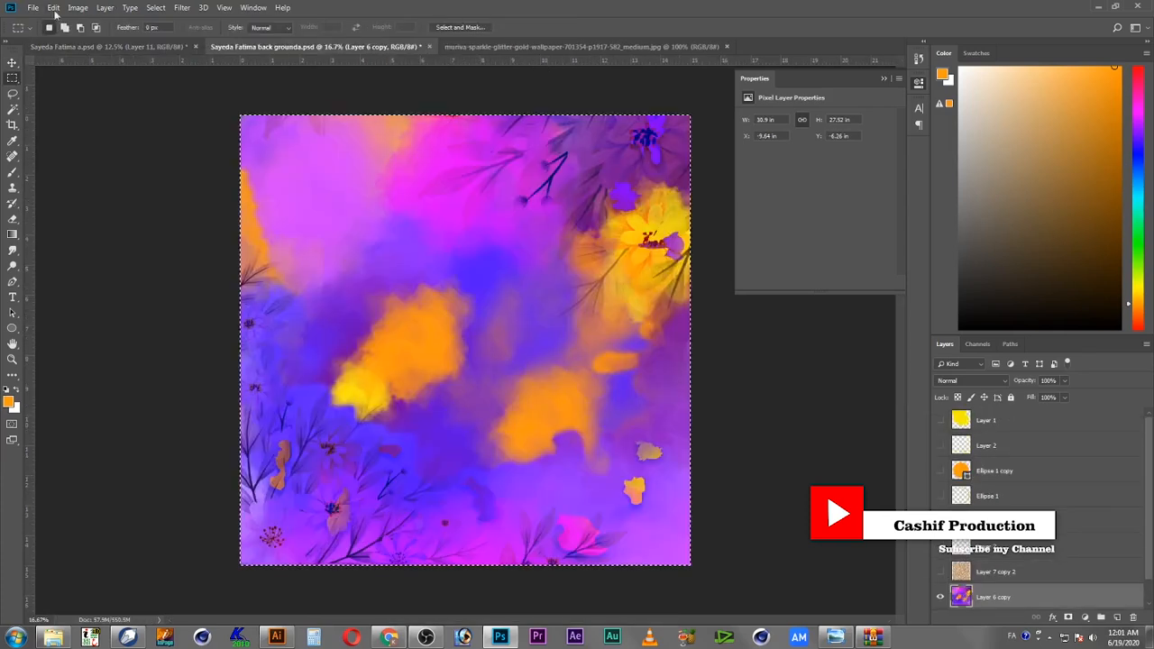
# Step: Copy the whole background image from the background document, paste it into the main document, and scale it to fill the canvas
pyautogui.click(60, 9)
pyautogui.click(65, 91)
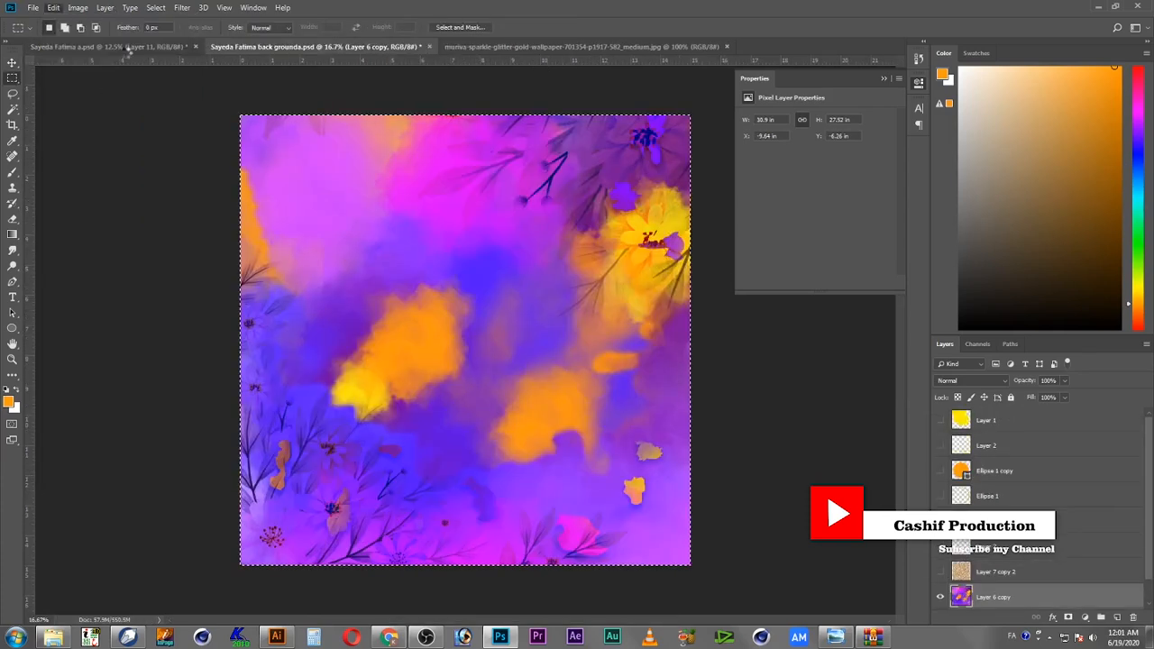
pyautogui.click(126, 50)
pyautogui.click(56, 8)
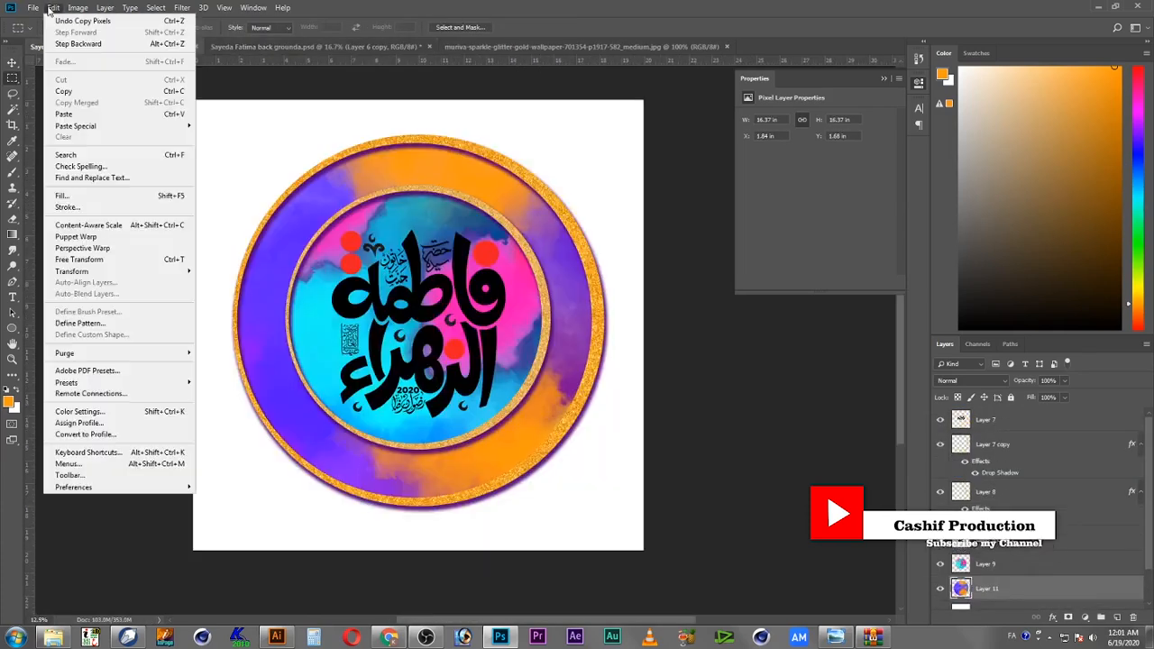
pyautogui.click(104, 116)
pyautogui.hotkey('ctrl', 't')
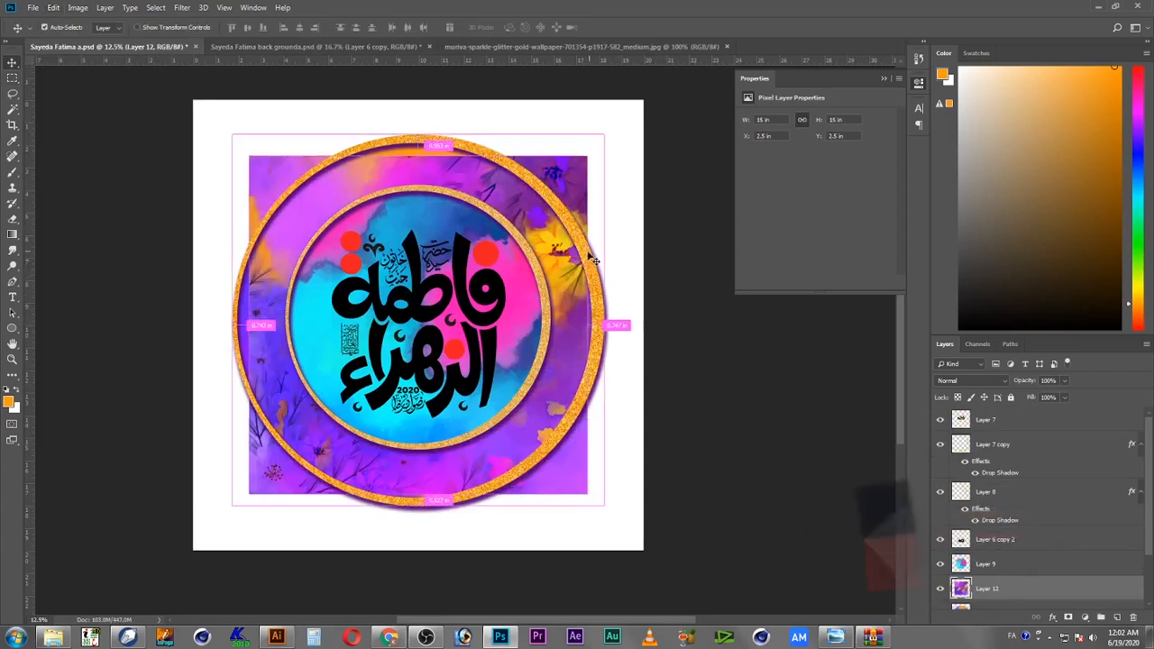
pyautogui.moveTo(591, 154); pyautogui.dragTo(648, 96)
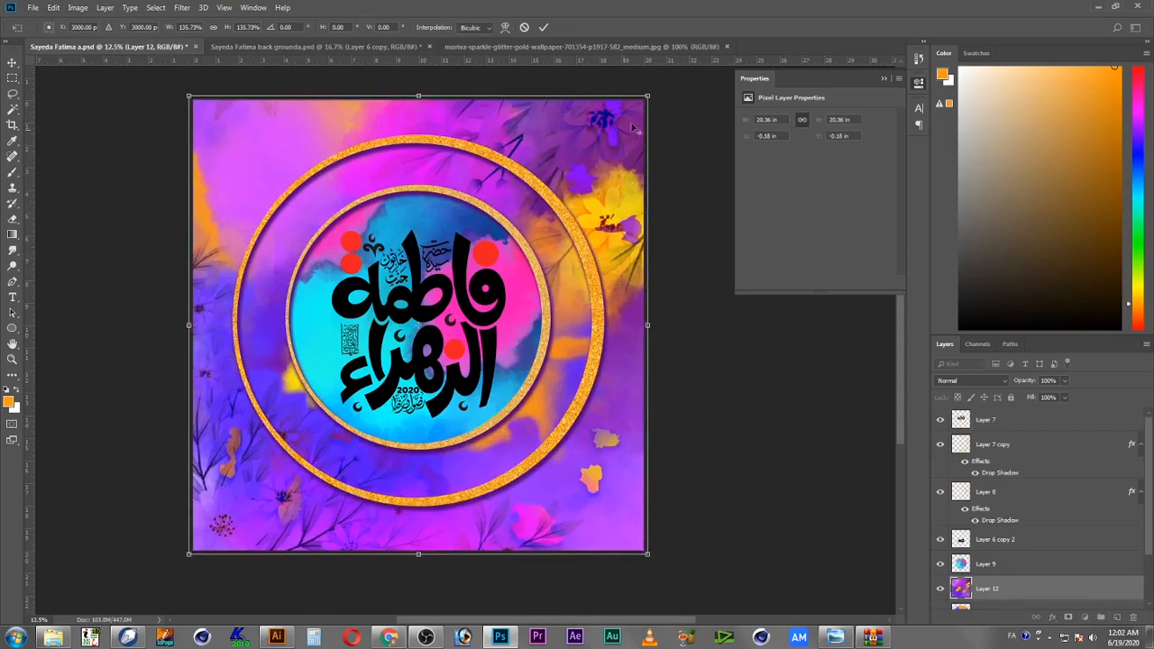
pyautogui.press('Return')
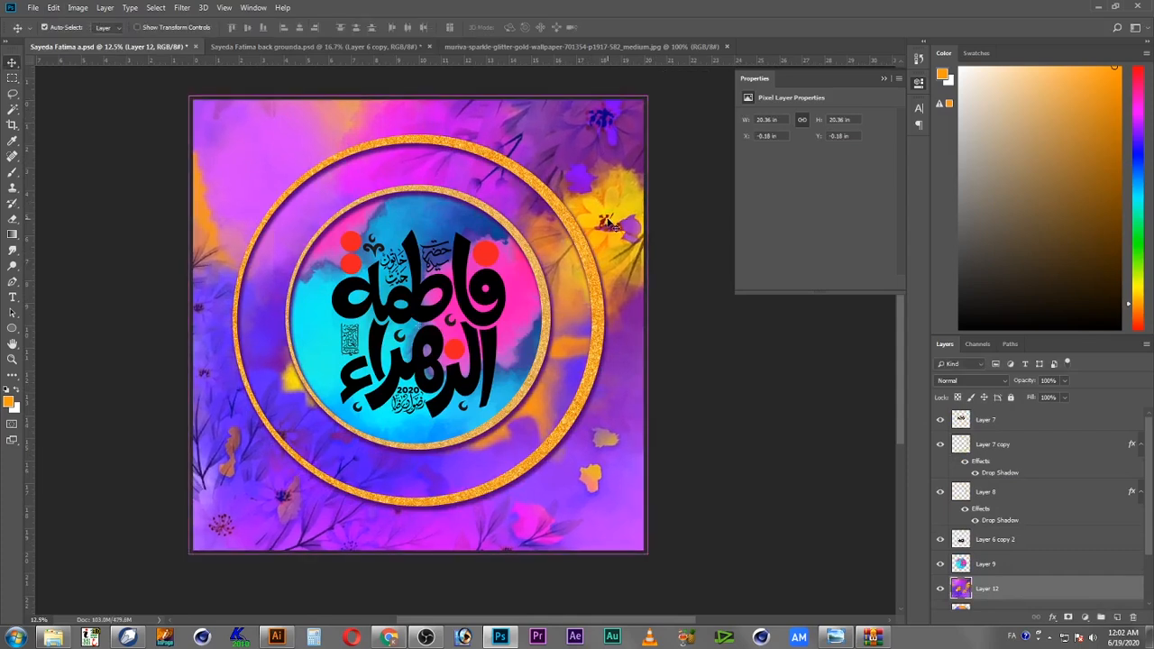
# Step: Send the pasted background layer one level back, below the outer watercolor circle layer
pyautogui.hotkey('ctrl', '[')
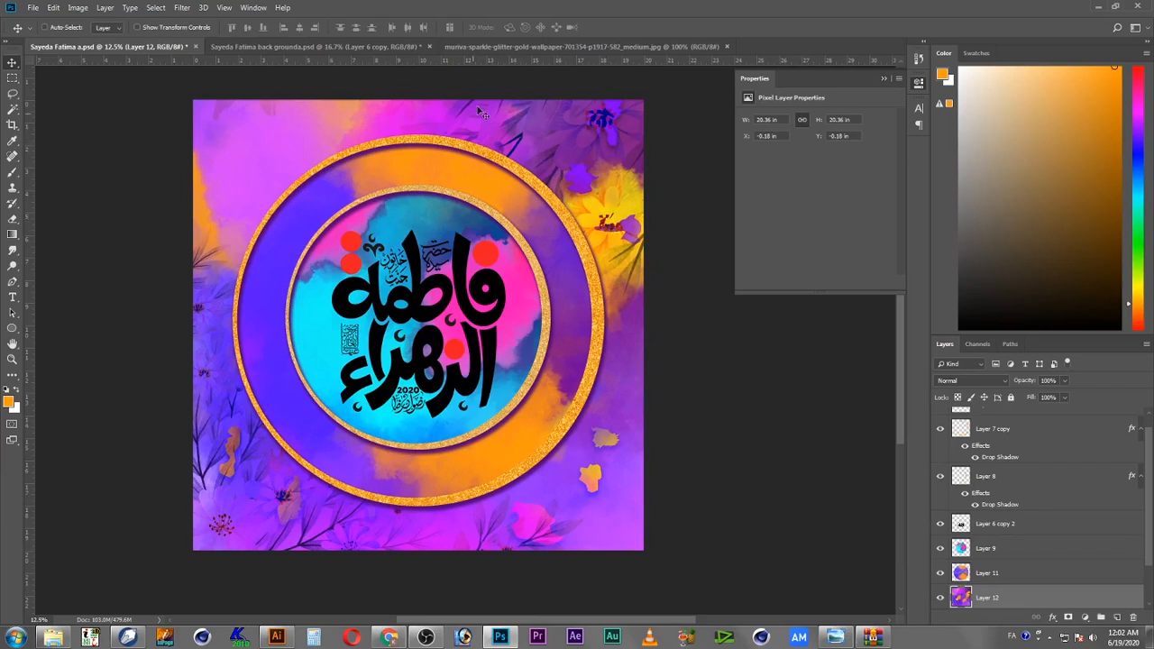
# Step: Recolor the outer watercolor circle with Hue/Saturation, setting hue to -37 and adjusting lightness
pyautogui.rightClick(477, 167)
pyautogui.click(502, 179)
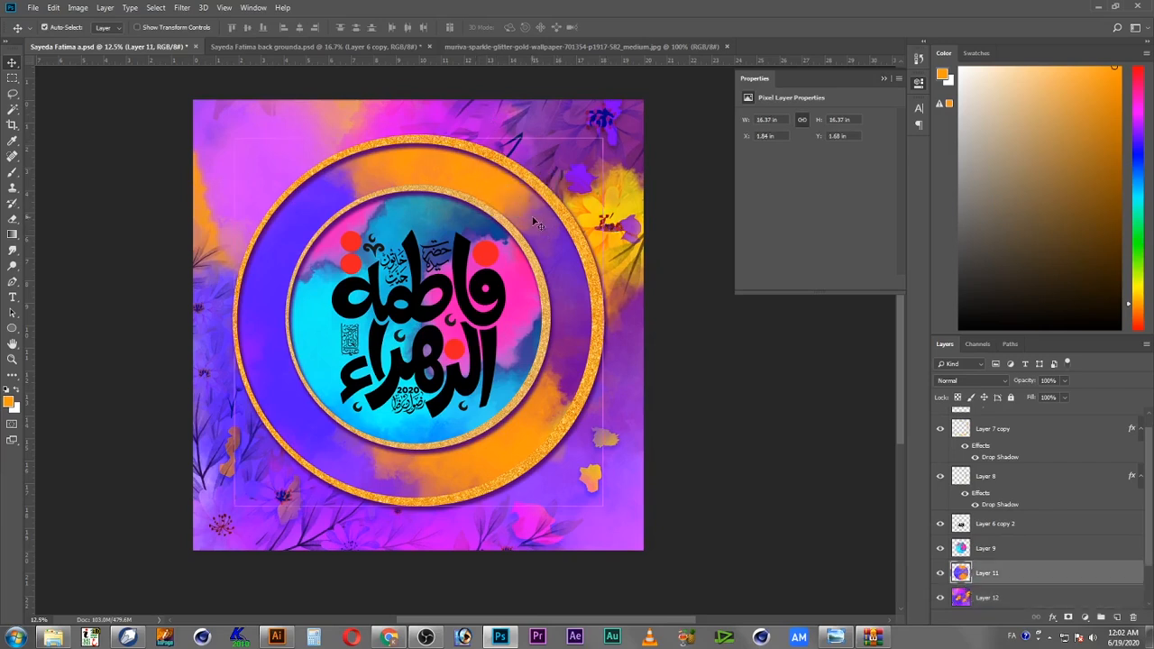
pyautogui.hotkey('ctrl', 'u')
pyautogui.moveTo(631, 217)
pyautogui.mouseDown()
pyautogui.moveTo(653, 216)
pyautogui.moveTo(612, 217)
pyautogui.mouseUp()
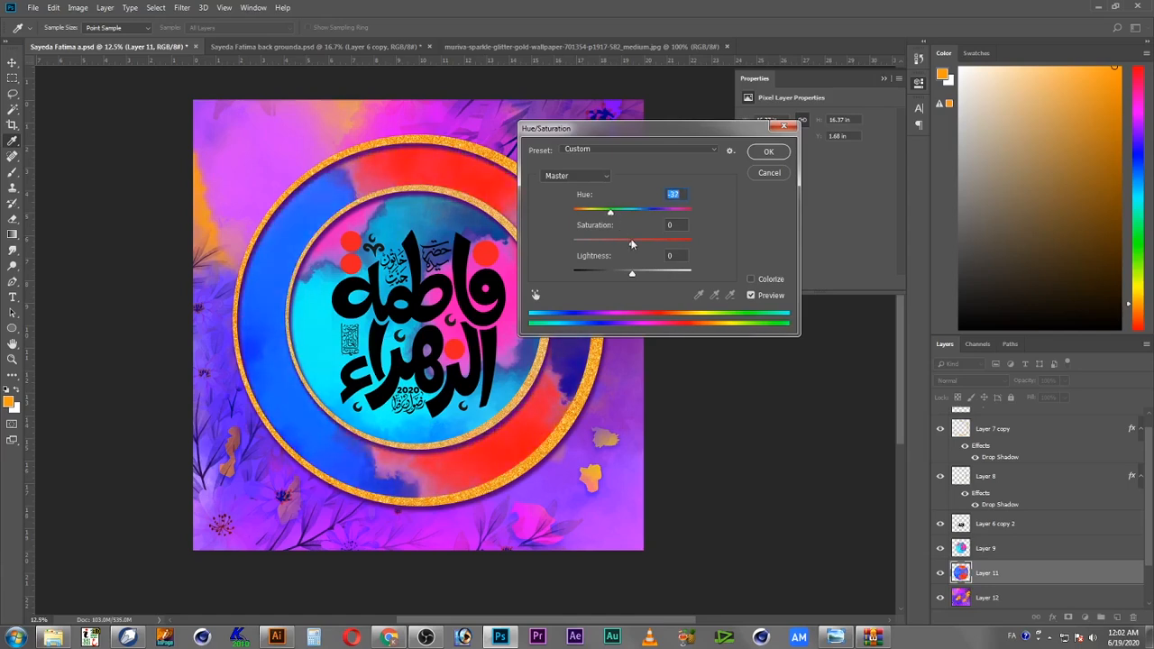
pyautogui.moveTo(641, 274); pyautogui.dragTo(627, 276)
pyautogui.click(768, 153)
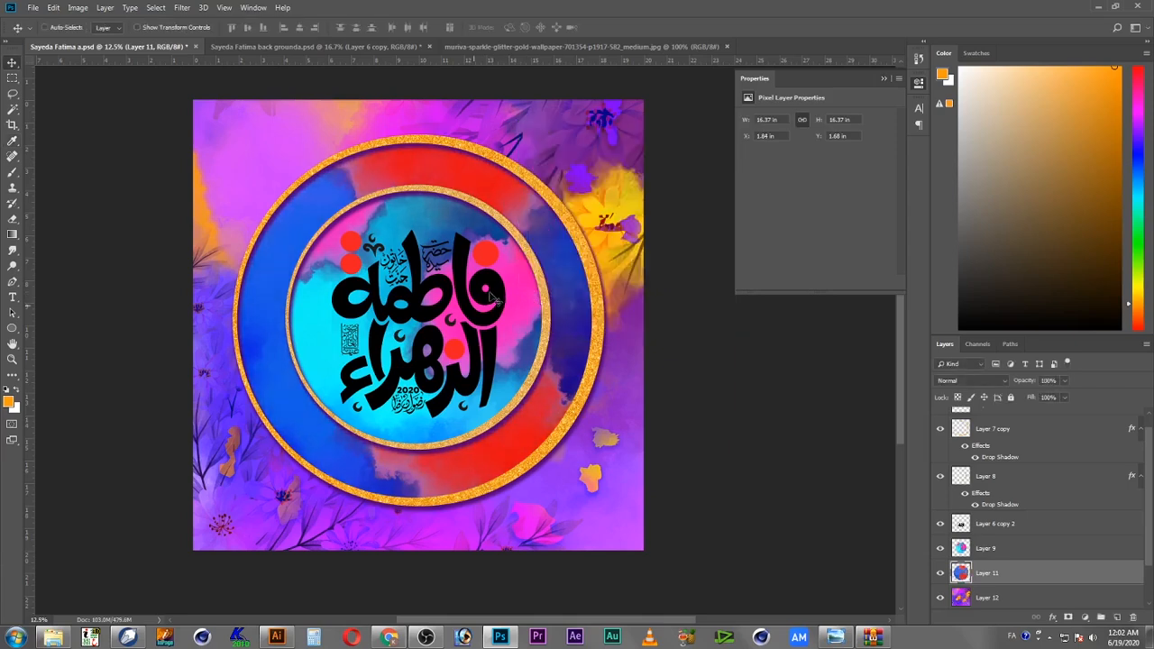
# Step: Enlarge the calligraphy slightly, to about 104%, with Free Transform
pyautogui.press('z')
pyautogui.moveTo(441, 349); pyautogui.dragTo(503, 324)
pyautogui.press('v')
pyautogui.rightClick(508, 308)
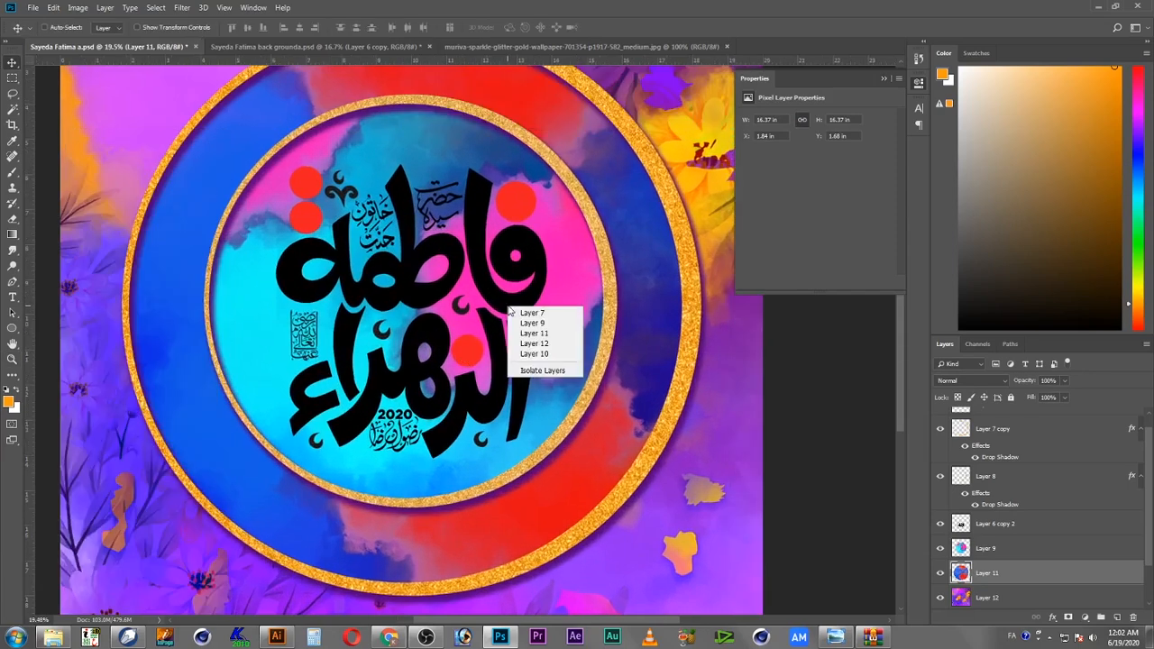
pyautogui.click(526, 312)
pyautogui.rightClick(521, 338)
pyautogui.click(541, 341)
pyautogui.hotkey('ctrl', 't')
pyautogui.moveTo(546, 165); pyautogui.dragTo(554, 159)
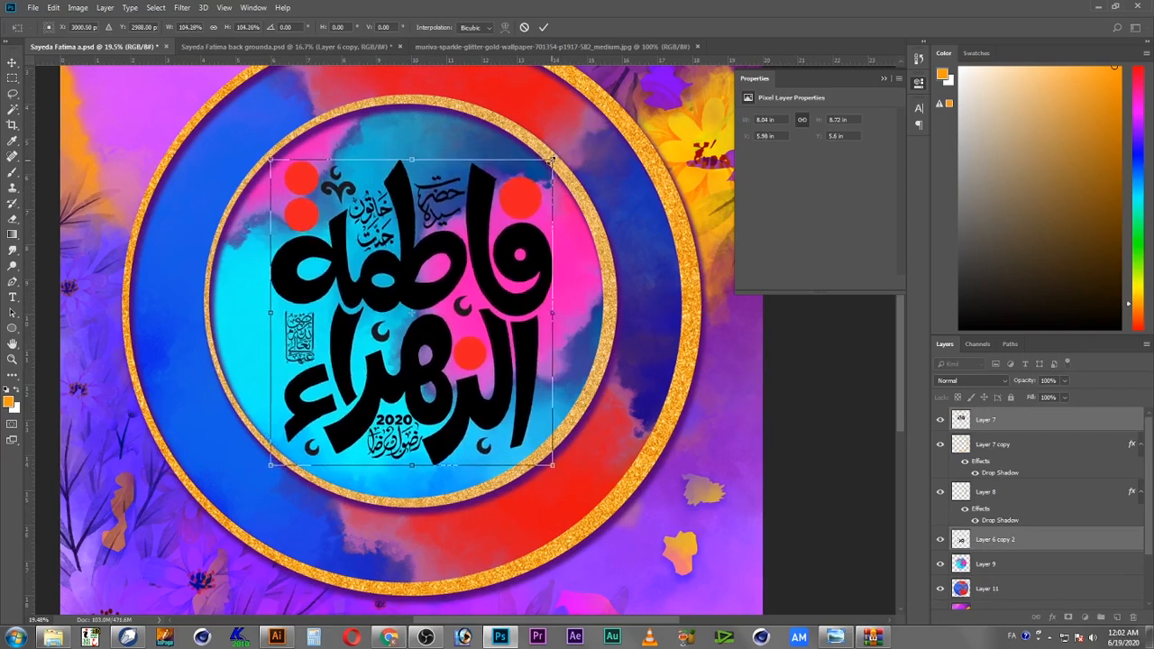
pyautogui.press('Return')
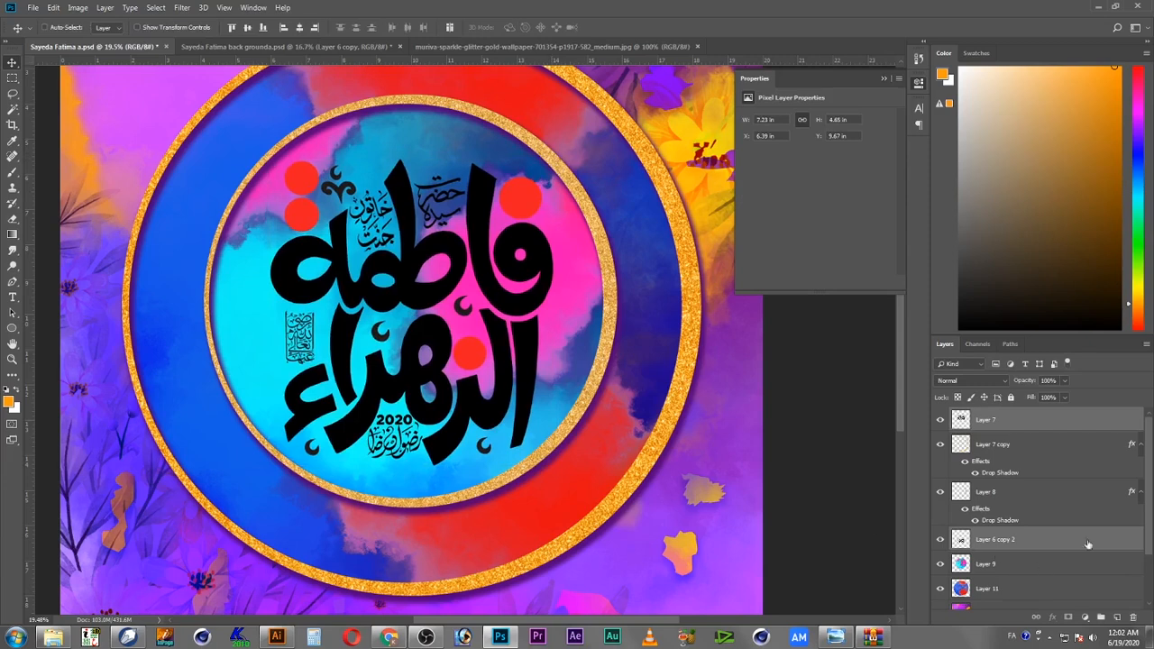
pyautogui.rightClick(552, 308)
pyautogui.click(570, 295)
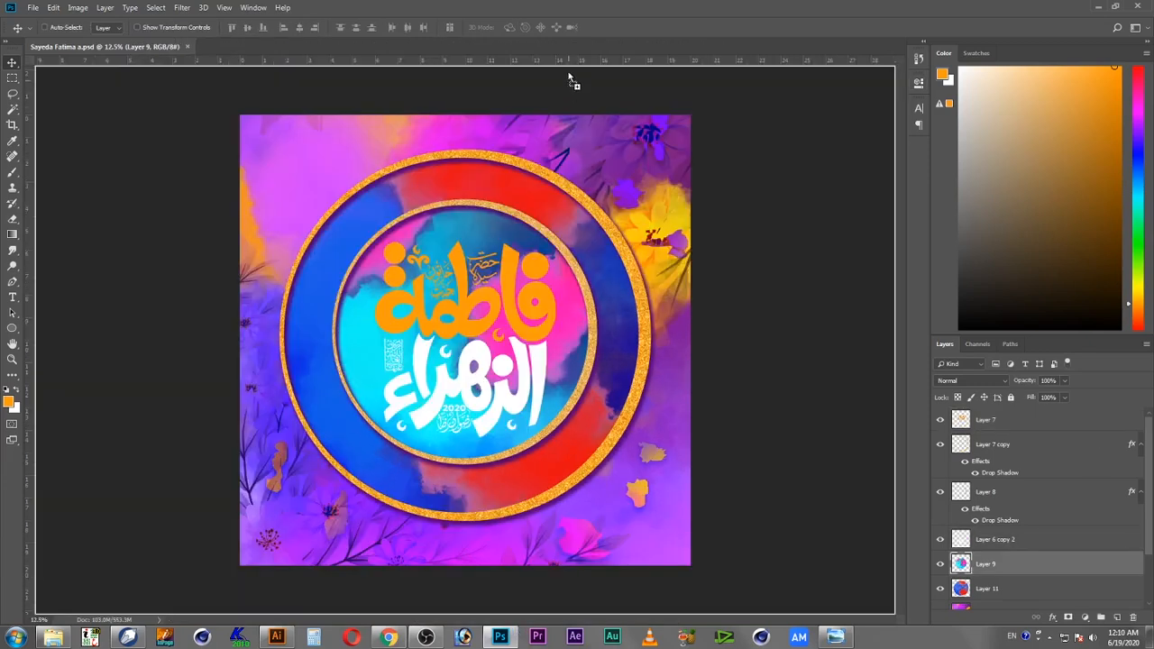
pyautogui.moveTo(568, 78); pyautogui.dragTo(568, 45)
pyautogui.moveTo(487, 292); pyautogui.dragTo(140, 63)
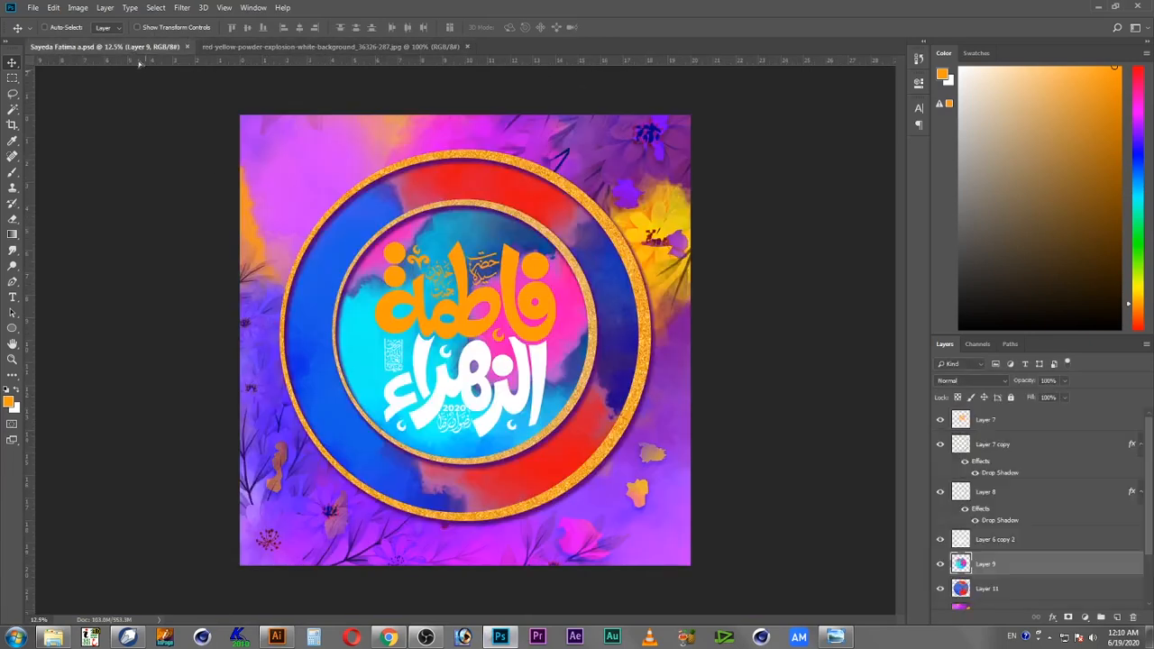
# Step: Bring the red-yellow powder explosion image into the main document and scale it over the inner circle
pyautogui.moveTo(453, 298); pyautogui.dragTo(362, 229)
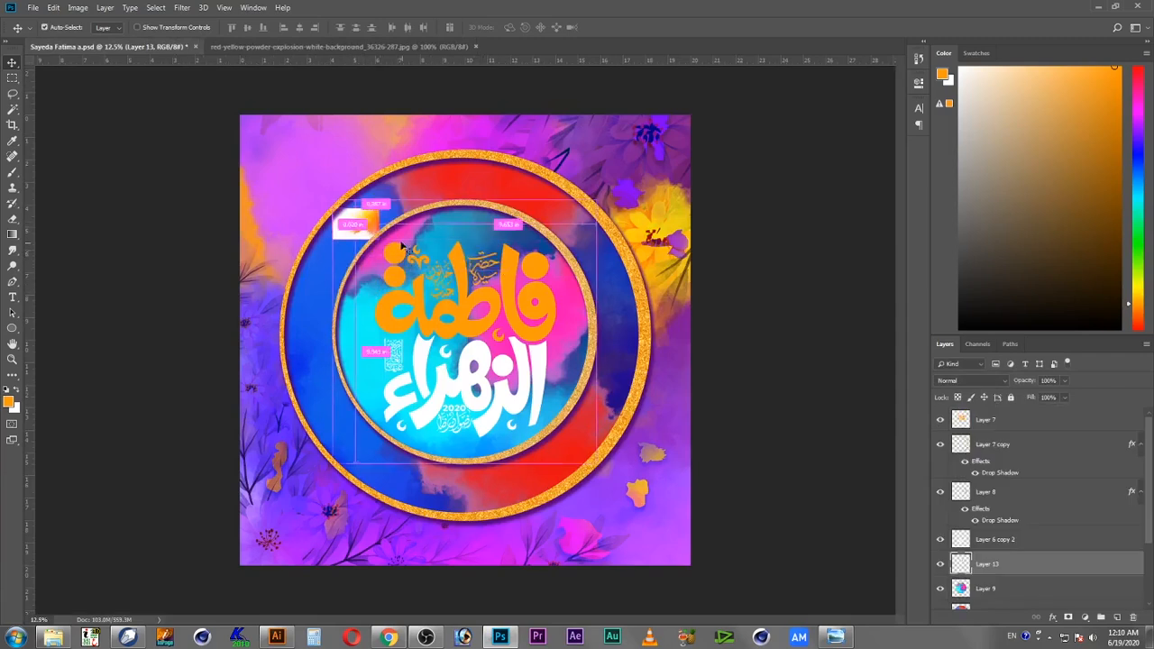
pyautogui.hotkey('ctrl', 't')
pyautogui.moveTo(377, 242); pyautogui.dragTo(701, 480)
pyautogui.moveTo(669, 350); pyautogui.dragTo(559, 340)
pyautogui.moveTo(214, 207); pyautogui.dragTo(207, 202)
pyautogui.press('Return')
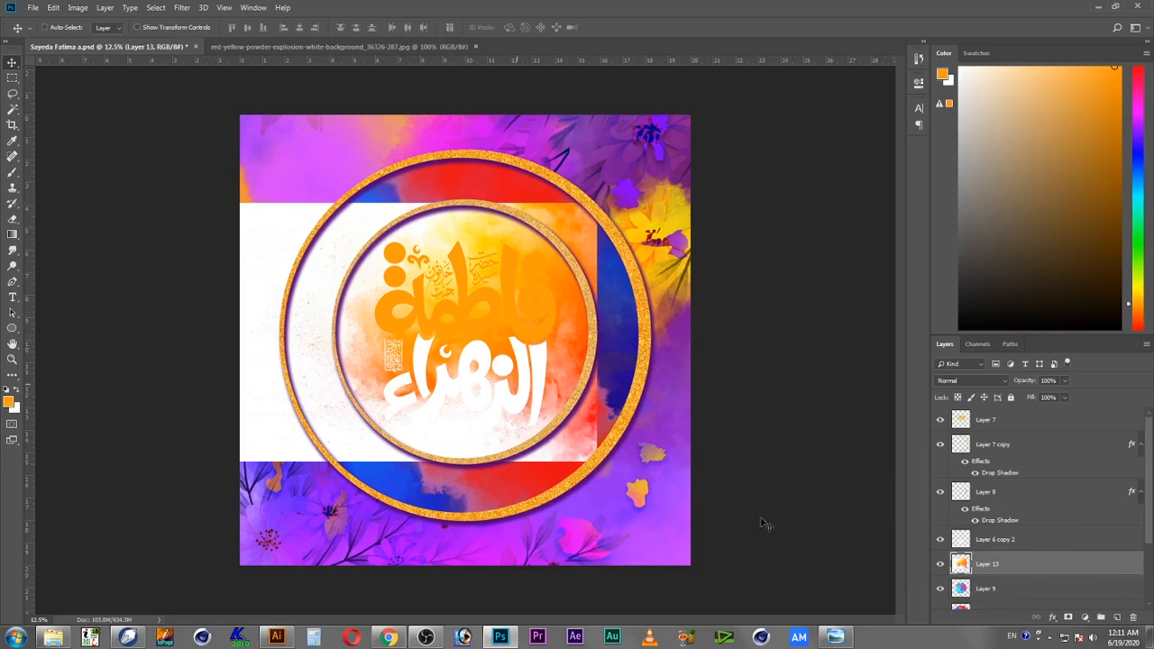
# Step: Trim the powder explosion image to the inner circle by loading the circle's selection, inverting it and deleting the outside
pyautogui.rightClick(569, 288)
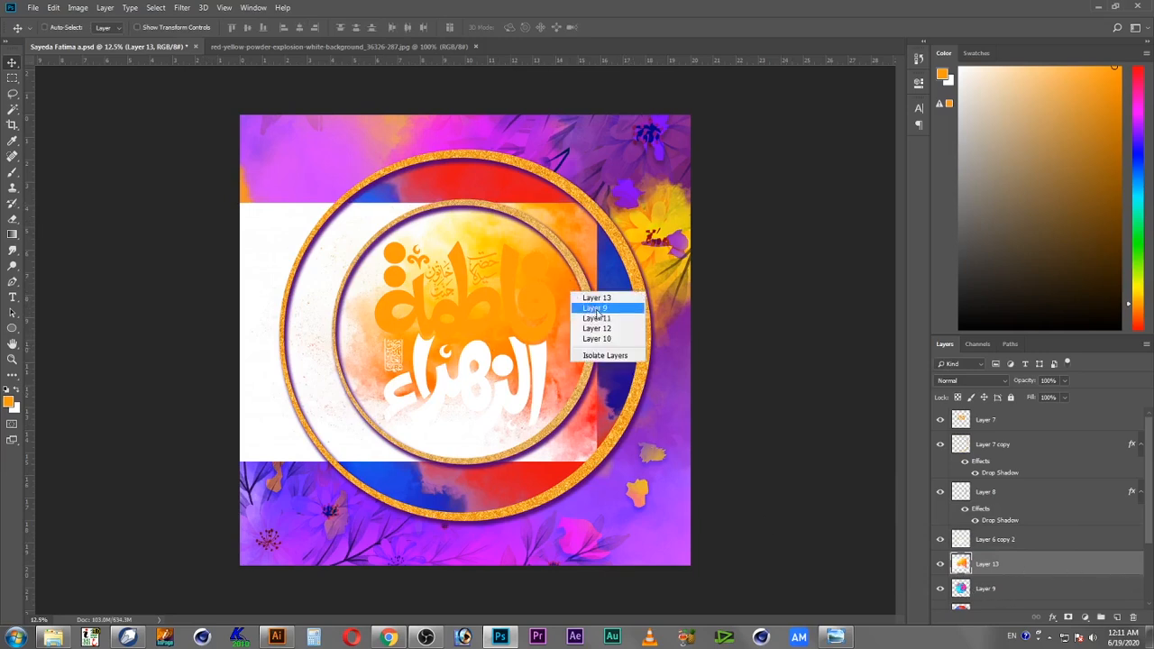
pyautogui.click(599, 309)
pyautogui.keyDown('ctrl'); pyautogui.click(960, 588); pyautogui.keyUp('ctrl')
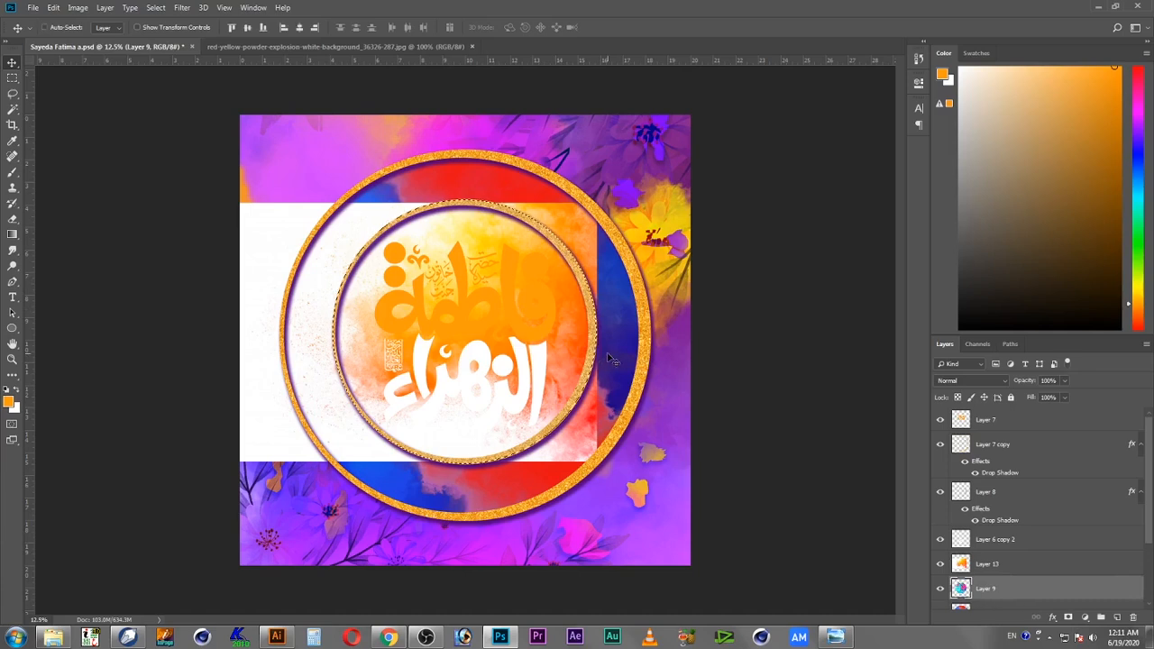
pyautogui.click(997, 564)
pyautogui.hotkey('ctrl', 'shift', 'i')
pyautogui.press('Delete')
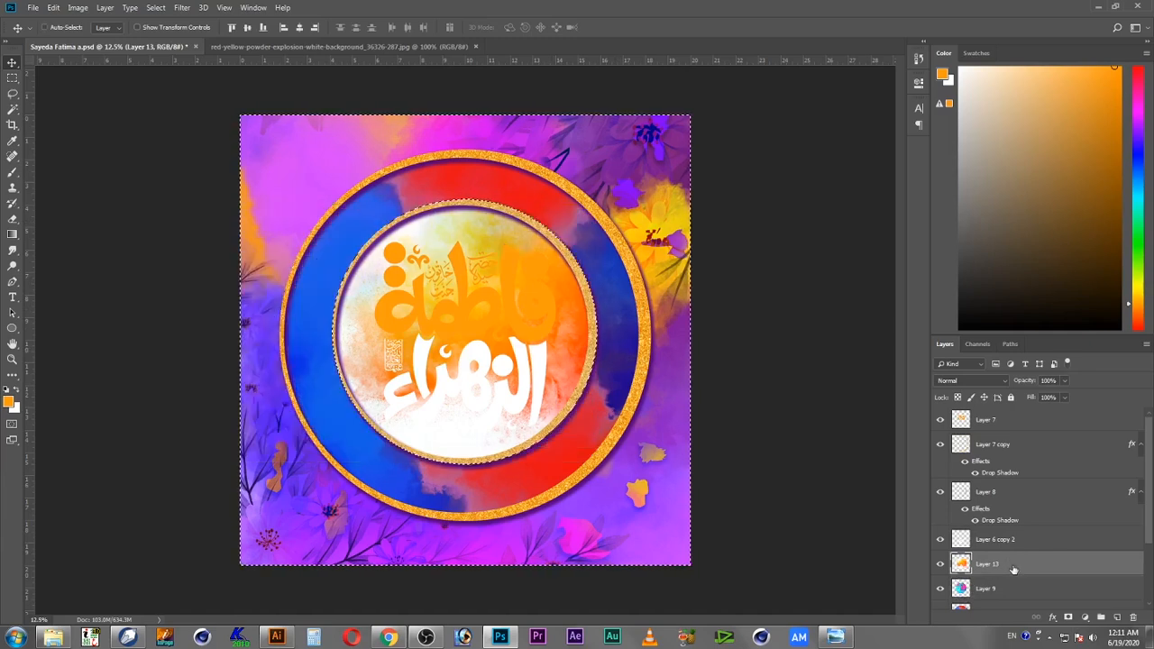
pyautogui.hotkey('ctrl', 'd')
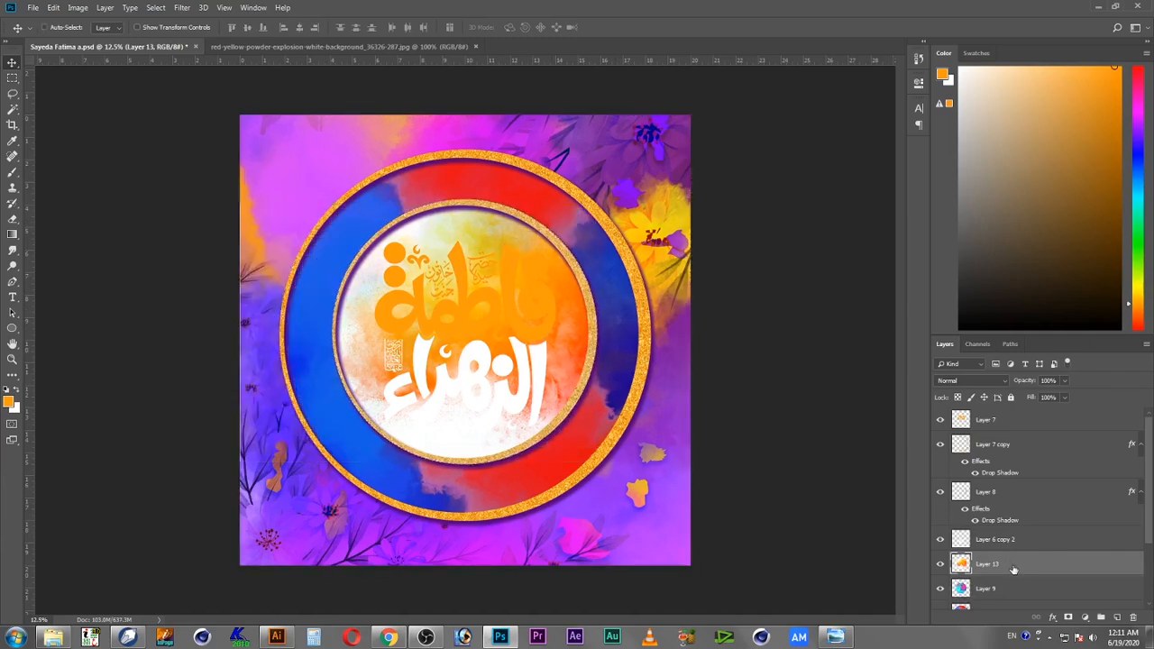
# Step: Darken the inner golden ring's drop shadow color and lower its opacity
pyautogui.rightClick(588, 357)
pyautogui.click(606, 363)
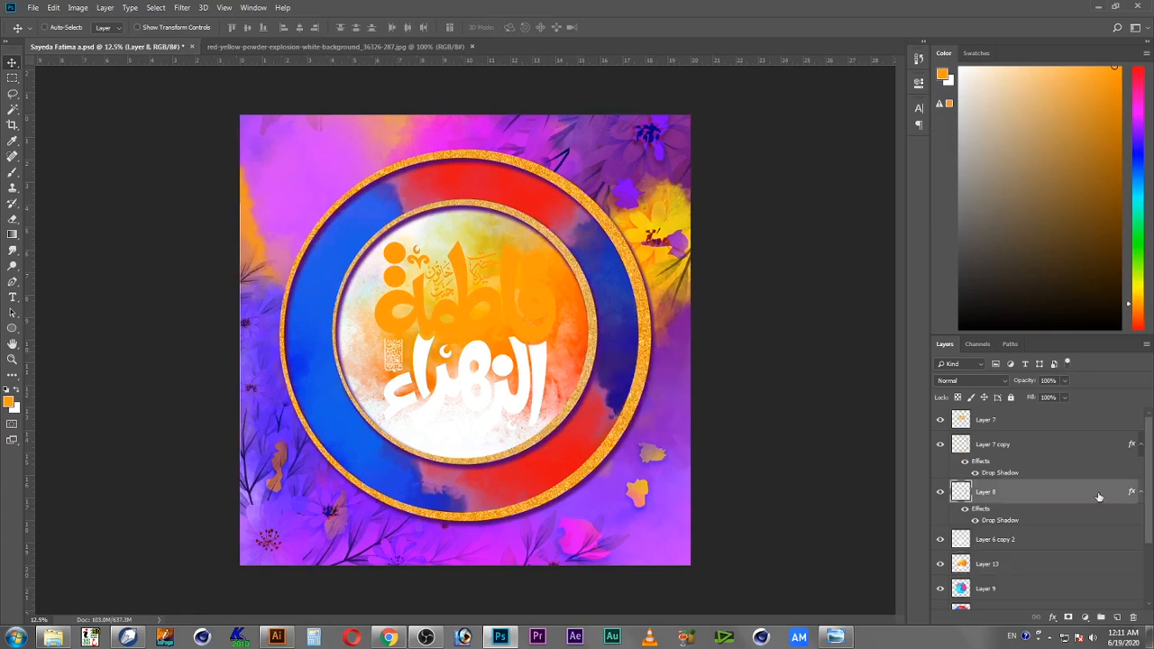
pyautogui.doubleClick(1098, 497)
pyautogui.click(694, 357)
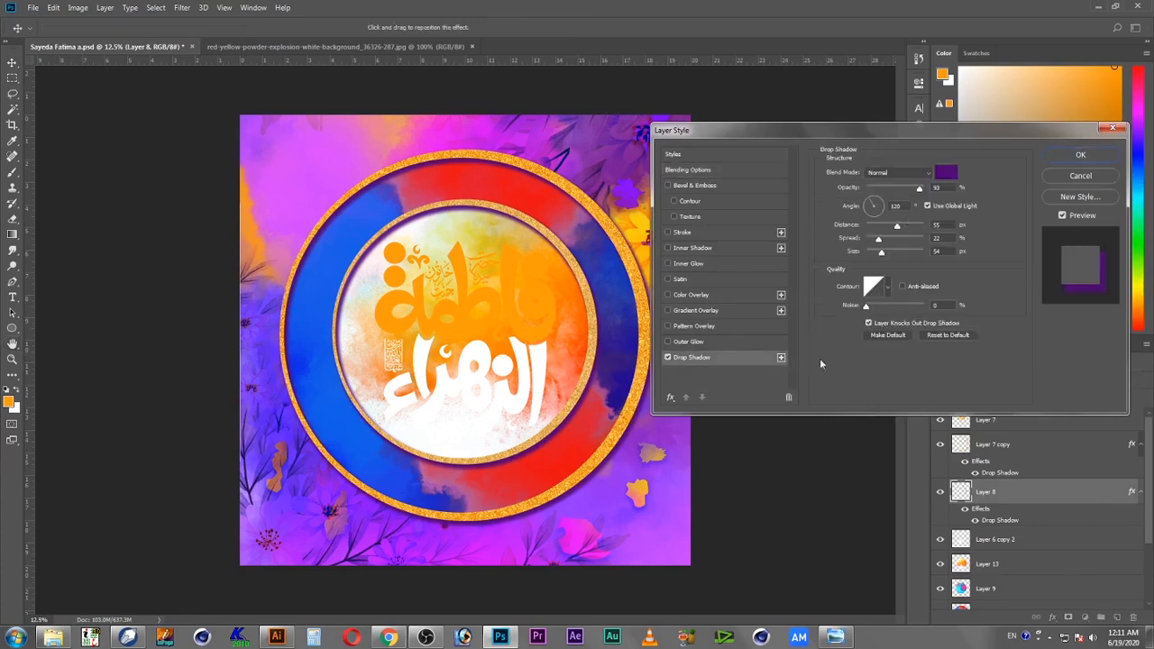
pyautogui.click(945, 175)
pyautogui.moveTo(400, 172); pyautogui.dragTo(428, 218)
pyautogui.click(527, 80)
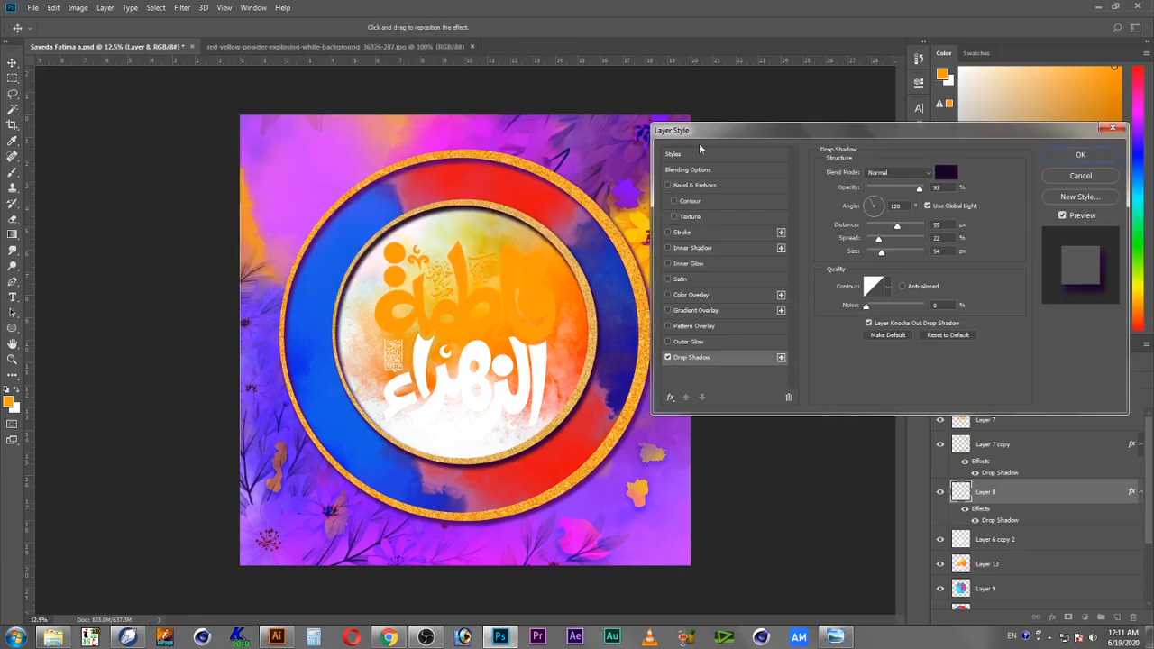
pyautogui.click(894, 191)
pyautogui.moveTo(884, 191); pyautogui.dragTo(890, 191)
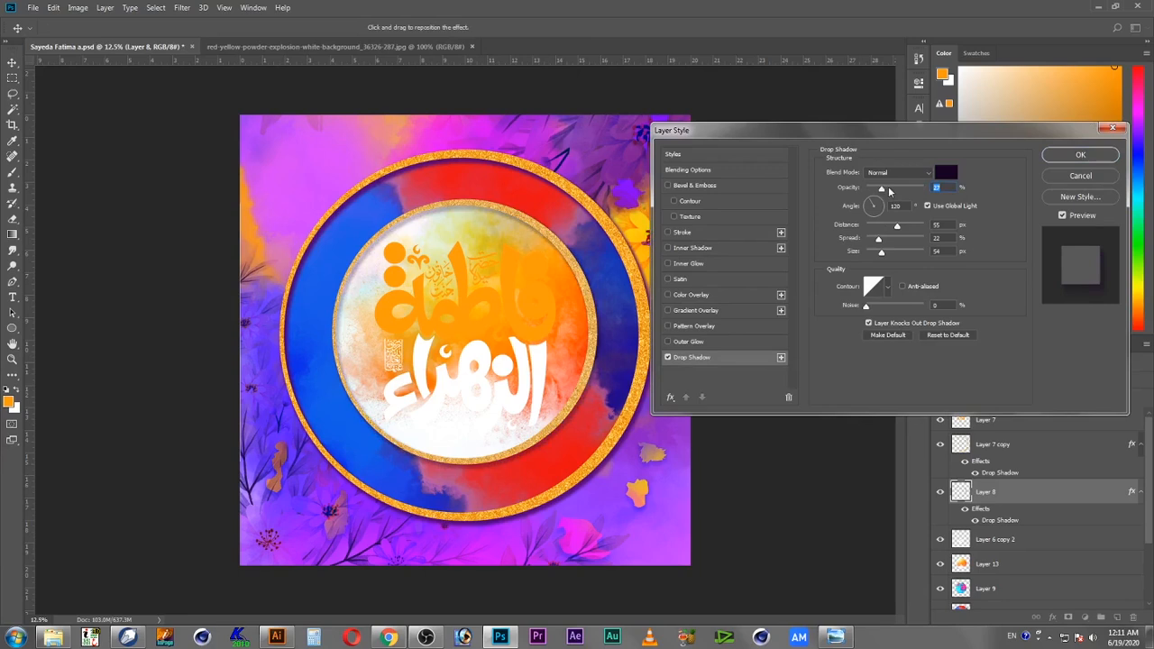
pyautogui.click(1083, 154)
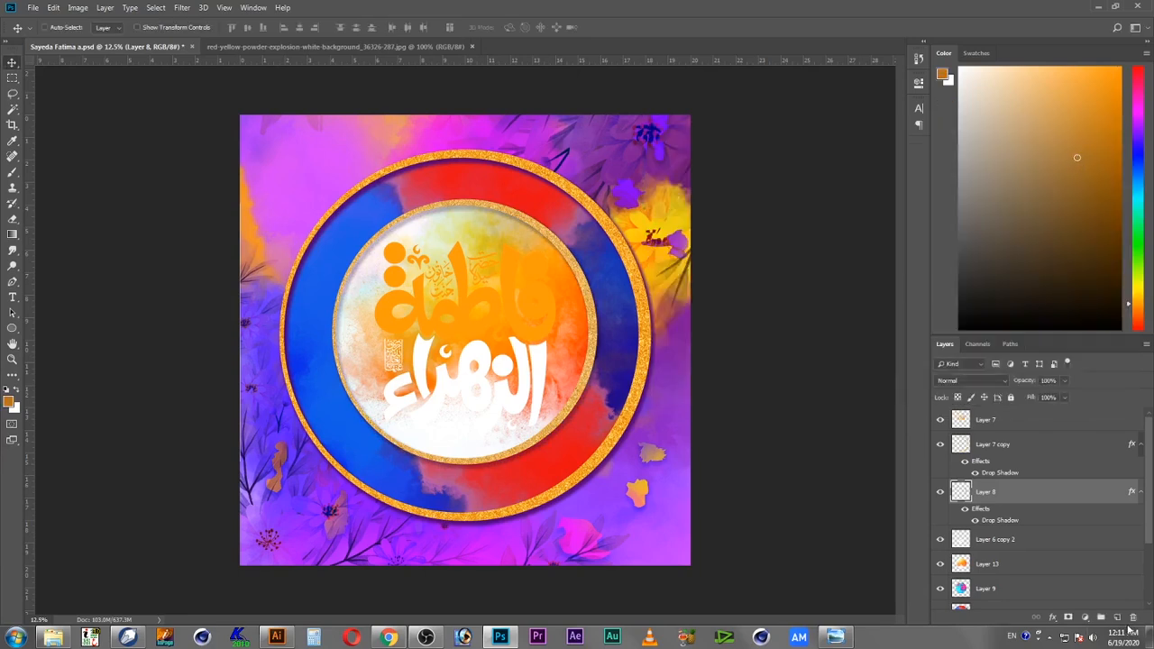
# Step: Raise the inner golden ring's drop shadow opacity again
pyautogui.doubleClick(1130, 489)
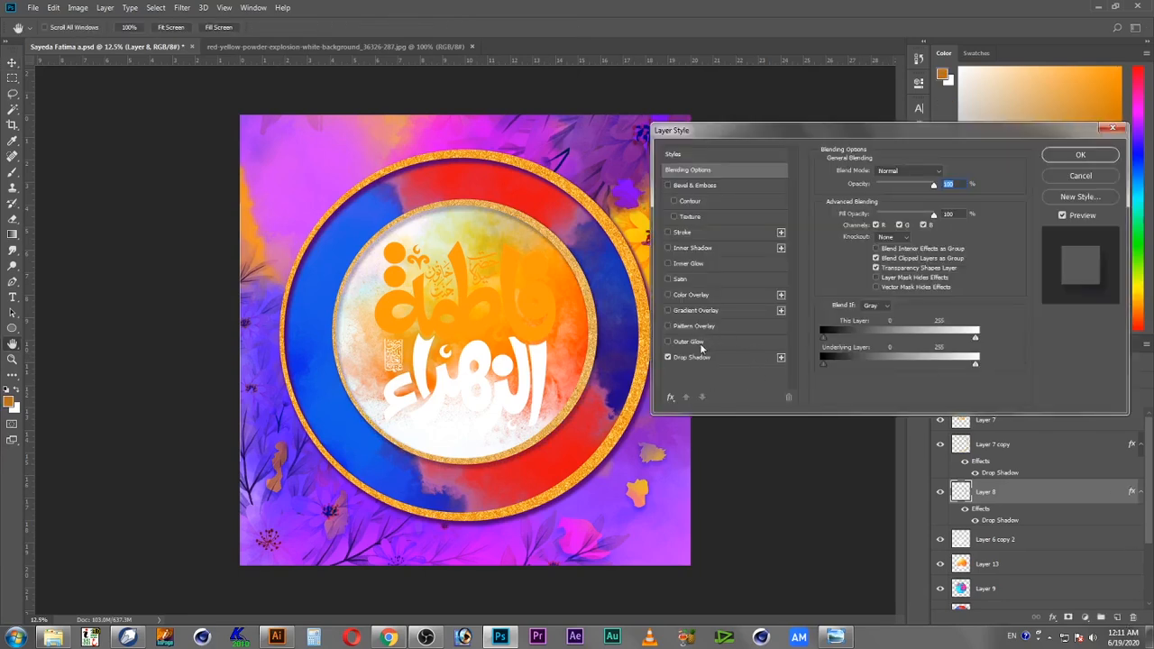
pyautogui.click(703, 358)
pyautogui.moveTo(891, 193); pyautogui.dragTo(918, 193)
pyautogui.click(1080, 155)
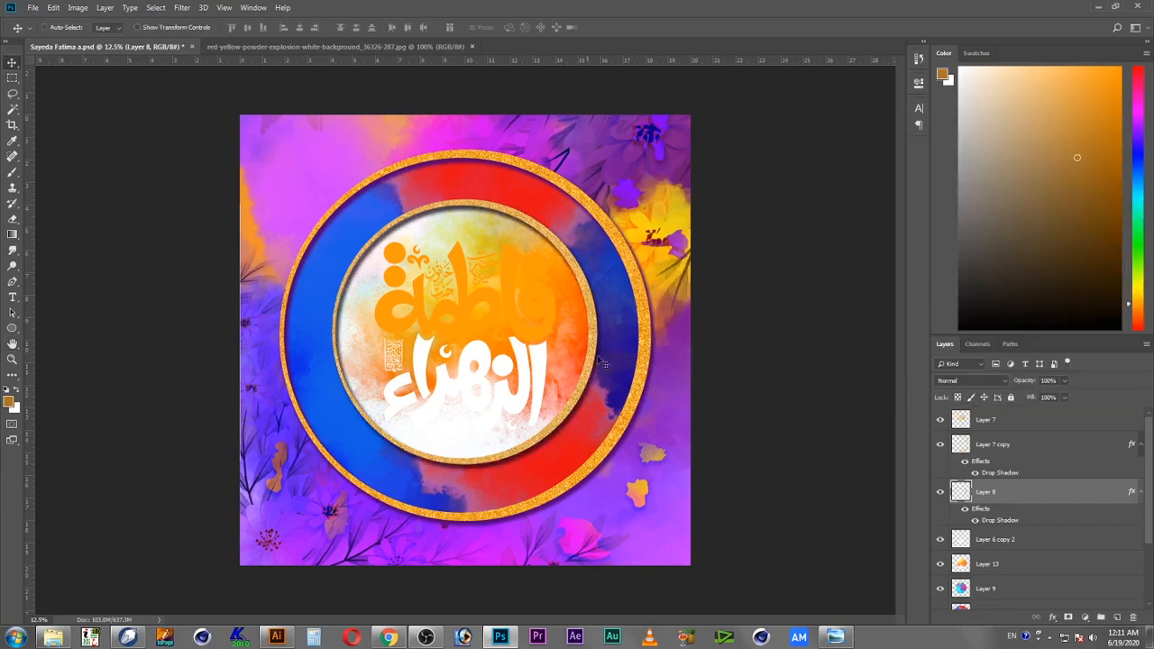
# Step: Place the green sparkling glitter image from the desktop into the document over the inner circle
pyautogui.click(533, 316)
pyautogui.press('super+d')
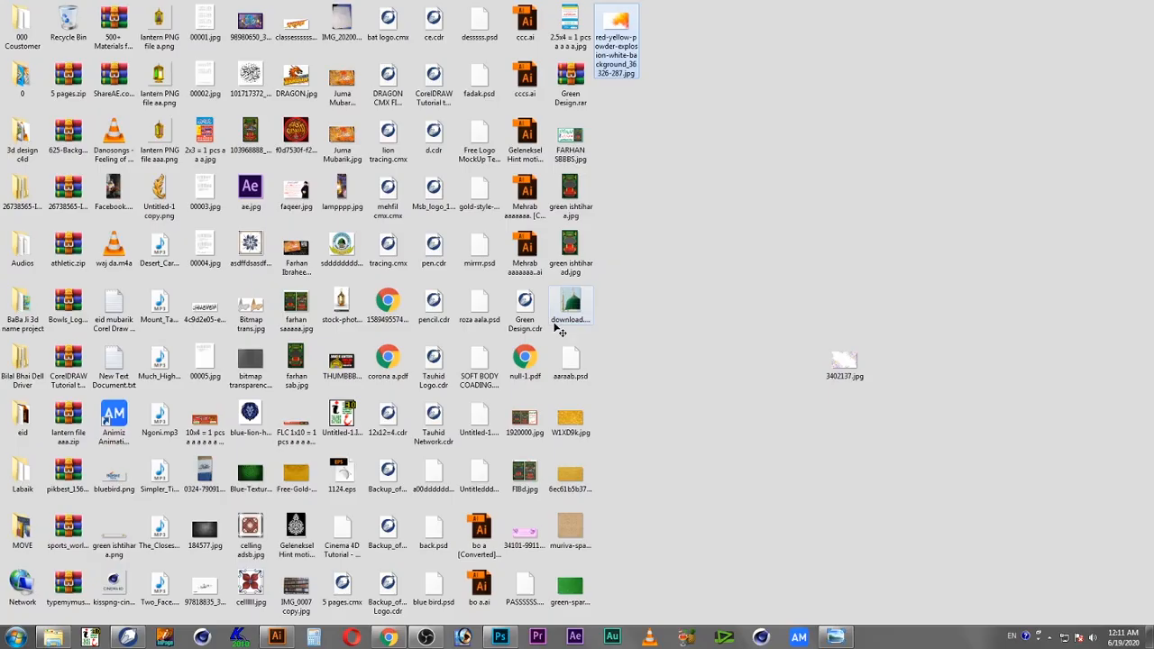
pyautogui.moveTo(584, 595); pyautogui.dragTo(576, 217)
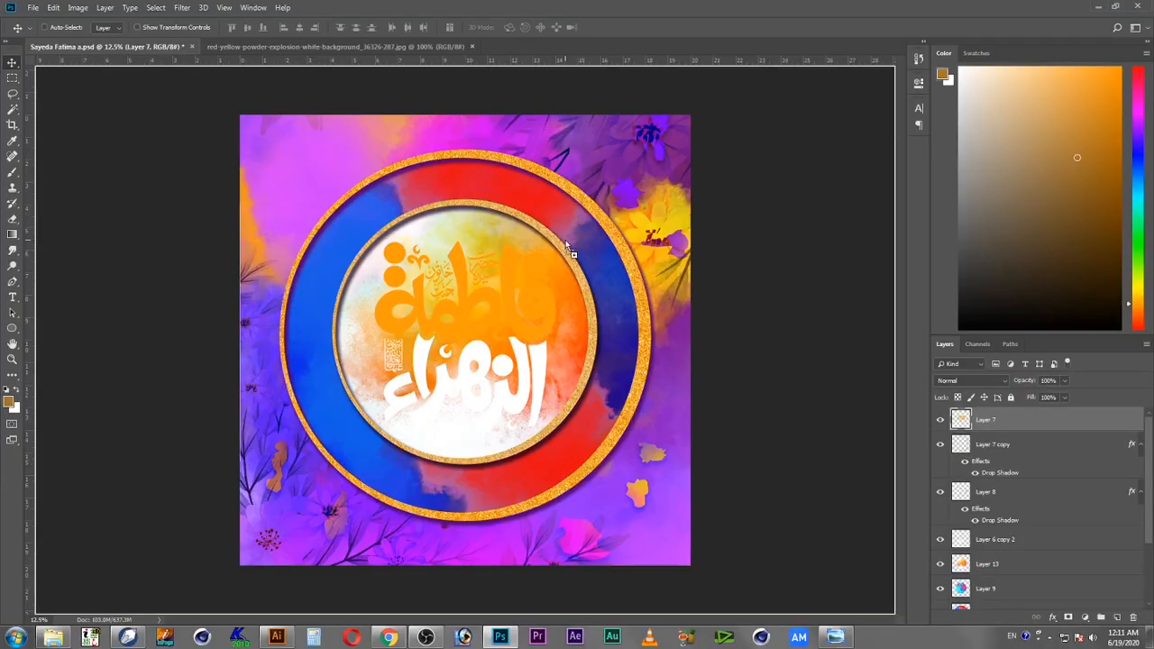
pyautogui.moveTo(475, 242); pyautogui.dragTo(476, 242)
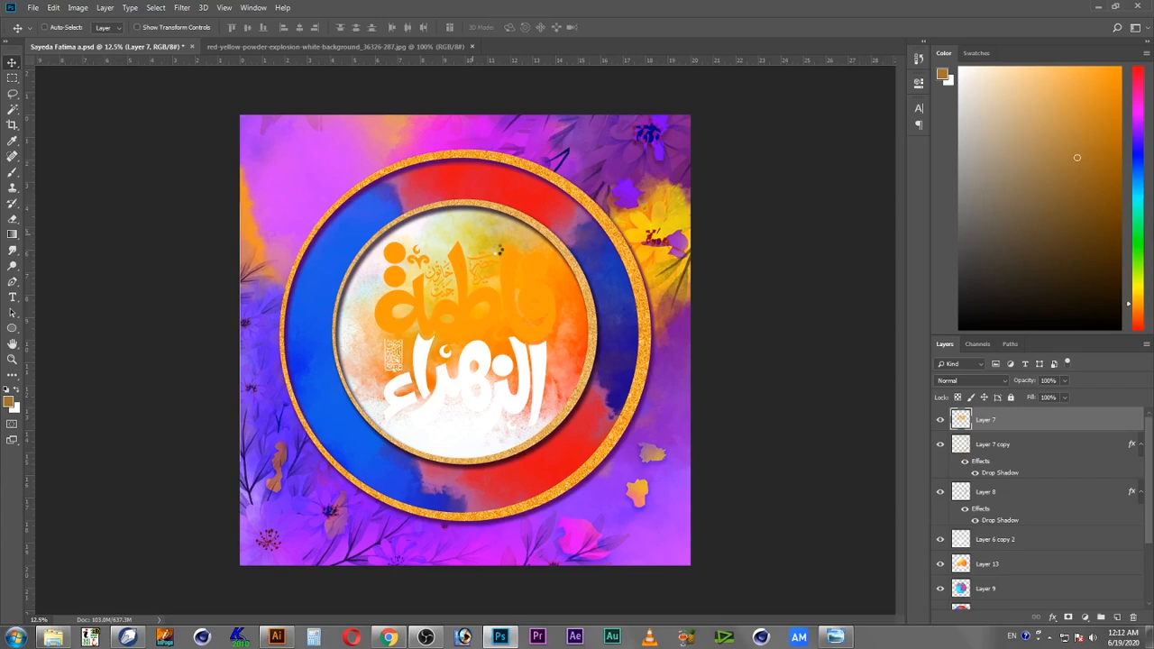
pyautogui.moveTo(498, 321); pyautogui.dragTo(586, 262)
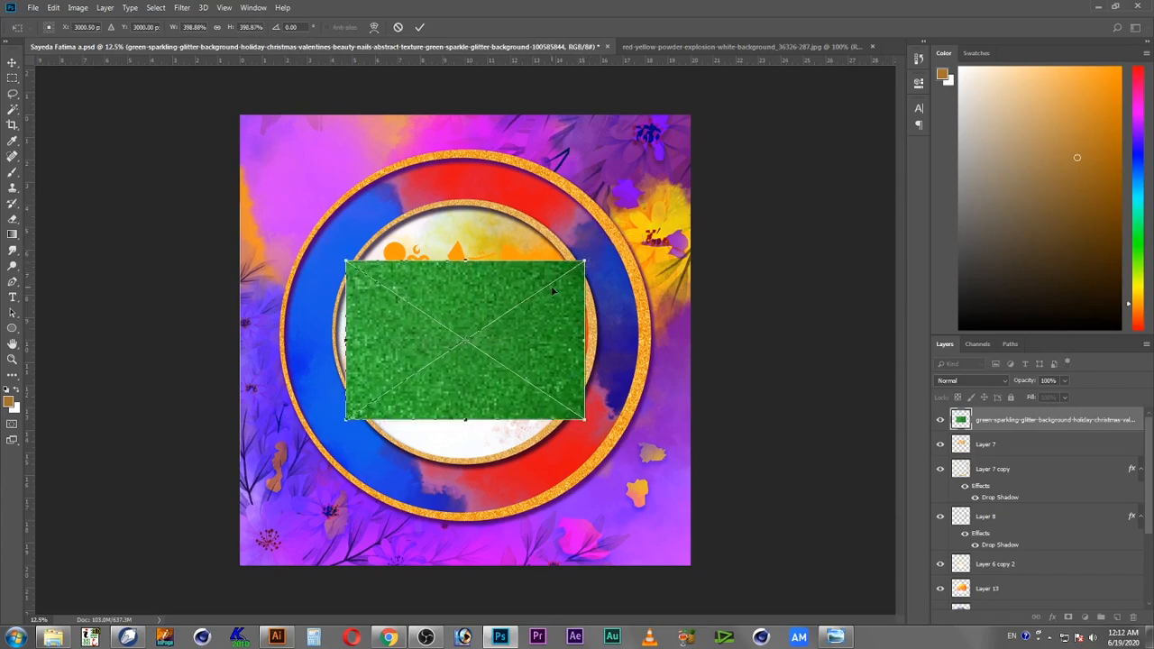
pyautogui.press('Return')
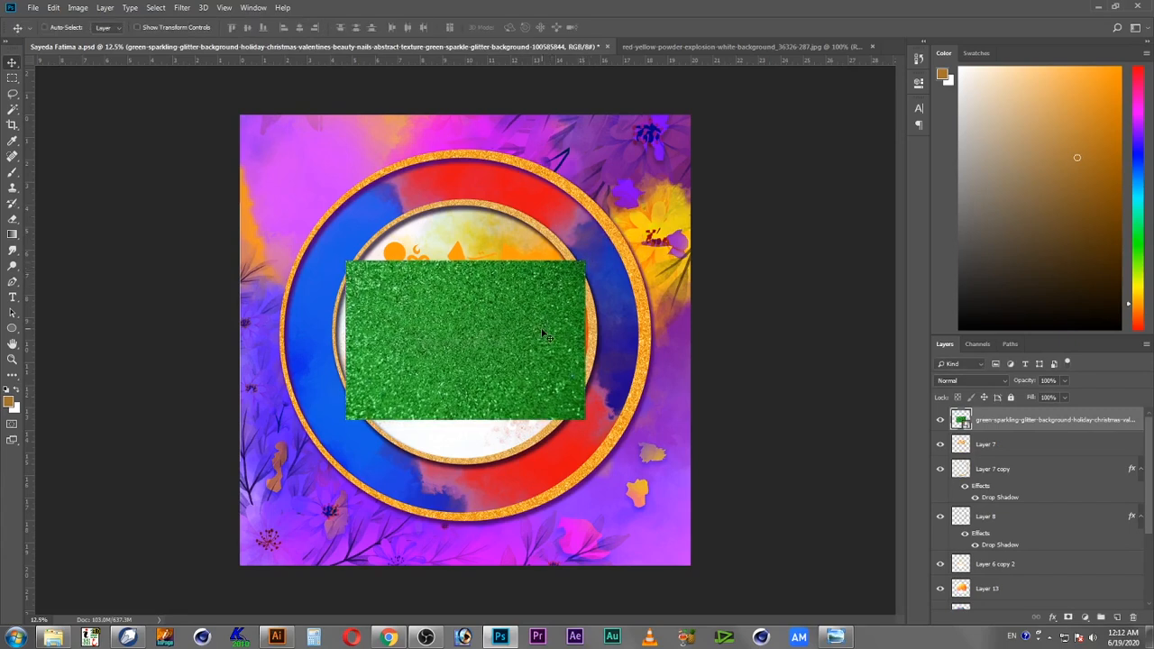
# Step: Move the green glitter image higher so it covers the calligraphy
pyautogui.moveTo(545, 347); pyautogui.dragTo(499, 309)
pyautogui.rightClick(460, 260)
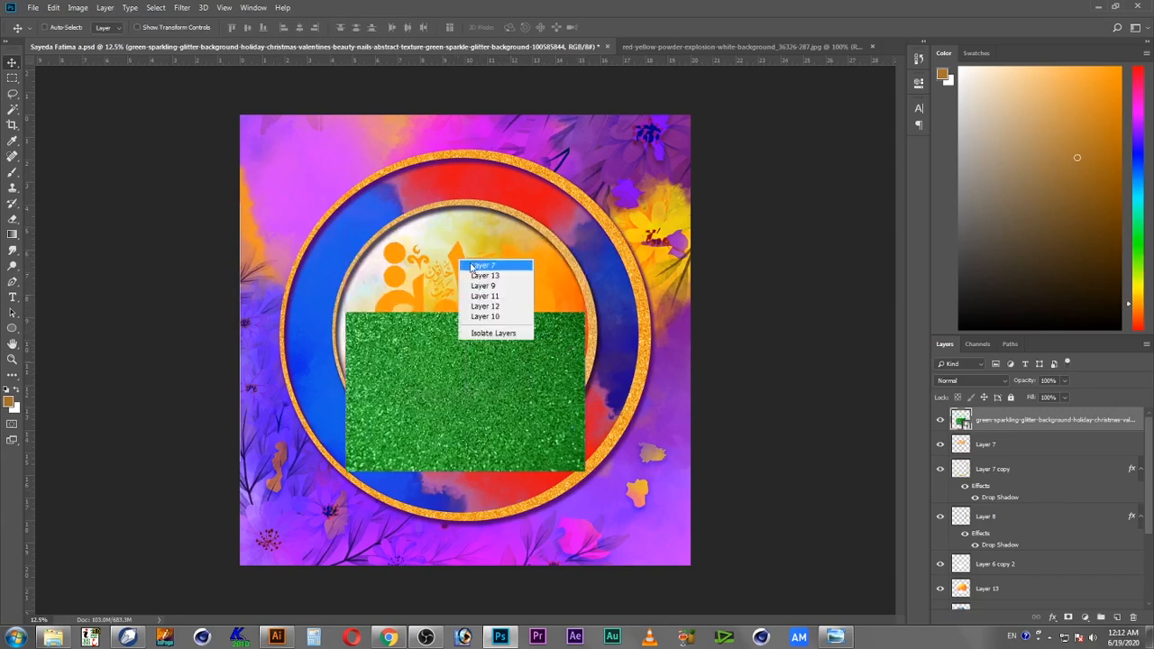
pyautogui.click(471, 265)
pyautogui.hotkey('ctrl', 'z')
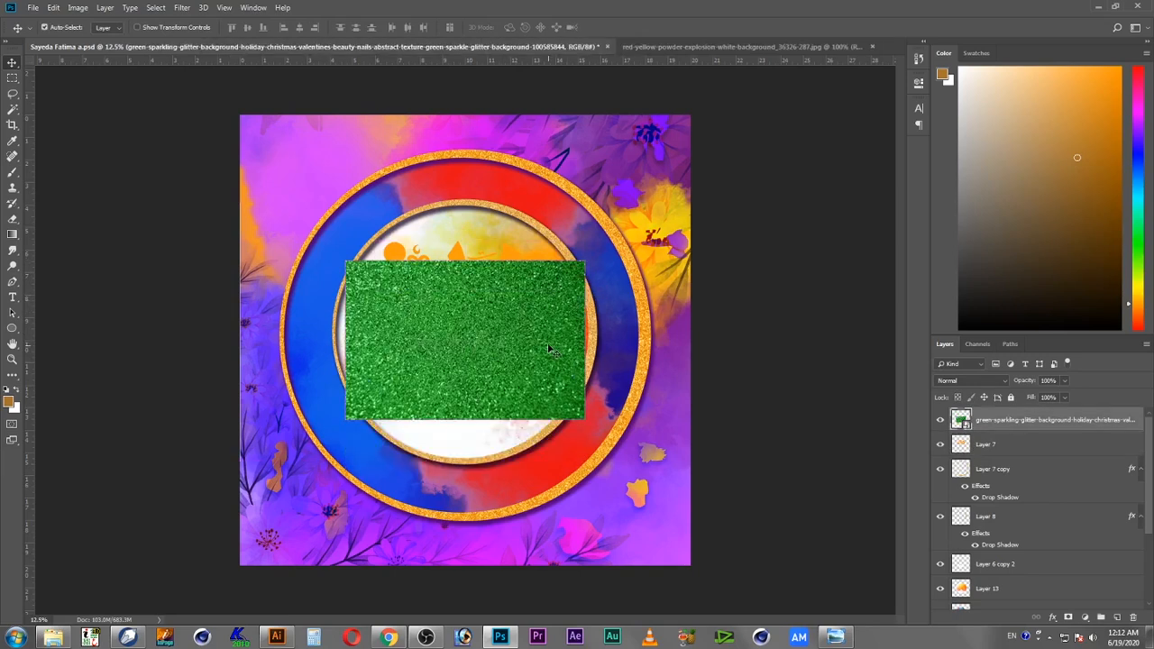
pyautogui.moveTo(491, 324); pyautogui.dragTo(491, 290)
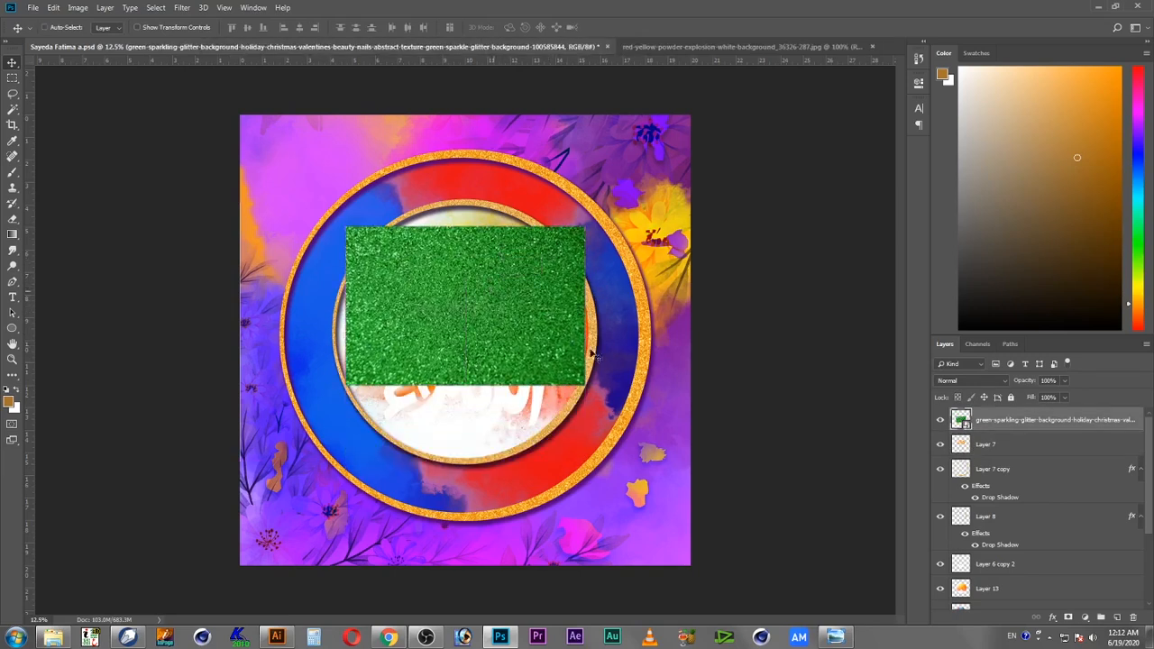
# Step: Copy the glitter inside the calligraphy's selection and paste it as a new layer
pyautogui.keyDown('ctrl'); pyautogui.click(962, 445); pyautogui.keyUp('ctrl')
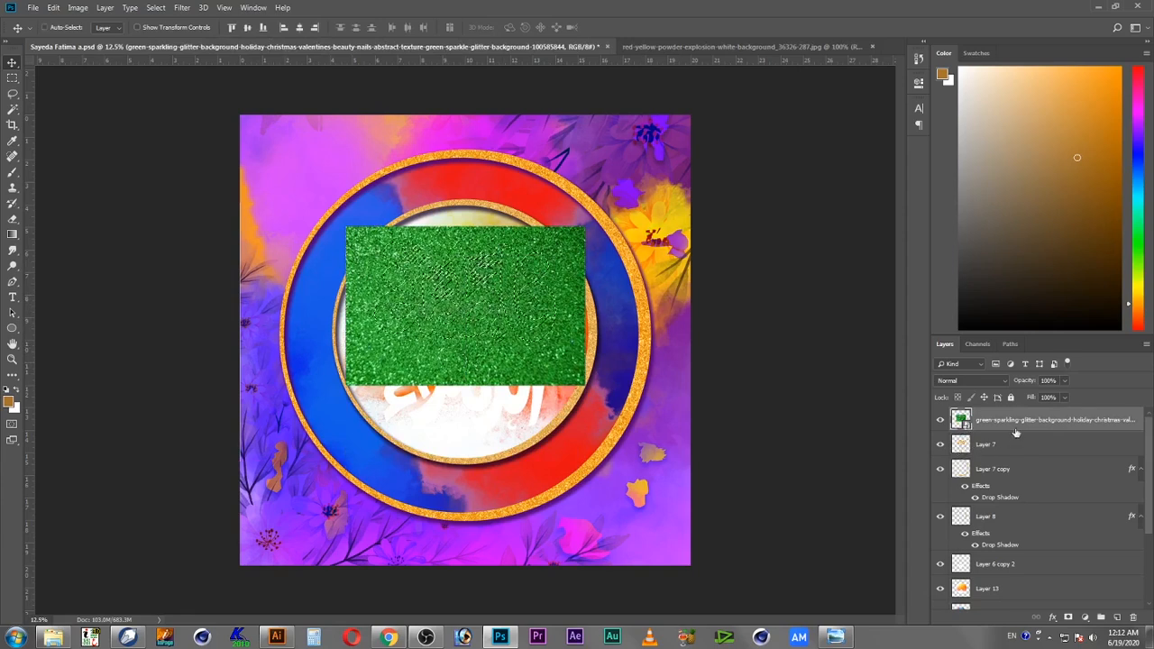
pyautogui.click(53, 7)
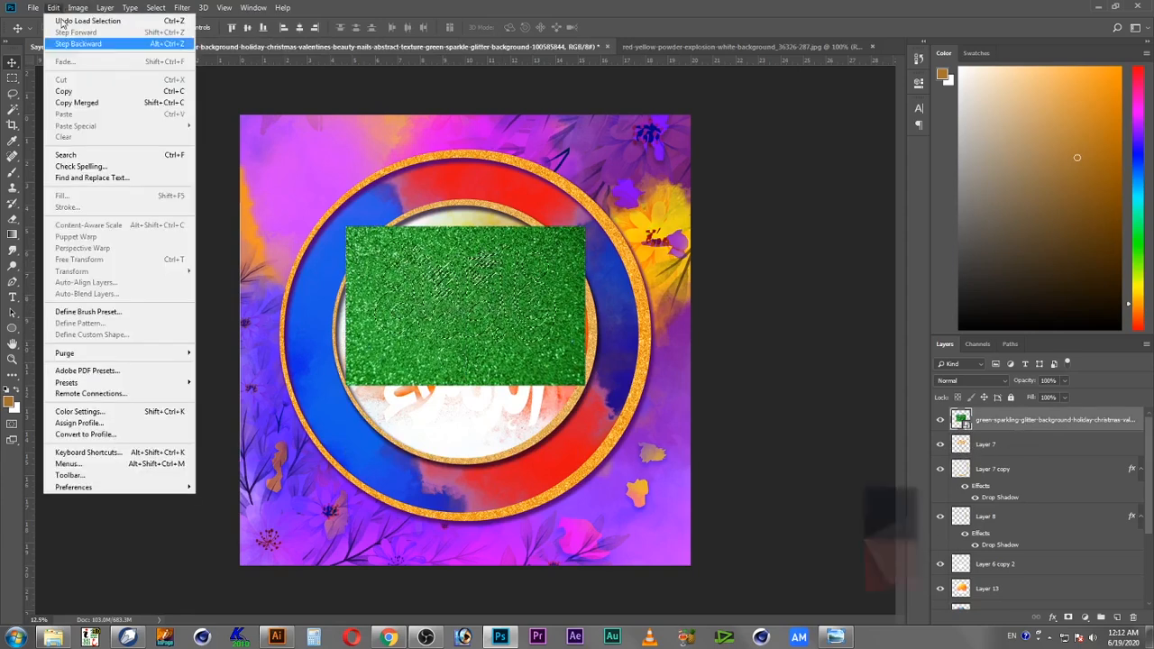
pyautogui.click(83, 93)
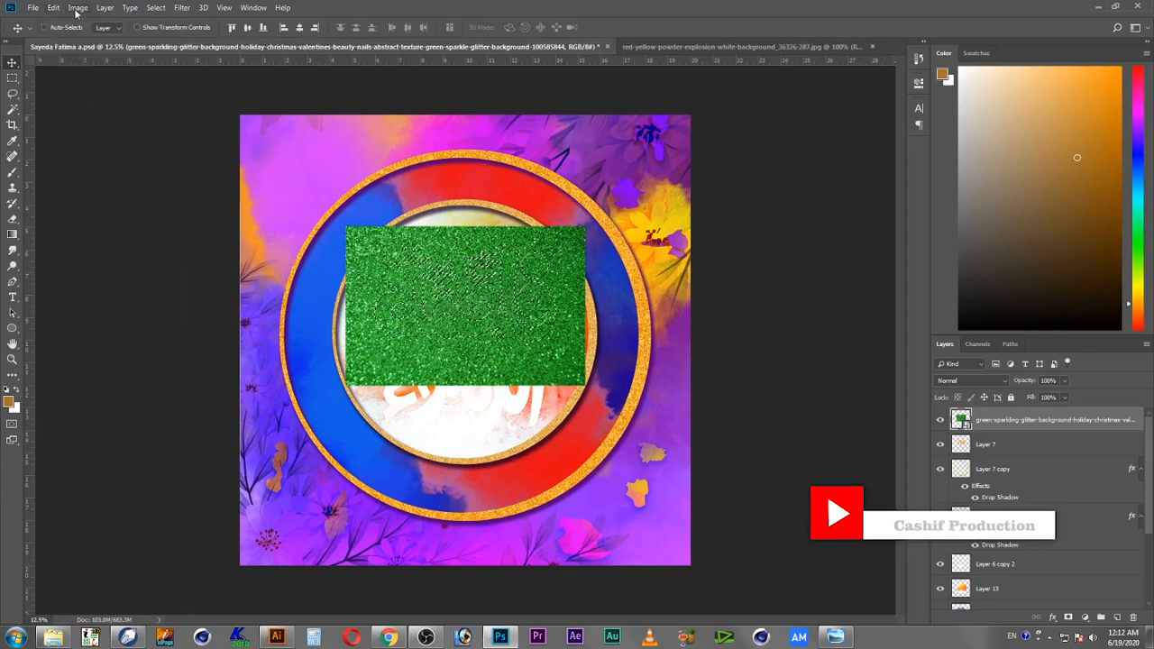
pyautogui.click(54, 7)
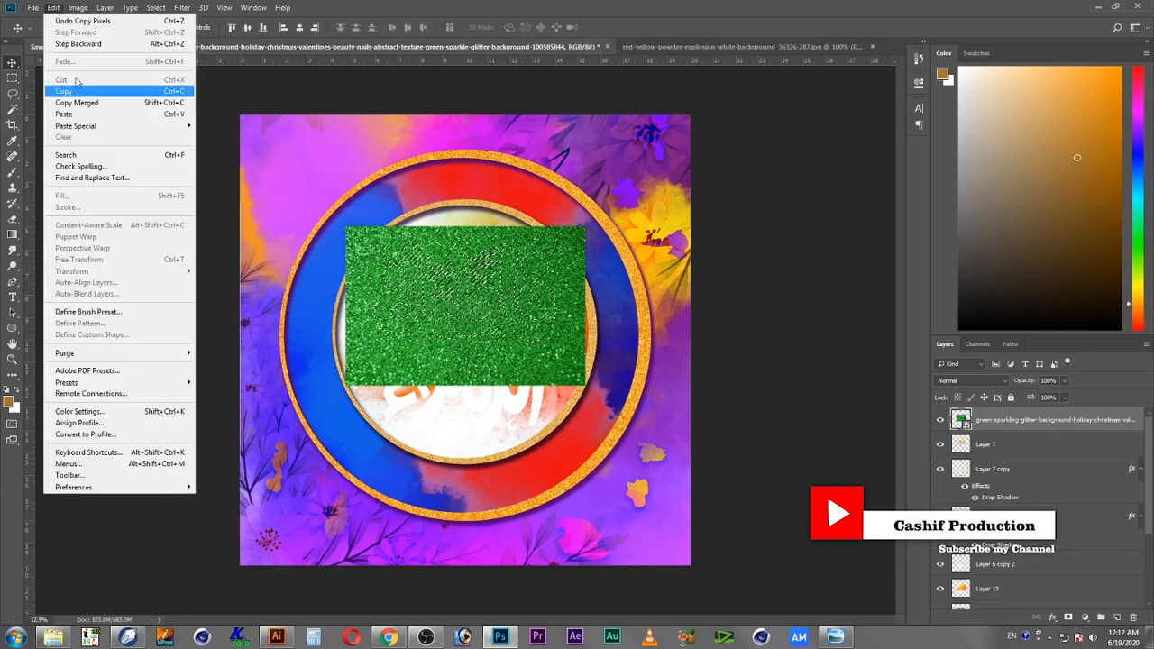
pyautogui.click(97, 114)
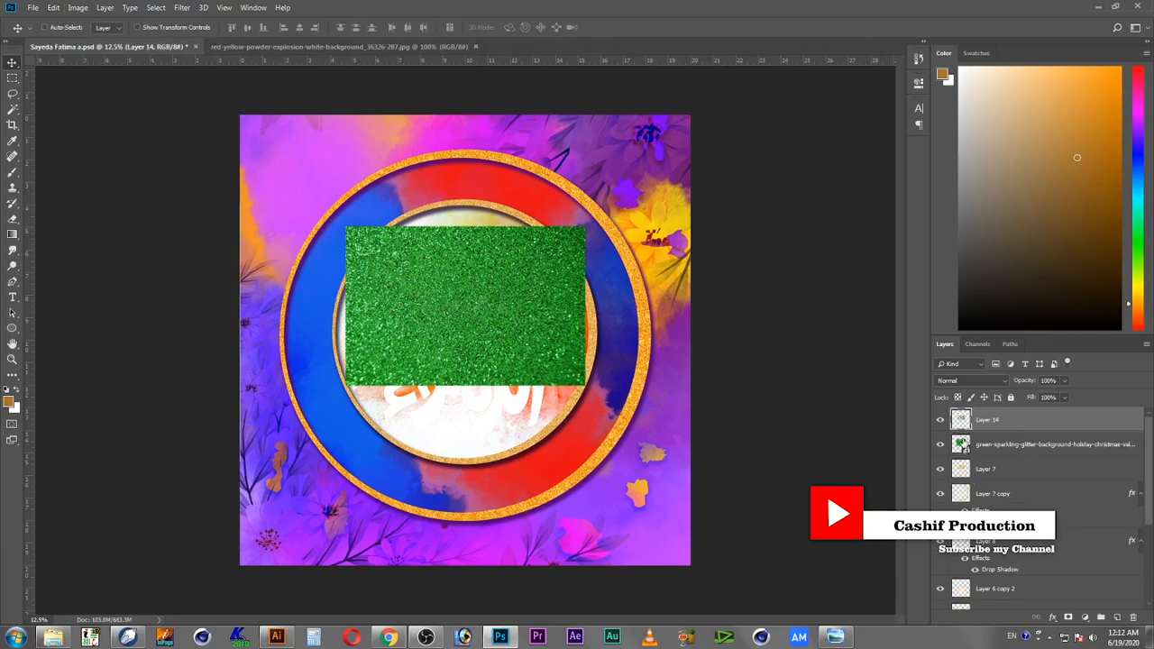
# Step: Hide the green glitter image layer and zoom in on the calligraphy
pyautogui.click(944, 447)
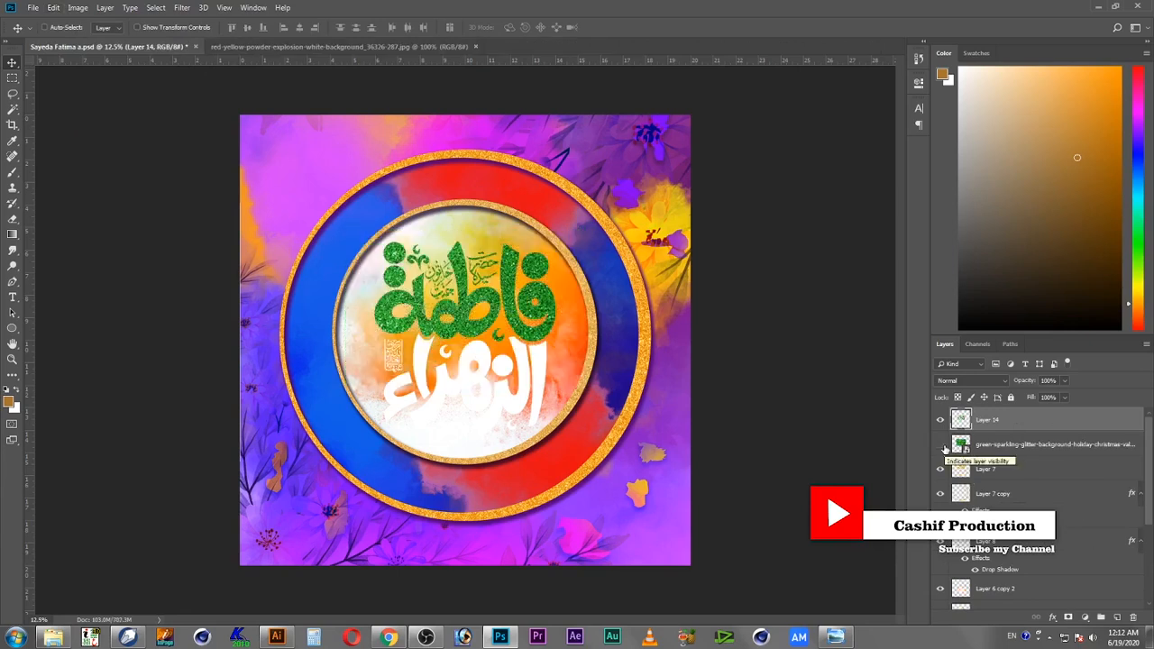
pyautogui.press('z')
pyautogui.moveTo(488, 351); pyautogui.dragTo(523, 384)
pyautogui.press('v')
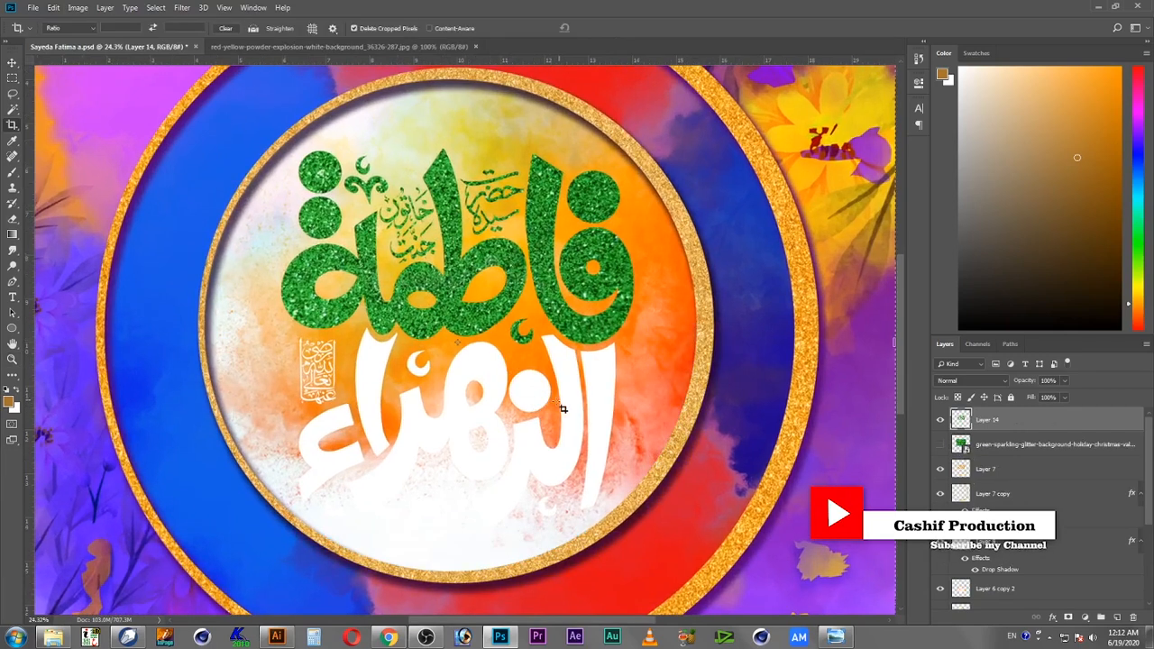
# Step: Show the green glitter image again and move it down so it covers the lower calligraphy
pyautogui.rightClick(571, 407)
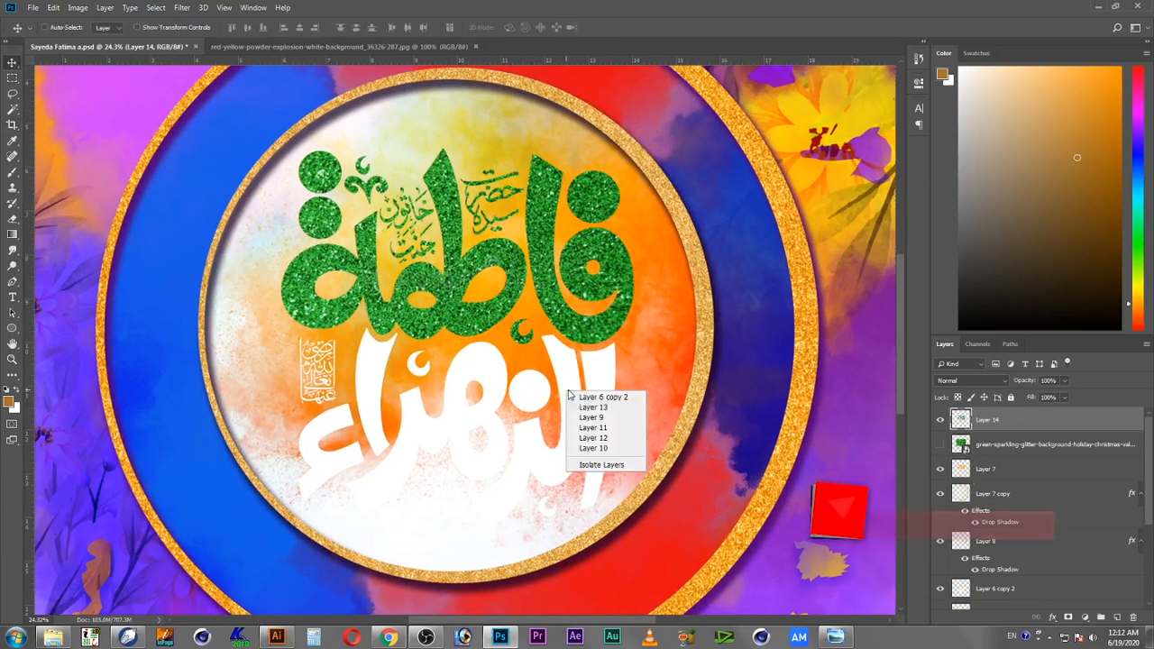
pyautogui.click(599, 400)
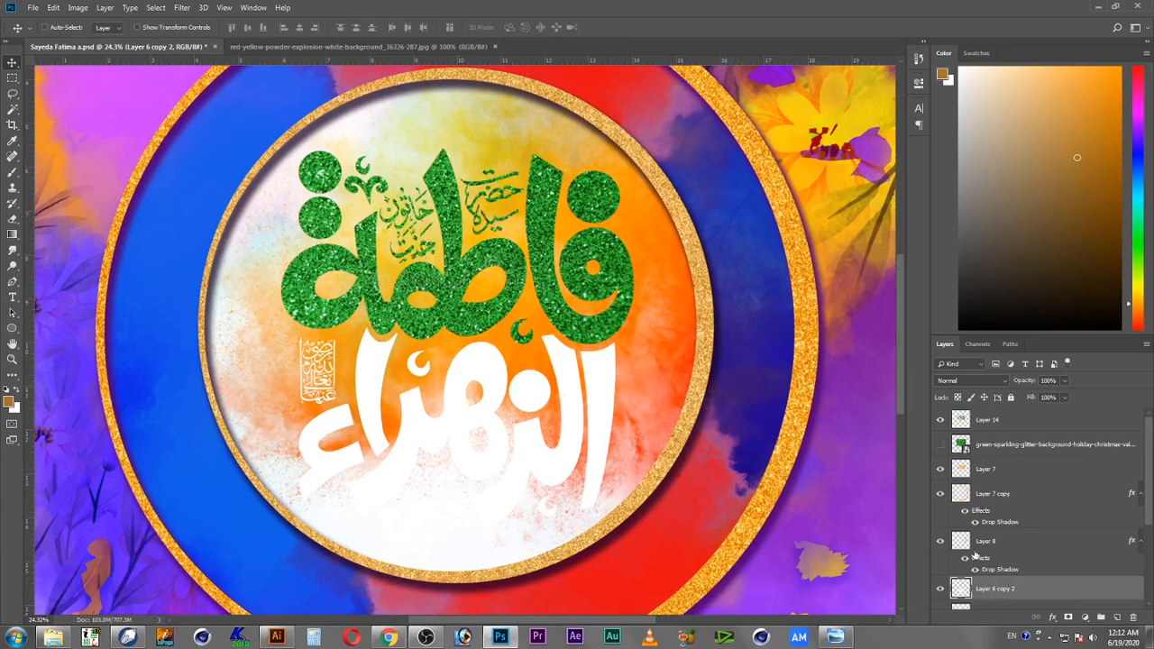
pyautogui.click(1001, 455)
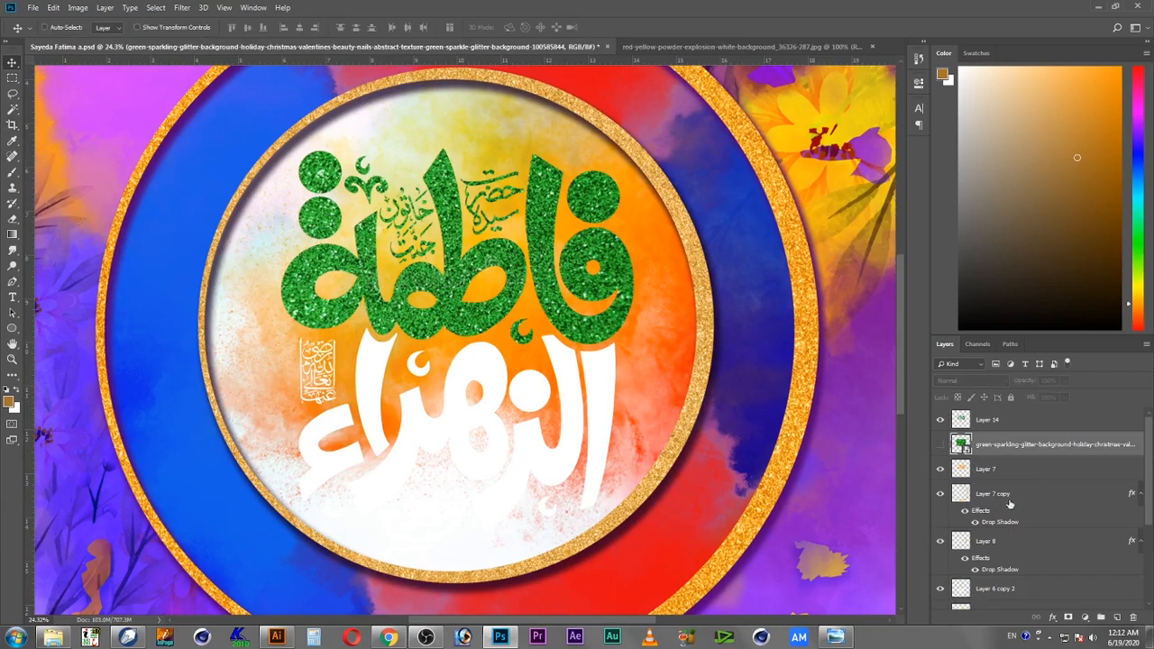
pyautogui.click(941, 444)
pyautogui.moveTo(586, 259); pyautogui.dragTo(591, 410)
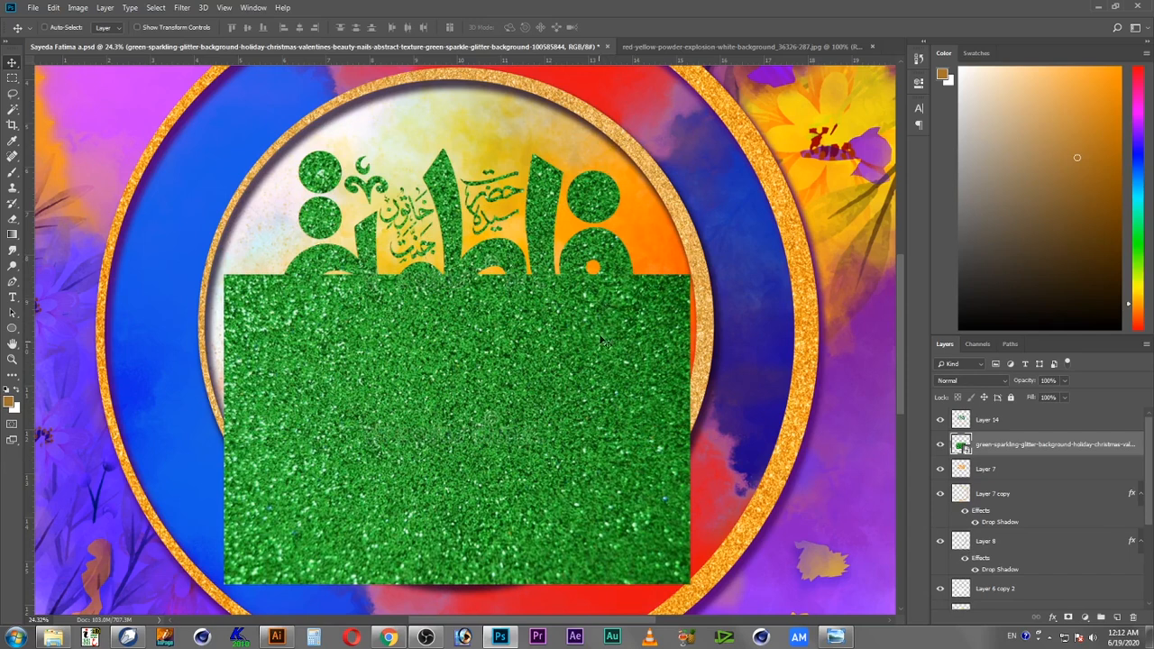
# Step: Copy the glitter inside the lower calligraphy's selection, paste it as a new layer, and hide the glitter image
pyautogui.rightClick(604, 377)
pyautogui.click(634, 393)
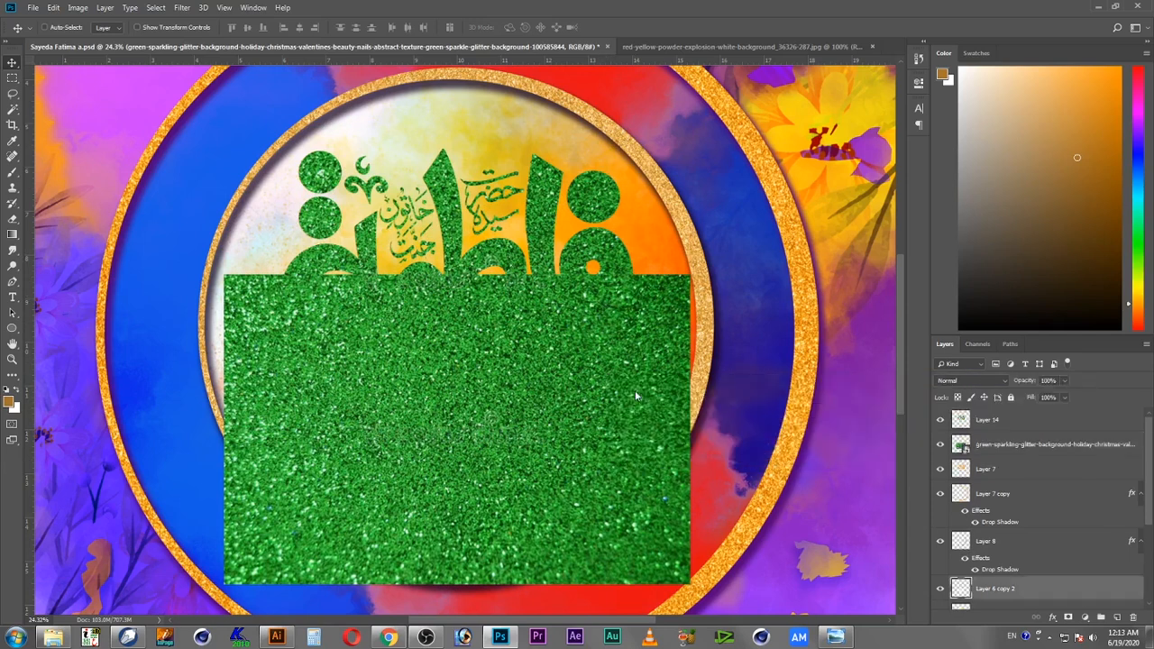
pyautogui.keyDown('ctrl'); pyautogui.click(962, 588); pyautogui.keyUp('ctrl')
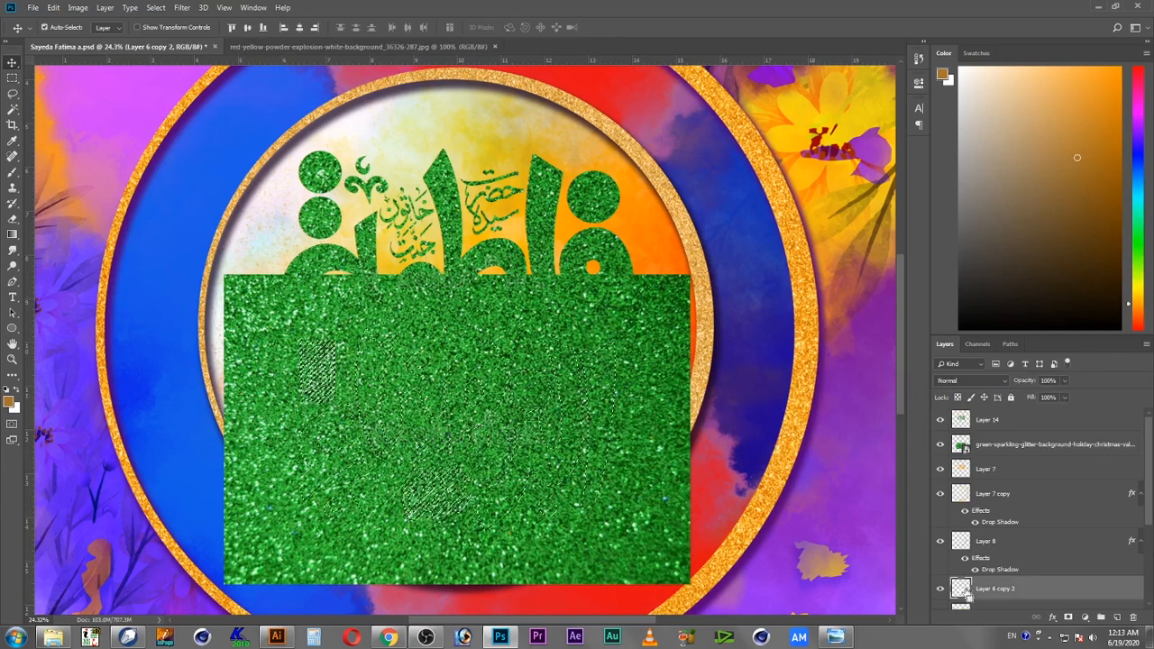
pyautogui.click(1013, 447)
pyautogui.click(53, 8)
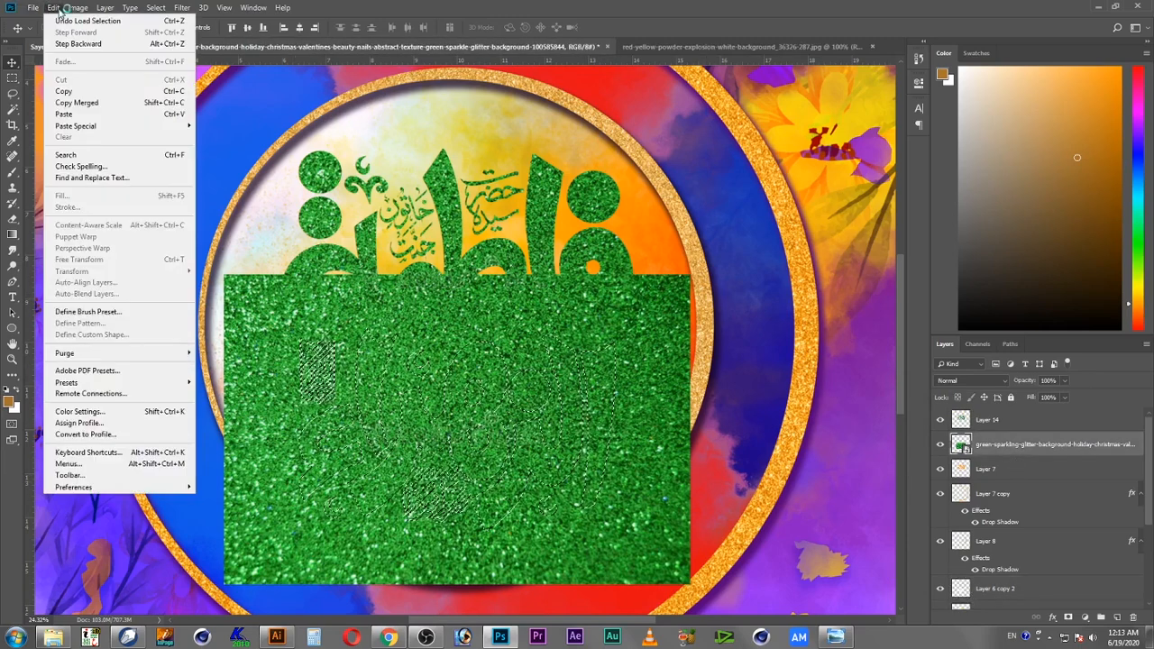
pyautogui.click(63, 92)
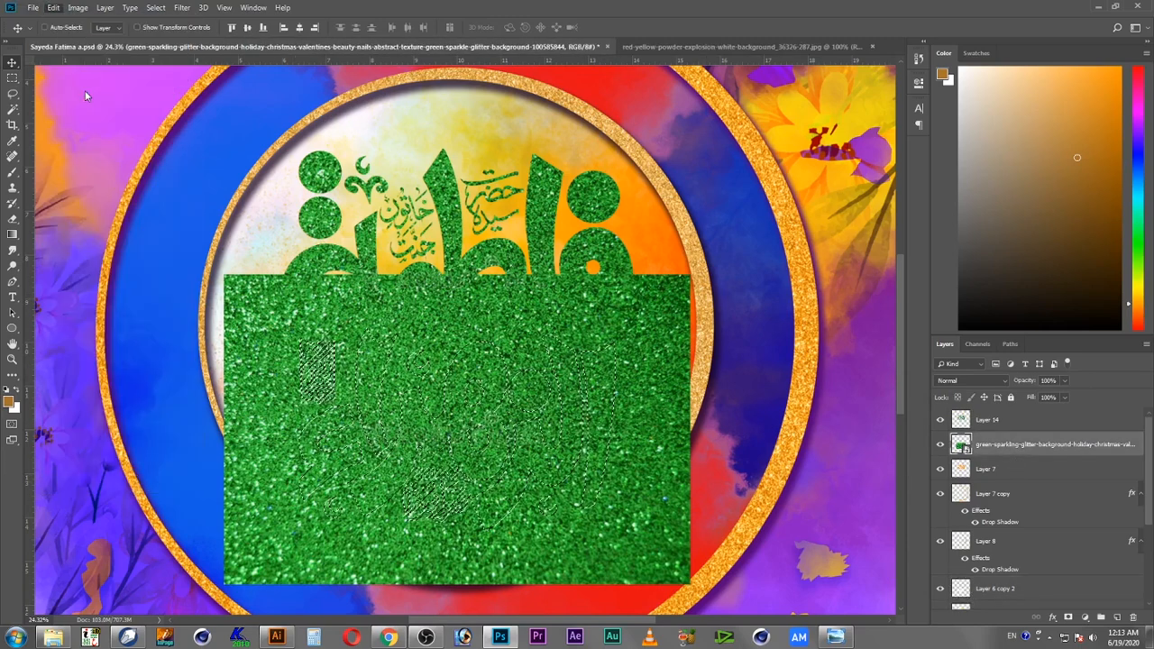
pyautogui.click(53, 7)
pyautogui.click(83, 114)
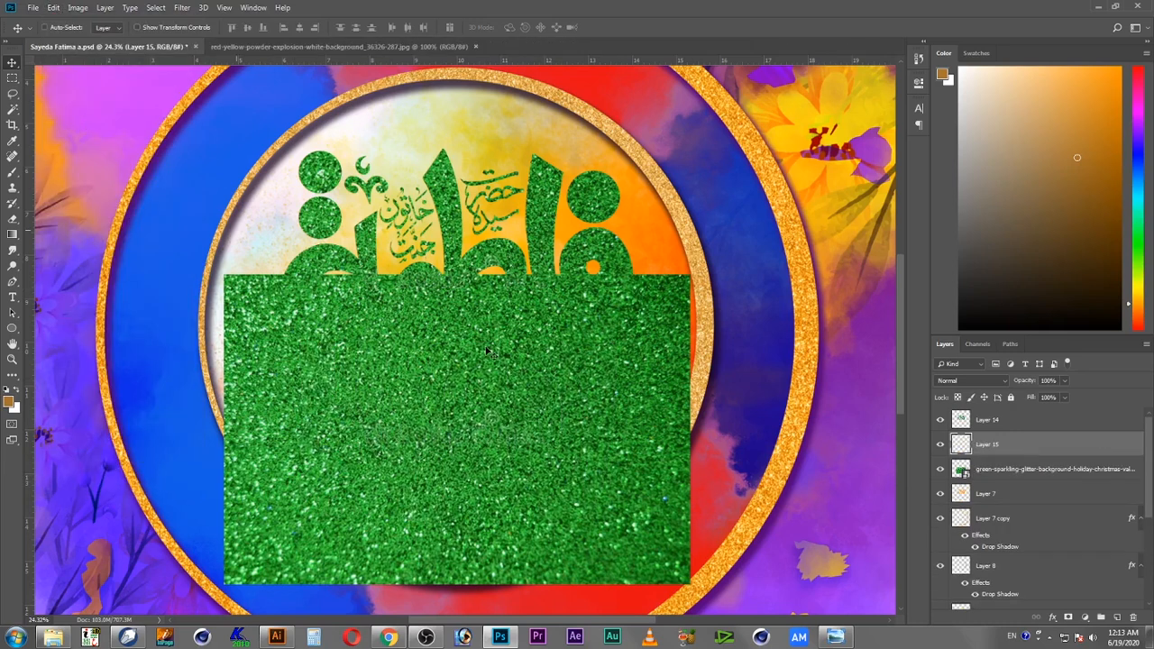
pyautogui.click(941, 469)
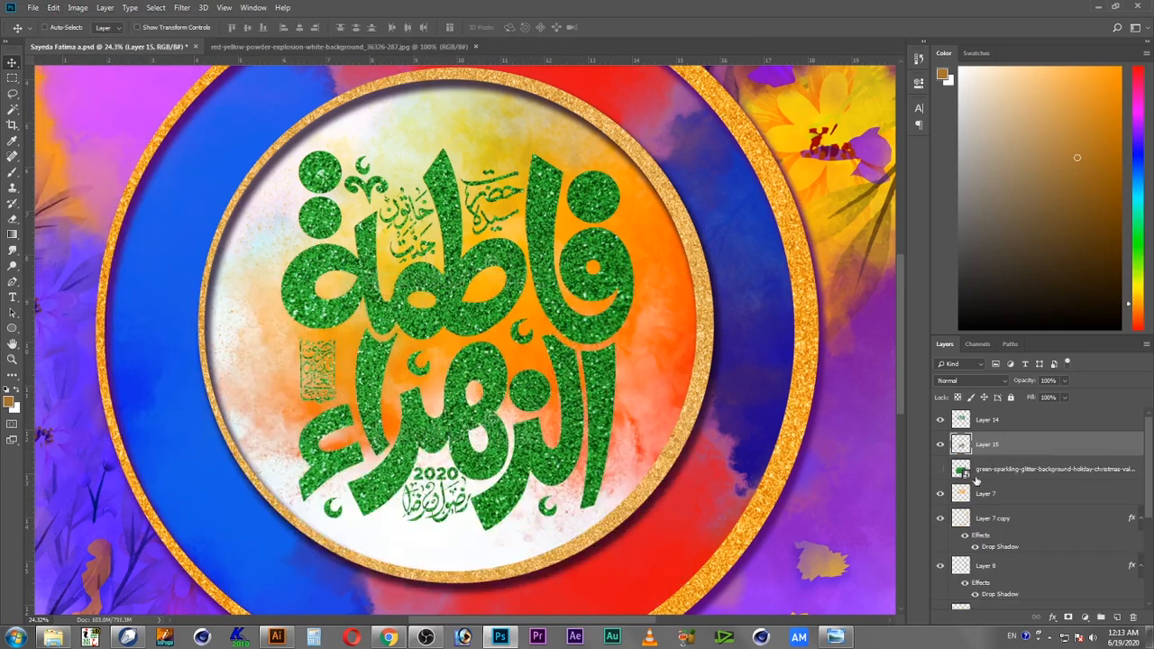
# Step: Recolor the lower calligraphy's glitter layer to purple with Hue/Saturation, setting hue to +142
pyautogui.rightClick(549, 464)
pyautogui.click(575, 469)
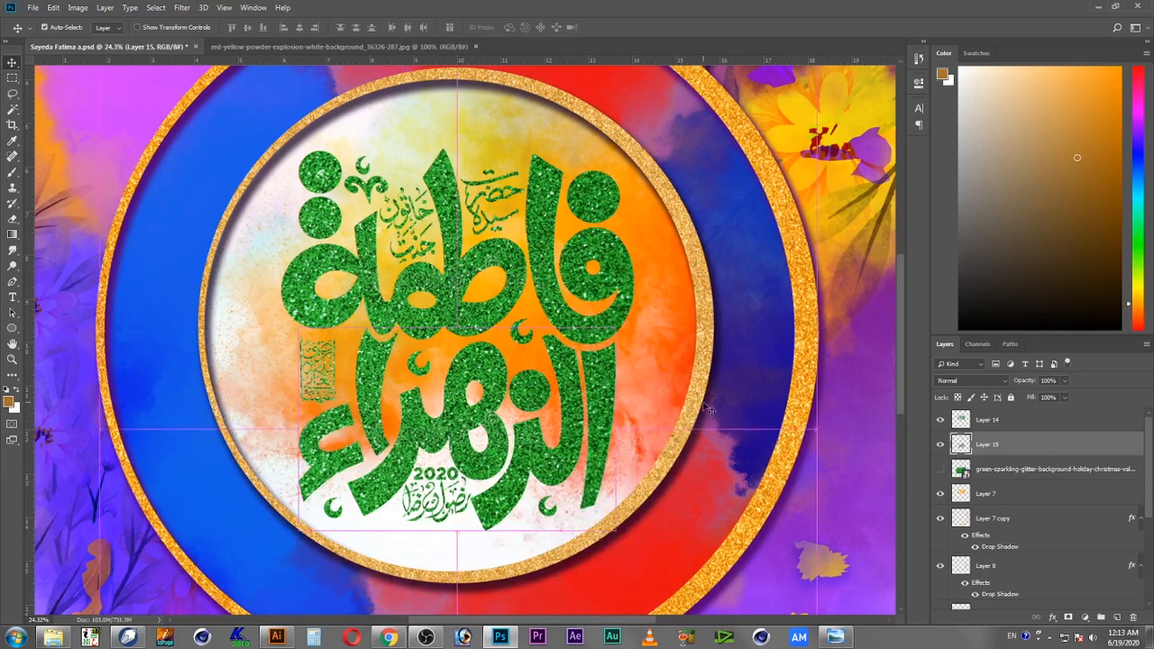
pyautogui.hotkey('ctrl', 'u')
pyautogui.moveTo(635, 215); pyautogui.dragTo(684, 215)
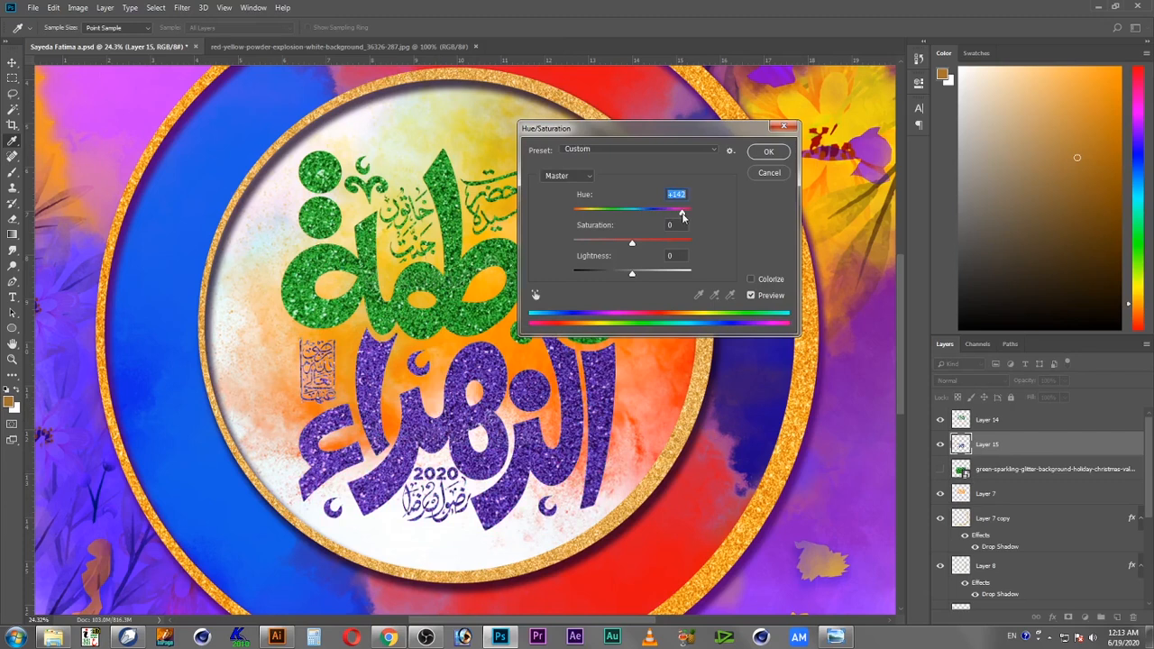
pyautogui.click(773, 153)
# Step: Open the upper calligraphy layer's layer style and add a Stroke colored yellow ffde00
pyautogui.rightClick(589, 323)
pyautogui.click(600, 330)
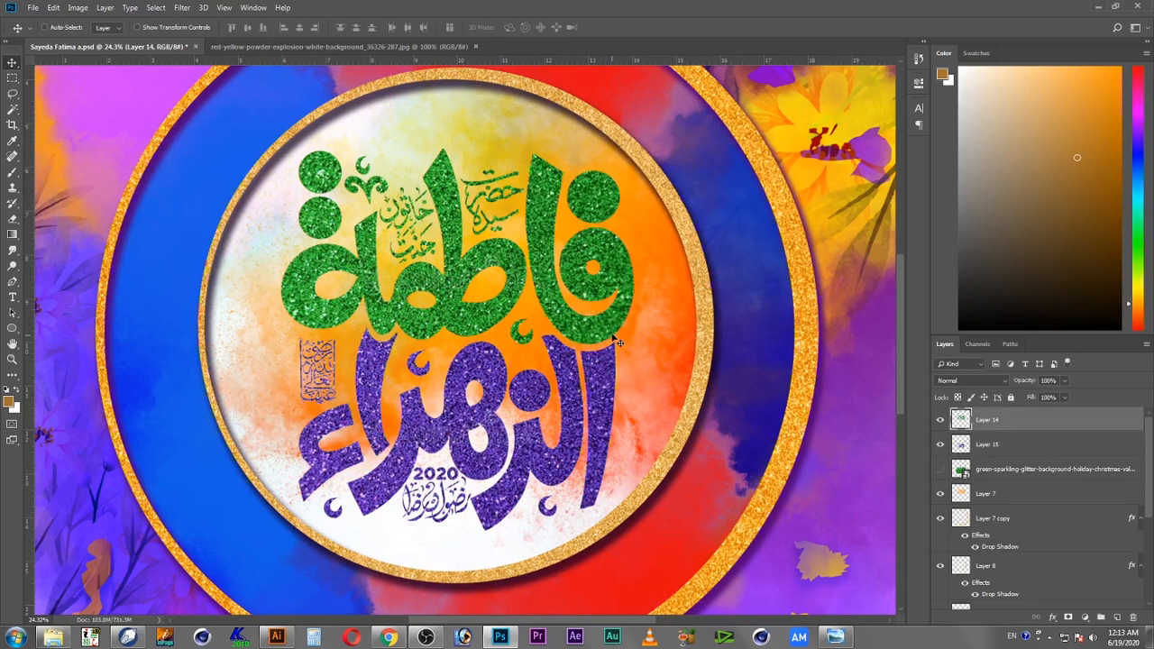
pyautogui.doubleClick(1099, 428)
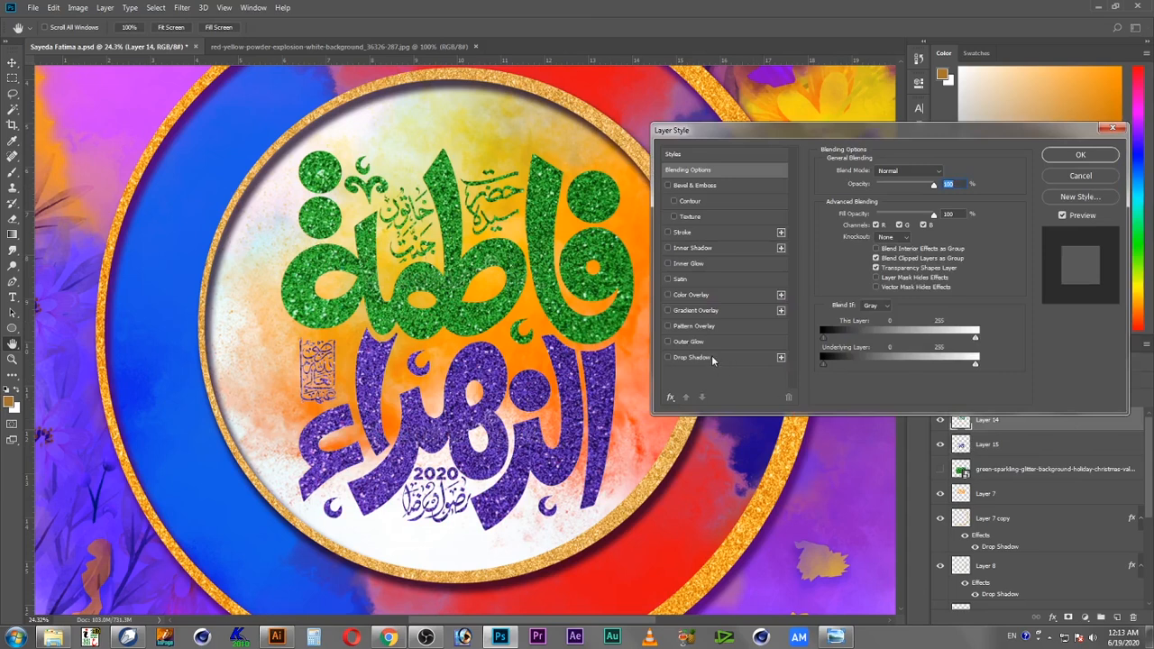
pyautogui.click(683, 233)
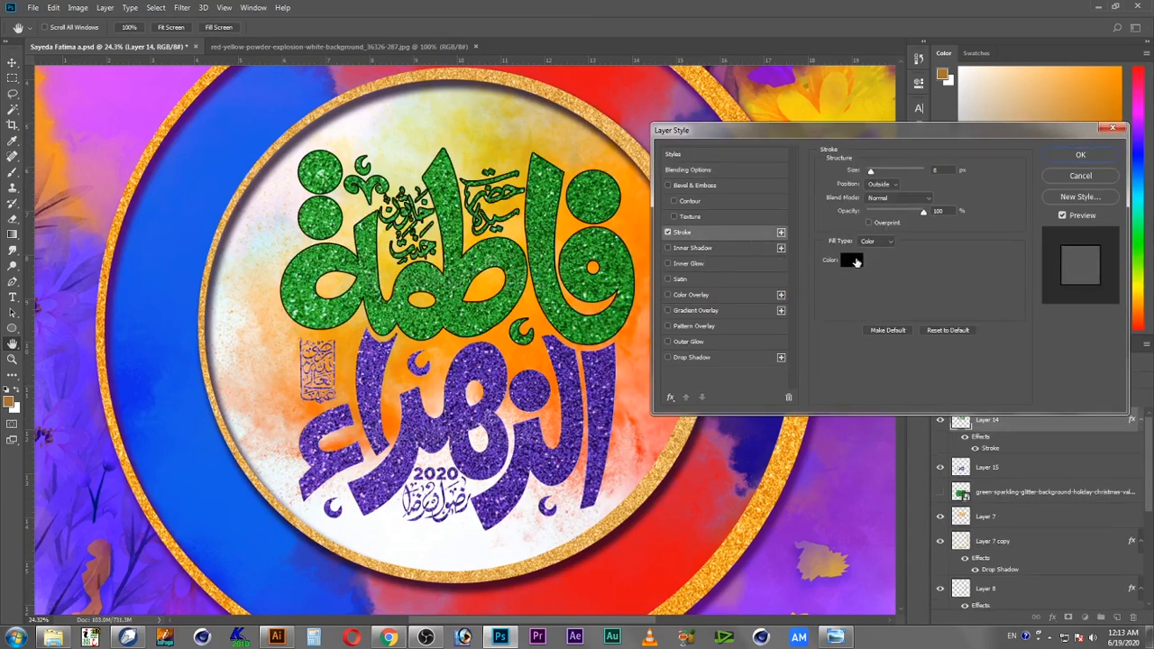
pyautogui.click(852, 261)
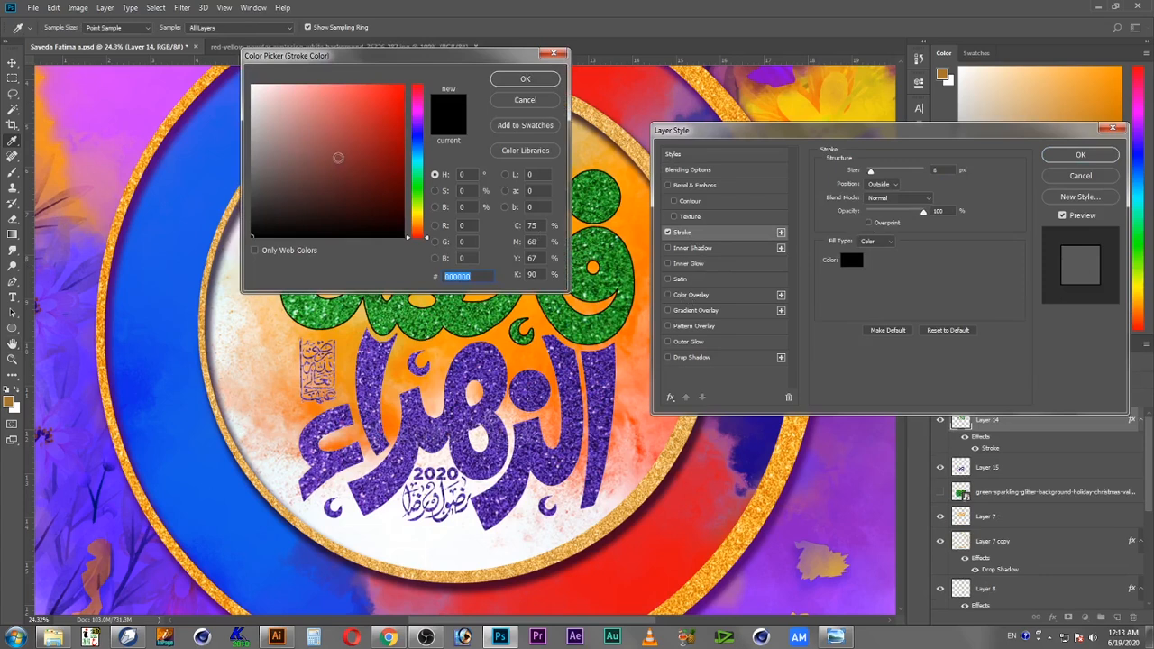
pyautogui.moveTo(340, 157); pyautogui.dragTo(253, 85)
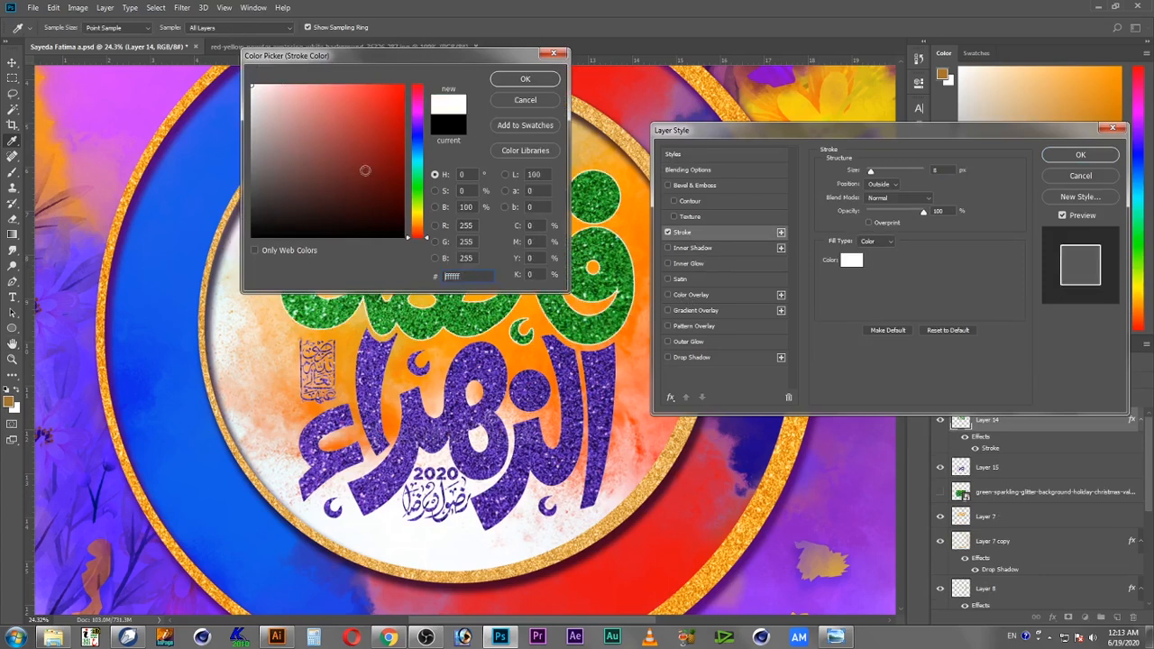
pyautogui.click(420, 215)
pyautogui.moveTo(385, 158); pyautogui.dragTo(418, 57)
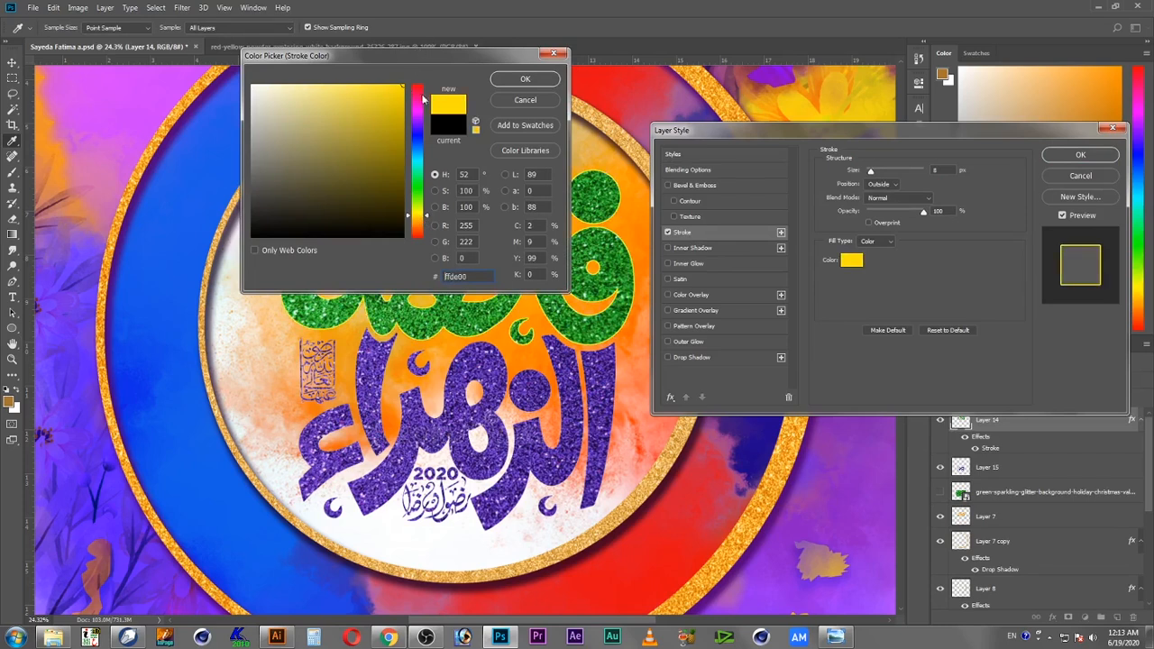
pyautogui.click(525, 79)
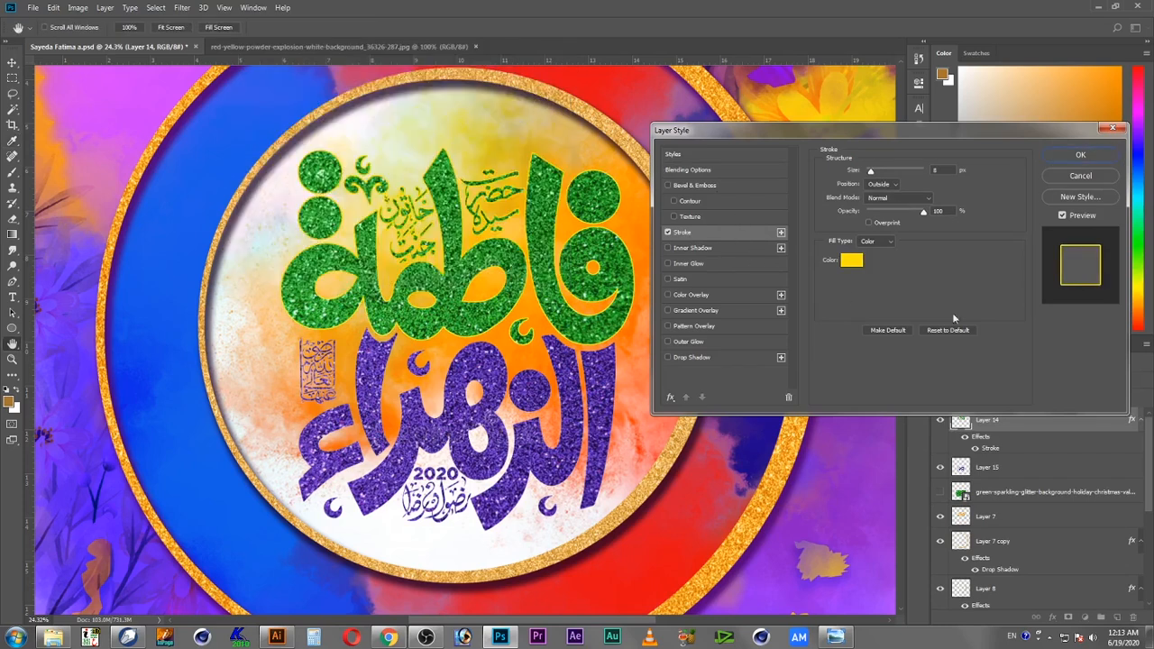
# Step: Keep the stroke position Outside and increase the stroke size to about 10 px
pyautogui.click(886, 184)
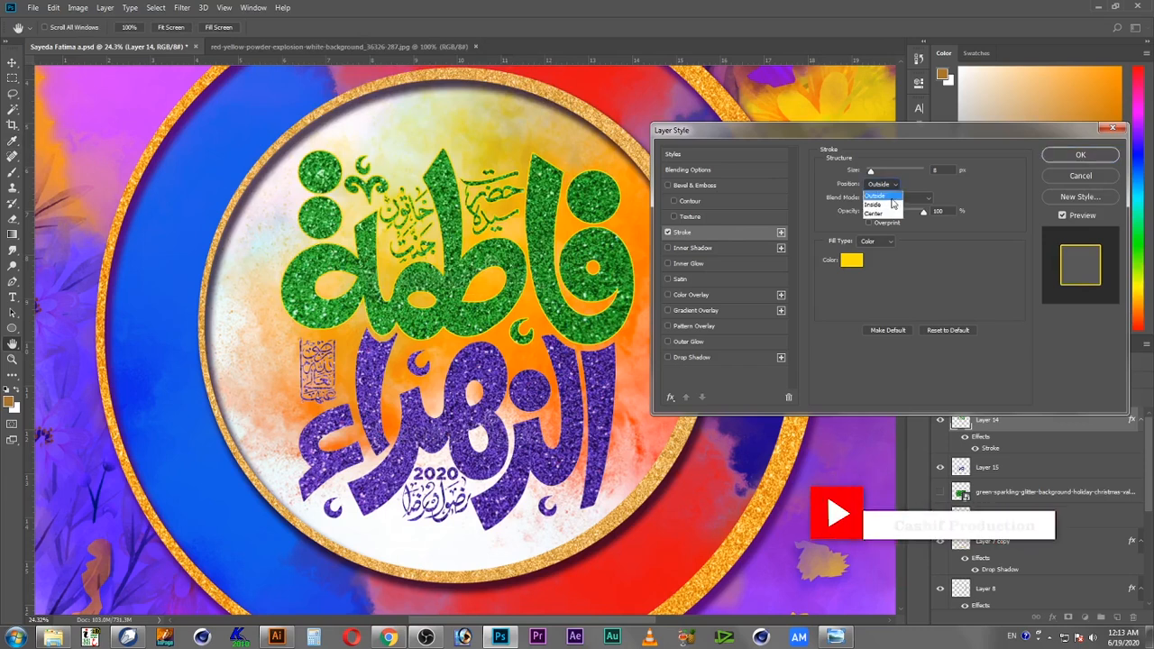
pyautogui.click(876, 196)
pyautogui.moveTo(871, 171); pyautogui.dragTo(873, 171)
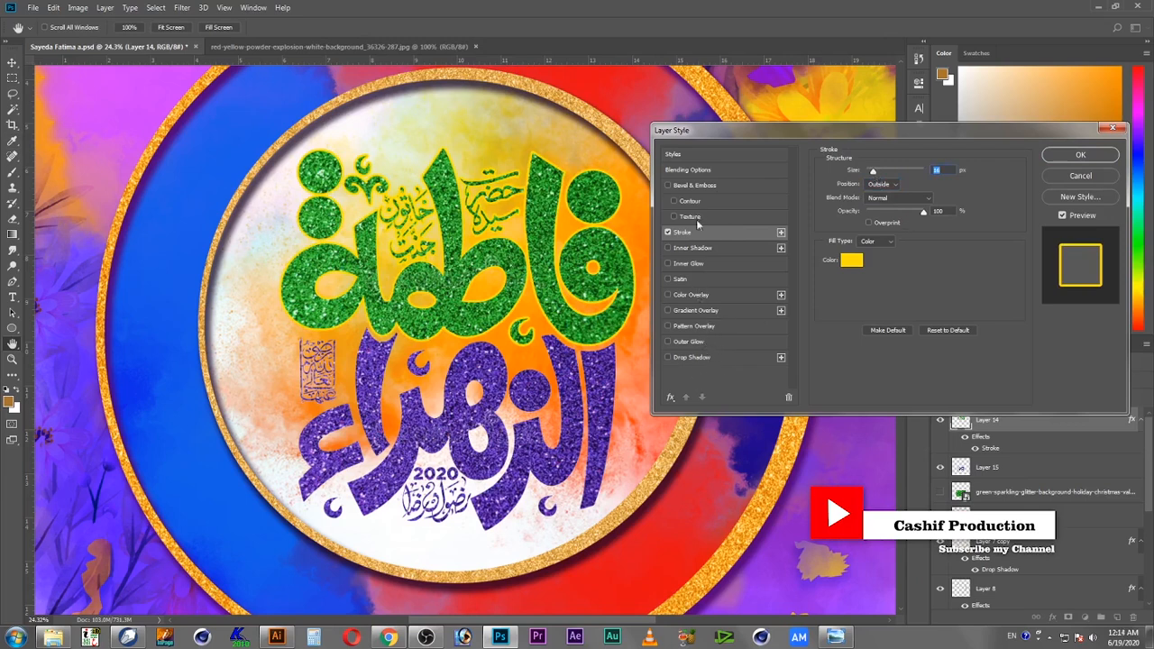
# Step: Add an Inner Glow to the upper calligraphy and set its blend mode to Normal
pyautogui.click(689, 263)
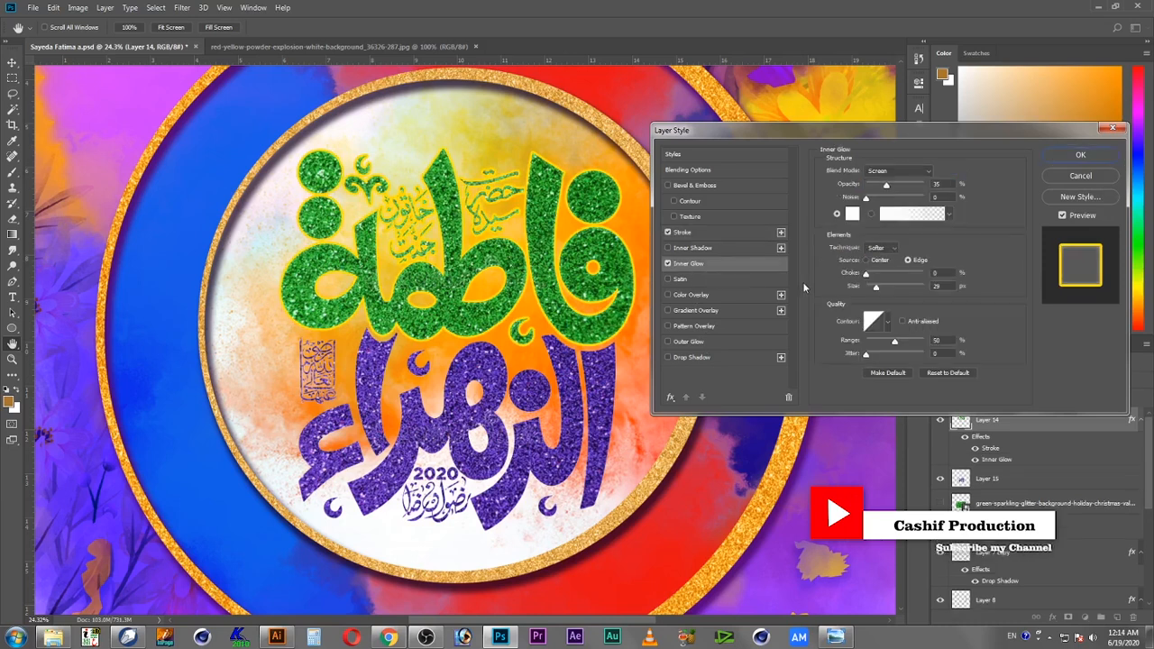
pyautogui.click(895, 170)
pyautogui.click(894, 170)
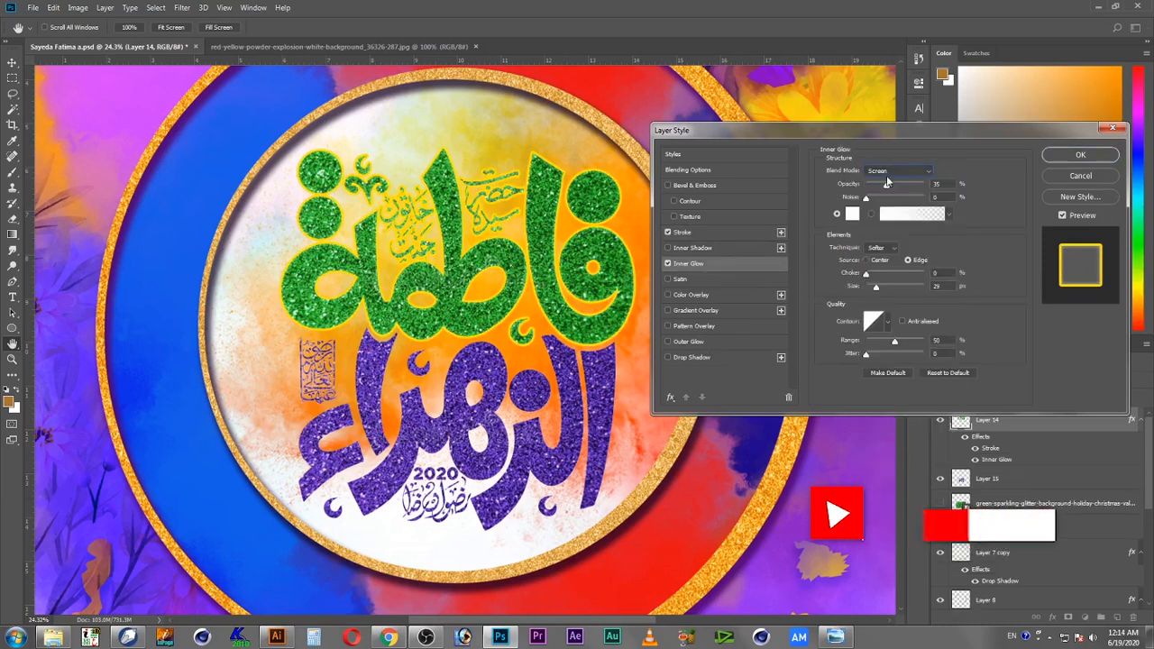
pyautogui.click(895, 170)
pyautogui.click(888, 185)
# Step: Set the inner glow color to dark green 004a05
pyautogui.click(852, 214)
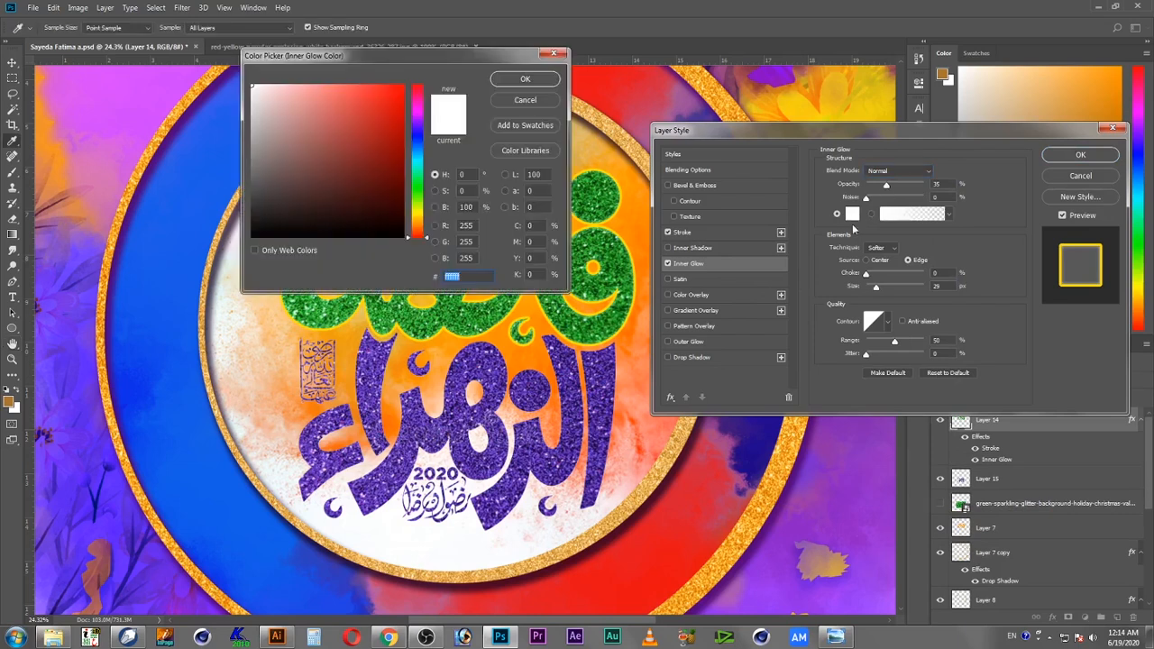
pyautogui.click(417, 184)
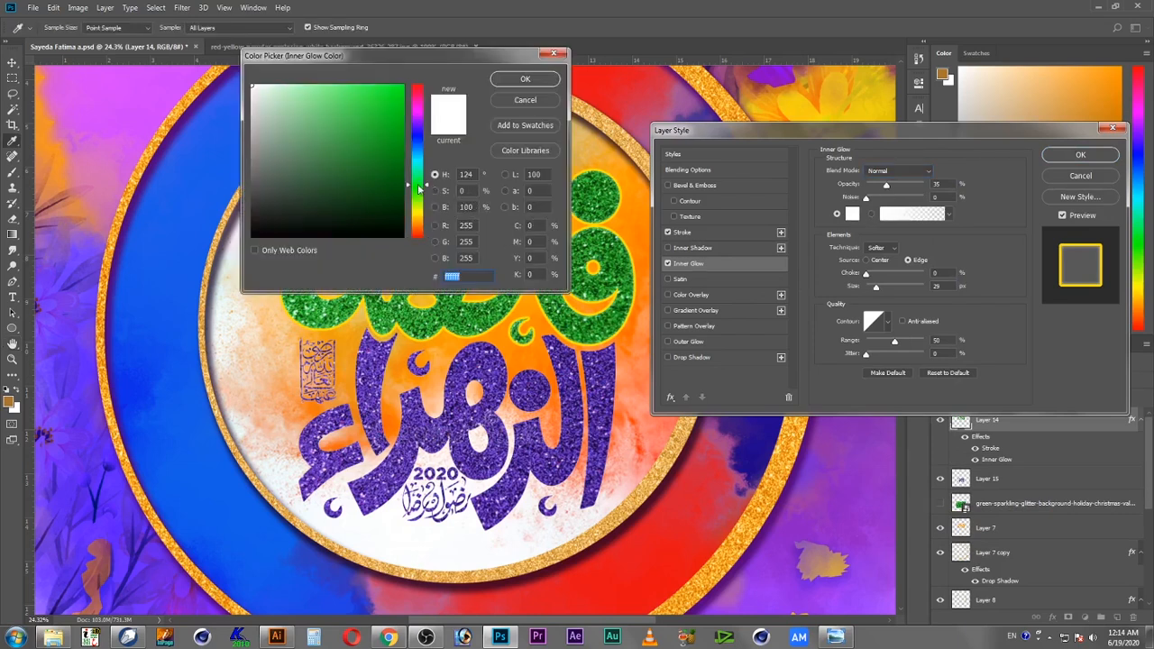
pyautogui.click(382, 179)
pyautogui.moveTo(382, 179); pyautogui.dragTo(426, 192)
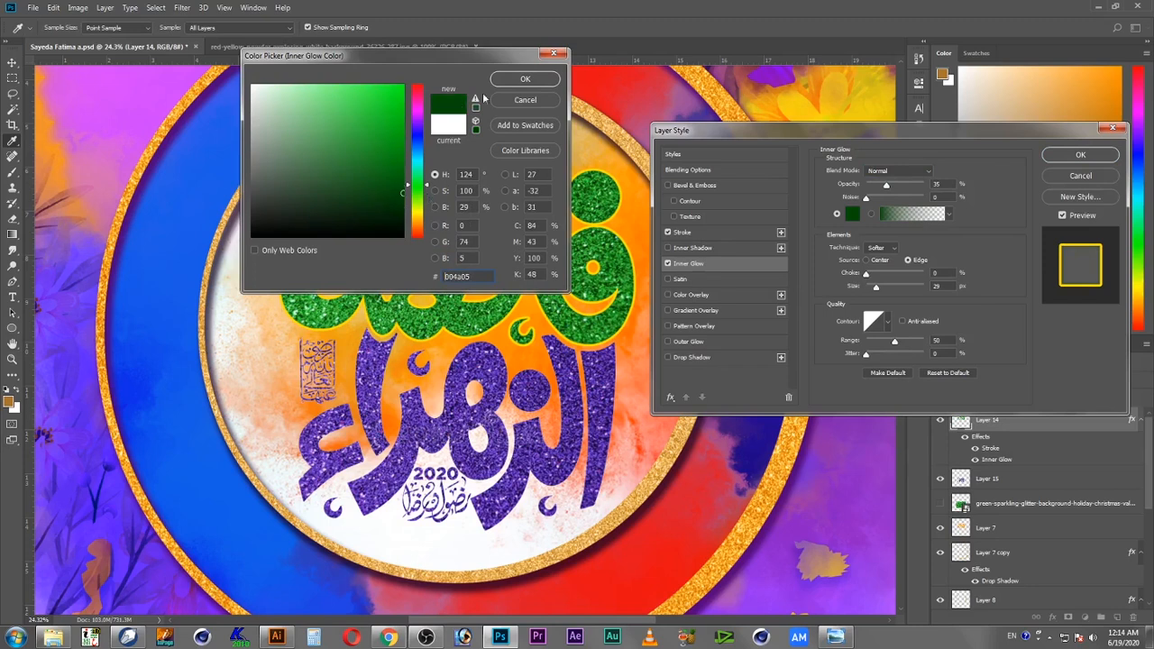
pyautogui.click(521, 80)
# Step: Set the inner glow opacity to 100%, choke to 15% and size to 90 px
pyautogui.moveTo(888, 185); pyautogui.dragTo(993, 191)
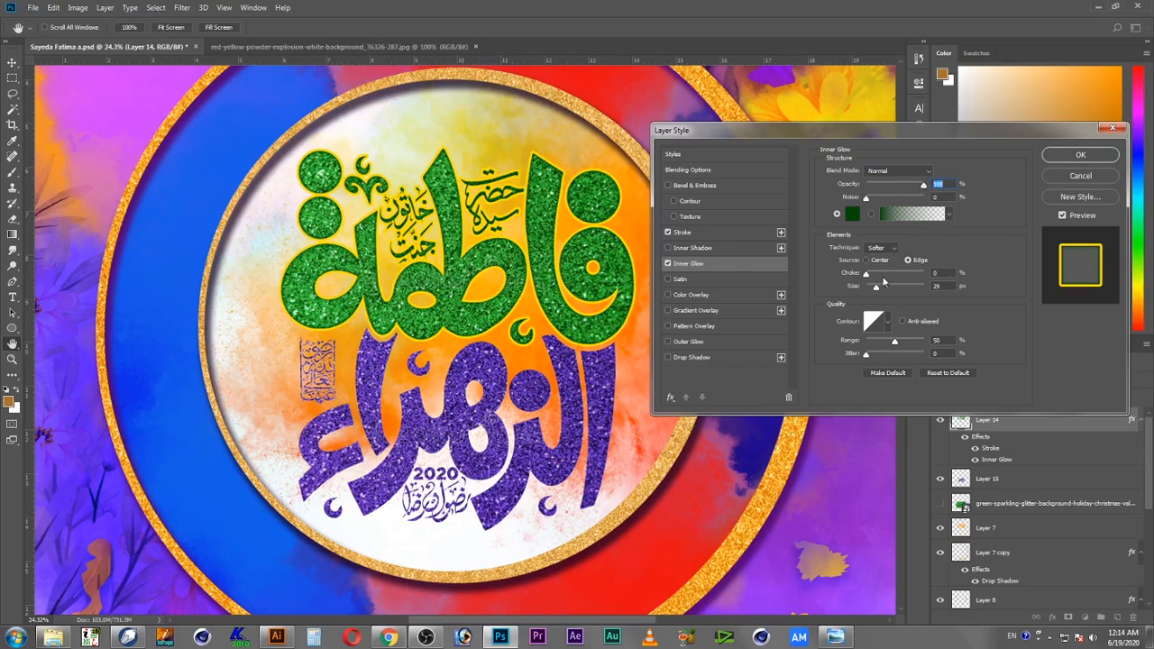
pyautogui.moveTo(879, 290)
pyautogui.mouseDown()
pyautogui.moveTo(872, 276)
pyautogui.moveTo(883, 277)
pyautogui.mouseUp()
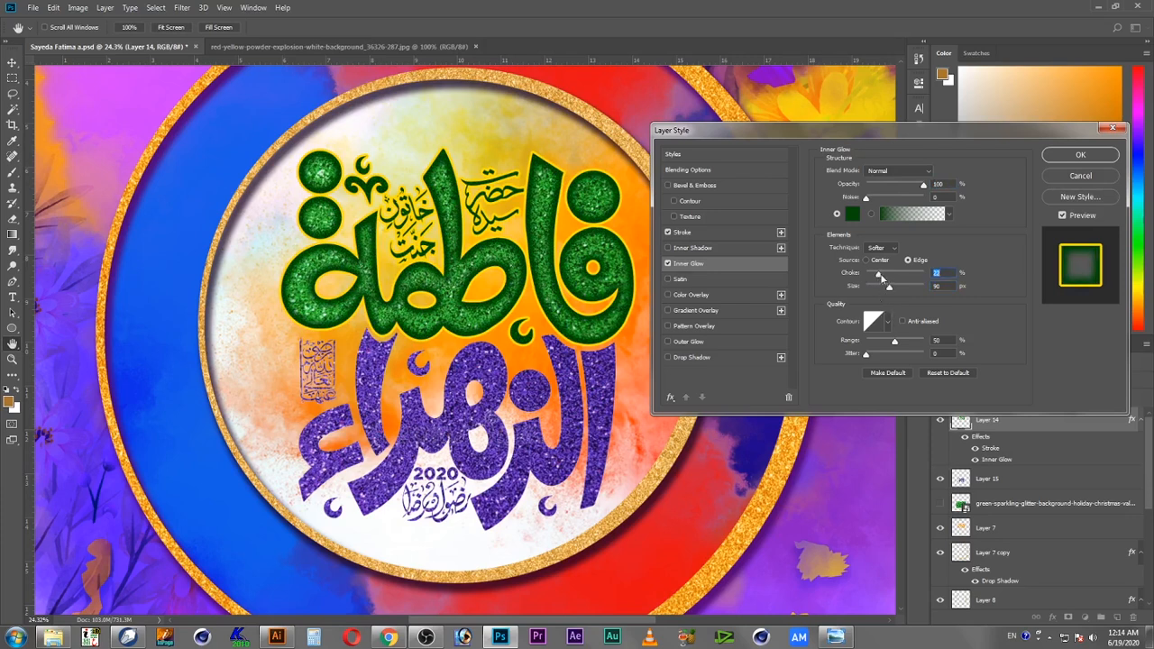
pyautogui.moveTo(879, 279); pyautogui.dragTo(876, 278)
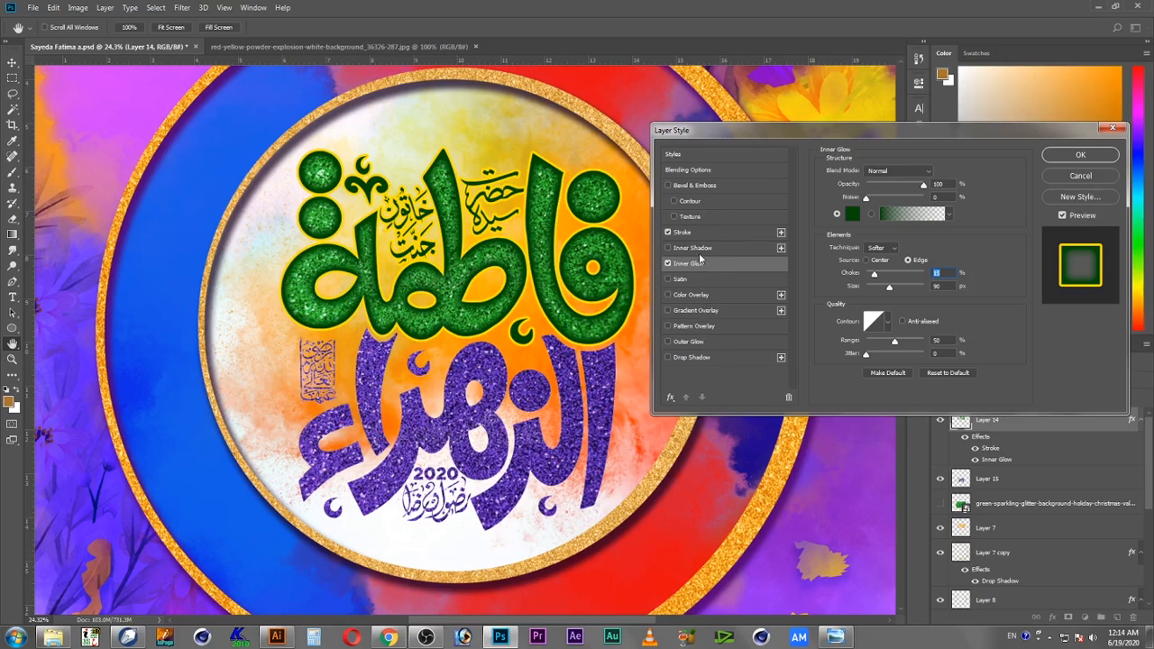
# Step: Add a drop shadow to the upper calligraphy with opacity 50%, distance 41 px, spread 17% and size 27 px
pyautogui.click(704, 359)
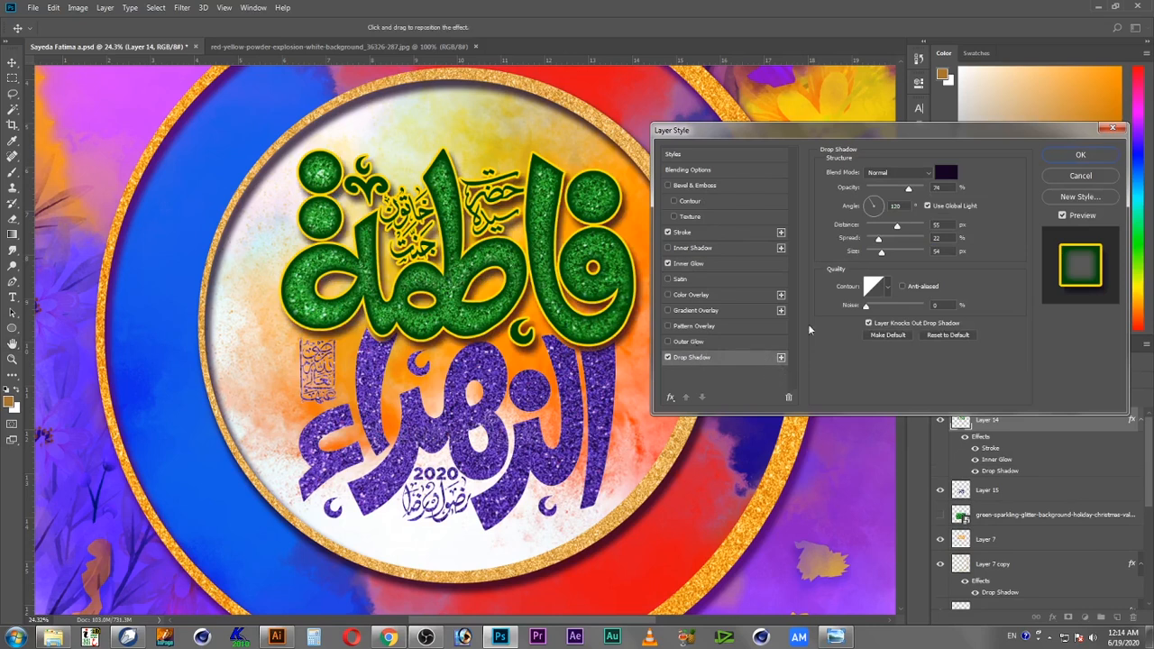
pyautogui.moveTo(898, 226); pyautogui.dragTo(886, 227)
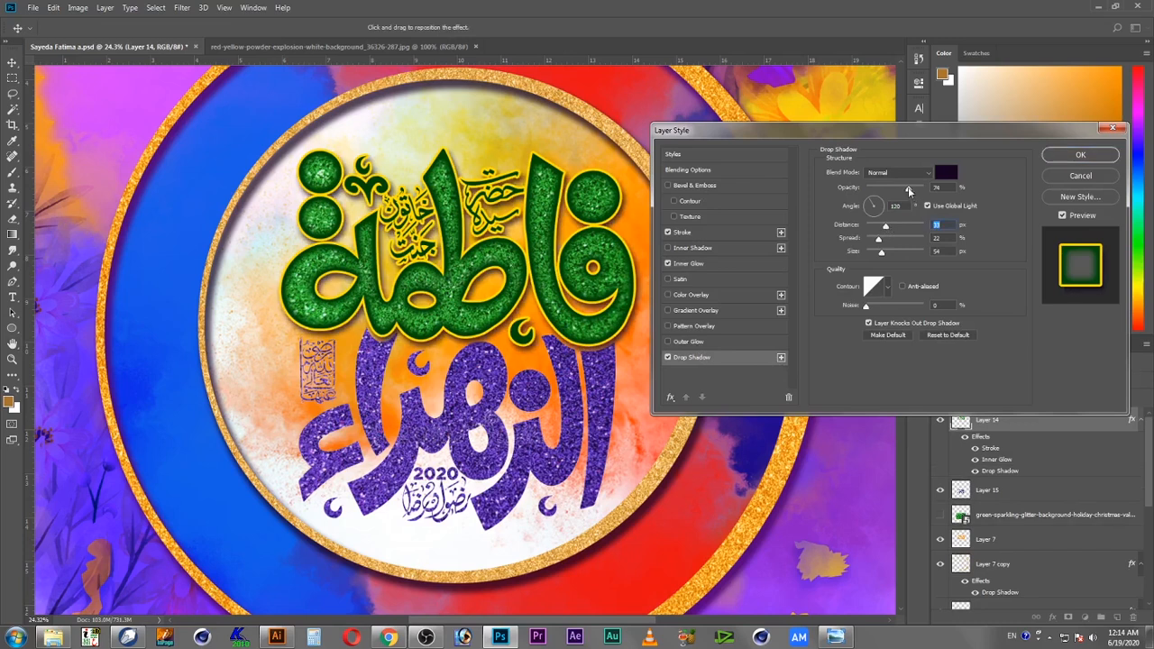
pyautogui.moveTo(883, 254)
pyautogui.mouseDown()
pyautogui.moveTo(877, 239)
pyautogui.moveTo(863, 240)
pyautogui.moveTo(893, 229)
pyautogui.moveTo(880, 240)
pyautogui.moveTo(891, 242)
pyautogui.moveTo(886, 228)
pyautogui.moveTo(877, 240)
pyautogui.mouseUp()
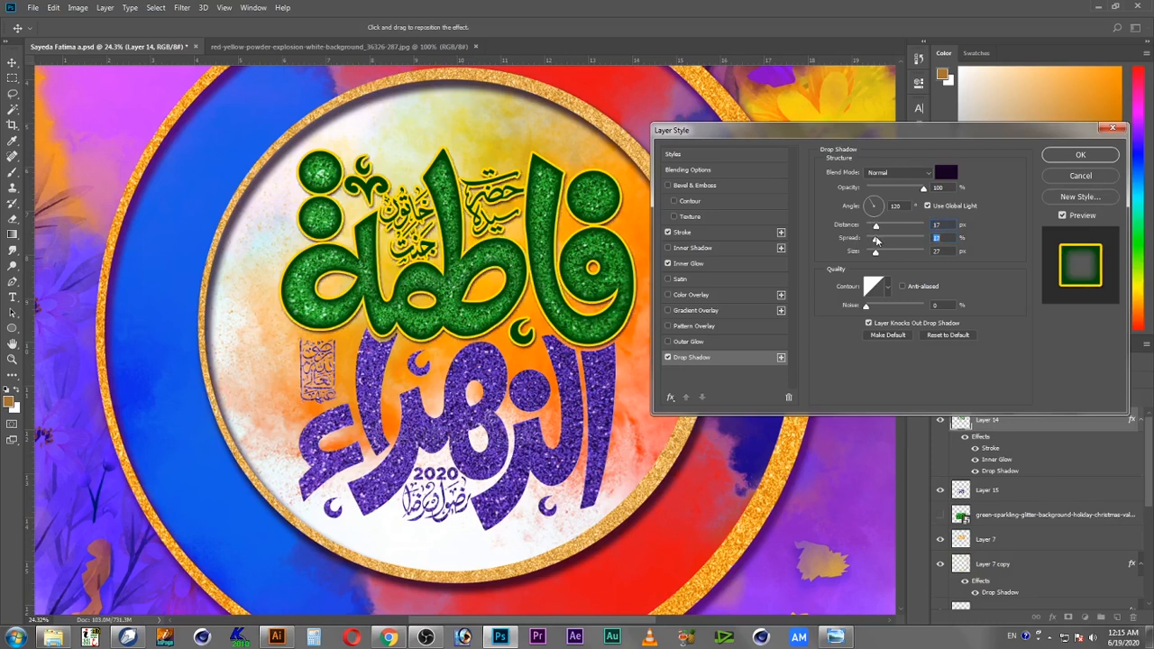
pyautogui.moveTo(924, 188); pyautogui.dragTo(900, 189)
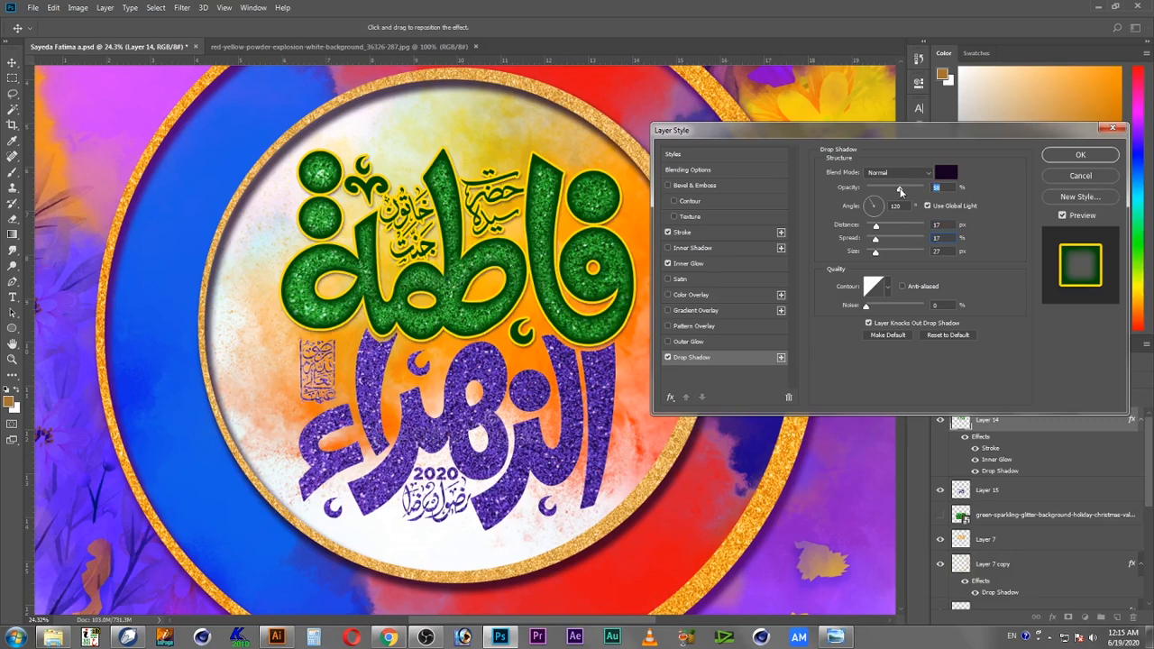
pyautogui.moveTo(877, 227); pyautogui.dragTo(891, 226)
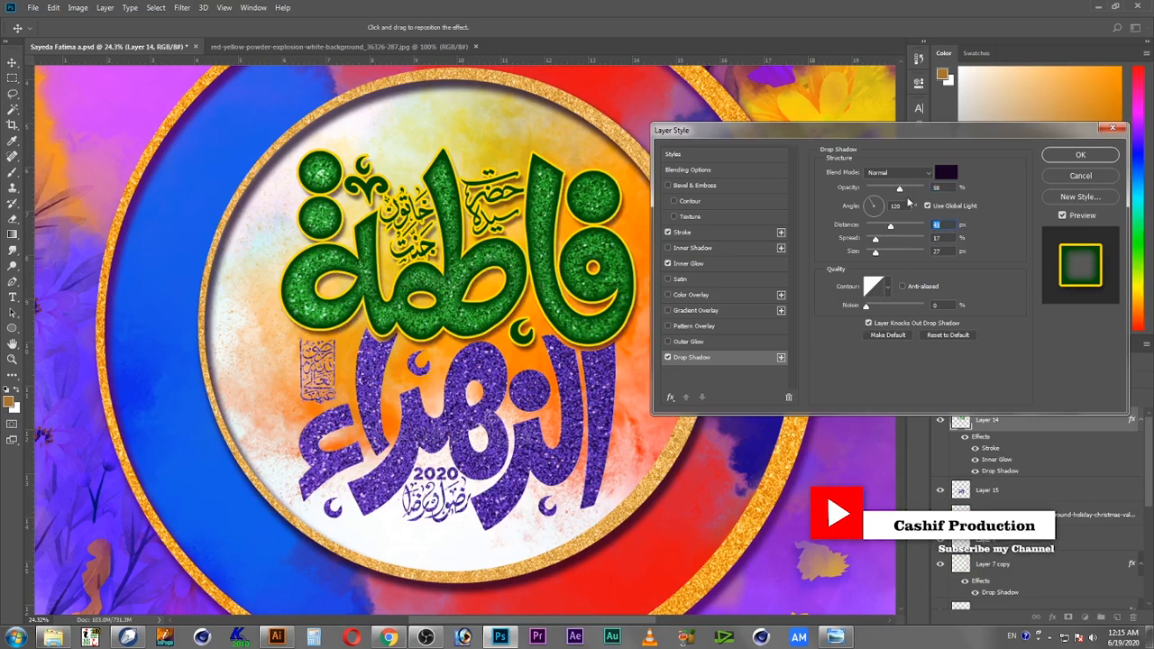
pyautogui.moveTo(901, 192); pyautogui.dragTo(896, 193)
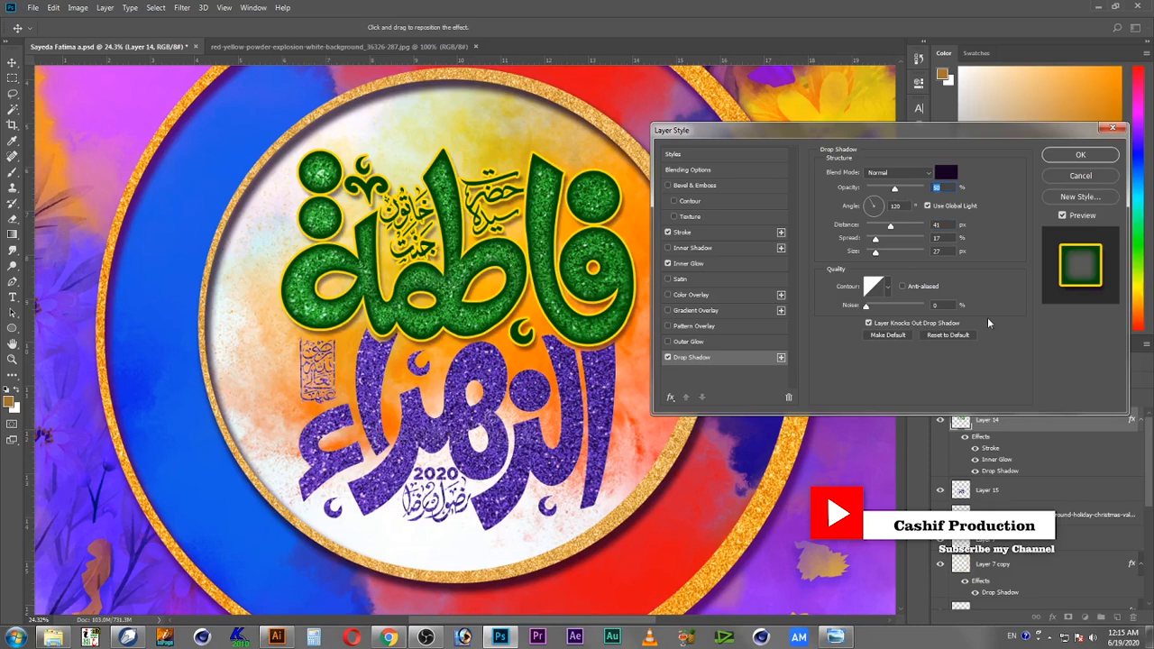
pyautogui.click(1085, 158)
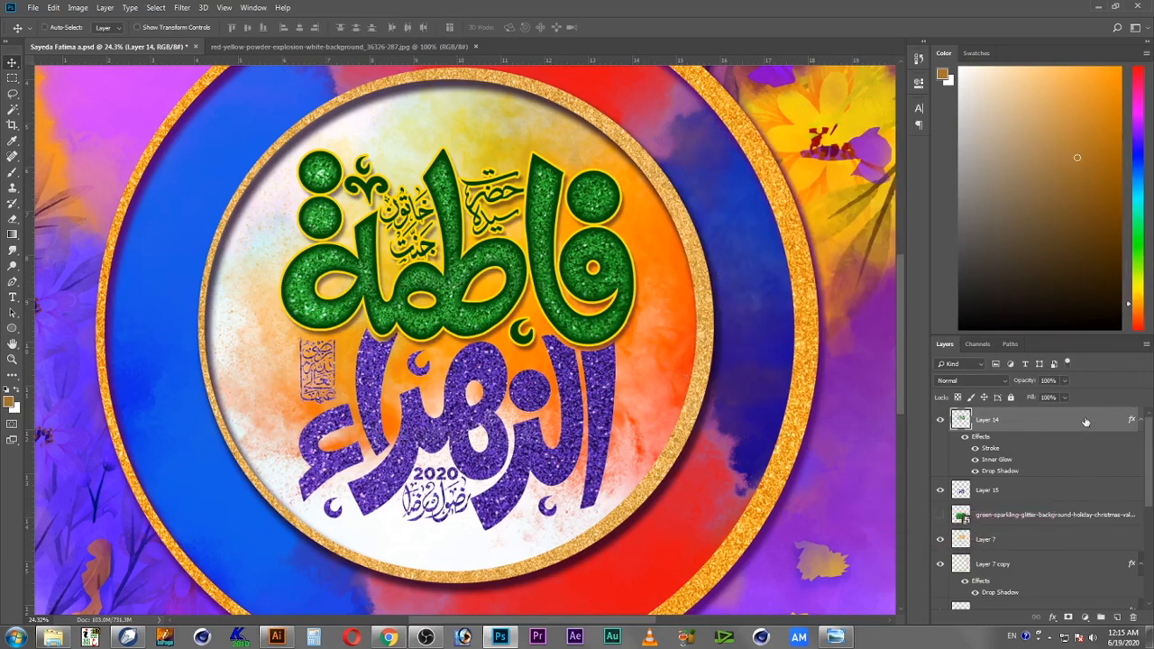
# Step: Copy the upper calligraphy's layer style and paste it onto the purple lower calligraphy layer, Layer 15
pyautogui.rightClick(1086, 422)
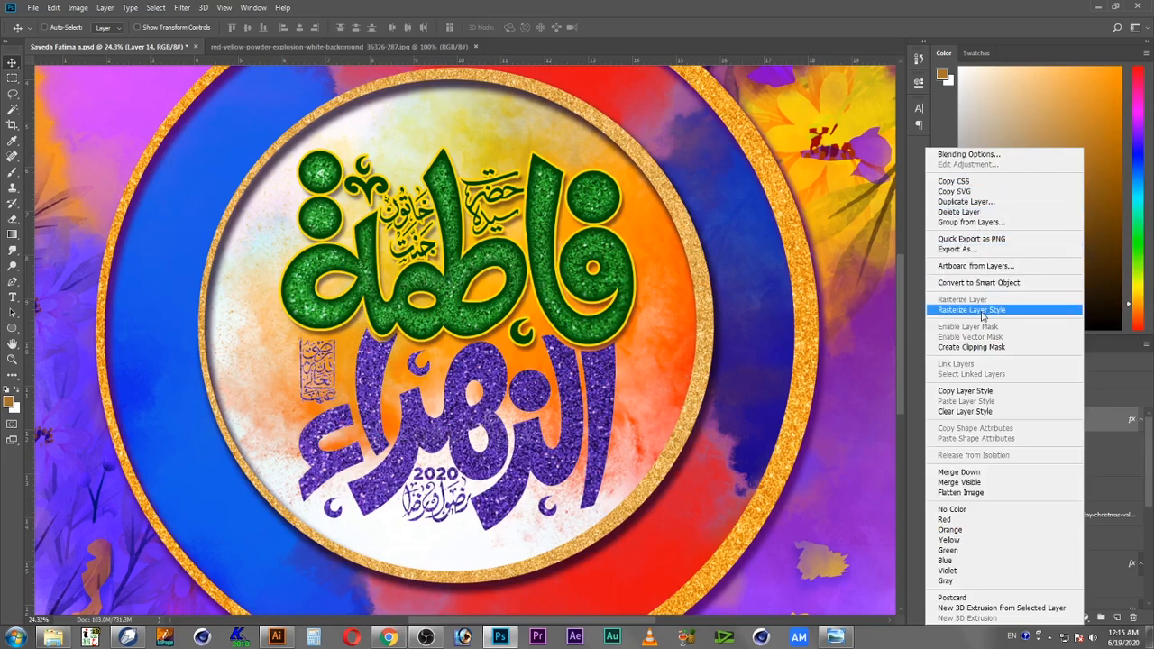
pyautogui.click(995, 397)
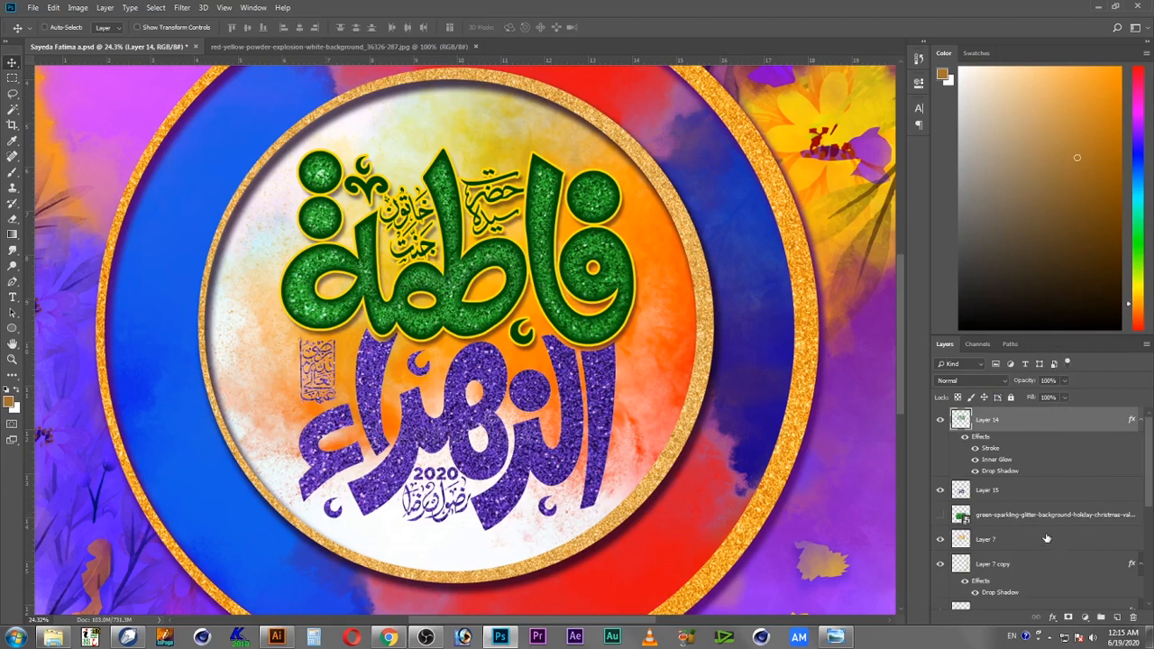
pyautogui.click(1139, 422)
pyautogui.rightClick(1079, 449)
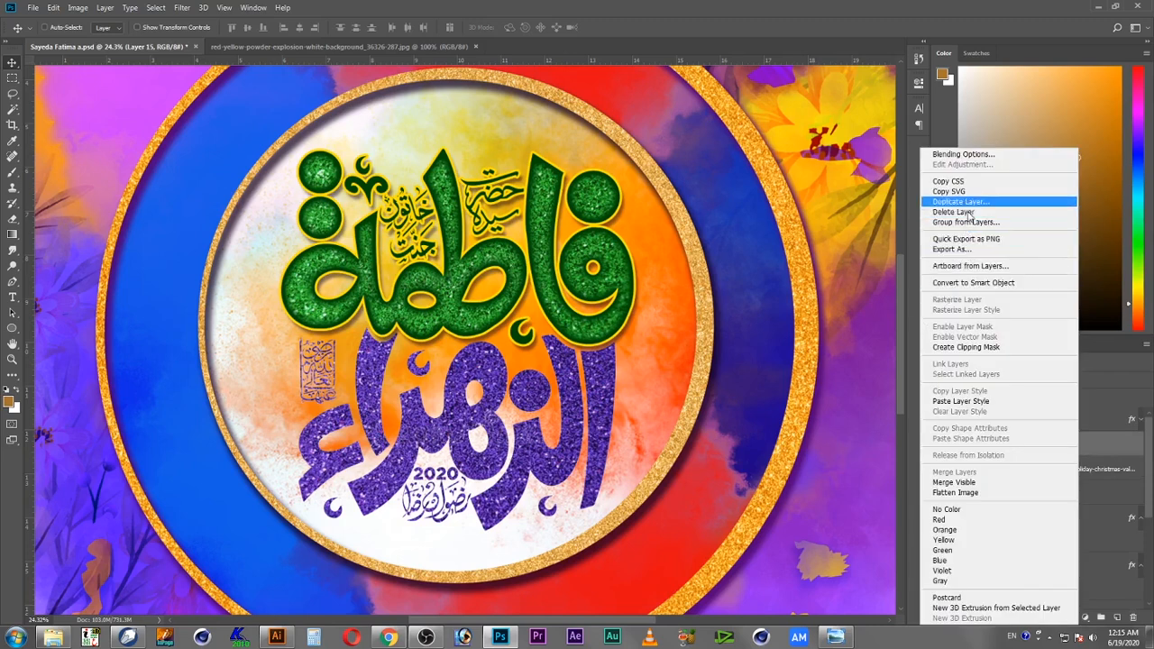
pyautogui.click(987, 403)
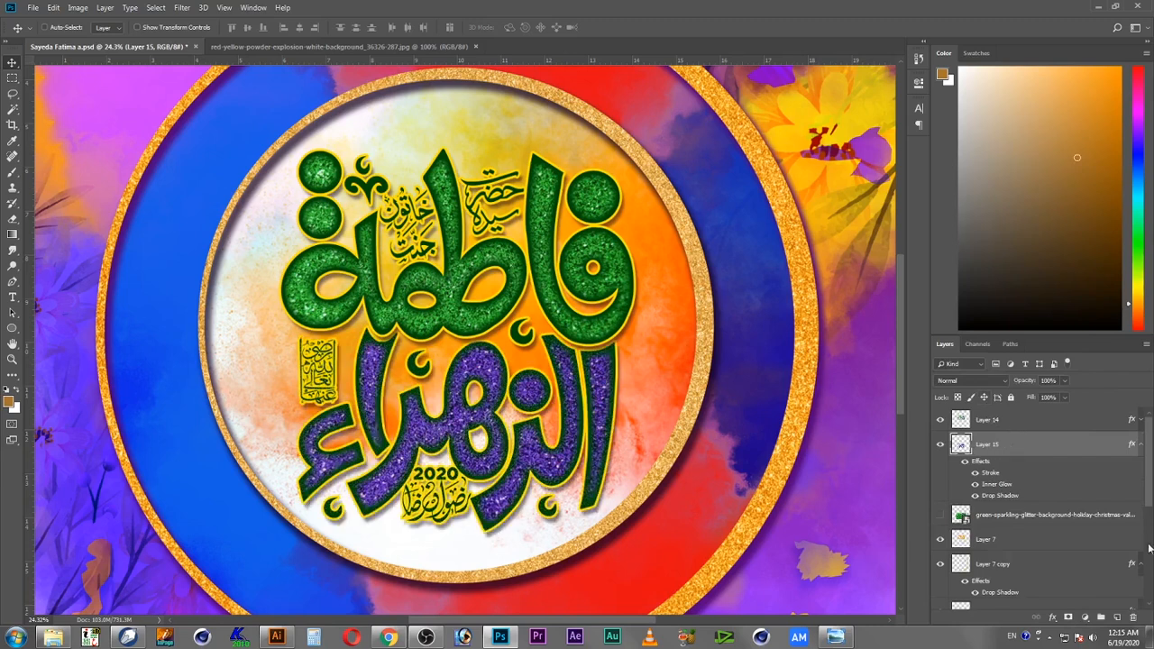
# Step: Change the lower calligraphy's inner glow color to a dark purple sampled from the purple text
pyautogui.doubleClick(1111, 445)
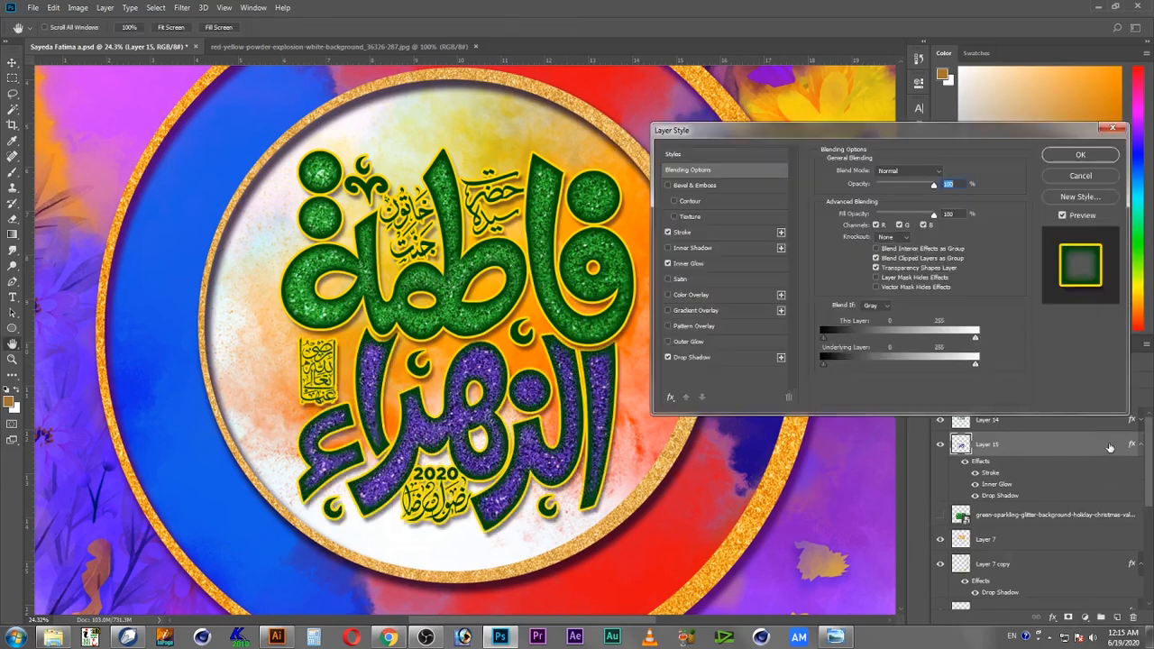
pyautogui.click(695, 358)
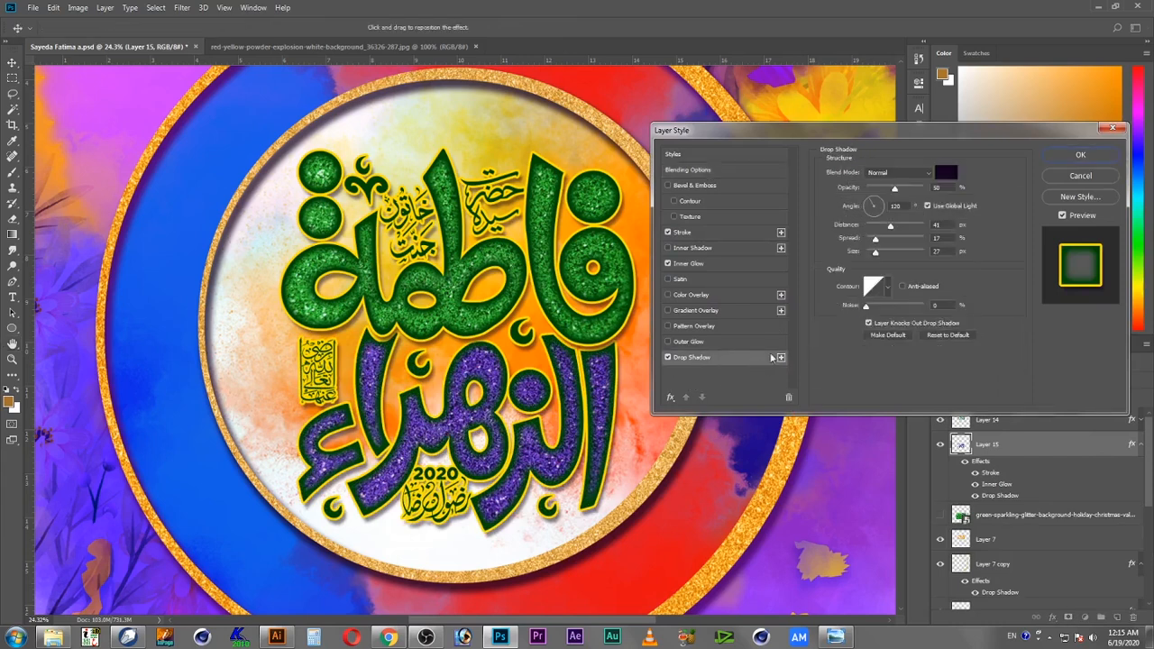
pyautogui.click(693, 264)
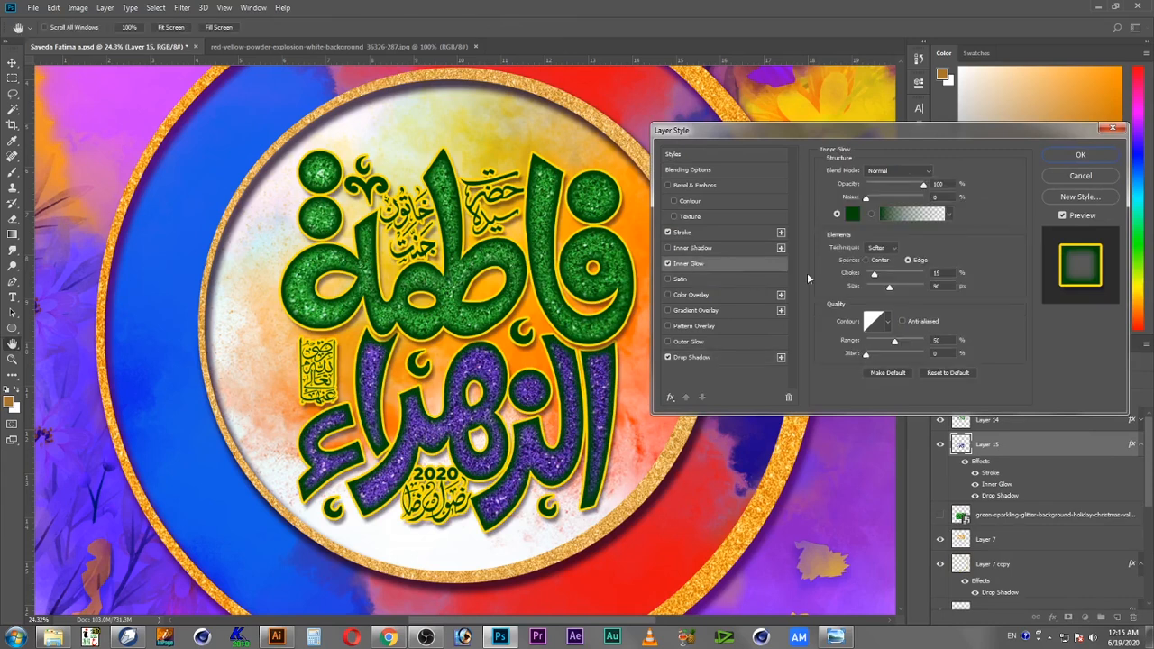
pyautogui.click(852, 214)
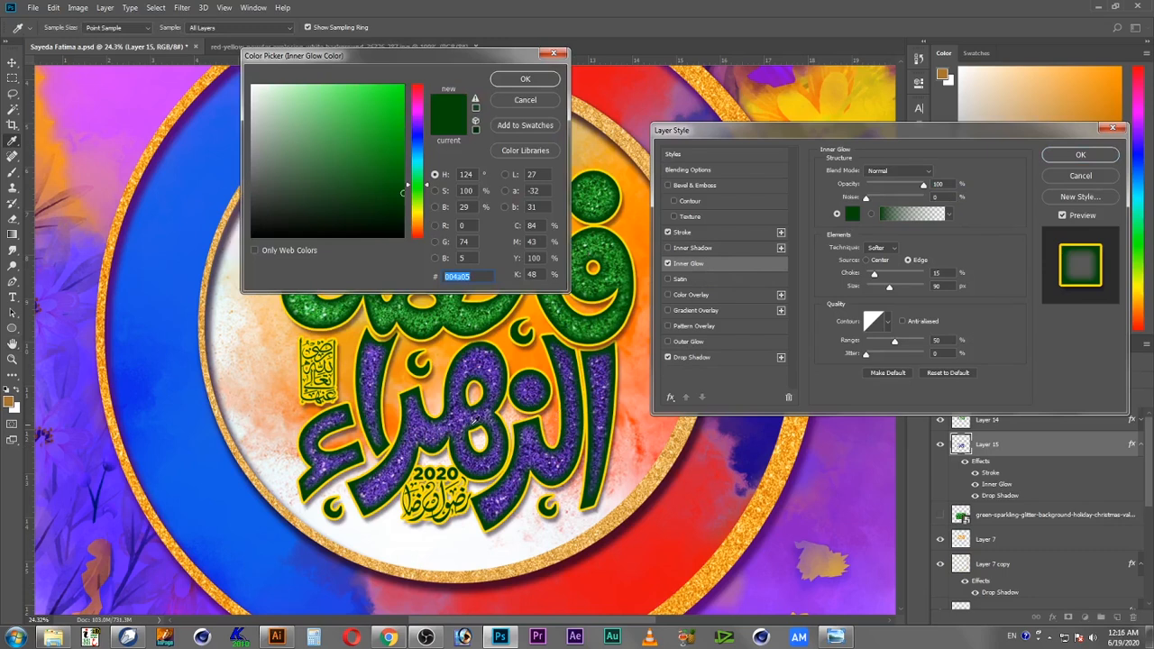
pyautogui.click(526, 407)
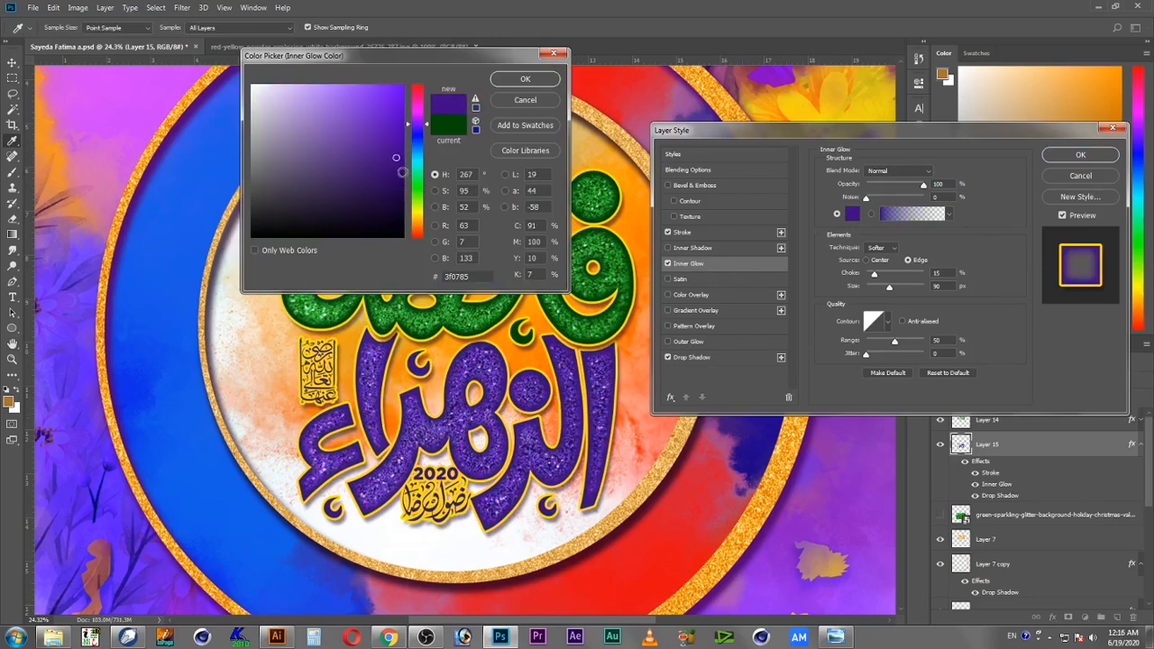
pyautogui.click(403, 179)
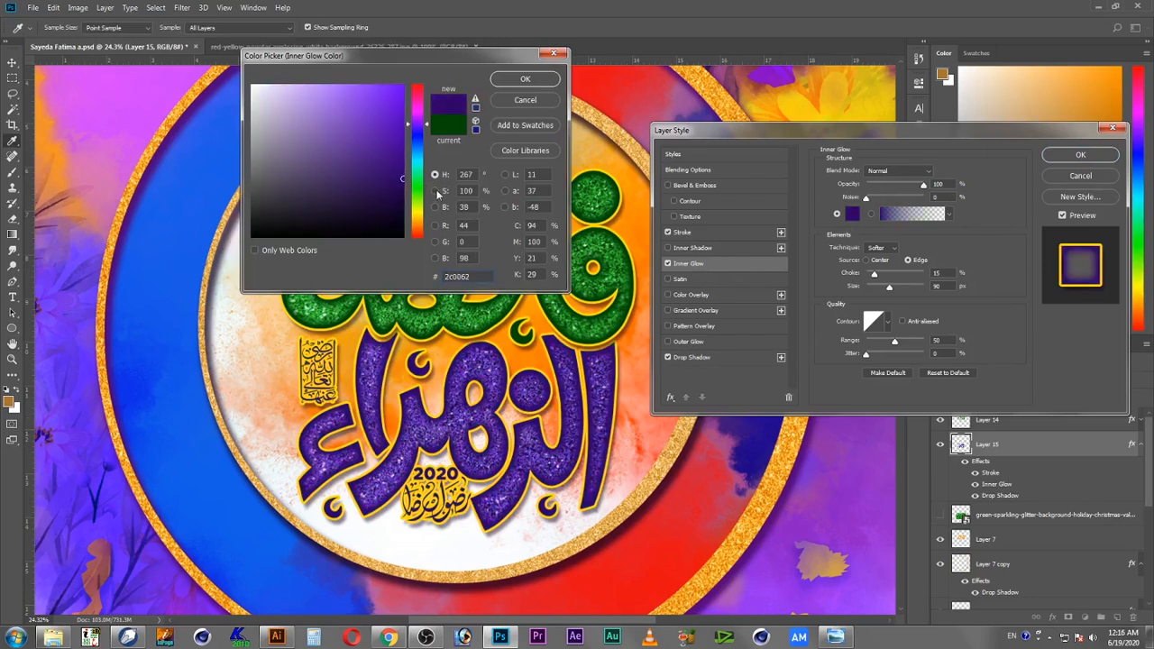
pyautogui.click(402, 188)
pyautogui.click(532, 80)
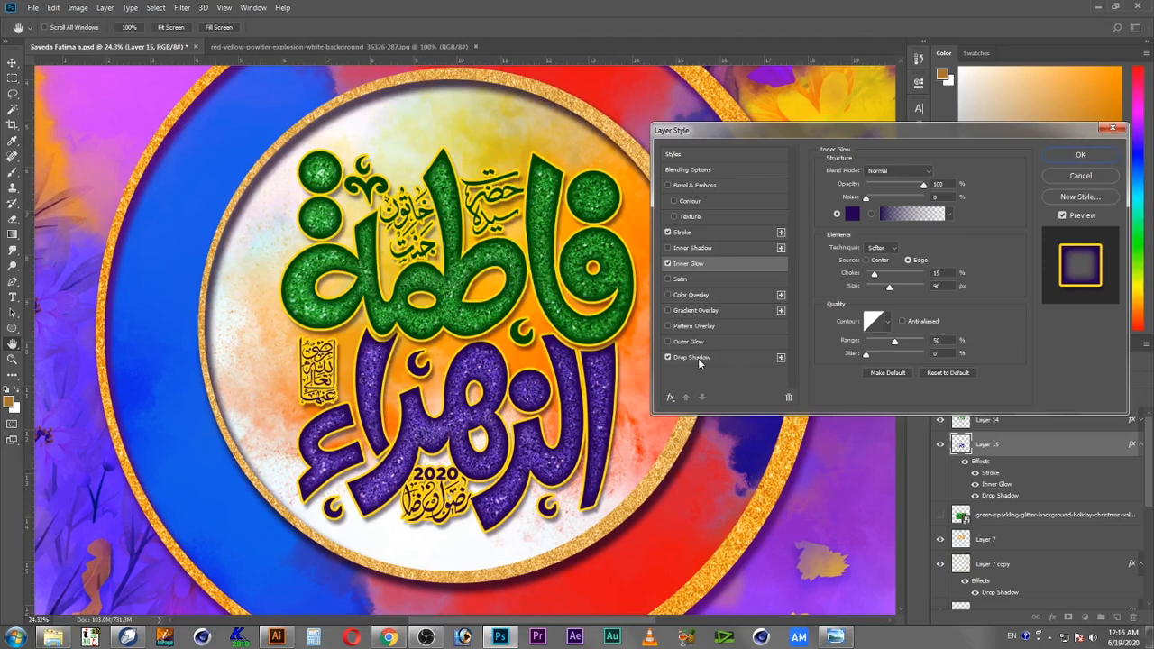
# Step: Set the lower calligraphy's stroke color to white ffffff and apply the layer style
pyautogui.click(699, 358)
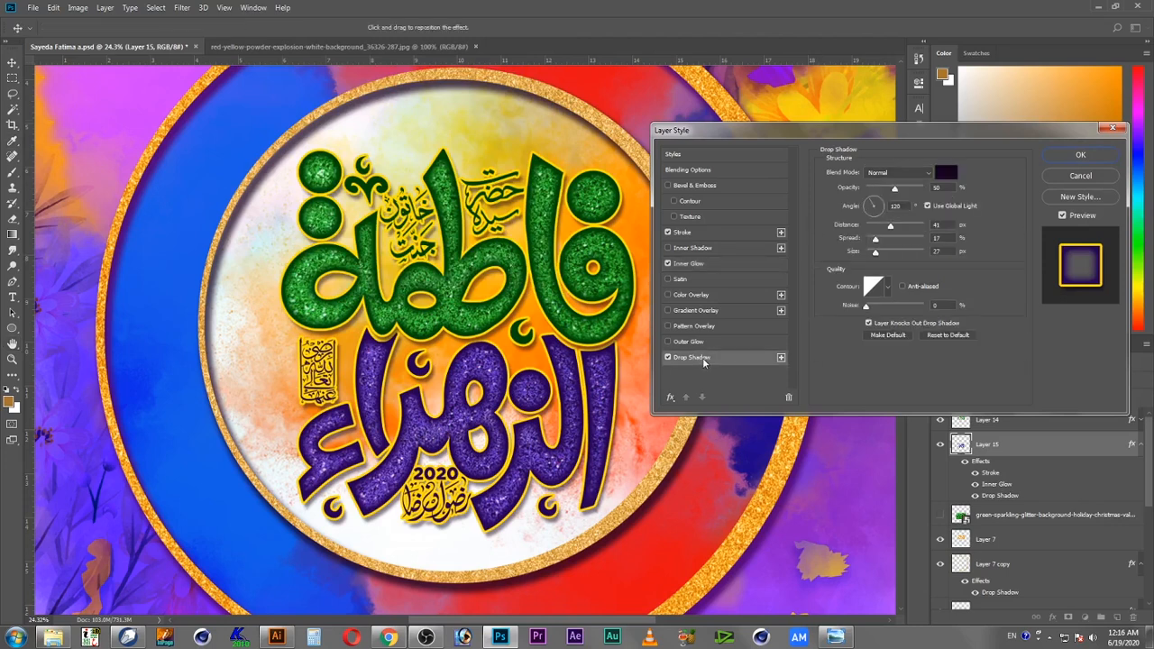
pyautogui.click(693, 232)
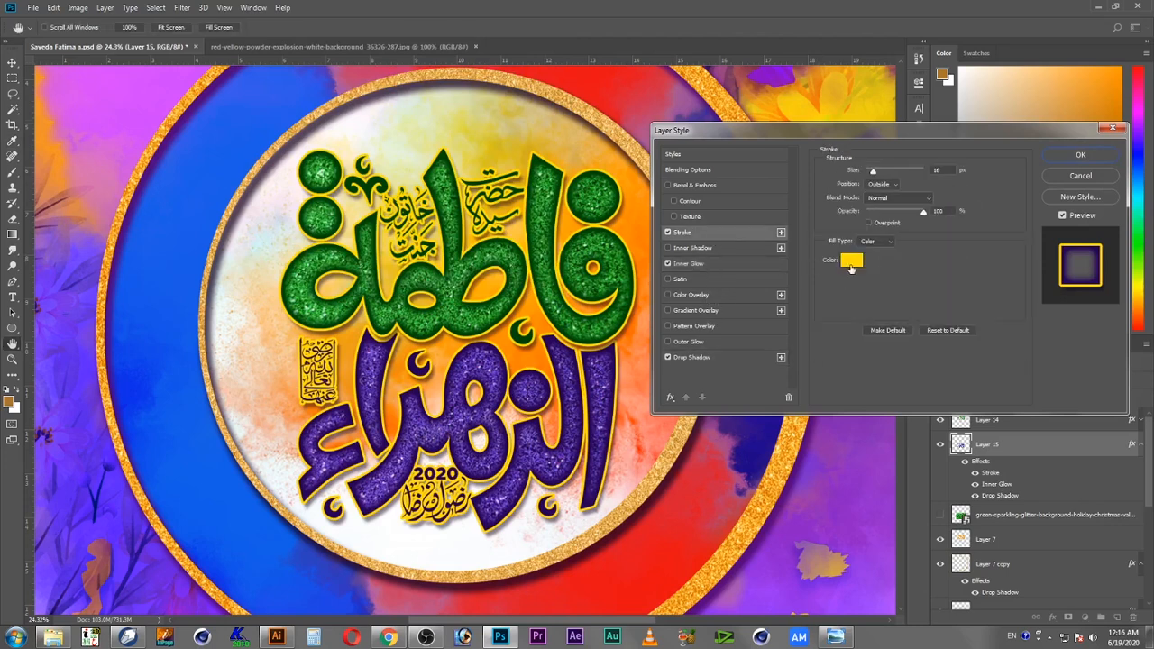
pyautogui.click(852, 261)
pyautogui.click(280, 85)
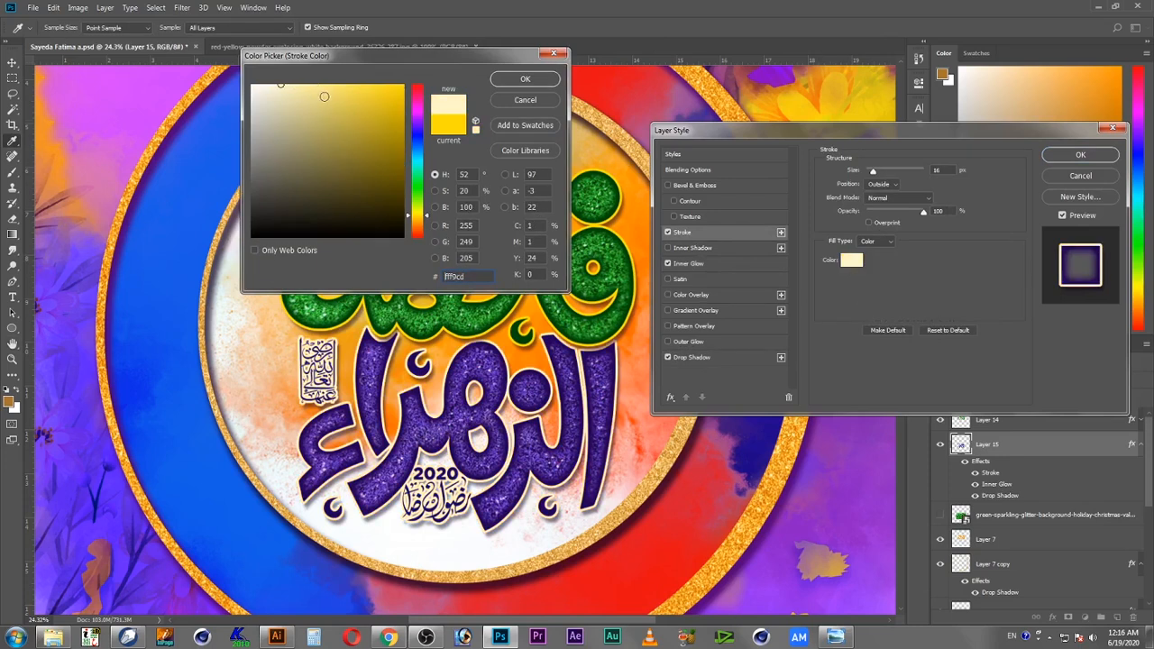
pyautogui.moveTo(324, 101); pyautogui.dragTo(252, 84)
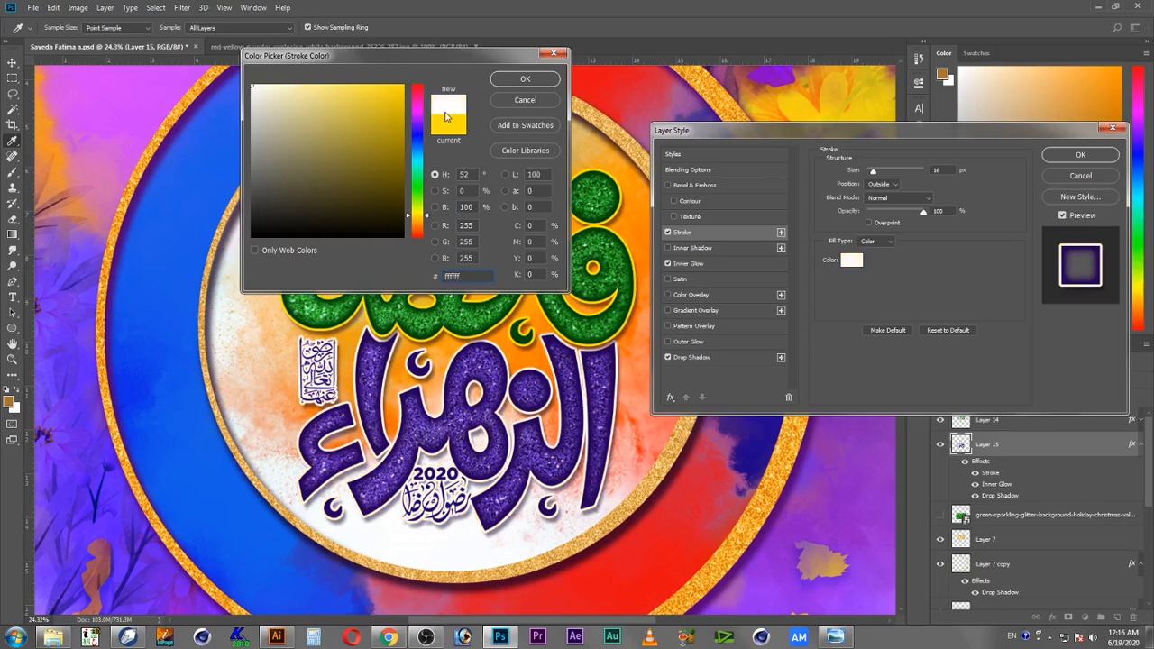
pyautogui.click(525, 79)
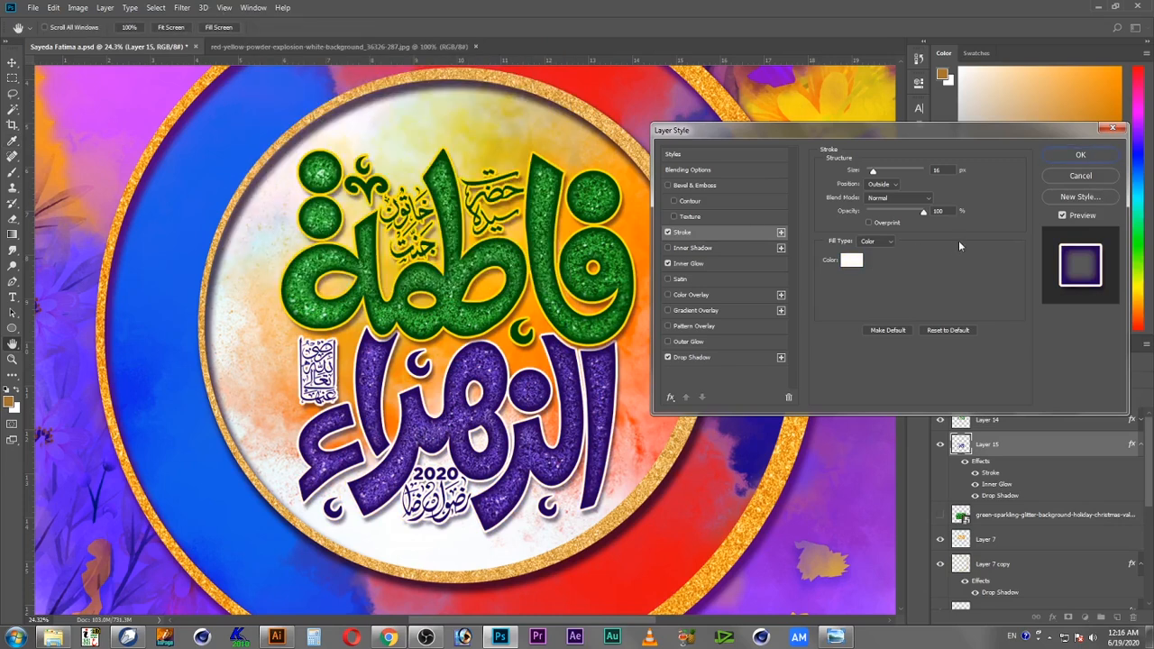
pyautogui.click(1081, 154)
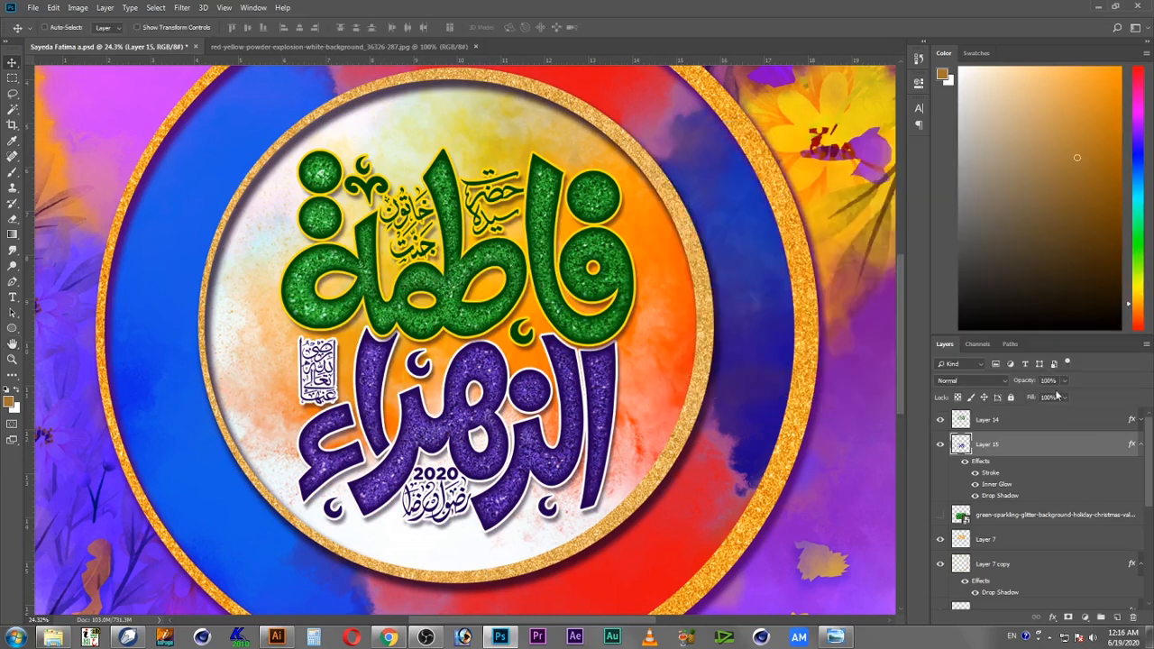
# Step: Set the upper calligraphy's stroke color to white ffffff and apply the layer style
pyautogui.doubleClick(1109, 422)
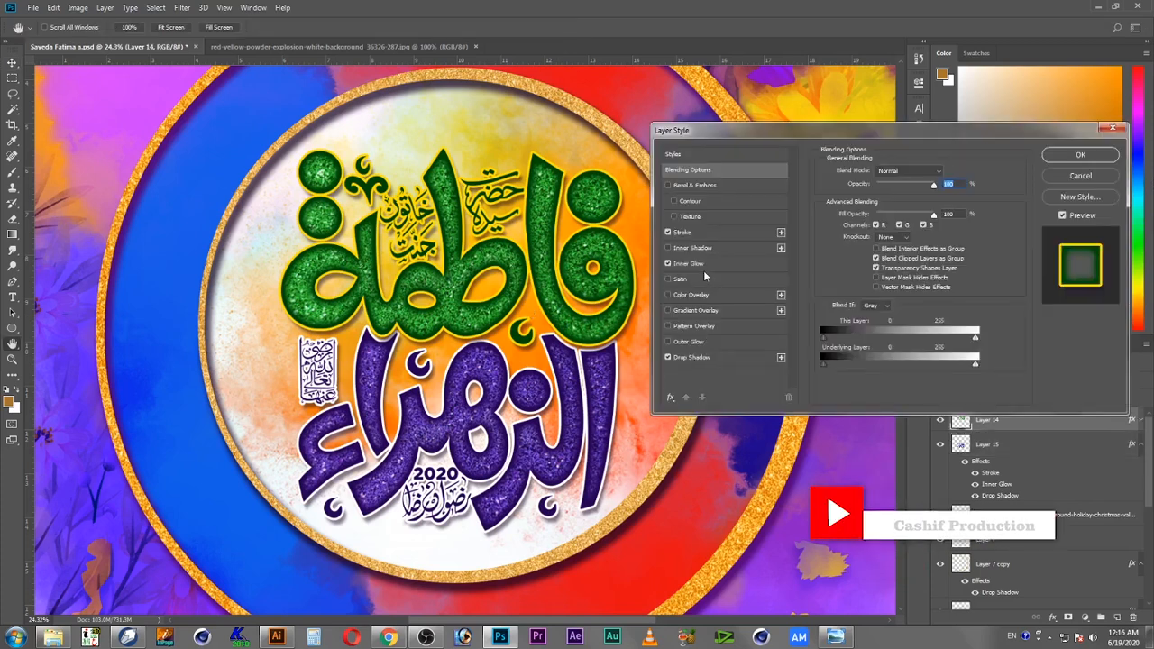
pyautogui.click(703, 233)
pyautogui.click(851, 260)
pyautogui.write('ffffff')
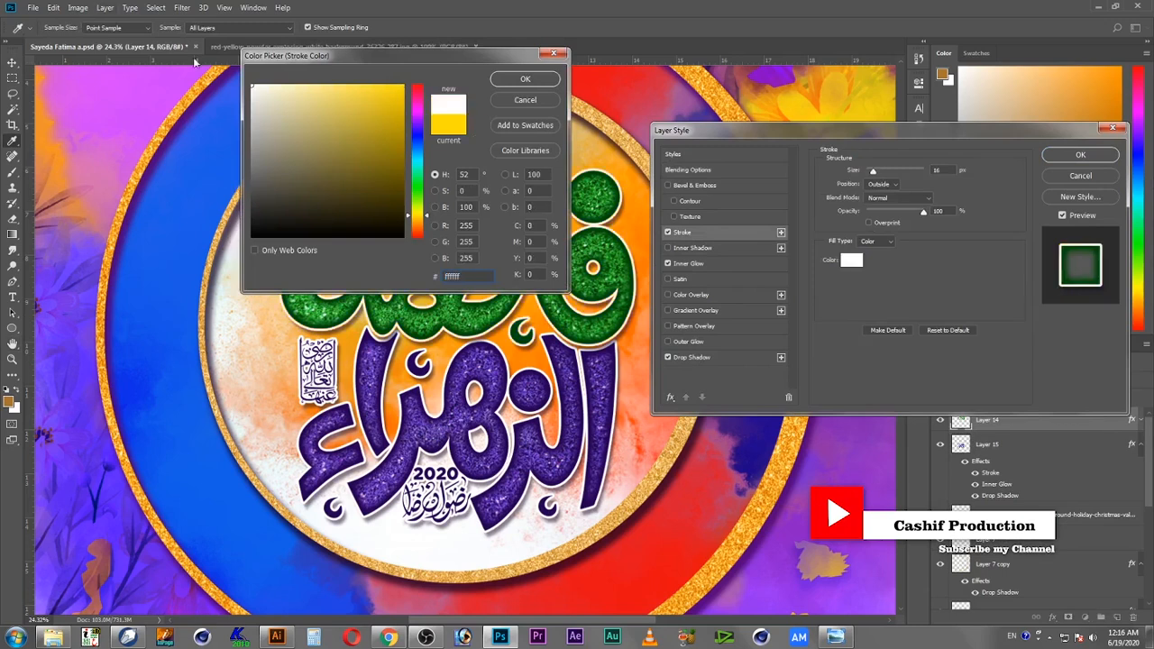
pyautogui.click(511, 83)
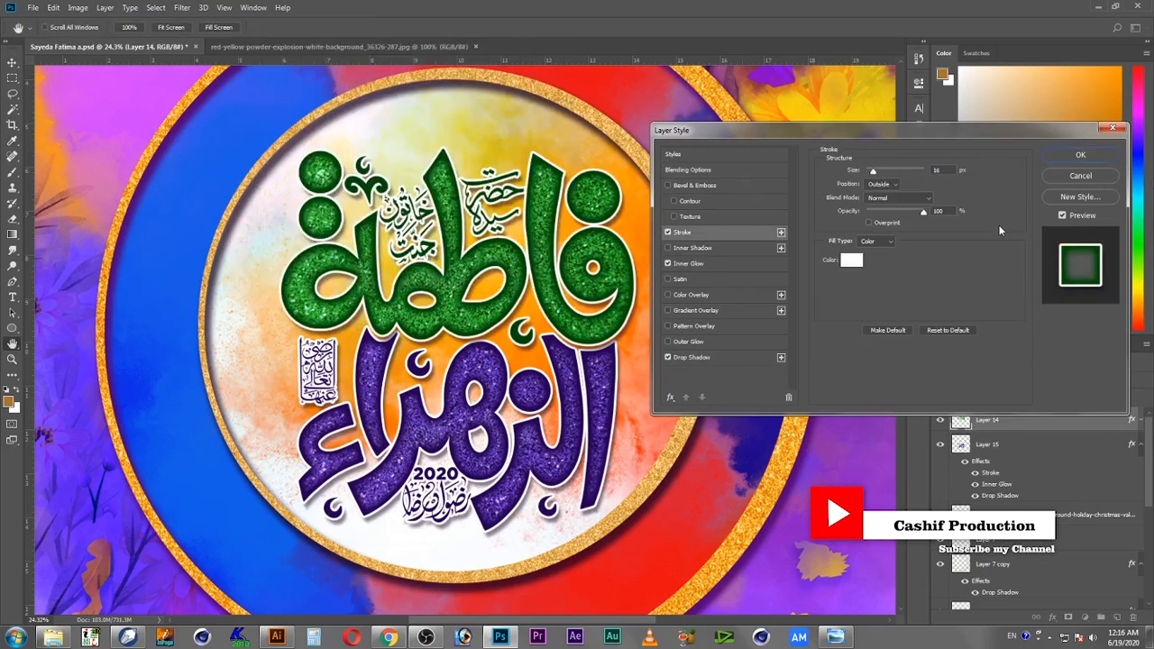
pyautogui.click(1080, 155)
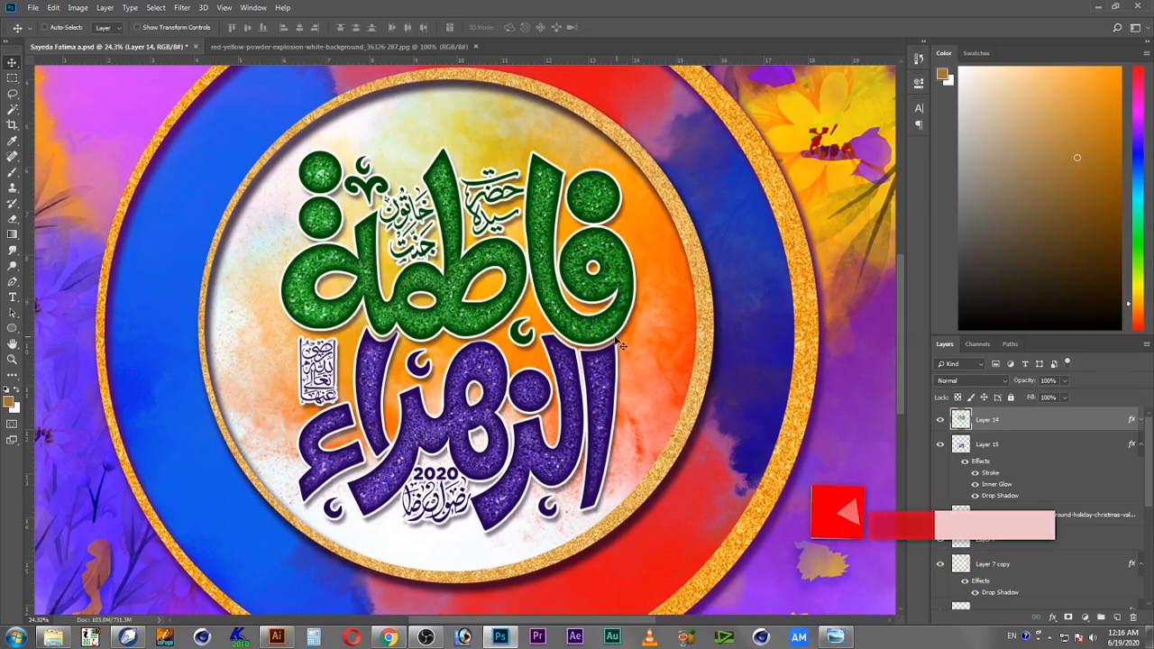
# Step: Zoom out and back in to review the whole composition
pyautogui.press('z')
pyautogui.keyDown('alt'); pyautogui.click(510, 383); pyautogui.keyUp('alt')
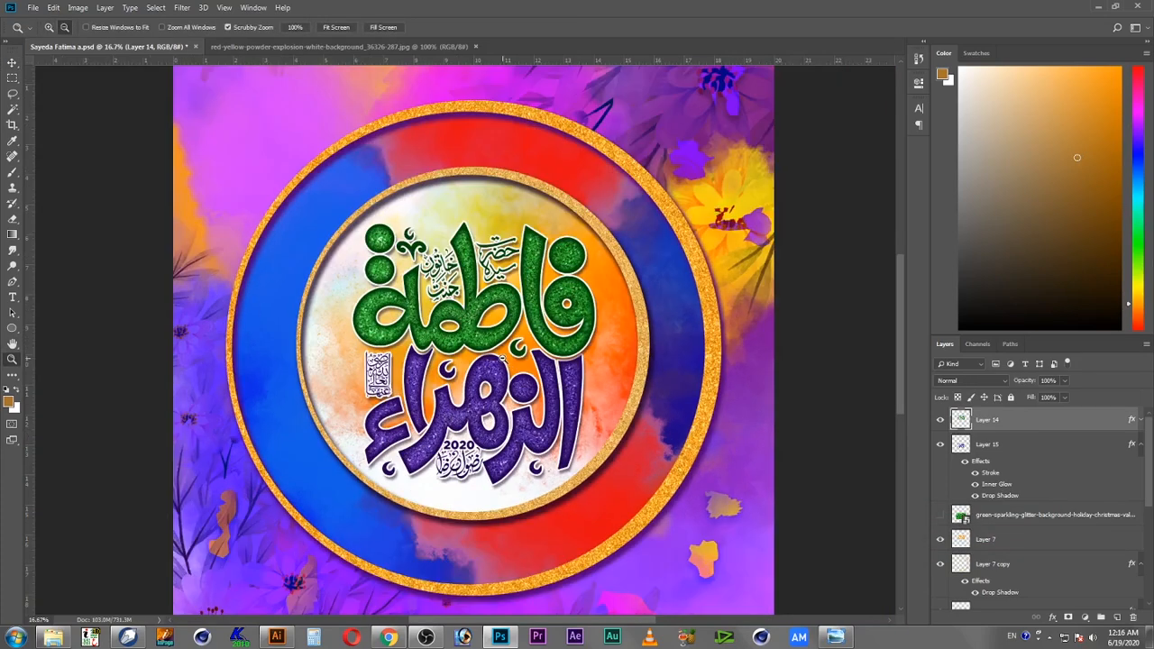
pyautogui.keyDown('alt'); pyautogui.click(528, 380); pyautogui.keyUp('alt')
pyautogui.press('v')
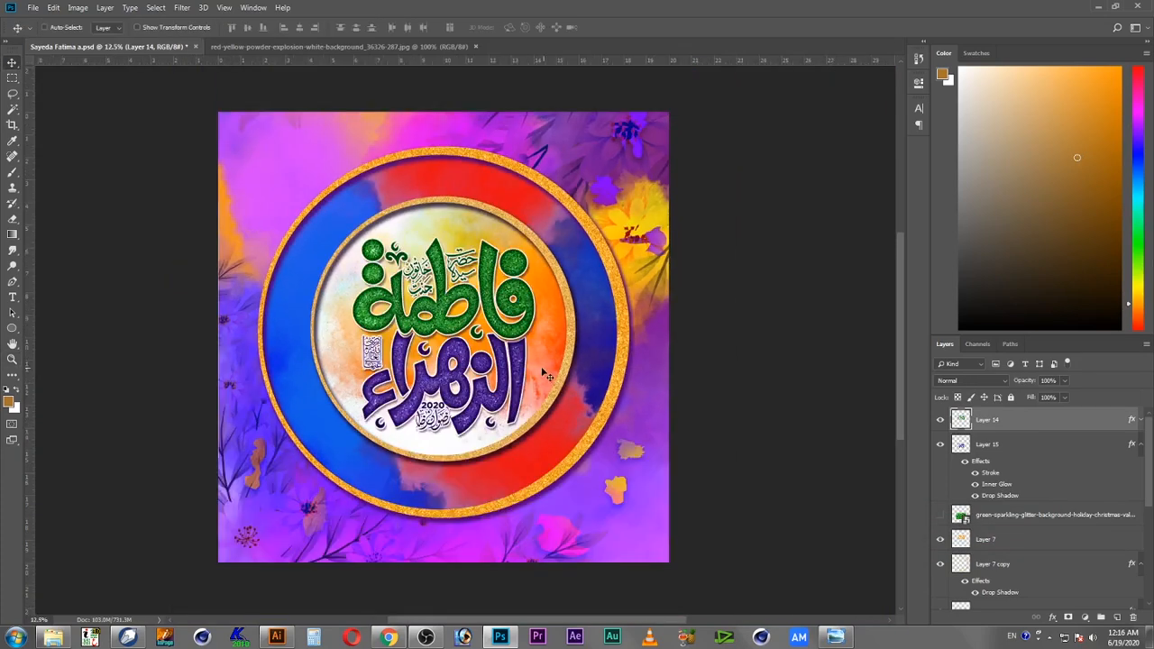
pyautogui.press('z')
pyautogui.click(456, 353)
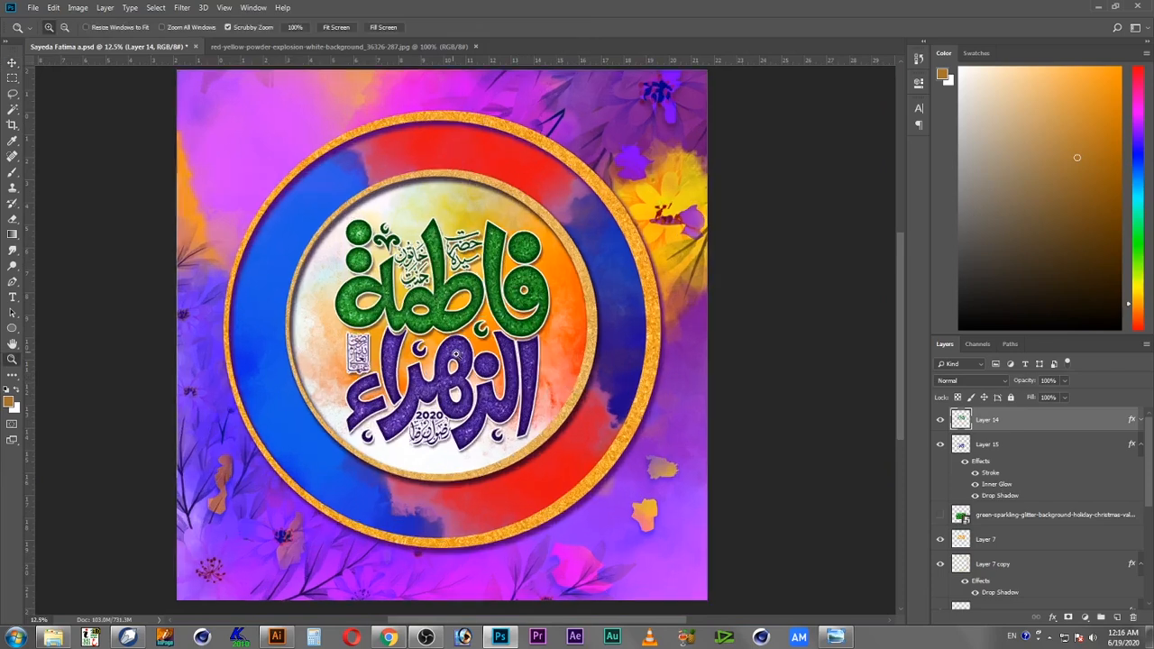
pyautogui.click(441, 356)
pyautogui.press('v')
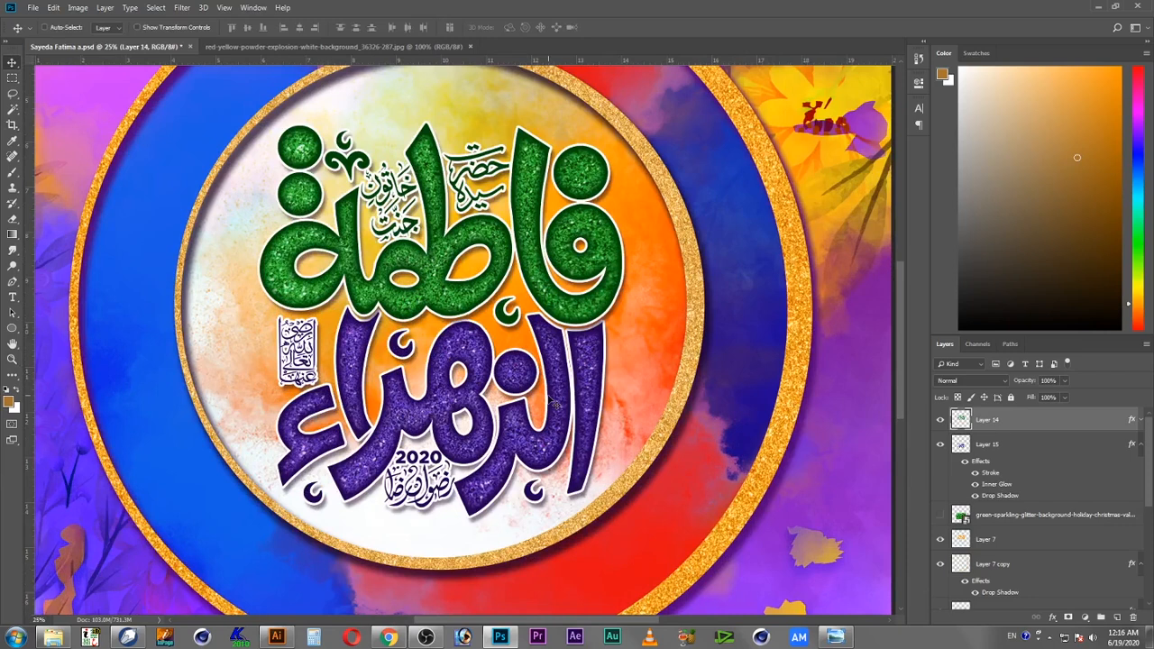
# Step: Move the lower calligraphy layer, Layer 15, above the upper calligraphy layer in the layer stack
pyautogui.rightClick(586, 387)
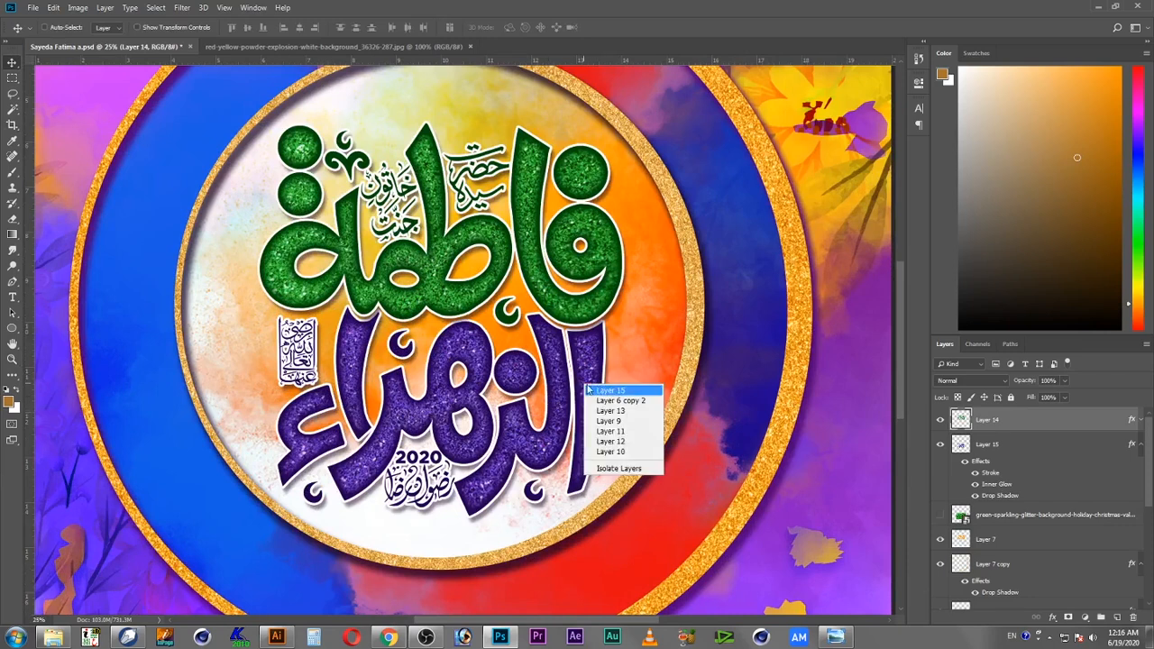
pyautogui.click(604, 390)
pyautogui.moveTo(960, 446); pyautogui.dragTo(963, 415)
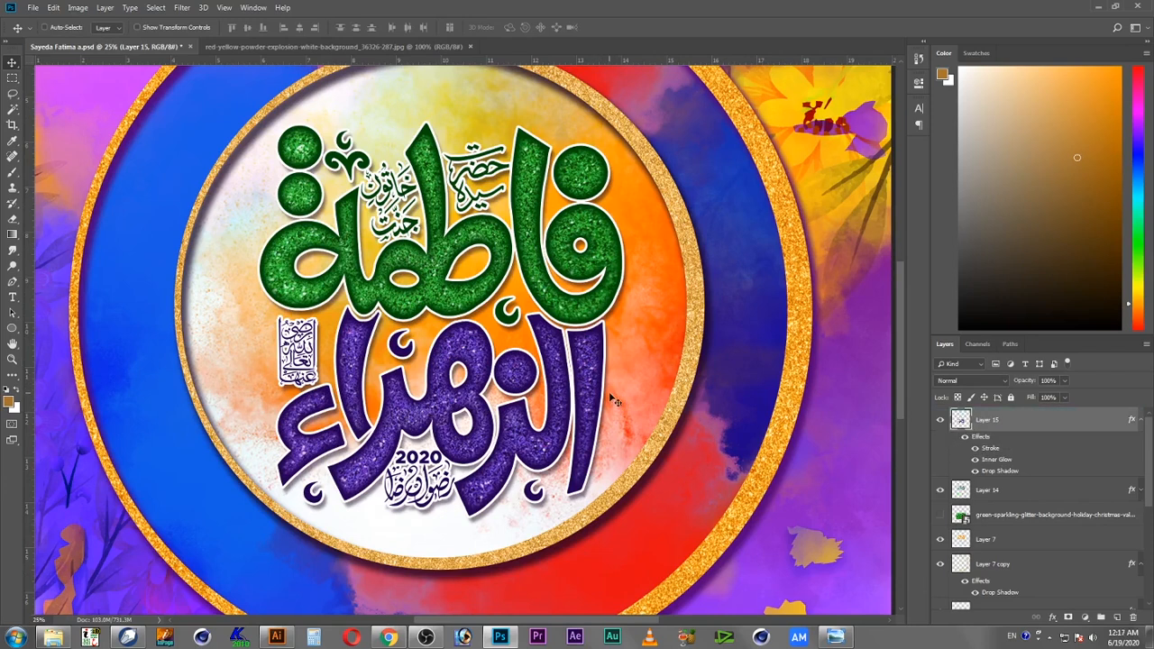
pyautogui.rightClick(592, 310)
pyautogui.click(620, 316)
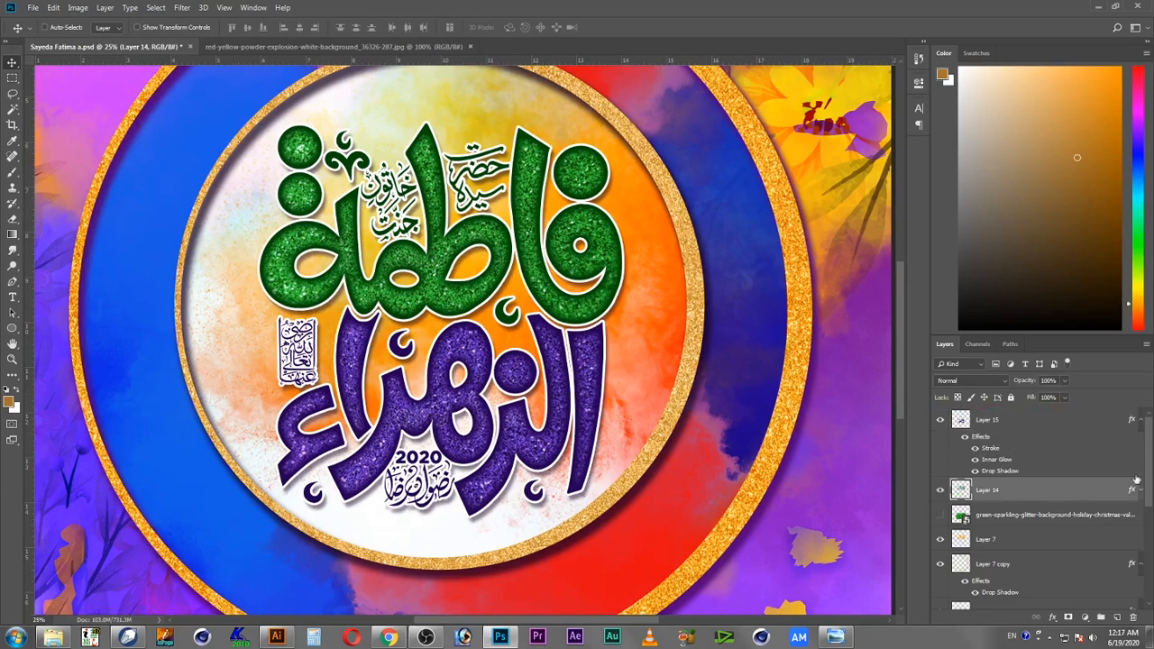
# Step: Open the upper calligraphy layer's style, turn off its Drop Shadow and enable Outer Glow
pyautogui.doubleClick(1131, 491)
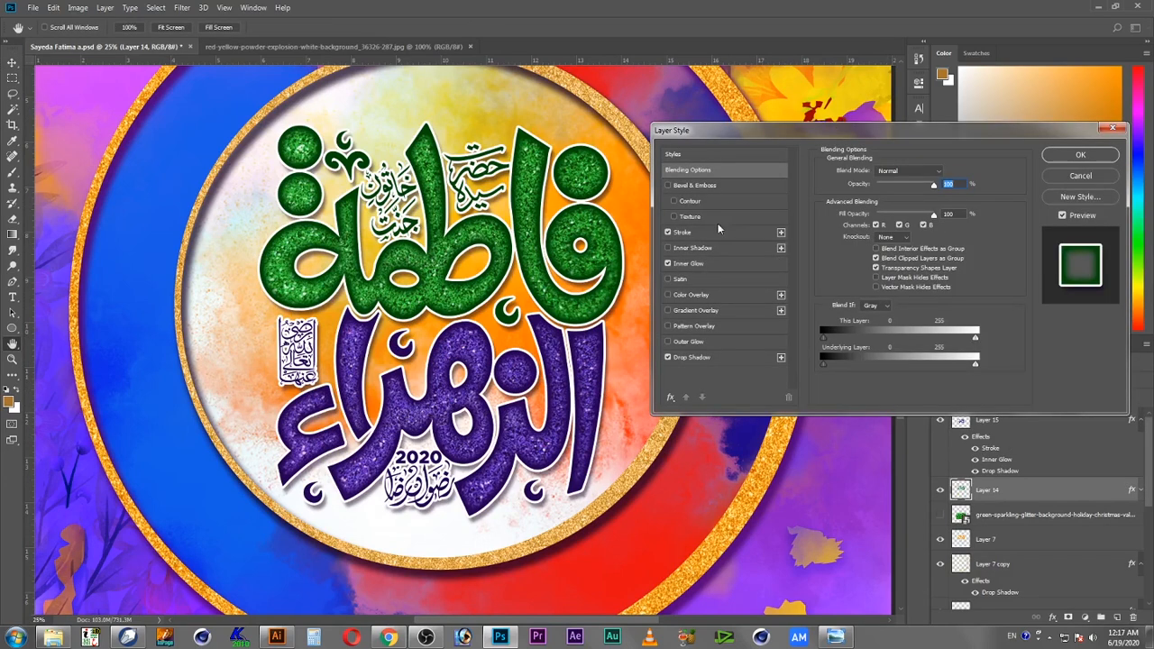
pyautogui.click(714, 359)
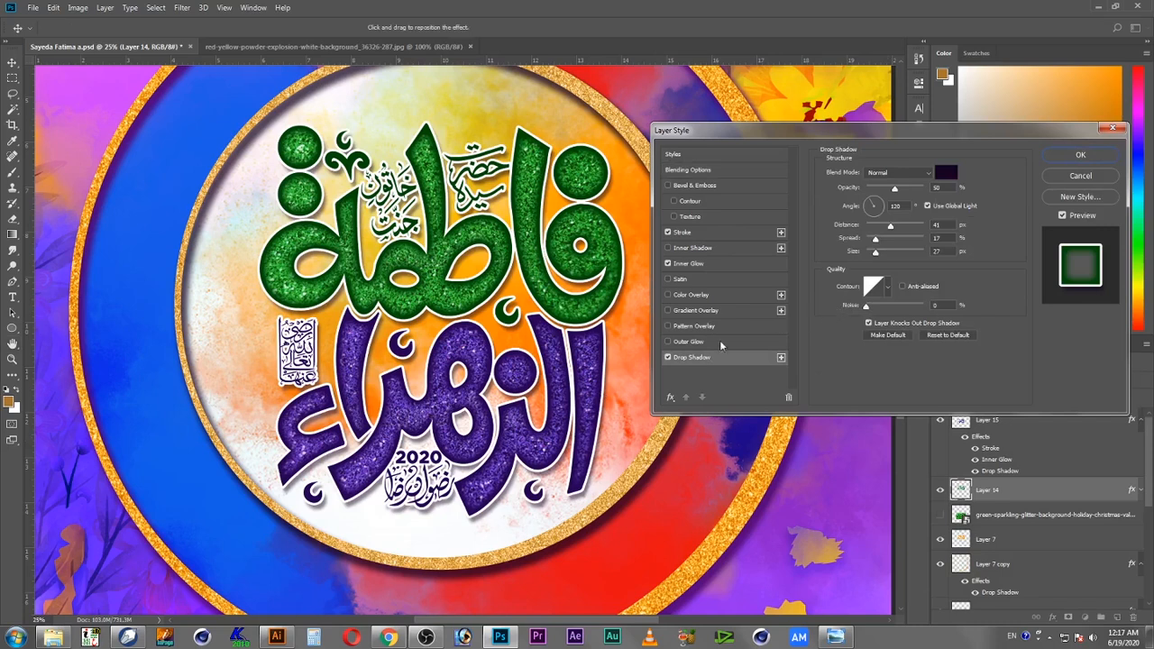
pyautogui.click(669, 358)
pyautogui.click(697, 342)
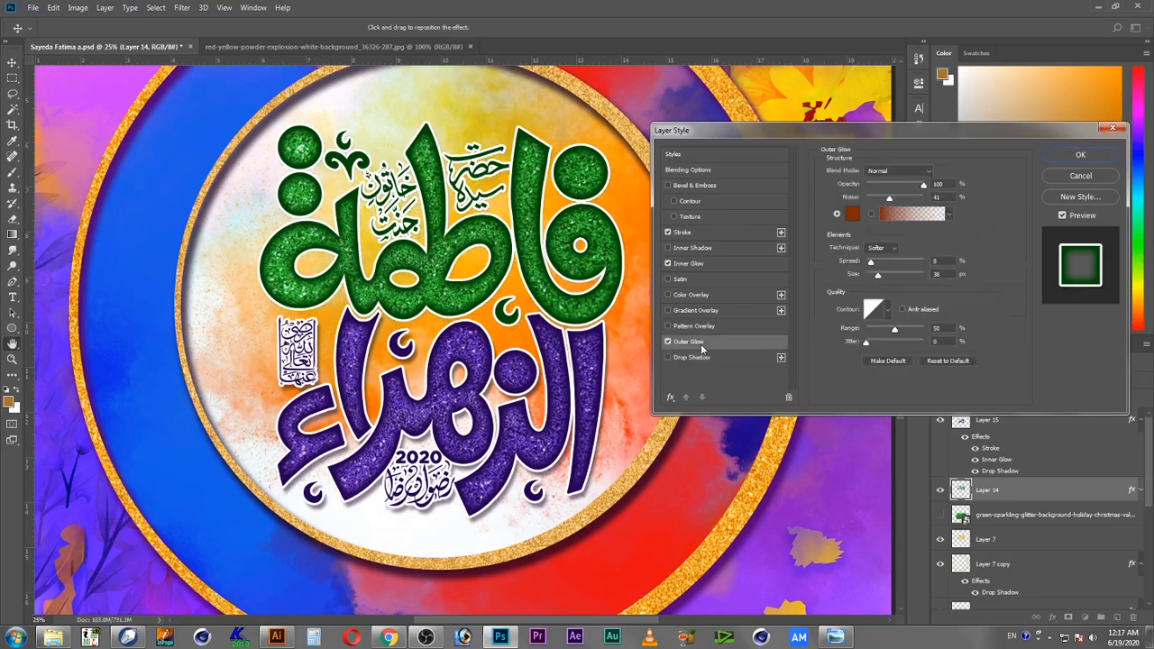
# Step: Set the outer glow's blend mode to Normal and its color to pale yellow fcffa9
pyautogui.click(884, 172)
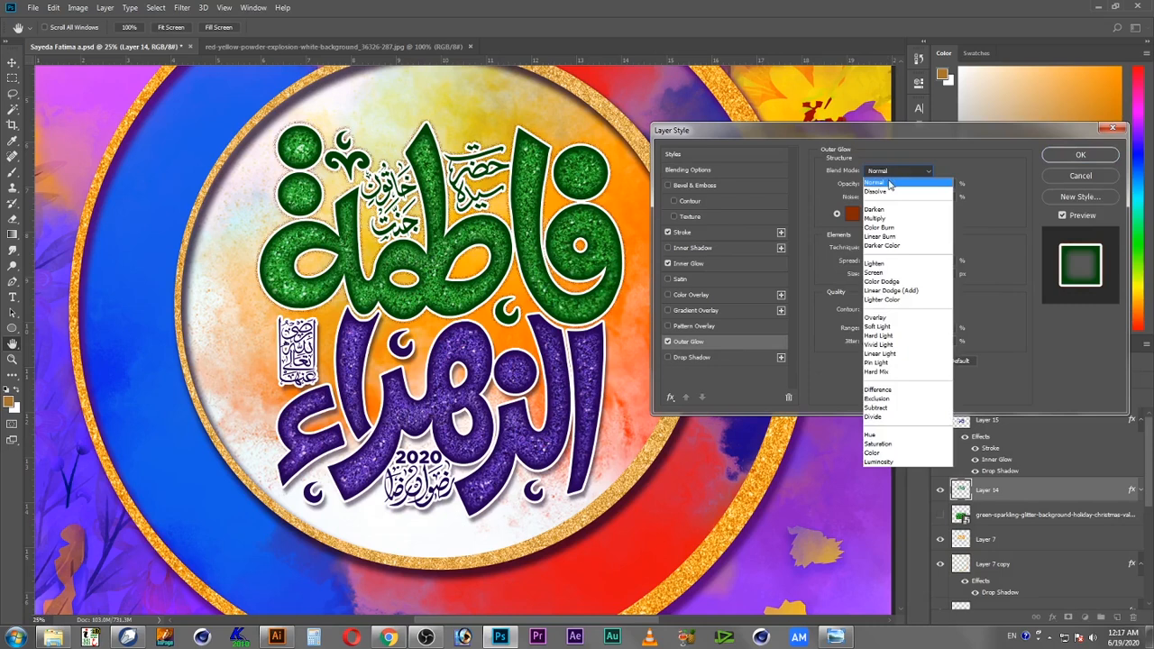
pyautogui.click(890, 184)
pyautogui.click(852, 214)
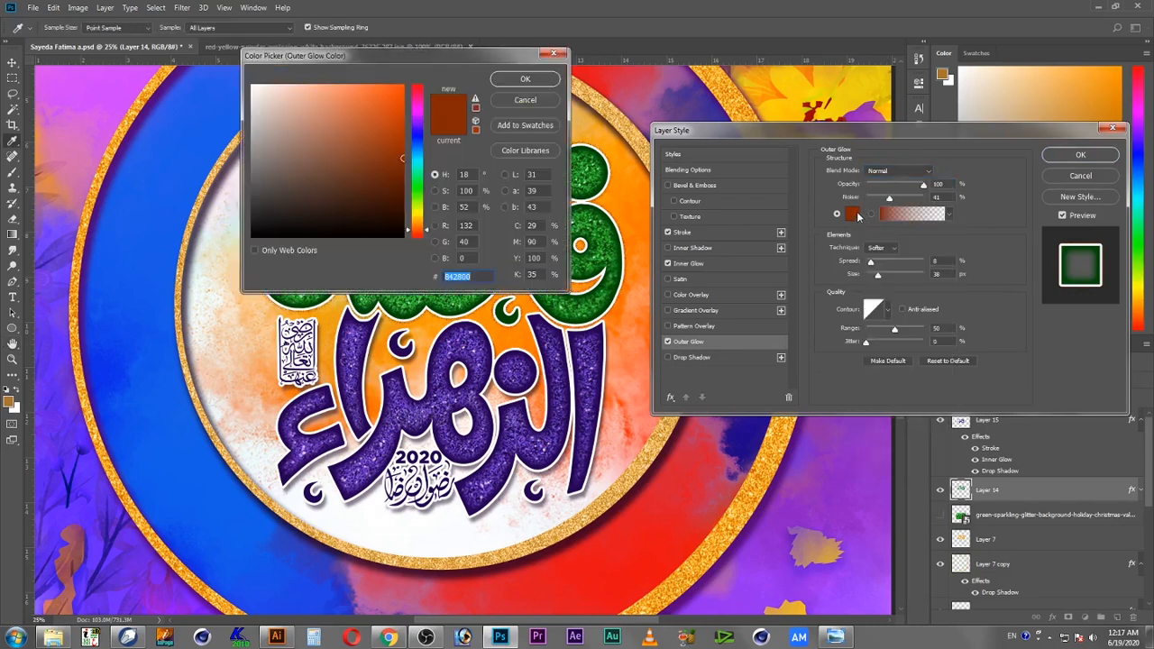
pyautogui.click(423, 215)
pyautogui.moveTo(322, 108); pyautogui.dragTo(303, 74)
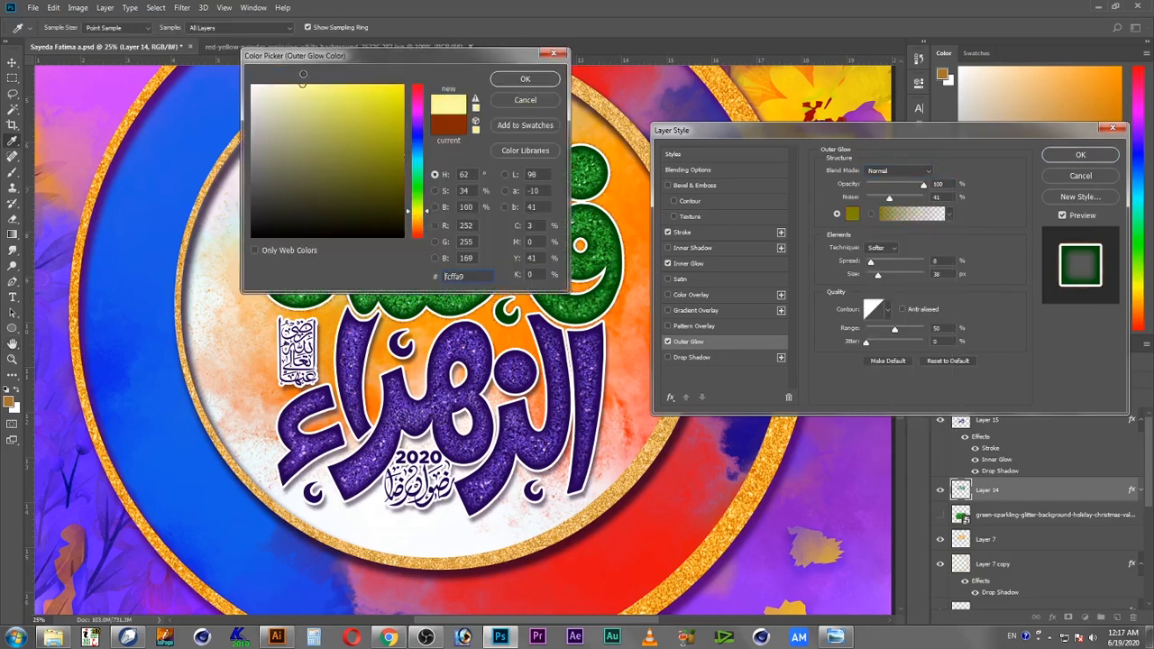
pyautogui.click(525, 79)
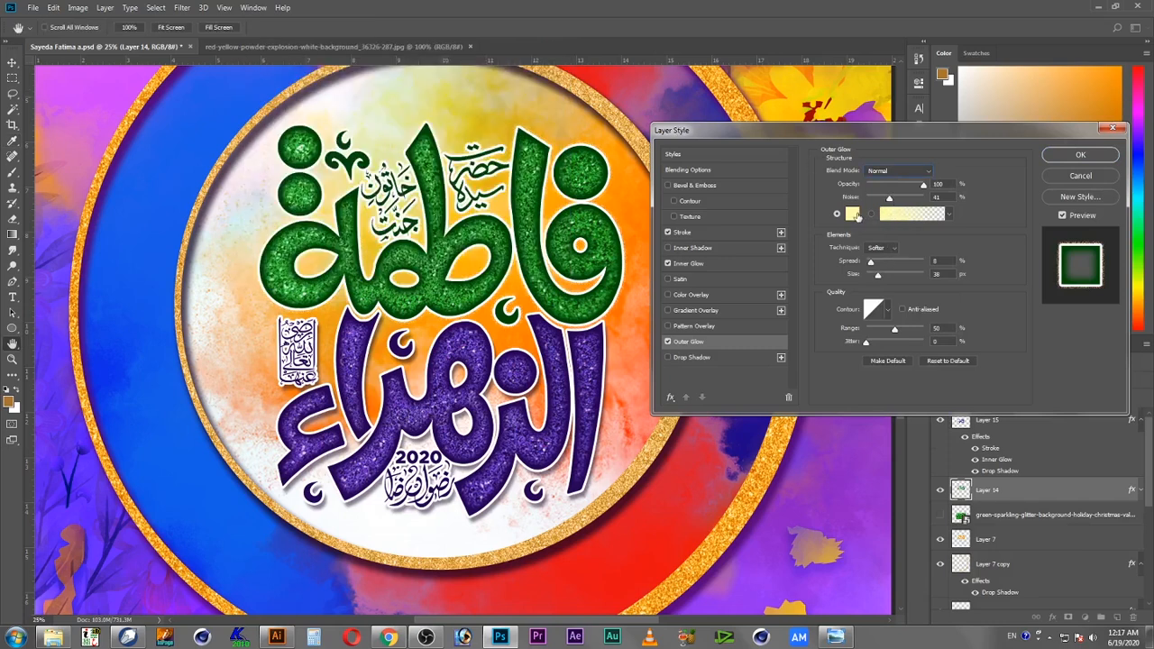
# Step: Set the outer glow's spread to 24% and size to 142 px
pyautogui.moveTo(882, 263)
pyautogui.mouseDown()
pyautogui.moveTo(896, 264)
pyautogui.moveTo(890, 279)
pyautogui.mouseUp()
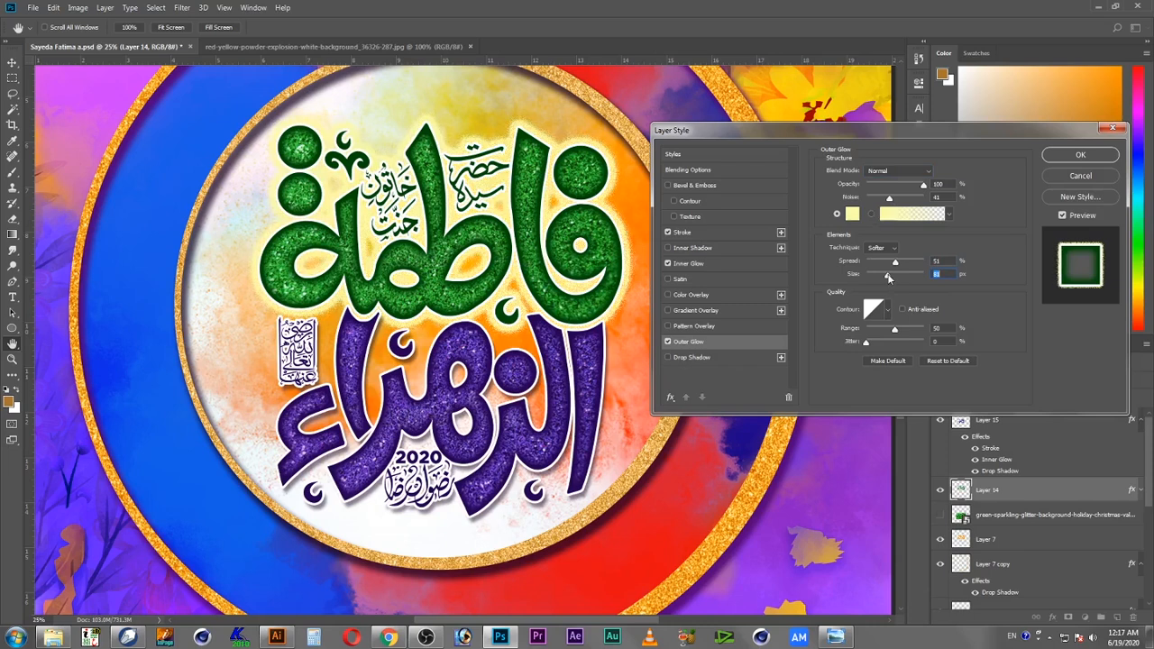
pyautogui.moveTo(897, 278)
pyautogui.mouseDown()
pyautogui.moveTo(873, 280)
pyautogui.moveTo(890, 280)
pyautogui.moveTo(882, 263)
pyautogui.mouseUp()
pyautogui.click(910, 261)
pyautogui.click(900, 275)
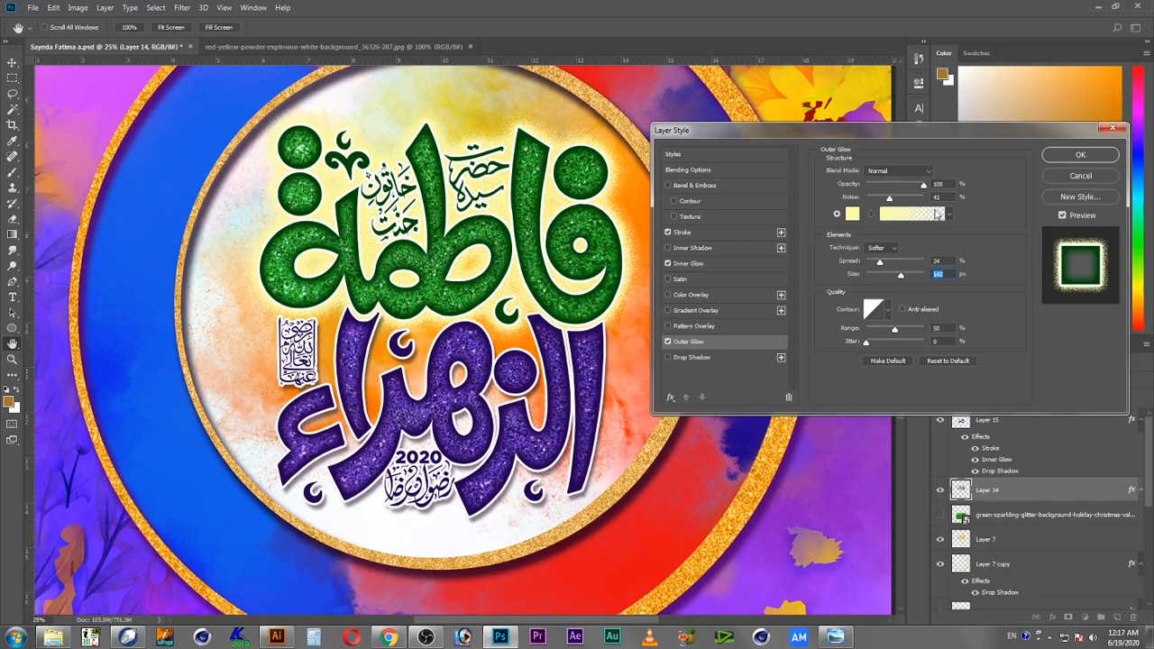
# Step: Set the outer glow's noise to 72% and its color to white ffffff, then apply the layer style
pyautogui.moveTo(889, 199); pyautogui.dragTo(915, 206)
pyautogui.moveTo(913, 204); pyautogui.dragTo(907, 202)
pyautogui.click(852, 215)
pyautogui.write('ffffff')
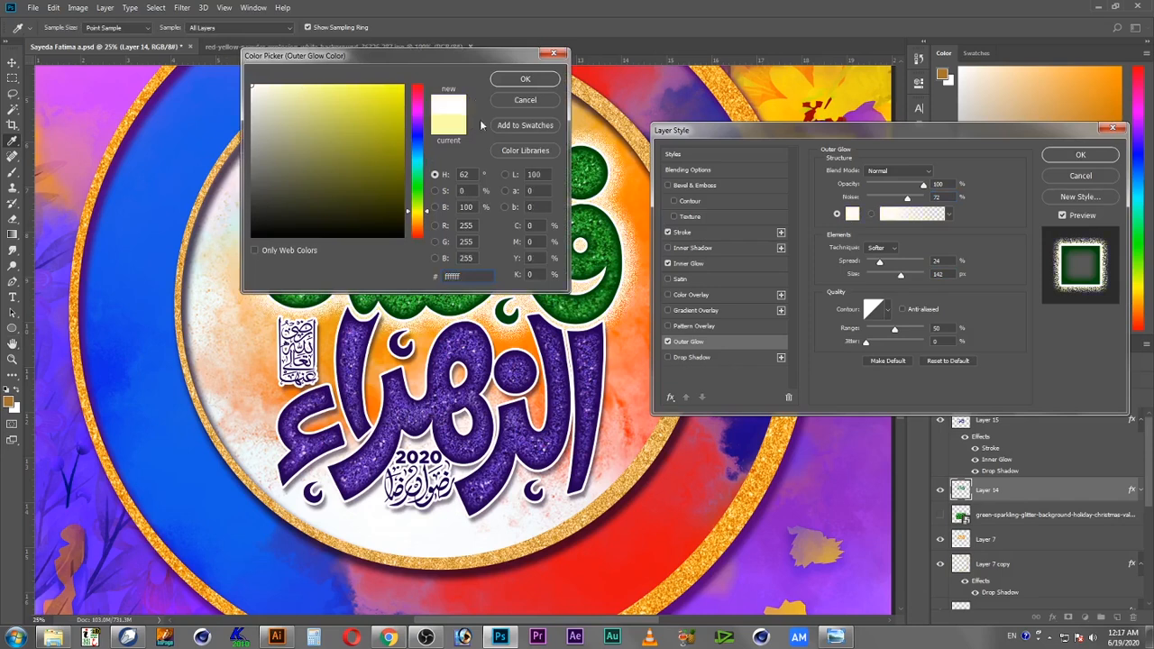
pyautogui.click(524, 82)
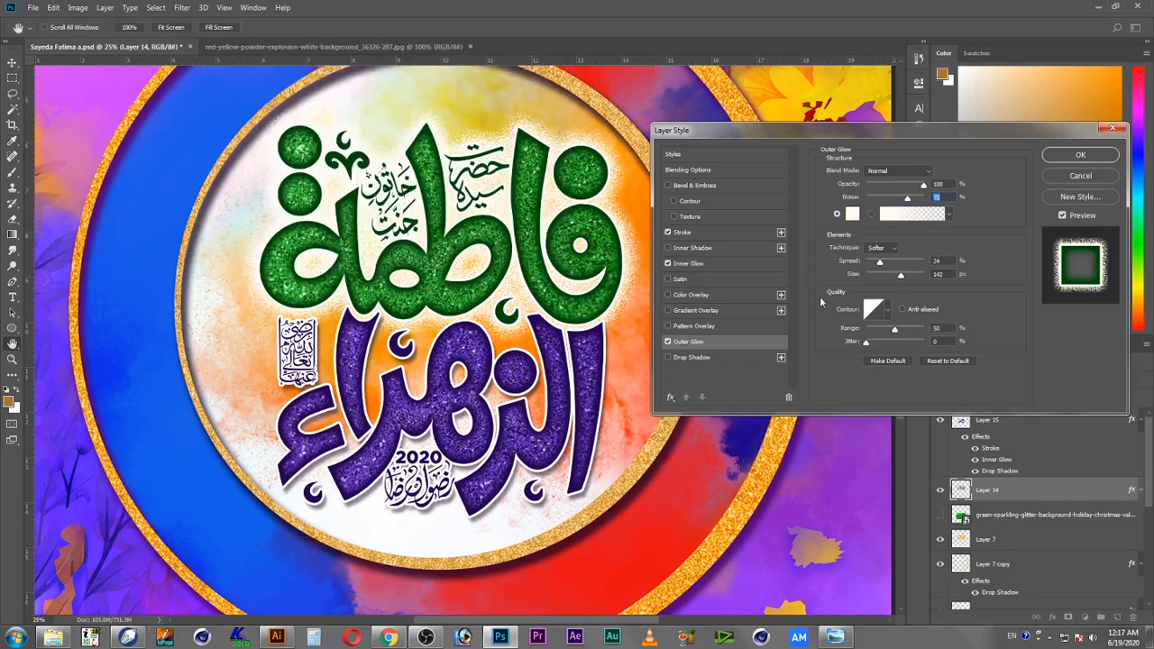
pyautogui.click(1081, 156)
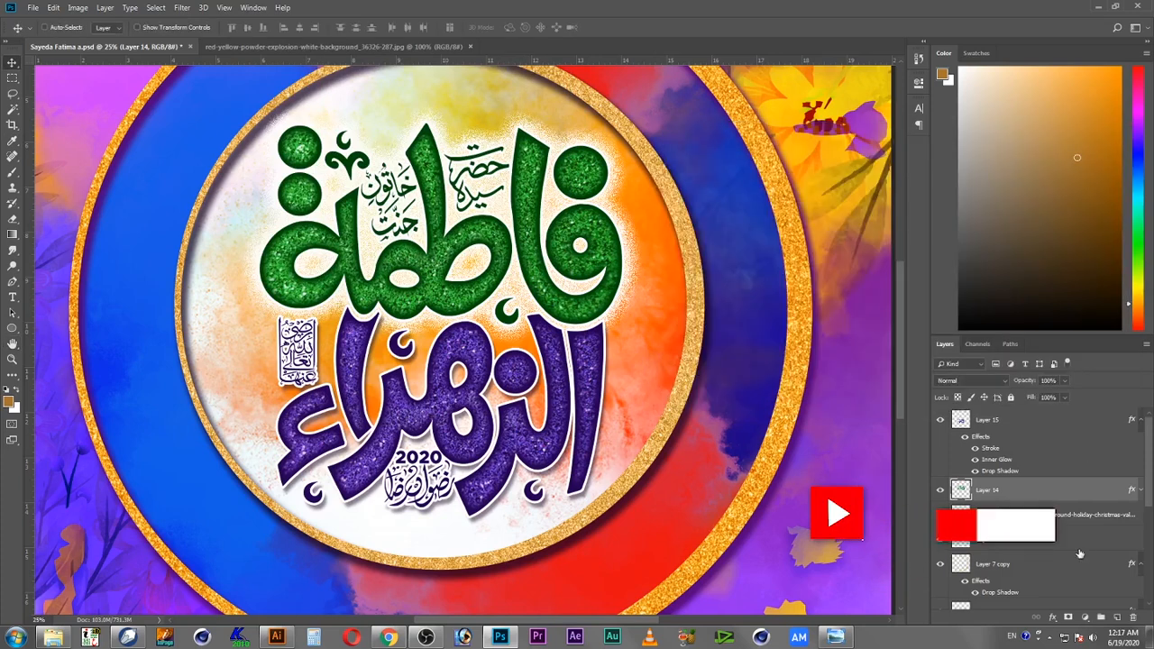
# Step: Add an outer glow to the lower calligraphy layer, Layer 15, with spread 32% and size 95 px
pyautogui.doubleClick(1113, 424)
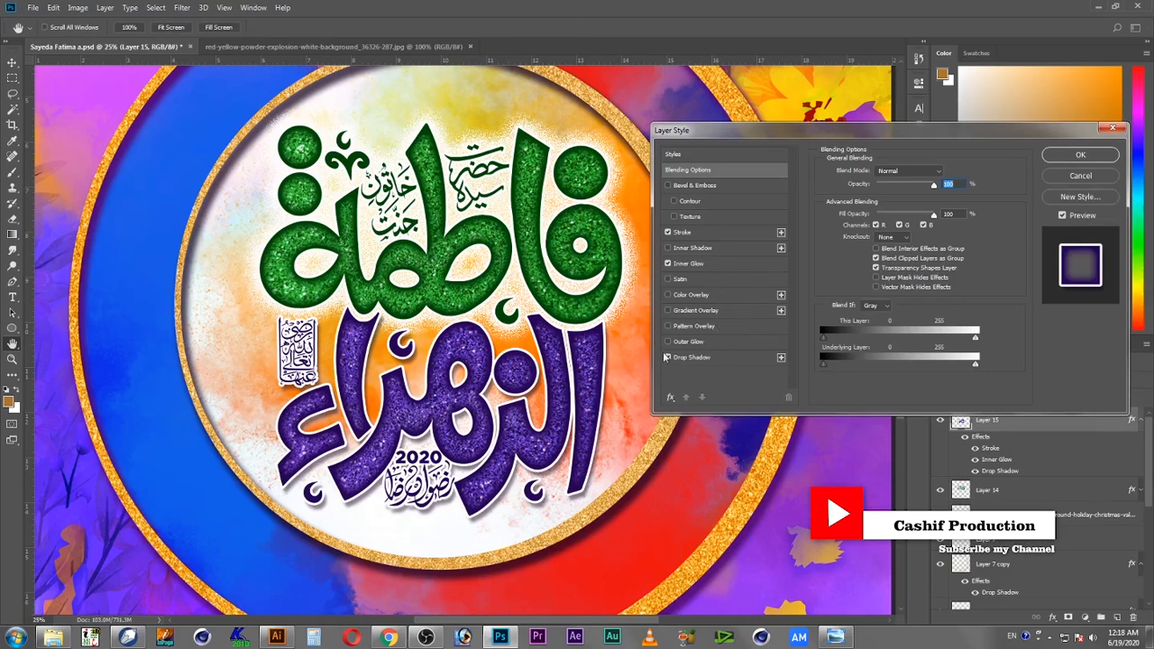
pyautogui.click(694, 343)
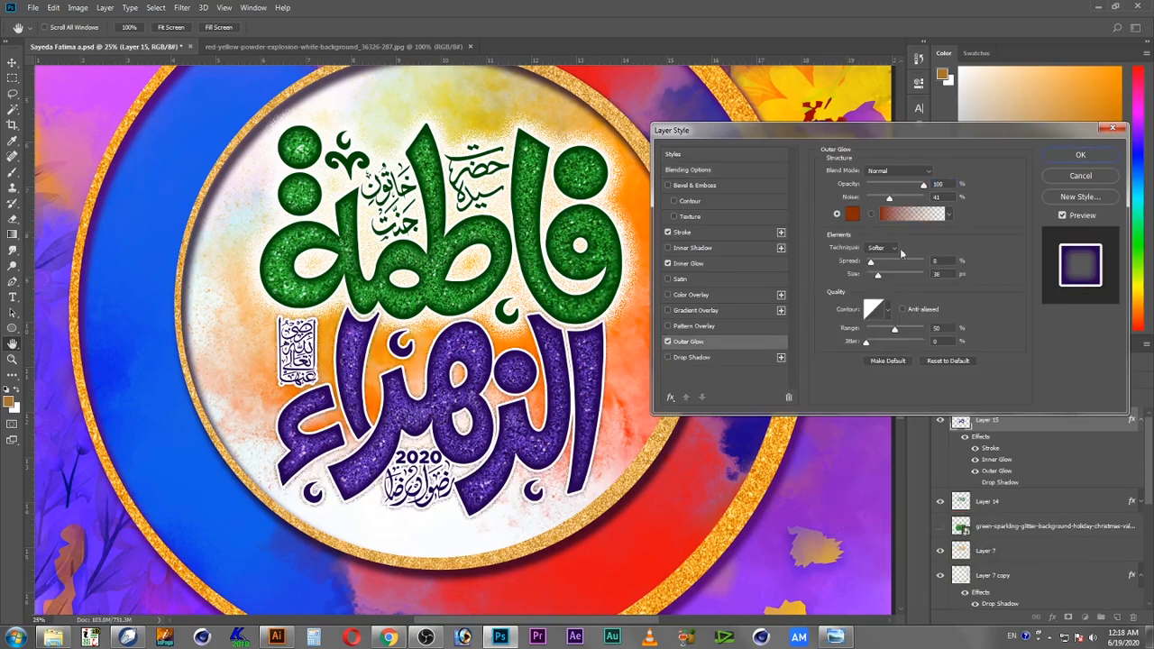
pyautogui.moveTo(880, 261); pyautogui.dragTo(892, 283)
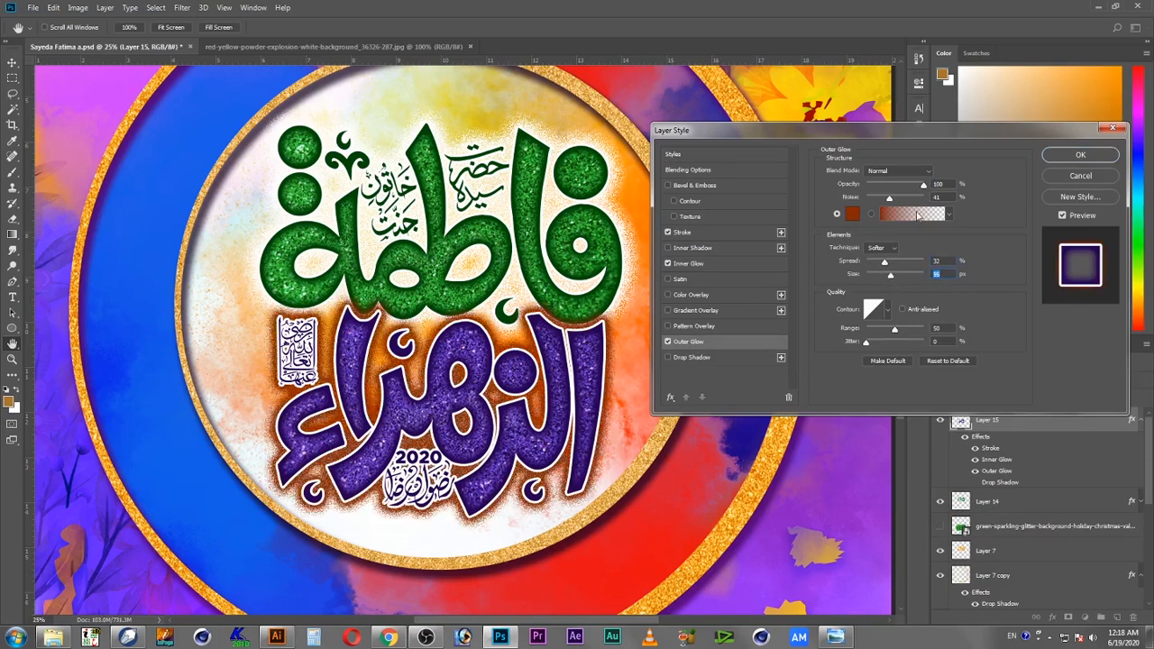
# Step: Set Layer 15's outer glow color to white ffffff and apply the layer style
pyautogui.click(851, 215)
pyautogui.write('ffffff')
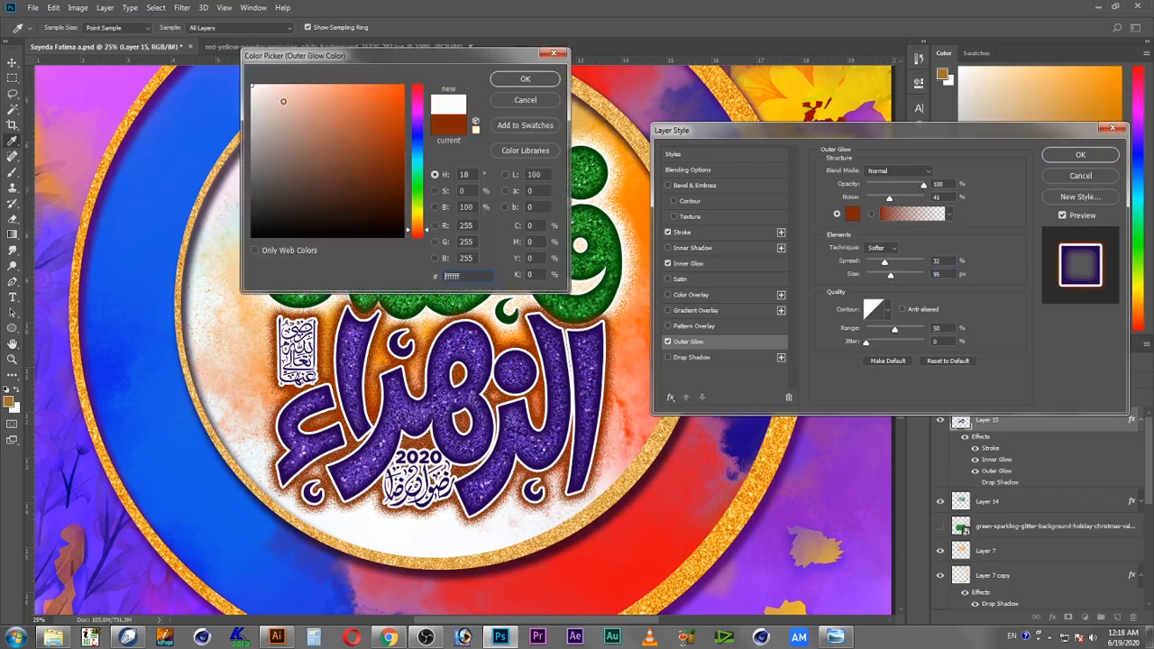
pyautogui.click(525, 79)
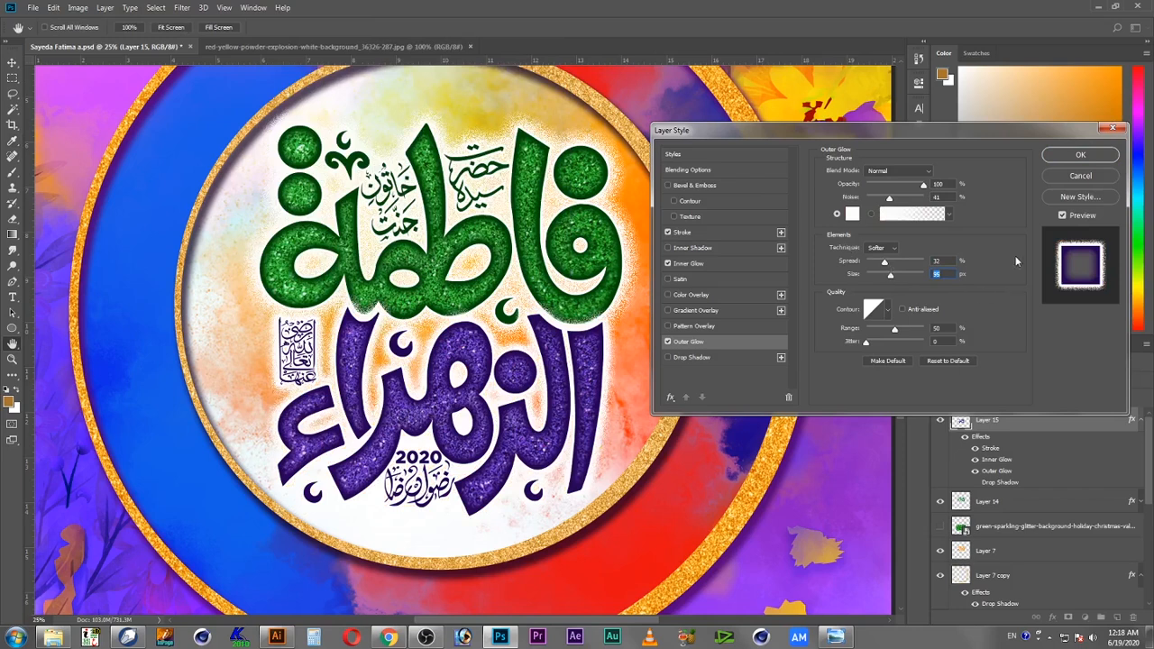
pyautogui.click(1087, 155)
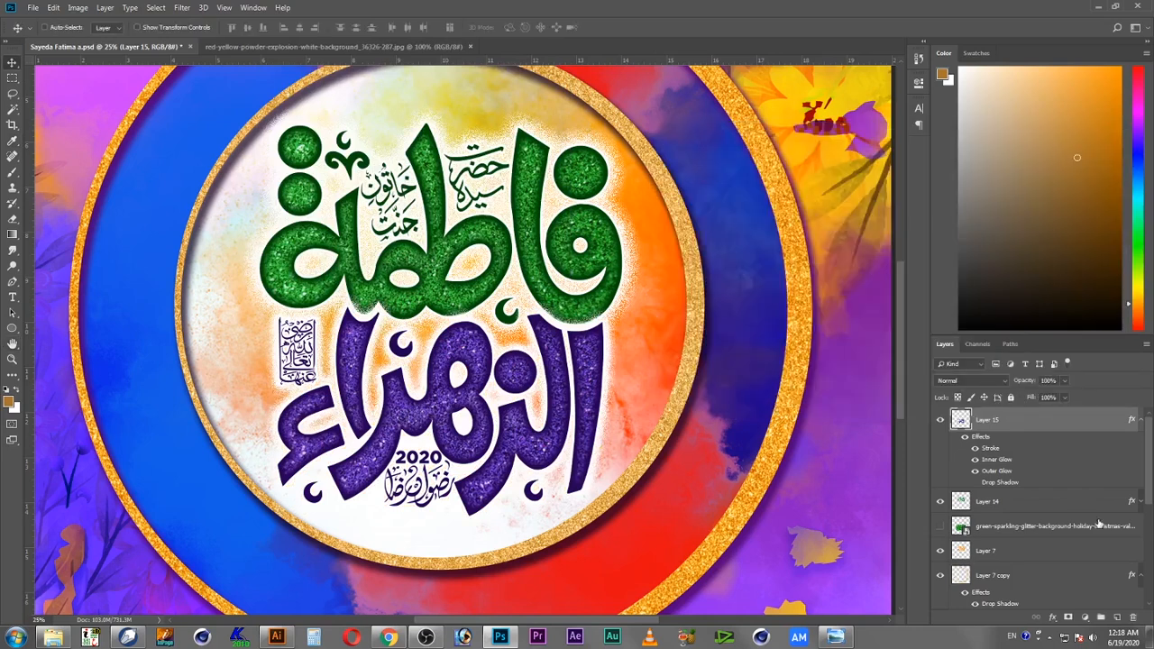
# Step: Collapse the layer effects lists and zoom in and out to review the whole composition
pyautogui.click(1141, 421)
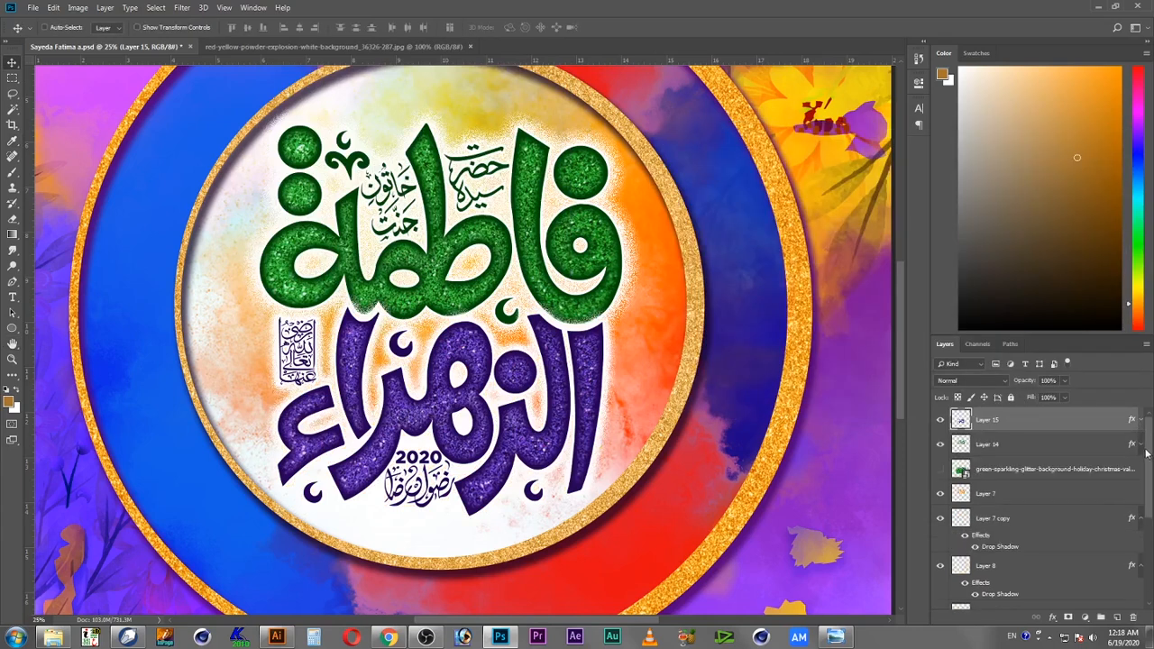
pyautogui.click(966, 446)
pyautogui.click(962, 419)
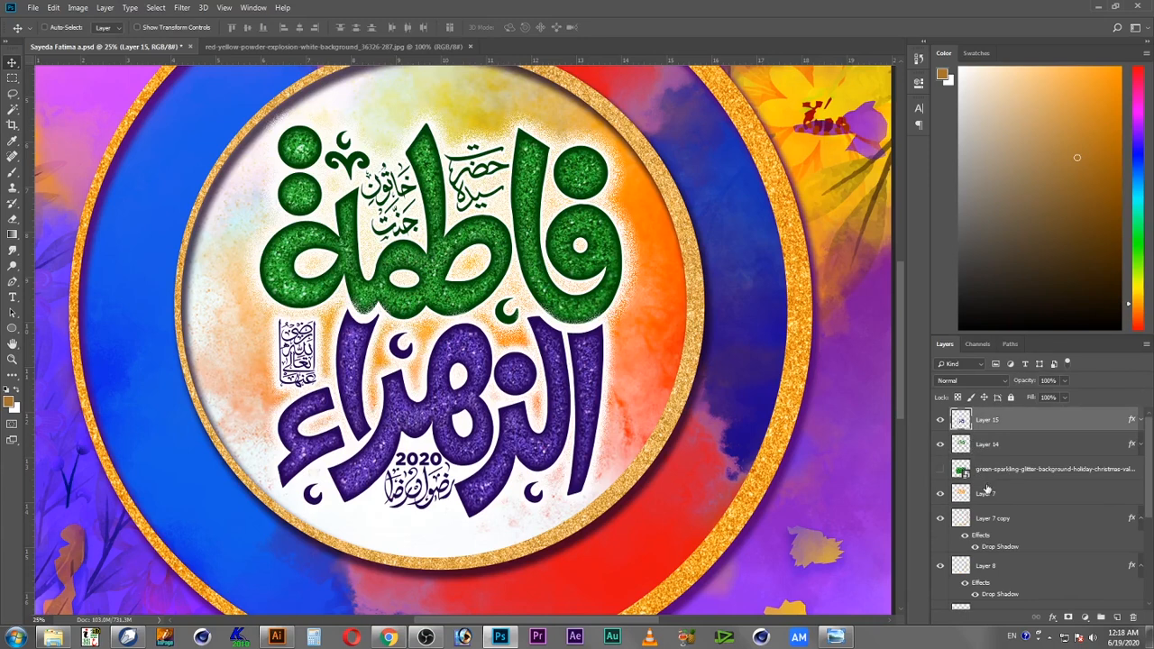
pyautogui.press('z')
pyautogui.keyDown('alt'); pyautogui.click(458, 317); pyautogui.keyUp('alt')
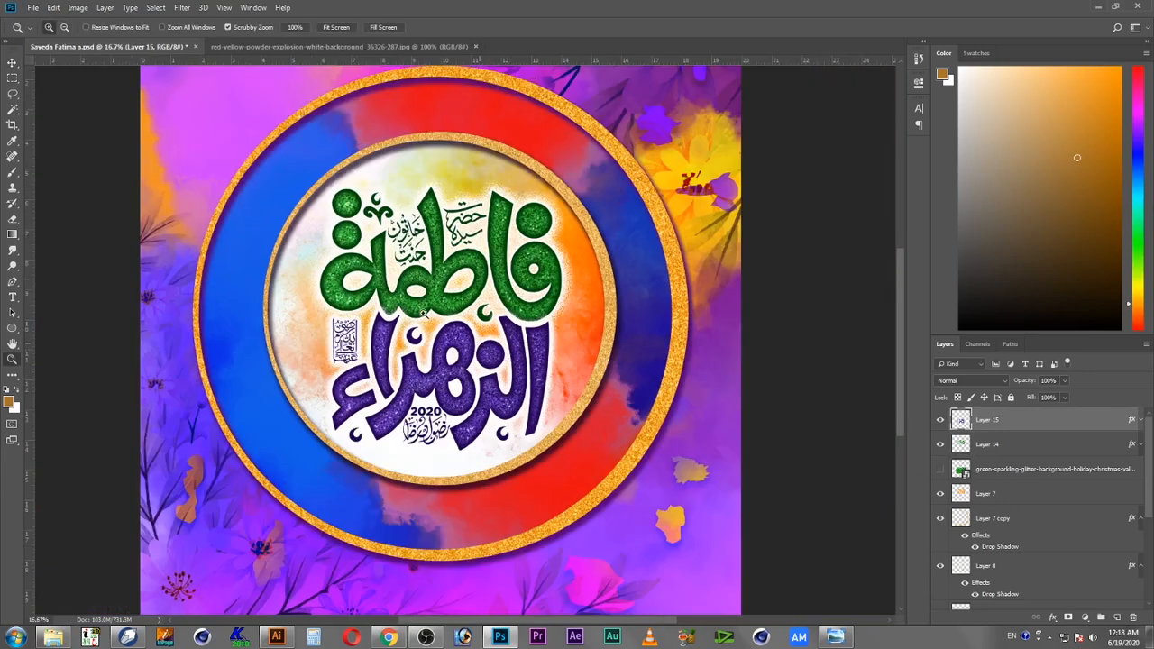
pyautogui.click(461, 332)
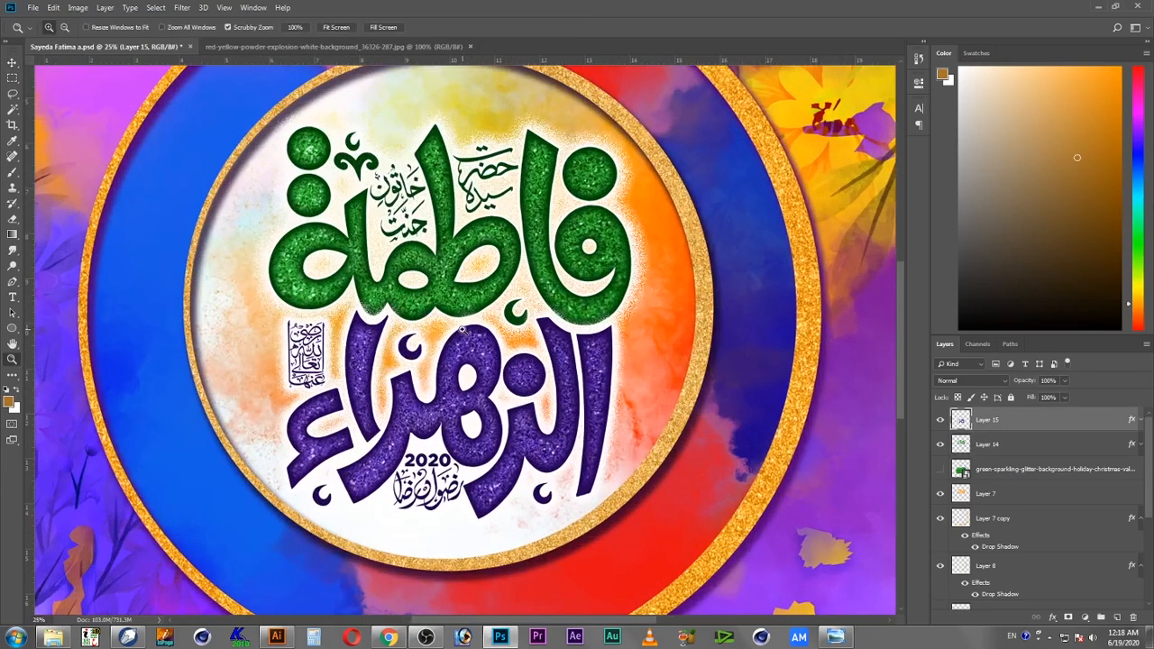
pyautogui.keyDown('alt'); pyautogui.click(464, 331); pyautogui.keyUp('alt')
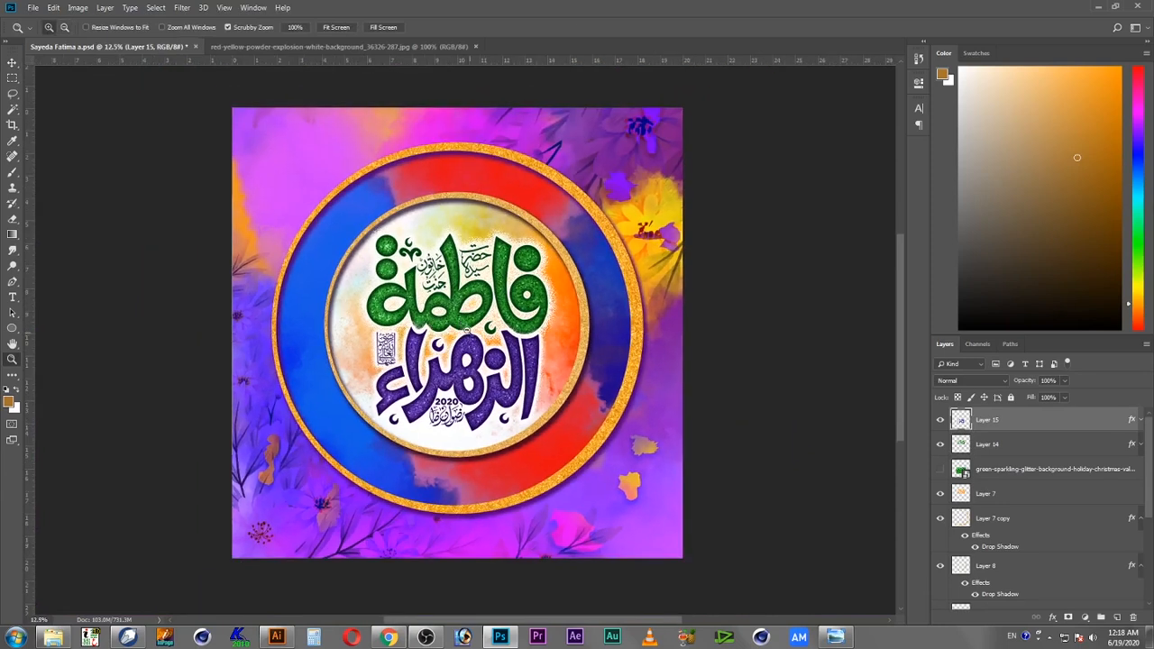
pyautogui.press('v')
pyautogui.moveTo(450, 328); pyautogui.dragTo(512, 323)
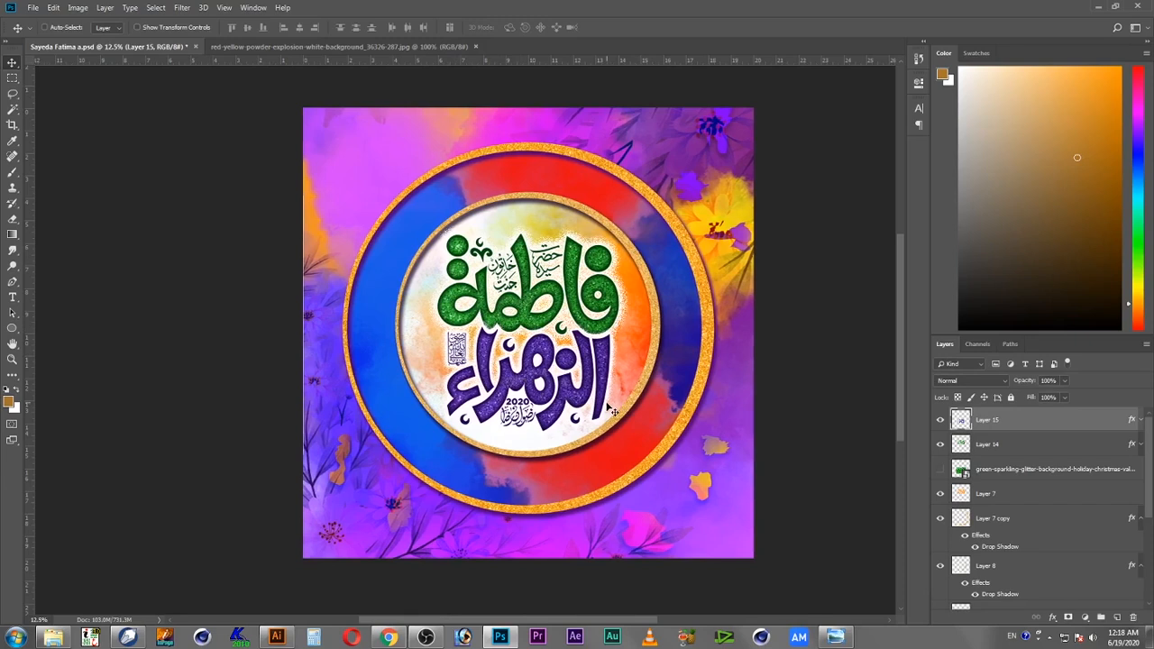
# Step: Save the document
pyautogui.hotkey('ctrl', 's')
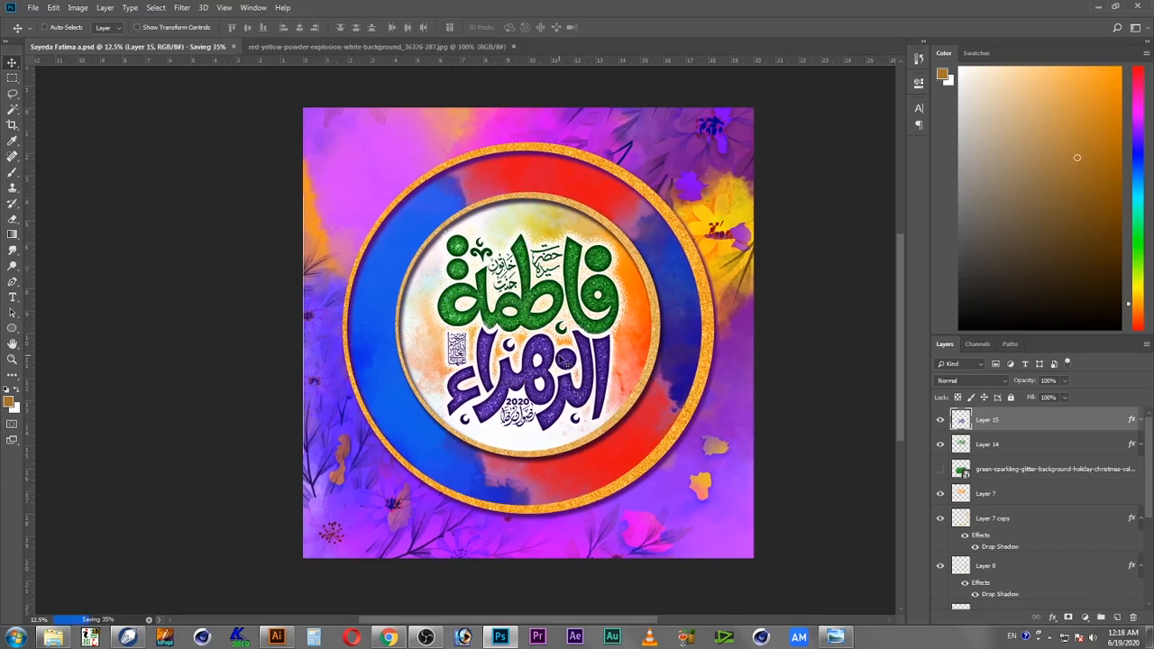
pyautogui.scroll(1, 514, 327)
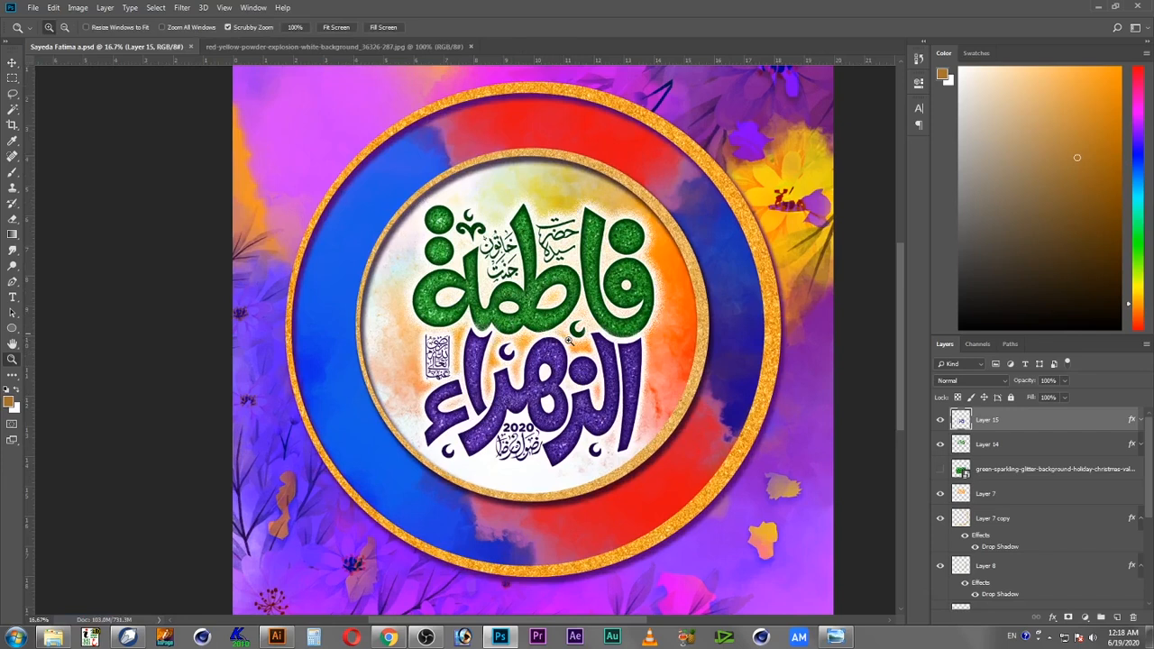
# Step: Select the blue and red ring layer, Layer 11, from the canvas and hide it
pyautogui.rightClick(569, 129)
pyautogui.click(597, 137)
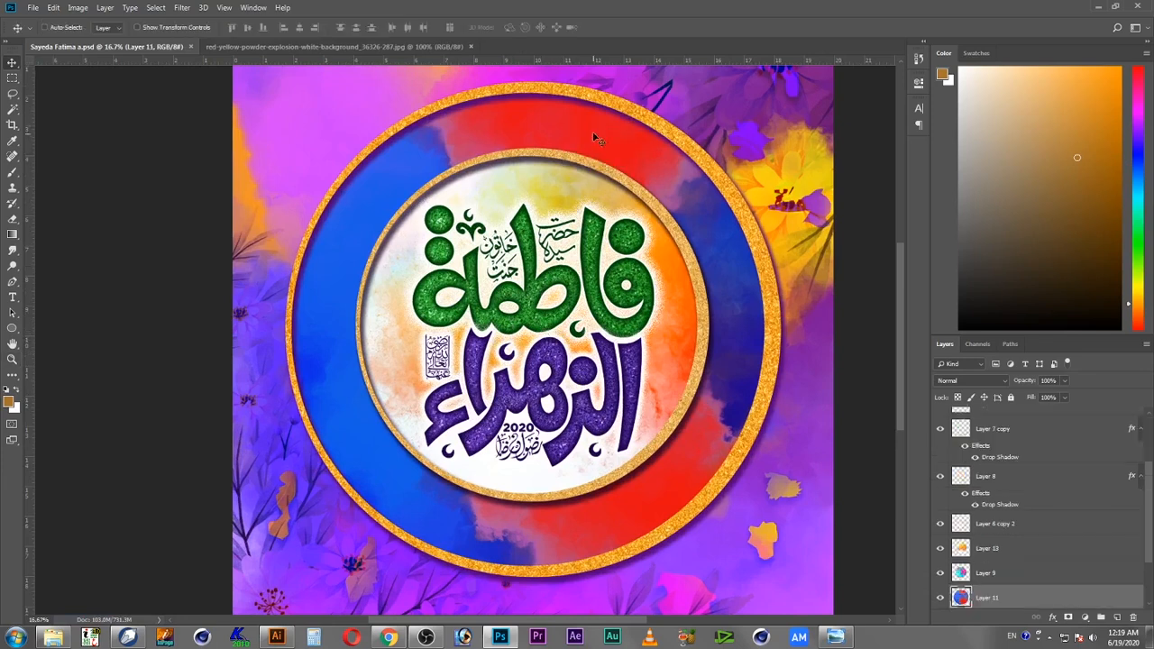
pyautogui.click(942, 598)
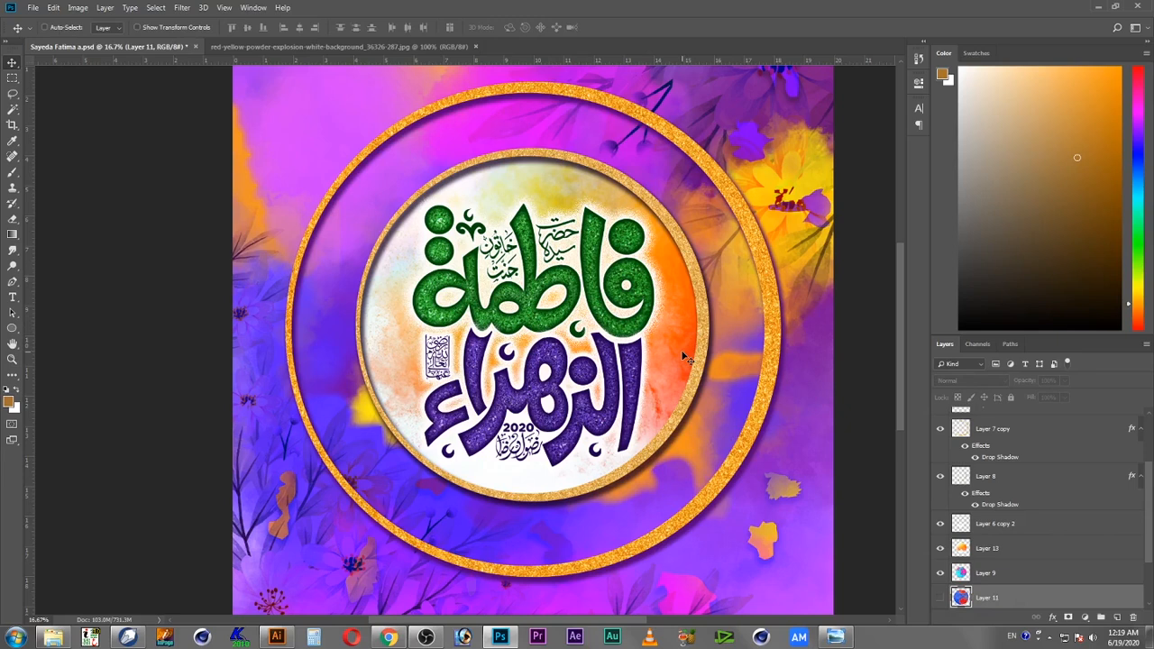
pyautogui.moveTo(577, 415); pyautogui.dragTo(601, 406)
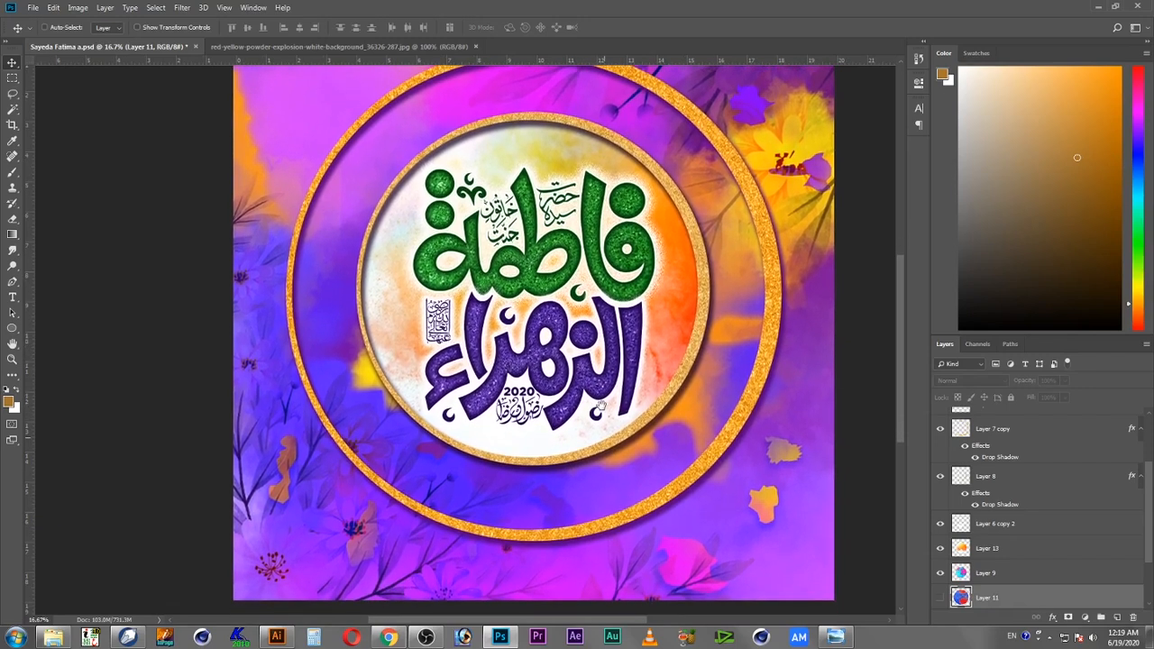
# Step: Save the document with the ring layer hidden
pyautogui.click(32, 8)
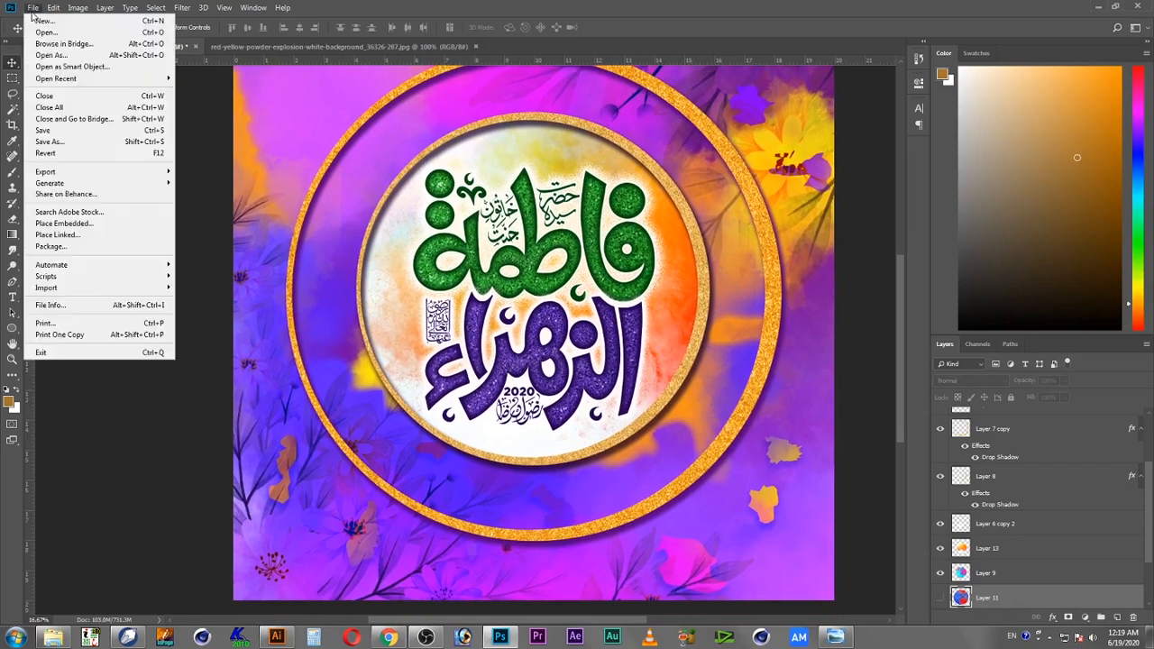
pyautogui.click(61, 118)
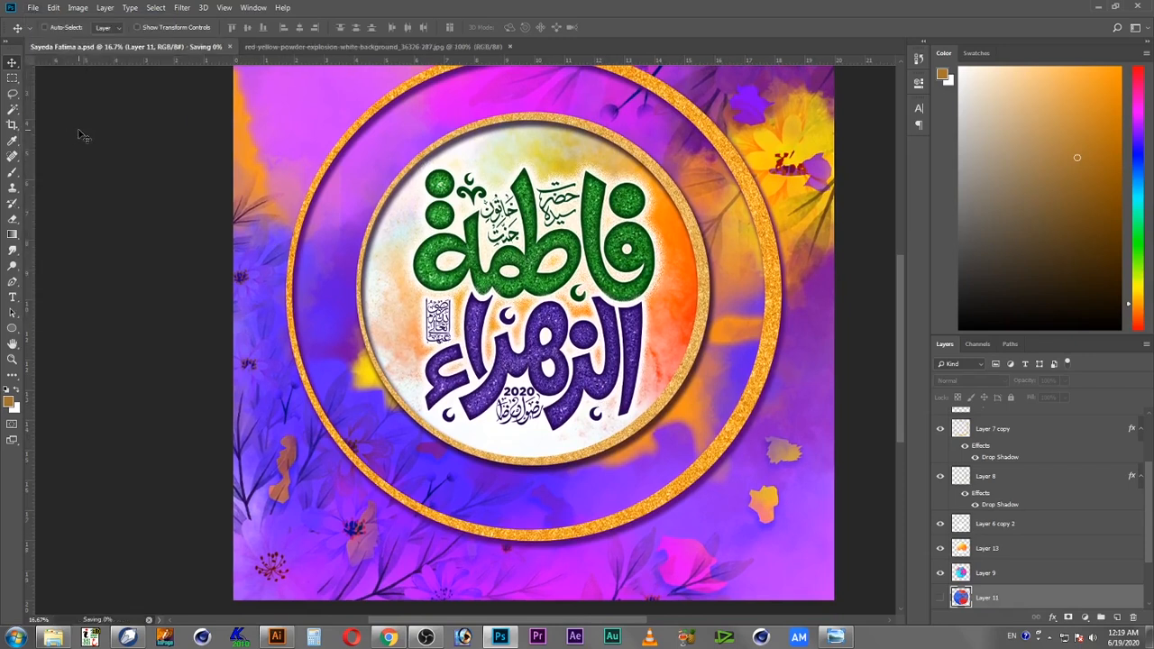
pyautogui.click(446, 47)
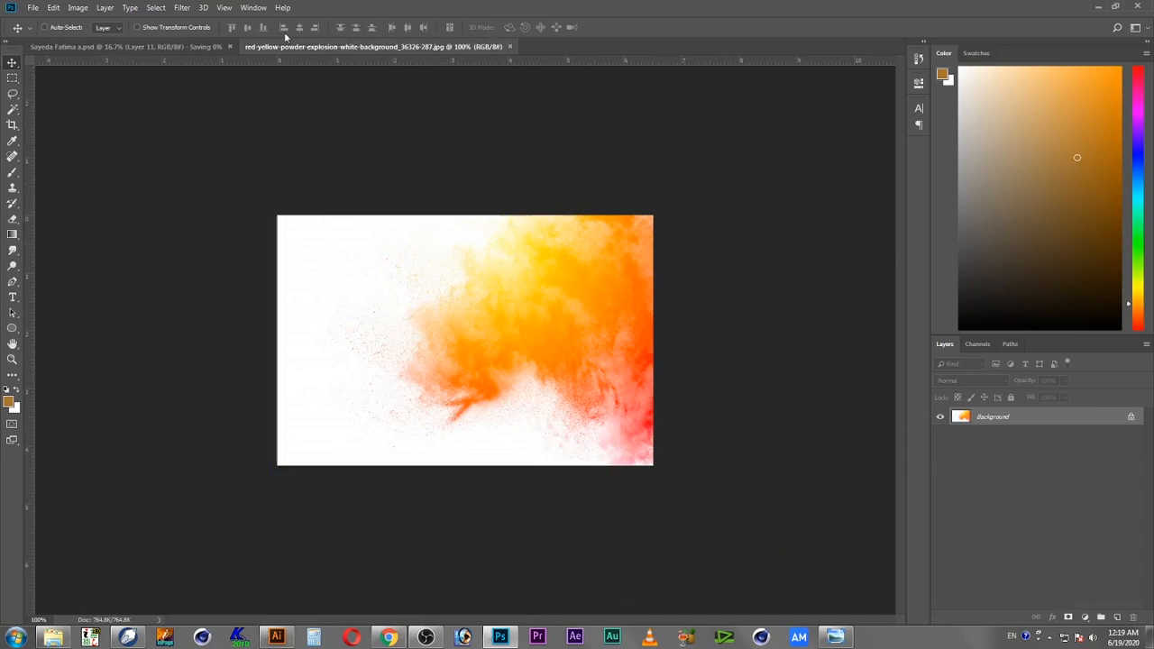
pyautogui.click(166, 45)
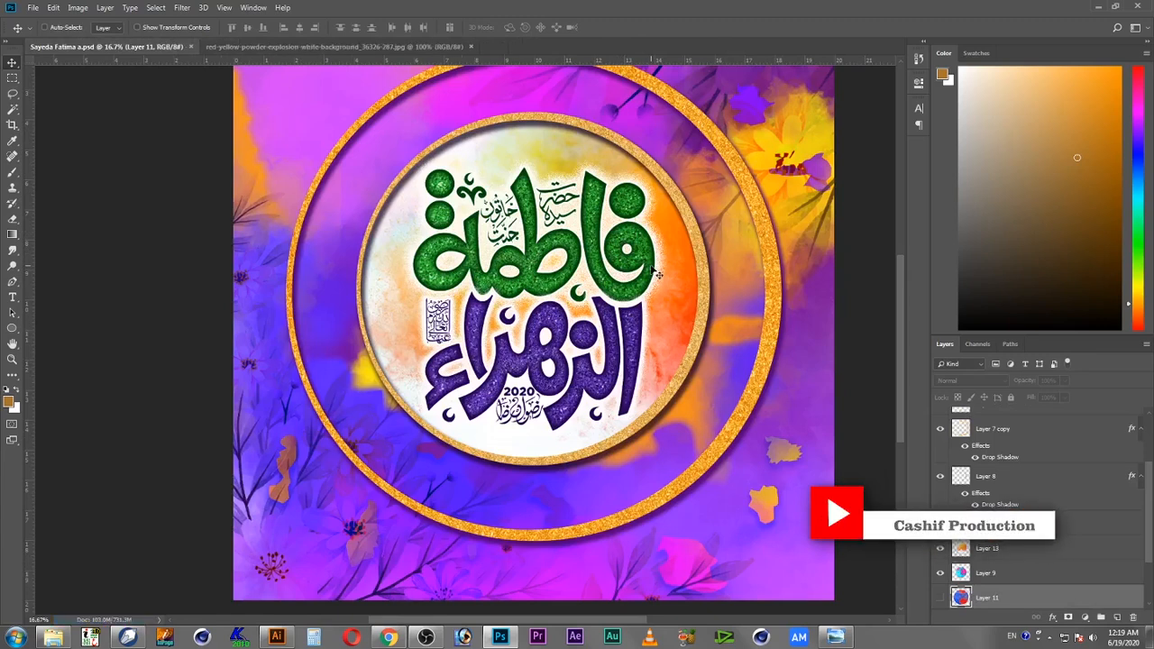
pyautogui.moveTo(751, 284); pyautogui.dragTo(753, 325)
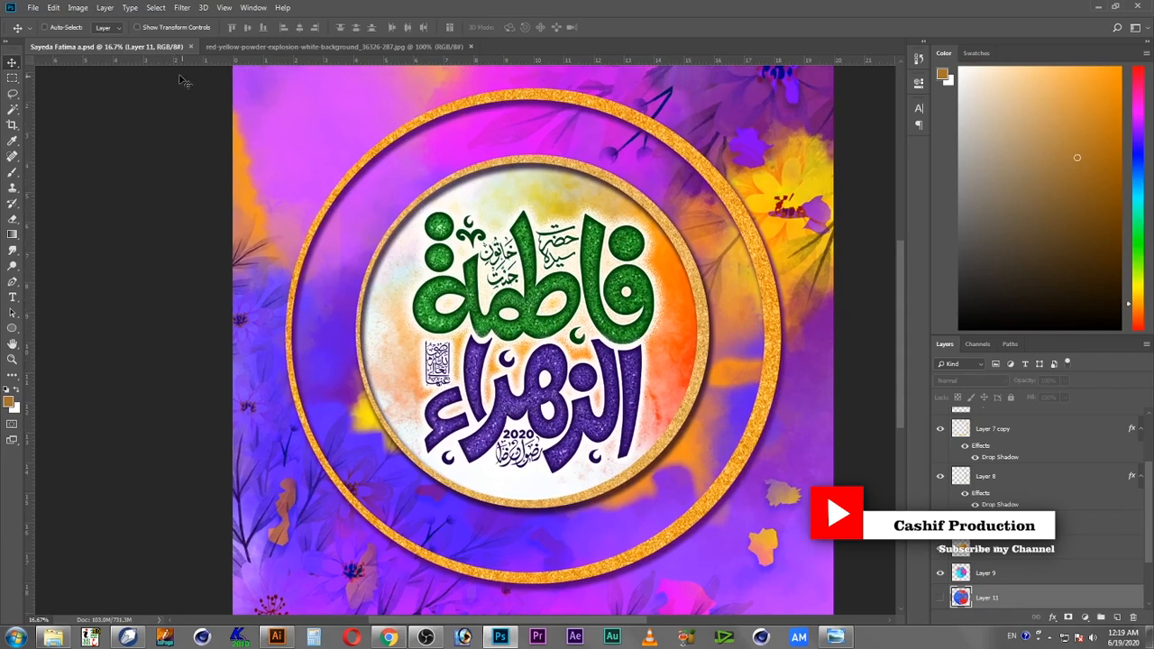
pyautogui.click(33, 8)
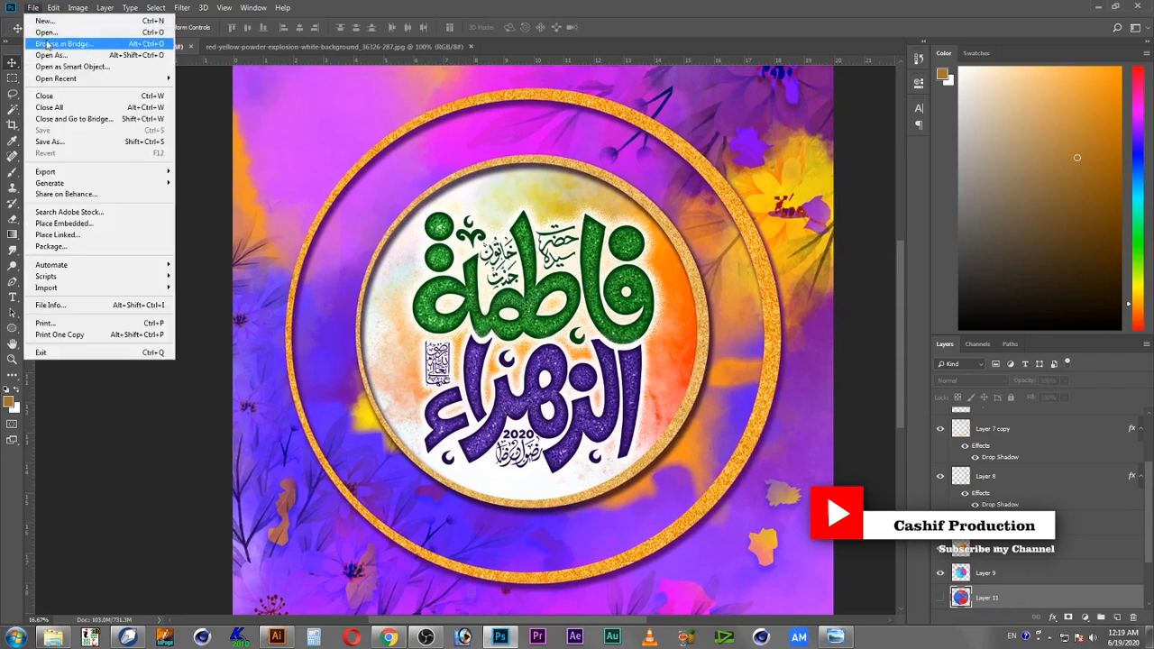
# Step: Add the Cashifproduction YouTube and Facebook logo near the bottom inside the outer golden ring
pyautogui.click(69, 32)
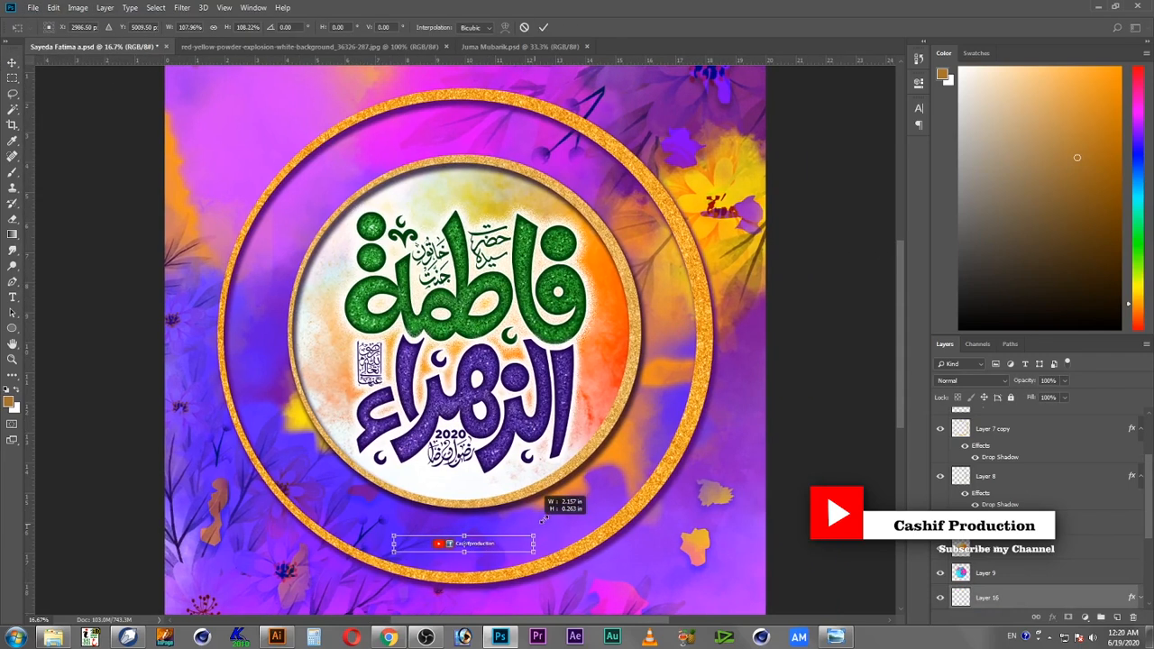
pyautogui.moveTo(548, 520); pyautogui.dragTo(549, 518)
pyautogui.press('Return')
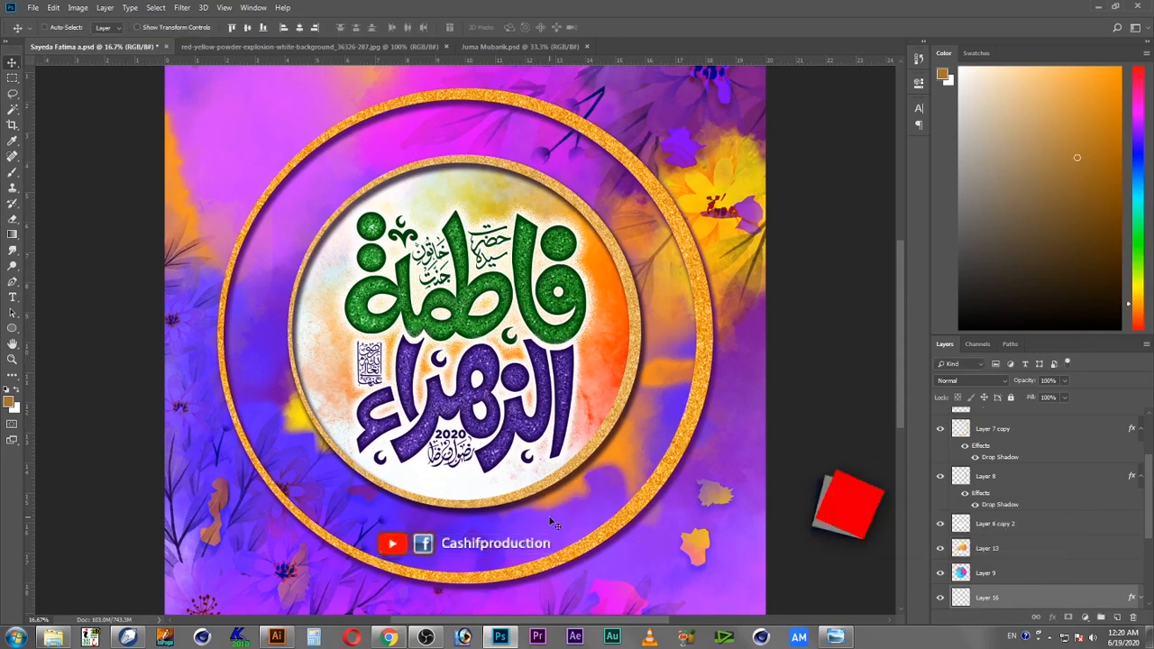
# Step: Nudge the Cashifproduction logo upward and enlarge it slightly with Free Transform
pyautogui.hotkey('shift', 'Up')
pyautogui.hotkey('shift', 'Up')
pyautogui.hotkey('shift', 'Up')
pyautogui.hotkey('shift', 'Up')
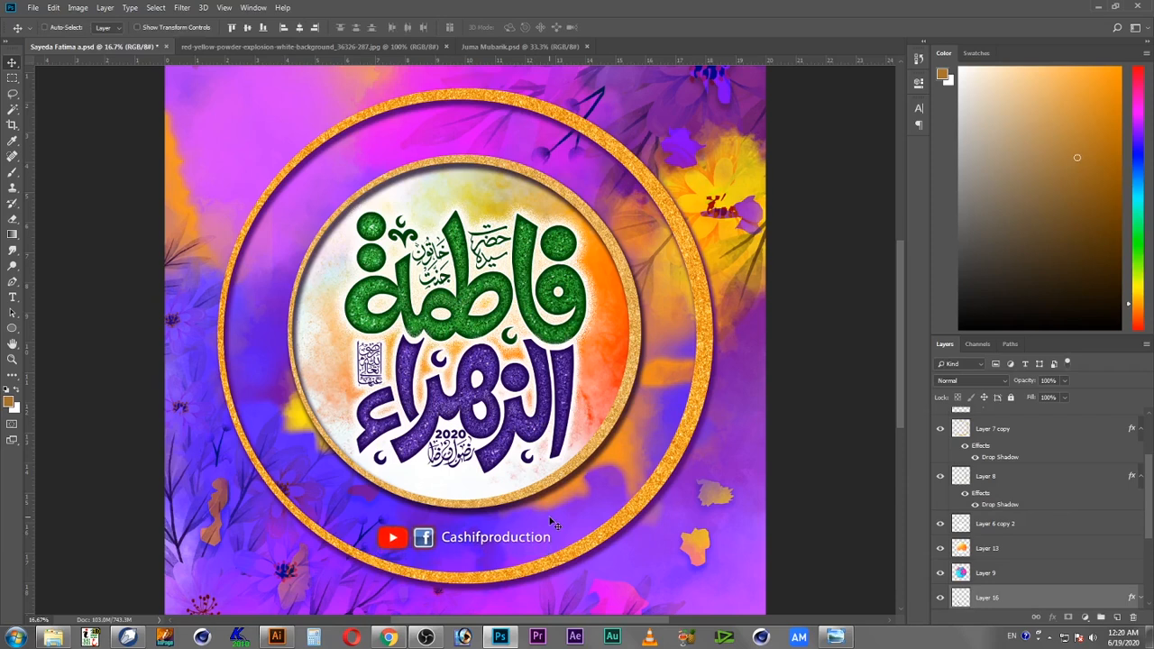
pyautogui.hotkey('shift', 'Down')
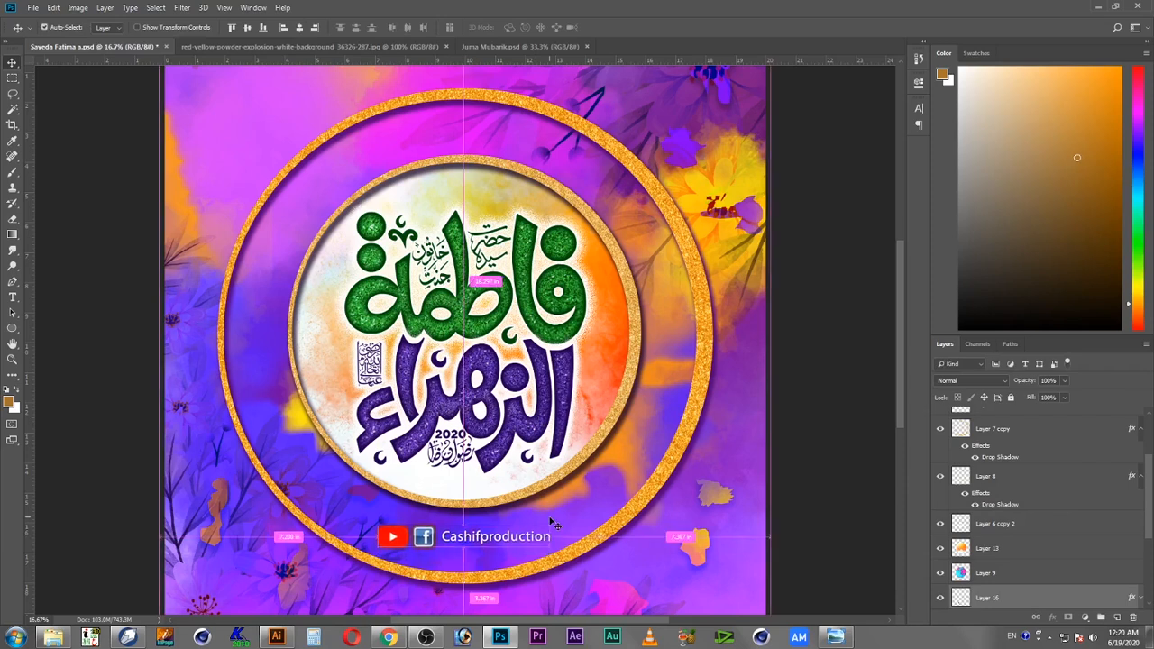
pyautogui.hotkey('ctrl', 't')
pyautogui.moveTo(551, 528); pyautogui.dragTo(561, 525)
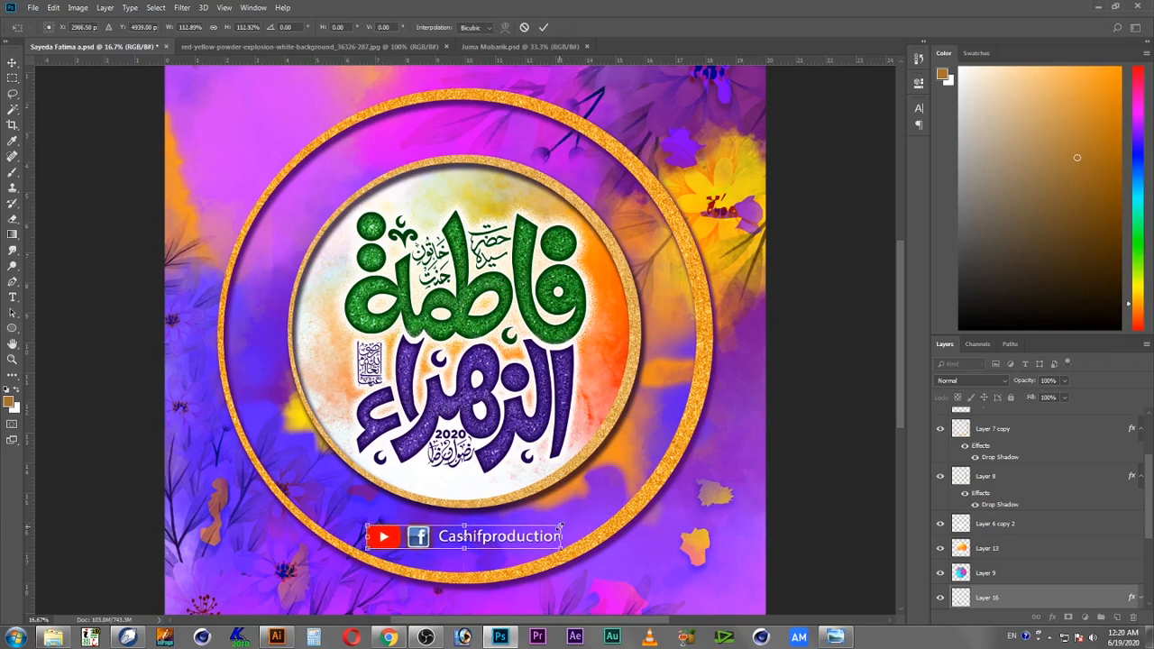
pyautogui.press('Return')
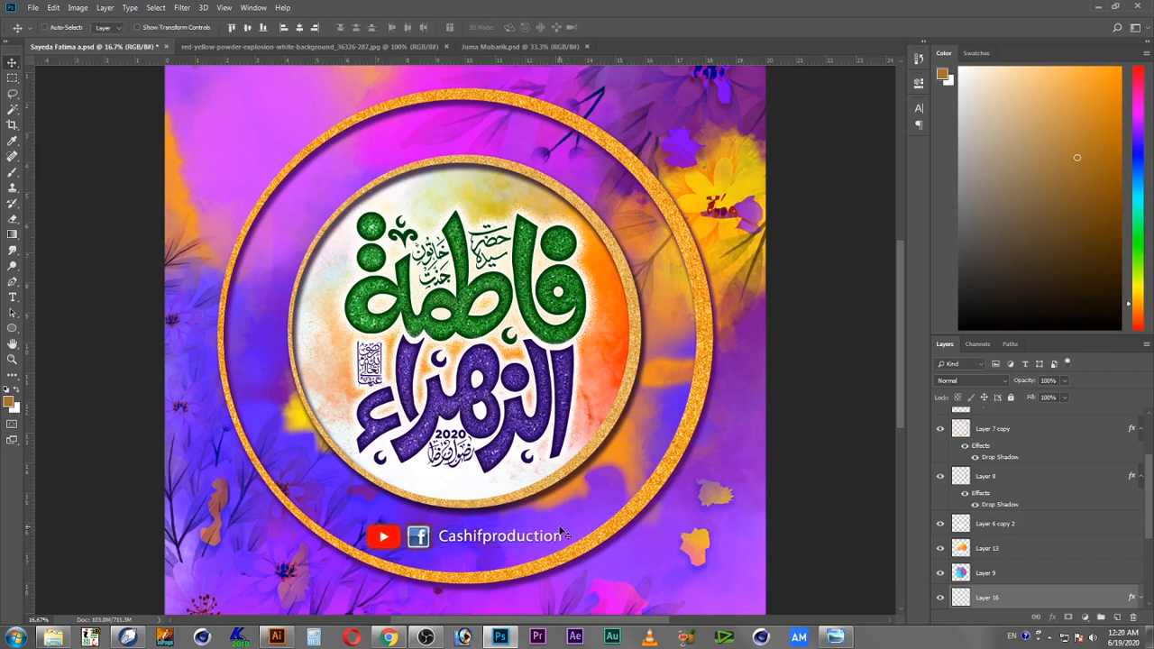
# Step: Open Darood e Paaak.png from the Kashif Printer DATA > 000 Design > Ornaments folder on drive F
pyautogui.press('z')
pyautogui.keyDown('alt'); pyautogui.click(457, 362); pyautogui.keyUp('alt')
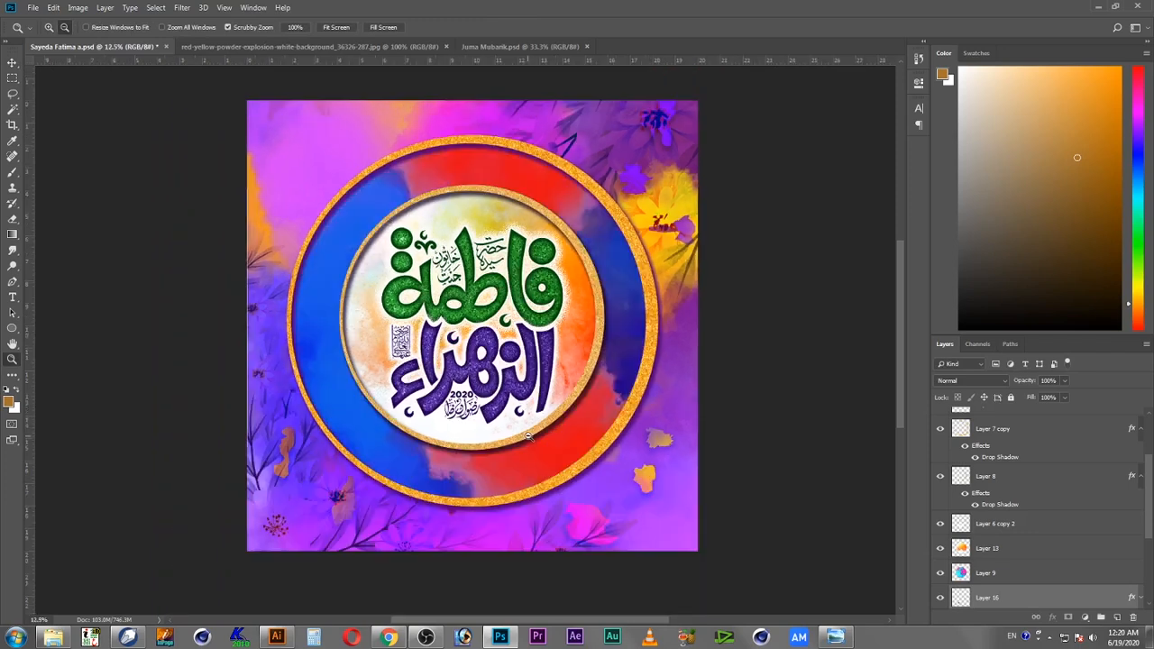
pyautogui.press('v')
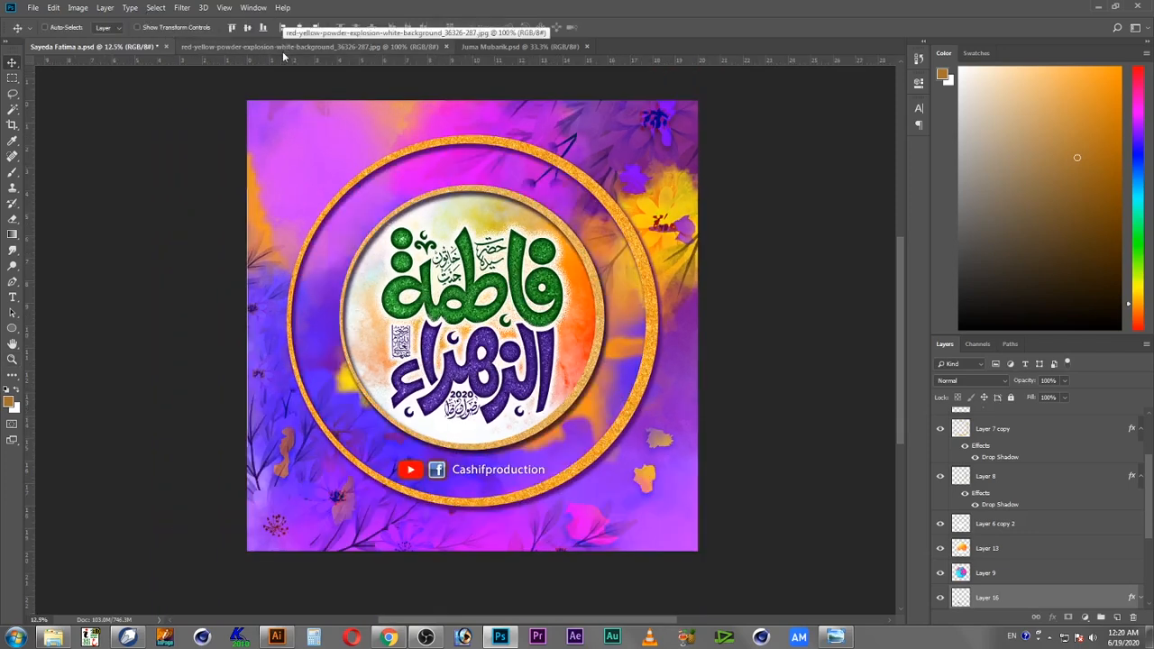
pyautogui.click(33, 7)
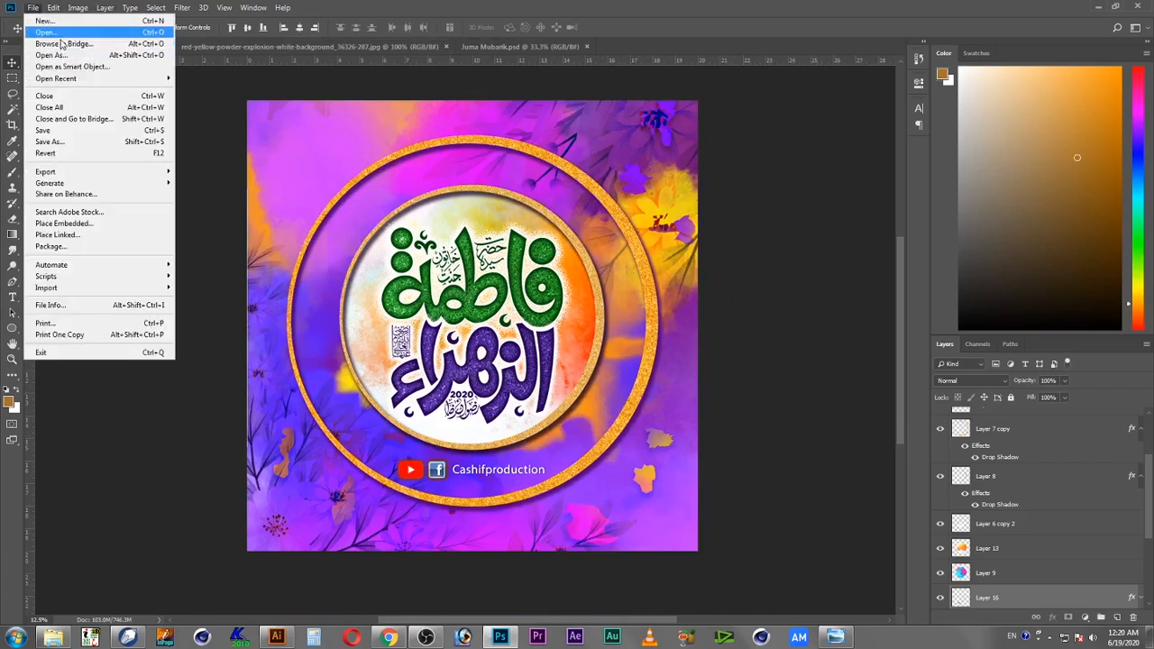
pyautogui.click(56, 27)
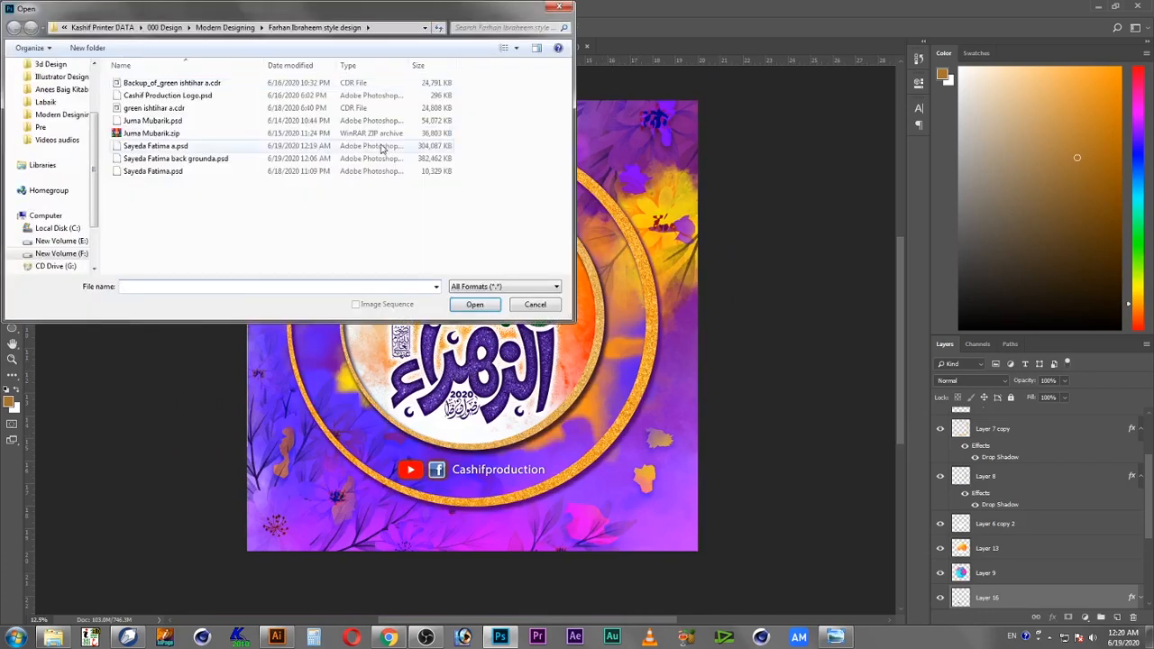
pyautogui.click(68, 216)
pyautogui.click(74, 241)
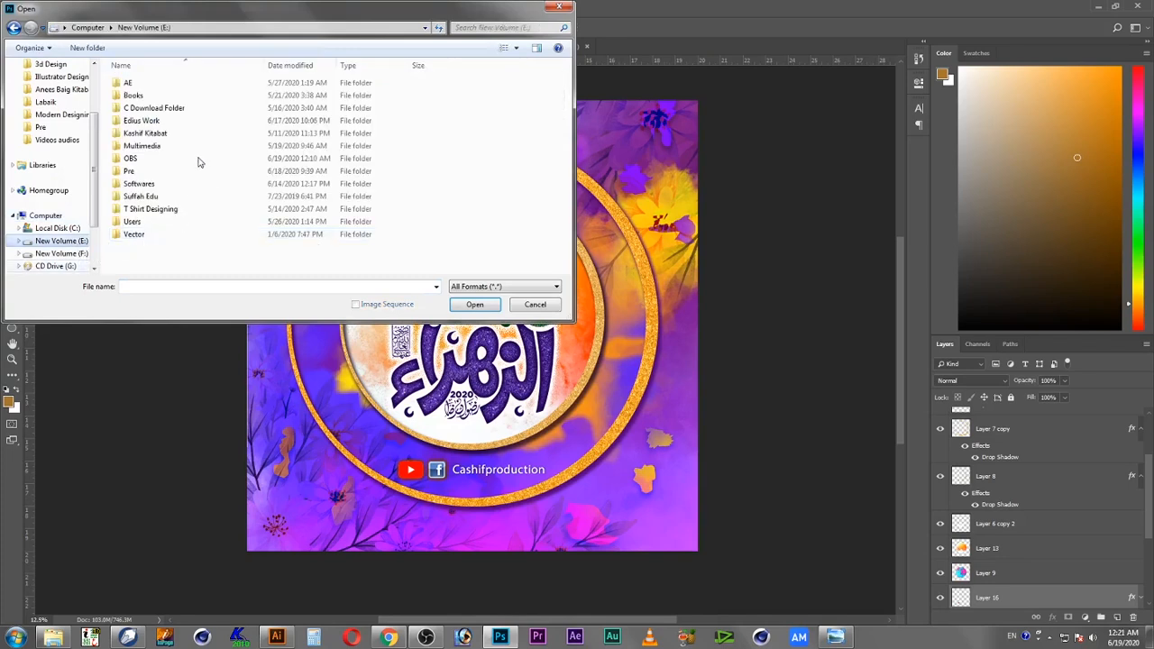
pyautogui.click(72, 255)
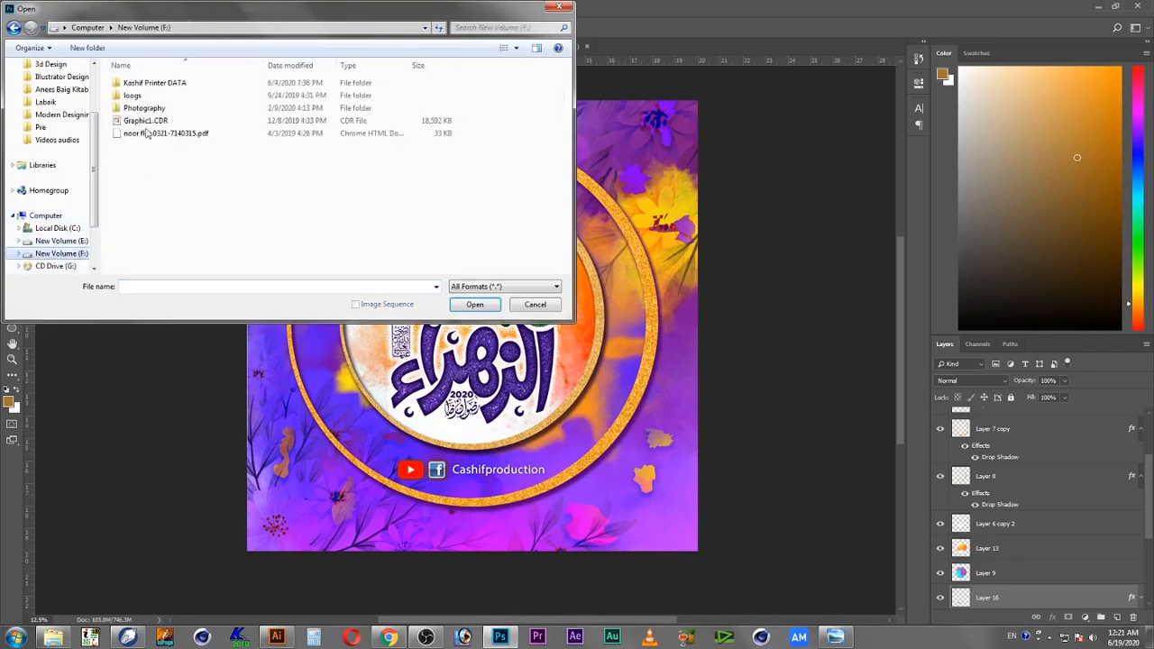
pyautogui.doubleClick(160, 82)
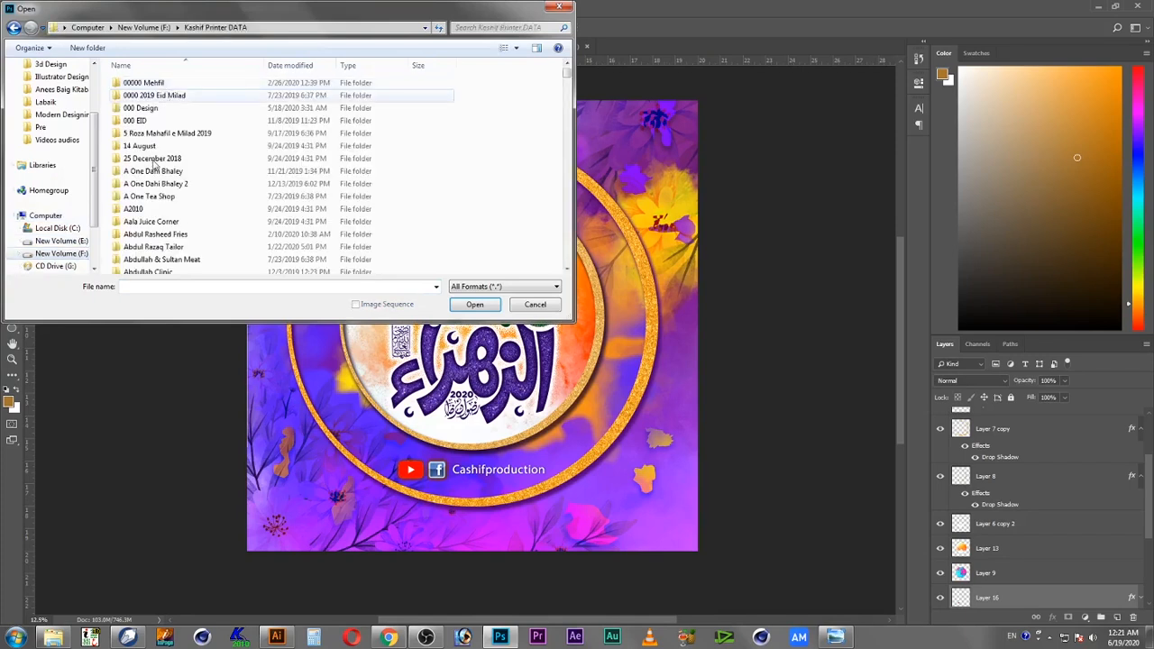
pyautogui.doubleClick(145, 109)
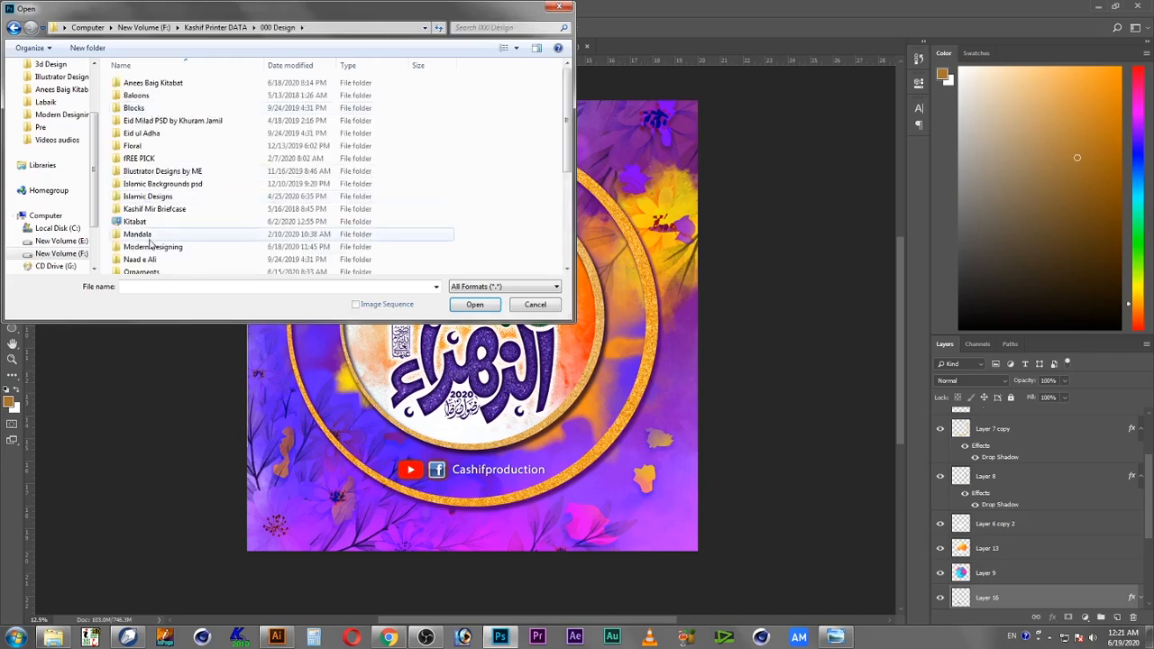
pyautogui.doubleClick(153, 271)
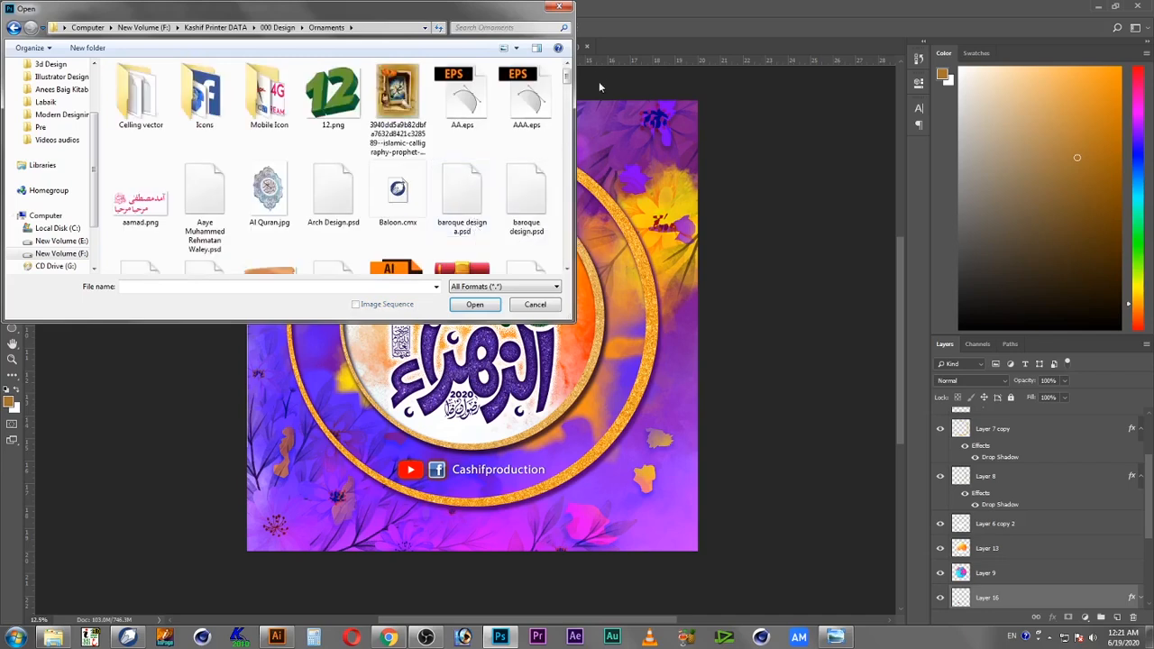
pyautogui.moveTo(568, 78); pyautogui.dragTo(567, 144)
pyautogui.click(391, 134)
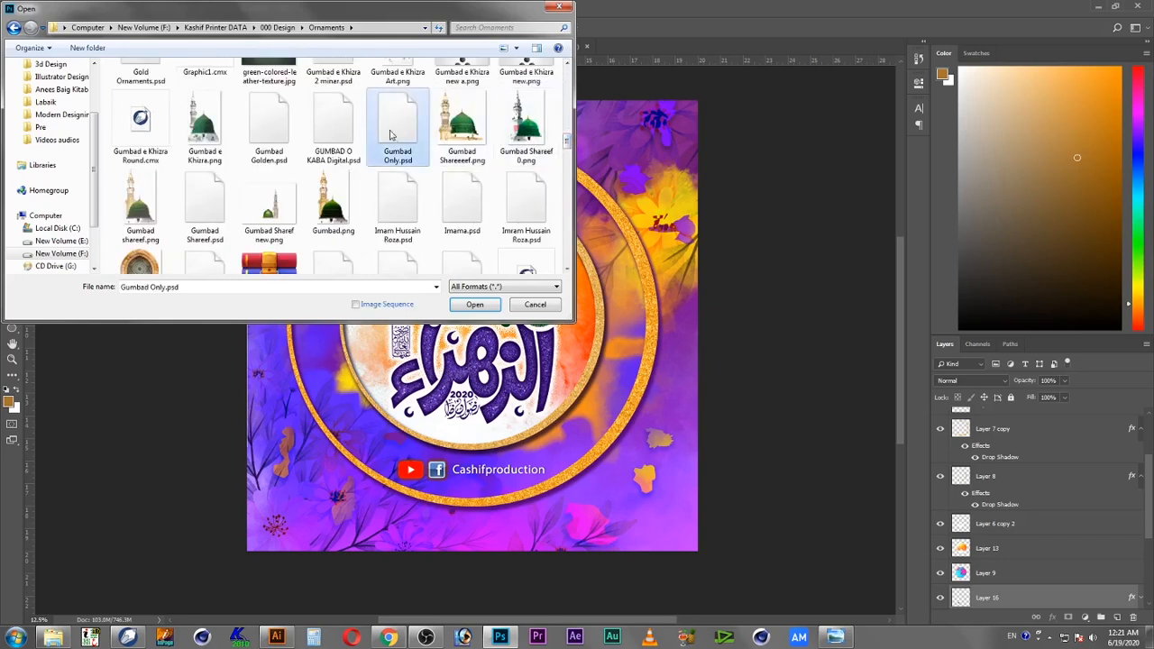
pyautogui.press('d')
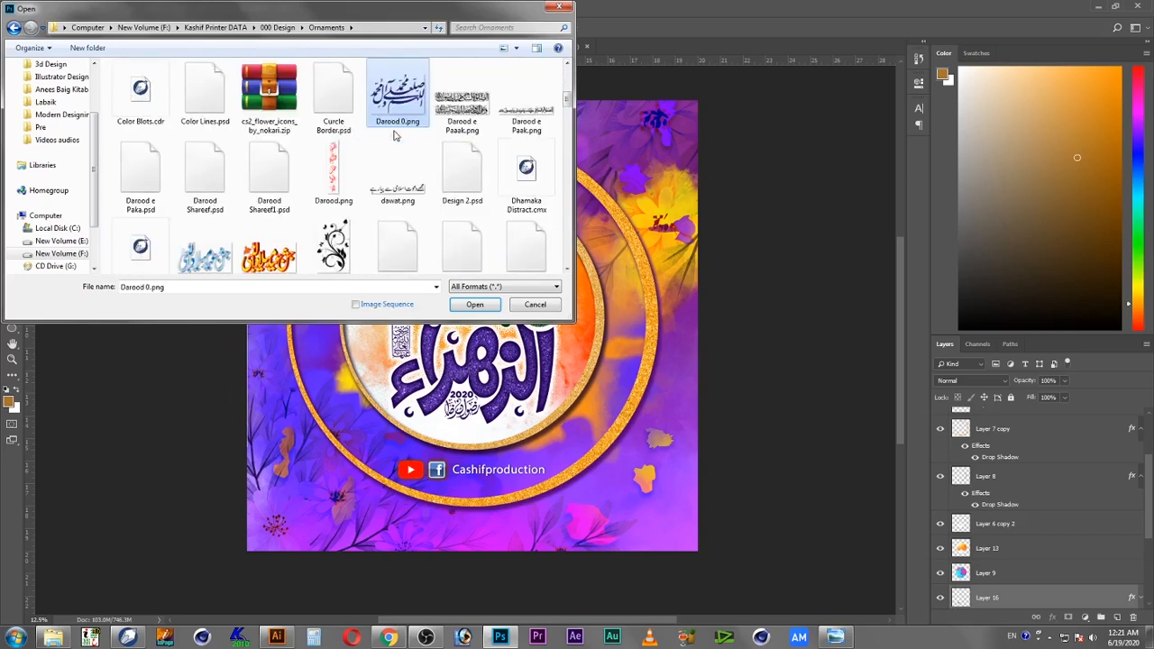
pyautogui.press('d')
pyautogui.press('d')
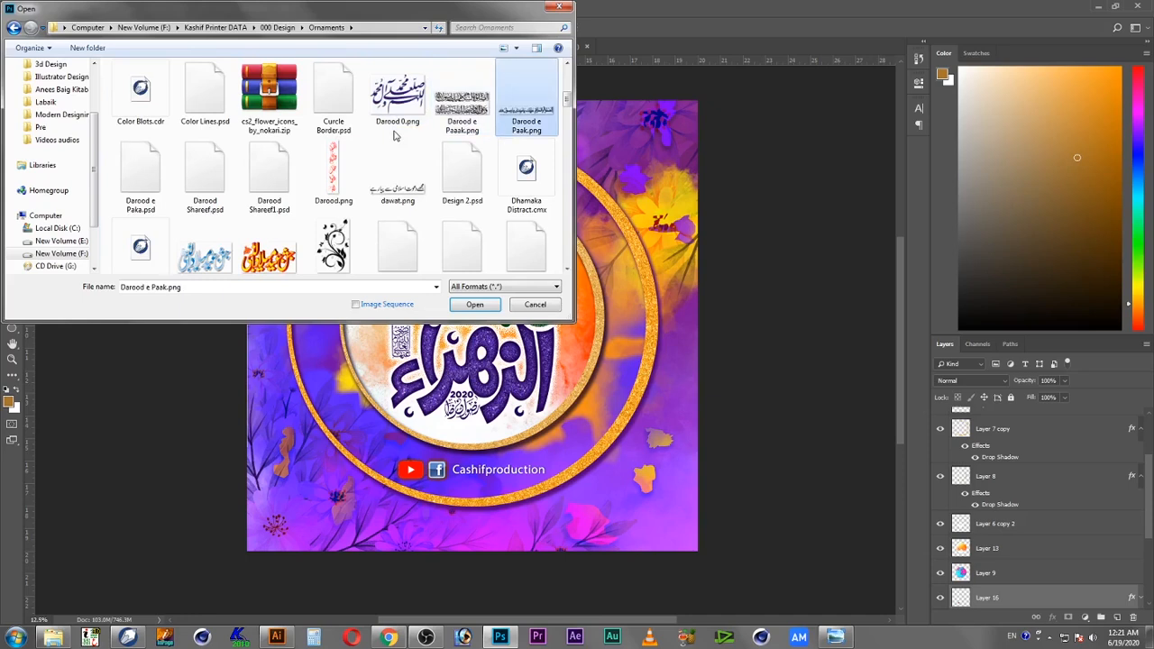
pyautogui.press('Left')
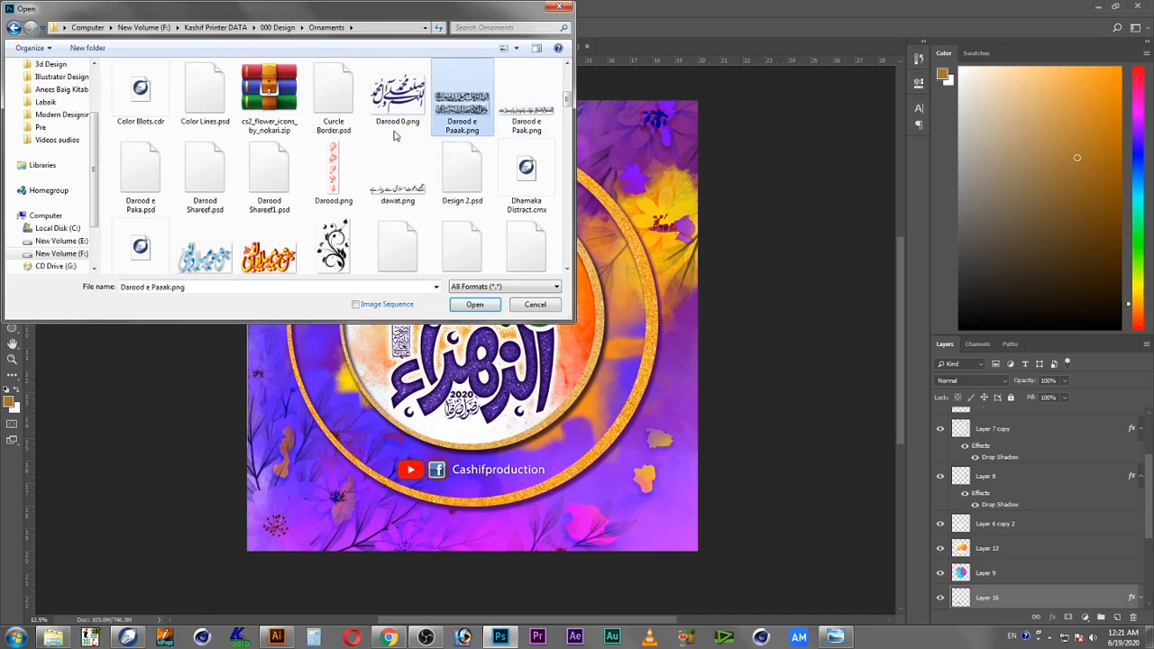
pyautogui.press('Return')
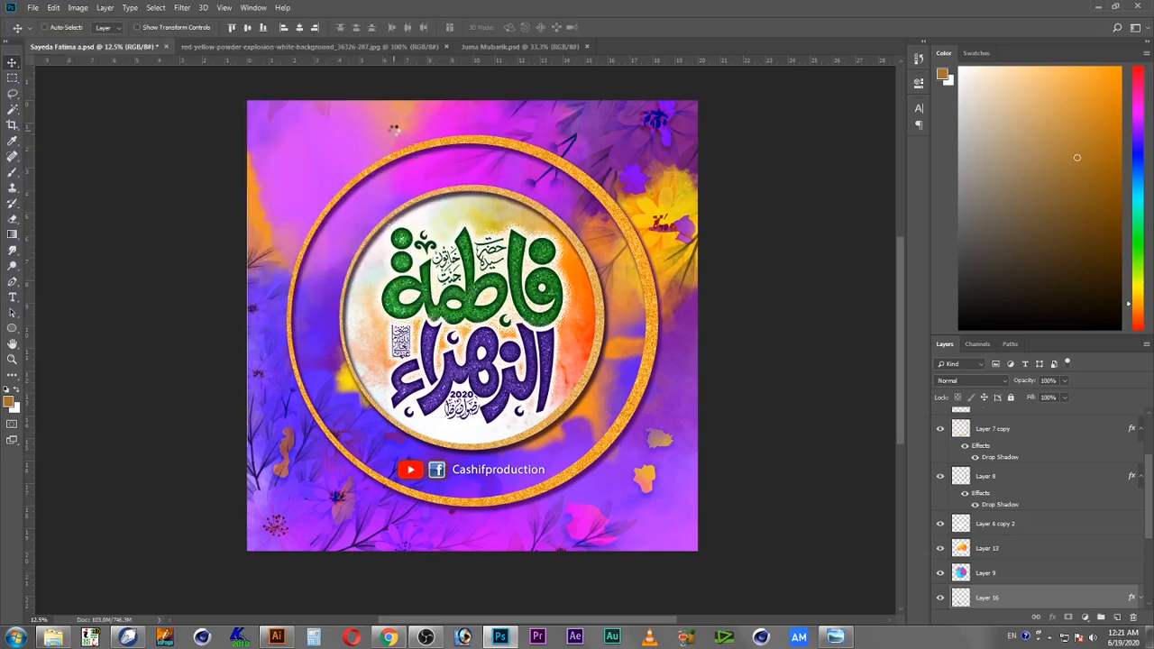
# Step: Select and delete the upper line of the Darood calligraphy
pyautogui.click(13, 76)
pyautogui.moveTo(178, 195); pyautogui.dragTo(756, 346)
pyautogui.press('Delete')
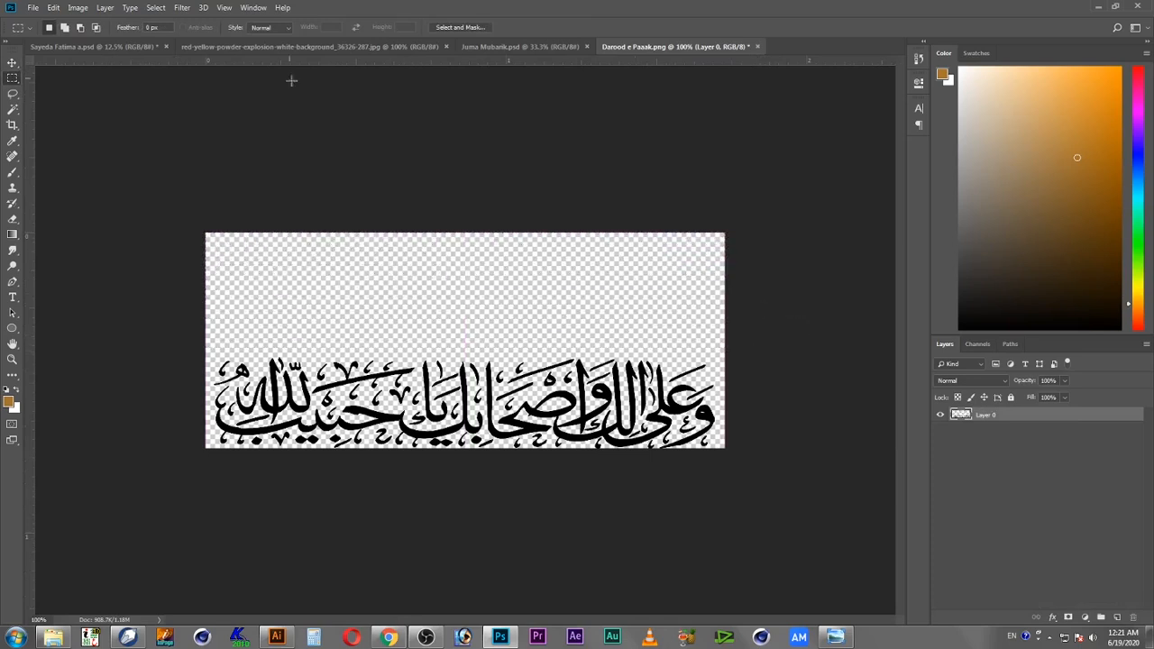
# Step: Bring the remaining Darood line into Sayeda Fatima a.psd and place it near the top inside the outer ring
pyautogui.click(129, 46)
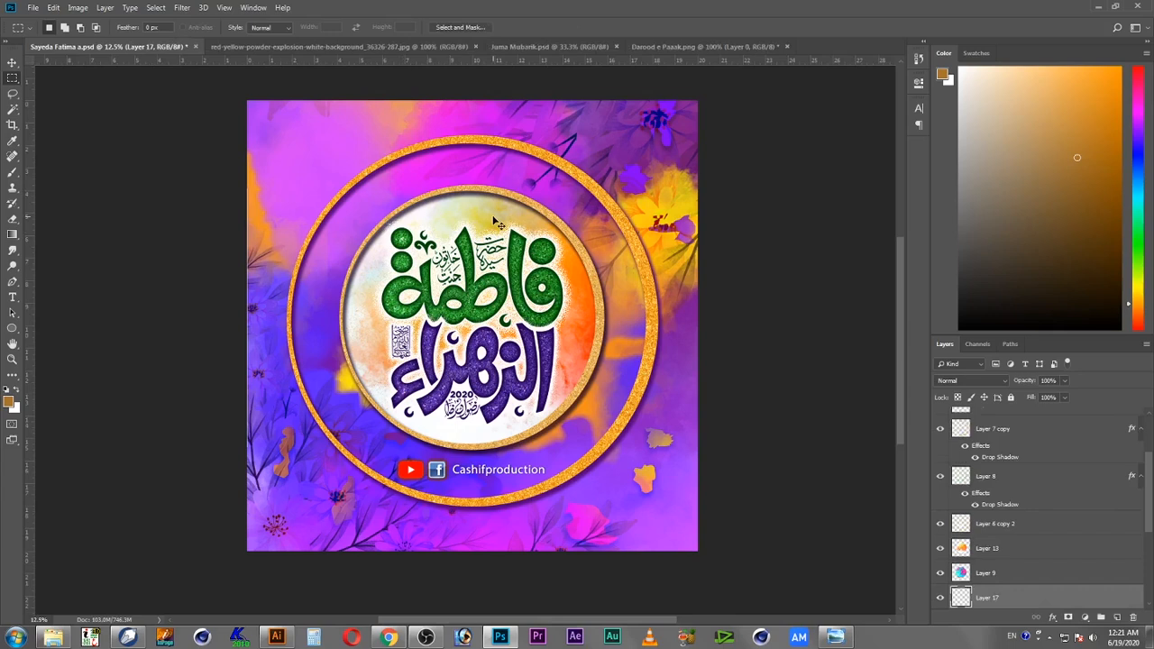
pyautogui.press('v')
pyautogui.moveTo(501, 276); pyautogui.dragTo(497, 159)
pyautogui.moveTo(485, 269); pyautogui.dragTo(488, 124)
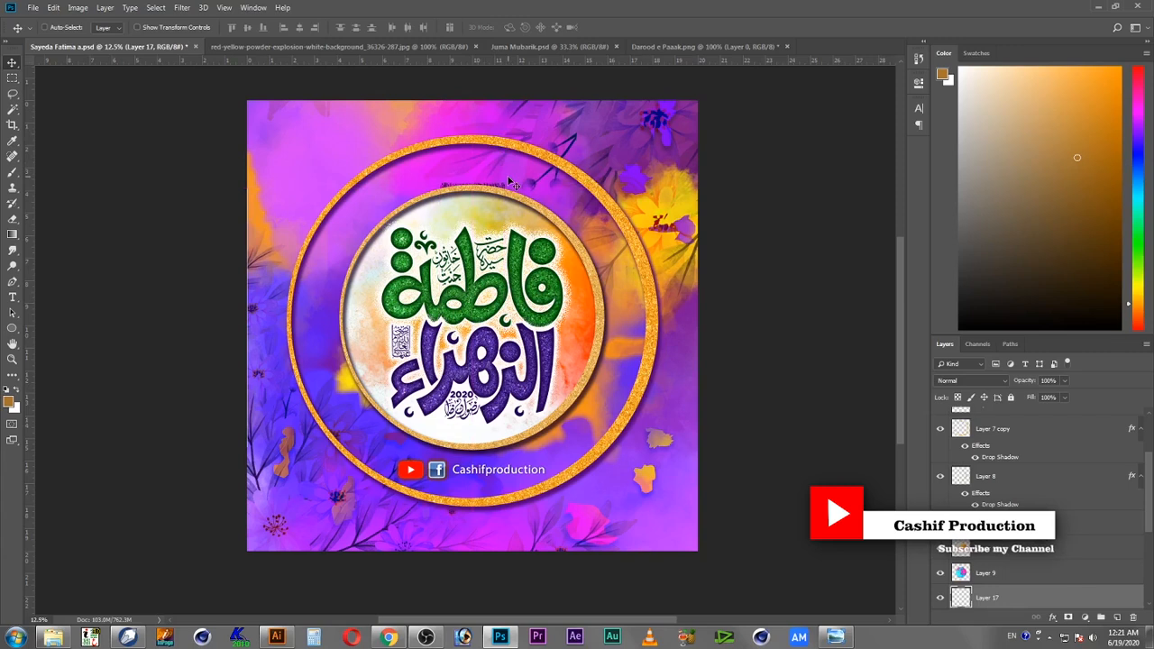
# Step: Move the Darood layer up the layer stack above the ring and calligraphy layers
pyautogui.hotkey('ctrl', 't')
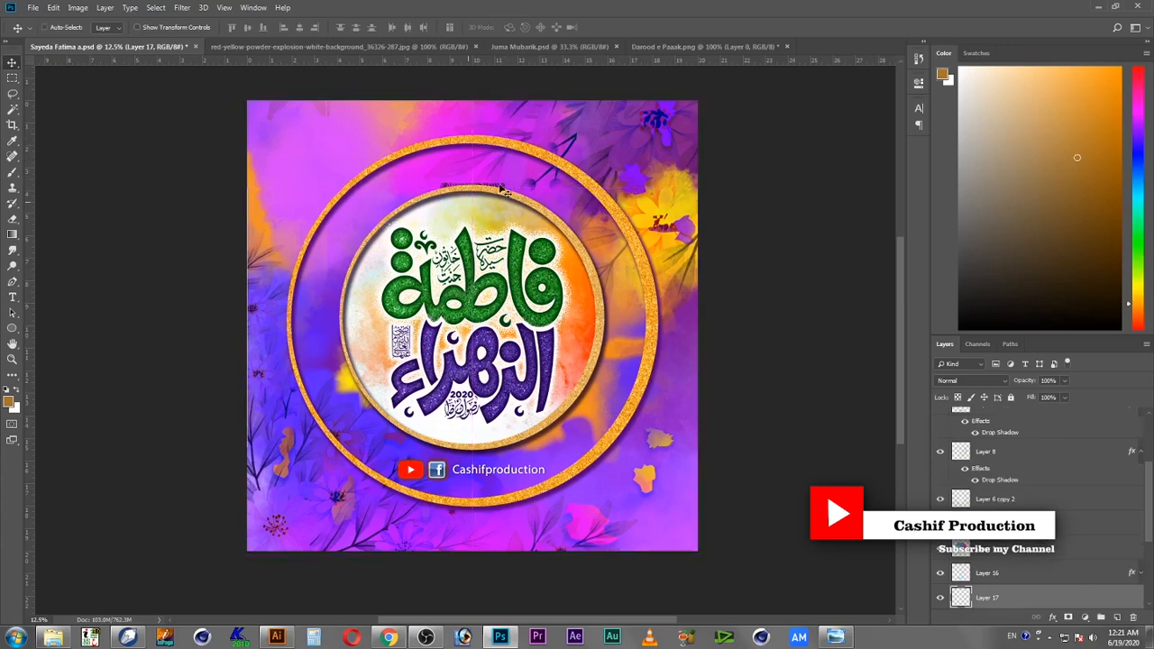
pyautogui.moveTo(968, 603); pyautogui.dragTo(967, 441)
pyautogui.moveTo(1150, 496); pyautogui.dragTo(1150, 454)
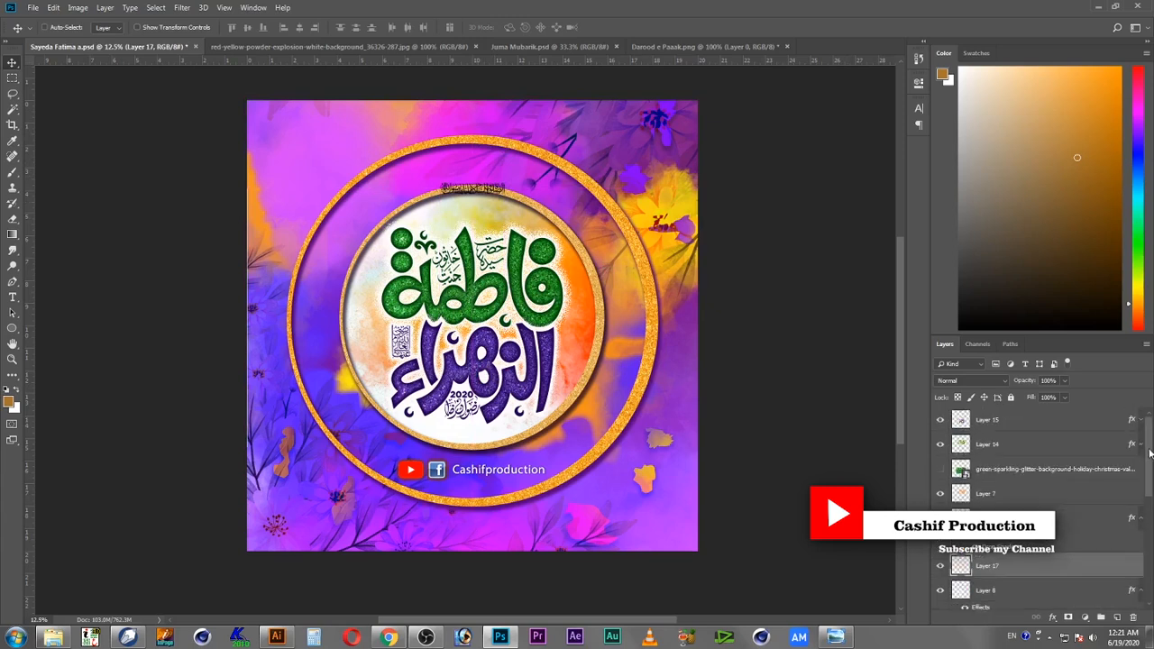
pyautogui.moveTo(973, 565); pyautogui.dragTo(974, 417)
pyautogui.press('ctrl')
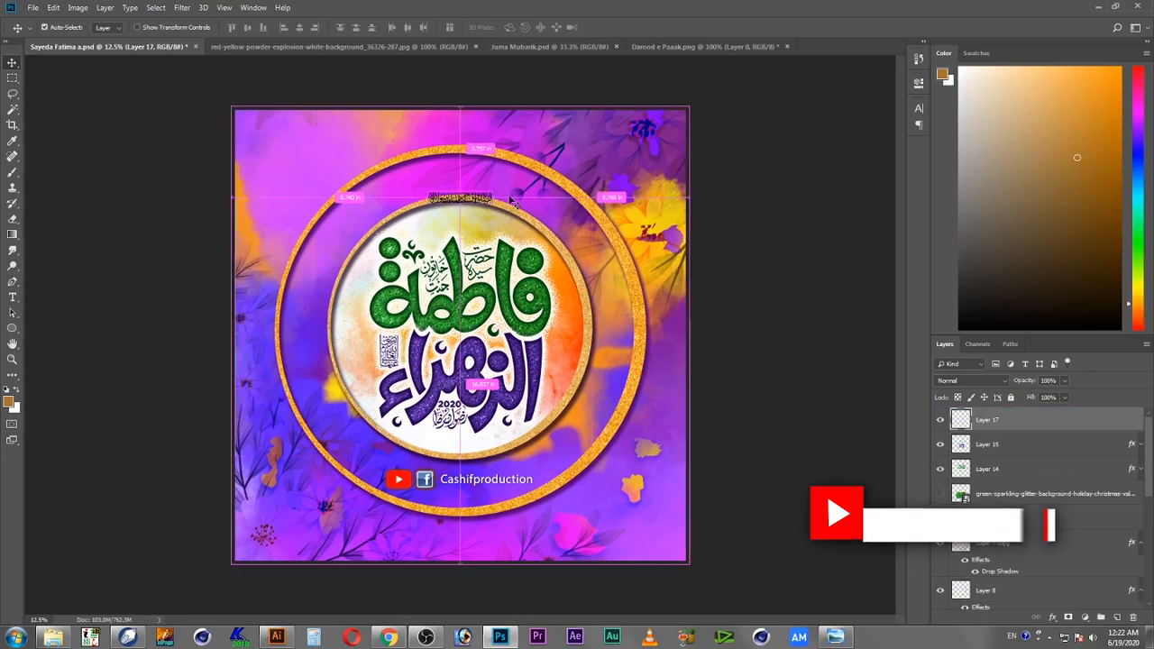
# Step: Enlarge the Darood line to about 190% and nudge it up to sit just inside the outer ring's top
pyautogui.hotkey('ctrl', 't')
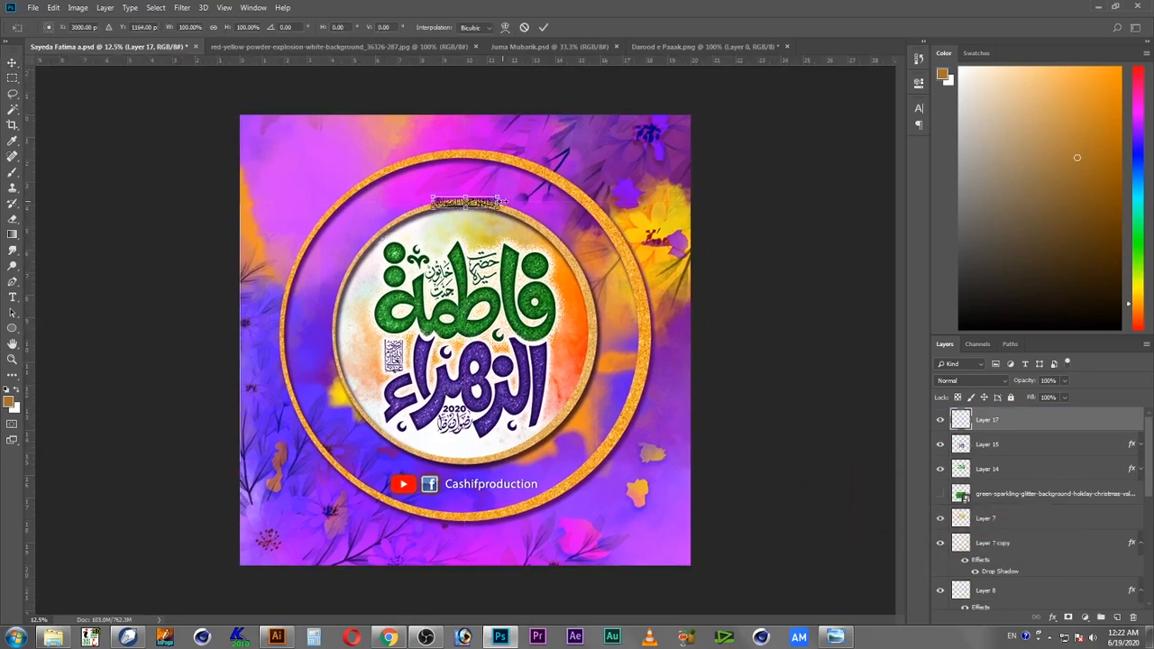
pyautogui.moveTo(503, 192); pyautogui.dragTo(530, 181)
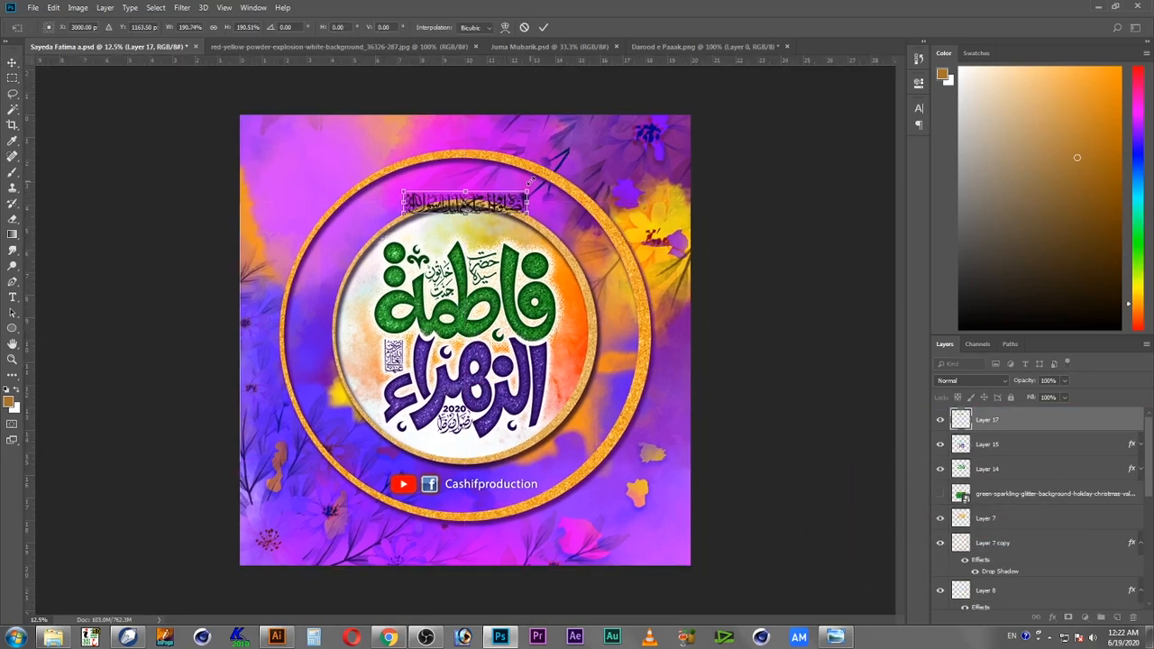
pyautogui.hotkey('shift', 'Up')
pyautogui.hotkey('shift', 'Up')
pyautogui.hotkey('shift', 'Up')
pyautogui.hotkey('shift', 'Up')
pyautogui.hotkey('shift', 'Up')
pyautogui.hotkey('shift', 'Up')
pyautogui.hotkey('shift', 'Up')
pyautogui.hotkey('shift', 'Up')
pyautogui.hotkey('shift', 'Up')
pyautogui.hotkey('shift', 'Up')
pyautogui.hotkey('shift', 'Up')
pyautogui.hotkey('shift', 'Up')
pyautogui.hotkey('shift', 'Up')
pyautogui.hotkey('shift', 'Up')
pyautogui.hotkey('shift', 'Up')
pyautogui.hotkey('shift', 'Up')
pyautogui.hotkey('shift', 'Up')
pyautogui.hotkey('shift', 'Up')
pyautogui.hotkey('shift', 'Up')
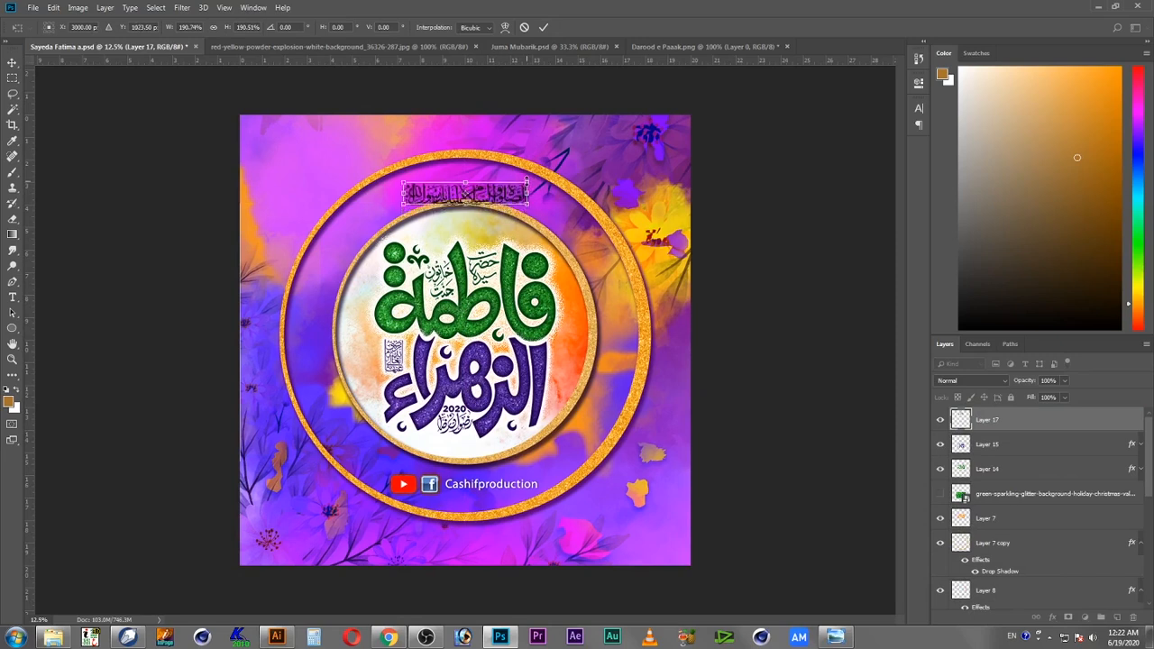
pyautogui.hotkey('shift', 'Up')
pyautogui.hotkey('shift', 'Up')
pyautogui.hotkey('shift', 'Up')
pyautogui.hotkey('shift', 'Up')
pyautogui.hotkey('shift', 'Up')
pyautogui.hotkey('shift', 'Up')
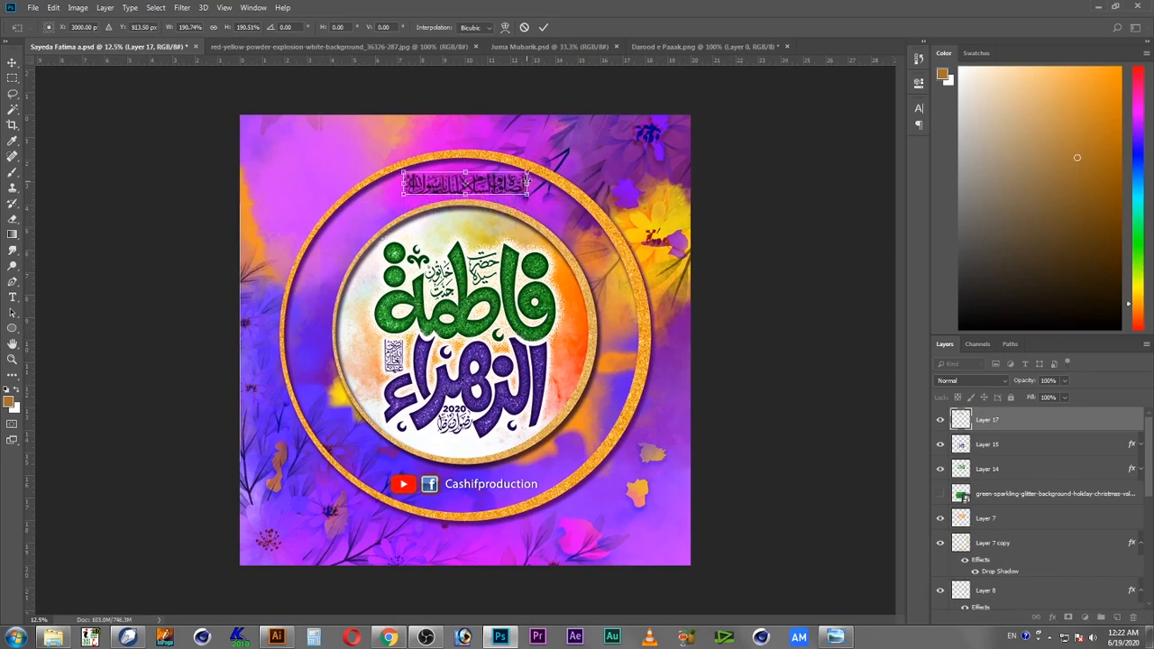
pyautogui.moveTo(530, 183); pyautogui.dragTo(523, 185)
pyautogui.press('Return')
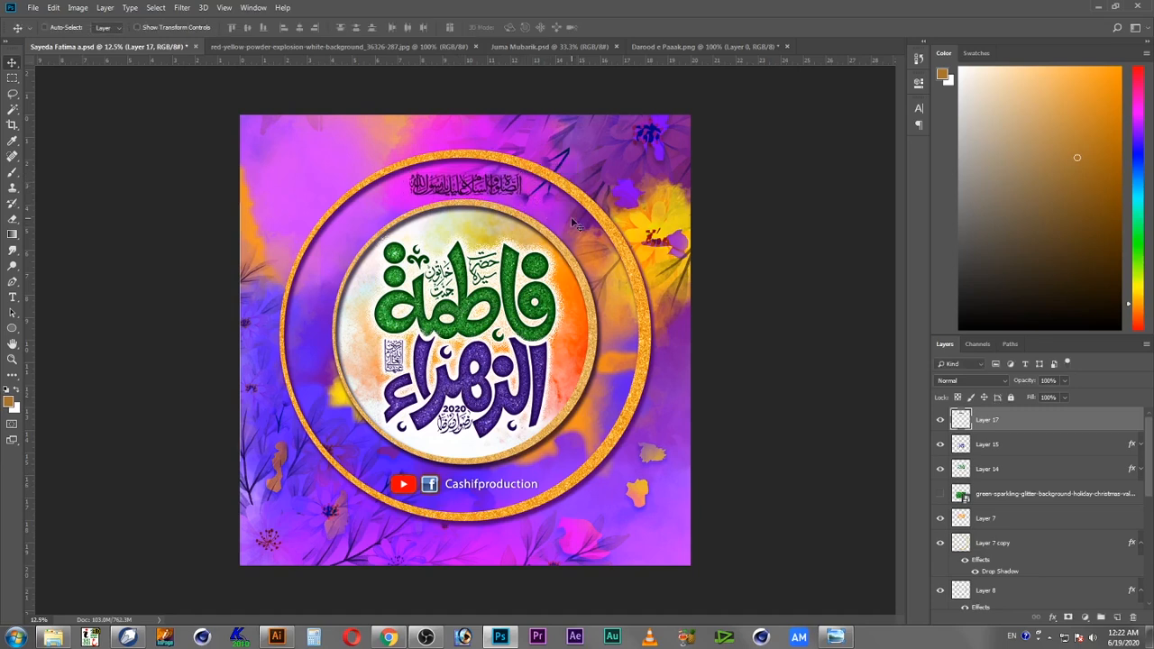
# Step: Save the document
pyautogui.press('ctrl')
pyautogui.hotkey('ctrl', 's')
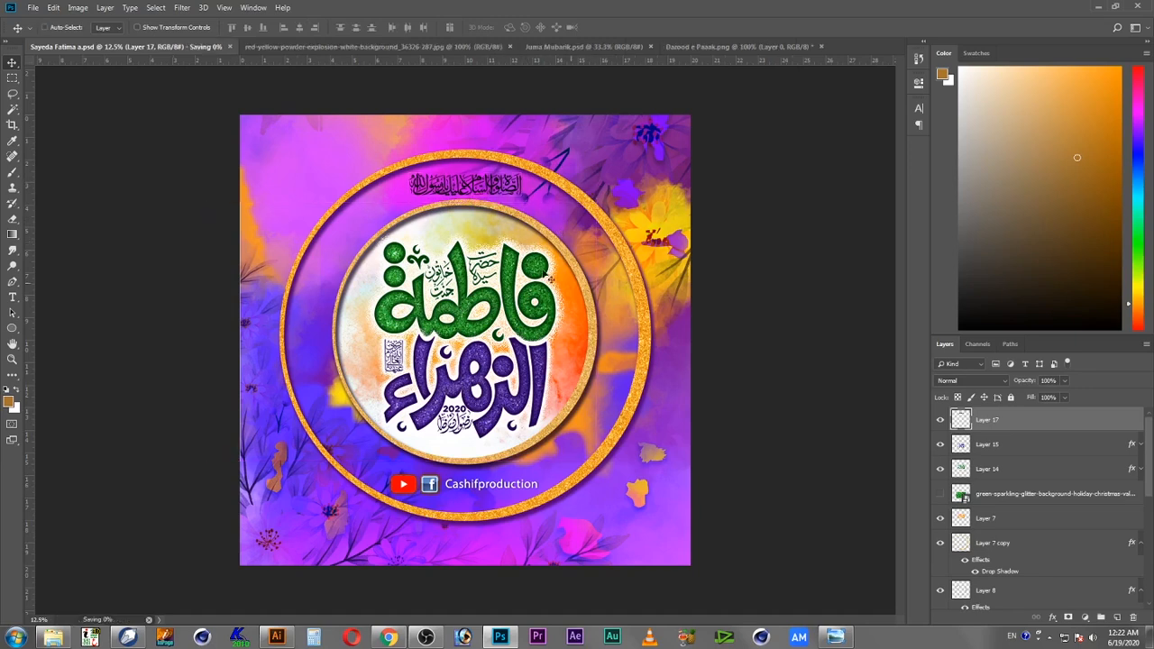
pyautogui.click(79, 8)
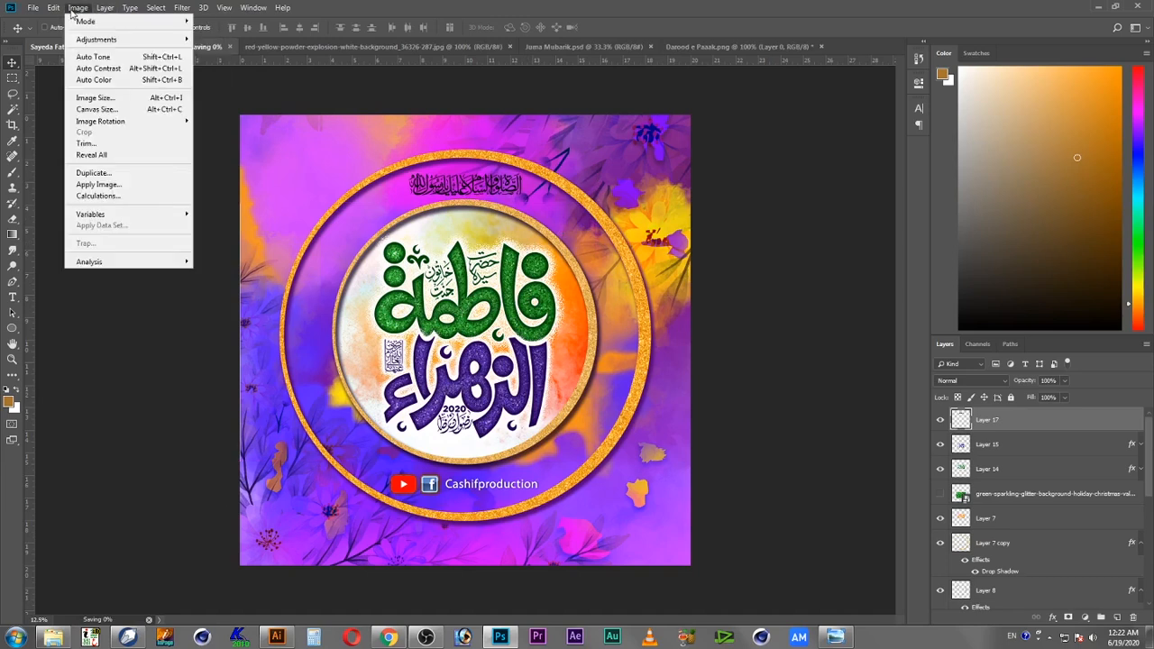
pyautogui.moveTo(55, 11)
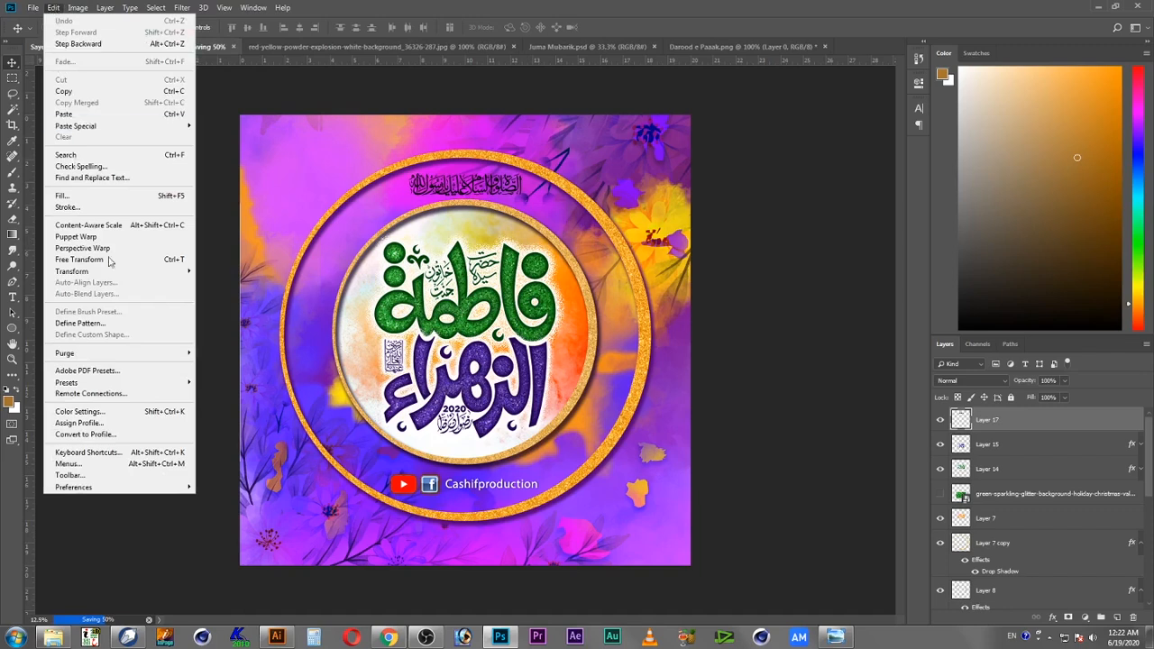
pyautogui.moveTo(162, 358)
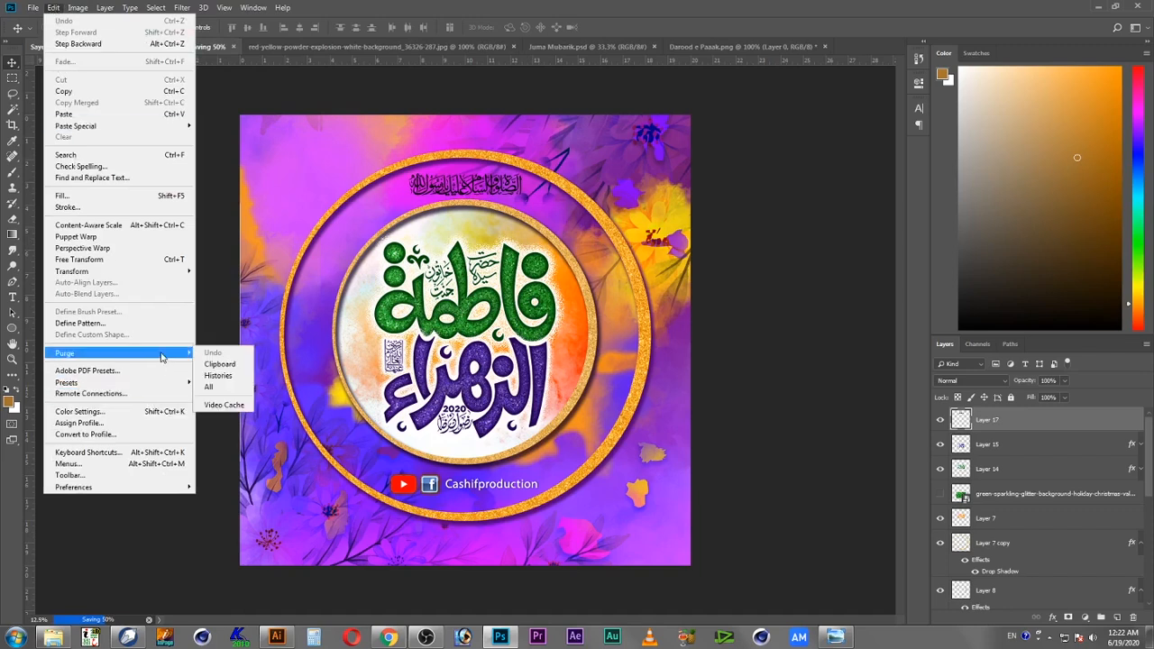
pyautogui.moveTo(158, 389)
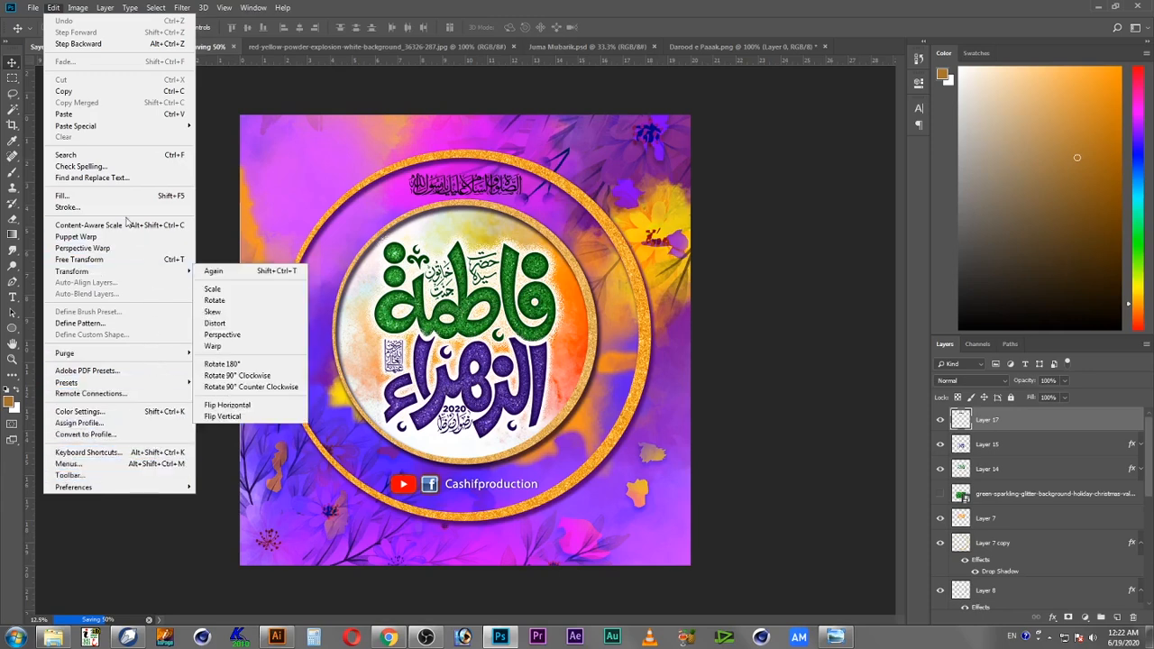
# Step: Open the Darood layer's style settings and add a white Color Overlay
pyautogui.click(360, 11)
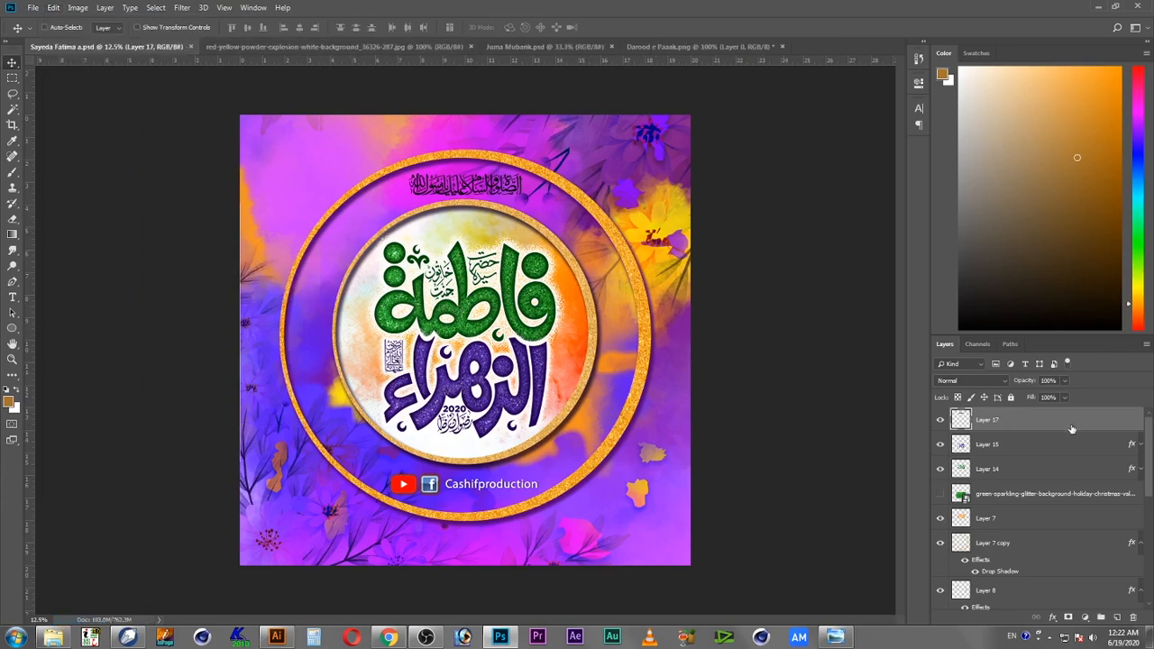
pyautogui.doubleClick(1115, 426)
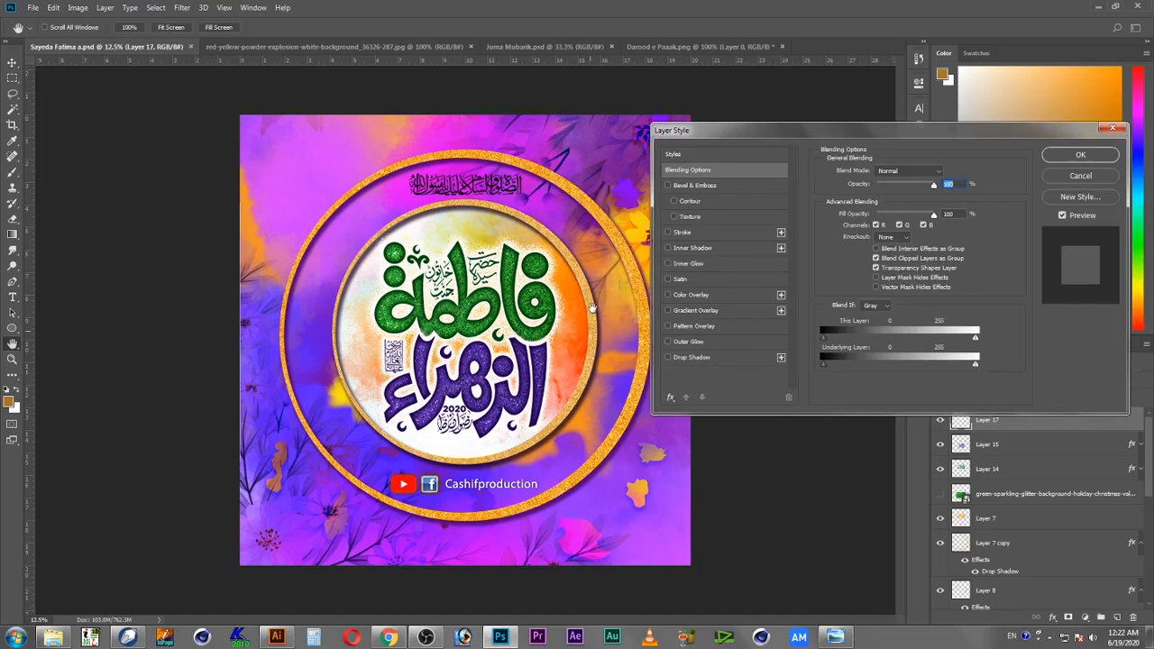
pyautogui.click(702, 296)
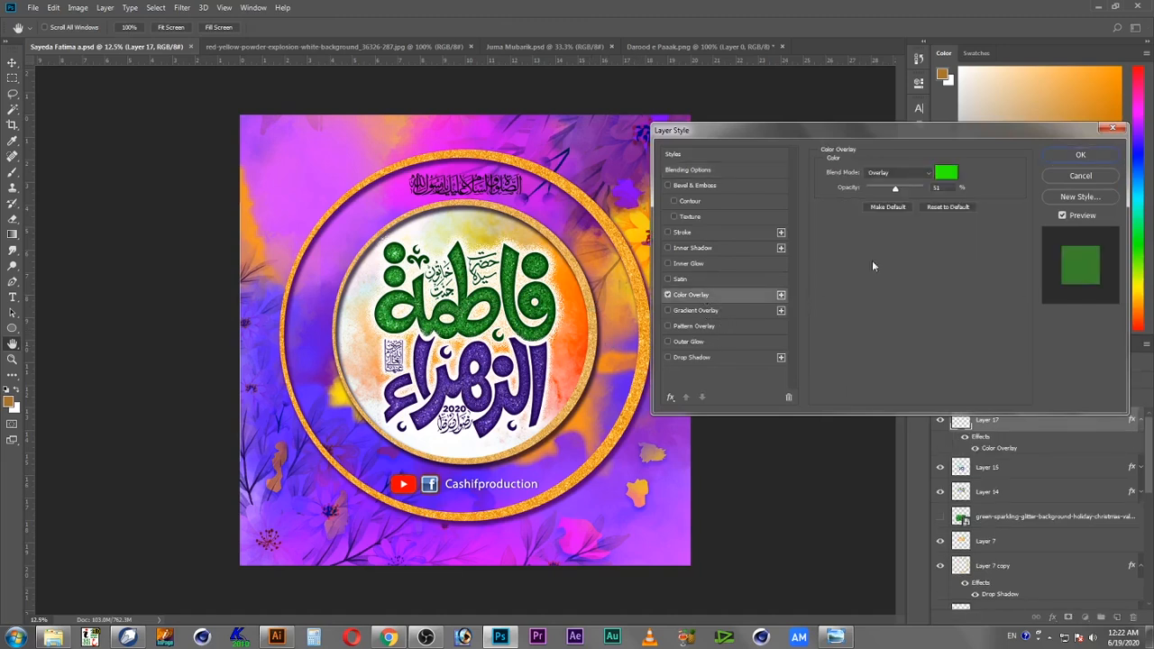
pyautogui.click(947, 175)
pyautogui.moveTo(316, 142); pyautogui.dragTo(260, 79)
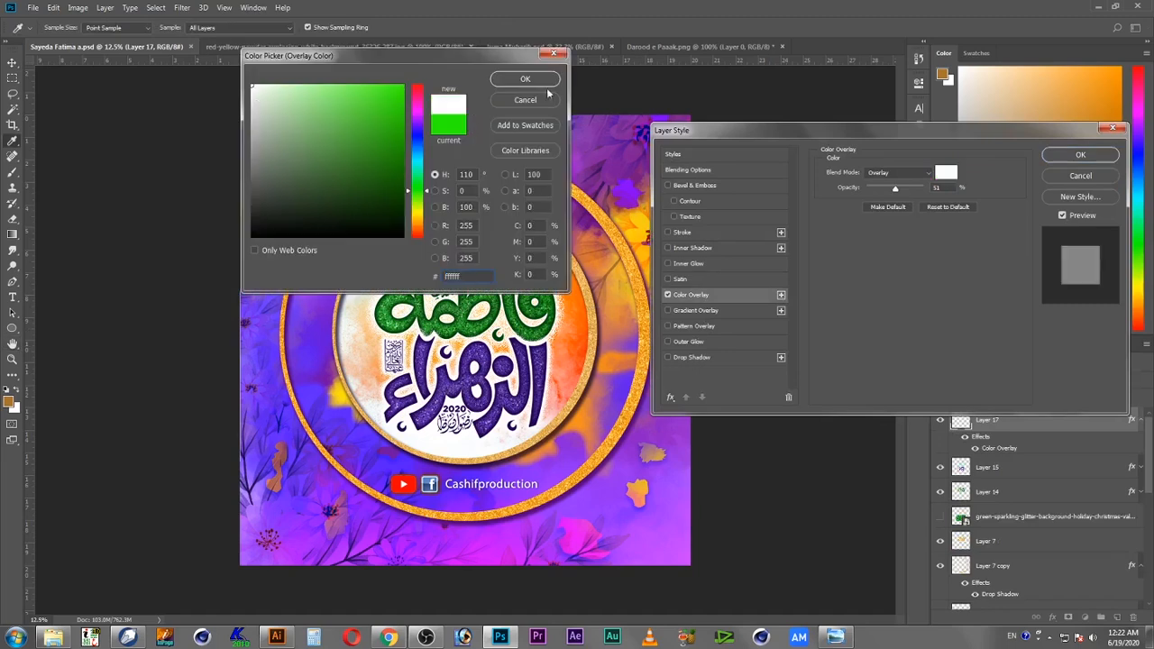
pyautogui.click(548, 83)
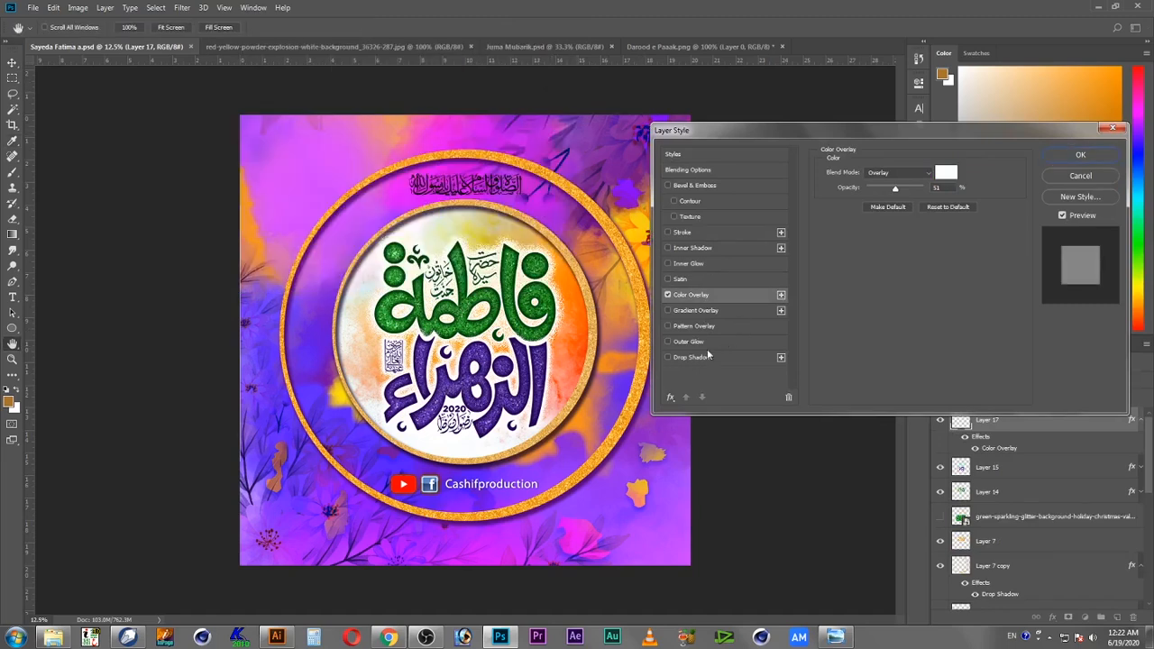
# Step: Enable a 16 px outside stroke and set the color overlay to Normal blend mode at 100% opacity
pyautogui.click(717, 233)
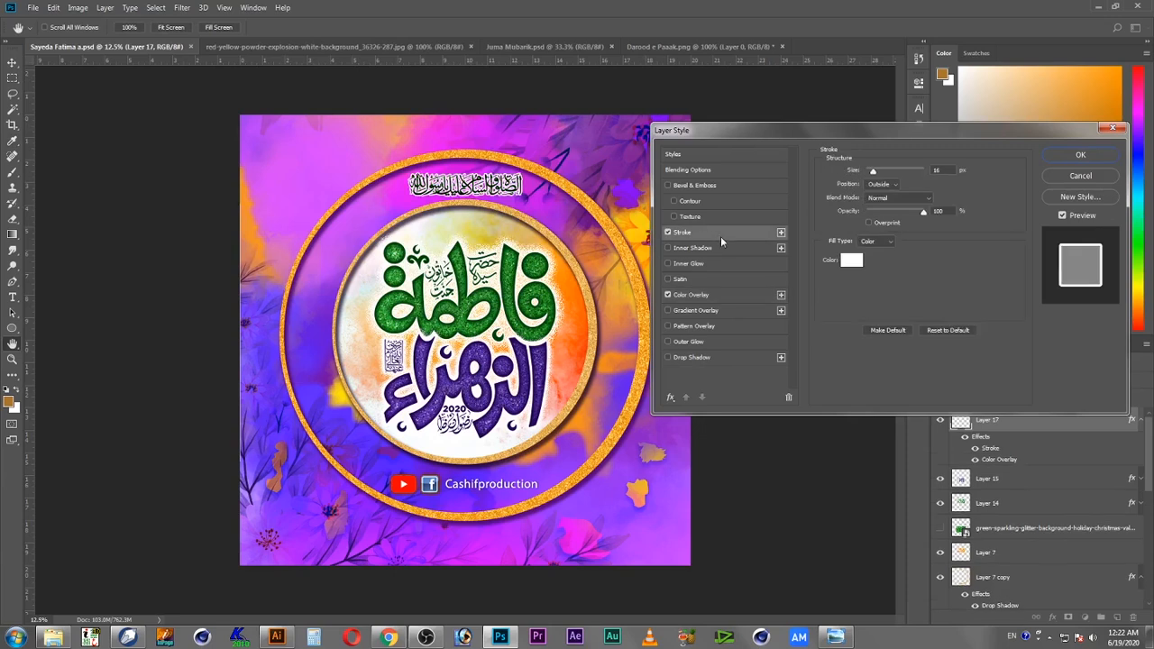
pyautogui.click(707, 295)
pyautogui.click(900, 172)
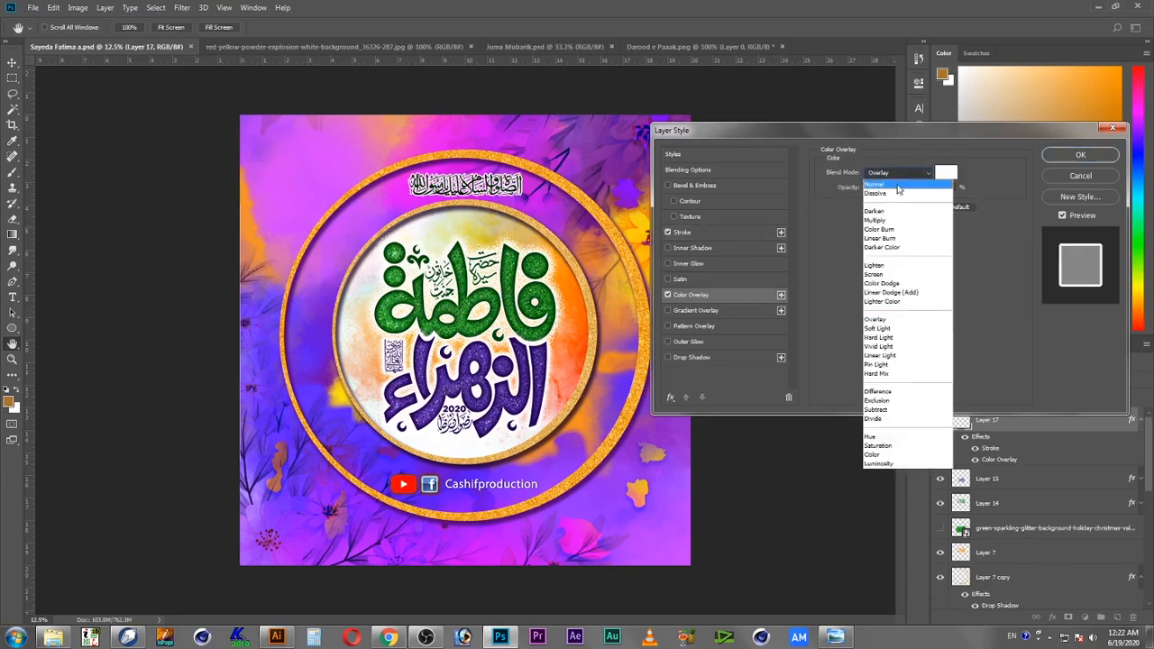
pyautogui.click(900, 179)
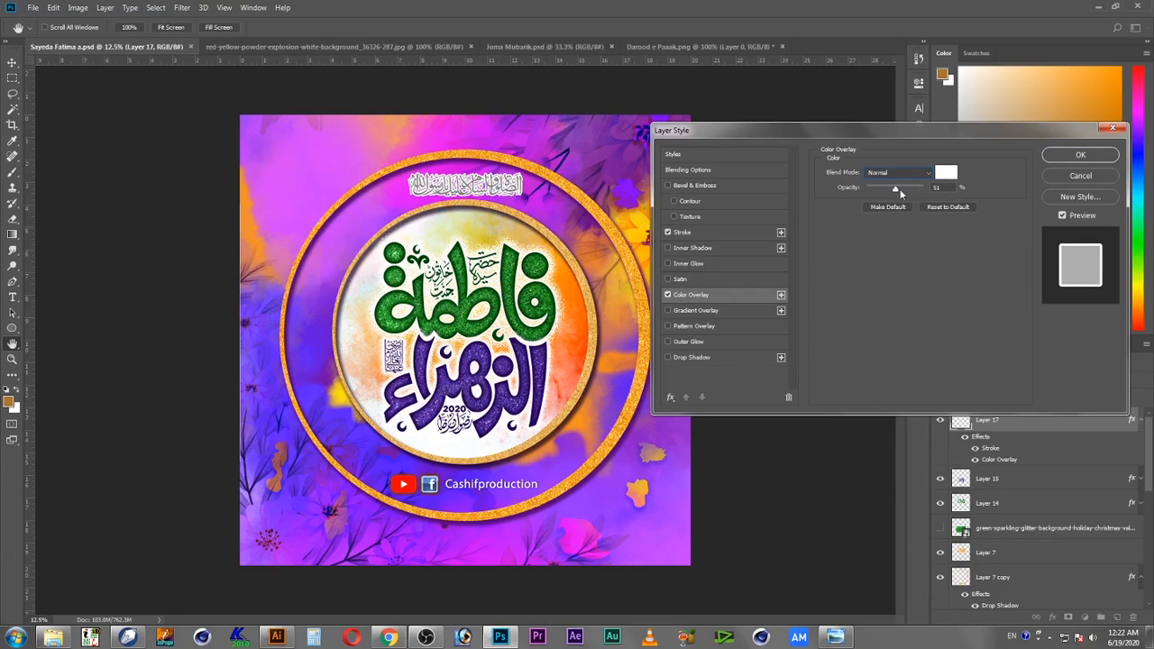
pyautogui.moveTo(898, 190); pyautogui.dragTo(978, 186)
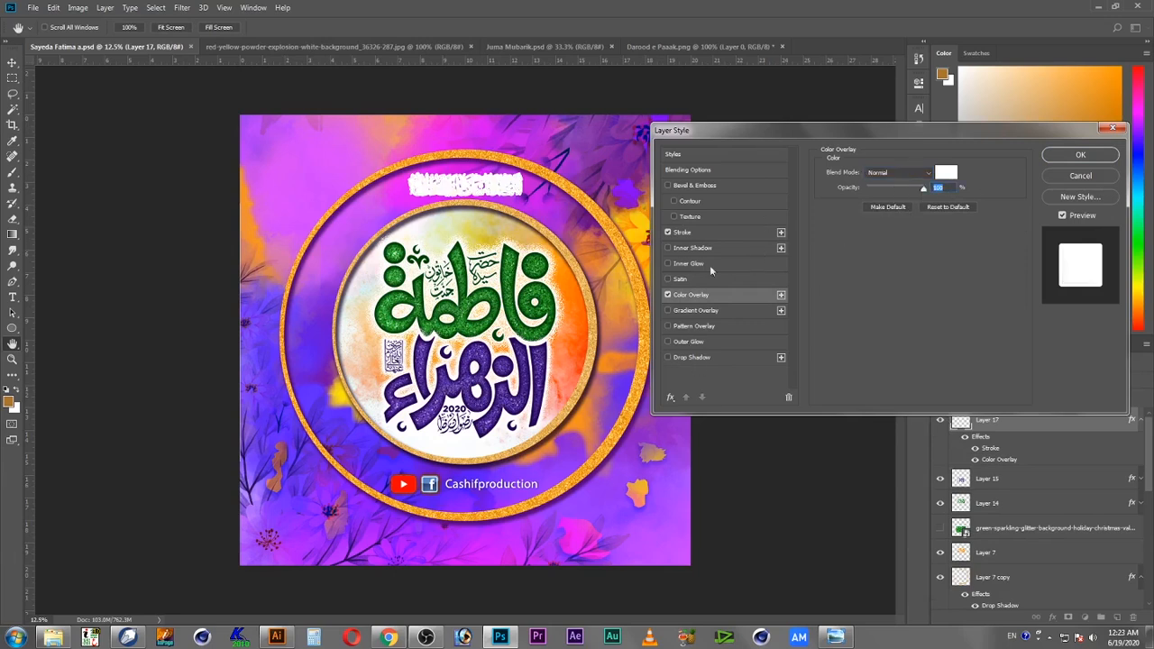
# Step: Set the stroke color to dark purple 490048
pyautogui.click(697, 234)
pyautogui.click(853, 262)
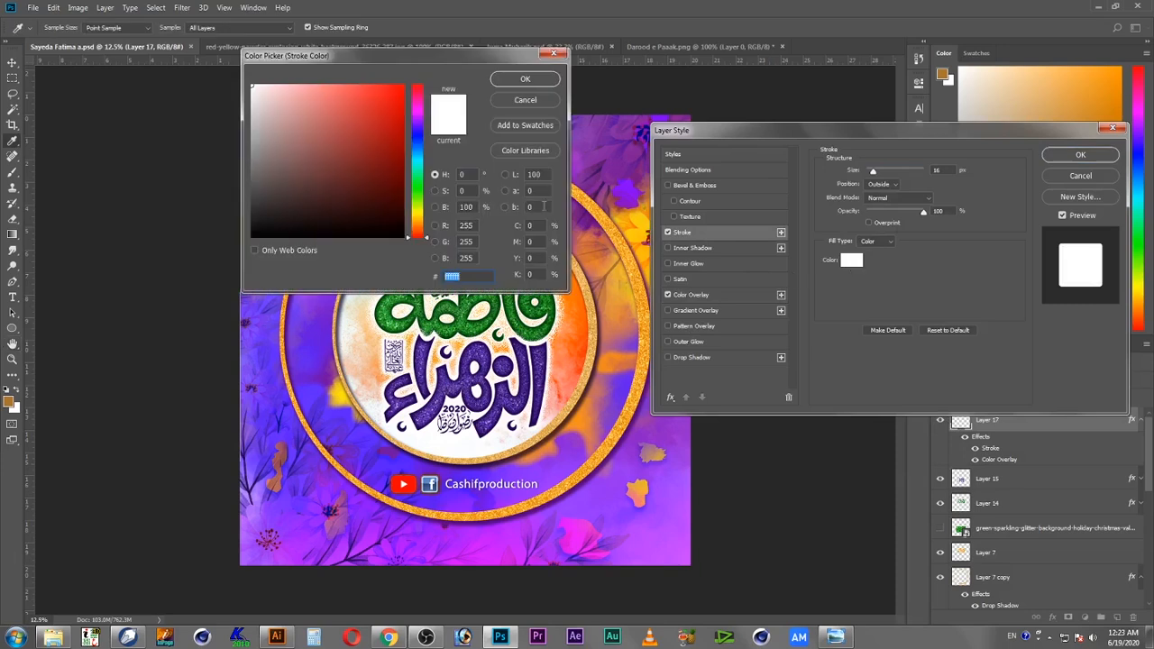
pyautogui.moveTo(348, 188); pyautogui.dragTo(516, 296)
pyautogui.moveTo(432, 171); pyautogui.dragTo(425, 110)
pyautogui.click(403, 193)
pyautogui.click(537, 86)
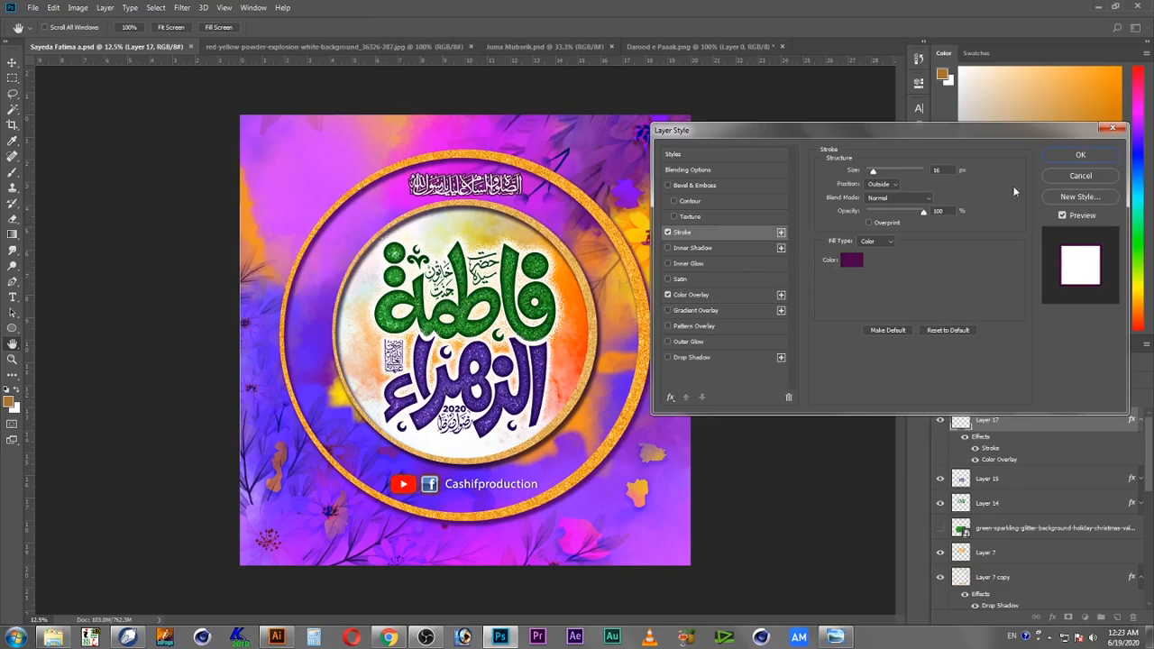
# Step: Change the stroke color to magenta c002db, add a drop shadow and apply the layer style
pyautogui.click(852, 261)
pyautogui.moveTo(413, 72); pyautogui.dragTo(713, 120)
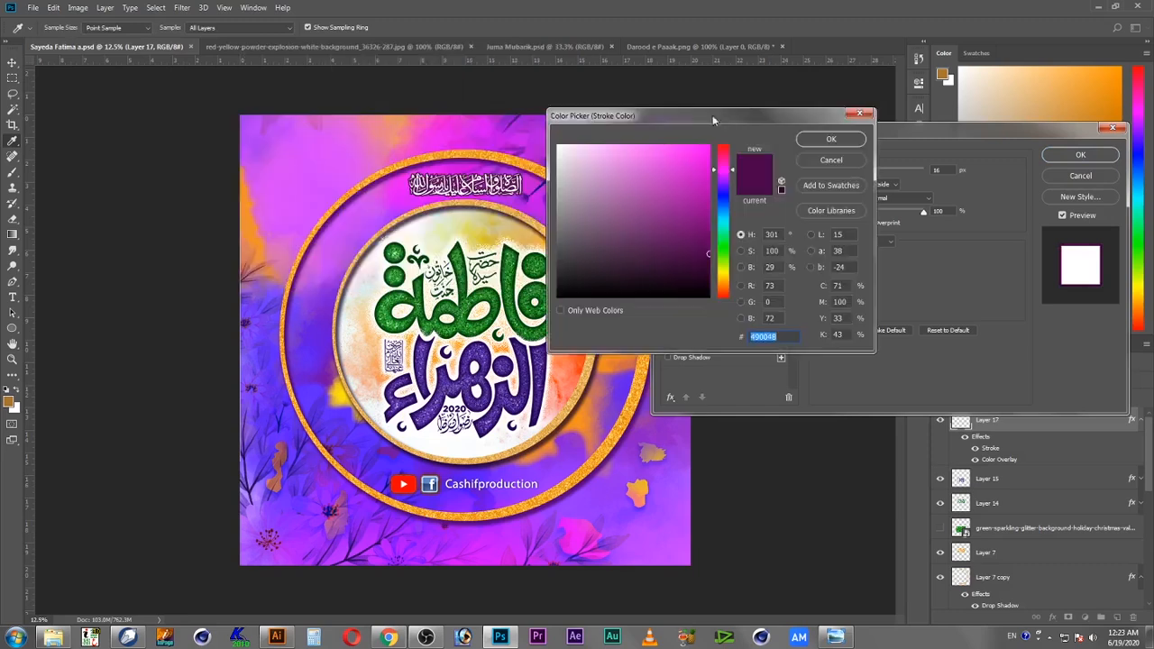
pyautogui.click(462, 158)
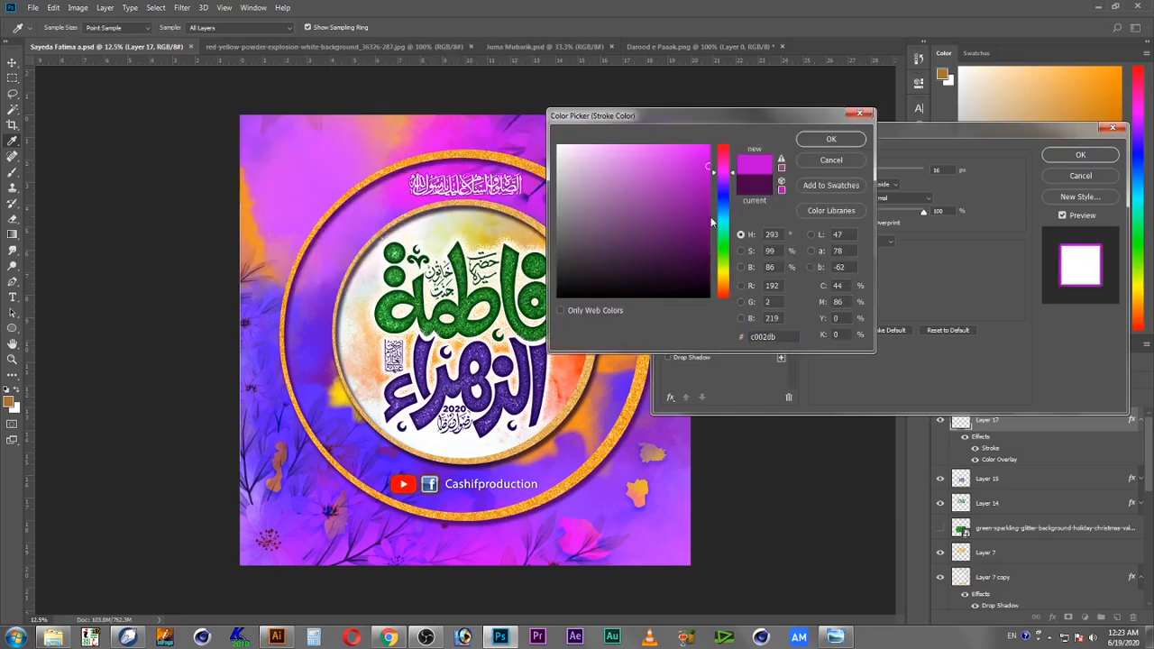
pyautogui.click(832, 140)
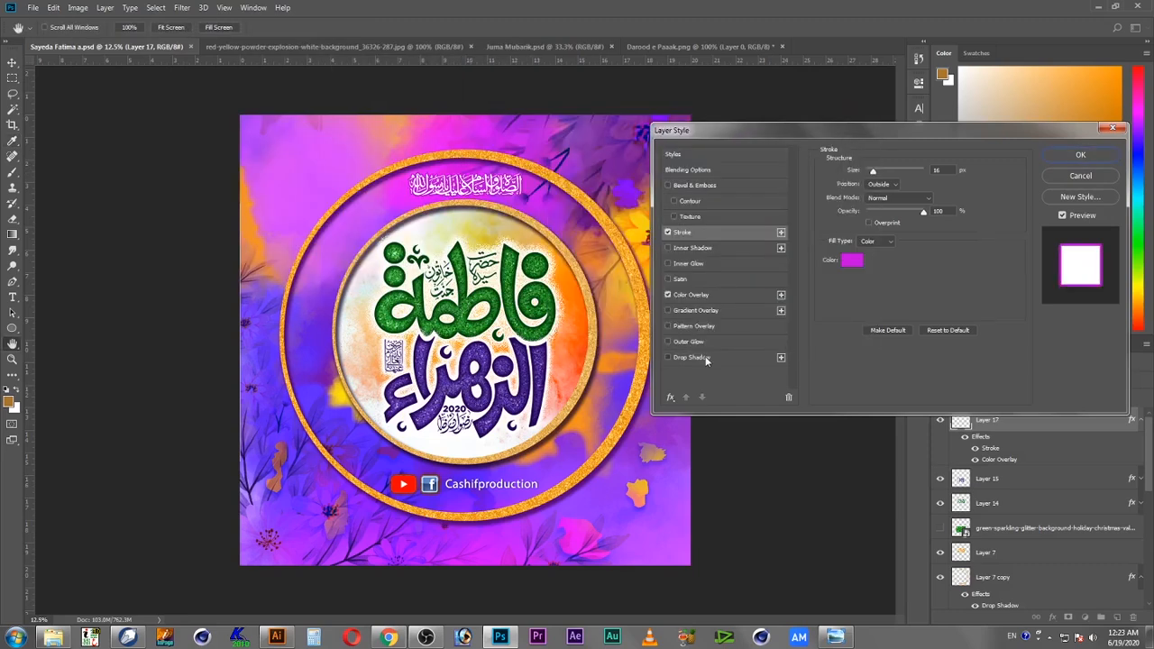
pyautogui.click(692, 358)
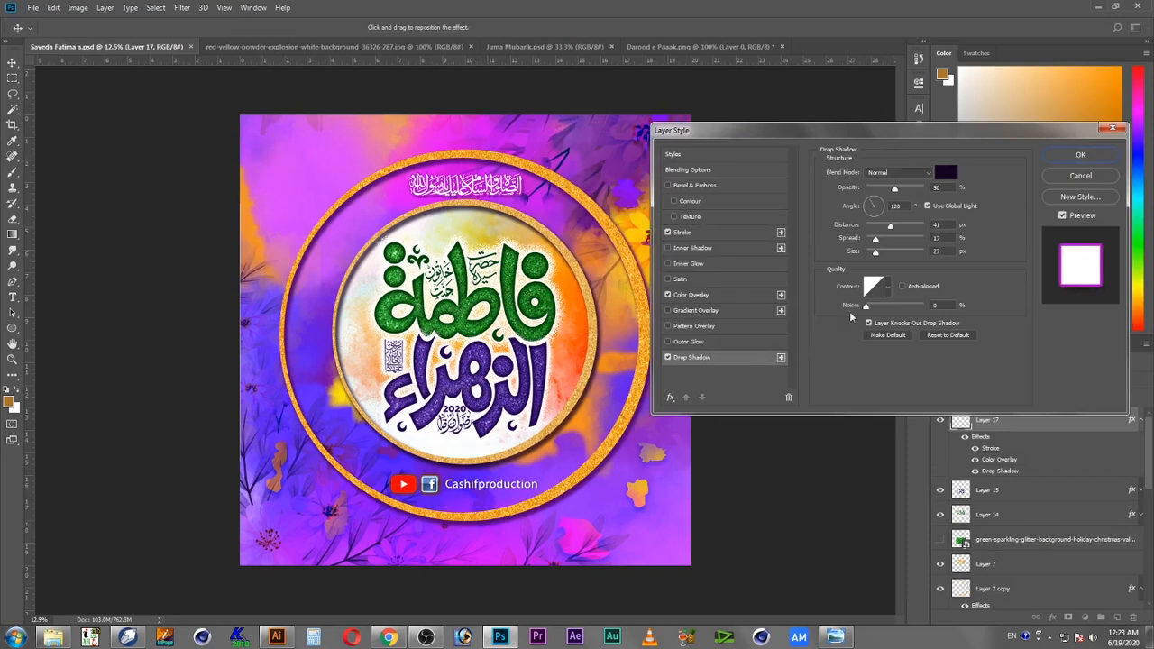
pyautogui.click(1079, 157)
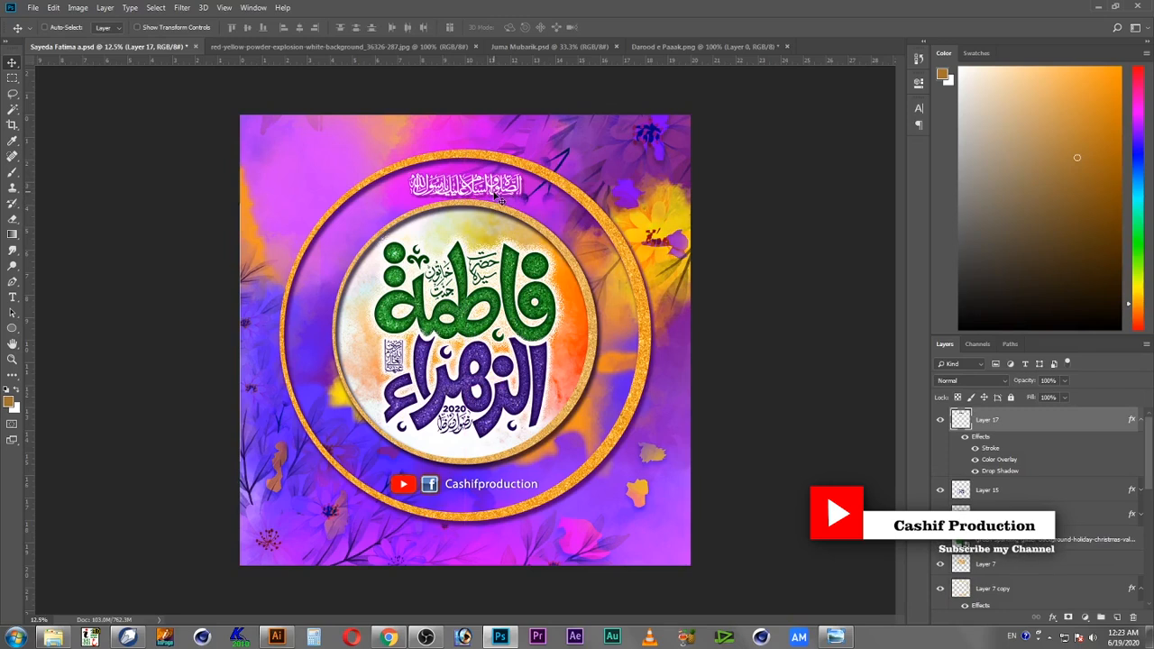
# Step: Zoom in to inspect the glitter calligraphy and Darood line closely
pyautogui.press('z')
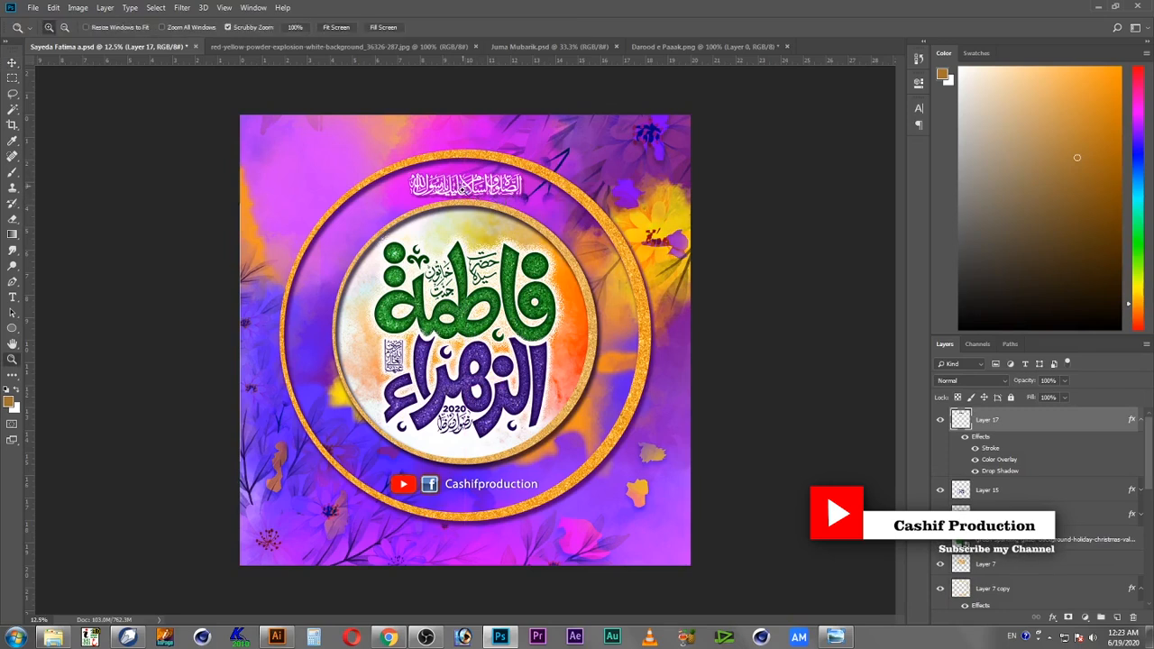
pyautogui.click(466, 186)
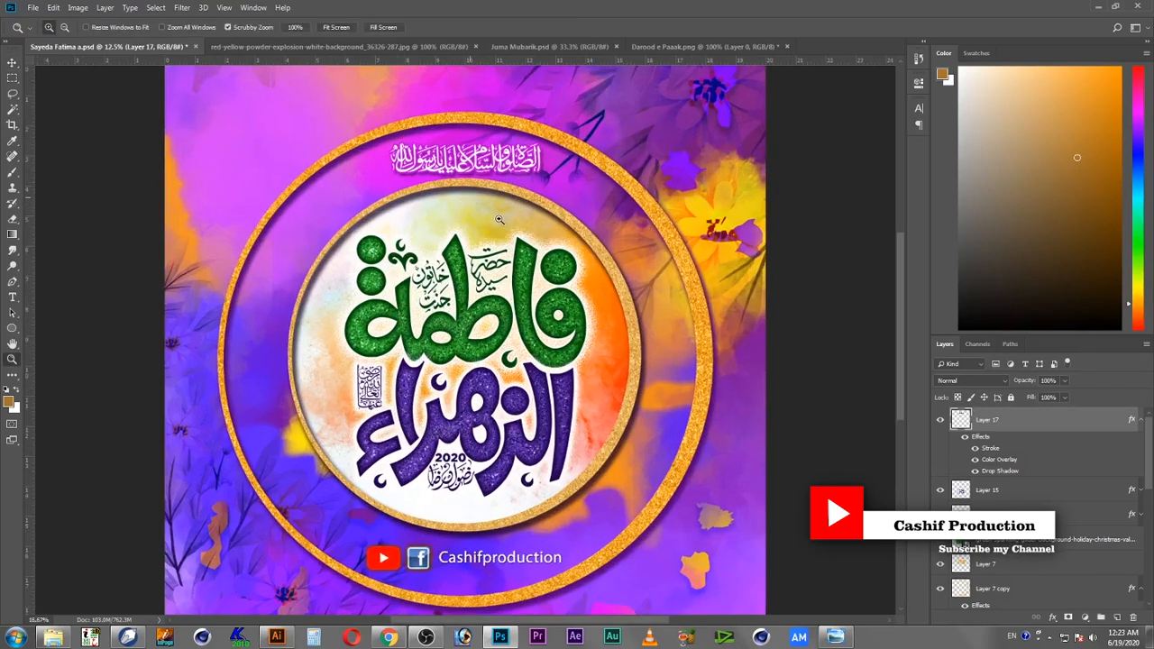
pyautogui.rightClick(479, 222)
pyautogui.press('Escape')
pyautogui.rightClick(491, 237)
pyautogui.click(498, 246)
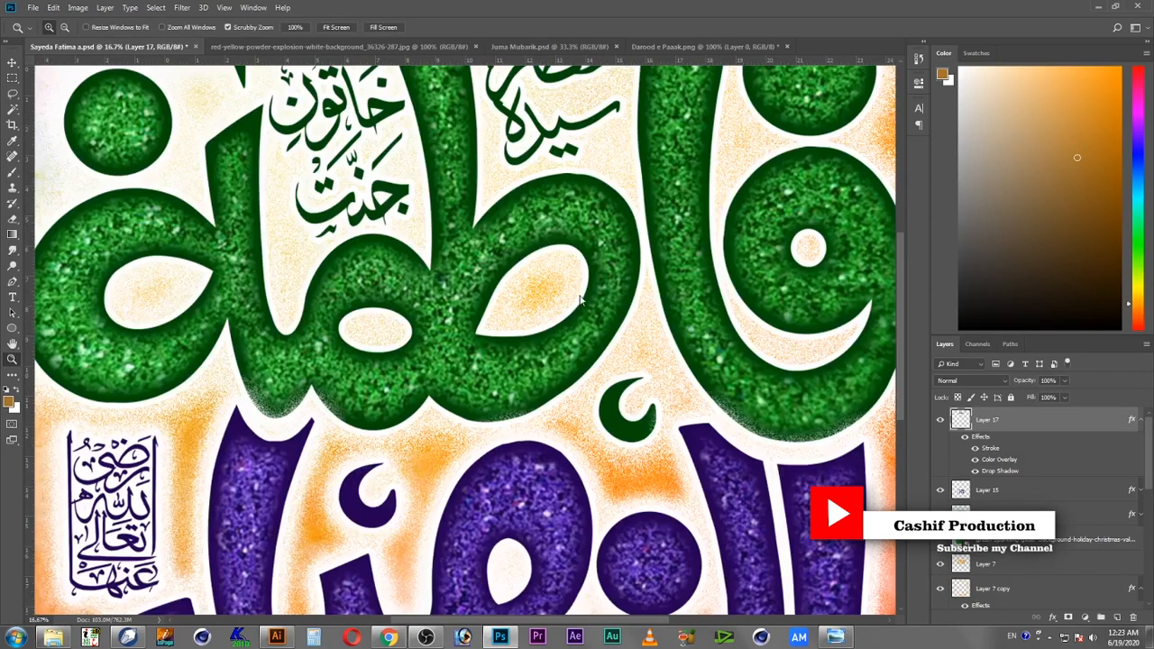
pyautogui.keyDown('alt'); pyautogui.click(519, 361); pyautogui.keyUp('alt')
pyautogui.keyDown('alt'); pyautogui.click(511, 381); pyautogui.keyUp('alt')
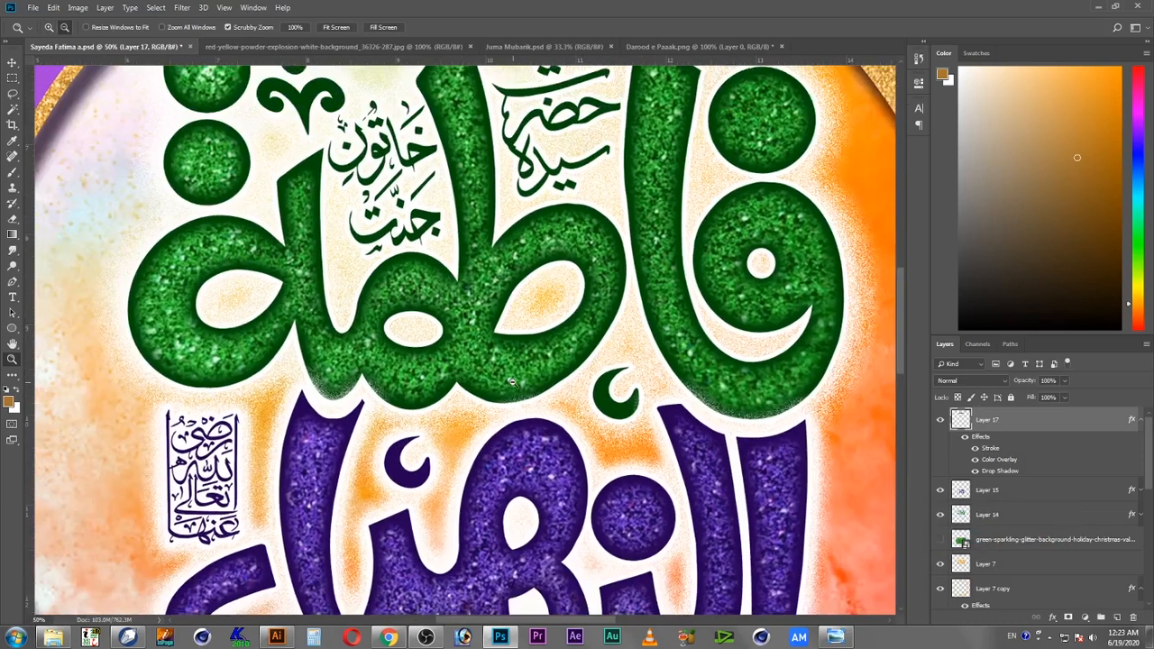
pyautogui.keyDown('alt'); pyautogui.click(510, 381); pyautogui.keyUp('alt')
pyautogui.keyDown('alt'); pyautogui.click(541, 401); pyautogui.keyUp('alt')
pyautogui.press('v')
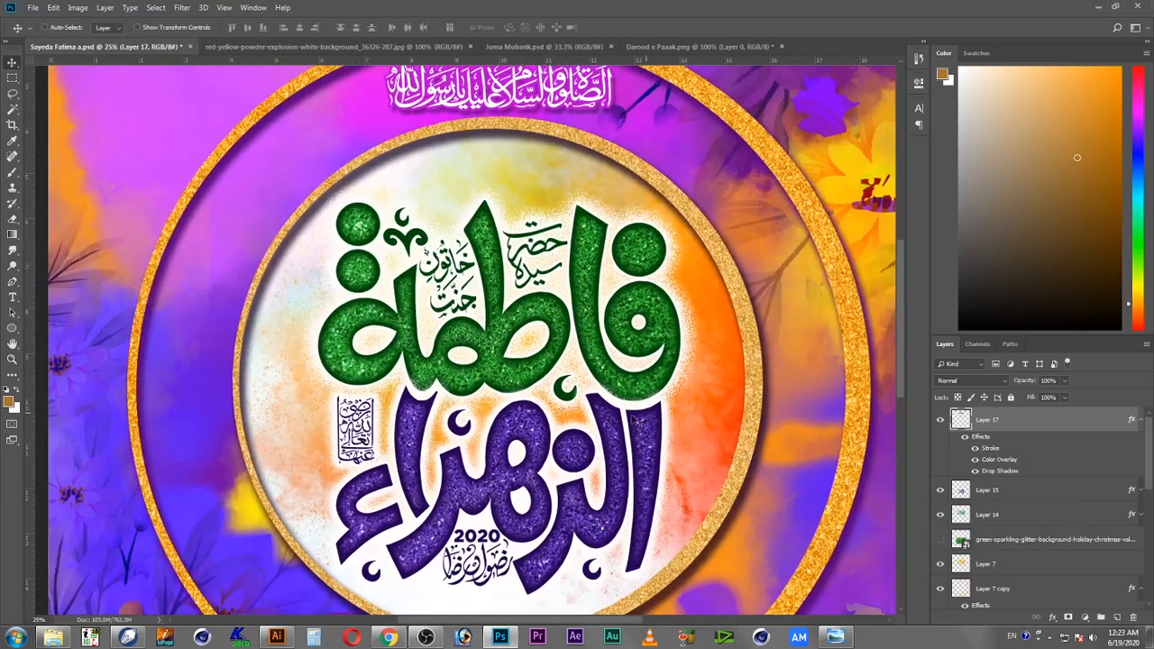
# Step: Select the watercolor background layer and try a Hue/Saturation hue shift of about -37
pyautogui.rightClick(721, 407)
pyautogui.click(747, 423)
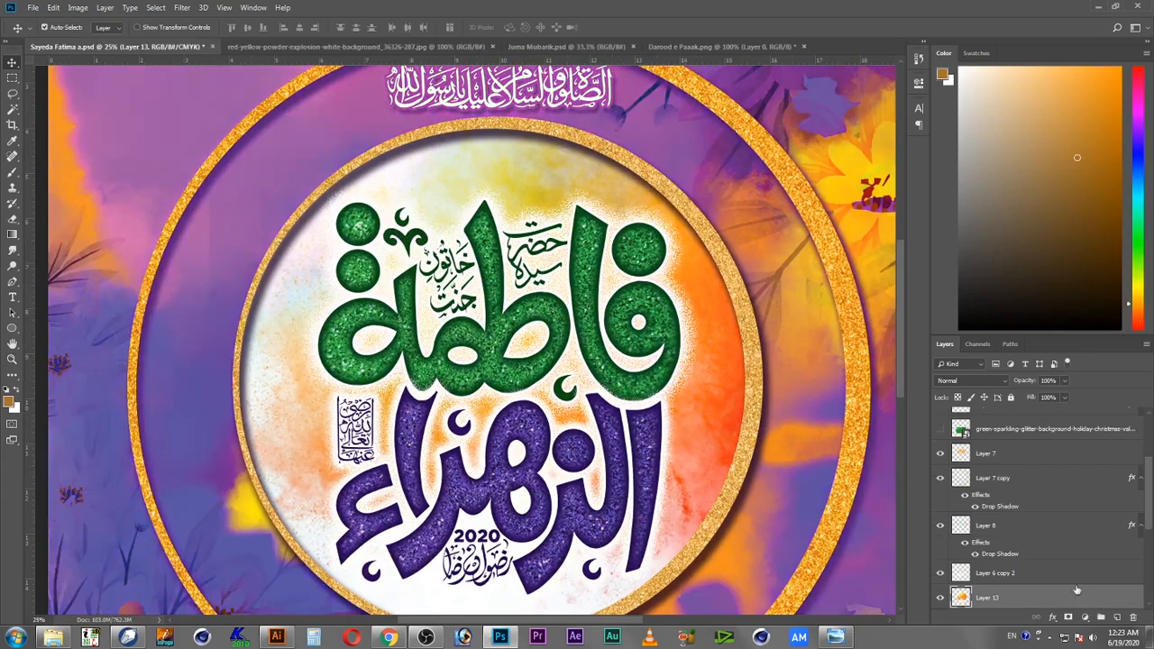
pyautogui.hotkey('ctrl', 'u')
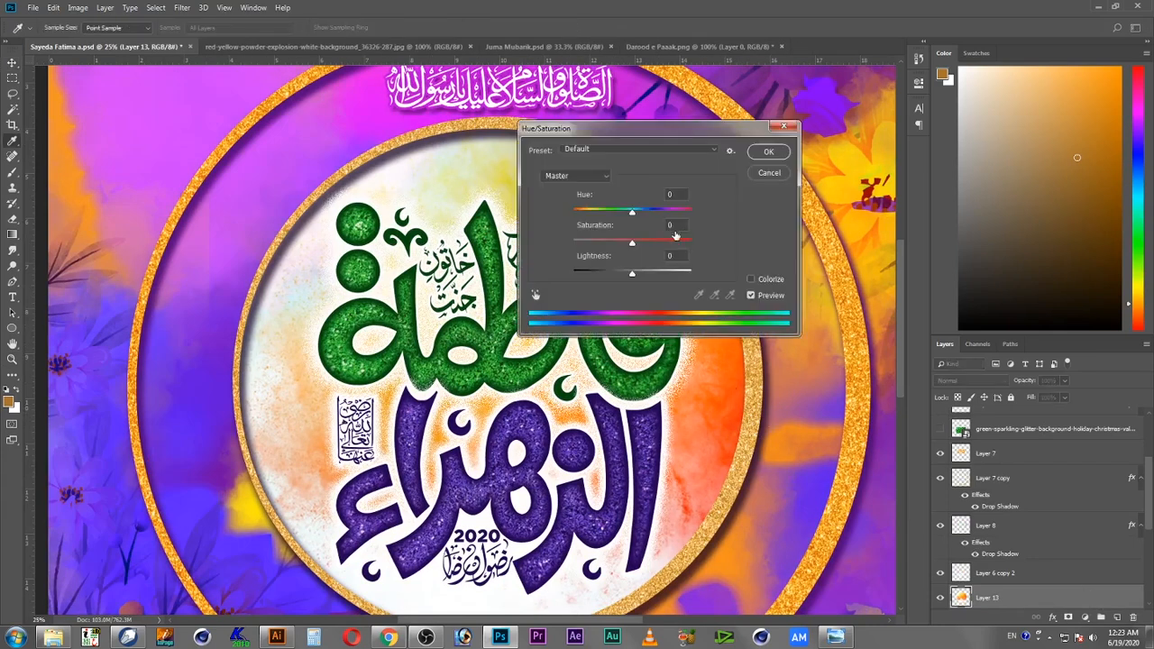
pyautogui.moveTo(633, 213)
pyautogui.mouseDown()
pyautogui.moveTo(653, 213)
pyautogui.moveTo(612, 212)
pyautogui.mouseUp()
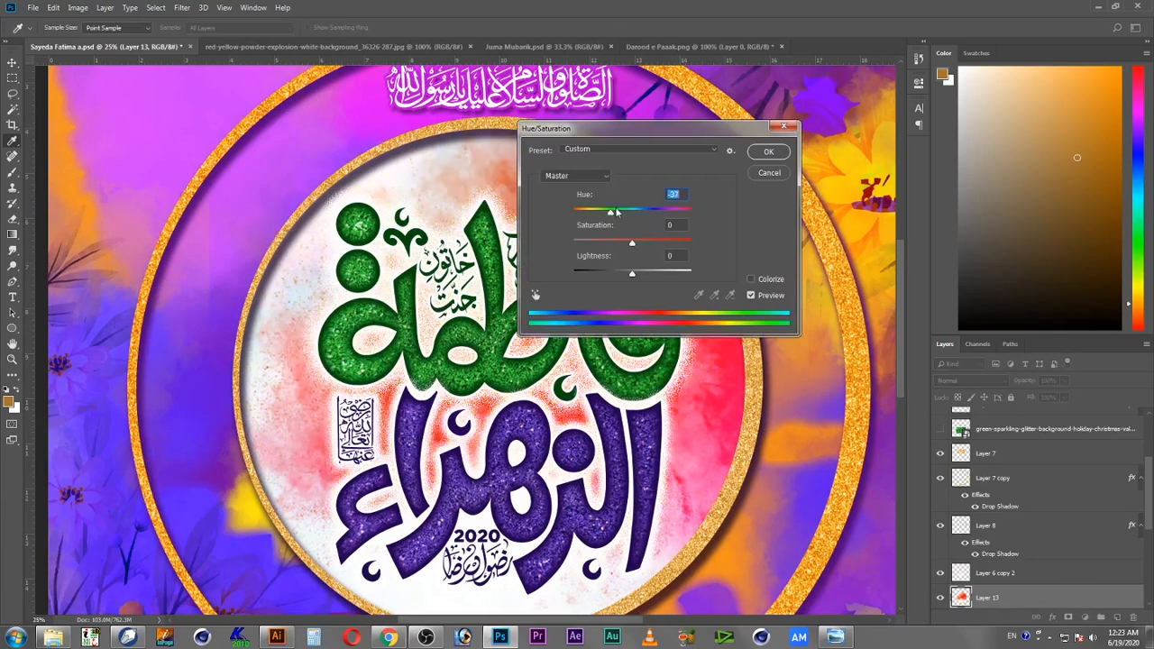
pyautogui.click(768, 150)
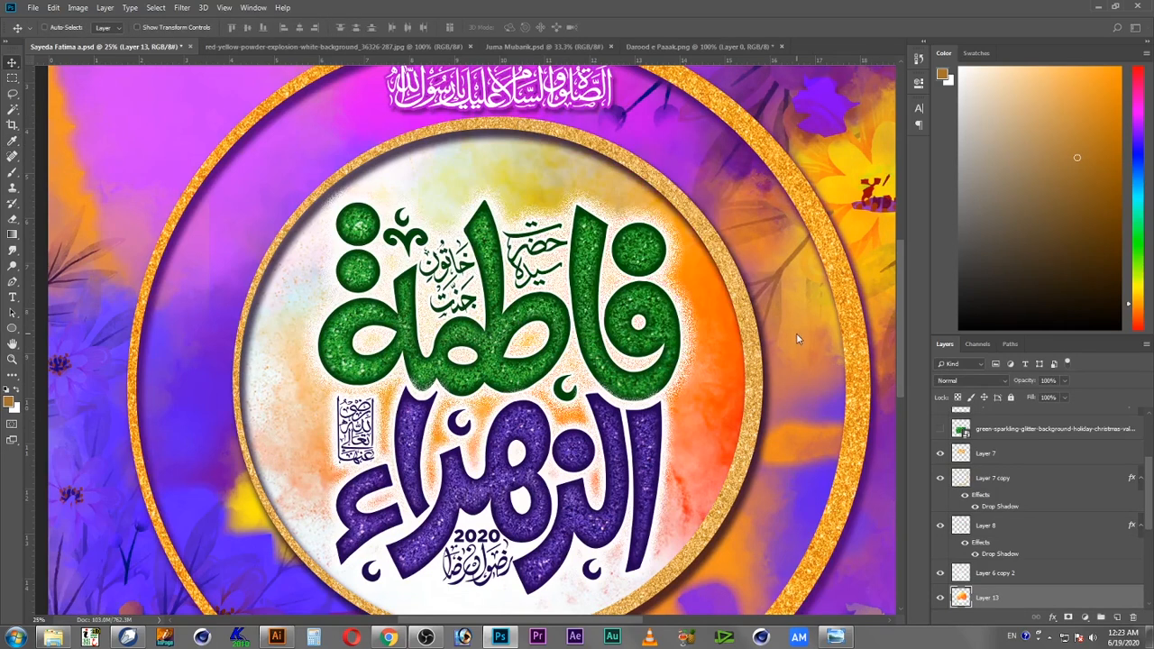
pyautogui.press('ctrl')
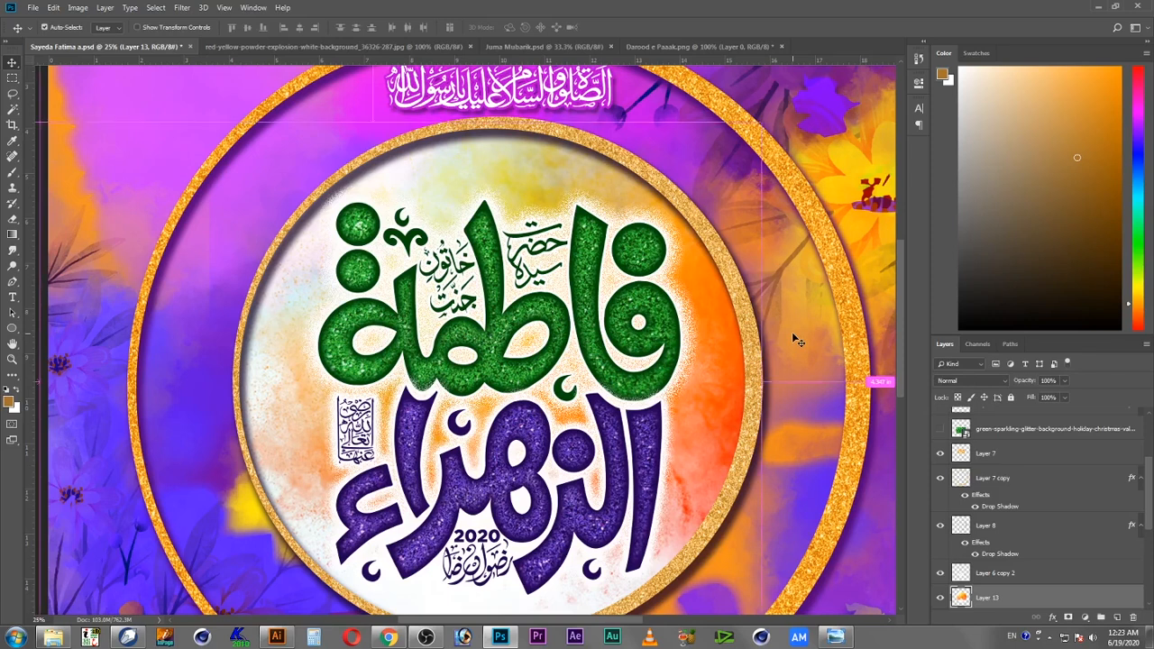
pyautogui.hotkey('ctrl', 'n')
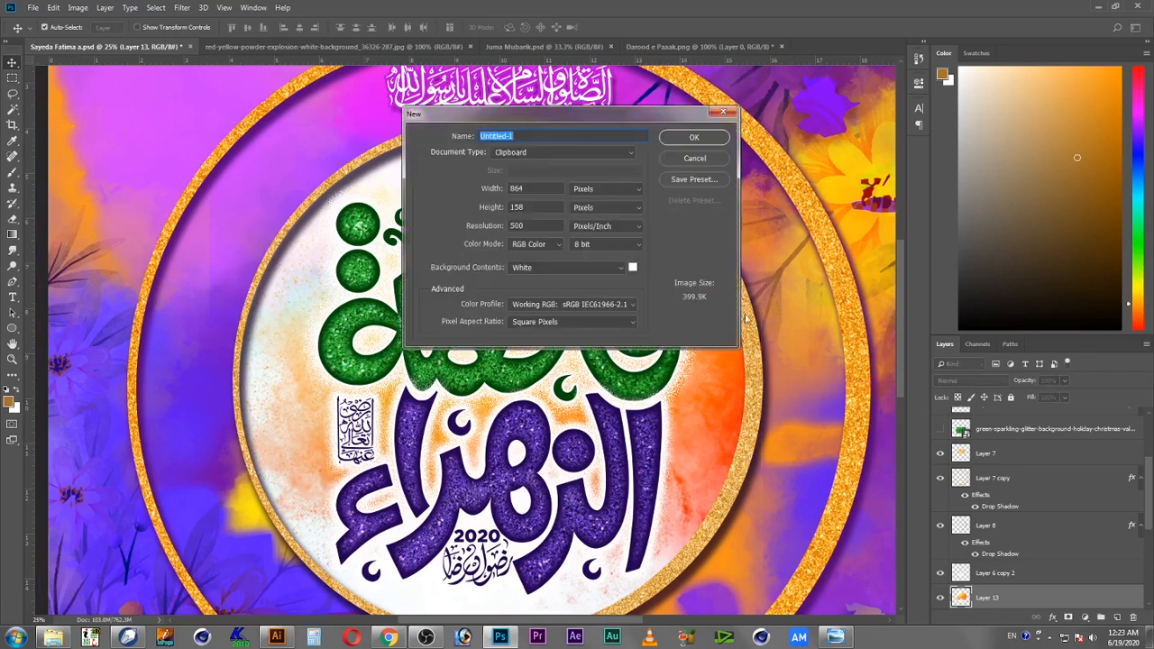
pyautogui.click(694, 161)
# Step: Apply a Color Balance adjustment to the watercolor background layer
pyautogui.hotkey('ctrl', 'b')
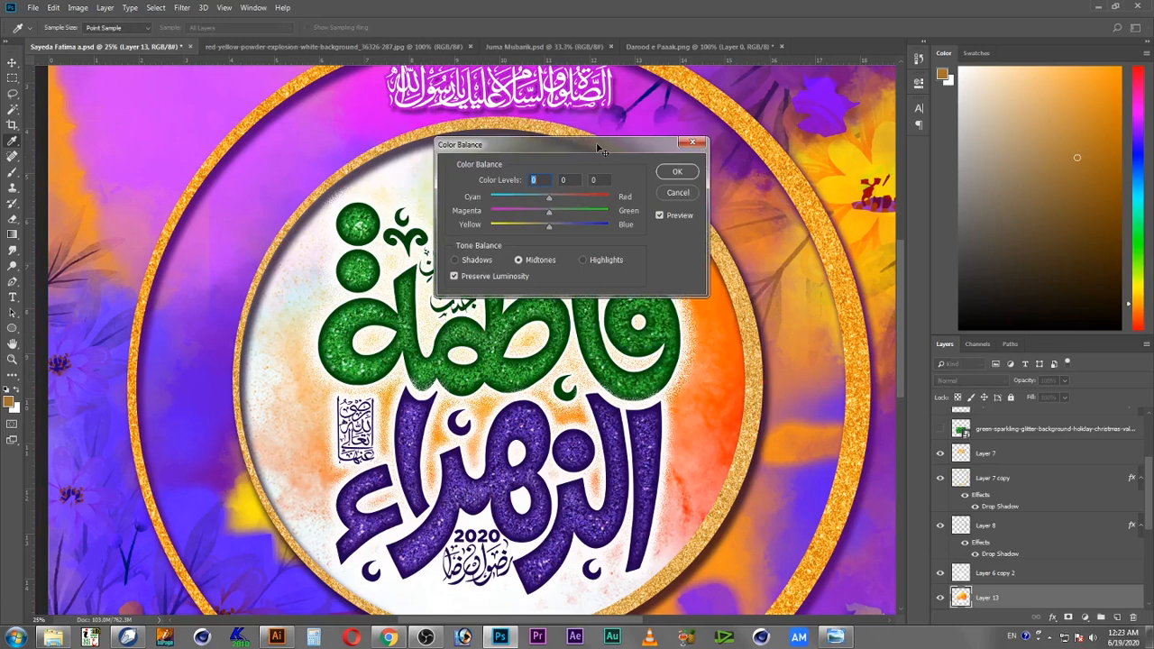
pyautogui.moveTo(603, 151); pyautogui.dragTo(799, 163)
pyautogui.moveTo(747, 209); pyautogui.dragTo(706, 236)
pyautogui.click(875, 181)
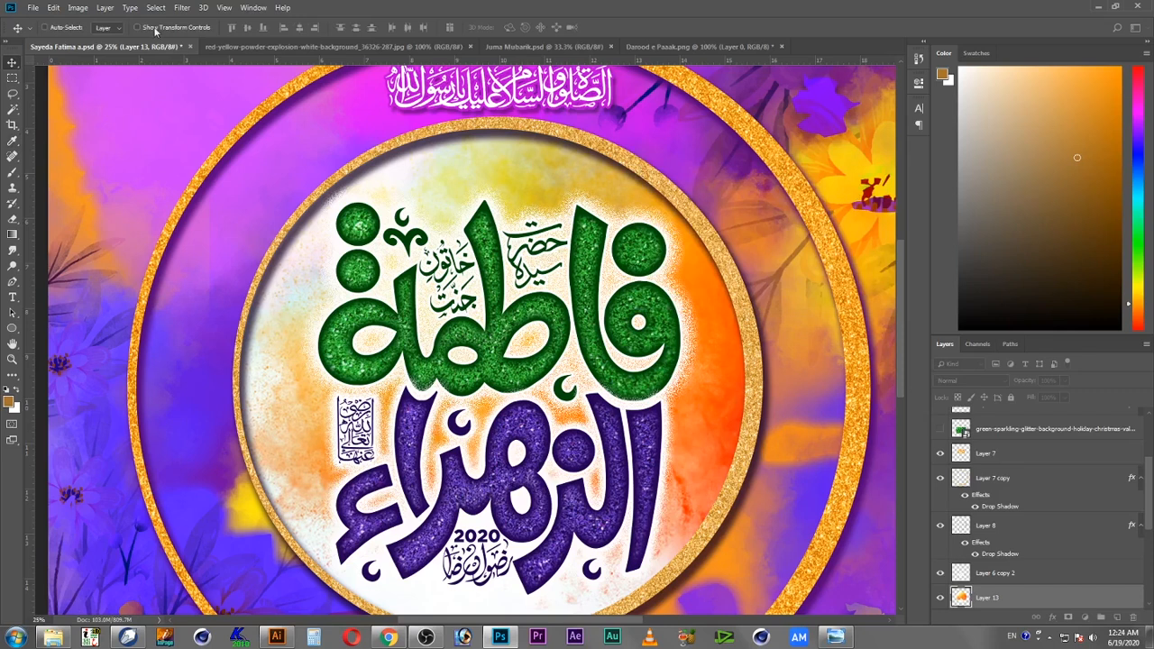
# Step: Apply Brightness/Contrast to the background layer with brightness 2 and contrast 31
pyautogui.click(80, 8)
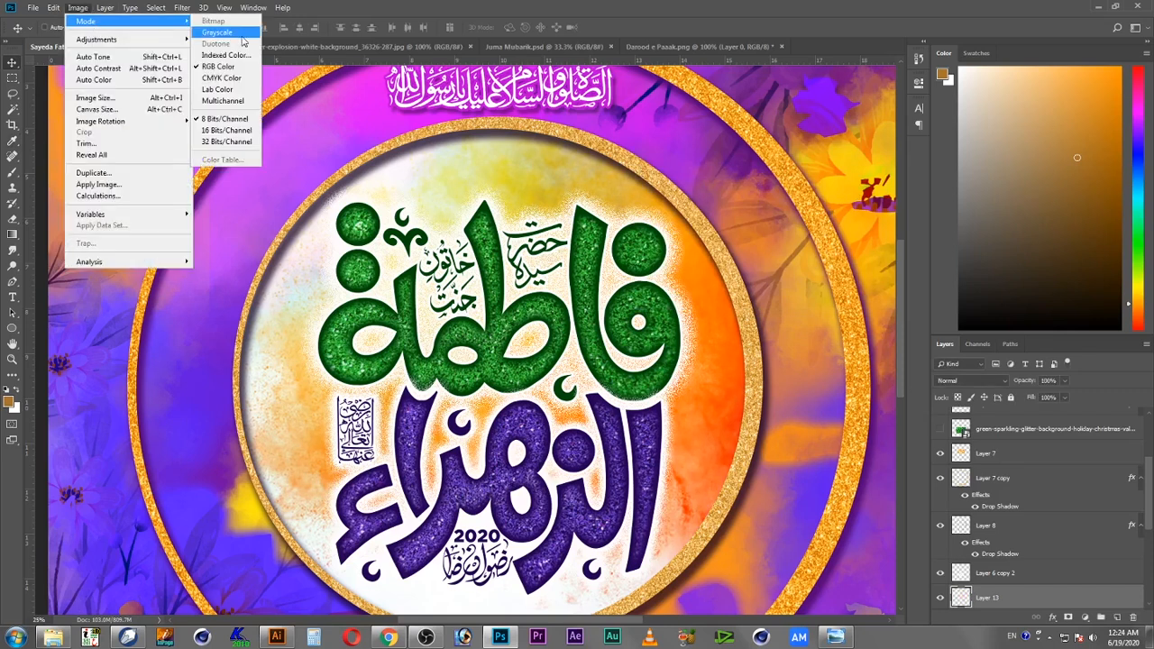
pyautogui.moveTo(184, 42)
pyautogui.click(225, 39)
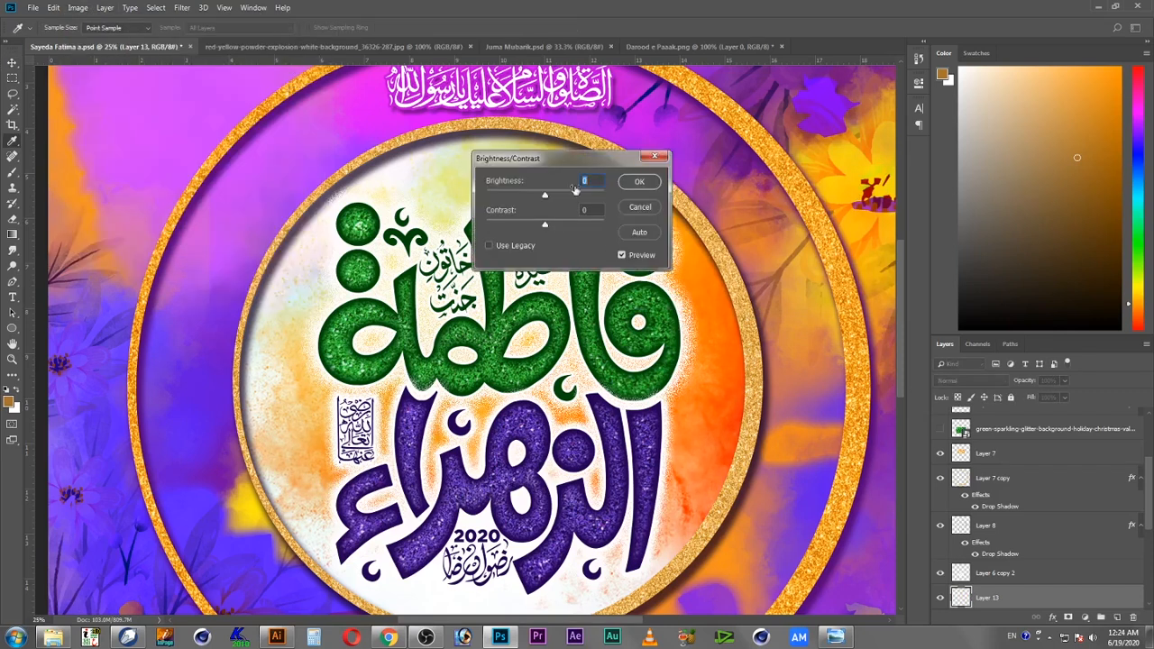
pyautogui.moveTo(541, 151); pyautogui.dragTo(675, 142)
pyautogui.moveTo(671, 213)
pyautogui.mouseDown()
pyautogui.moveTo(685, 214)
pyautogui.moveTo(685, 187)
pyautogui.moveTo(671, 185)
pyautogui.moveTo(689, 214)
pyautogui.mouseUp()
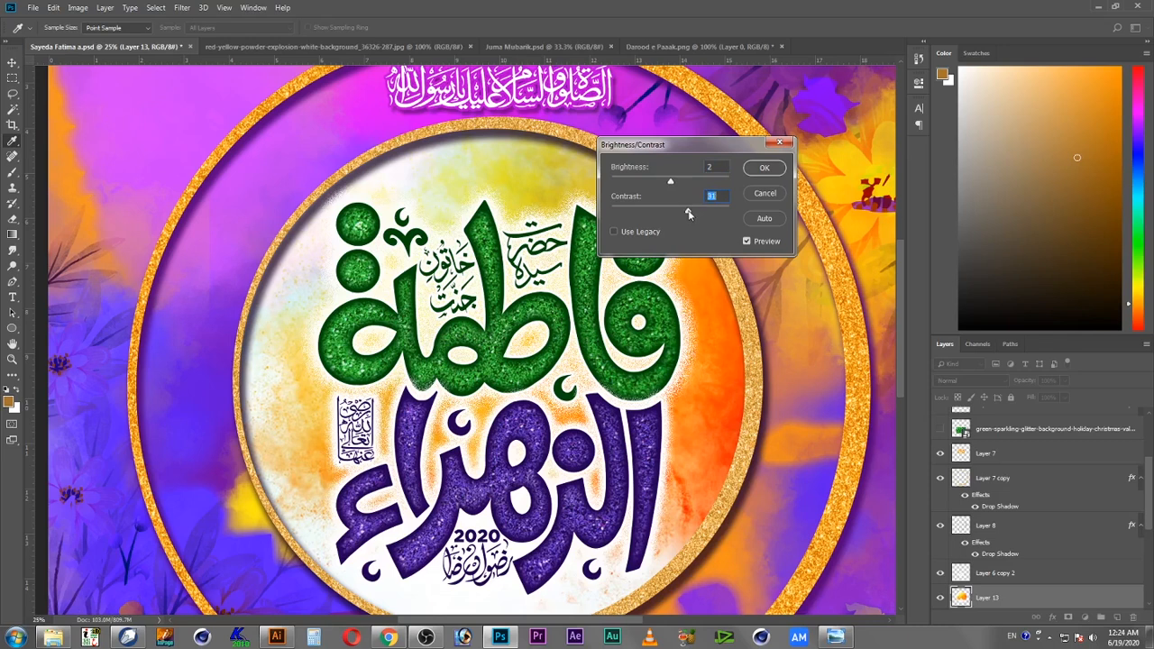
pyautogui.click(771, 172)
# Step: Zoom out to view the whole composition
pyautogui.press('ctrl')
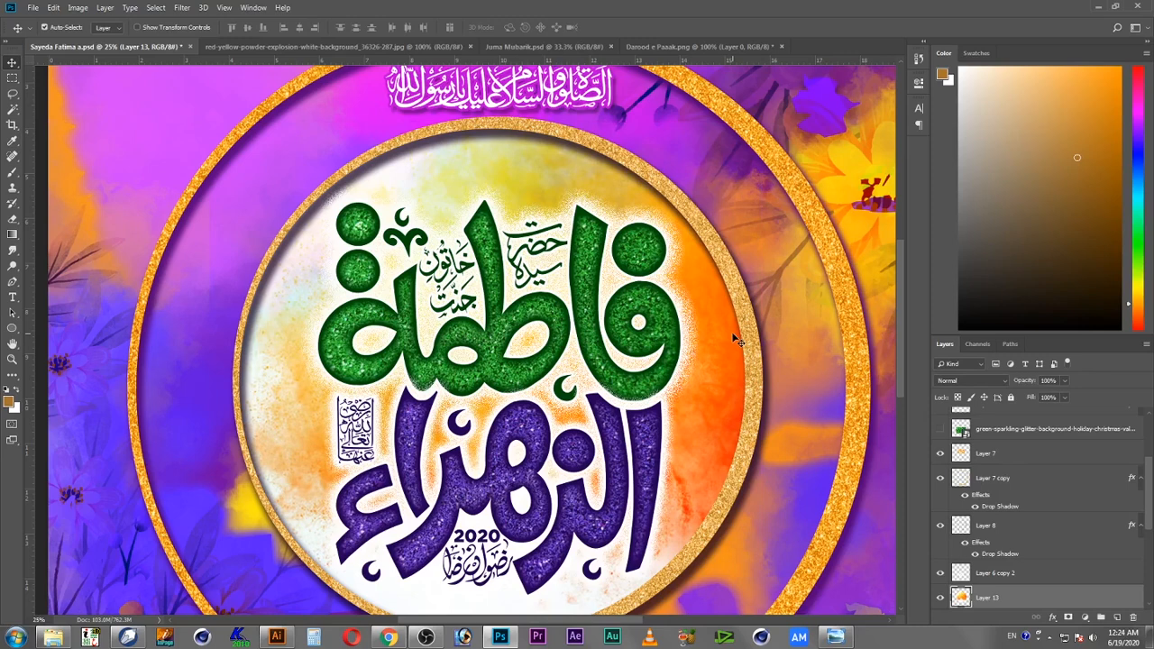
pyautogui.press('z')
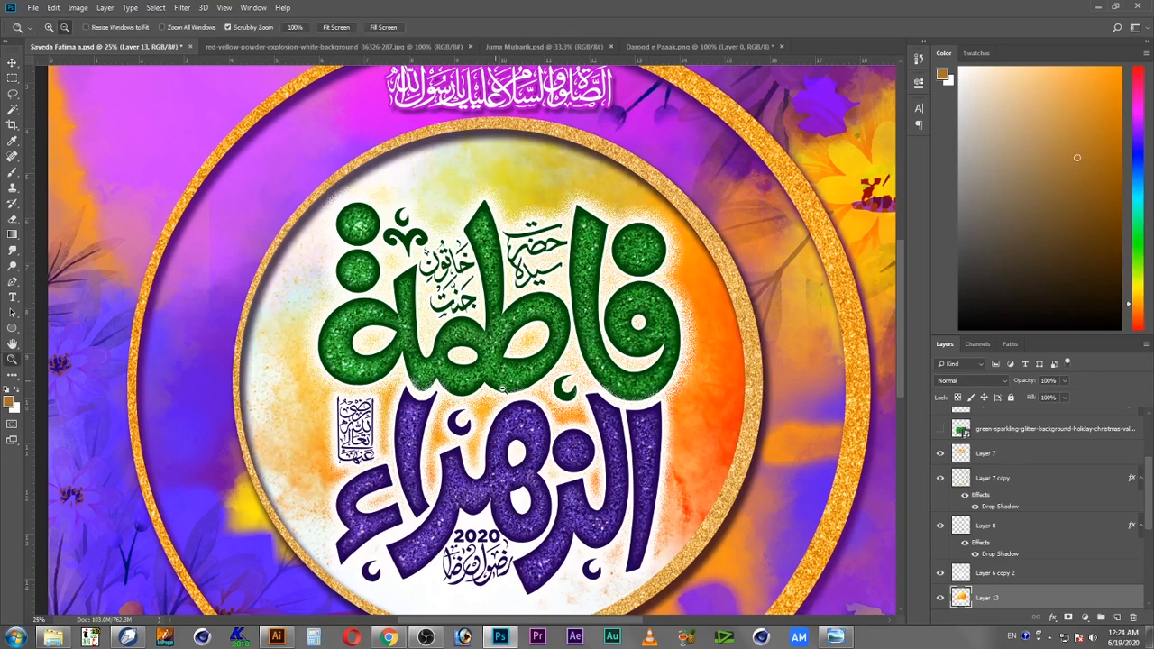
pyautogui.keyDown('alt'); pyautogui.click(511, 386); pyautogui.keyUp('alt')
pyautogui.keyDown('alt'); pyautogui.click(511, 388); pyautogui.keyUp('alt')
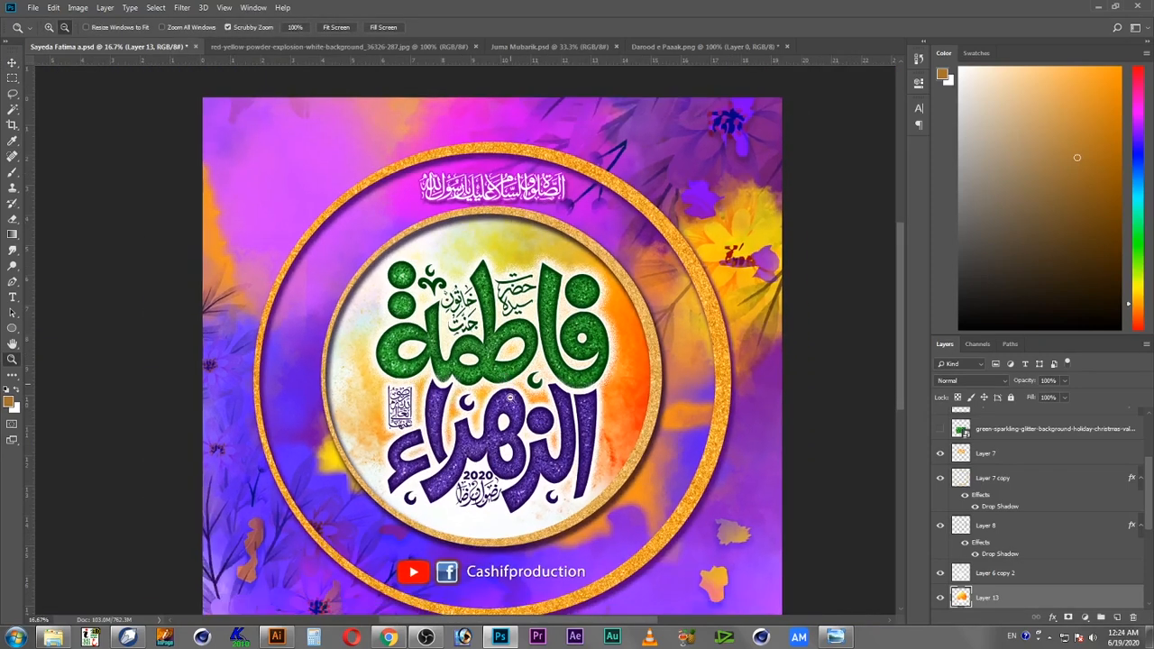
pyautogui.press('c')
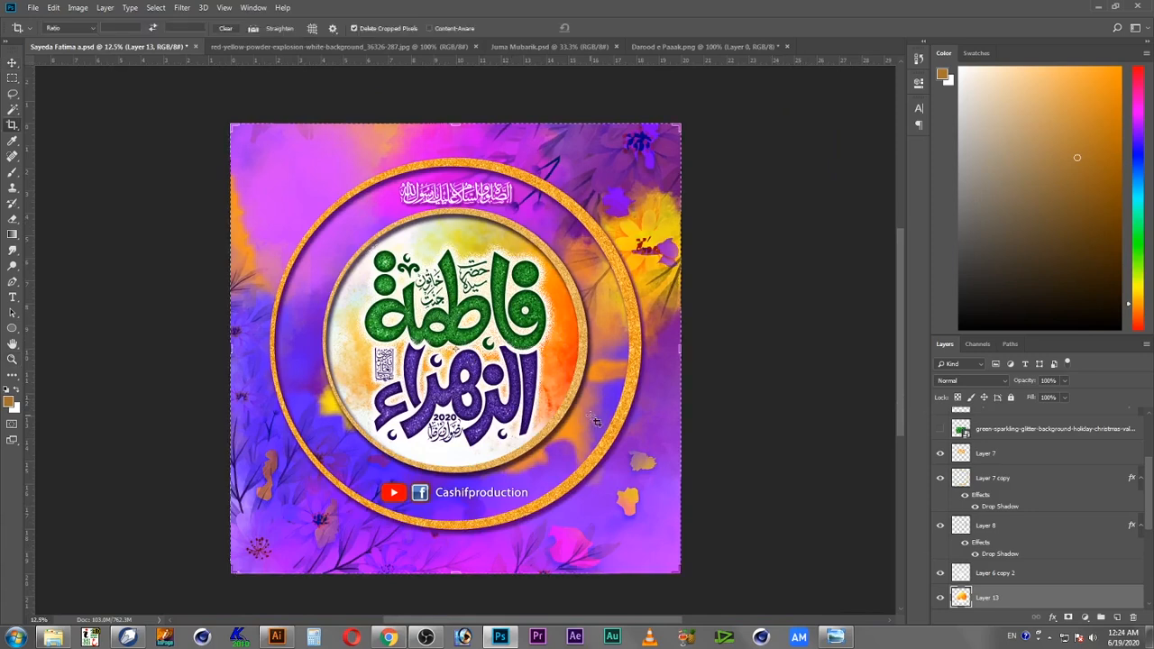
pyautogui.press('v')
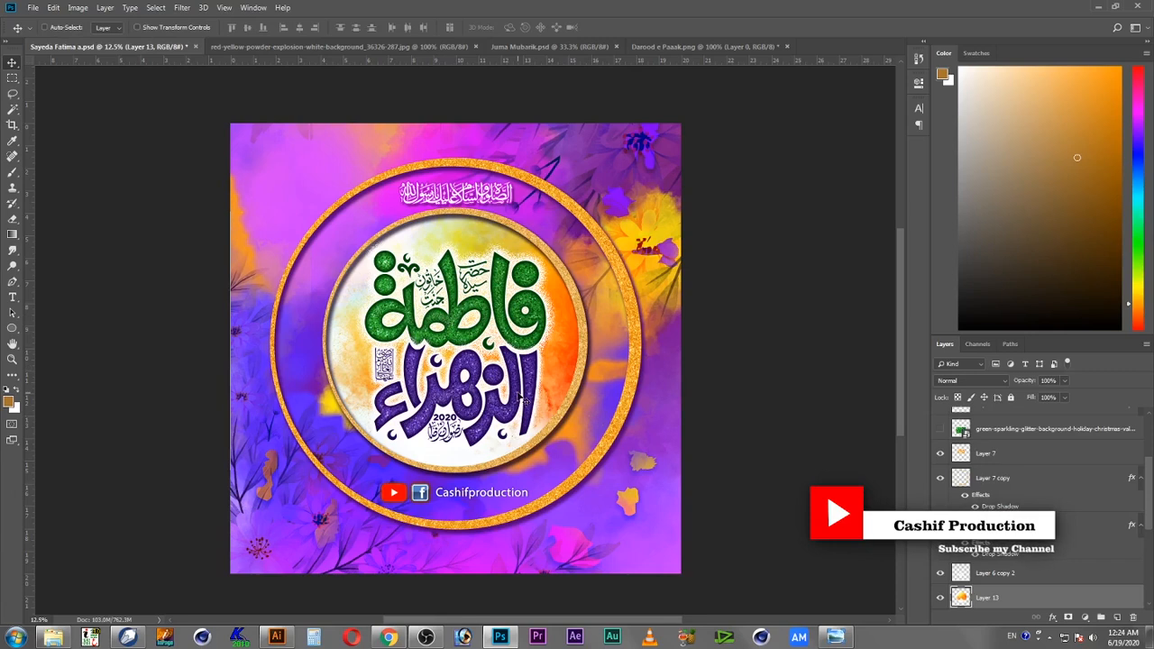
pyautogui.hotkey('ctrl', 'shift', 's')
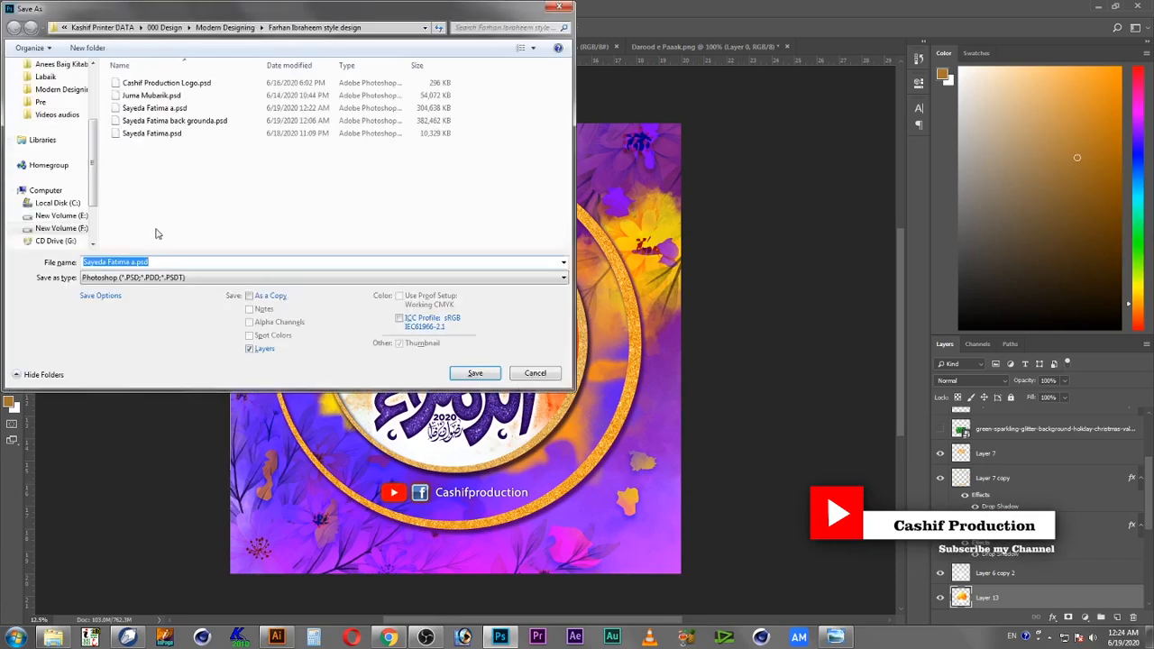
pyautogui.scroll(5, 54, 162)
pyautogui.click(61, 86)
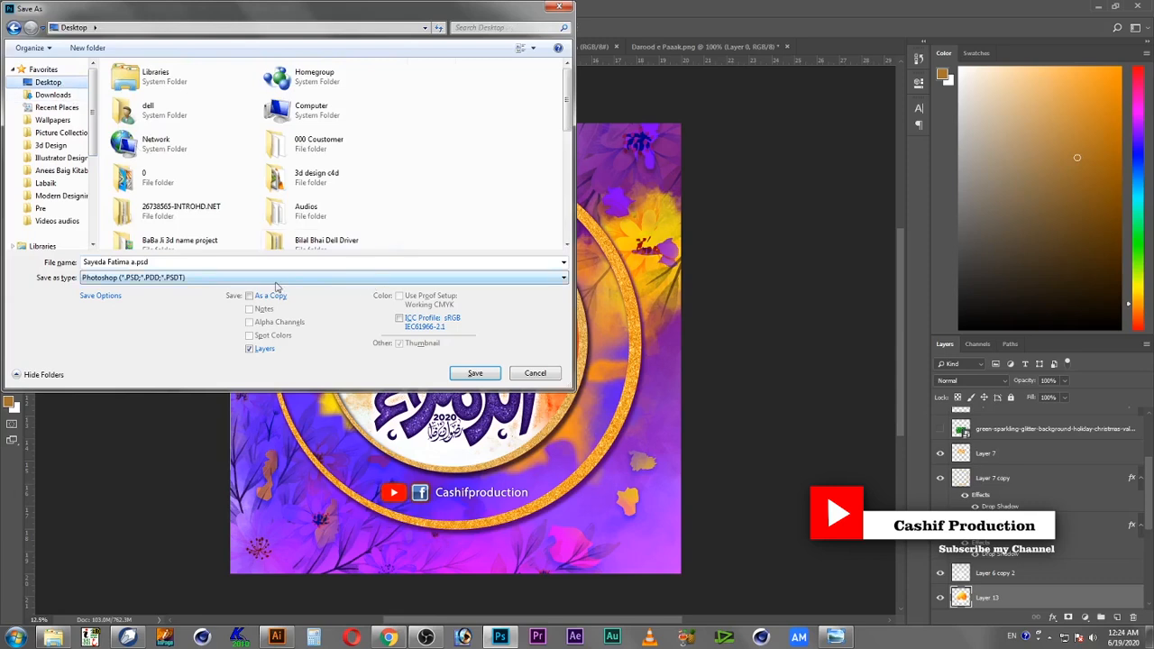
pyautogui.click(276, 279)
pyautogui.click(227, 341)
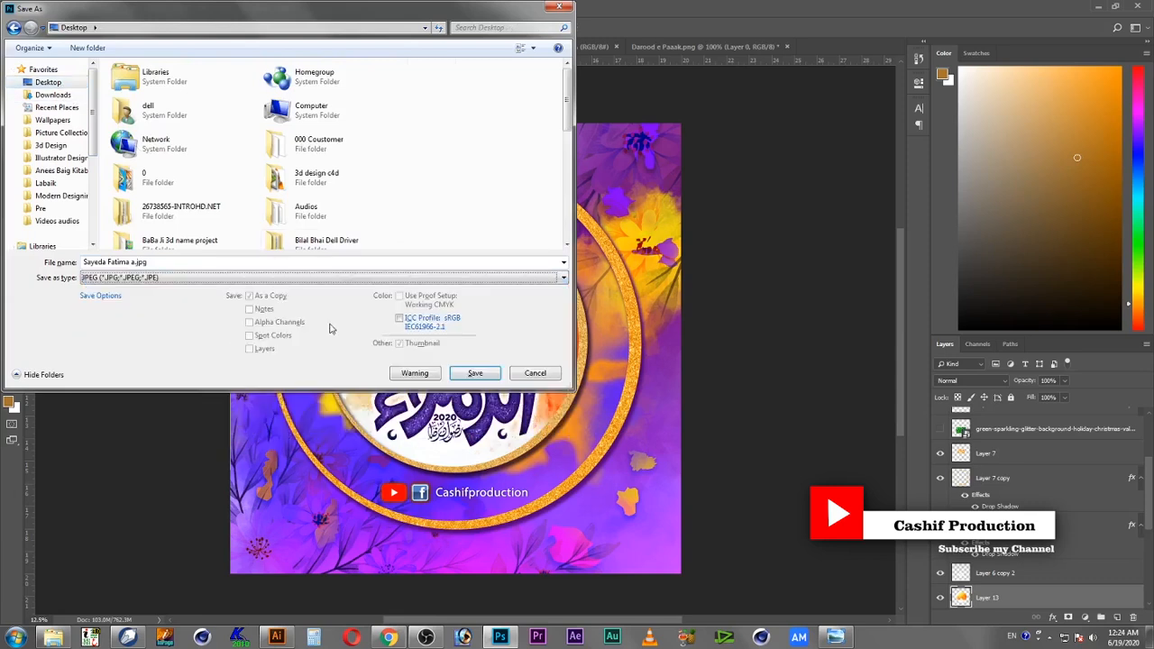
pyautogui.click(475, 374)
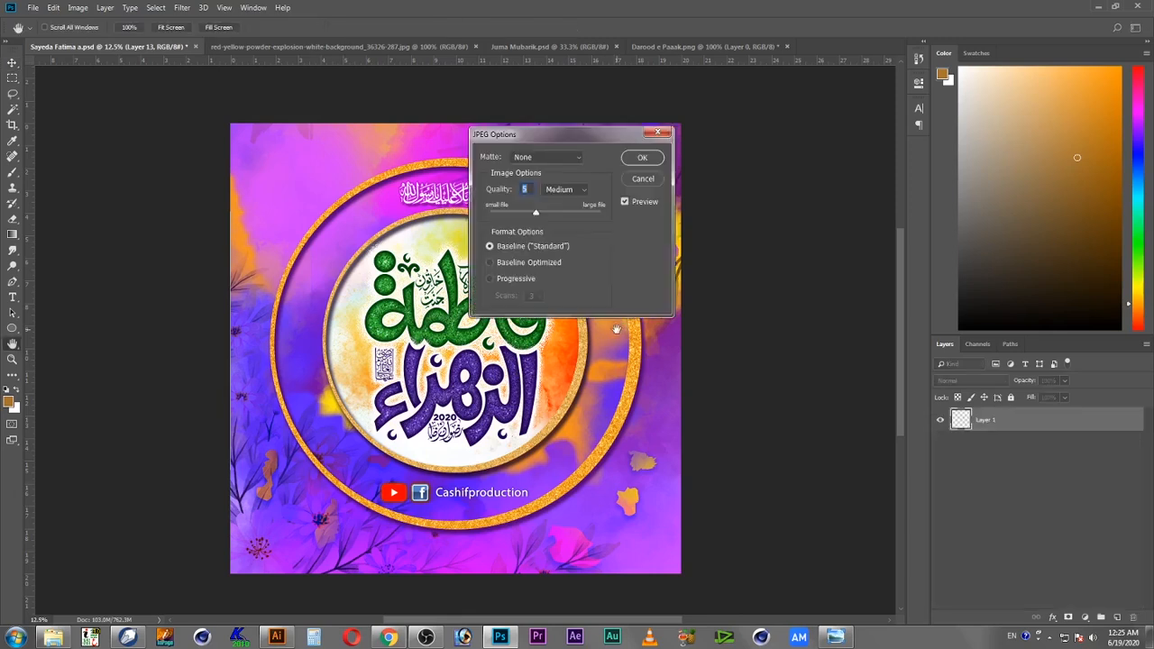
pyautogui.click(571, 213)
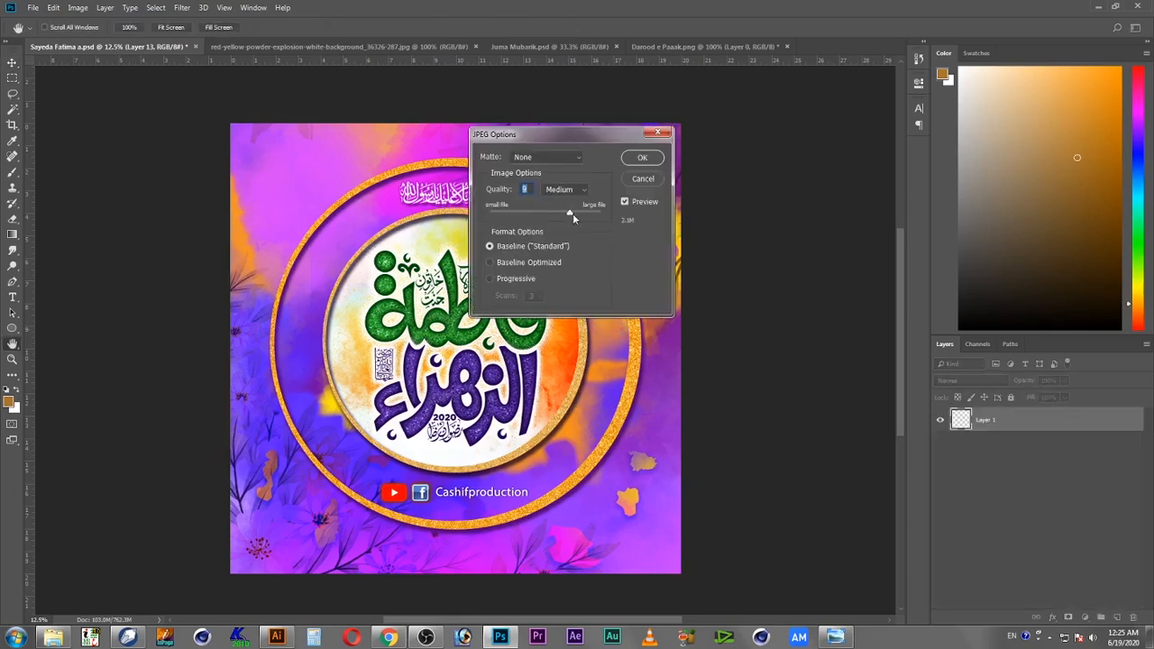
pyautogui.click(642, 158)
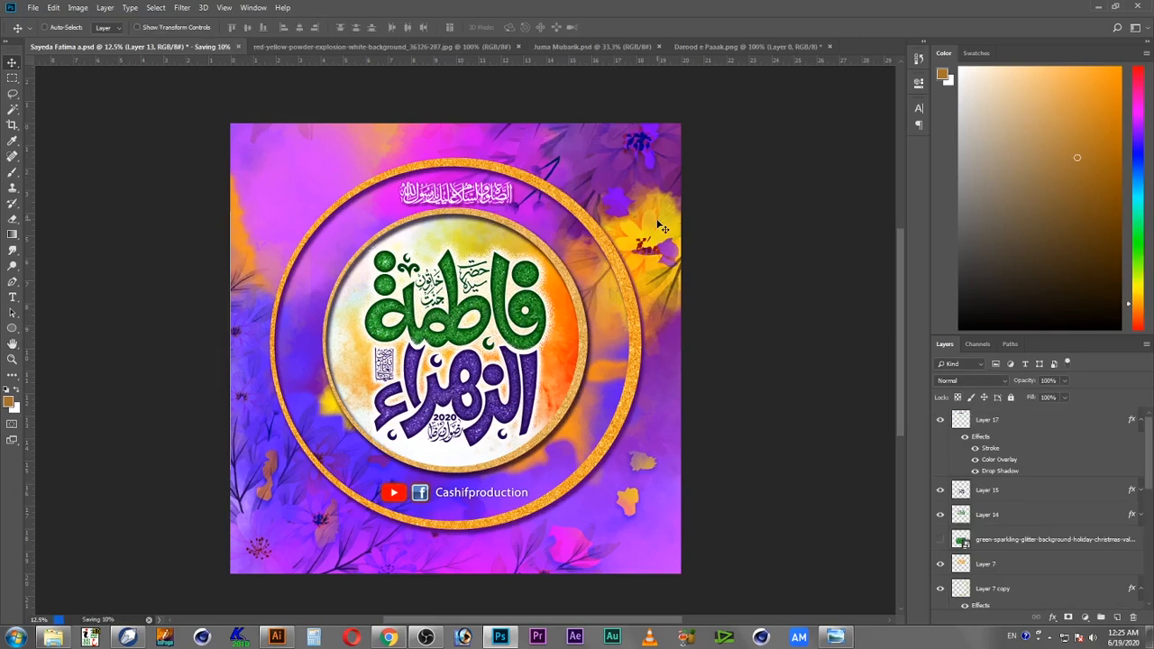
# Step: Select Layer 14 from the canvas and apply Brightness/Contrast with slightly increased brightness and contrast
pyautogui.rightClick(534, 305)
pyautogui.click(541, 303)
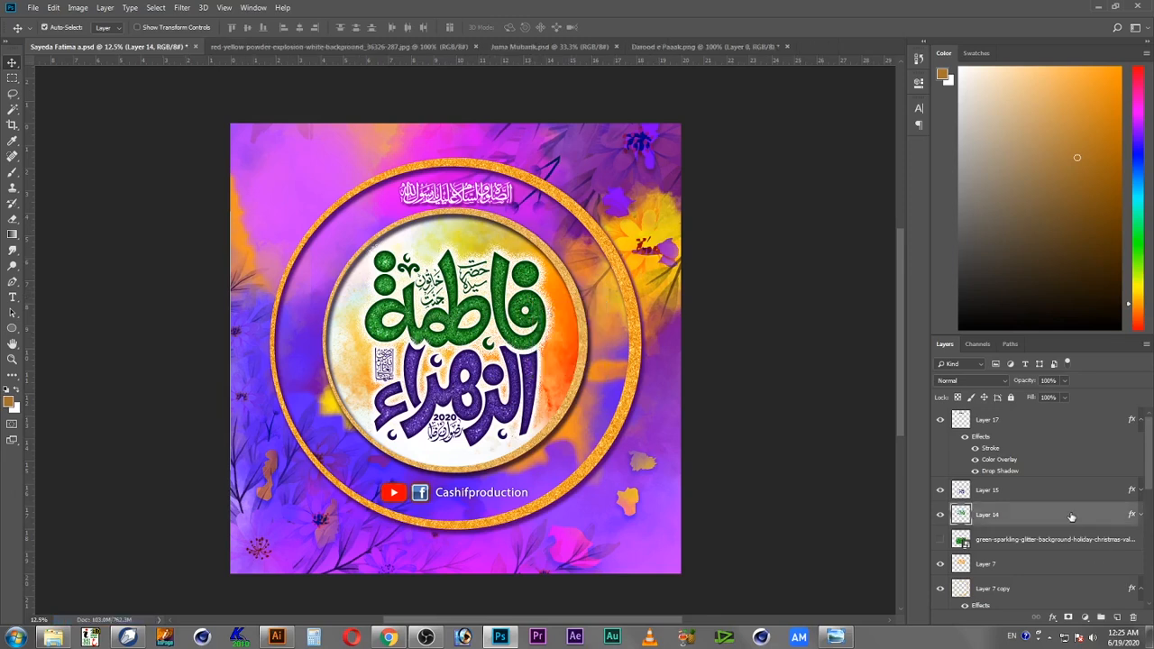
pyautogui.hotkey('ctrl', 'u')
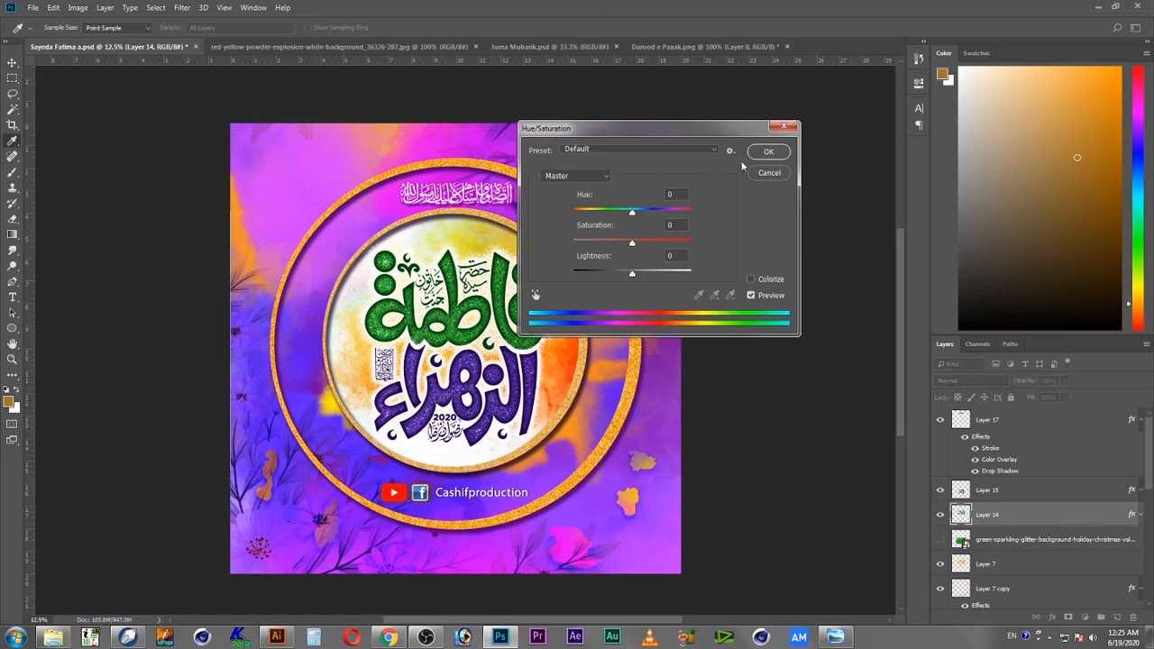
pyautogui.click(767, 173)
pyautogui.click(78, 7)
pyautogui.moveTo(118, 39)
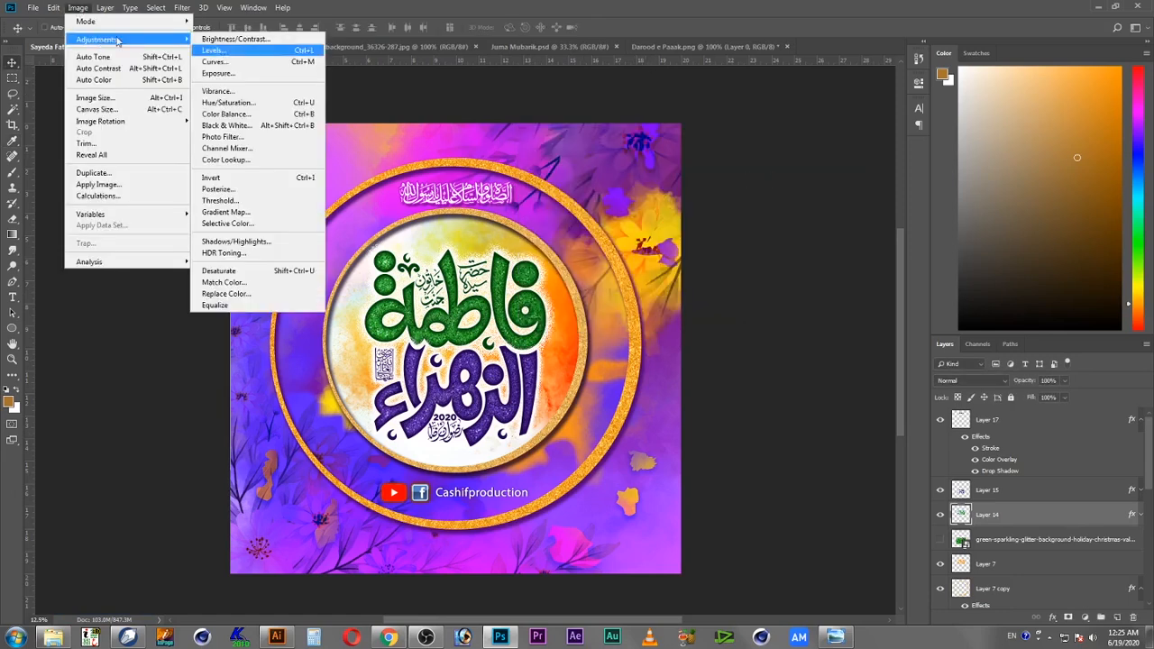
pyautogui.click(233, 39)
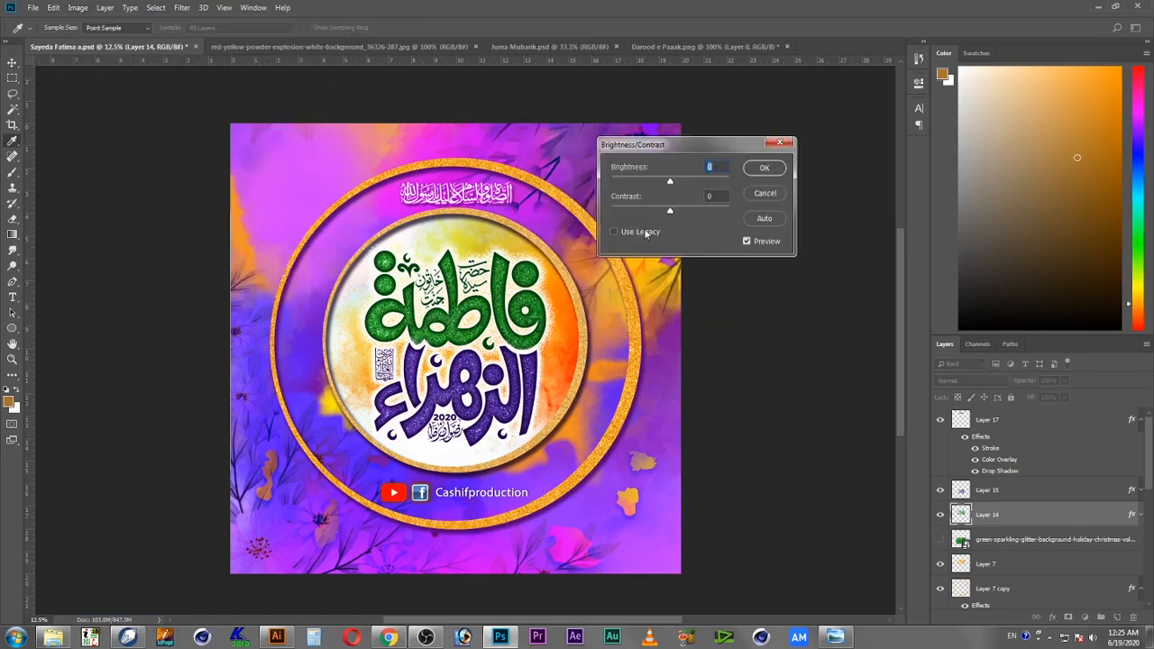
pyautogui.moveTo(670, 212); pyautogui.dragTo(683, 215)
pyautogui.moveTo(693, 214)
pyautogui.mouseDown()
pyautogui.moveTo(659, 214)
pyautogui.moveTo(709, 214)
pyautogui.mouseUp()
pyautogui.click(764, 170)
pyautogui.press('v')
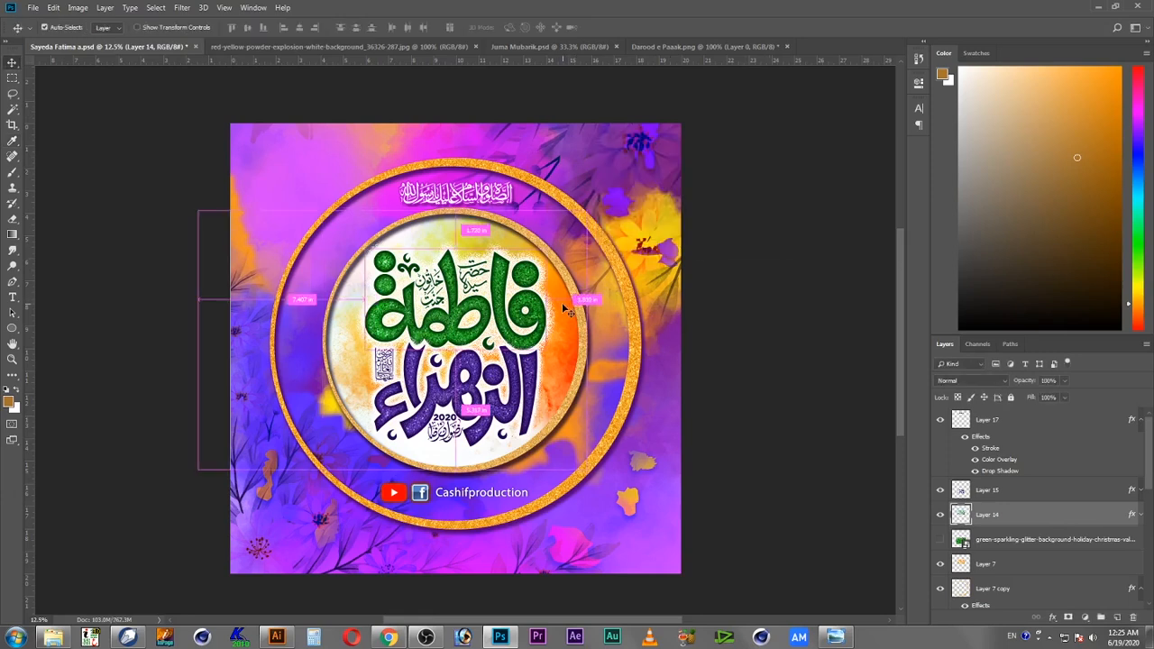
# Step: Save the Photoshop document in place
pyautogui.hotkey('ctrl', 'shift', 's')
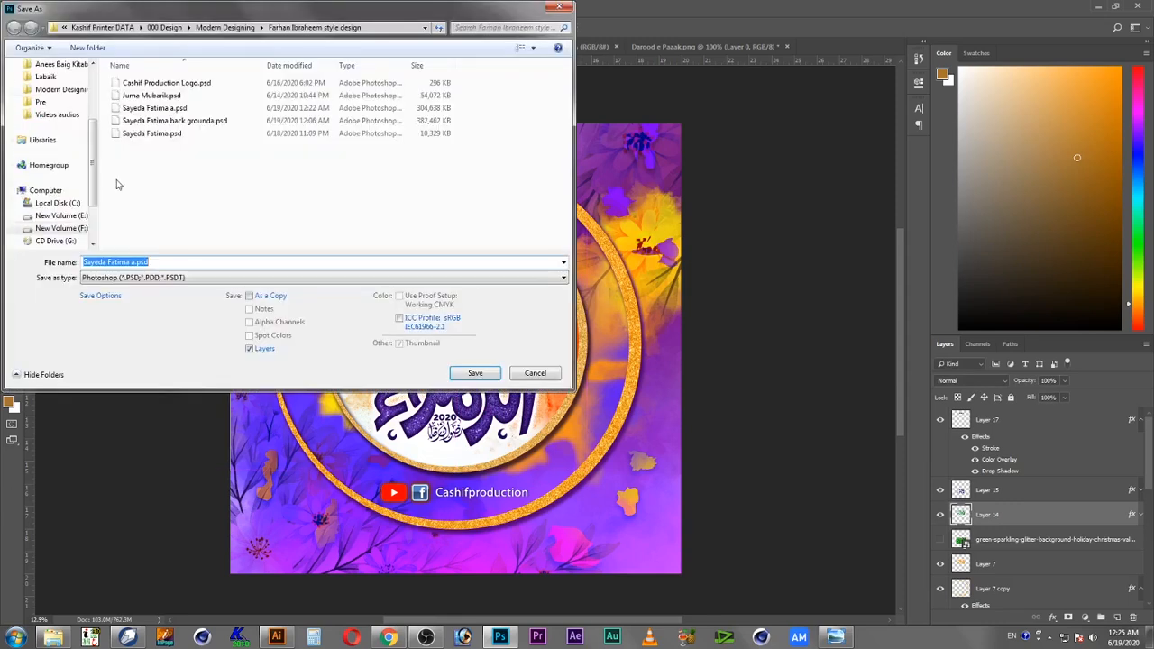
pyautogui.click(93, 82)
pyautogui.press('Escape')
pyautogui.hotkey('ctrl', 's')
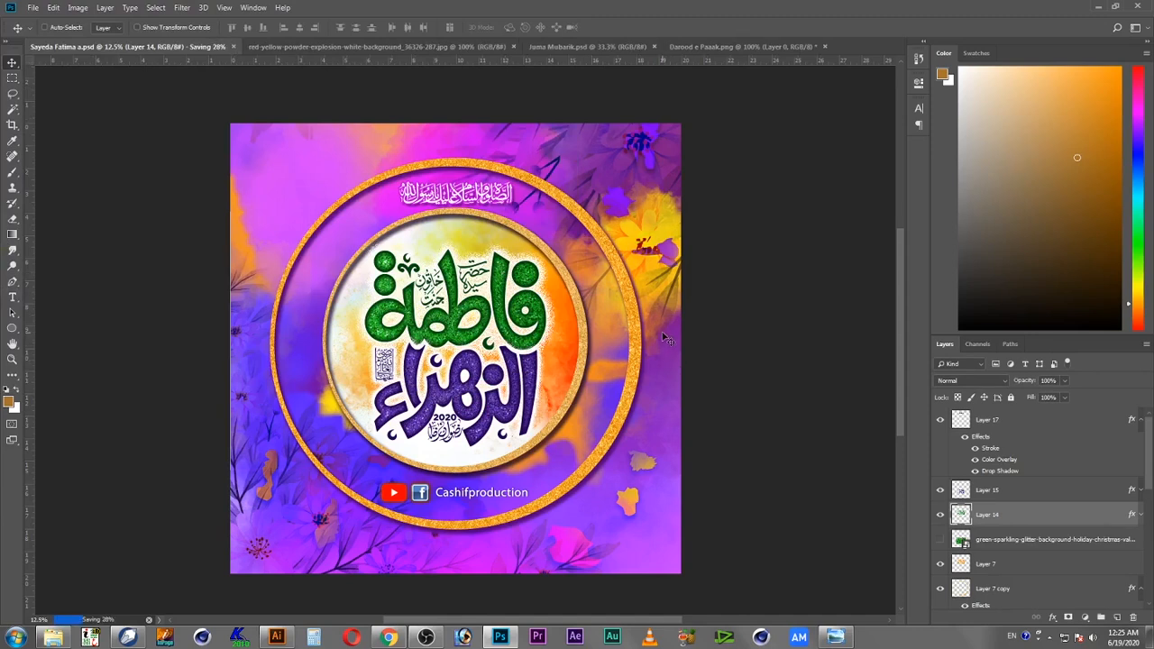
pyautogui.press('super+d')
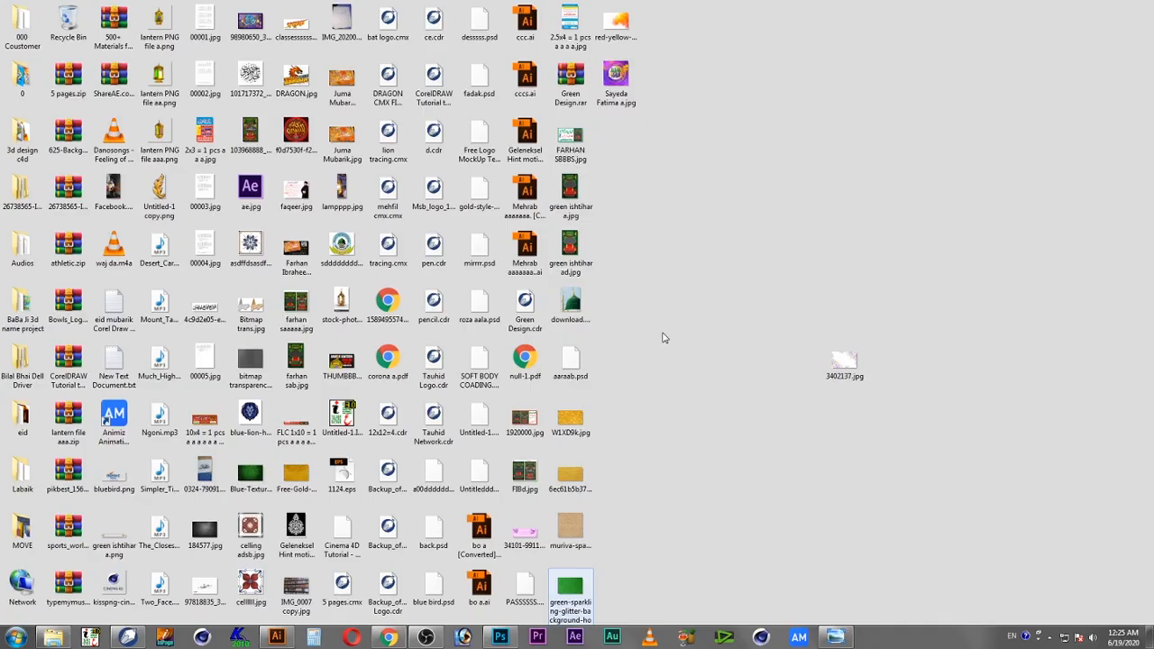
pyautogui.doubleClick(615, 91)
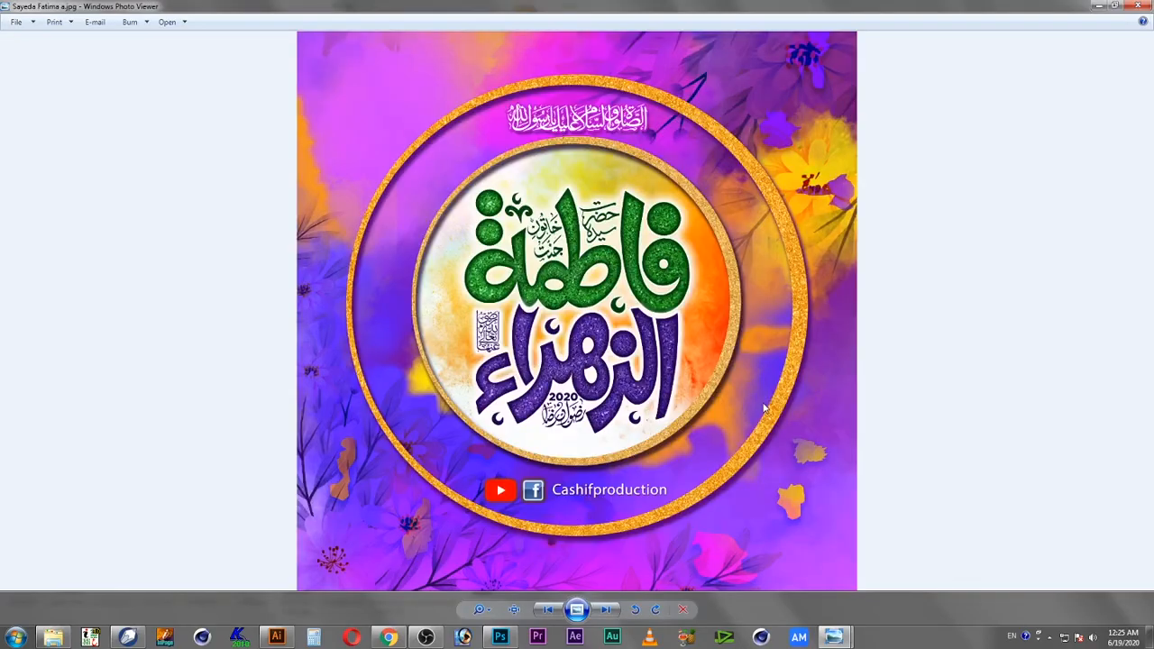